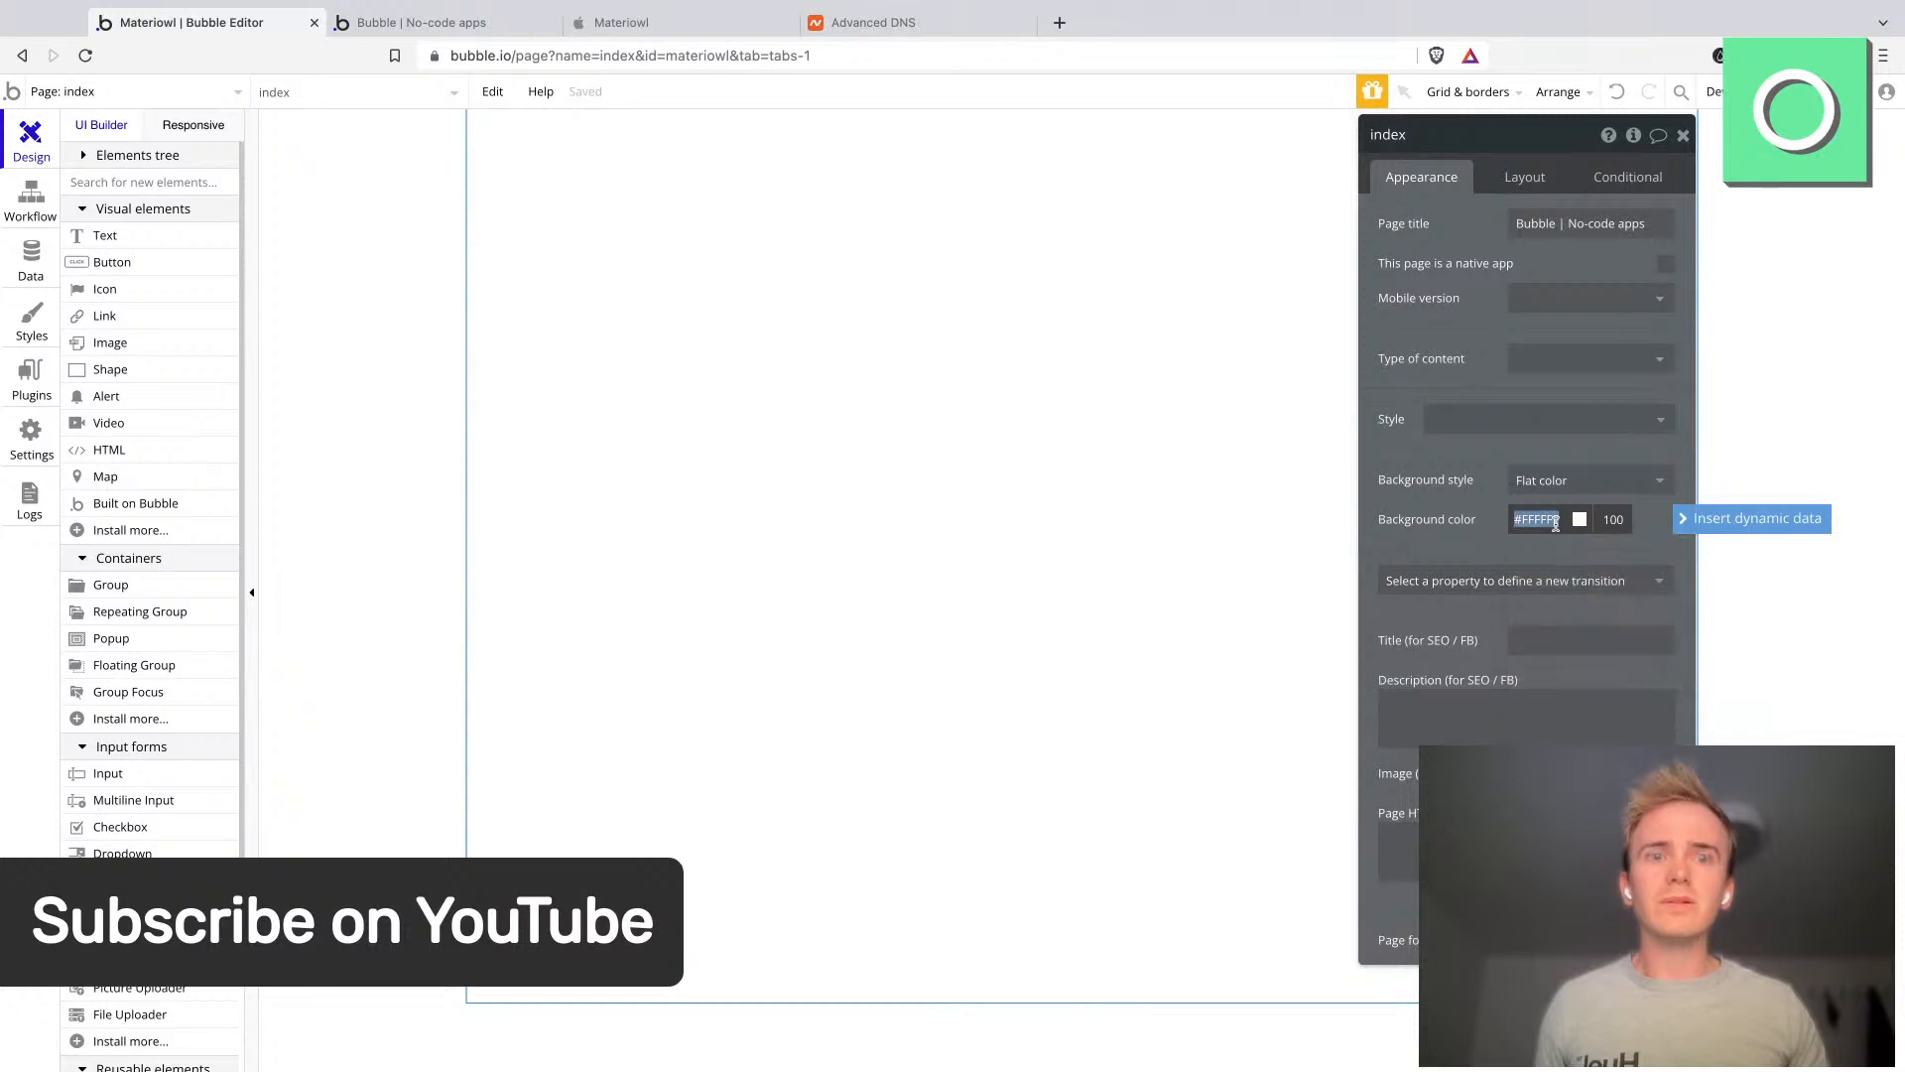
- Set the page background colour to #F5F5FA
type("#F5F5FA")
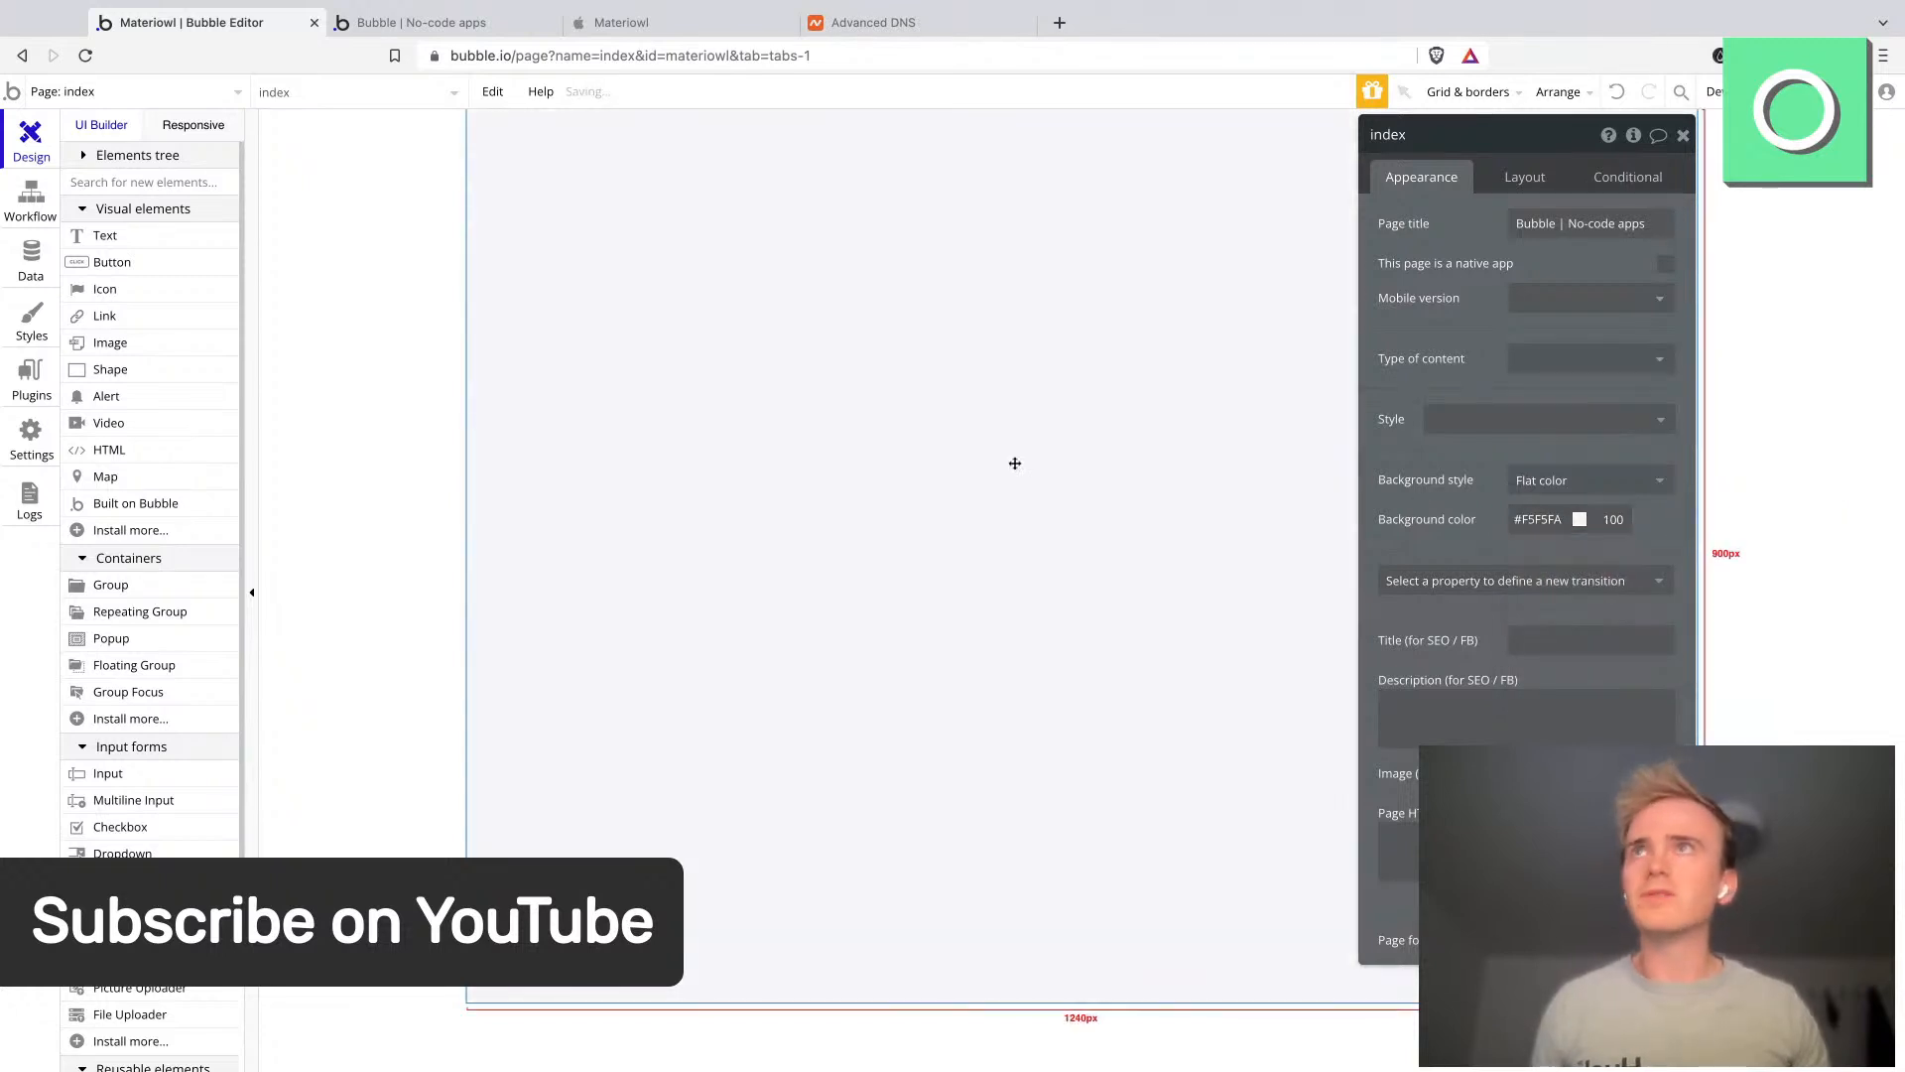
- Remove the Default Group style from Group A so it uses its own white flat-colour appearance
left_click(570, 293)
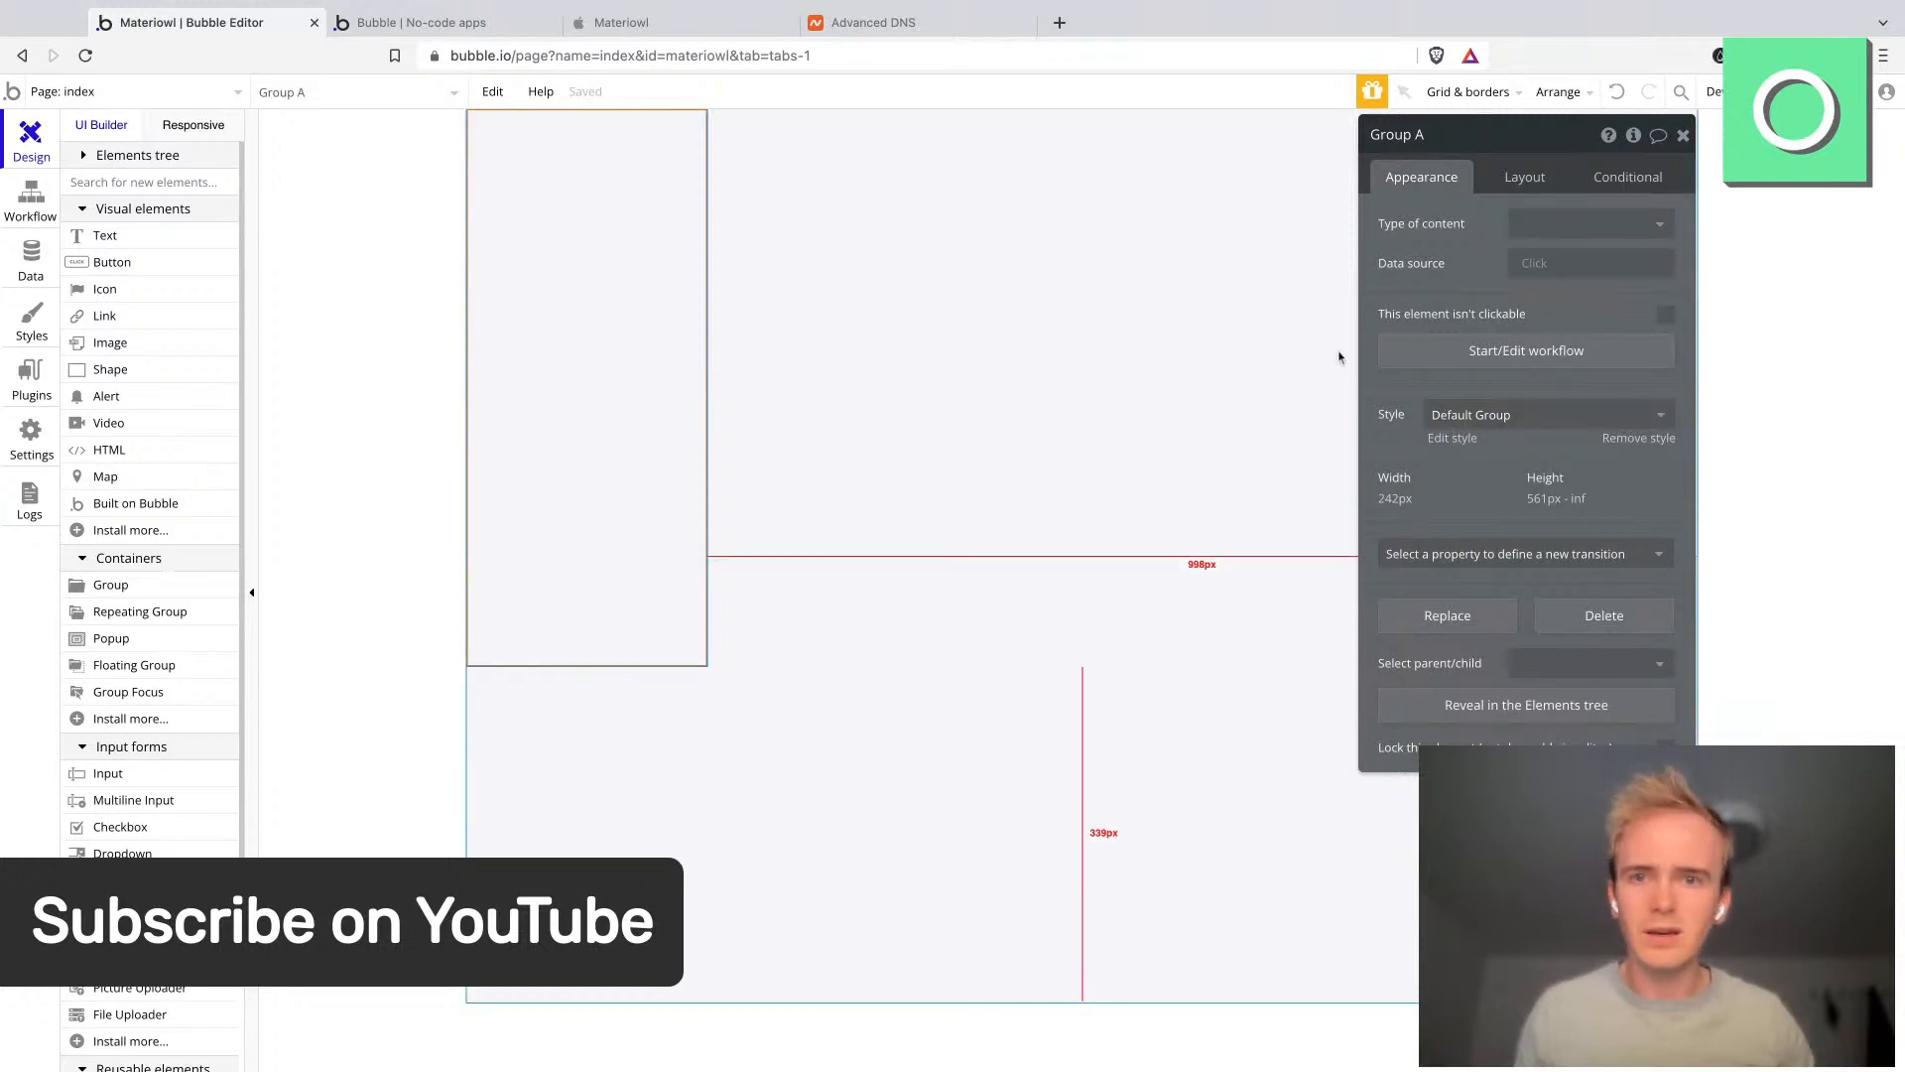
left_click(1466, 414)
left_click(1465, 449)
left_click(1528, 476)
left_click(1545, 534)
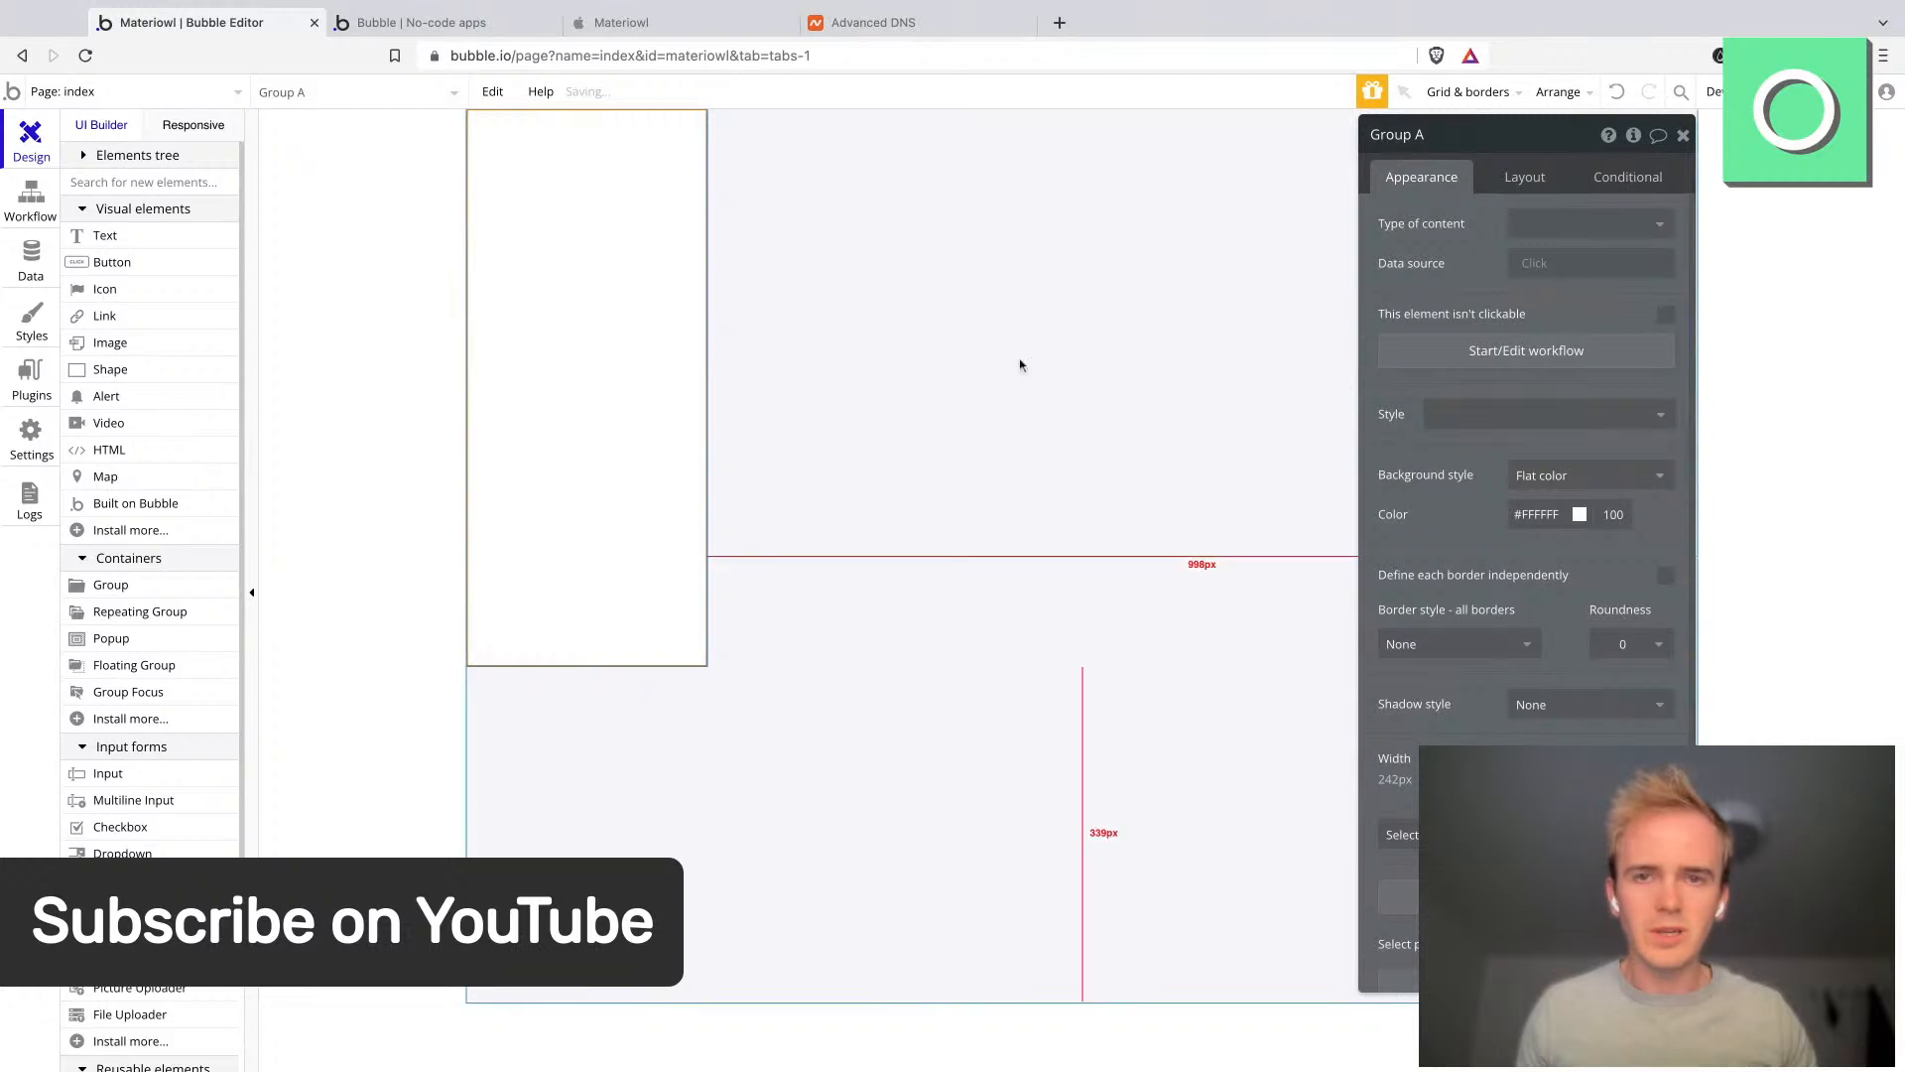
- Duplicate Group A to create a second group beside it
key("super+c")
key("super+v")
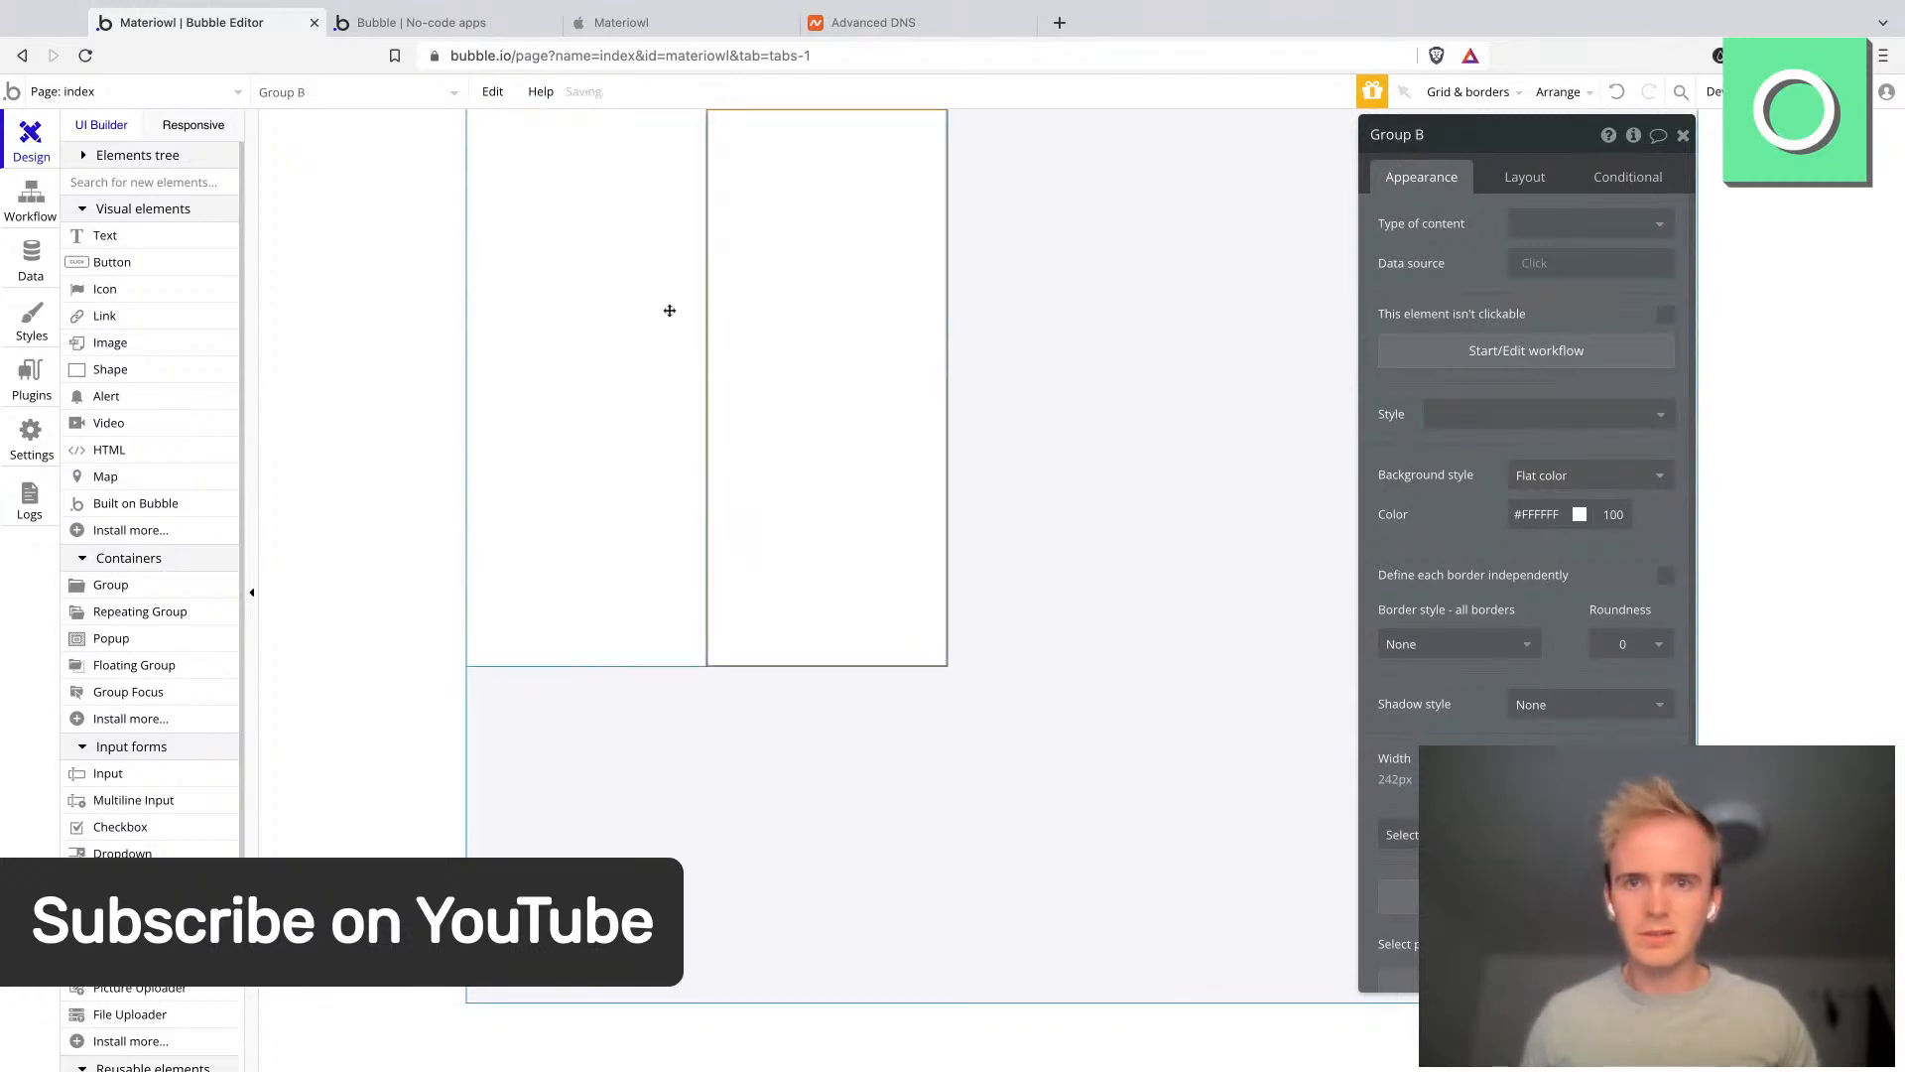
- Enable gap spacing on the page's row layout with 30 px row and column gaps
left_click(1058, 314)
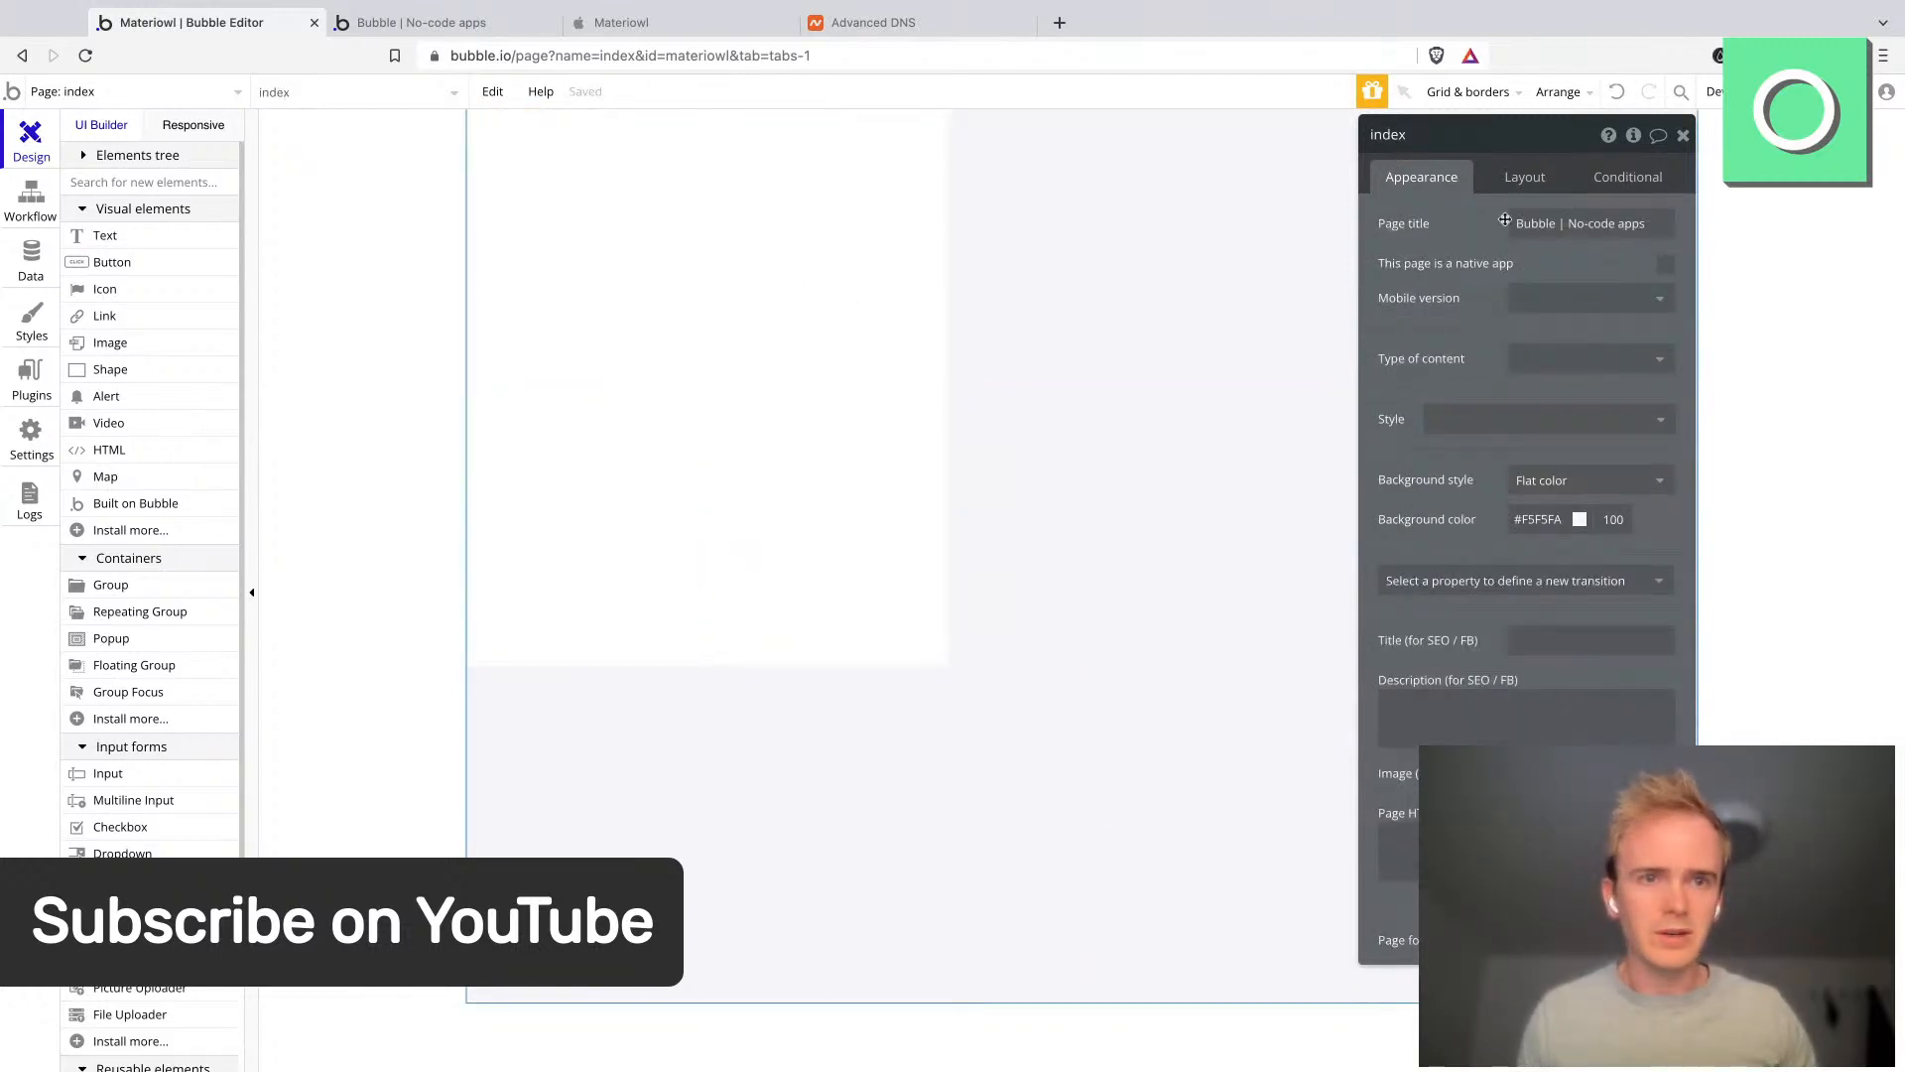
left_click(1526, 179)
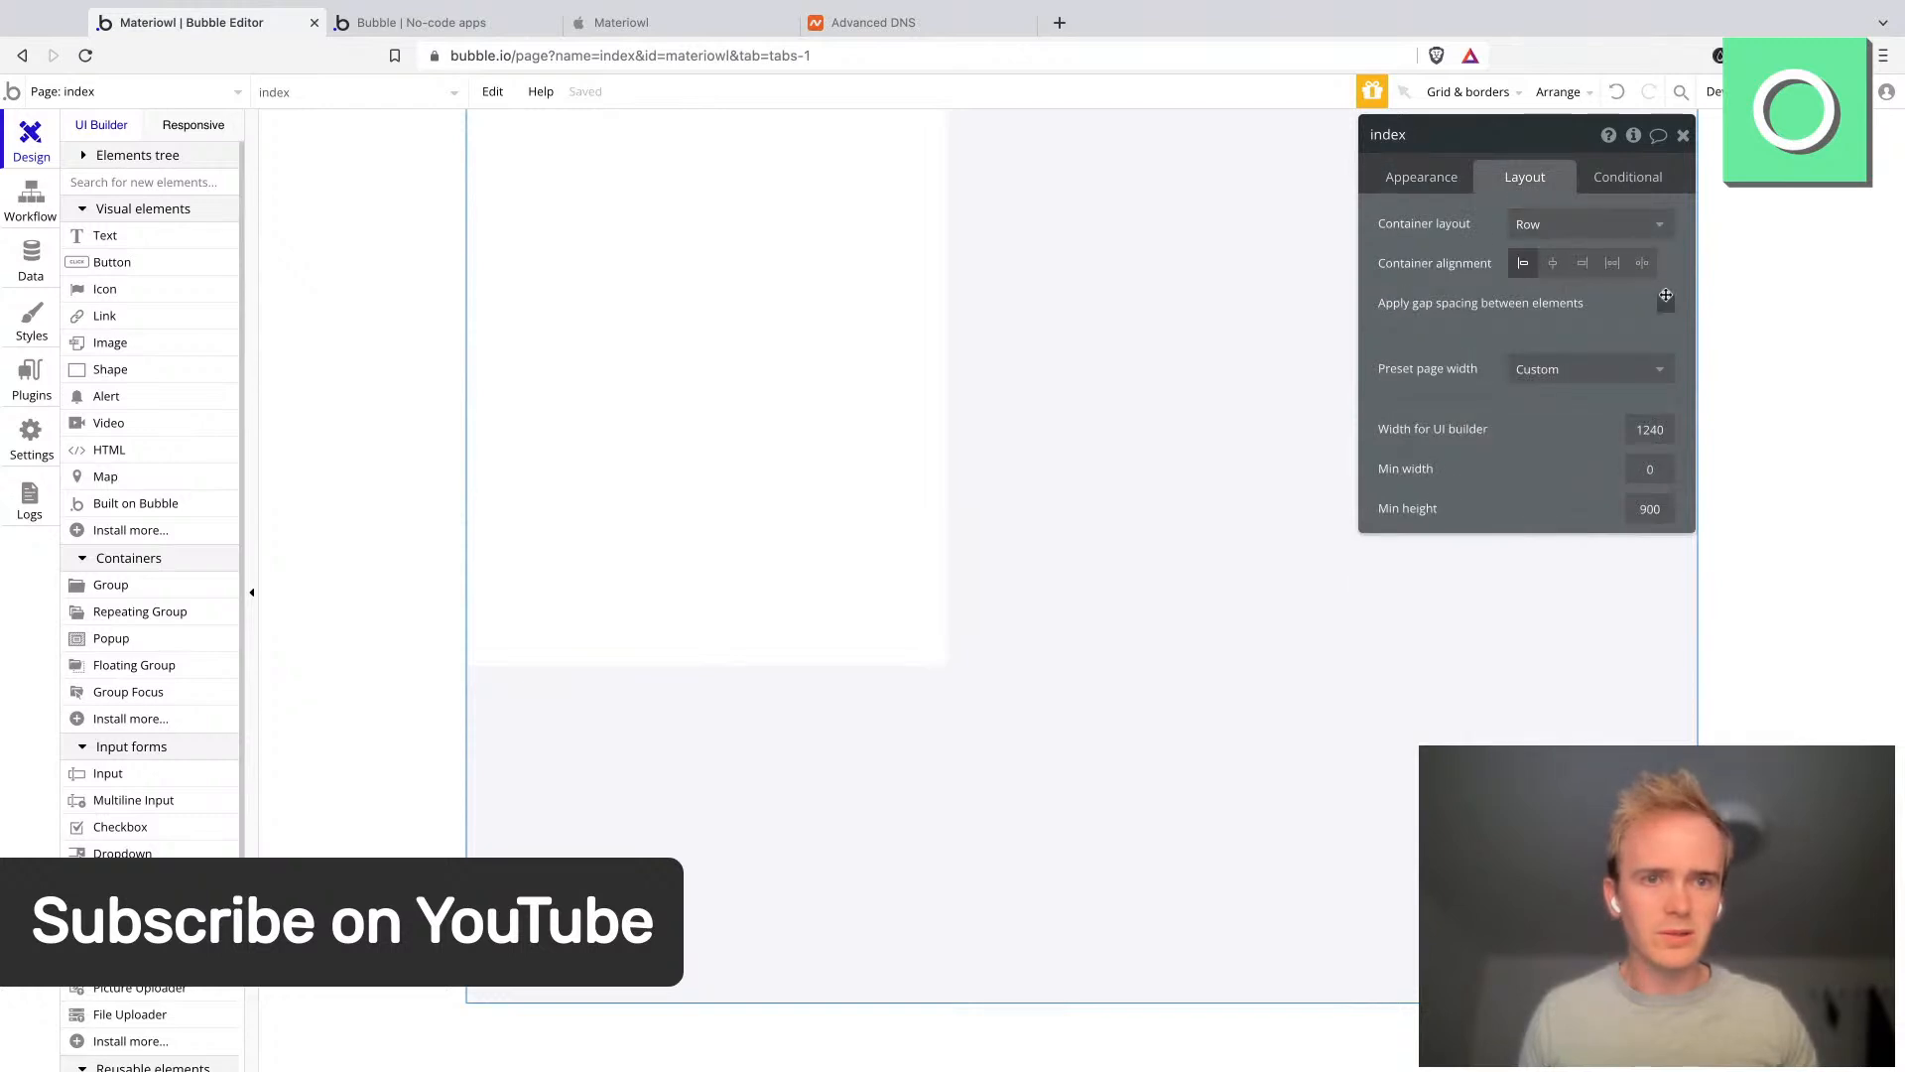
left_click(1667, 298)
type("30")
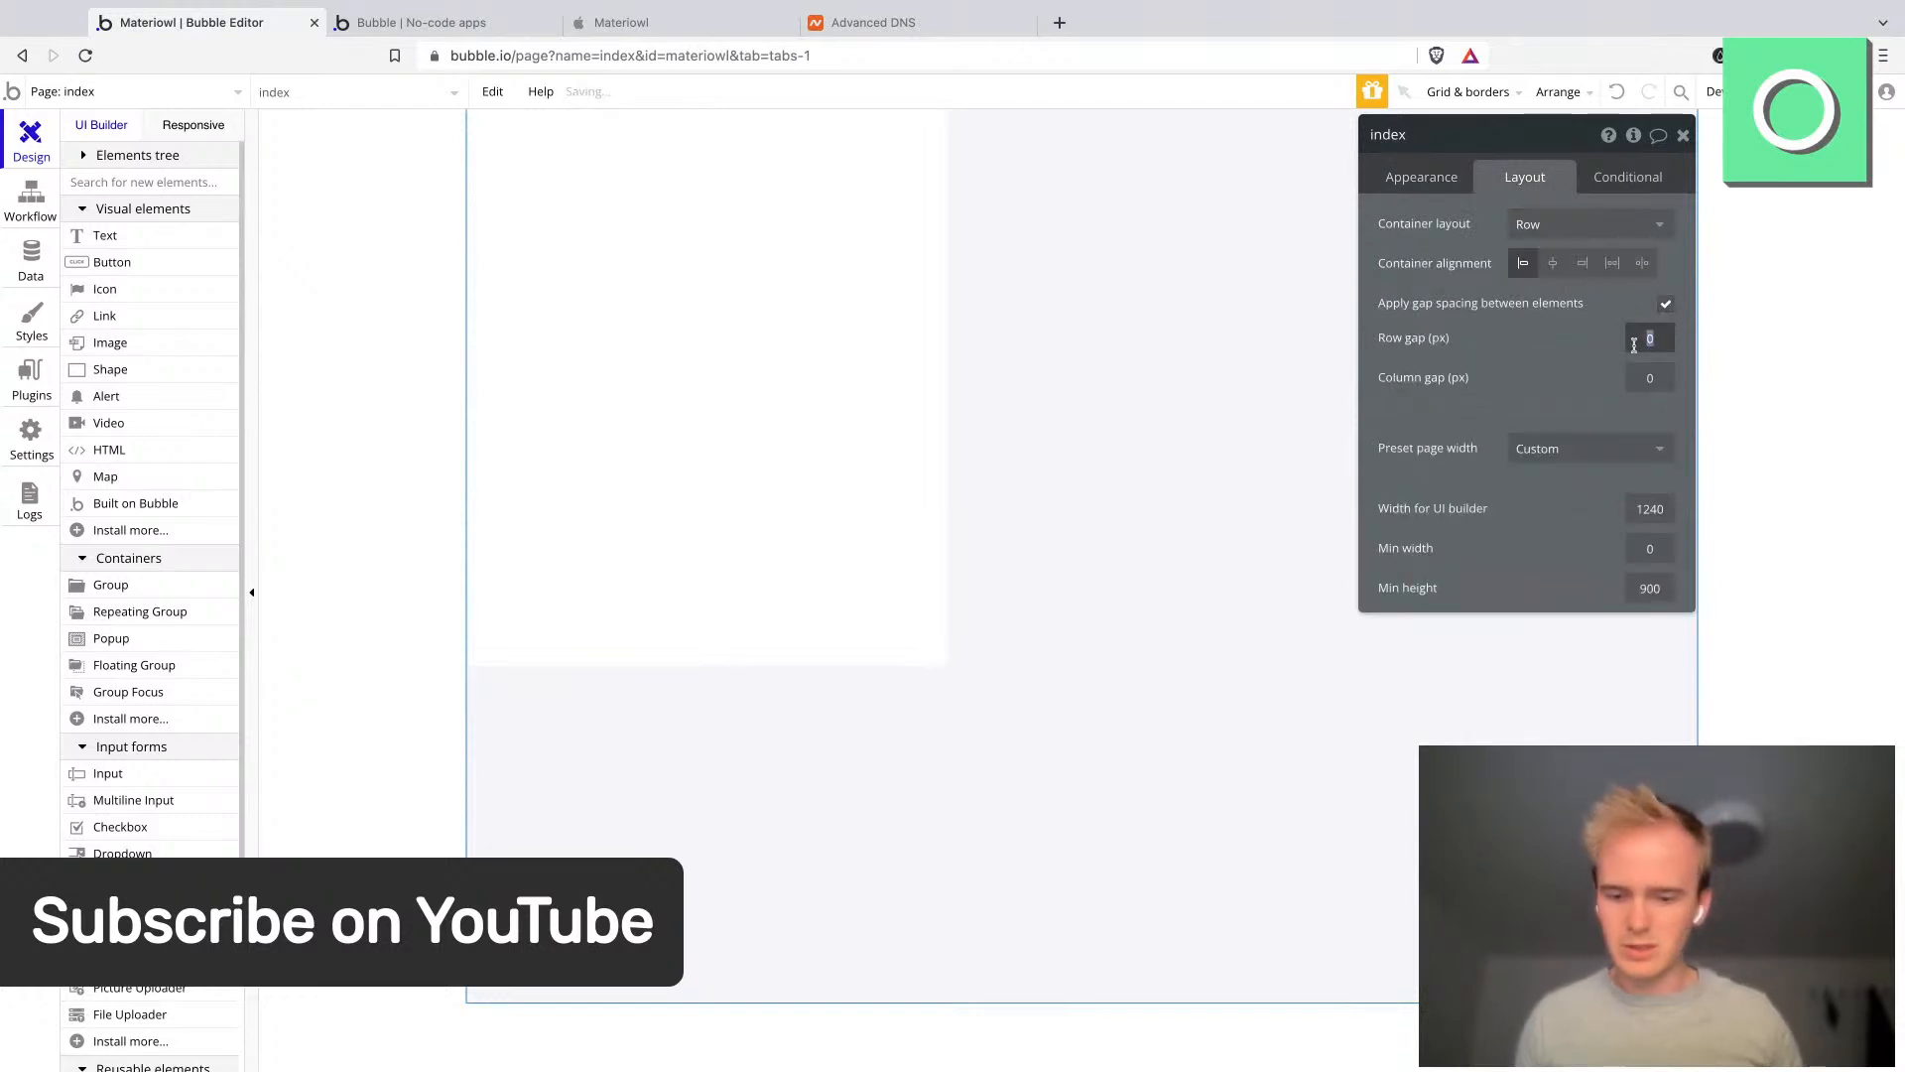
key("Tab")
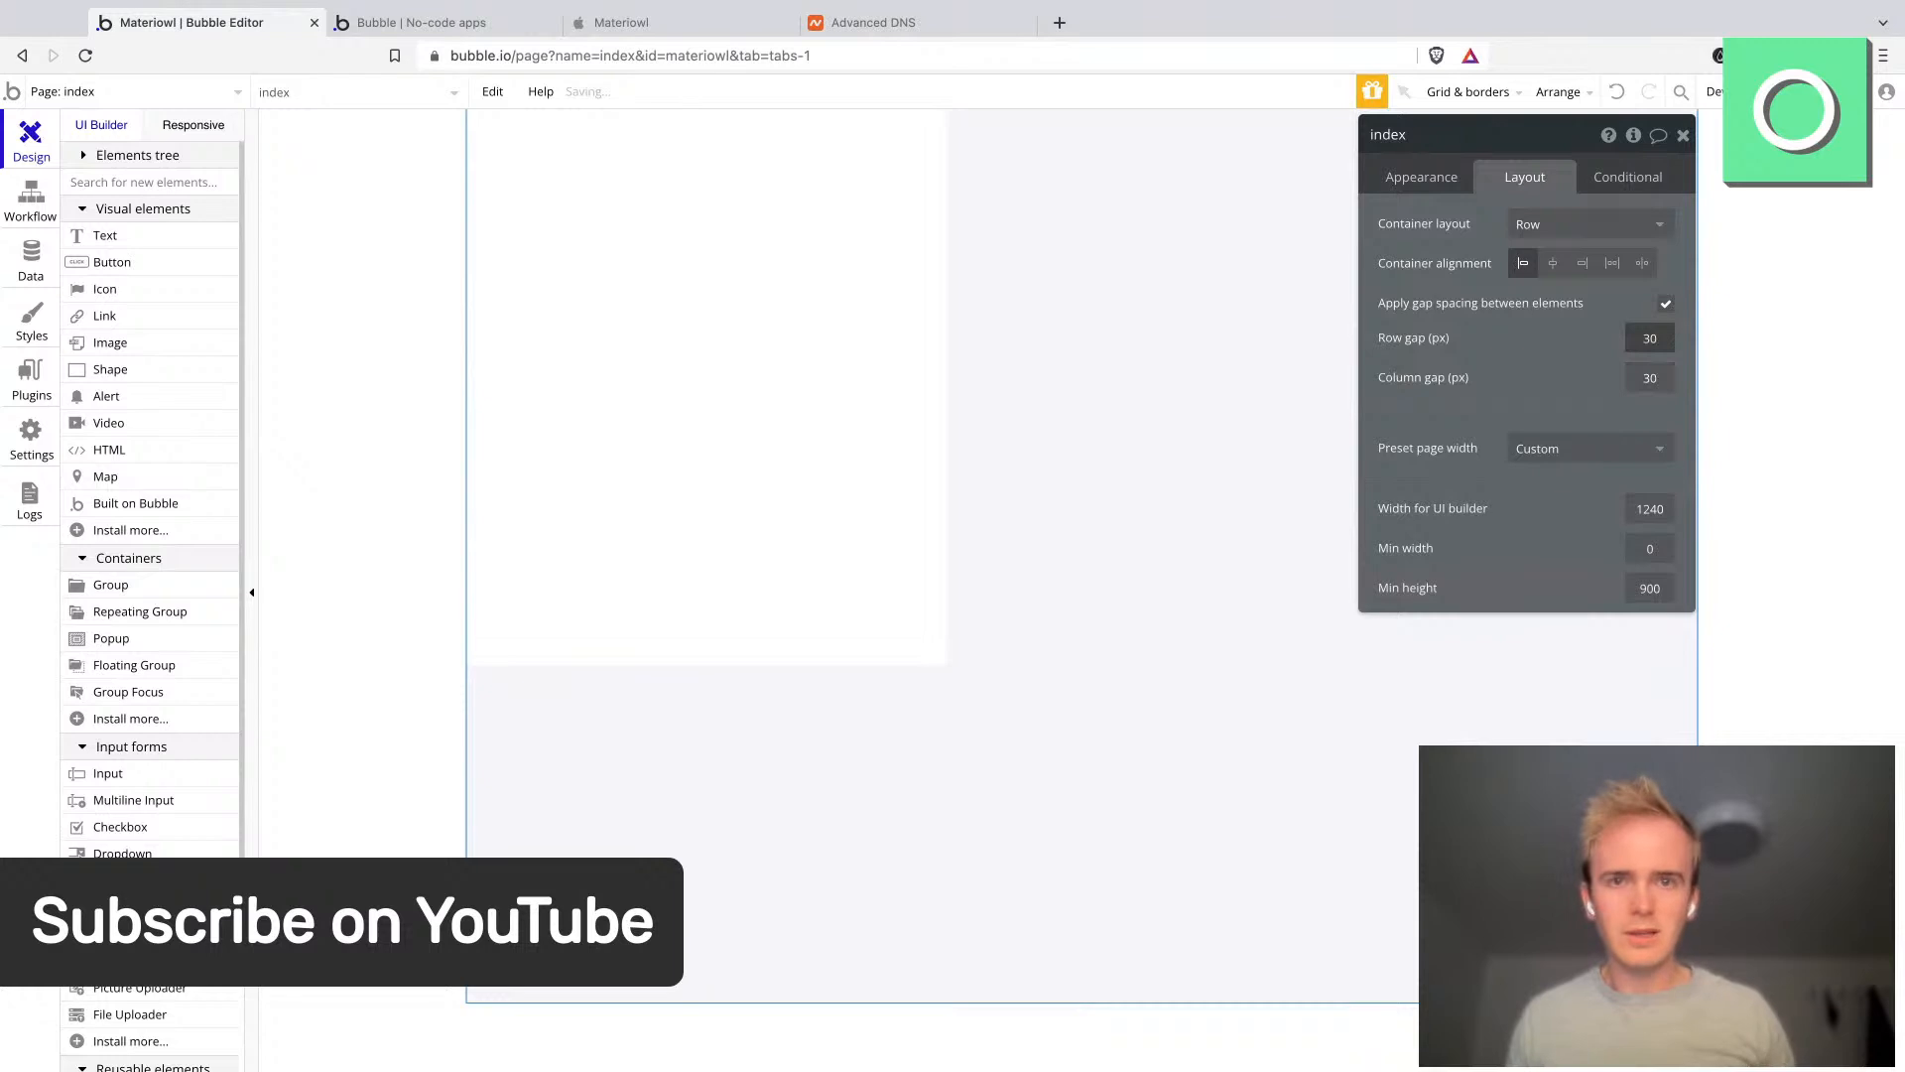
- Turn off fixed width for Group B so it stretches across the remaining page width
left_click(943, 283)
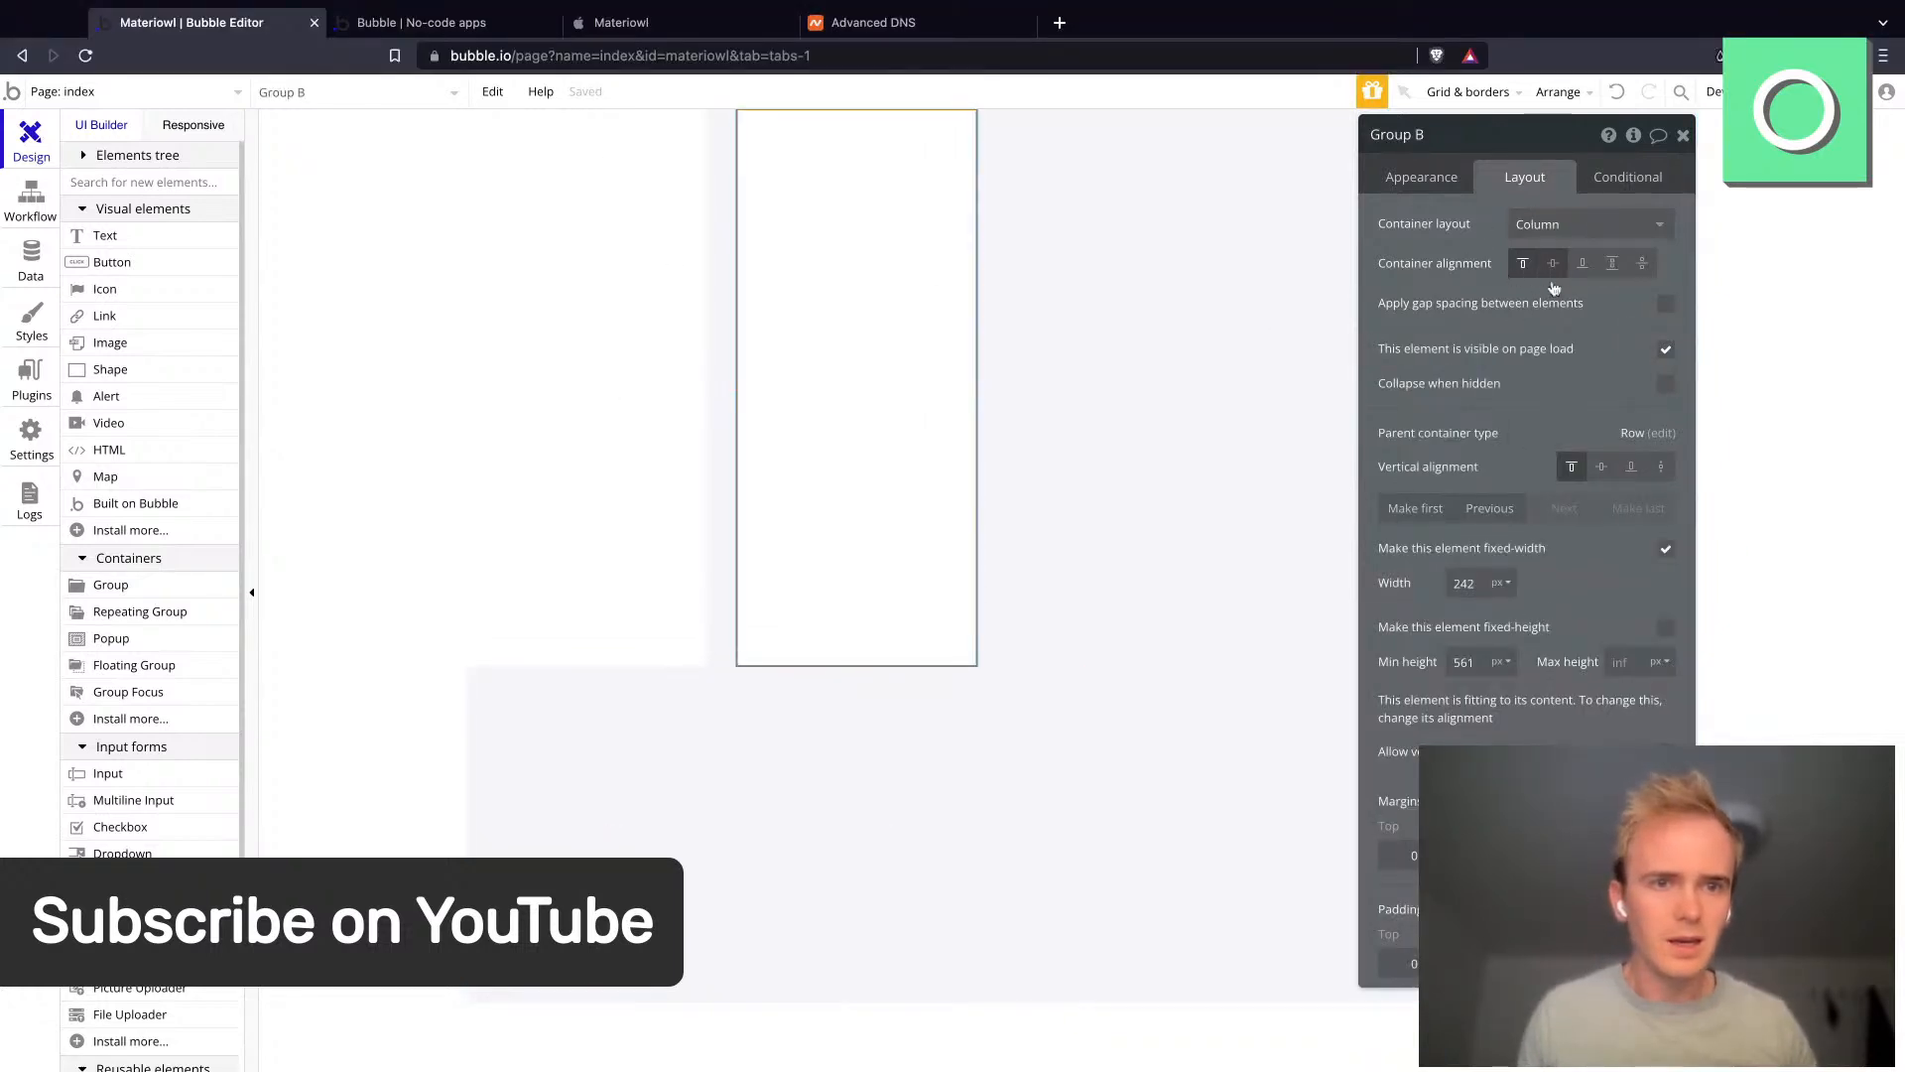
left_click(1499, 662)
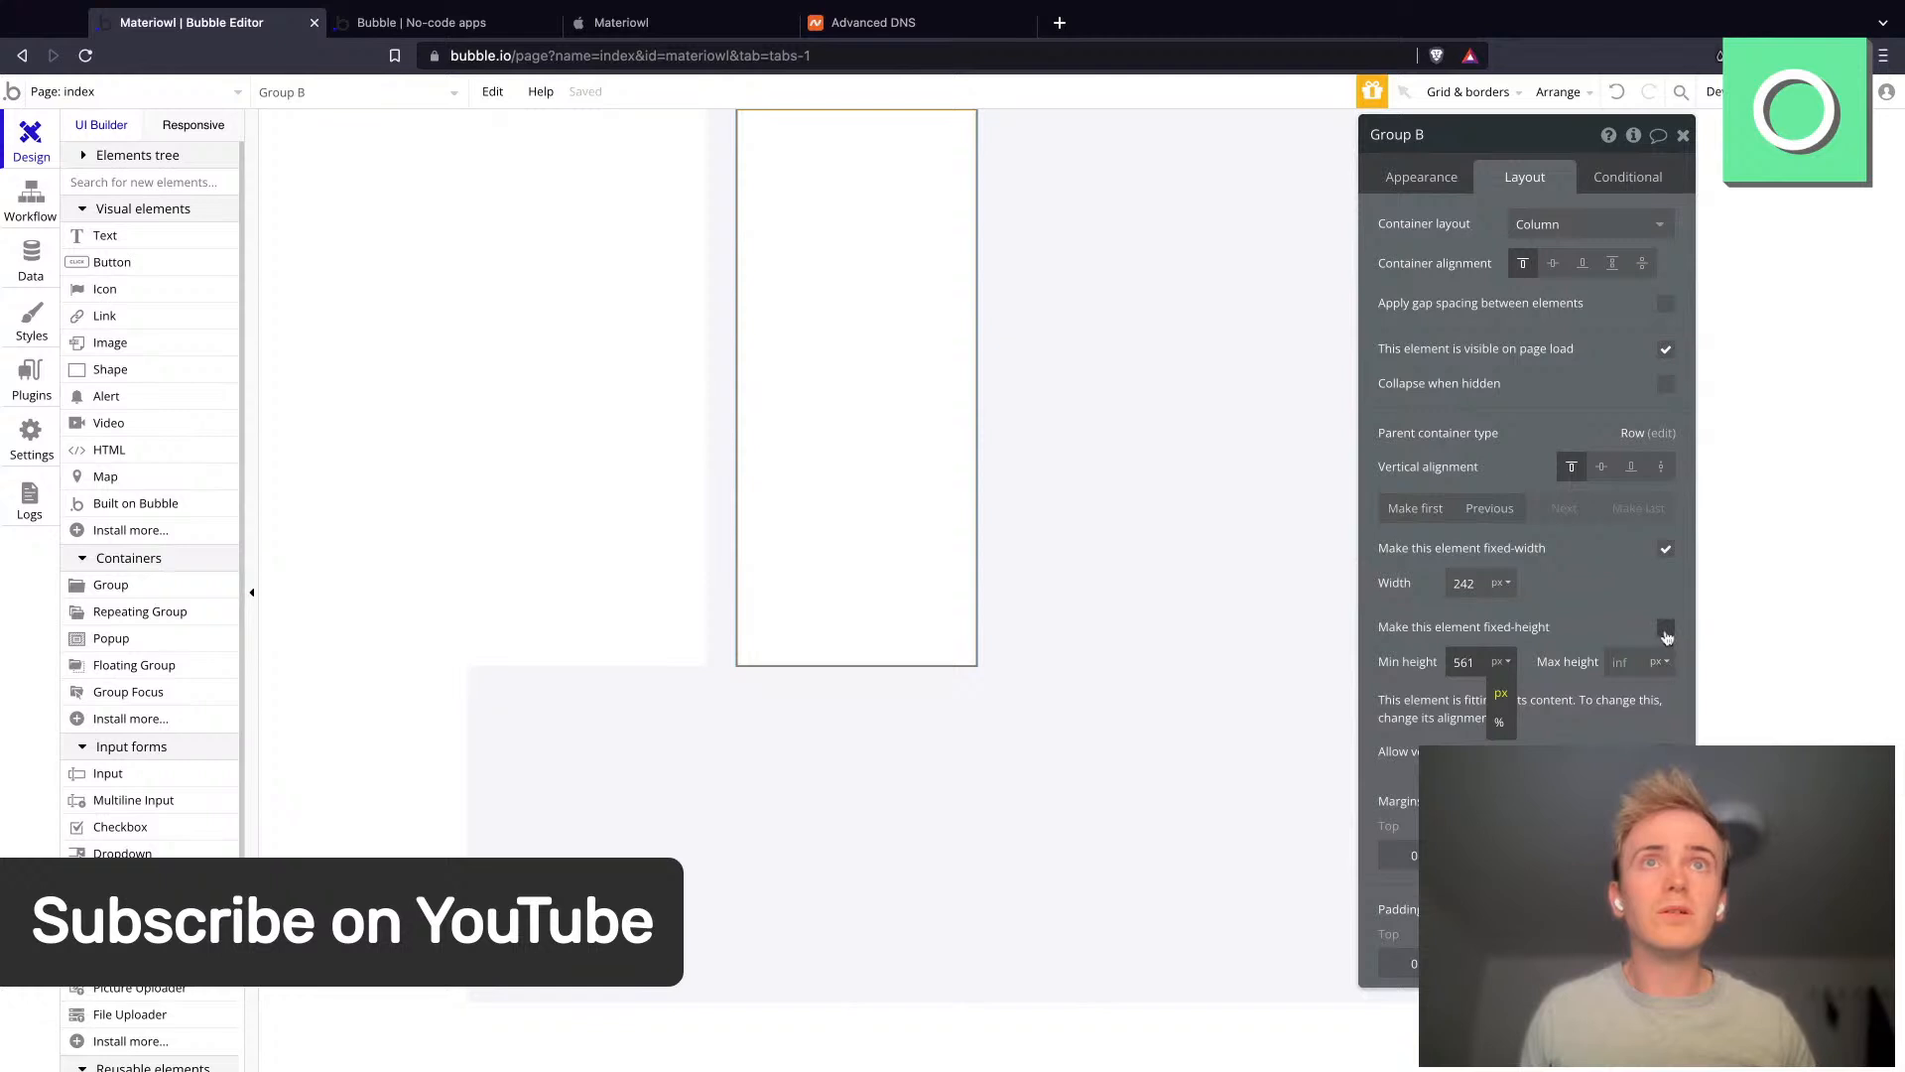
left_click(1666, 551)
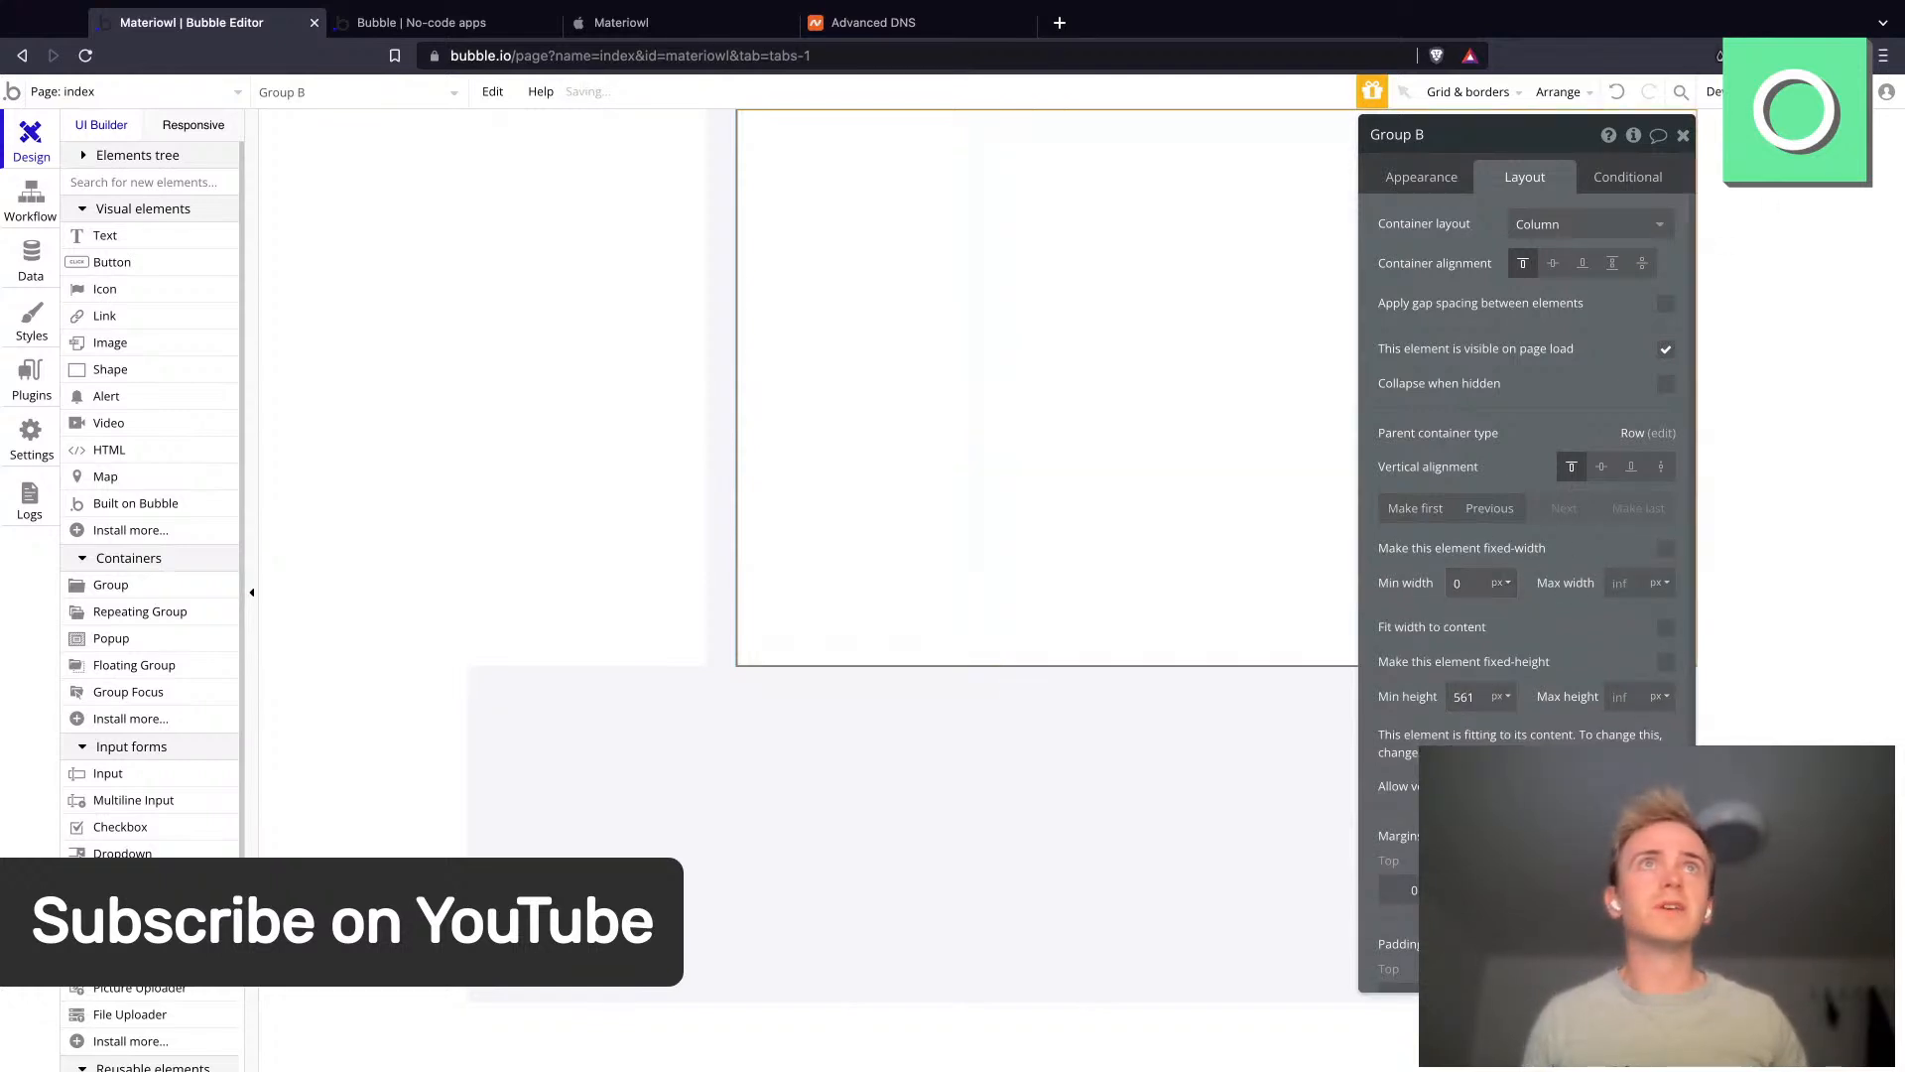
- Reload the preview tab to check the layout, then return to the editor
key("ctrl+Tab")
key("super+r")
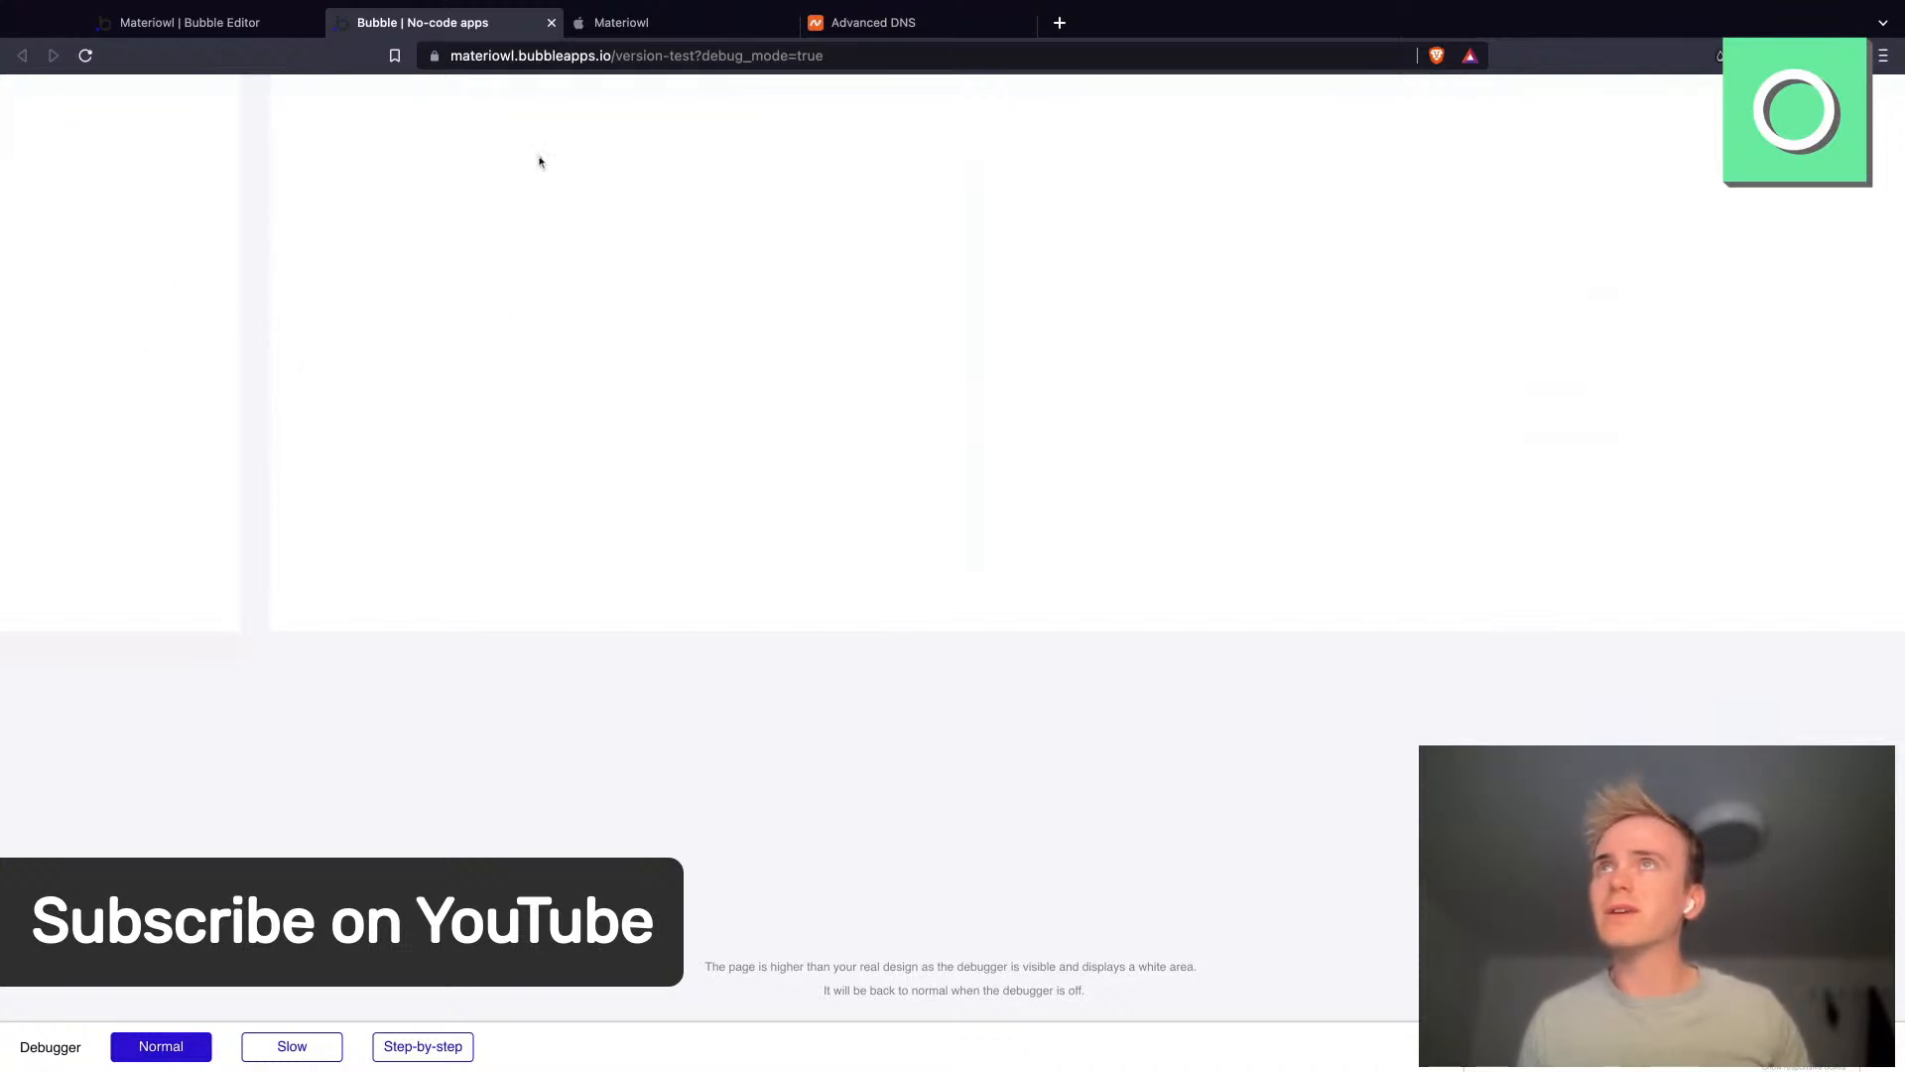
left_click(265, 33)
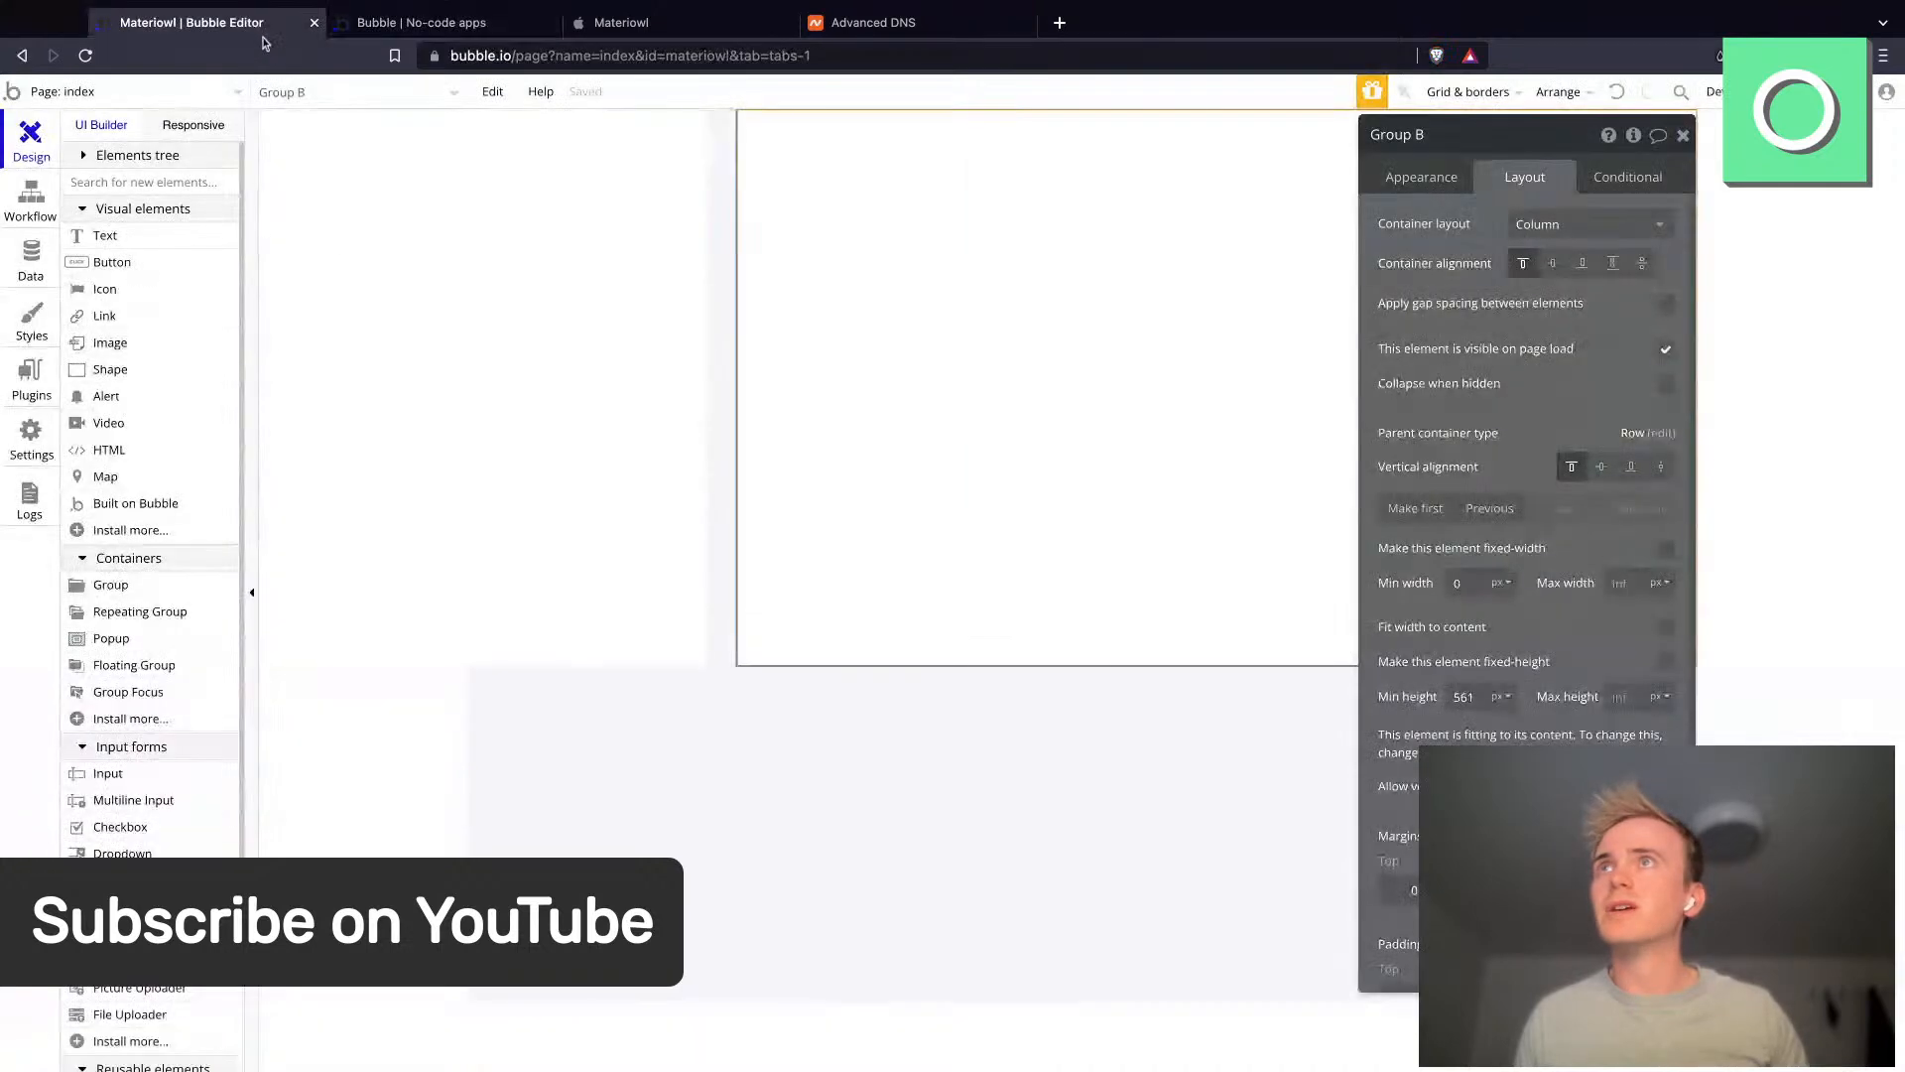
- Create a new data type named Materials
left_click(31, 263)
left_click(377, 350)
type("Materials")
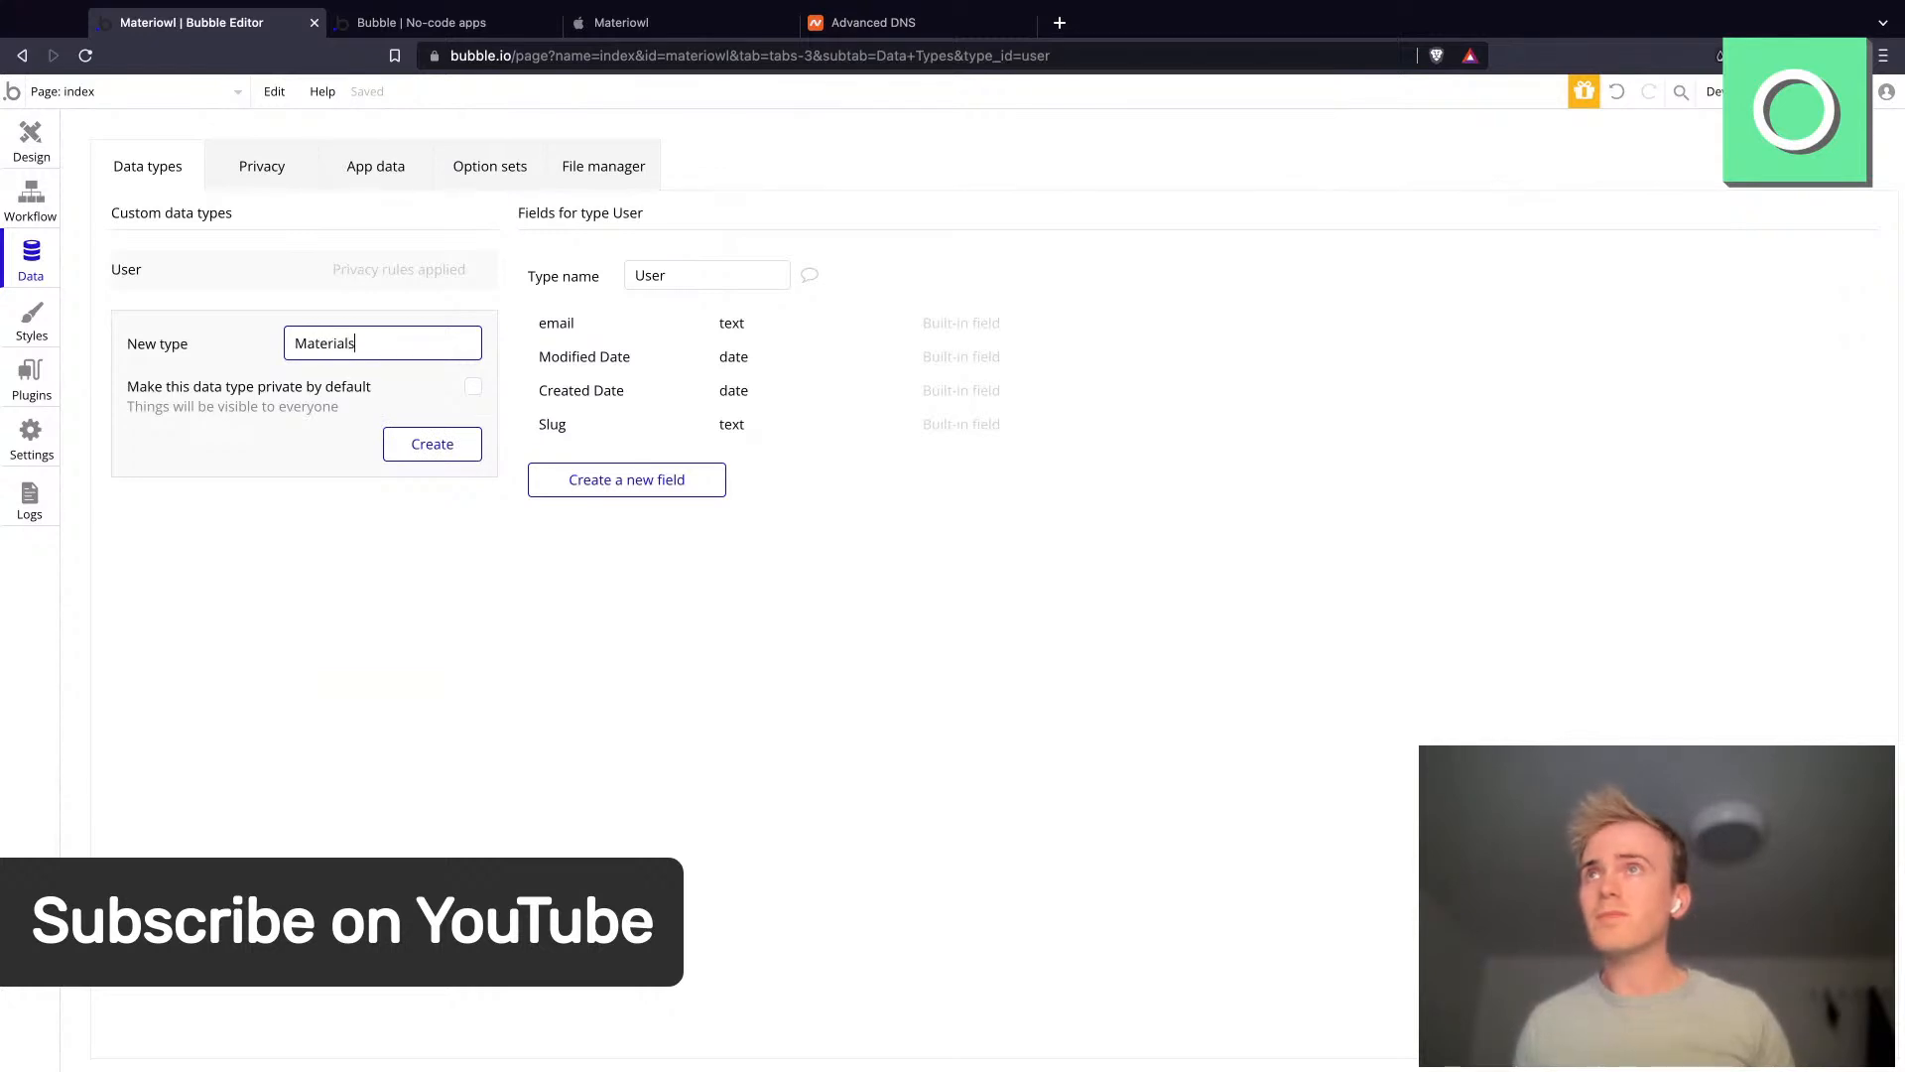
key("Return")
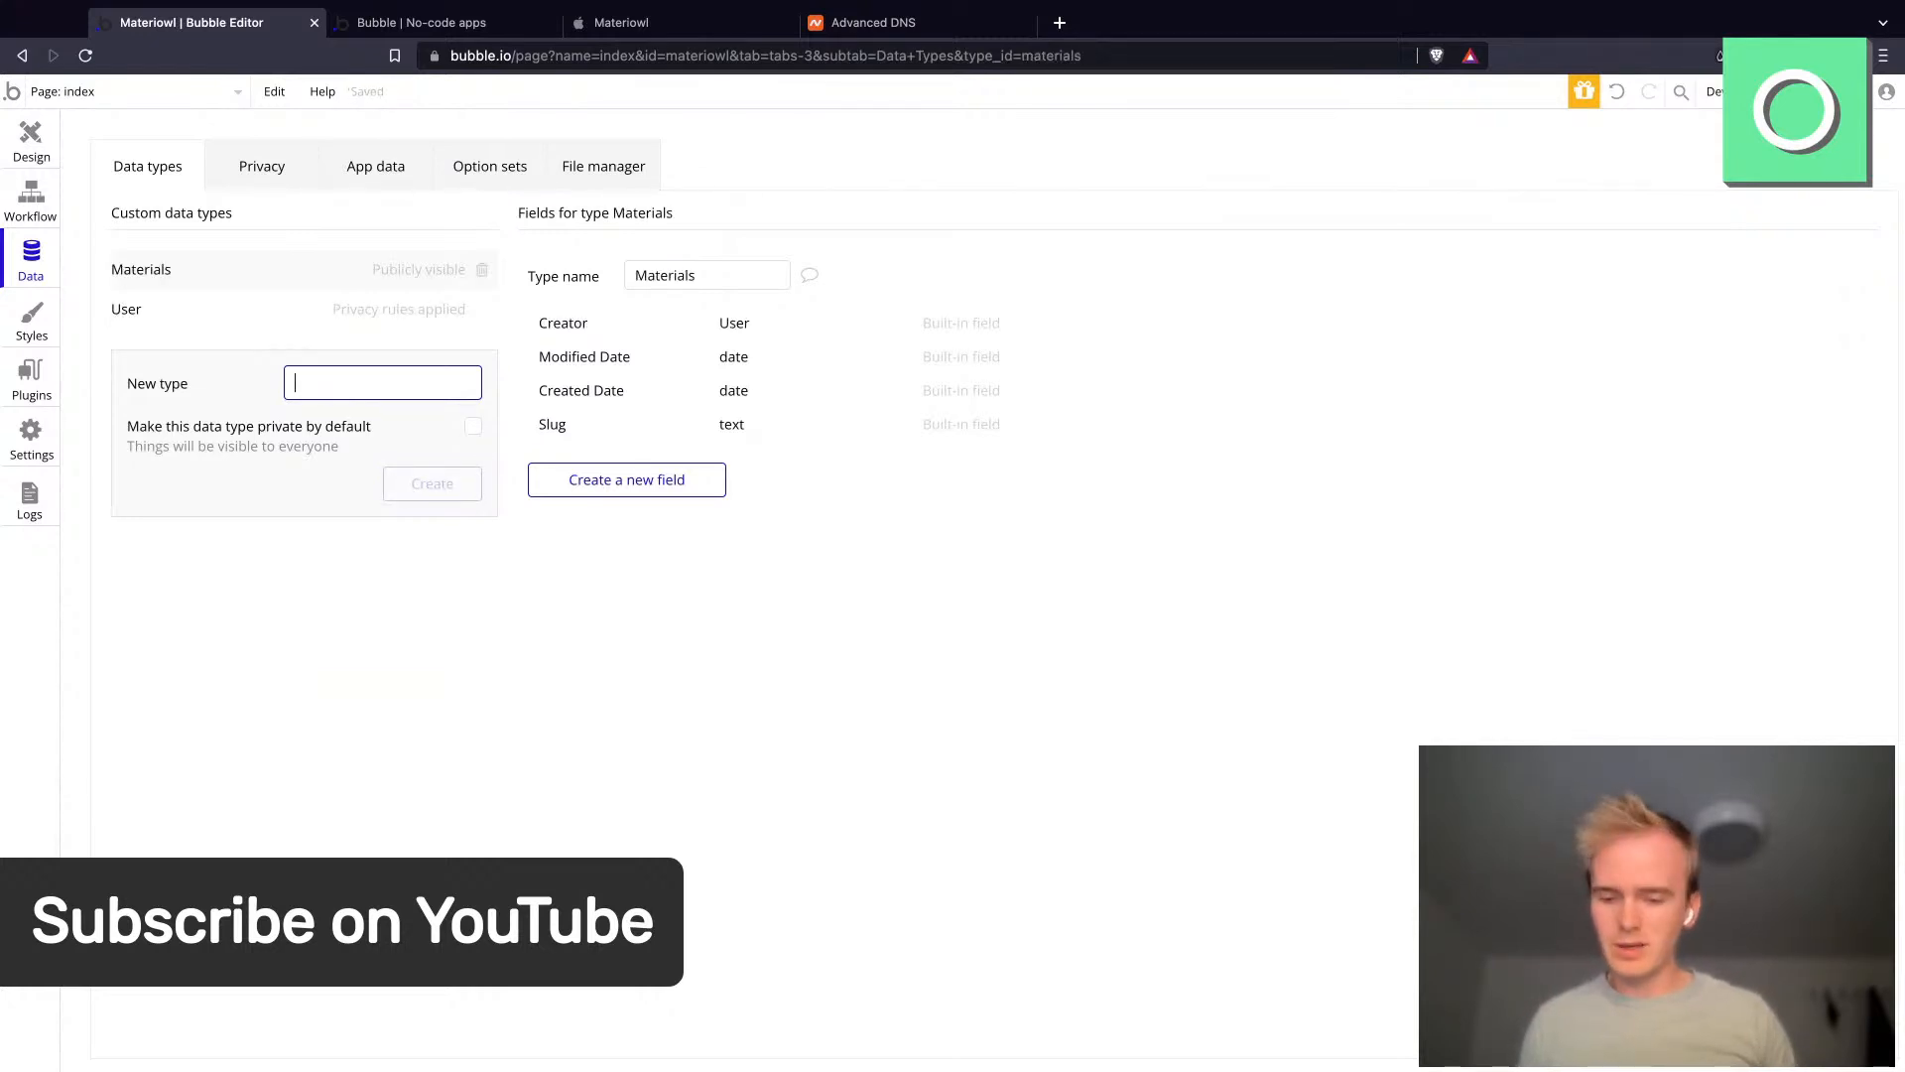
- Create a data type named Record and return to the Design editor
type("Record")
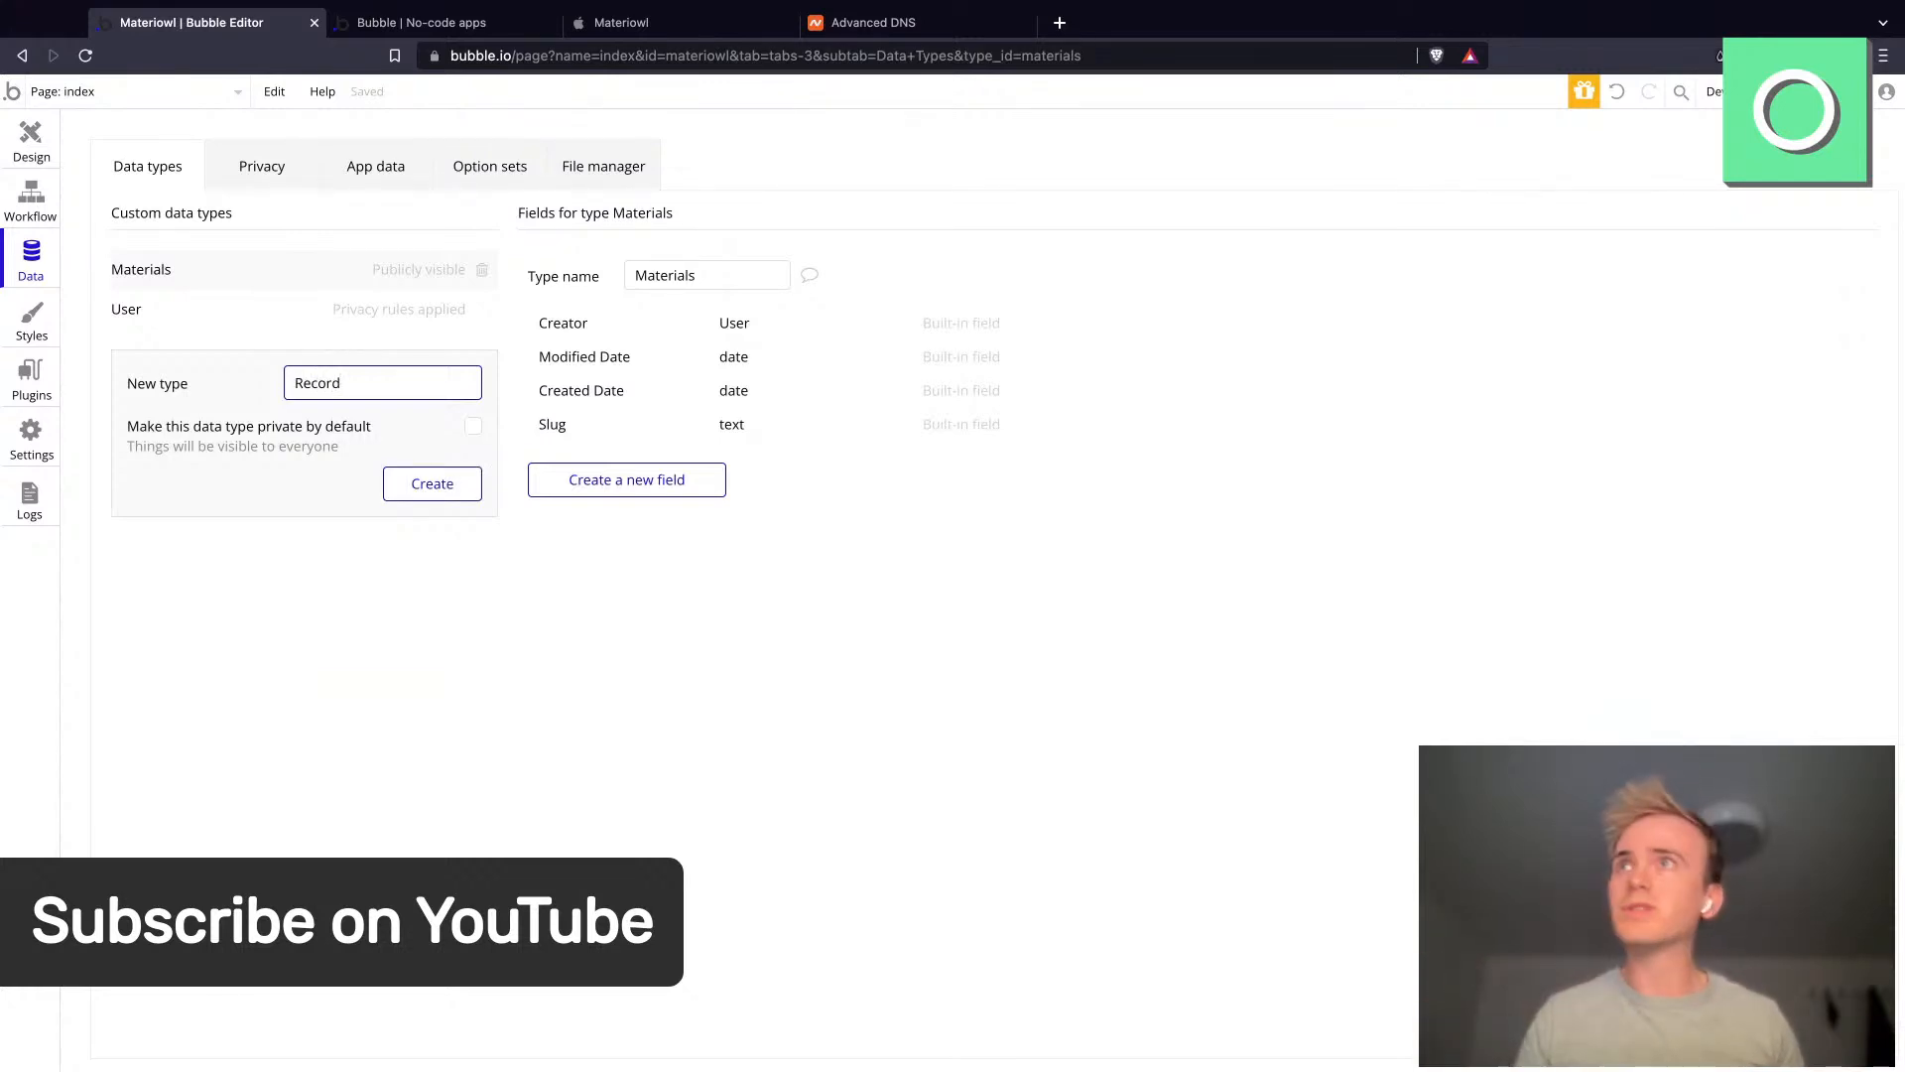
key("Return")
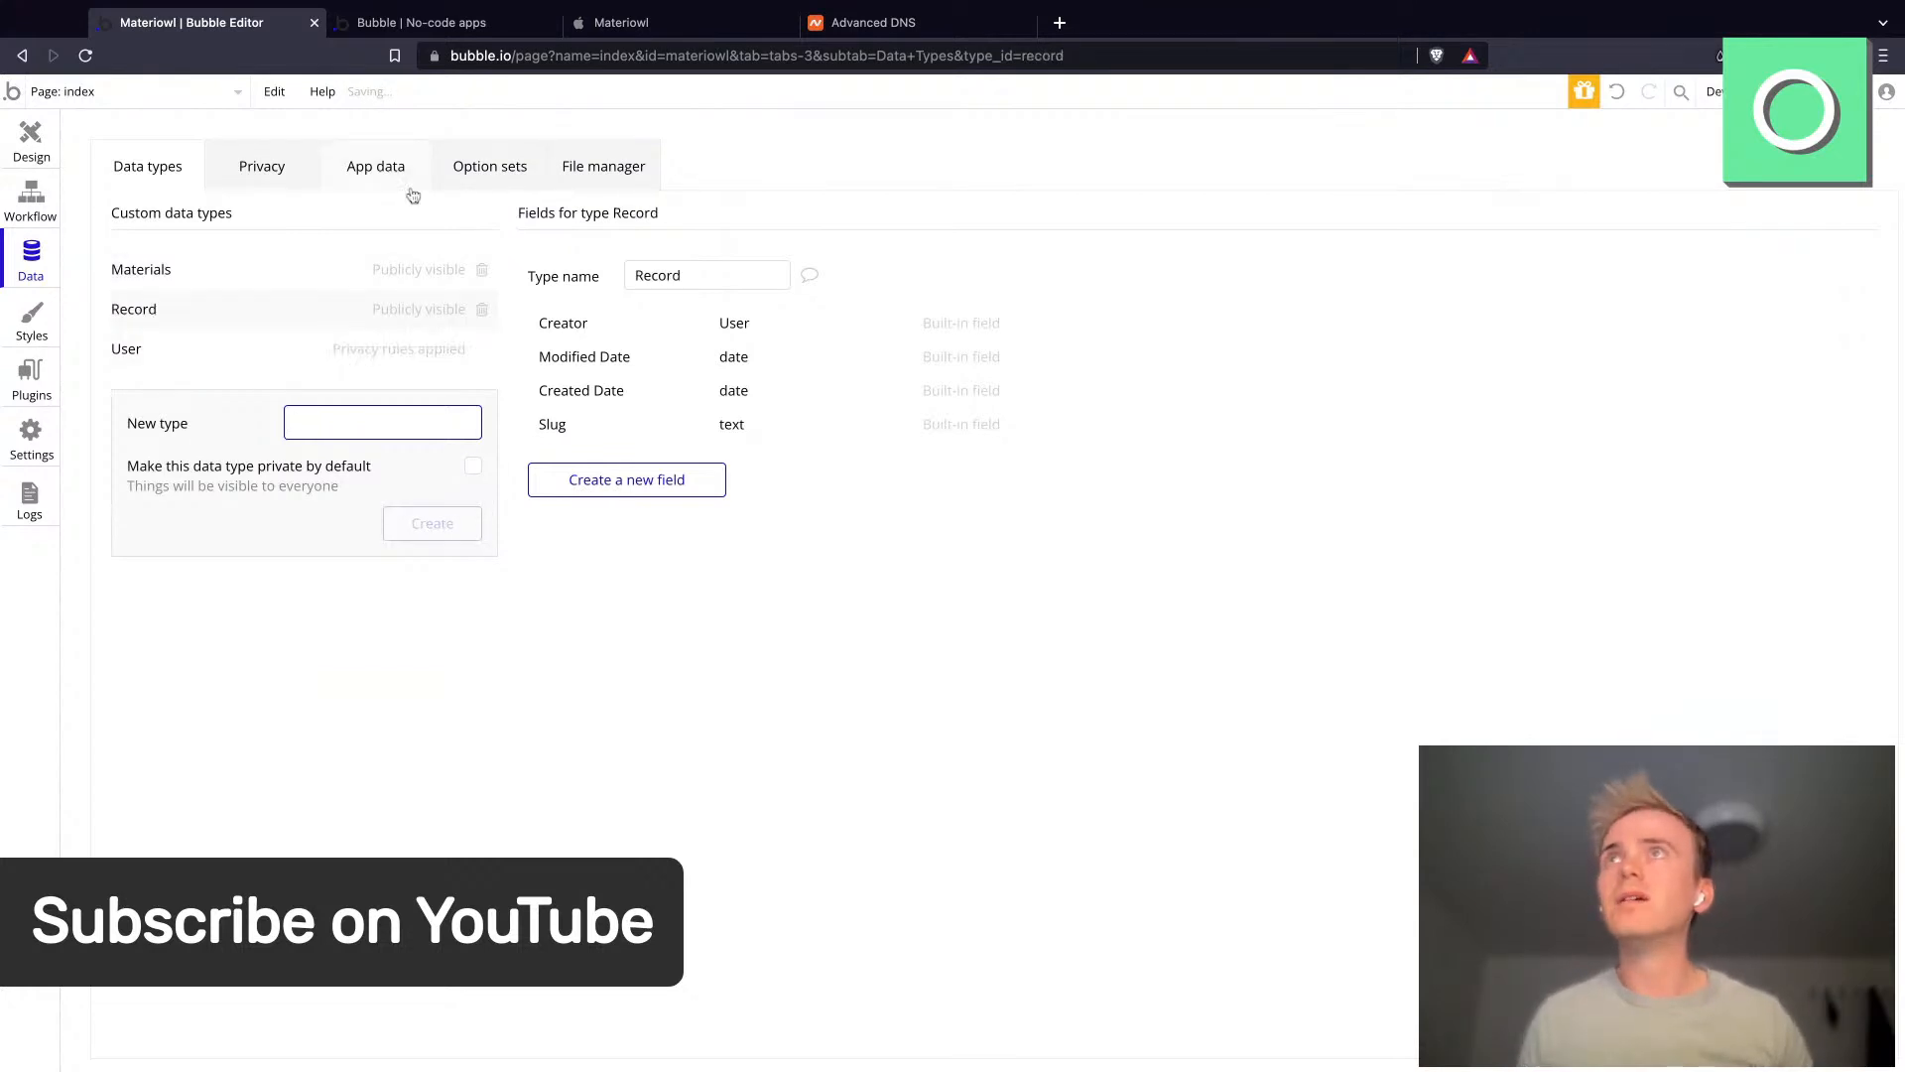
left_click(477, 23)
left_click(270, 26)
left_click(44, 167)
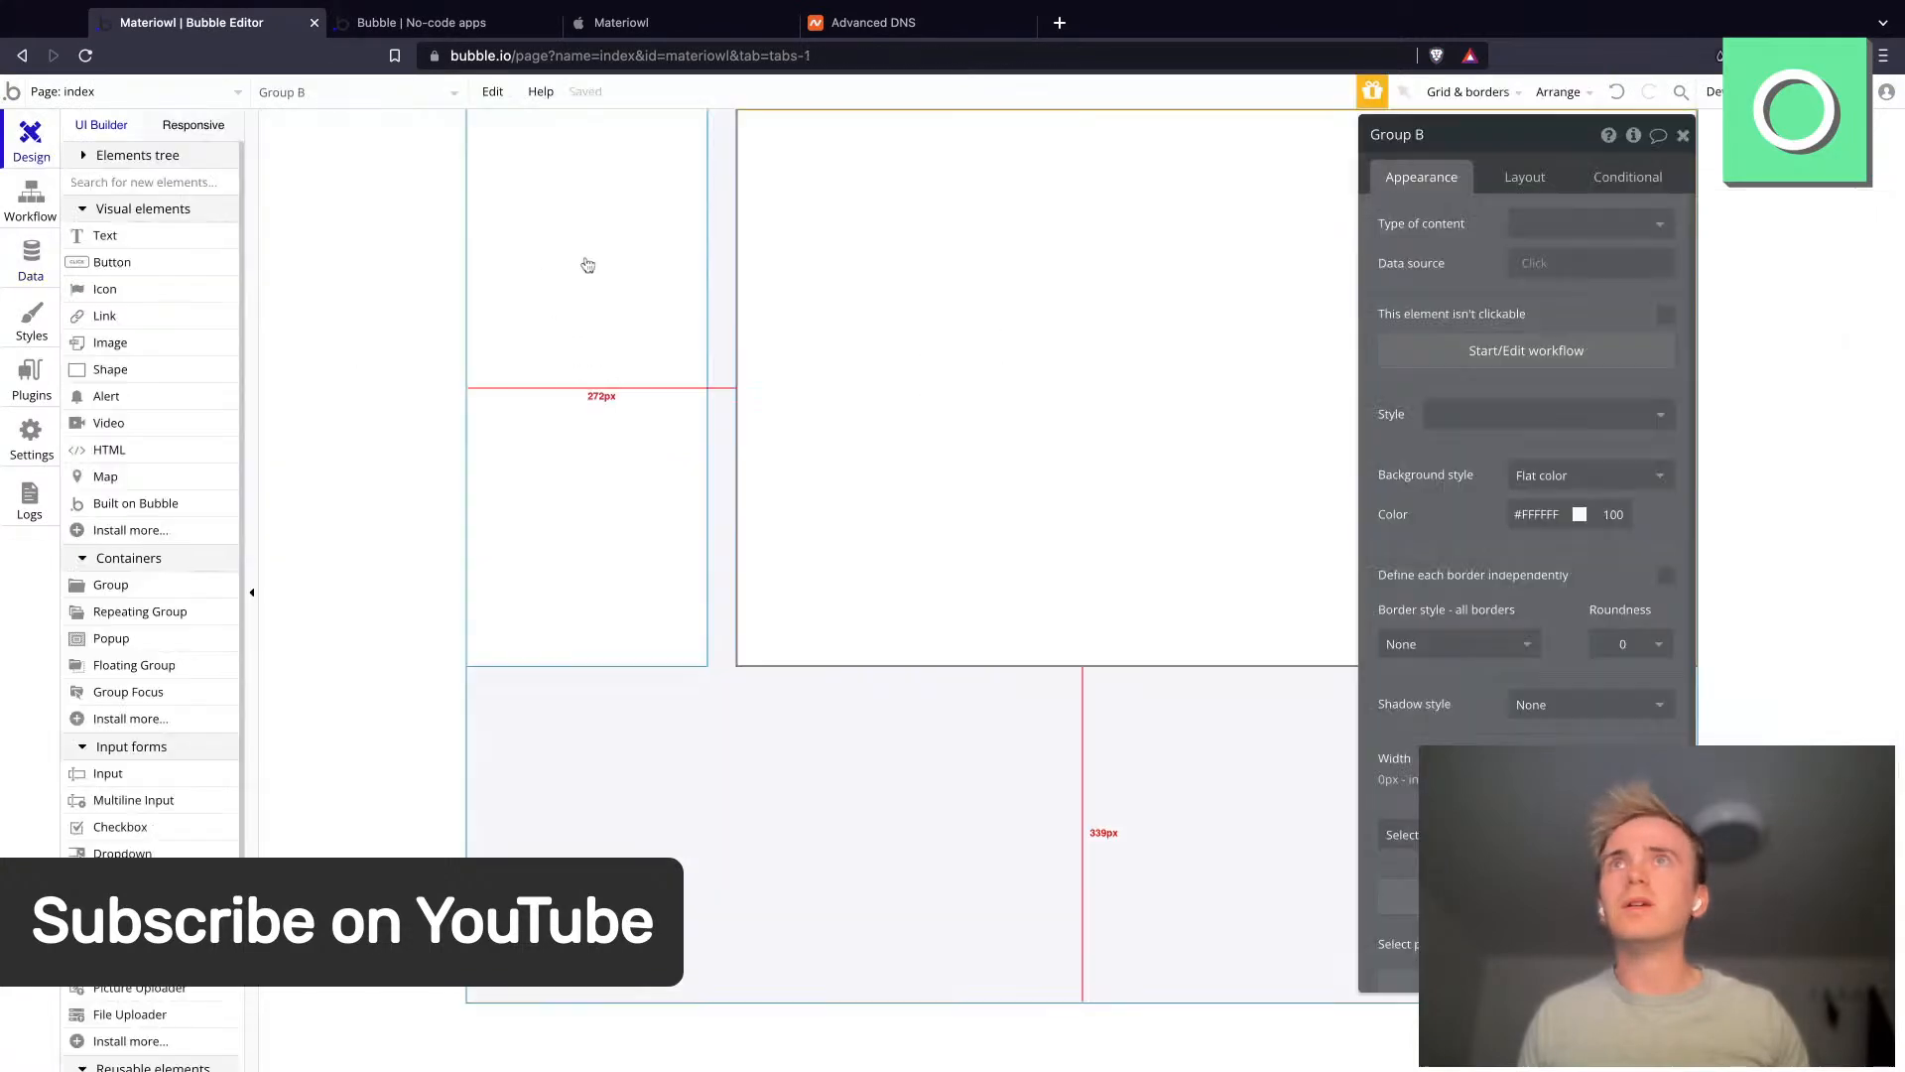
- Draw a repeating group about 407 × 198 px inside Group B
left_click(140, 613)
left_click_drag(890, 261, 1296, 458)
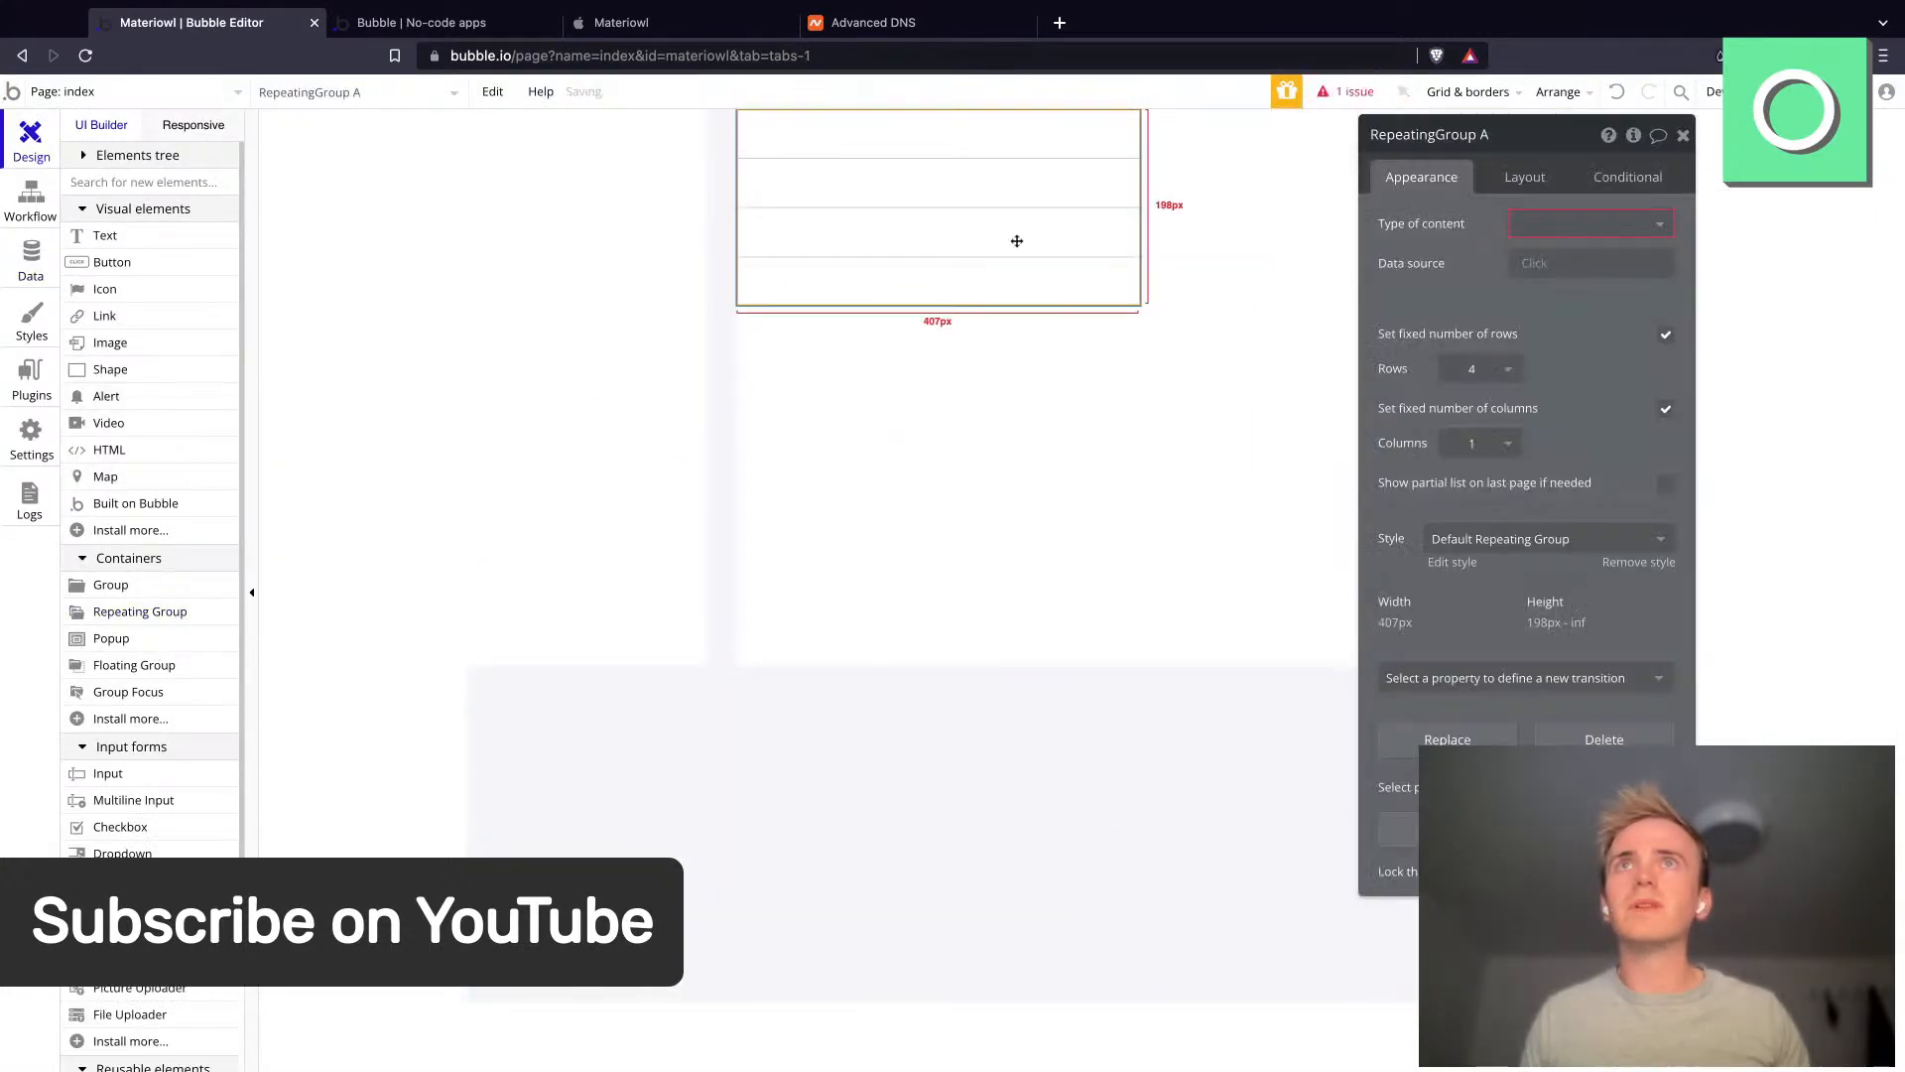
- Set Group B's padding to 30 px on two sides
left_click(1149, 480)
left_click(1513, 186)
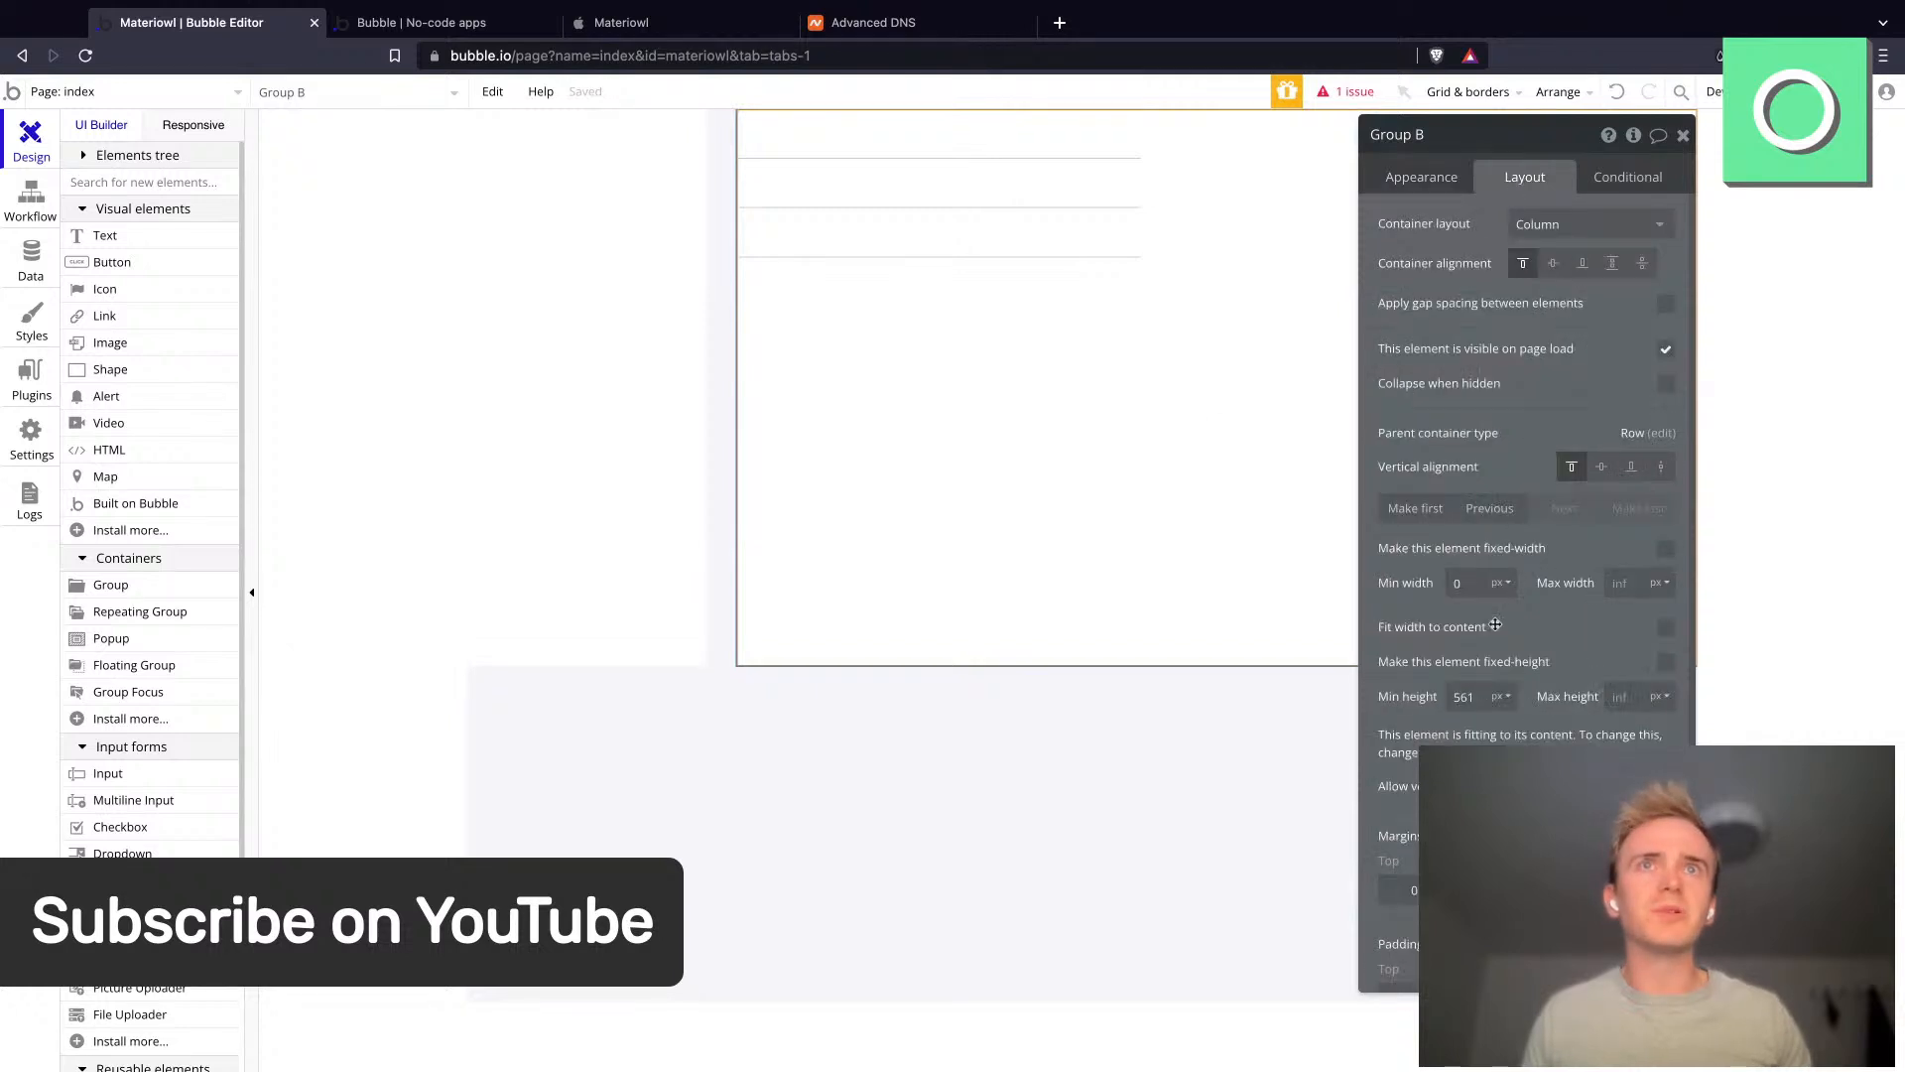
scroll(1416, 948, "down", 1)
left_click(1411, 963)
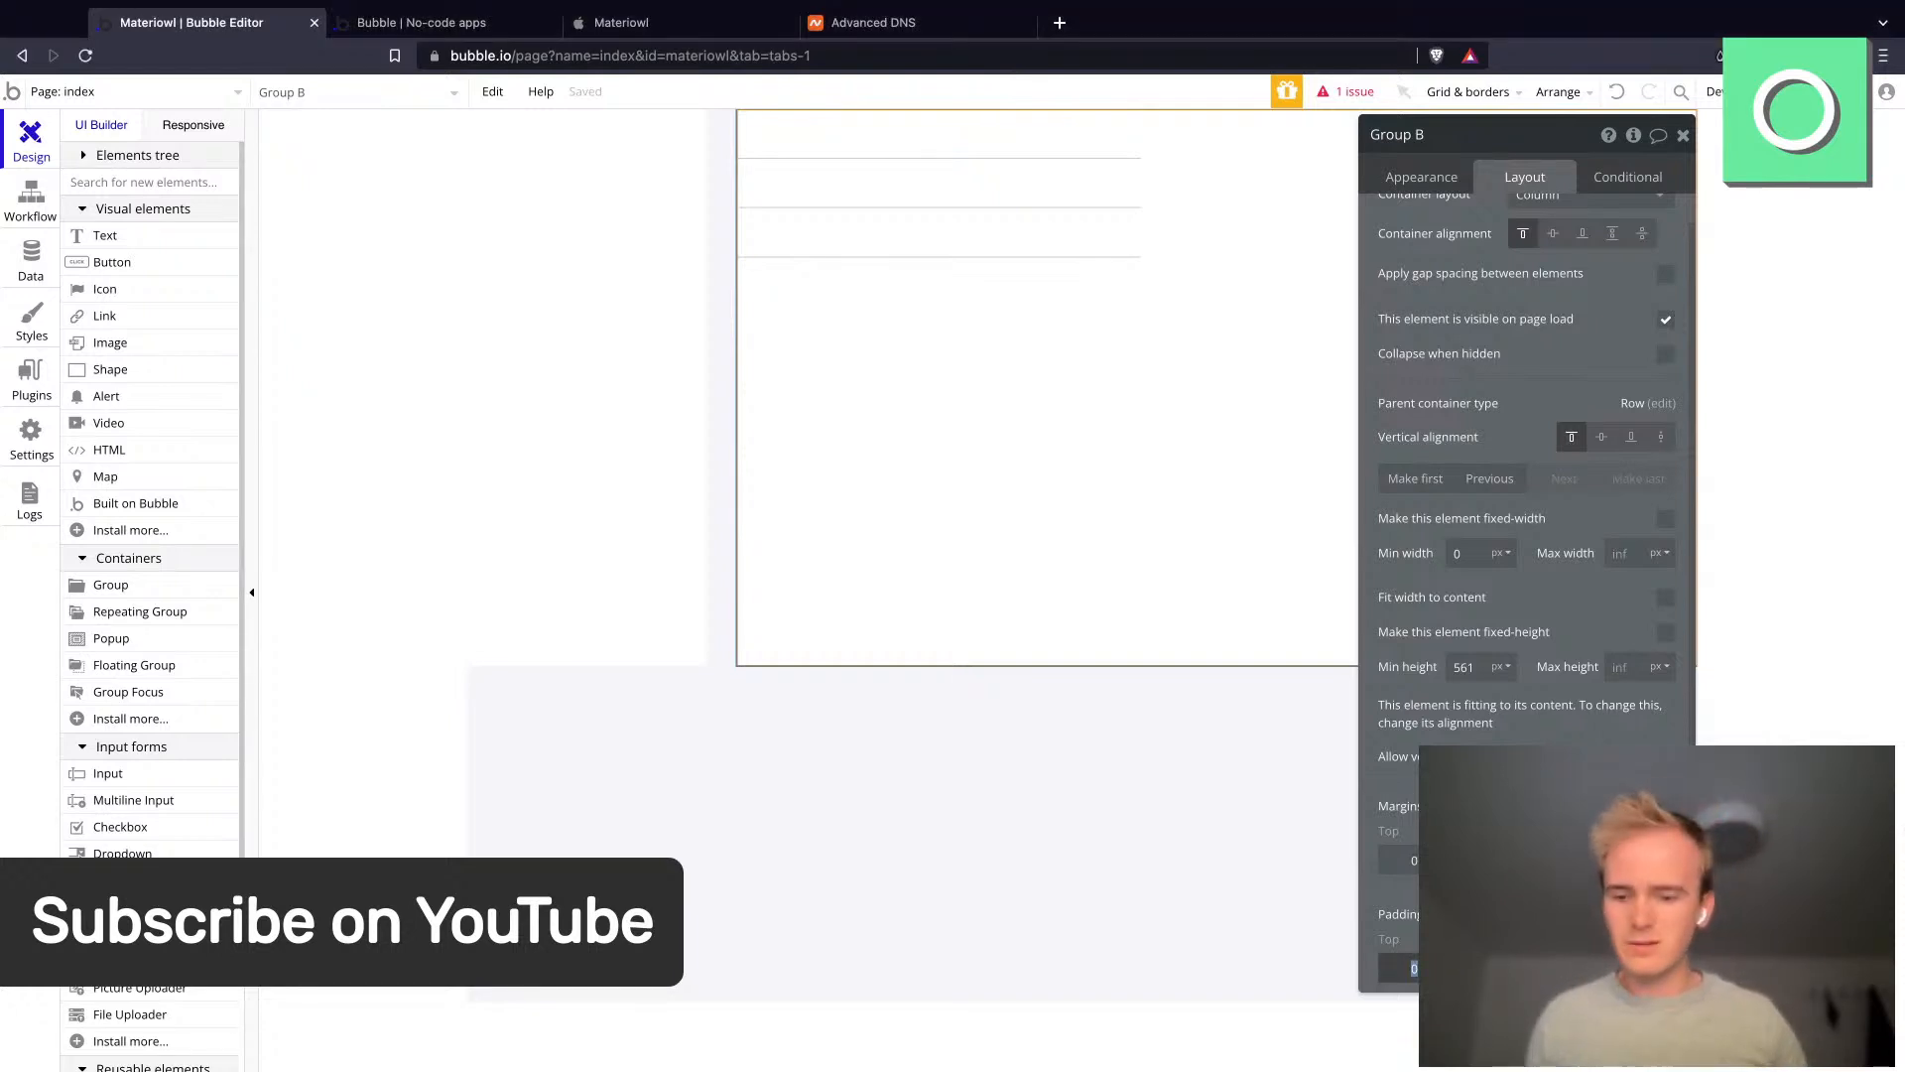
type("30")
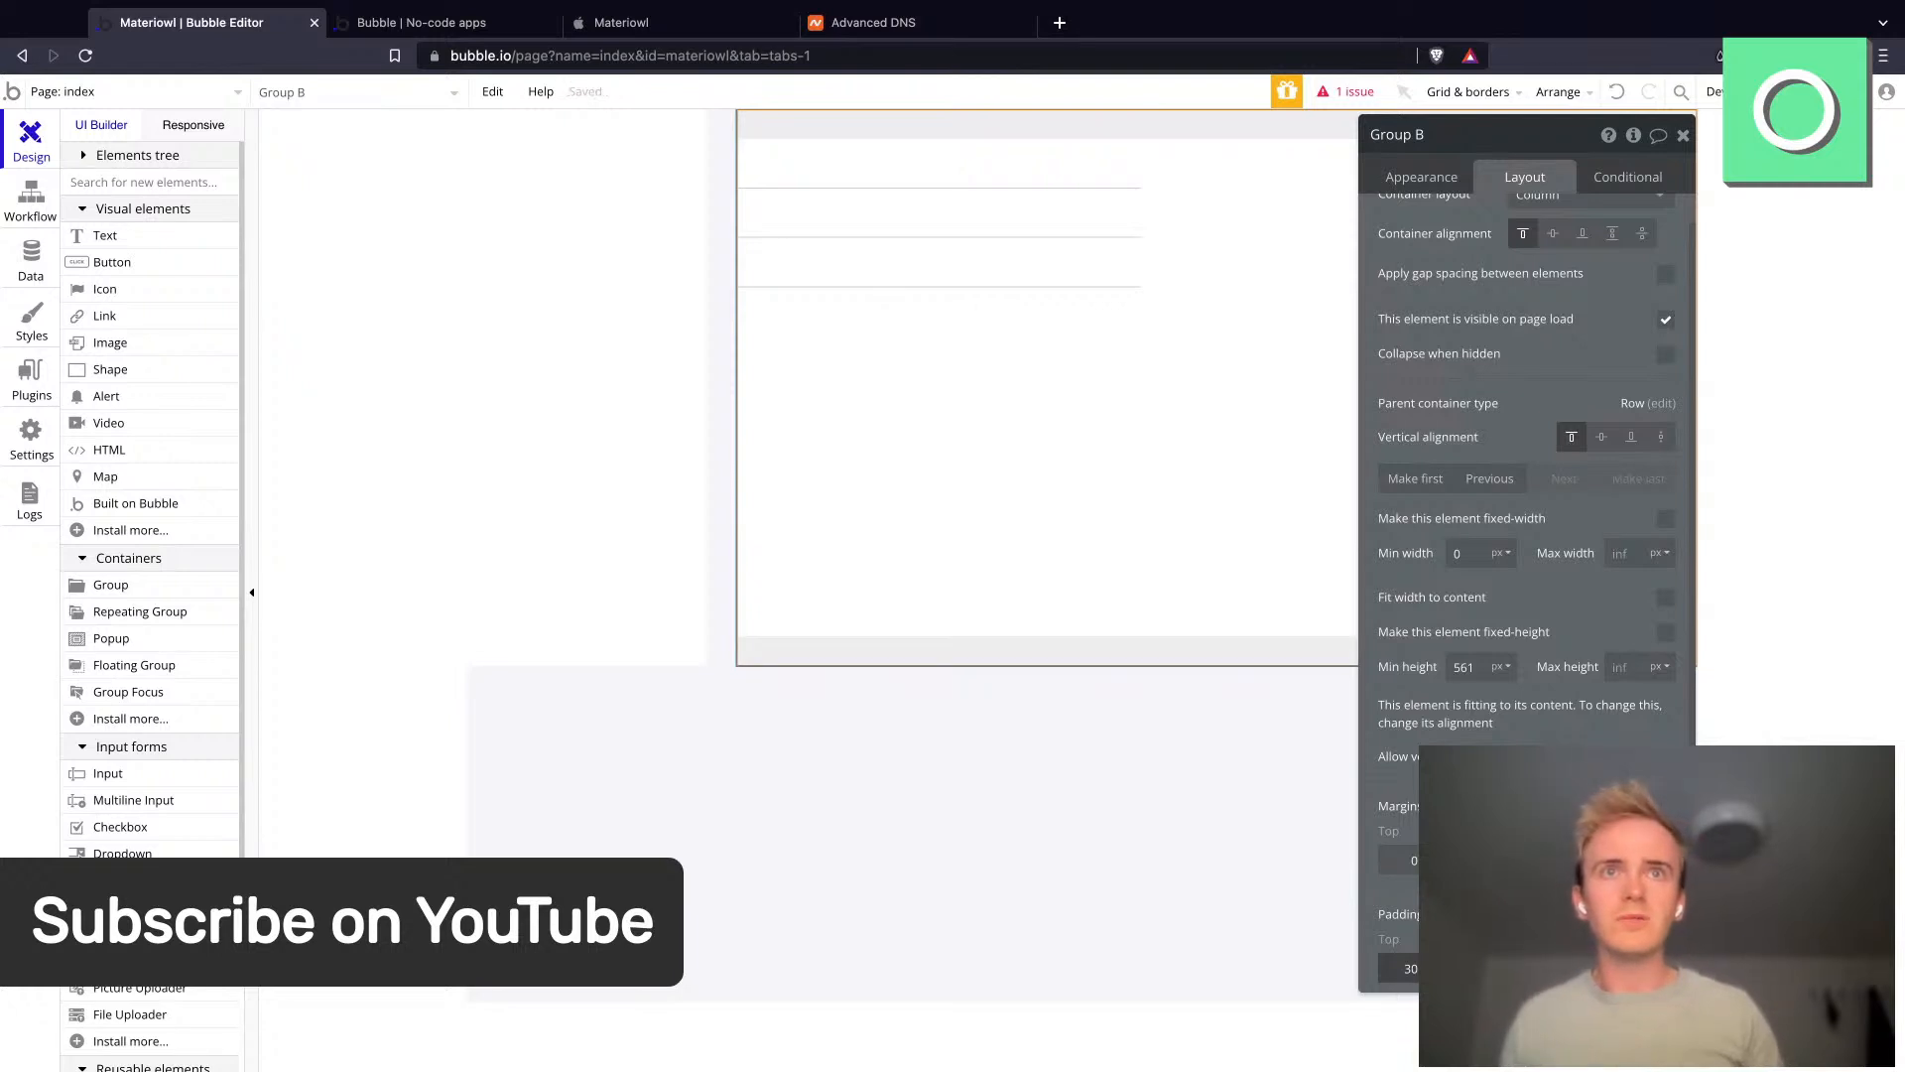
key("Tab")
type("30")
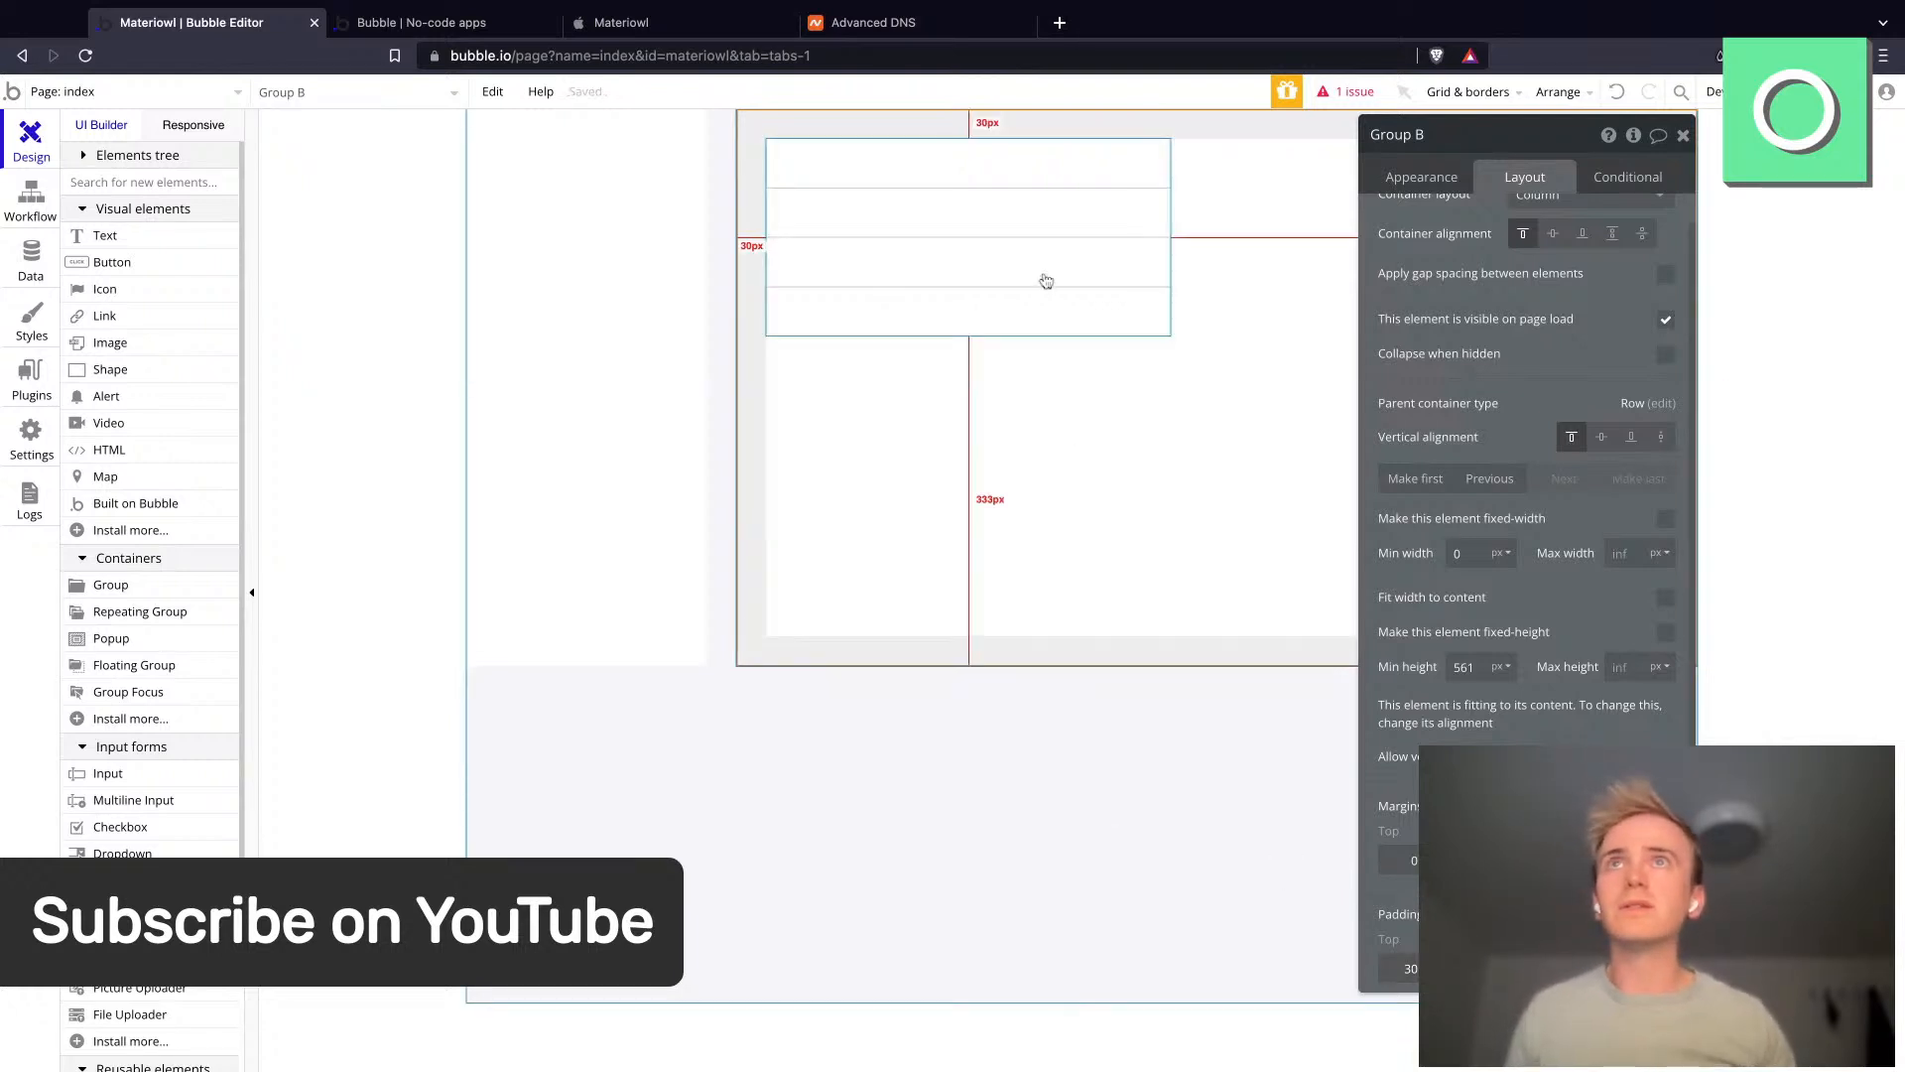
- Set the repeating group's width to 100 %
left_click(1043, 284)
left_click(1501, 508)
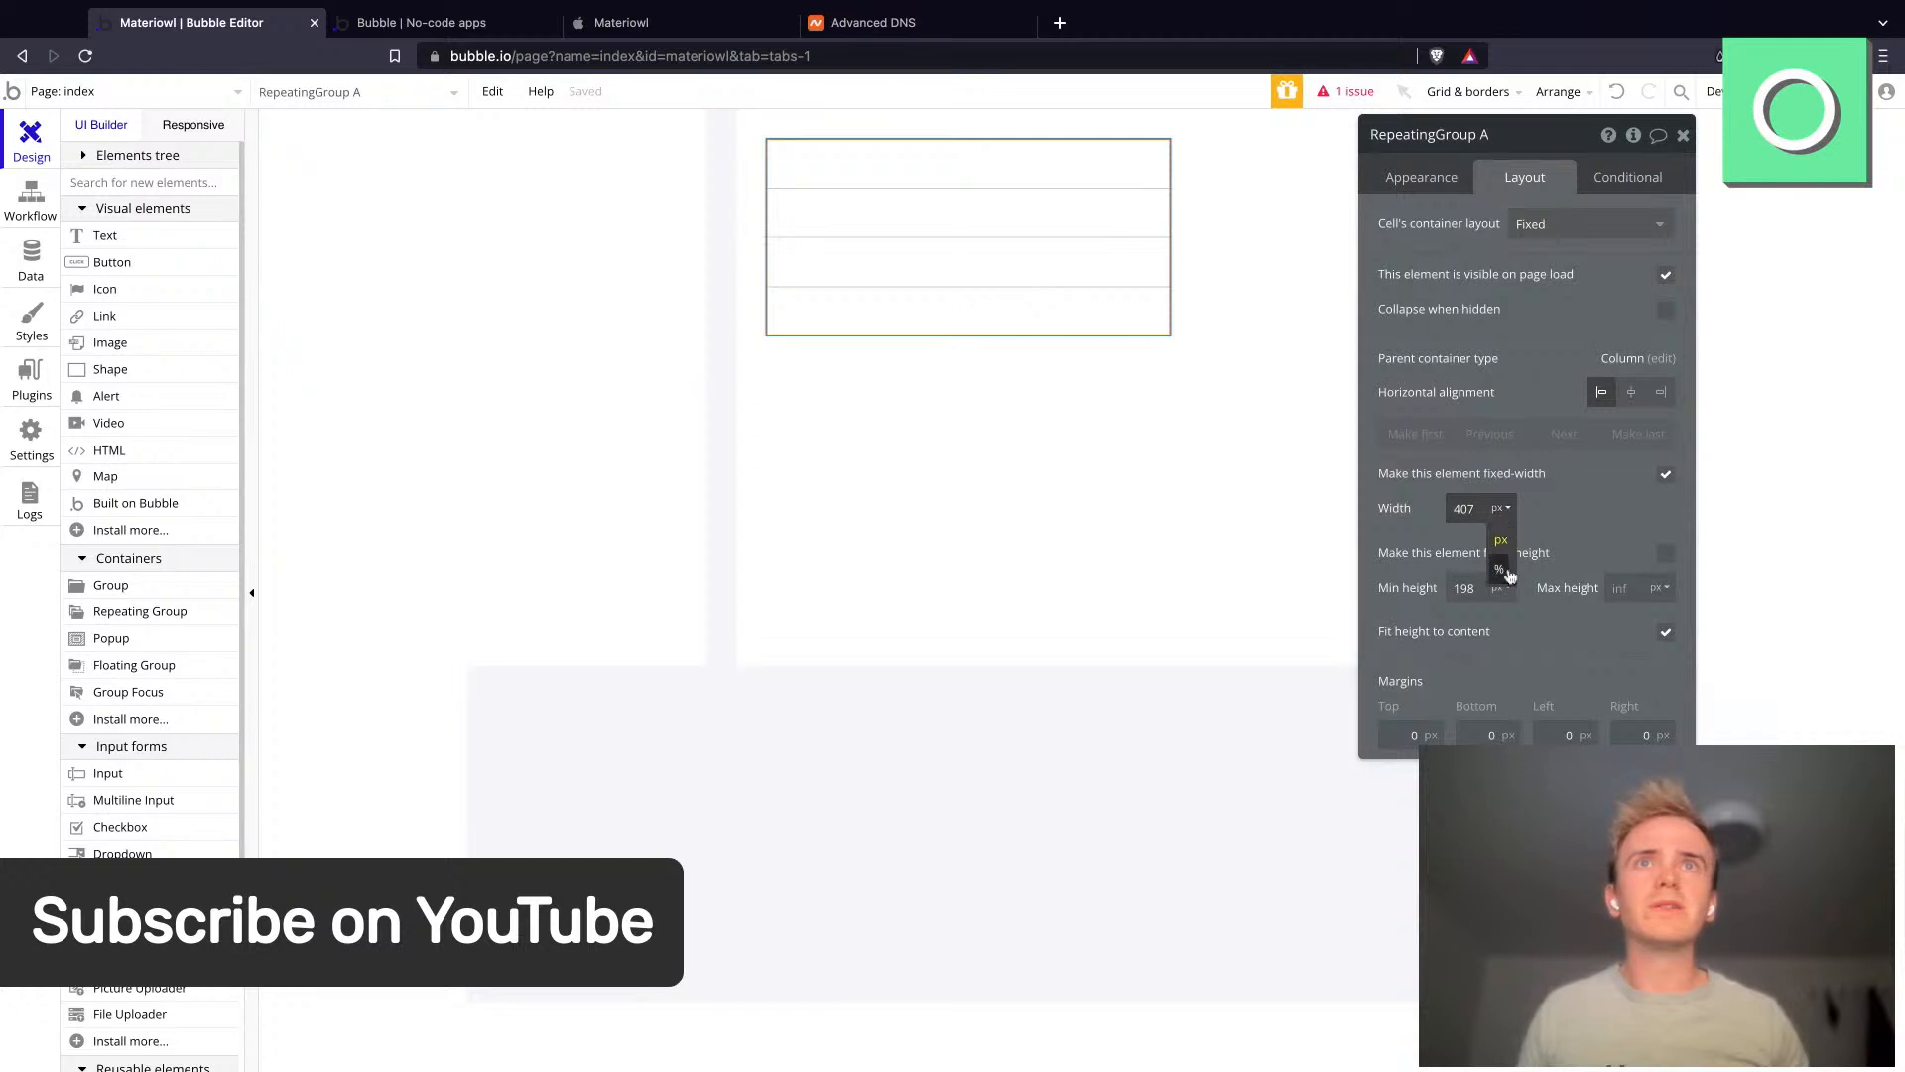
left_click(1504, 572)
double_click(1467, 508)
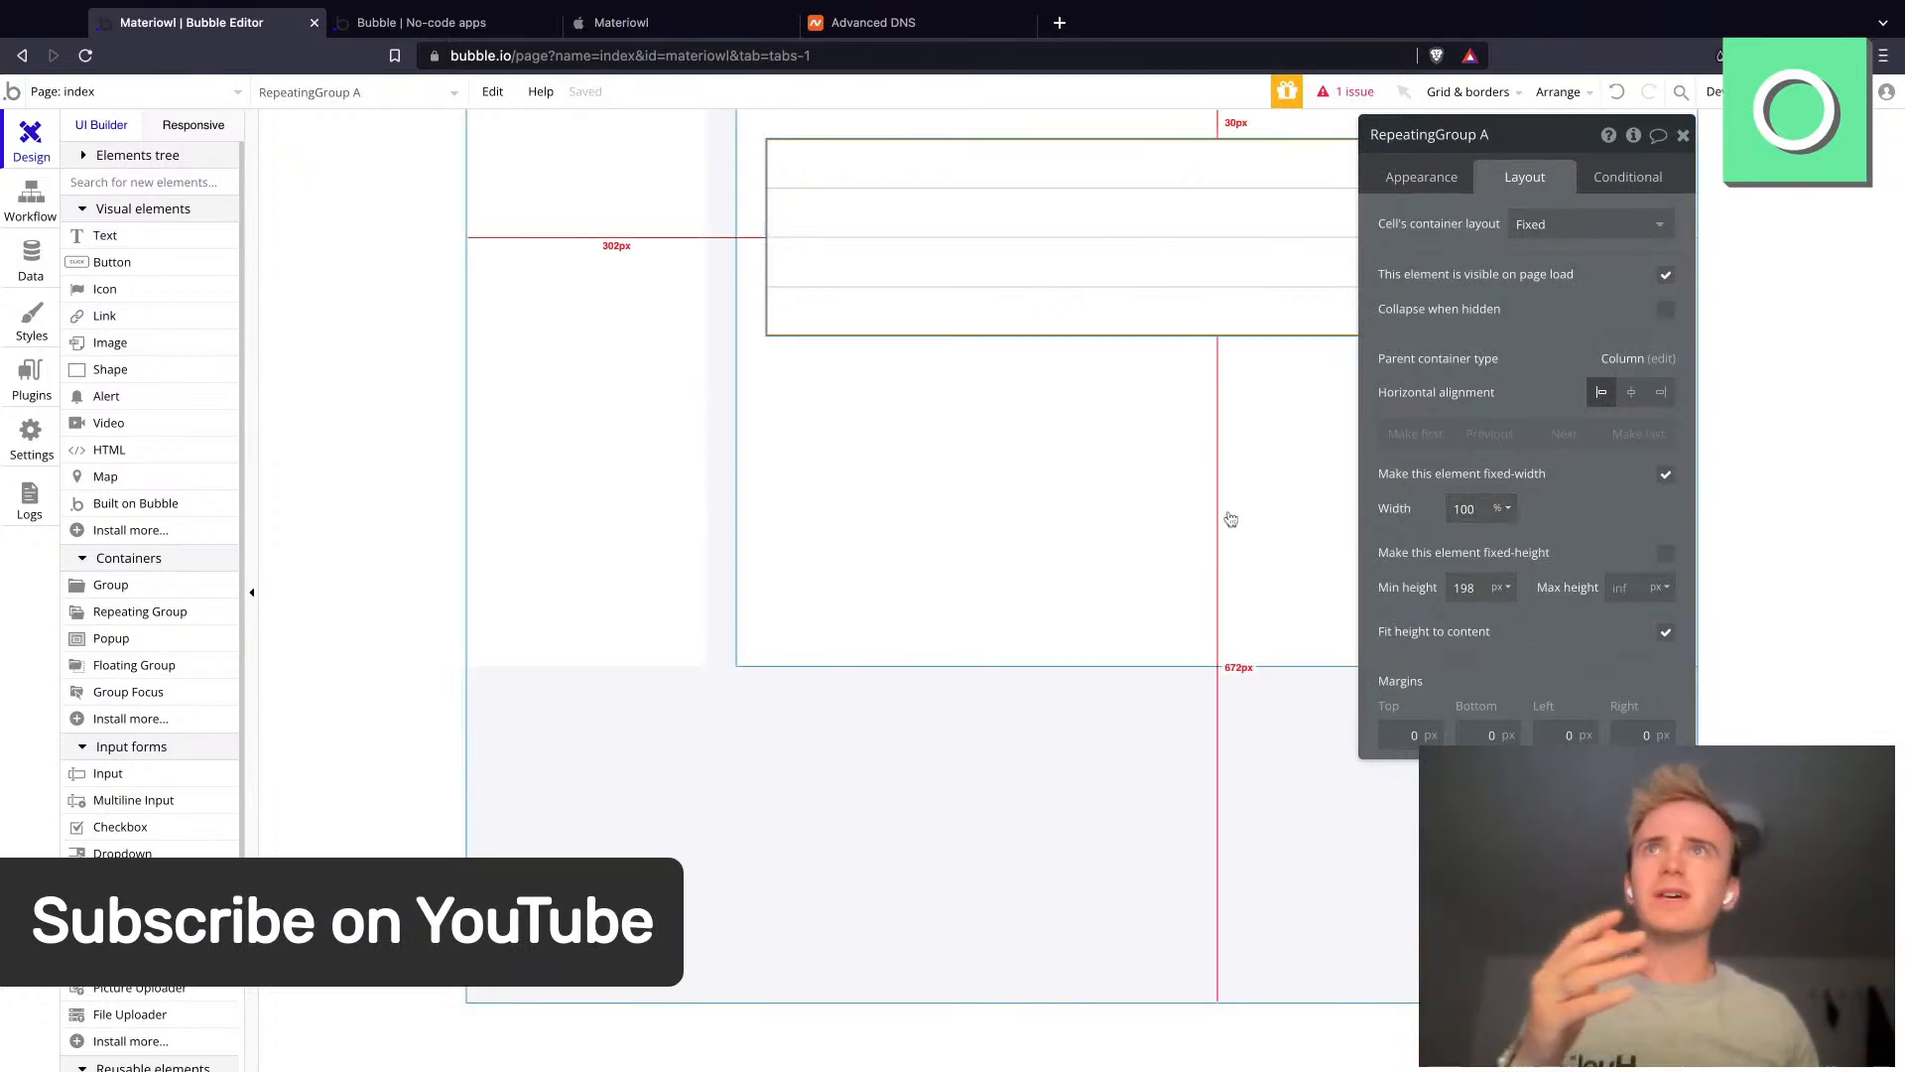
left_click(1231, 519)
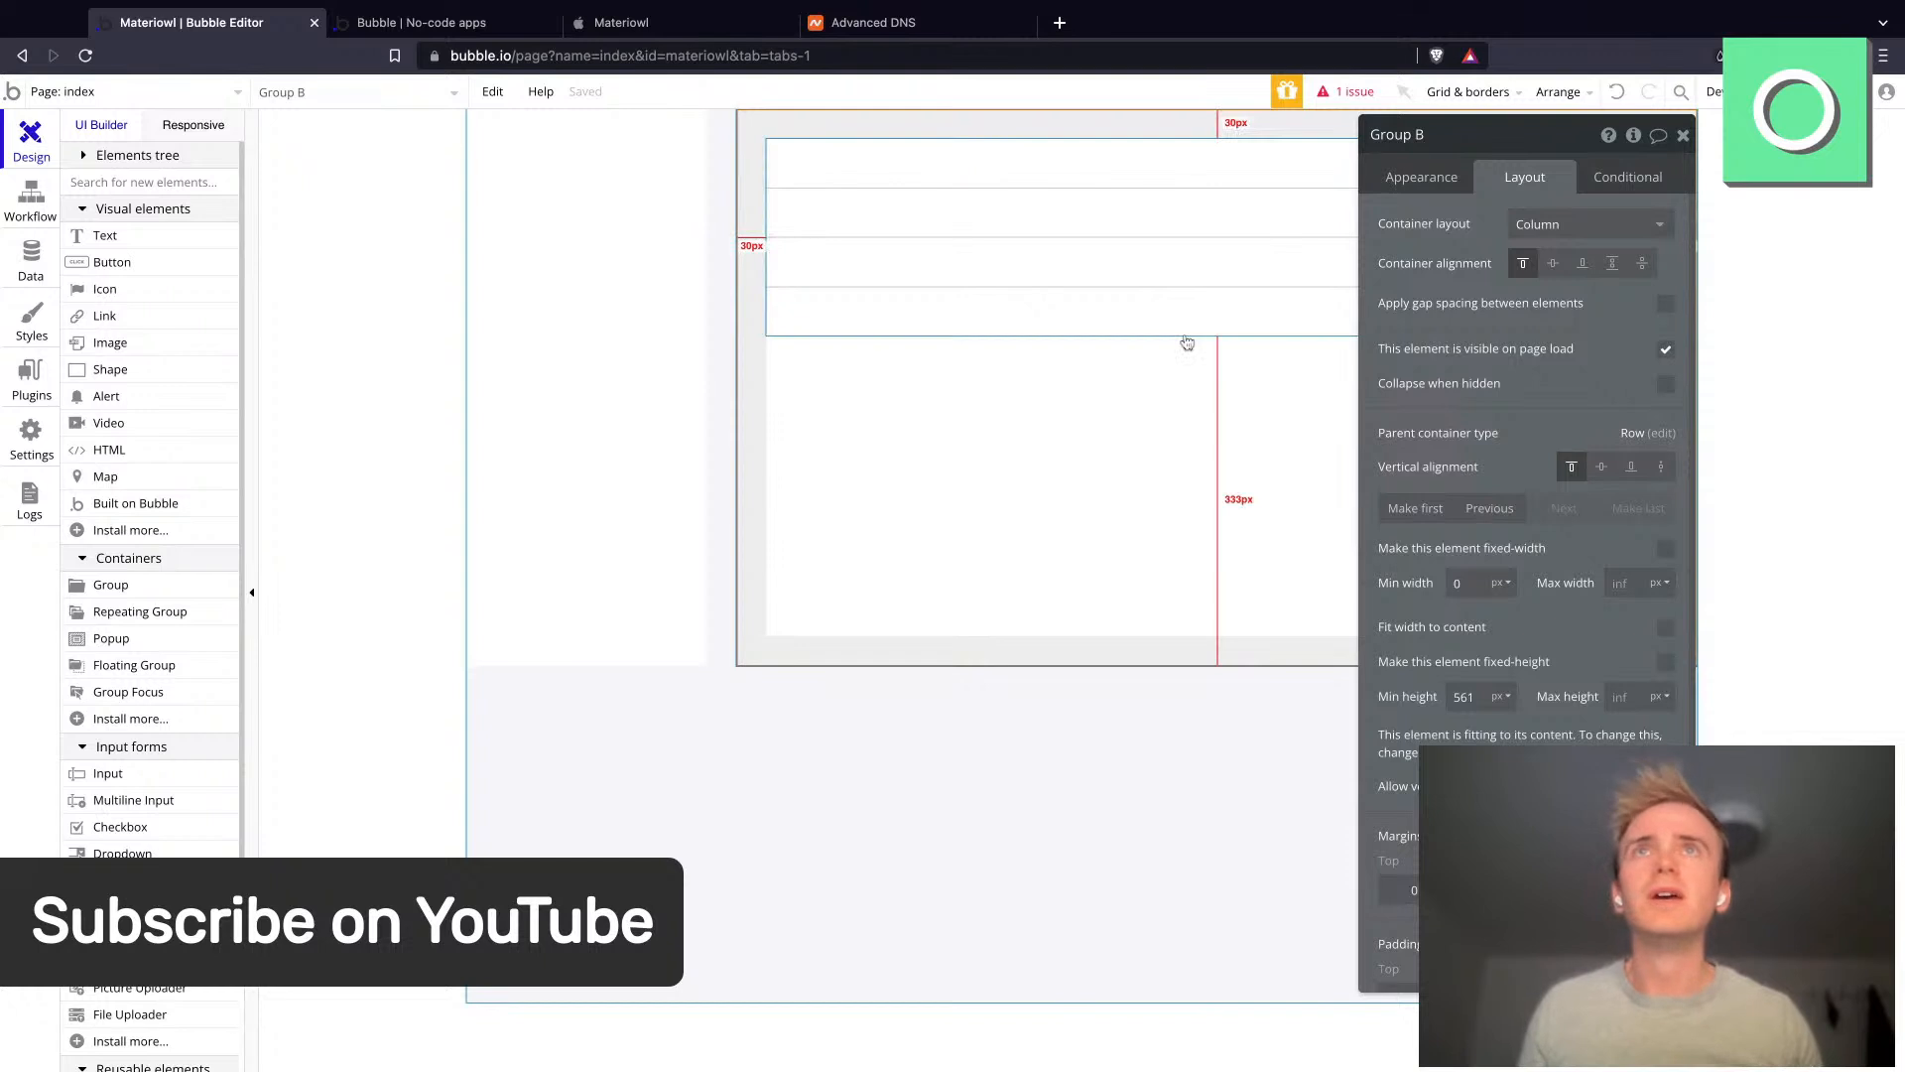
- Set the repeating group's content type to Materials and its data source to a search for Materials
left_click(1224, 196)
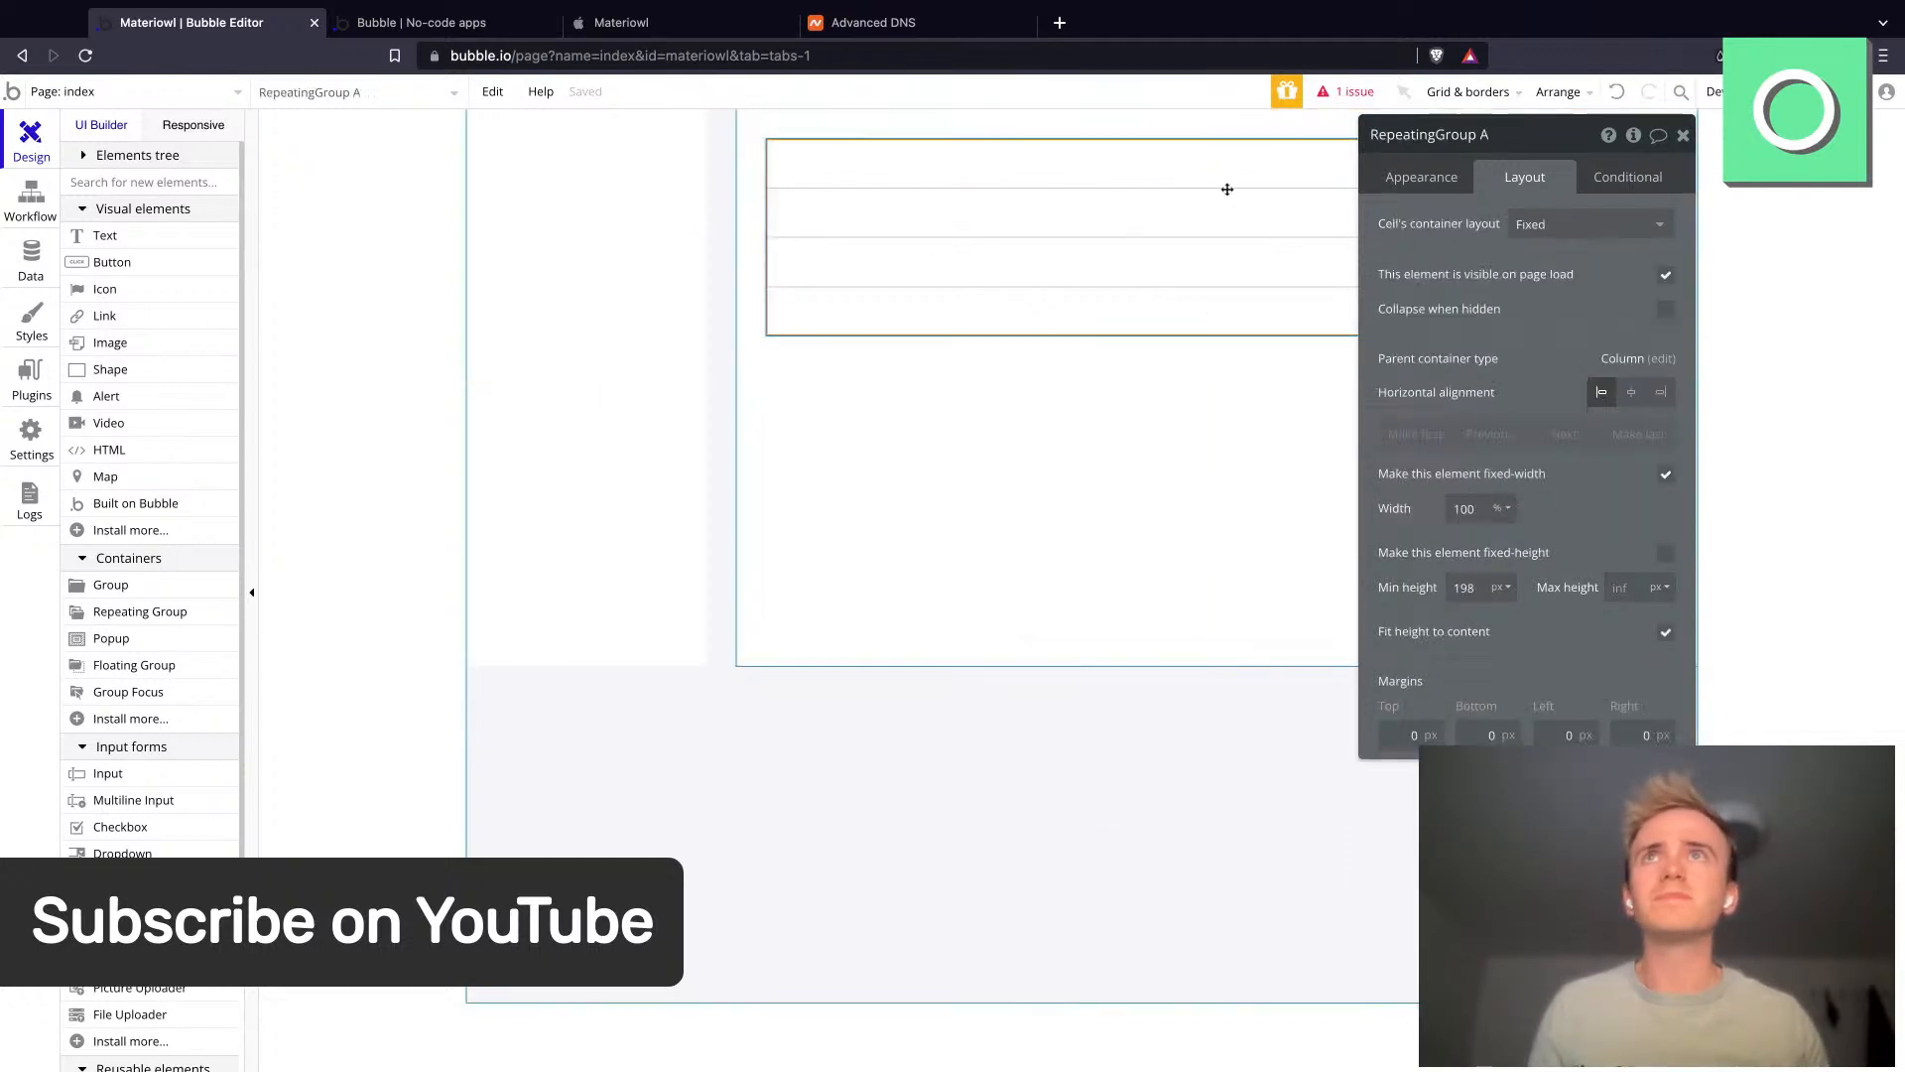
left_click(1465, 178)
left_click(1544, 225)
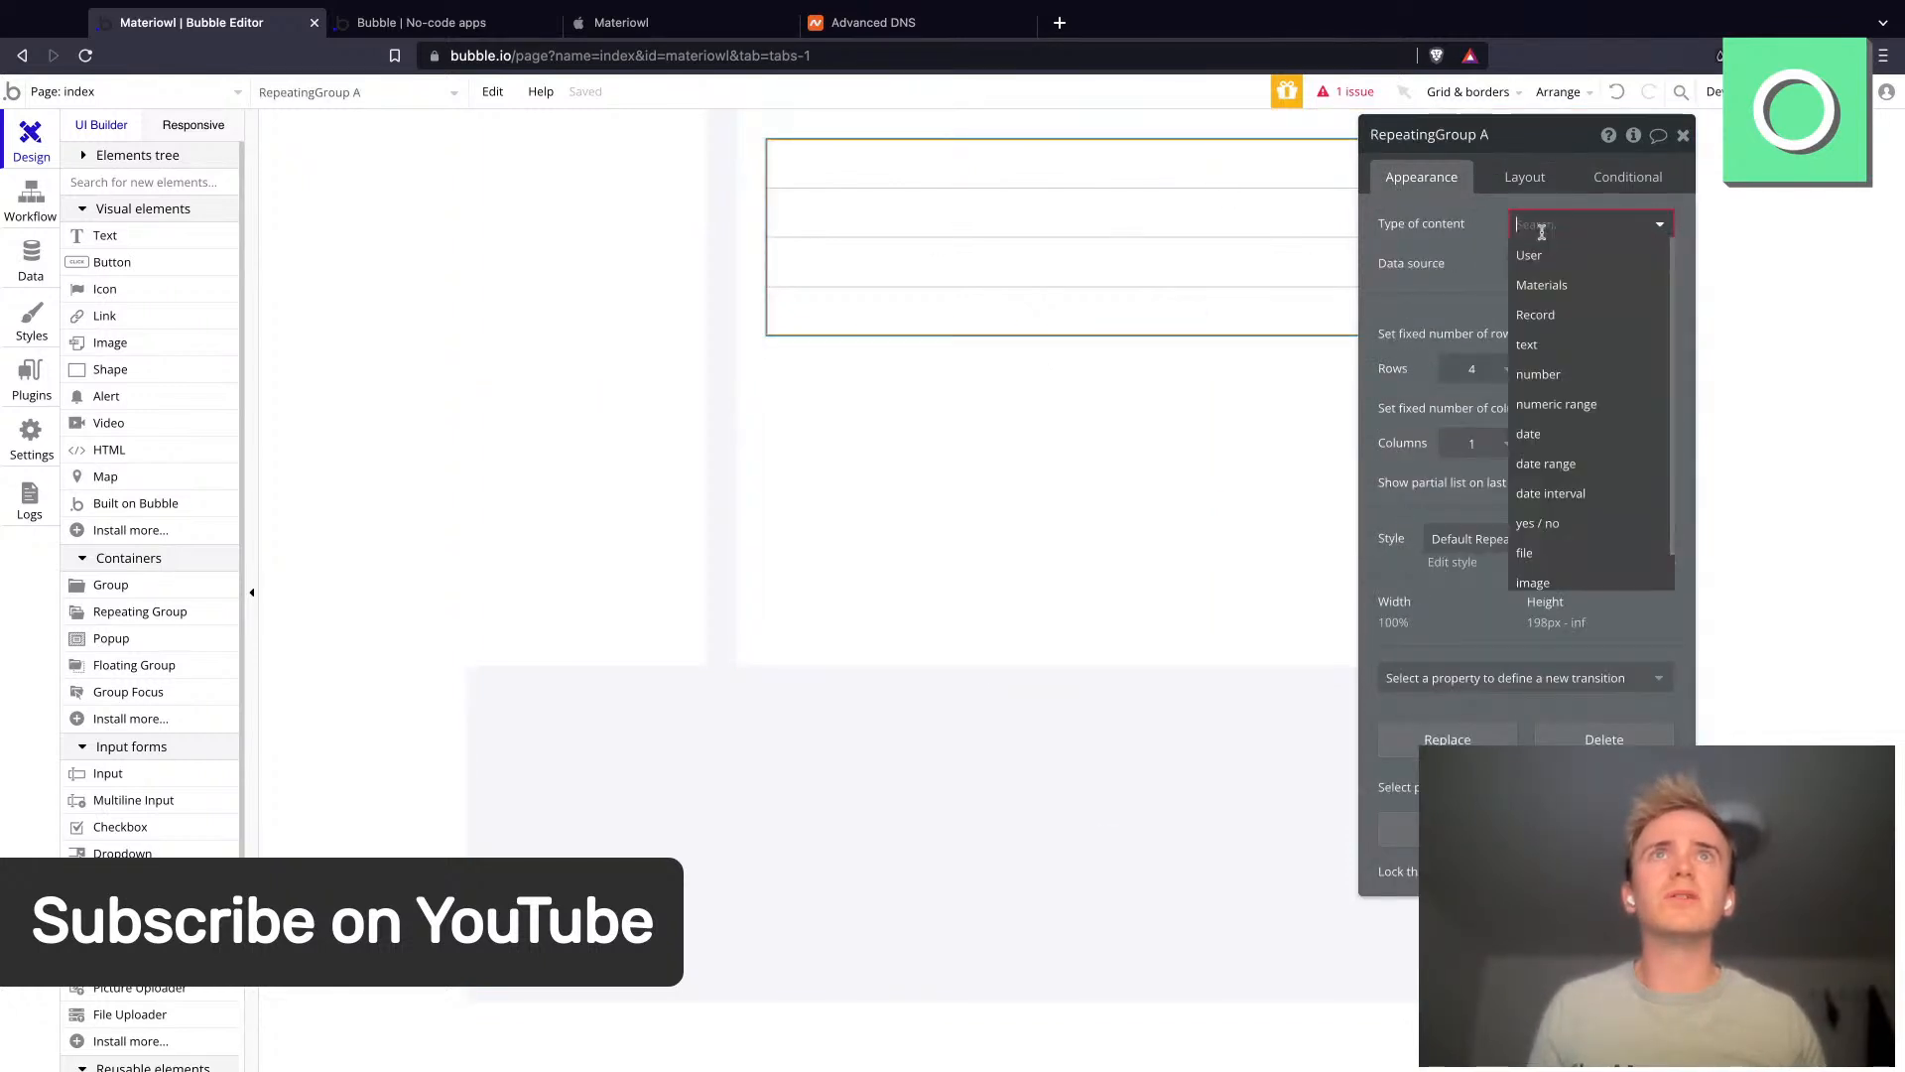
left_click(1543, 285)
left_click(1534, 263)
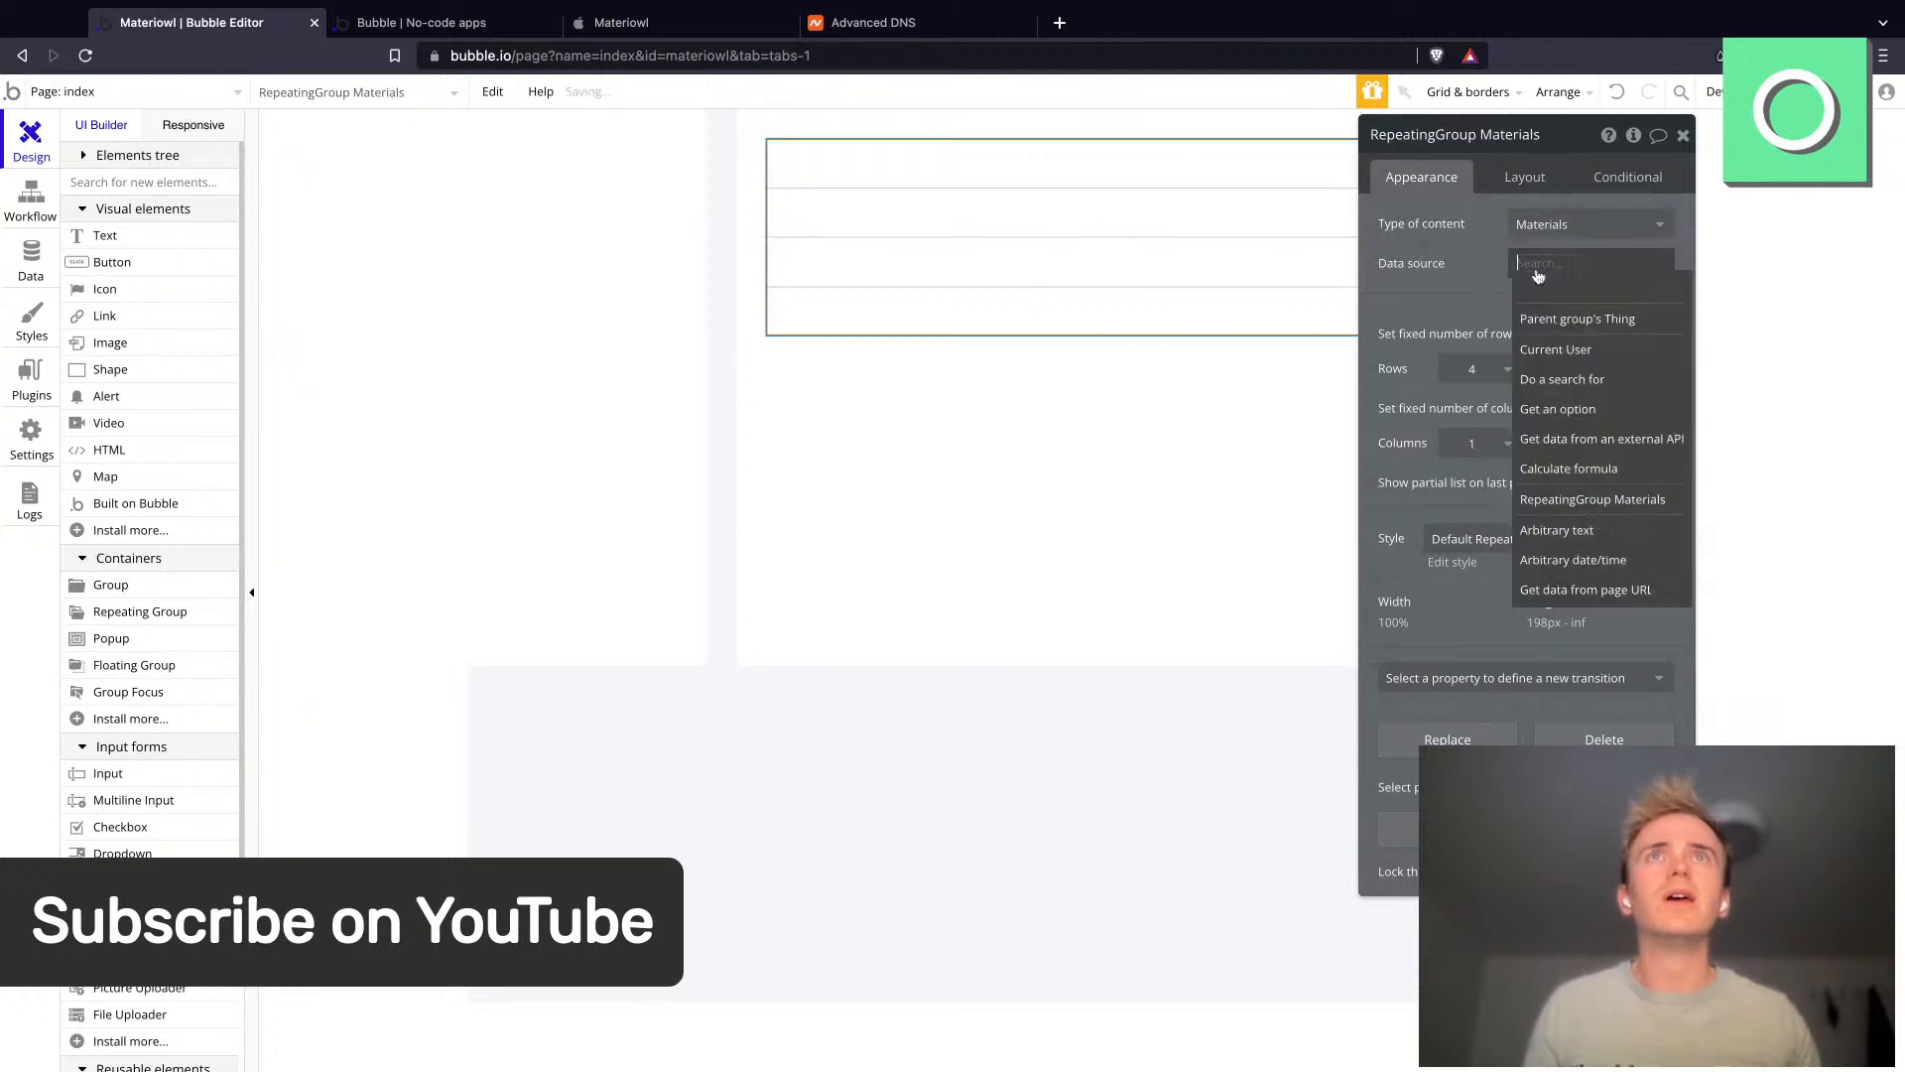
left_click(1562, 380)
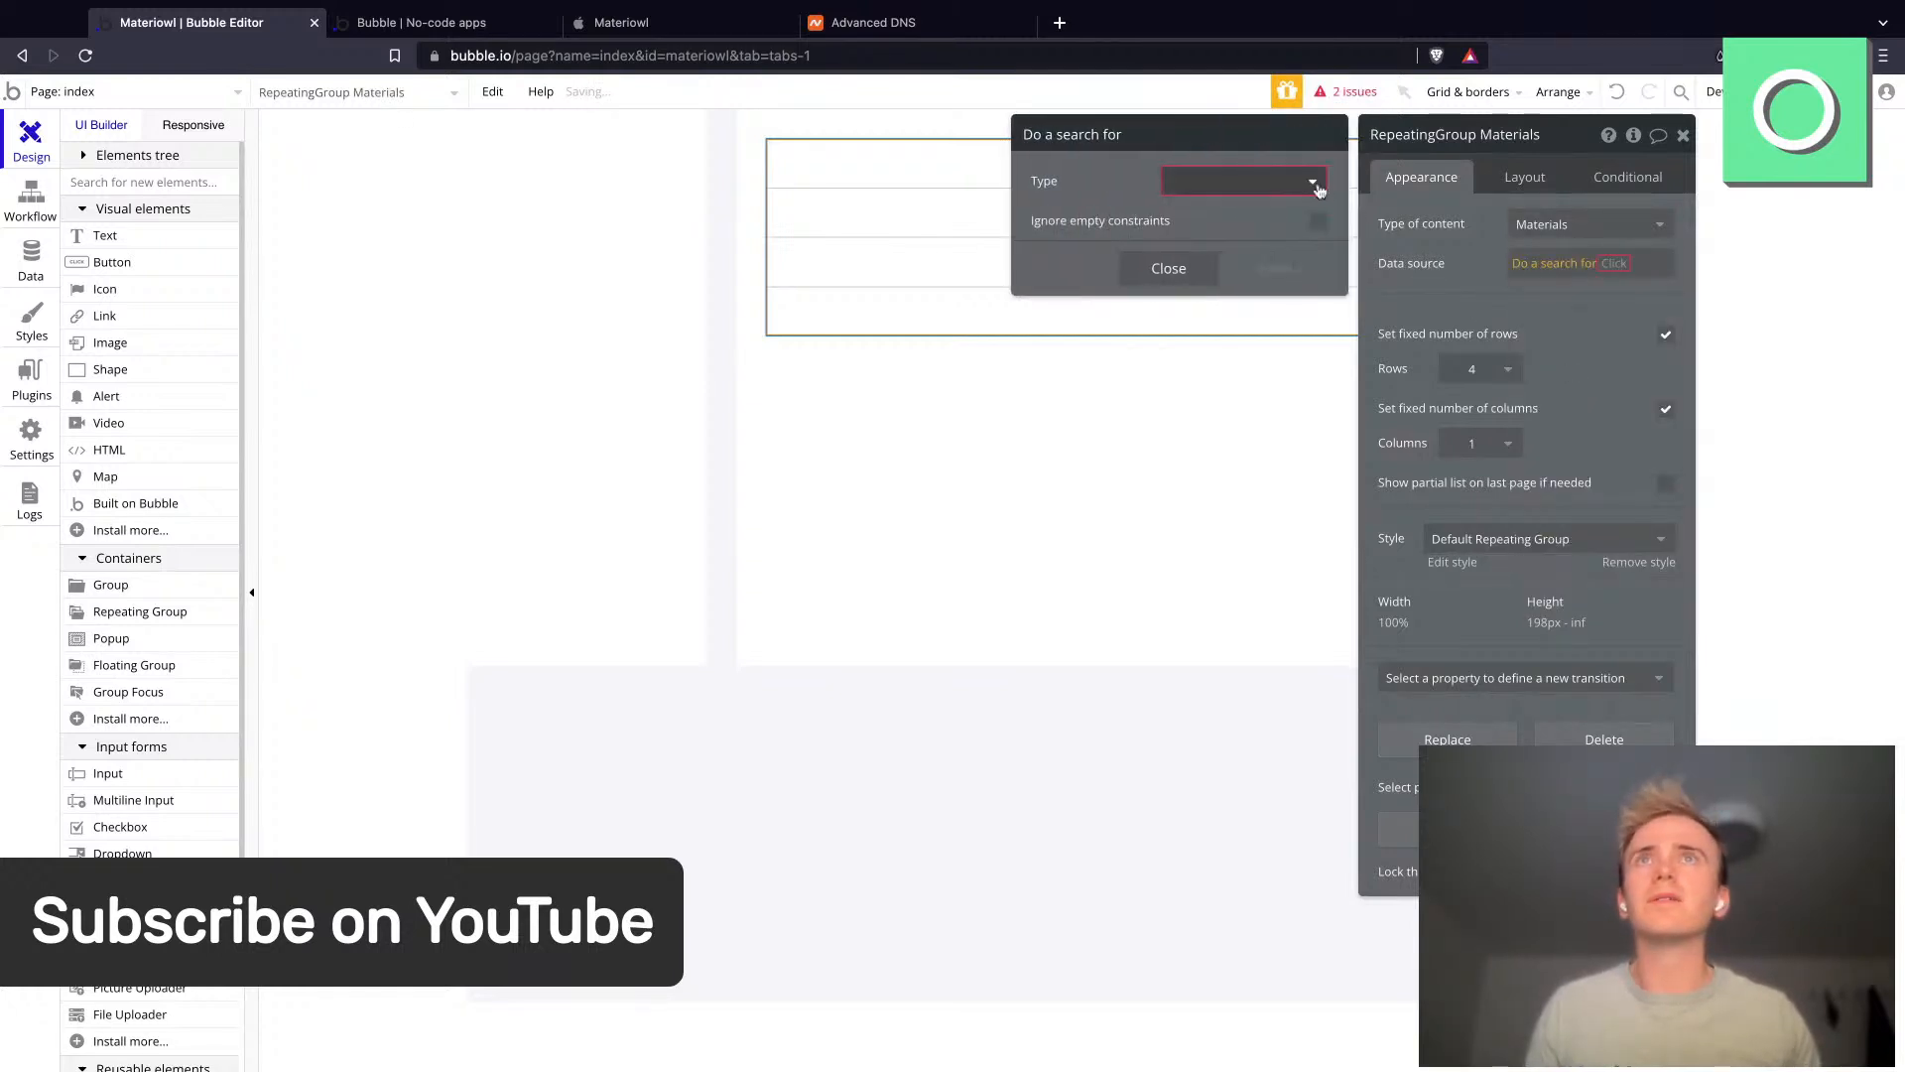
left_click(1312, 183)
left_click(1241, 242)
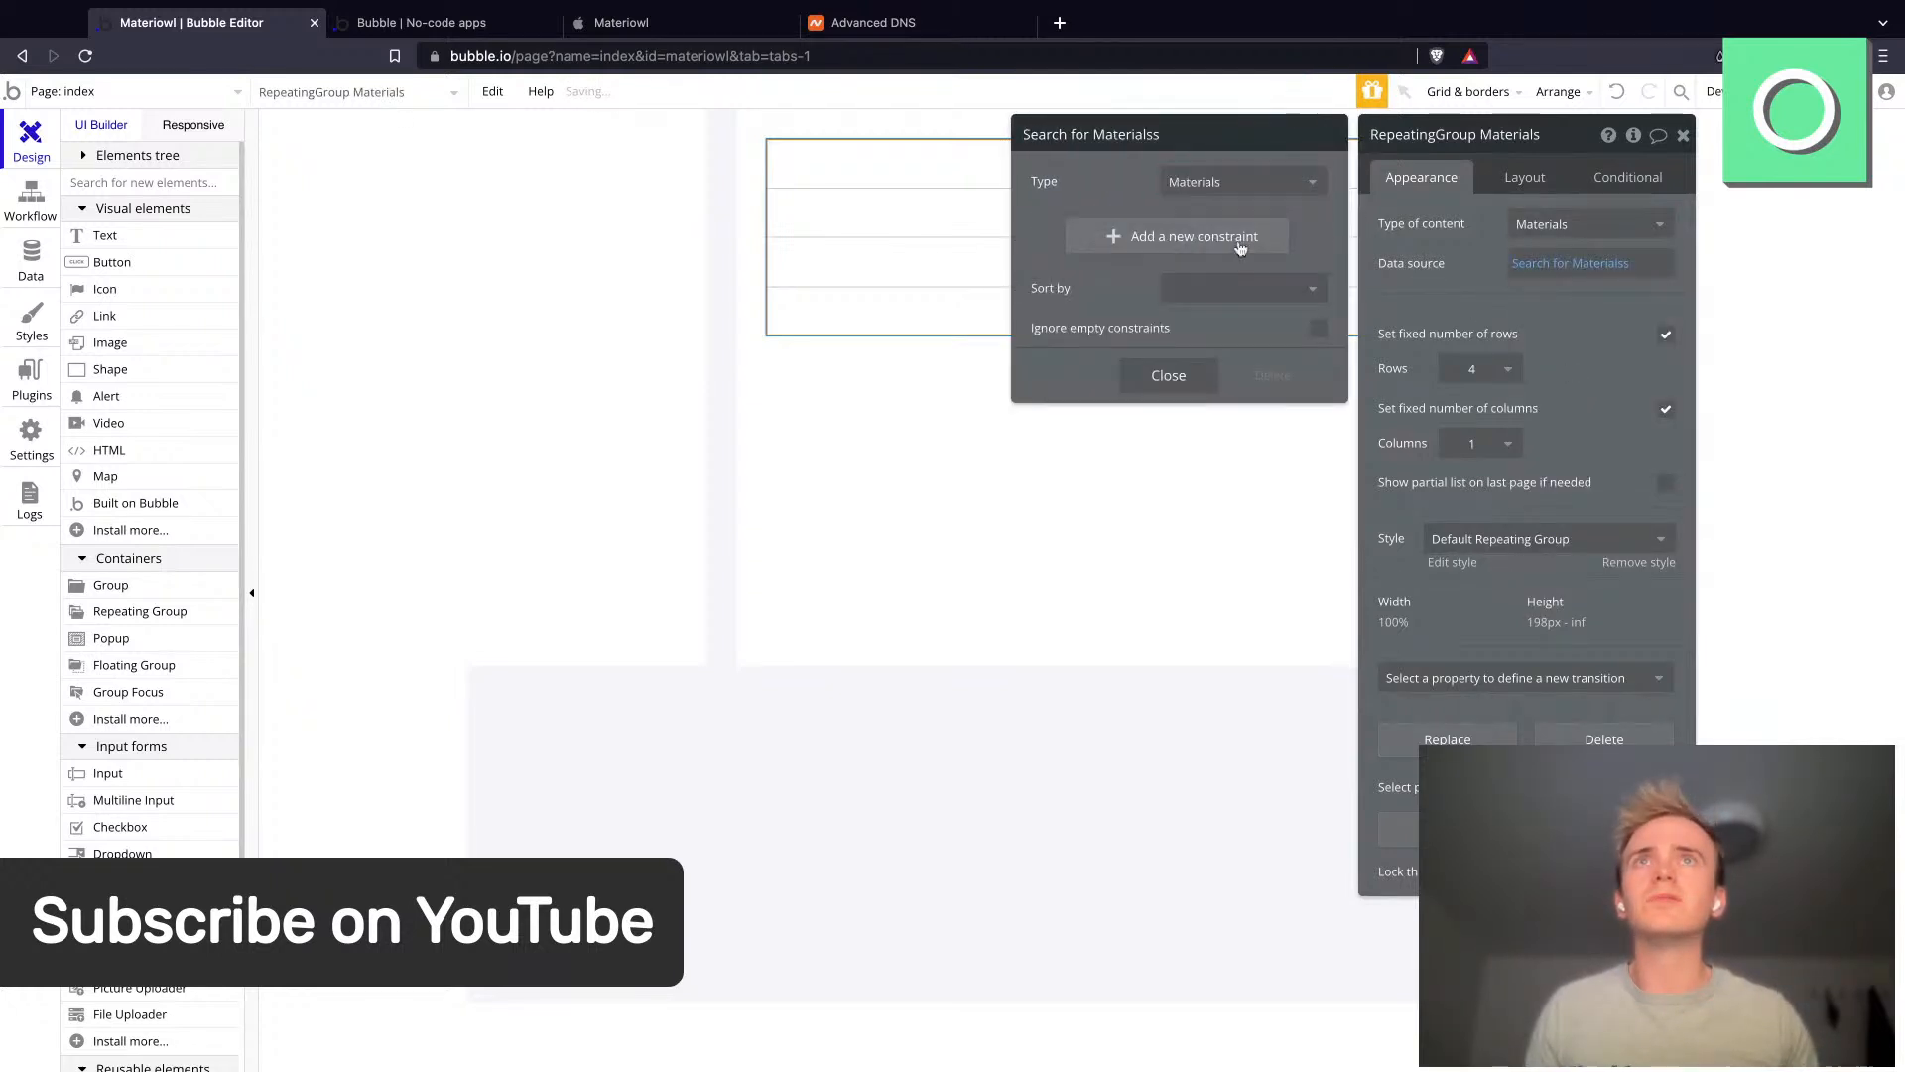
left_click(1169, 376)
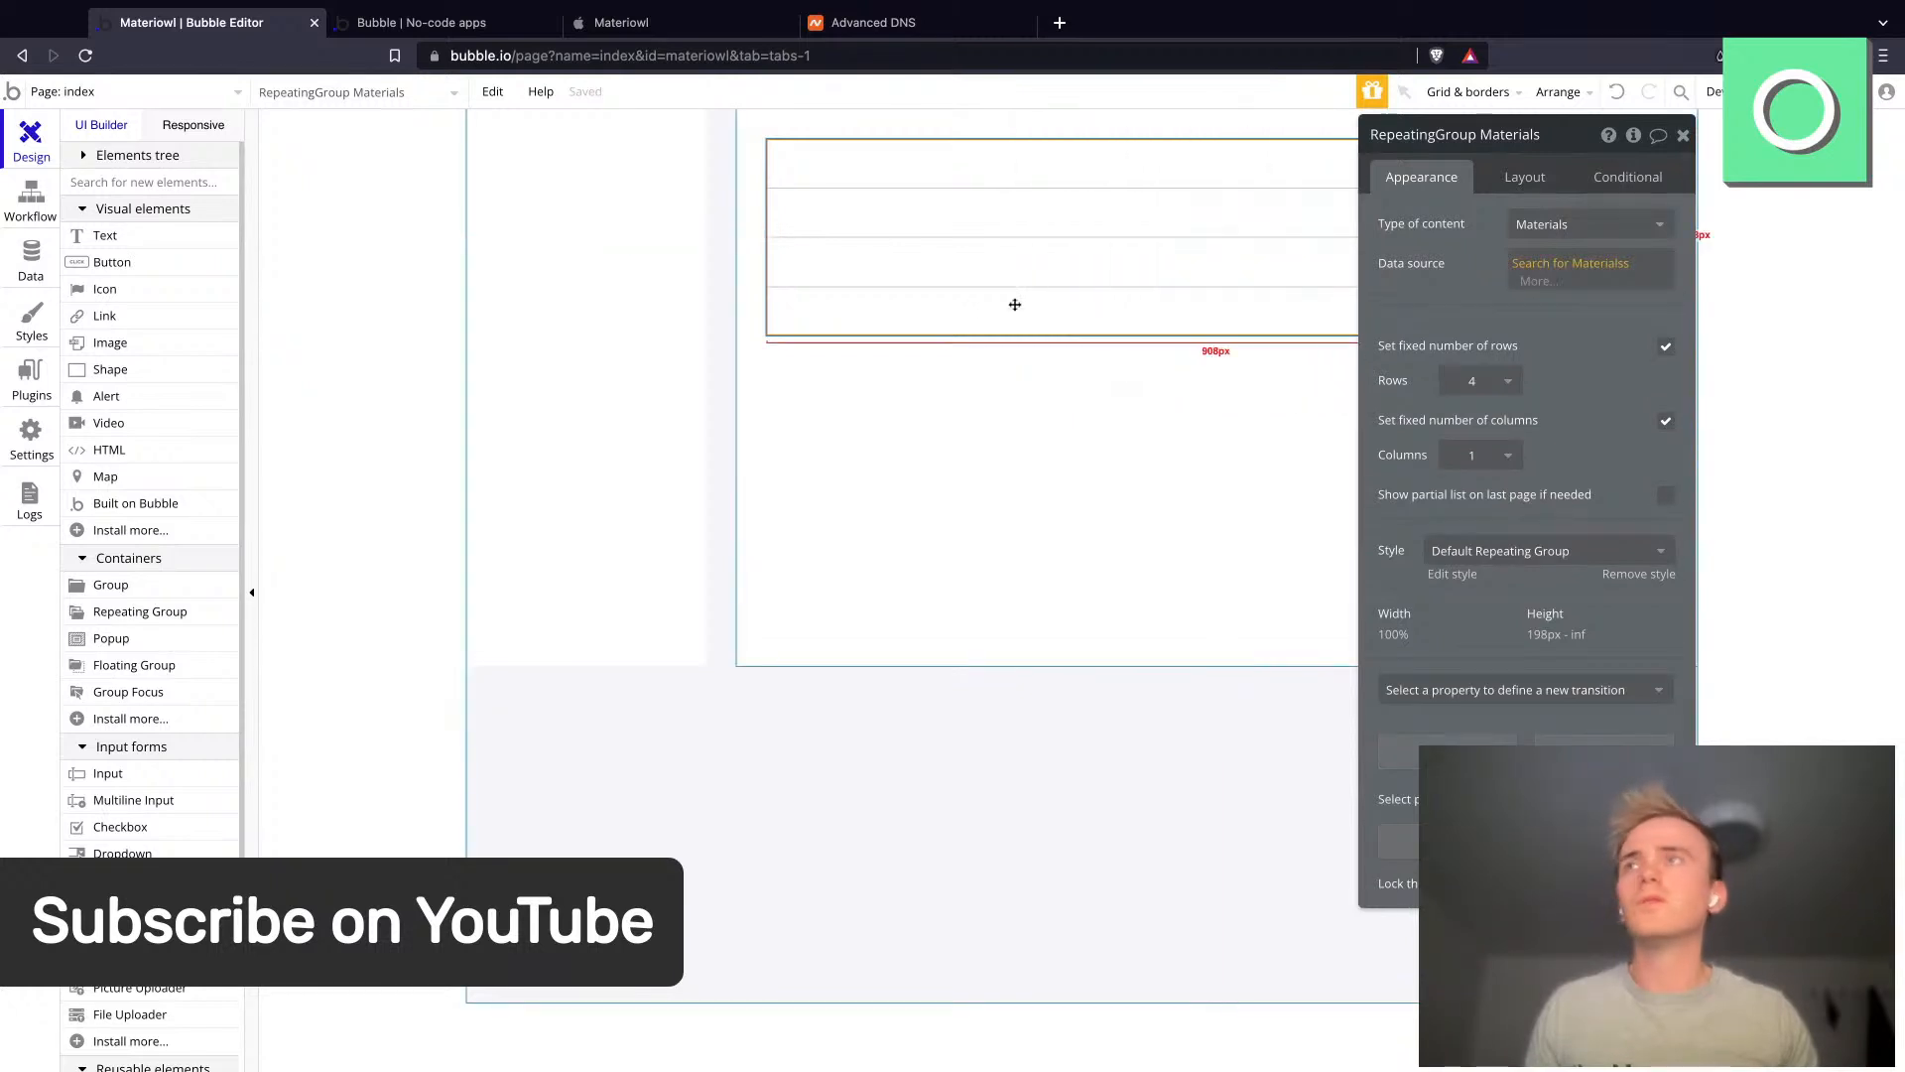
- Place a text element in the repeating group's first cell
left_click(194, 236)
left_click_drag(782, 154, 930, 159)
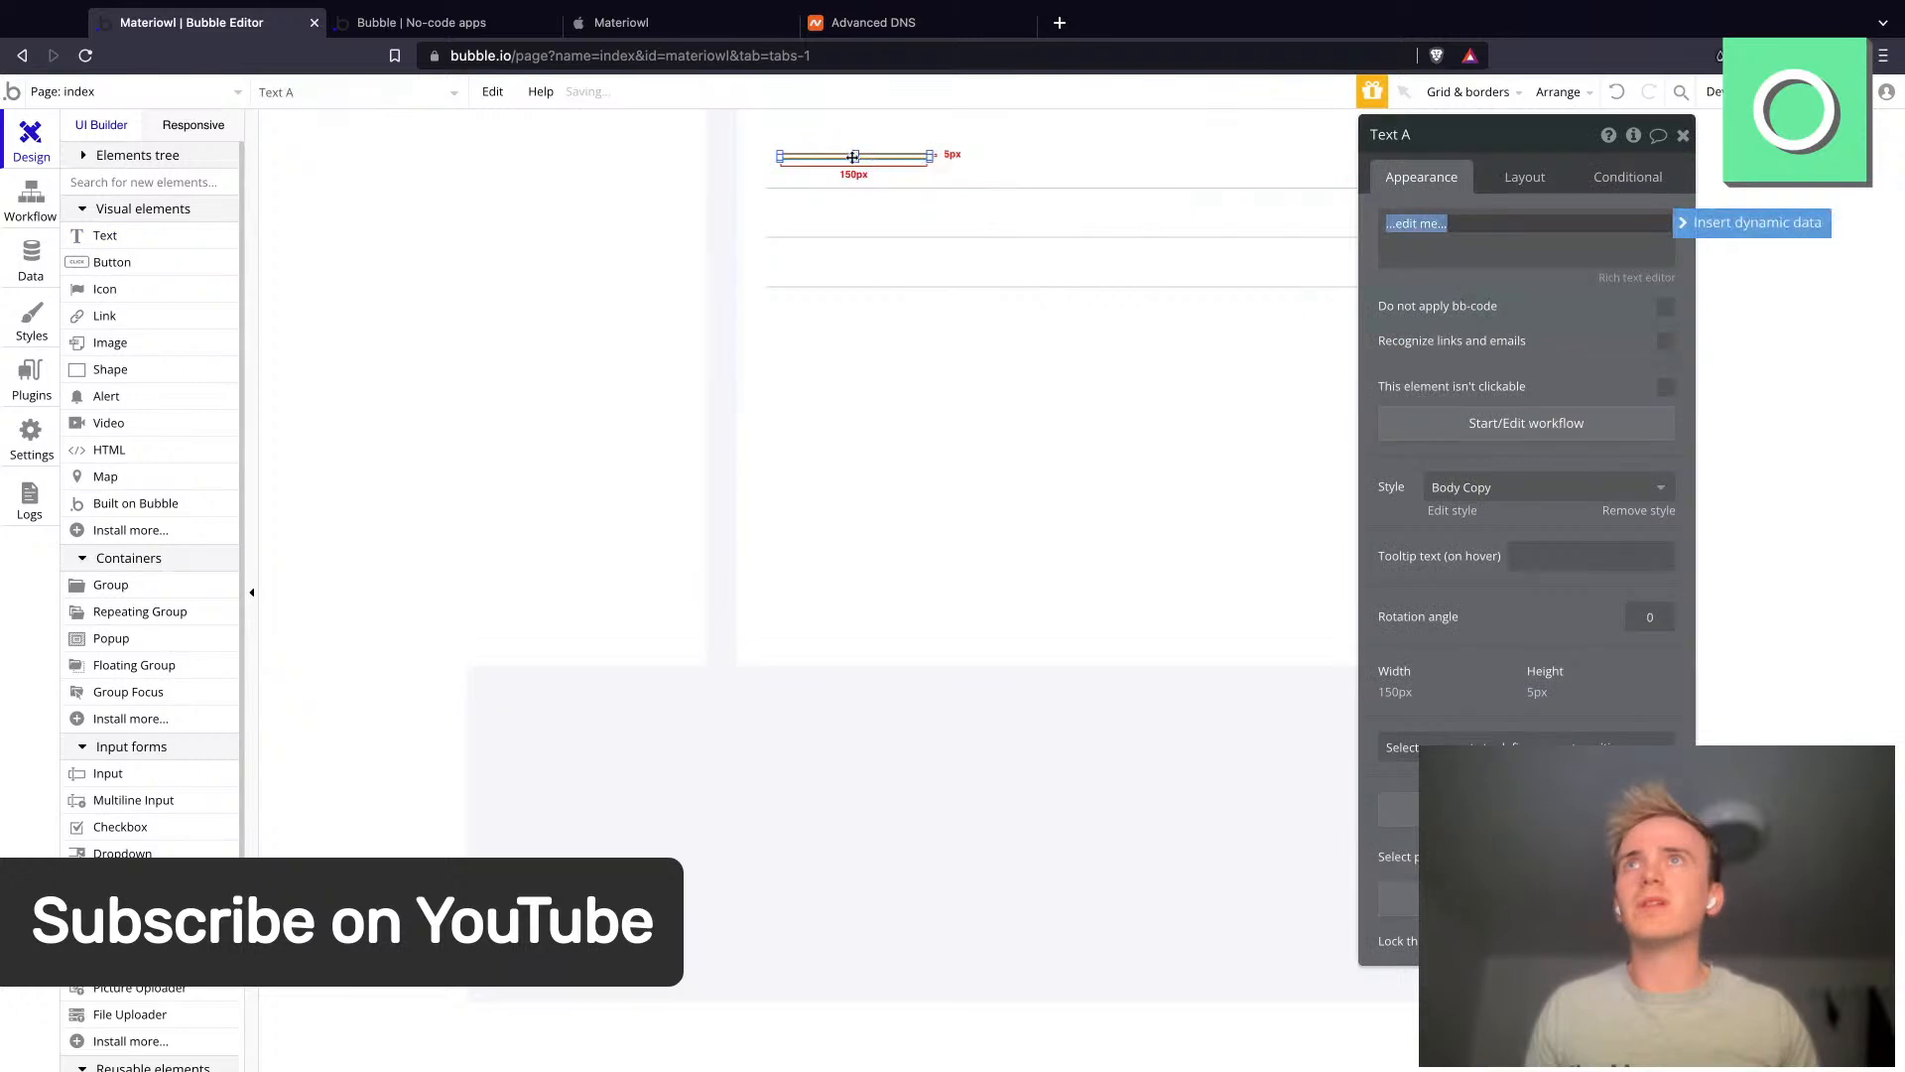
left_click(1012, 166)
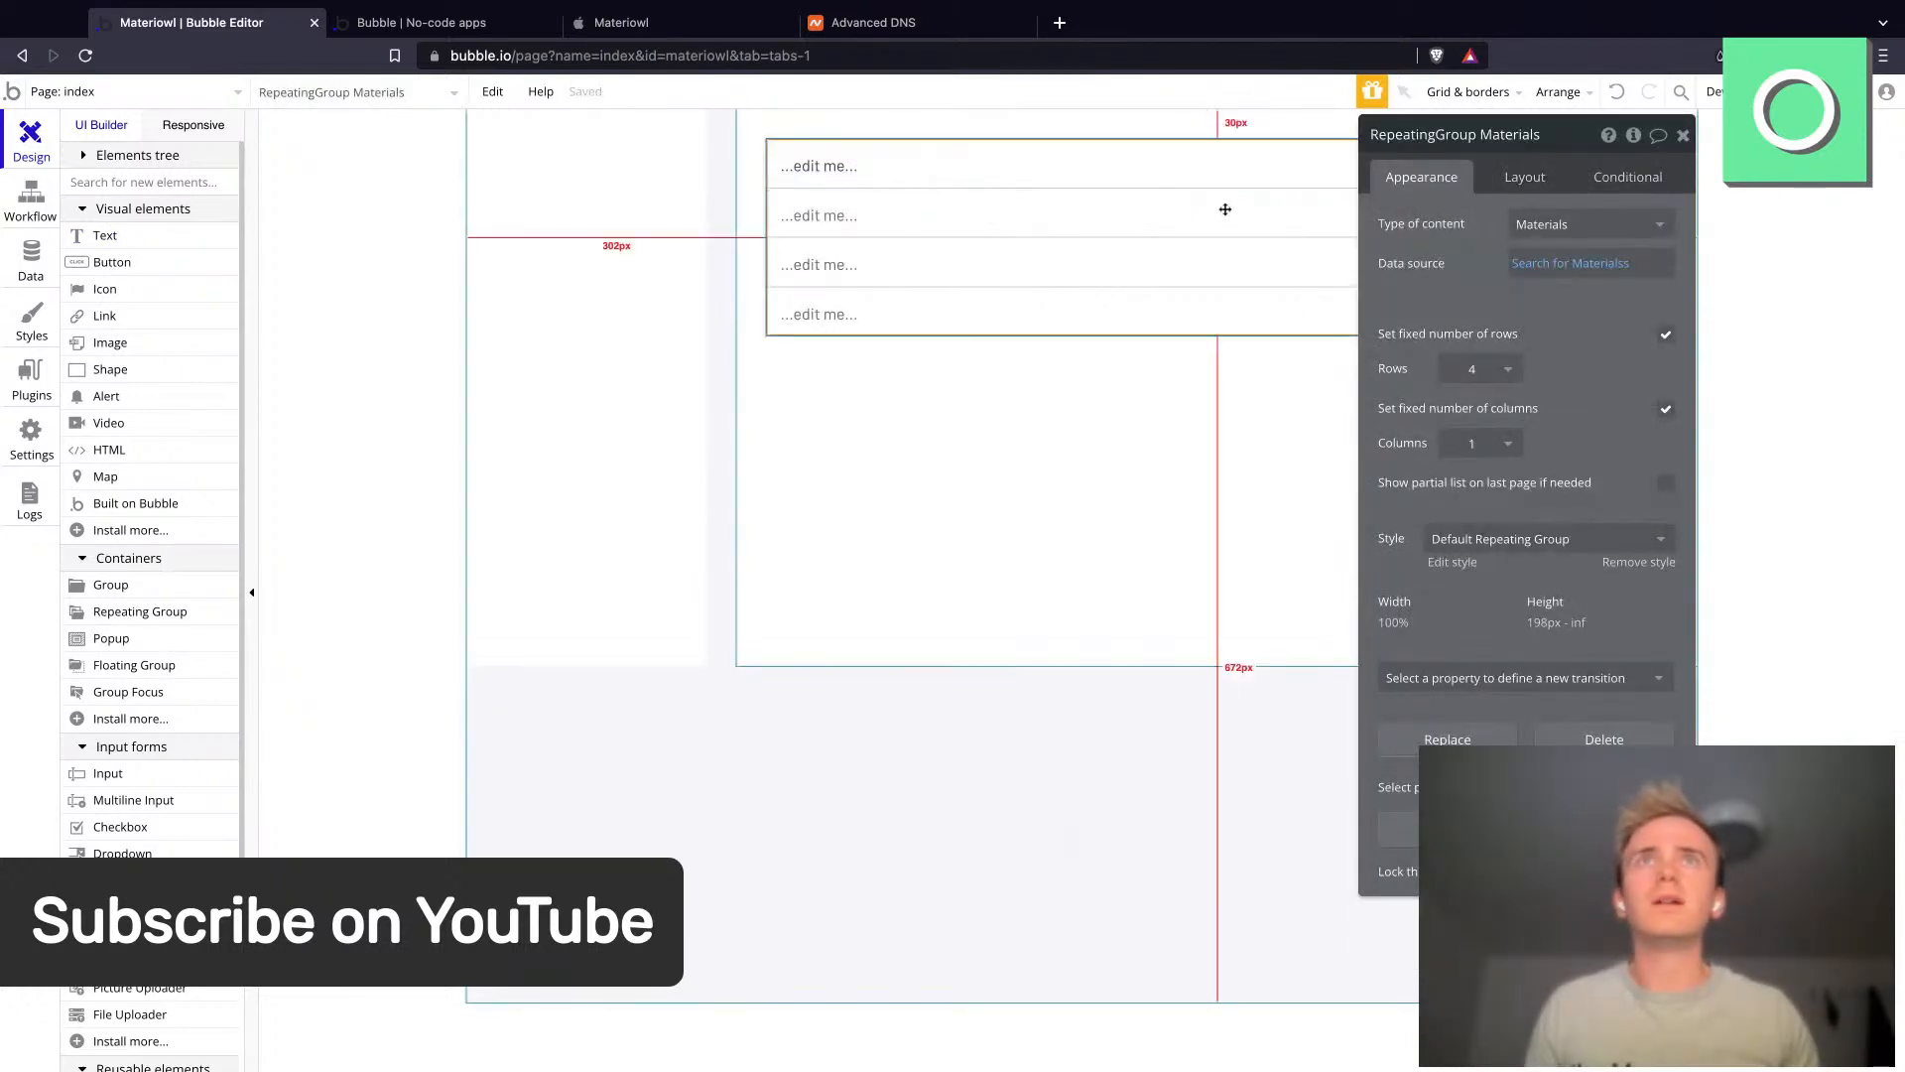
- Set the repeating group's cell container layout to Row
left_click(1526, 177)
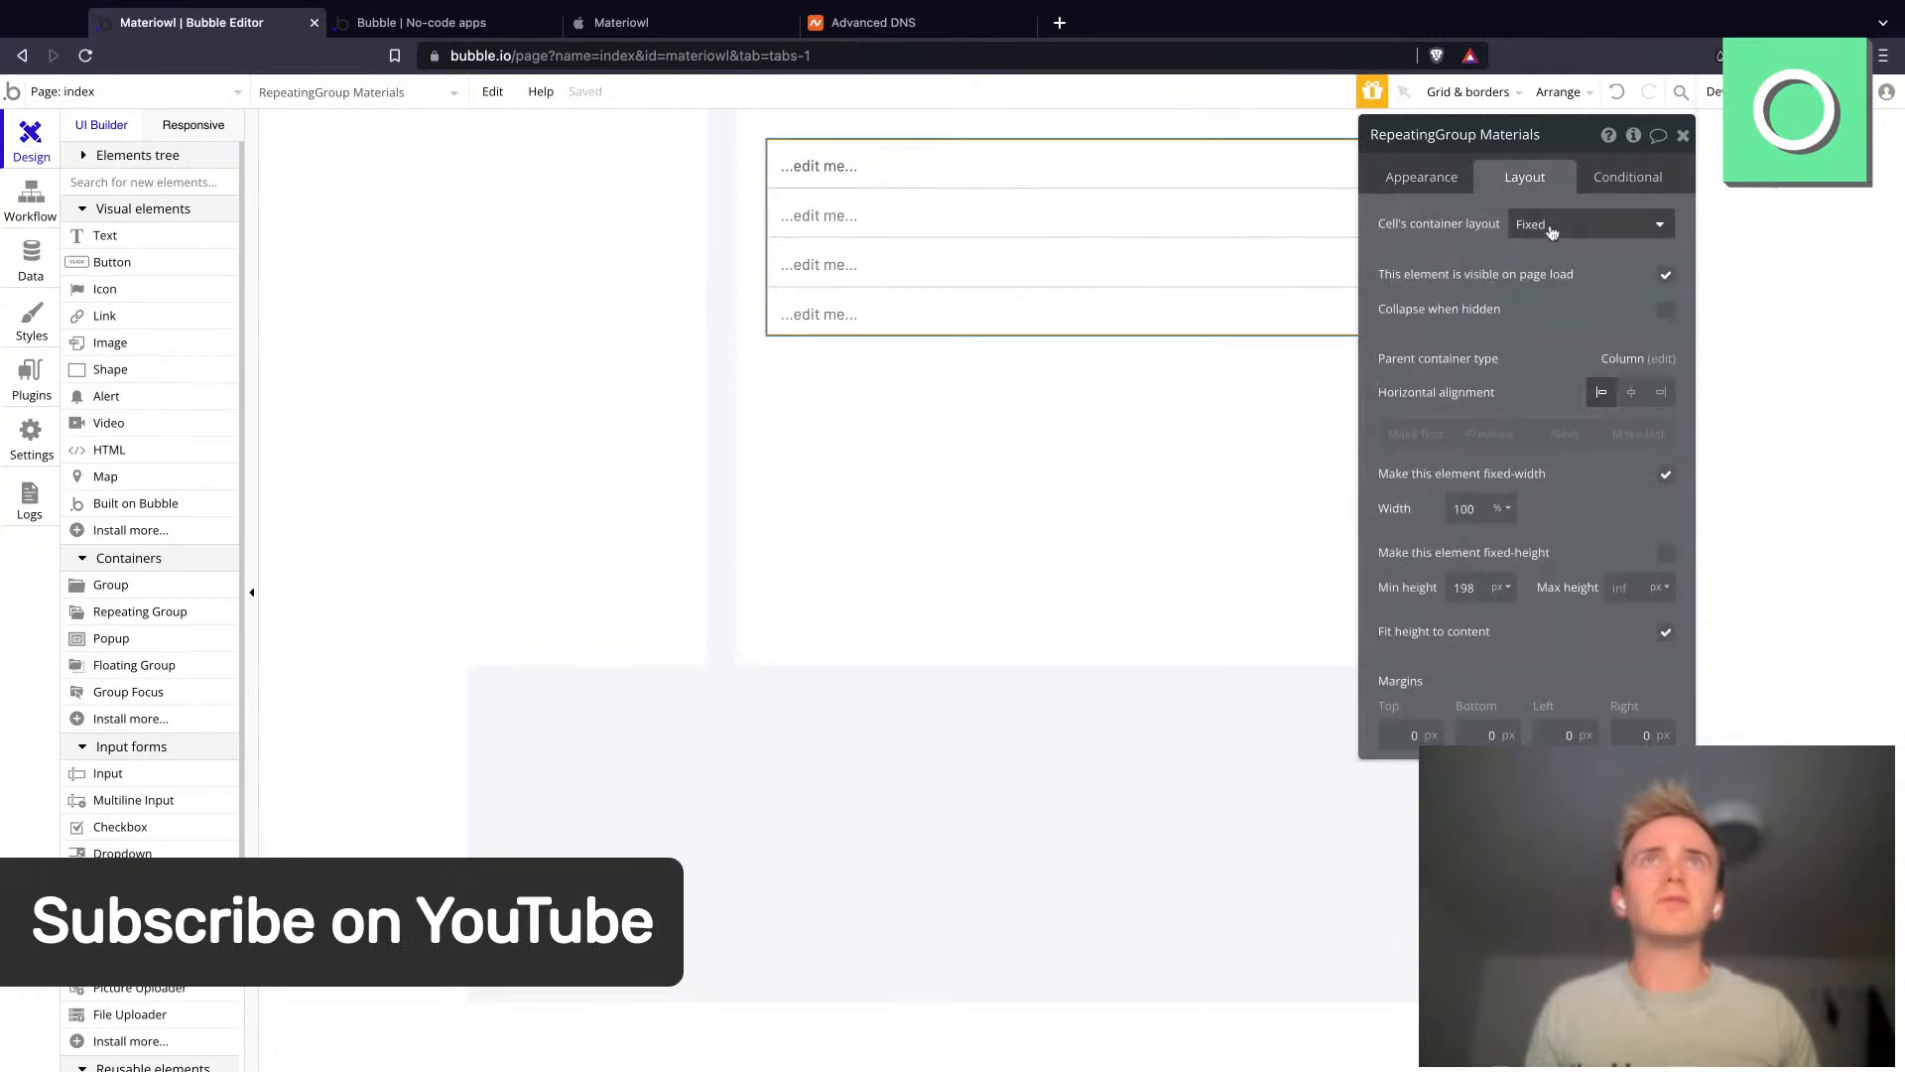
left_click(1544, 223)
left_click(1558, 314)
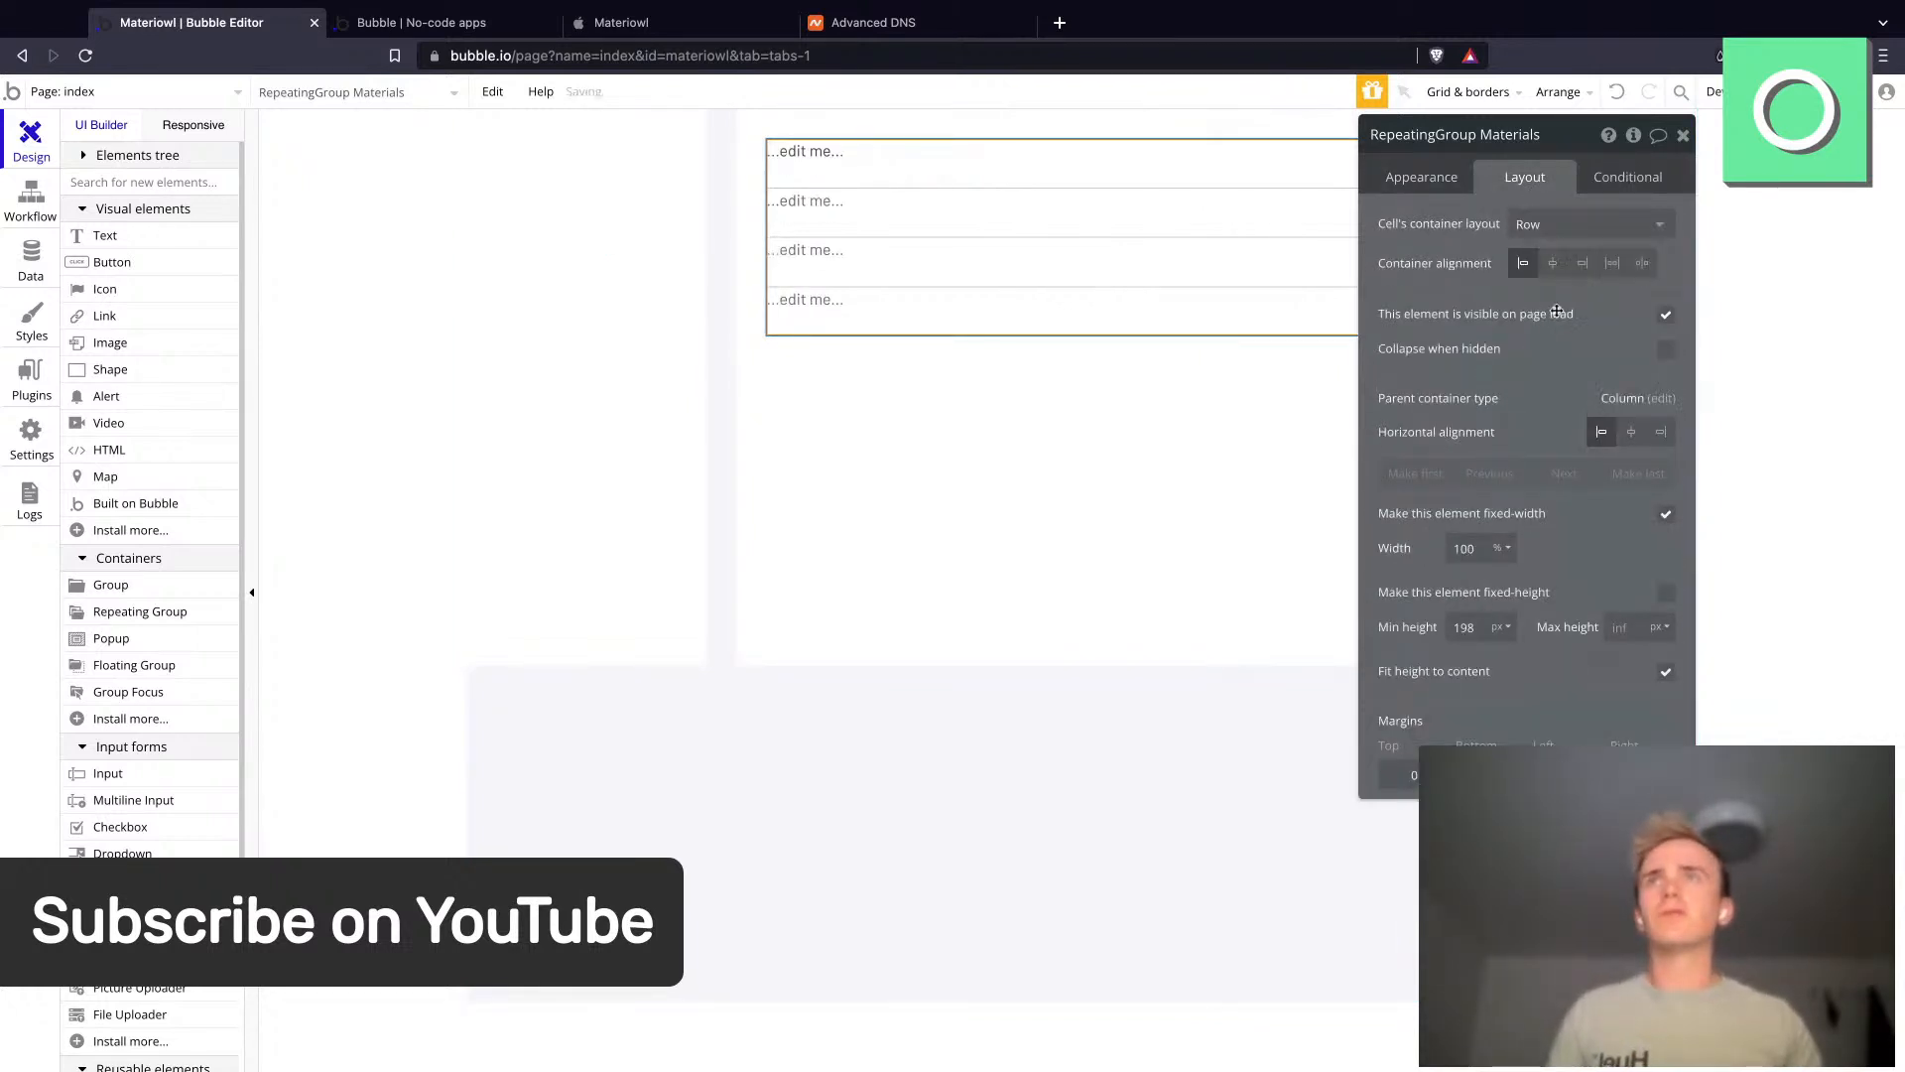
- Make the cell's text show the current cell's Materials as dynamic data
left_click(807, 151)
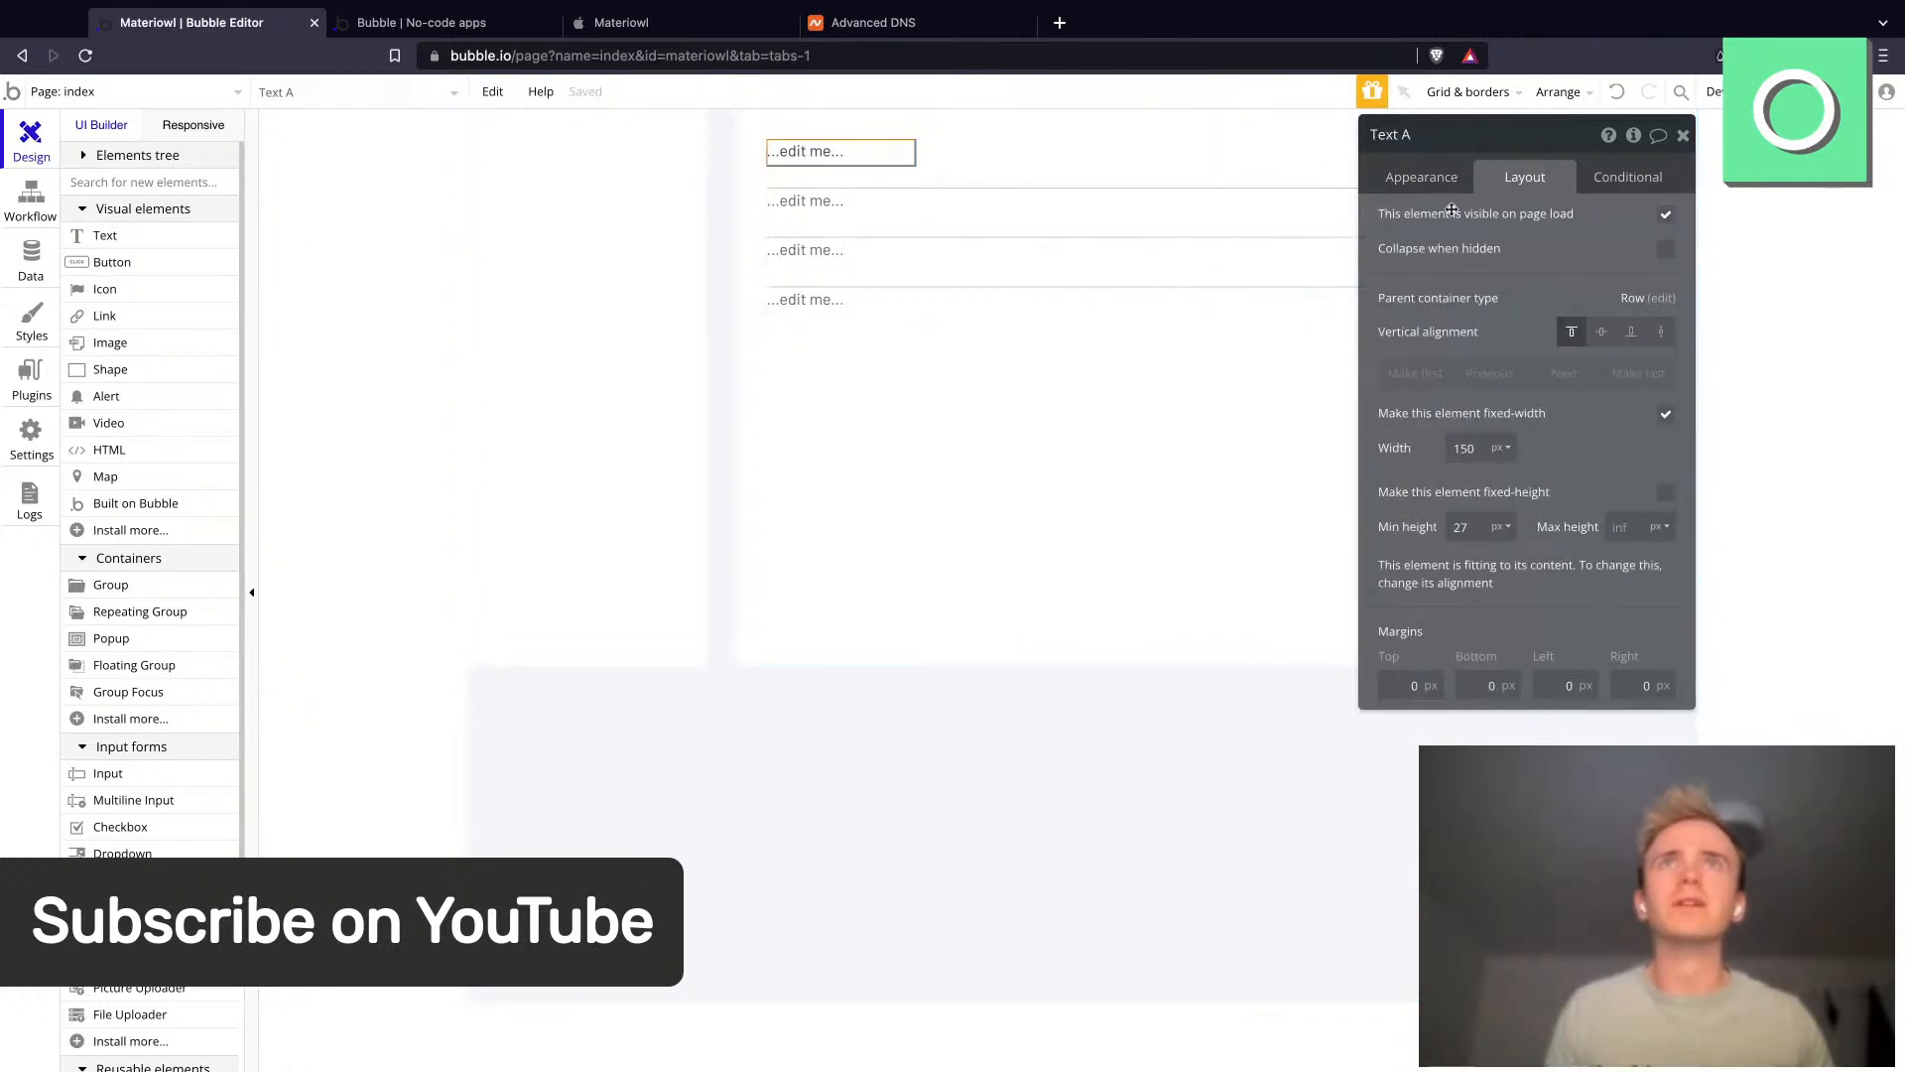
left_click(1411, 189)
left_click(1407, 220)
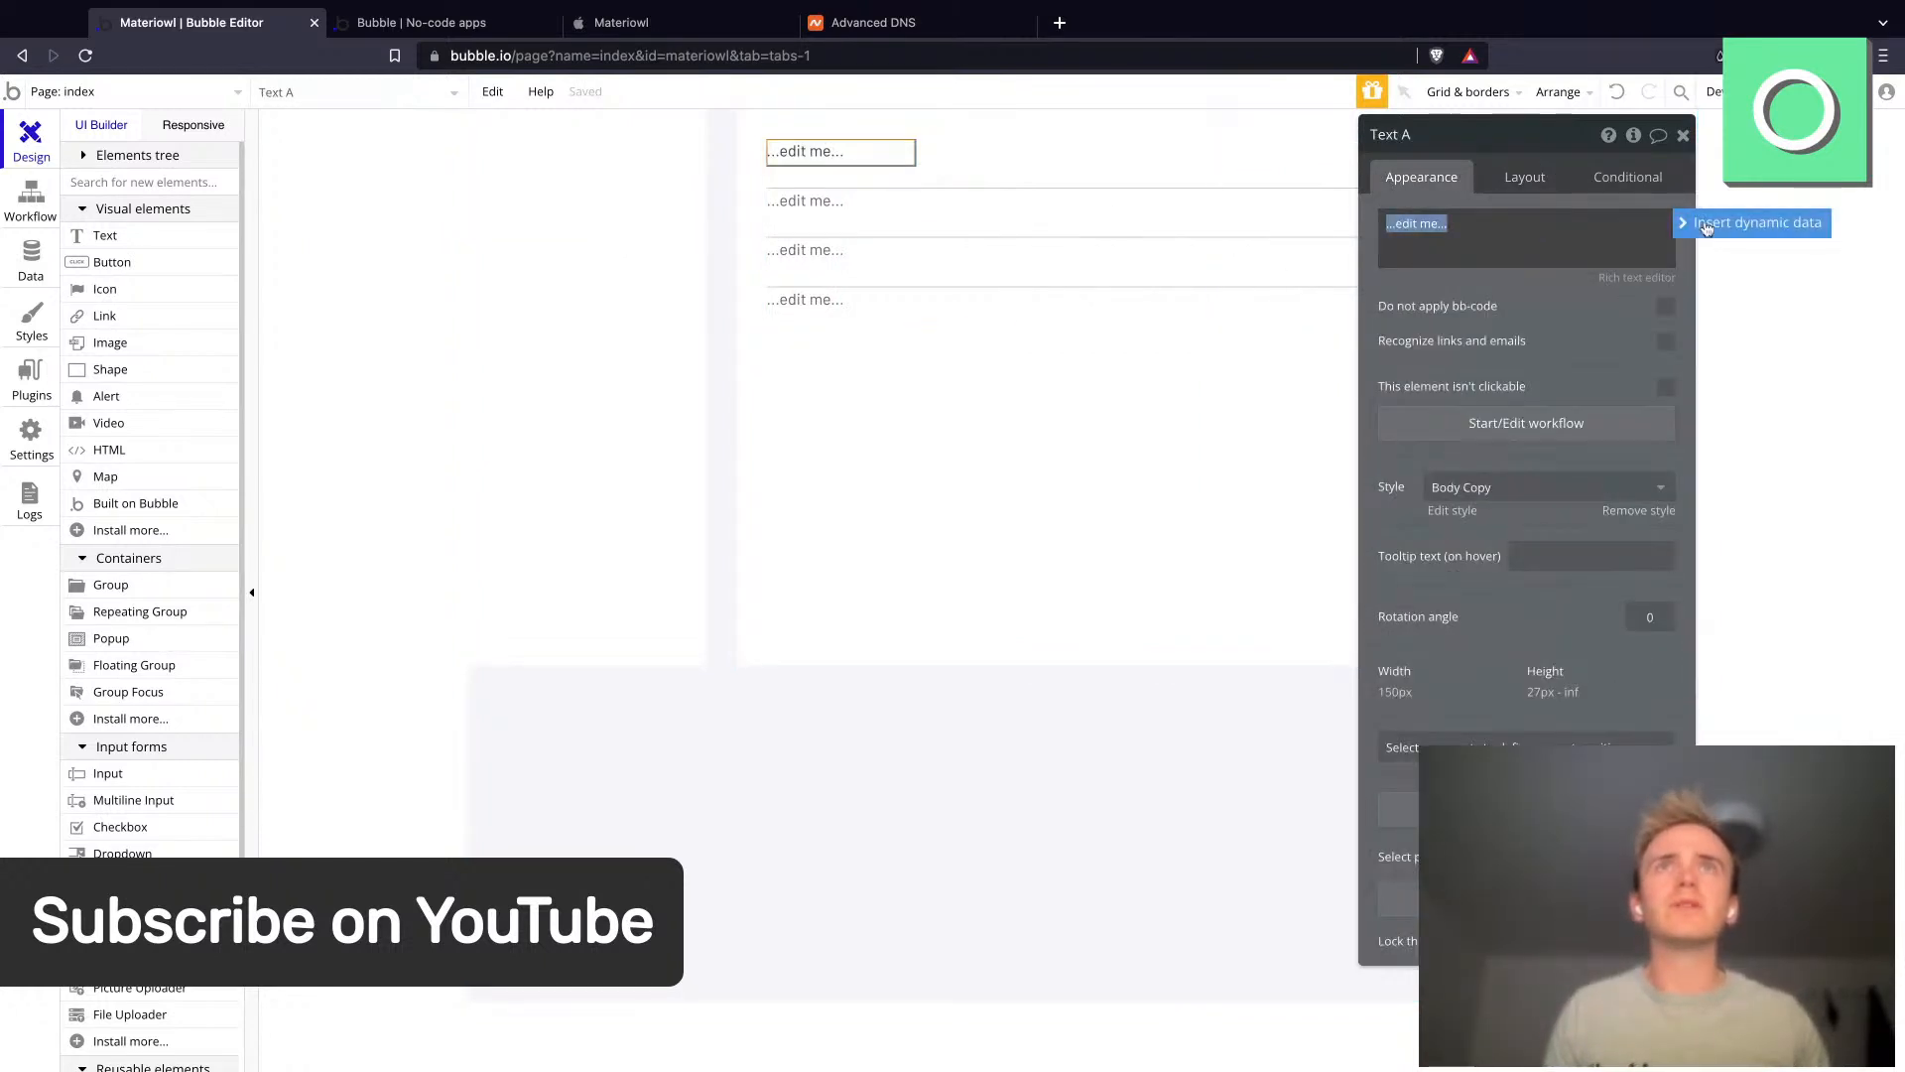
left_click(1705, 223)
left_click(1487, 279)
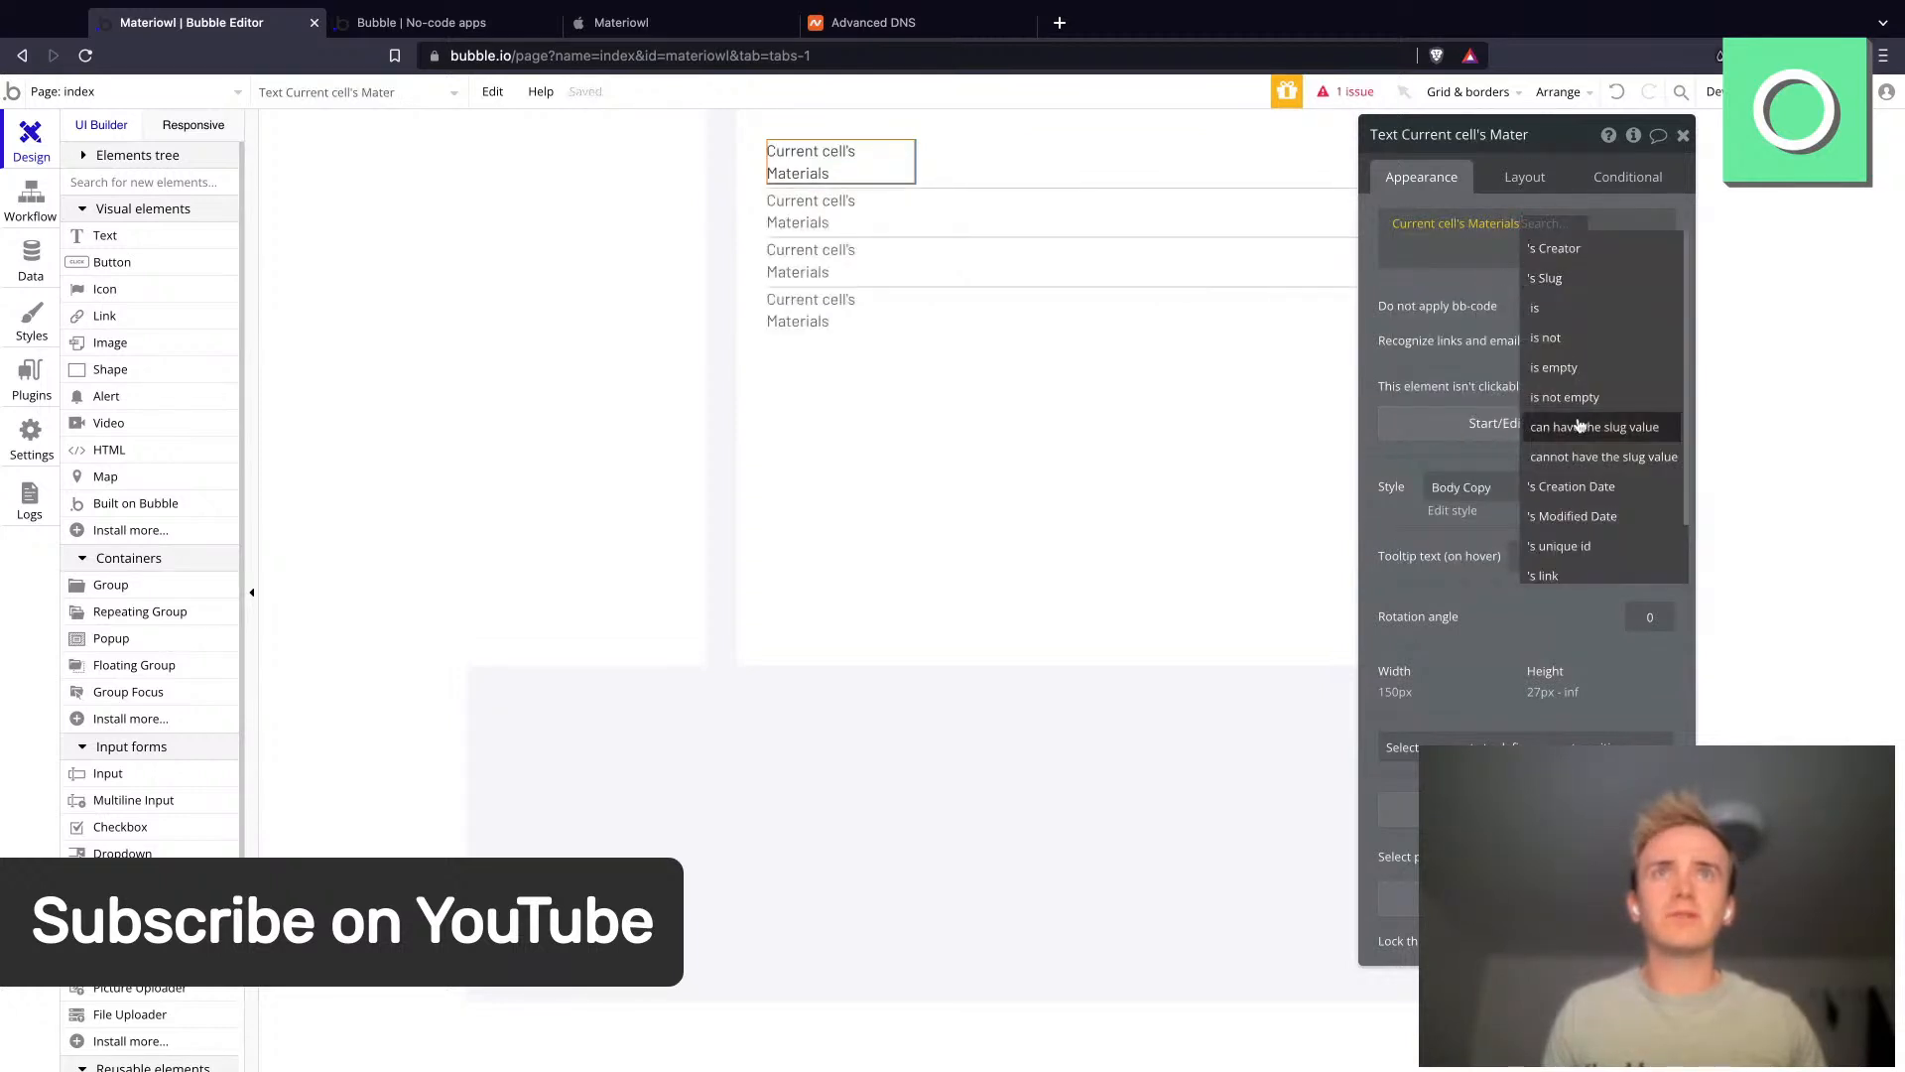
- Create a new text field named Label on Materials and display it in the cell text
left_click(1582, 566)
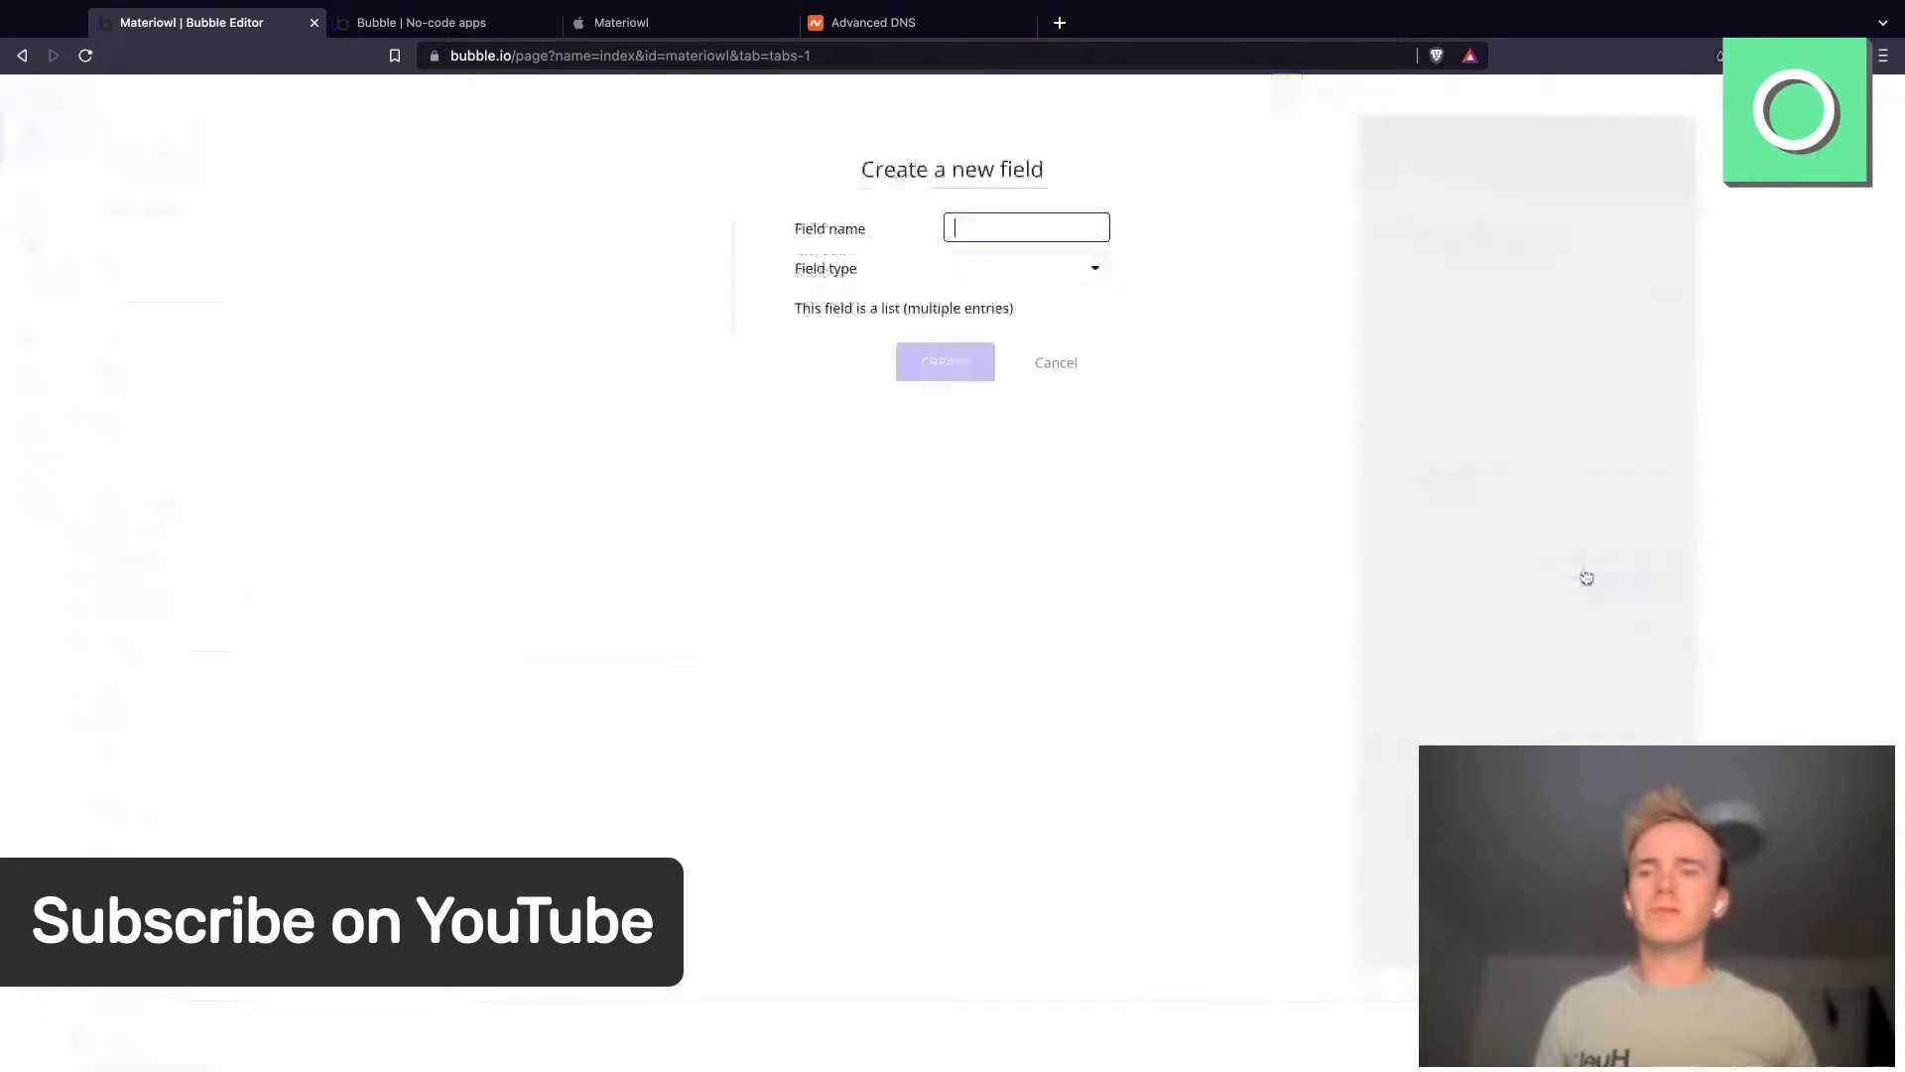
type("Label")
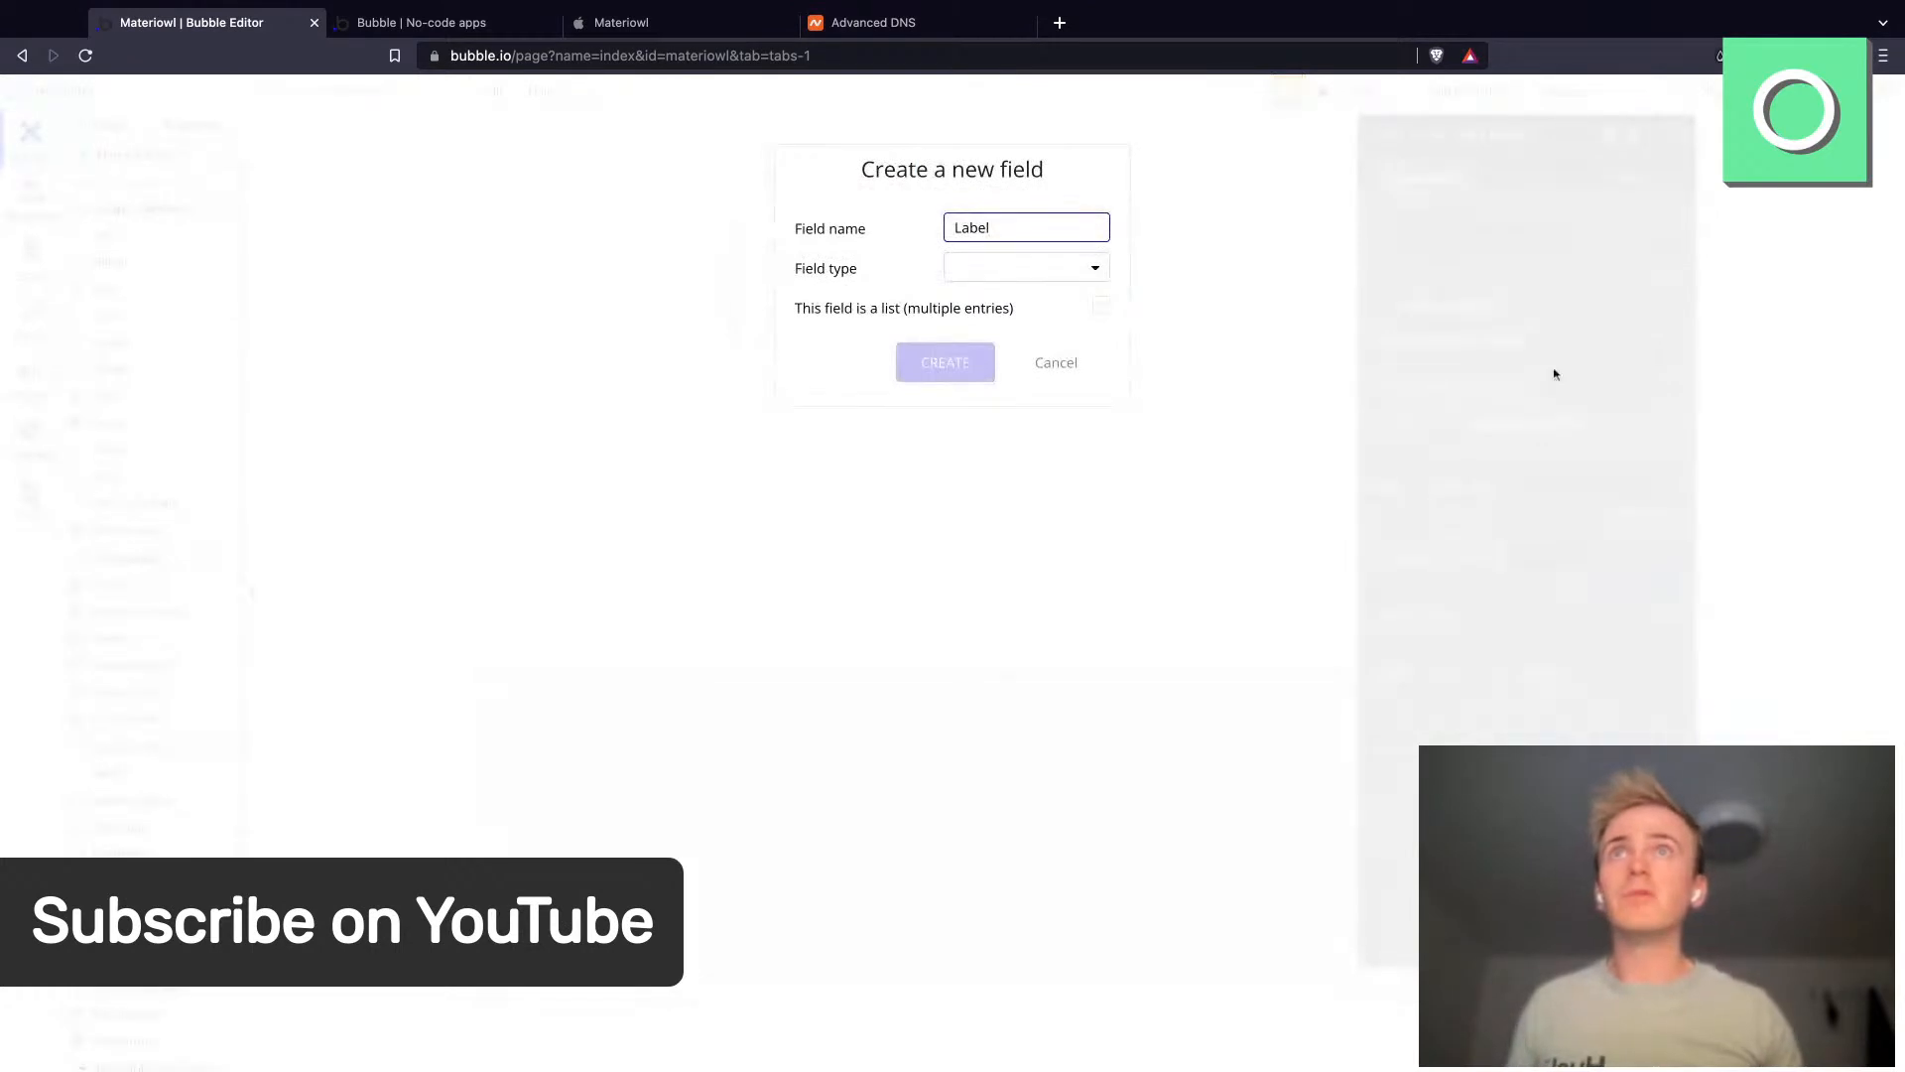
left_click(1022, 272)
left_click(1003, 300)
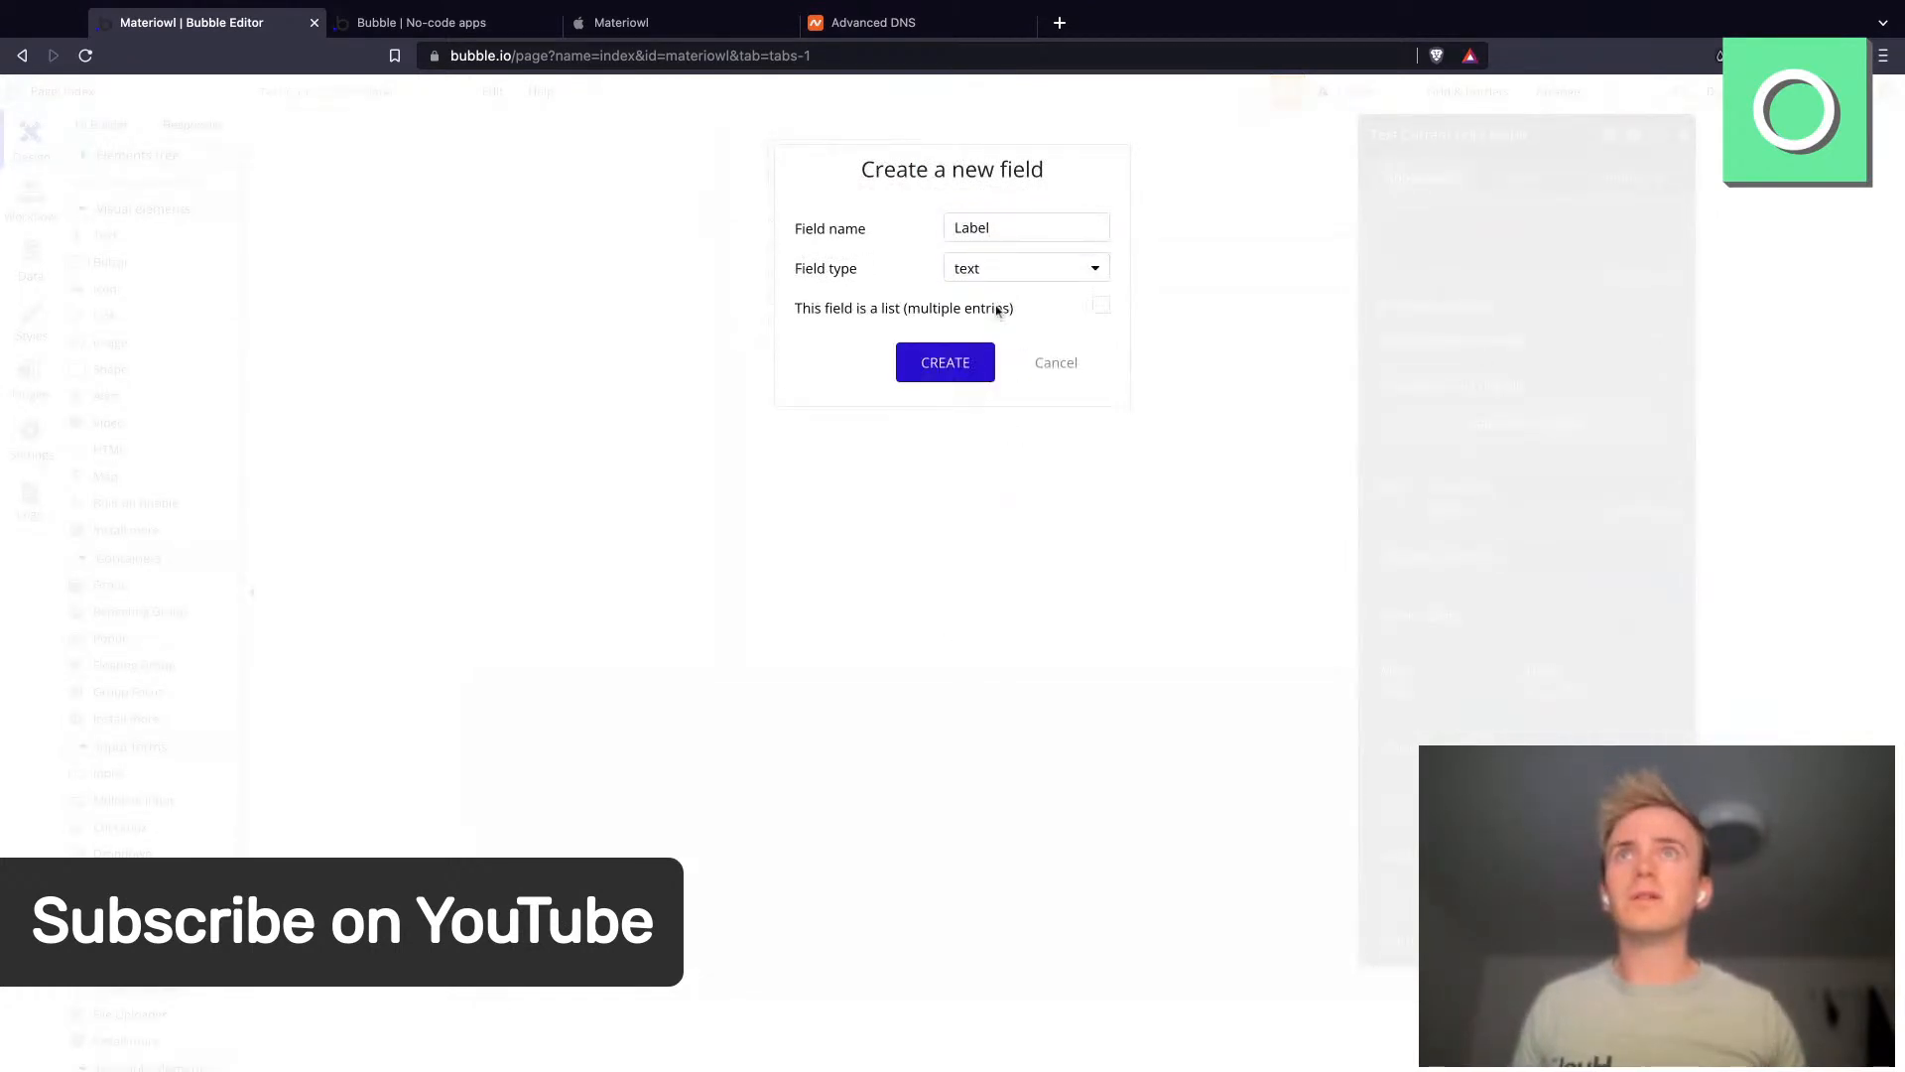
left_click(953, 366)
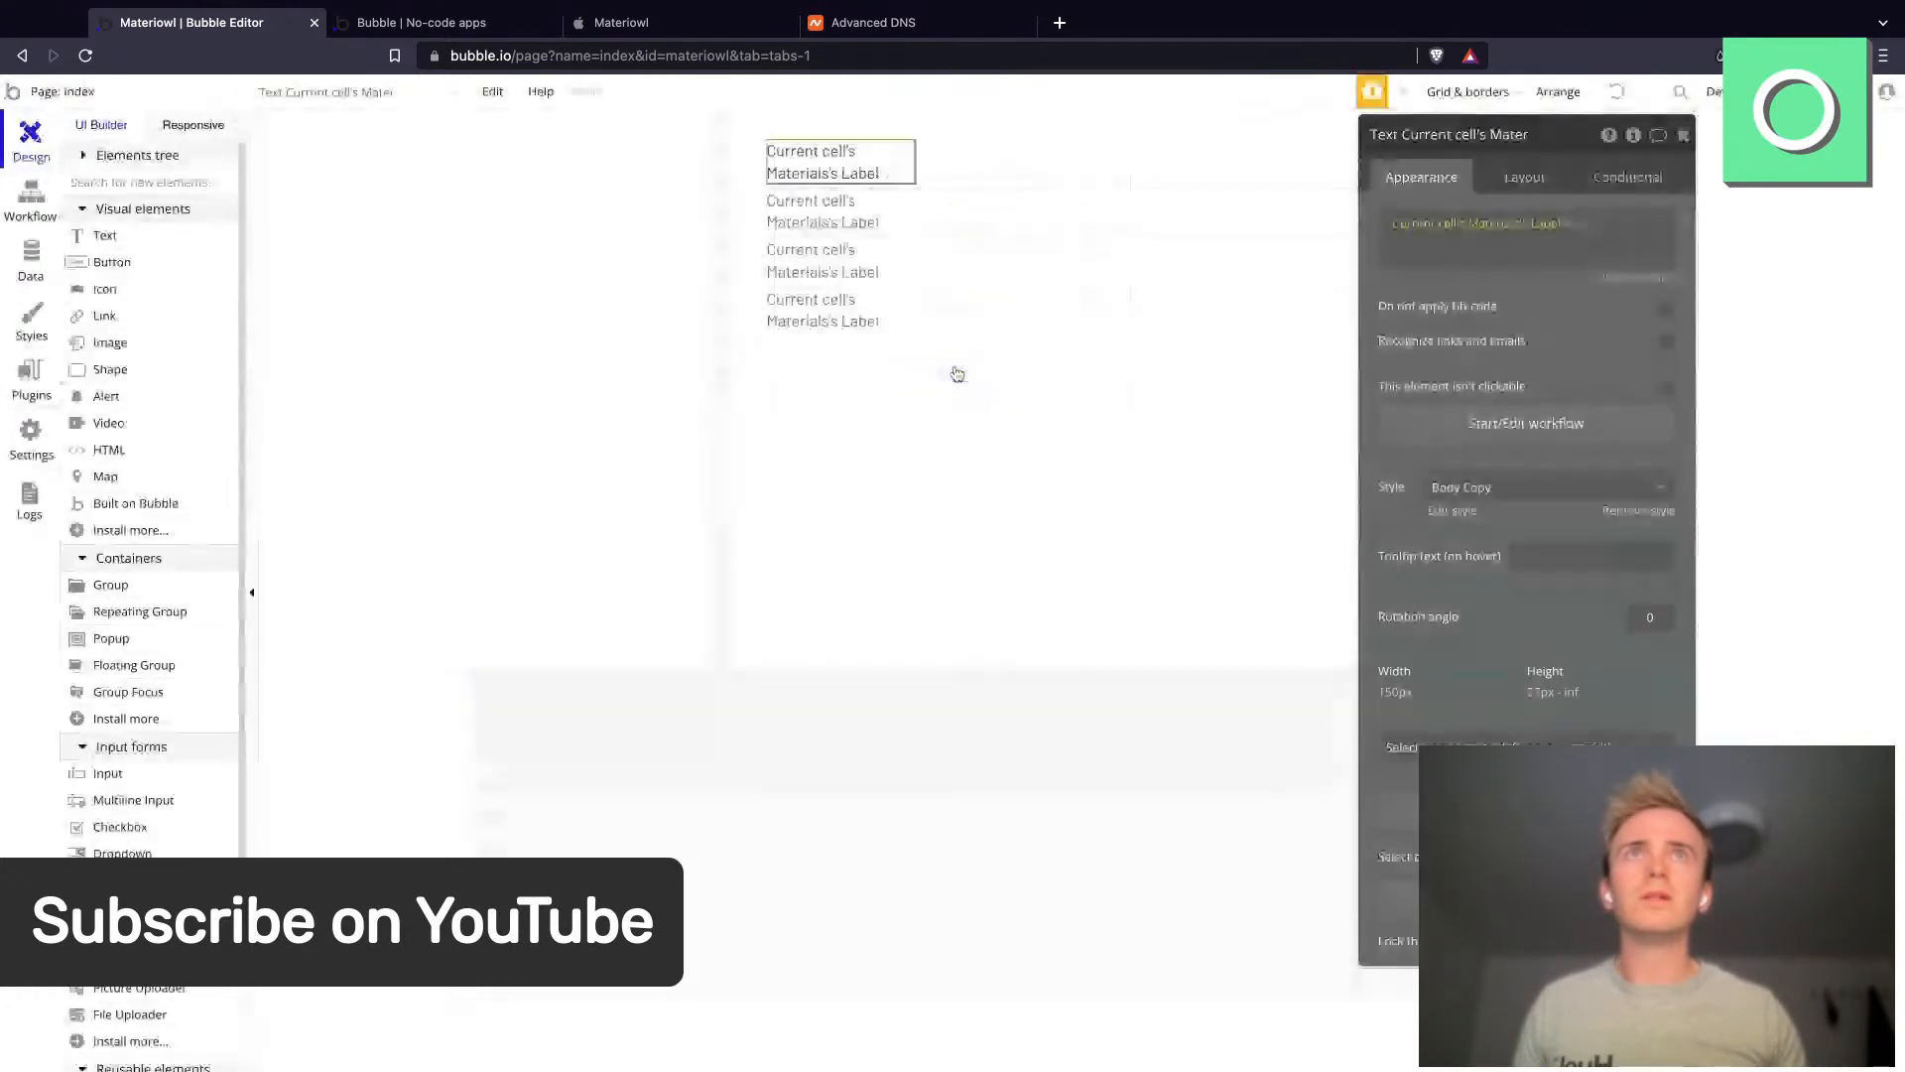
- Turn off fixed width for the label text in the cell
left_click(1525, 177)
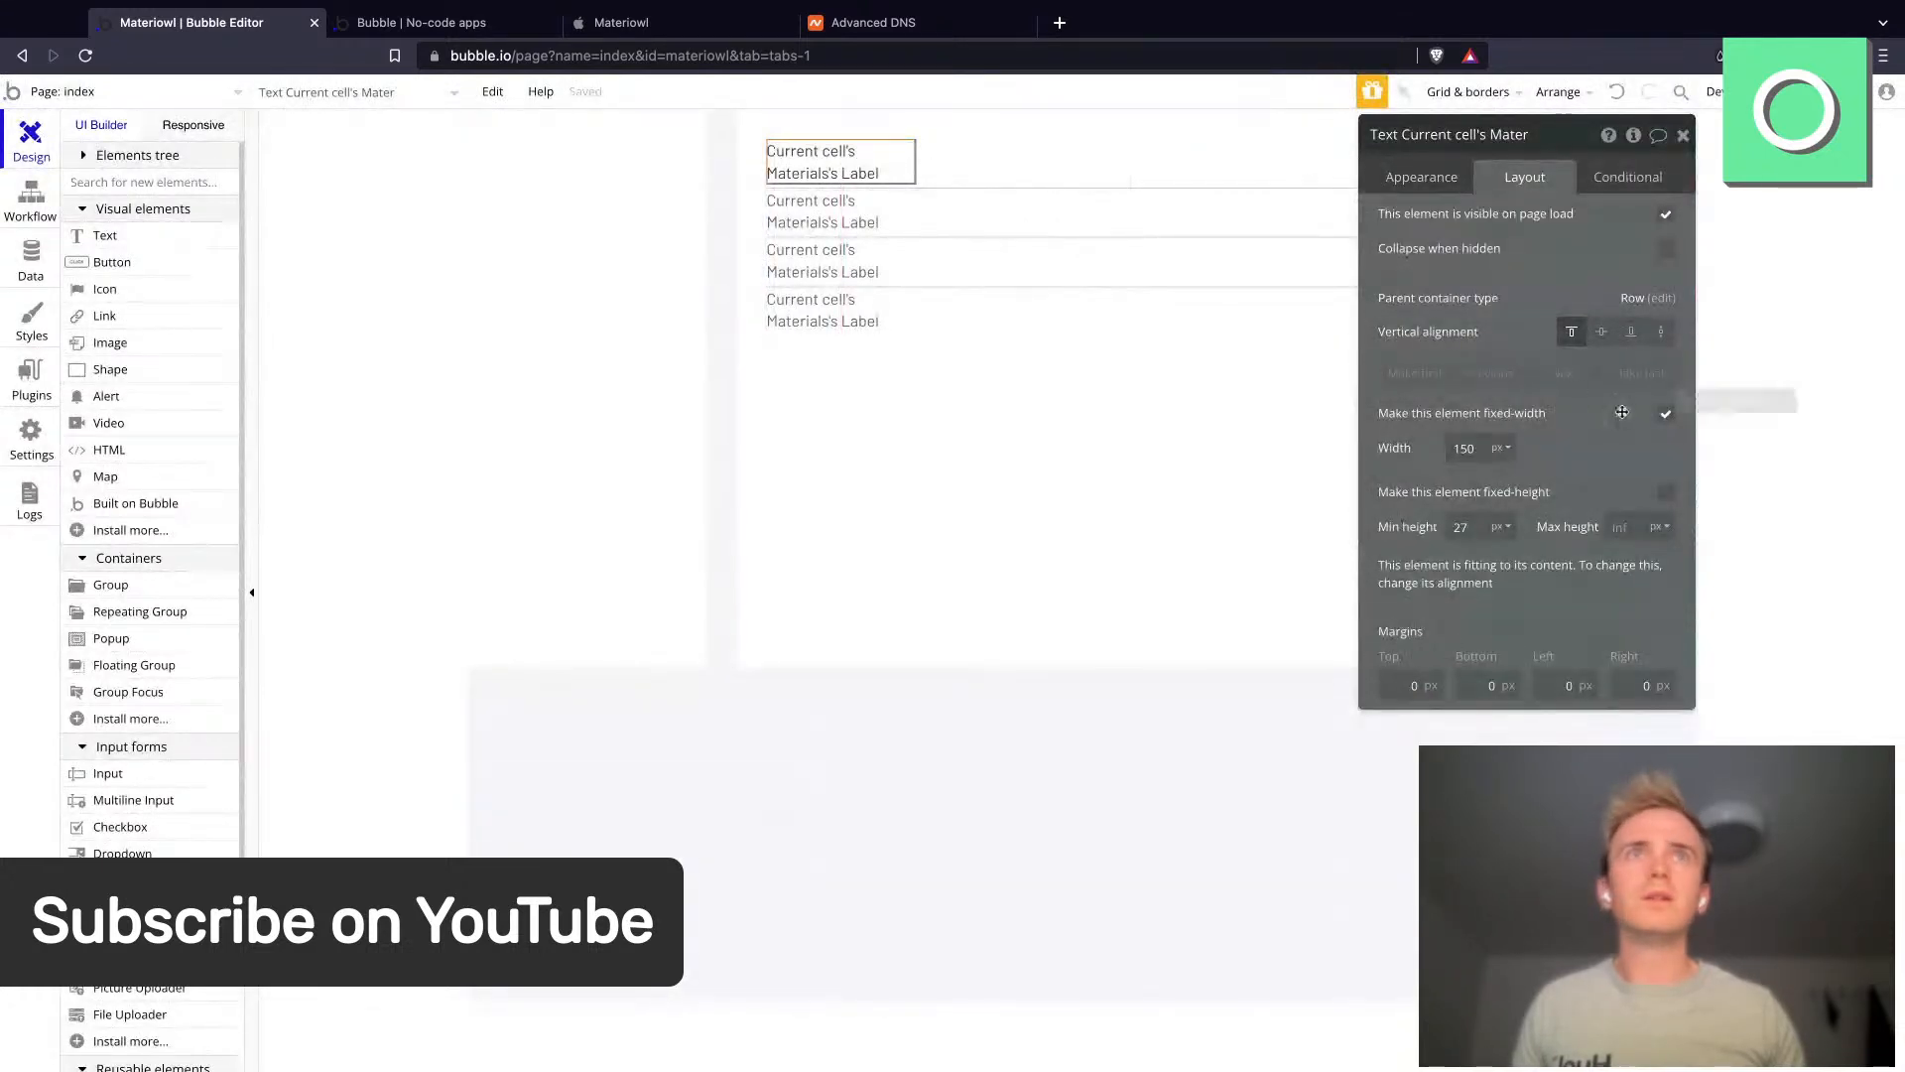
left_click(1667, 413)
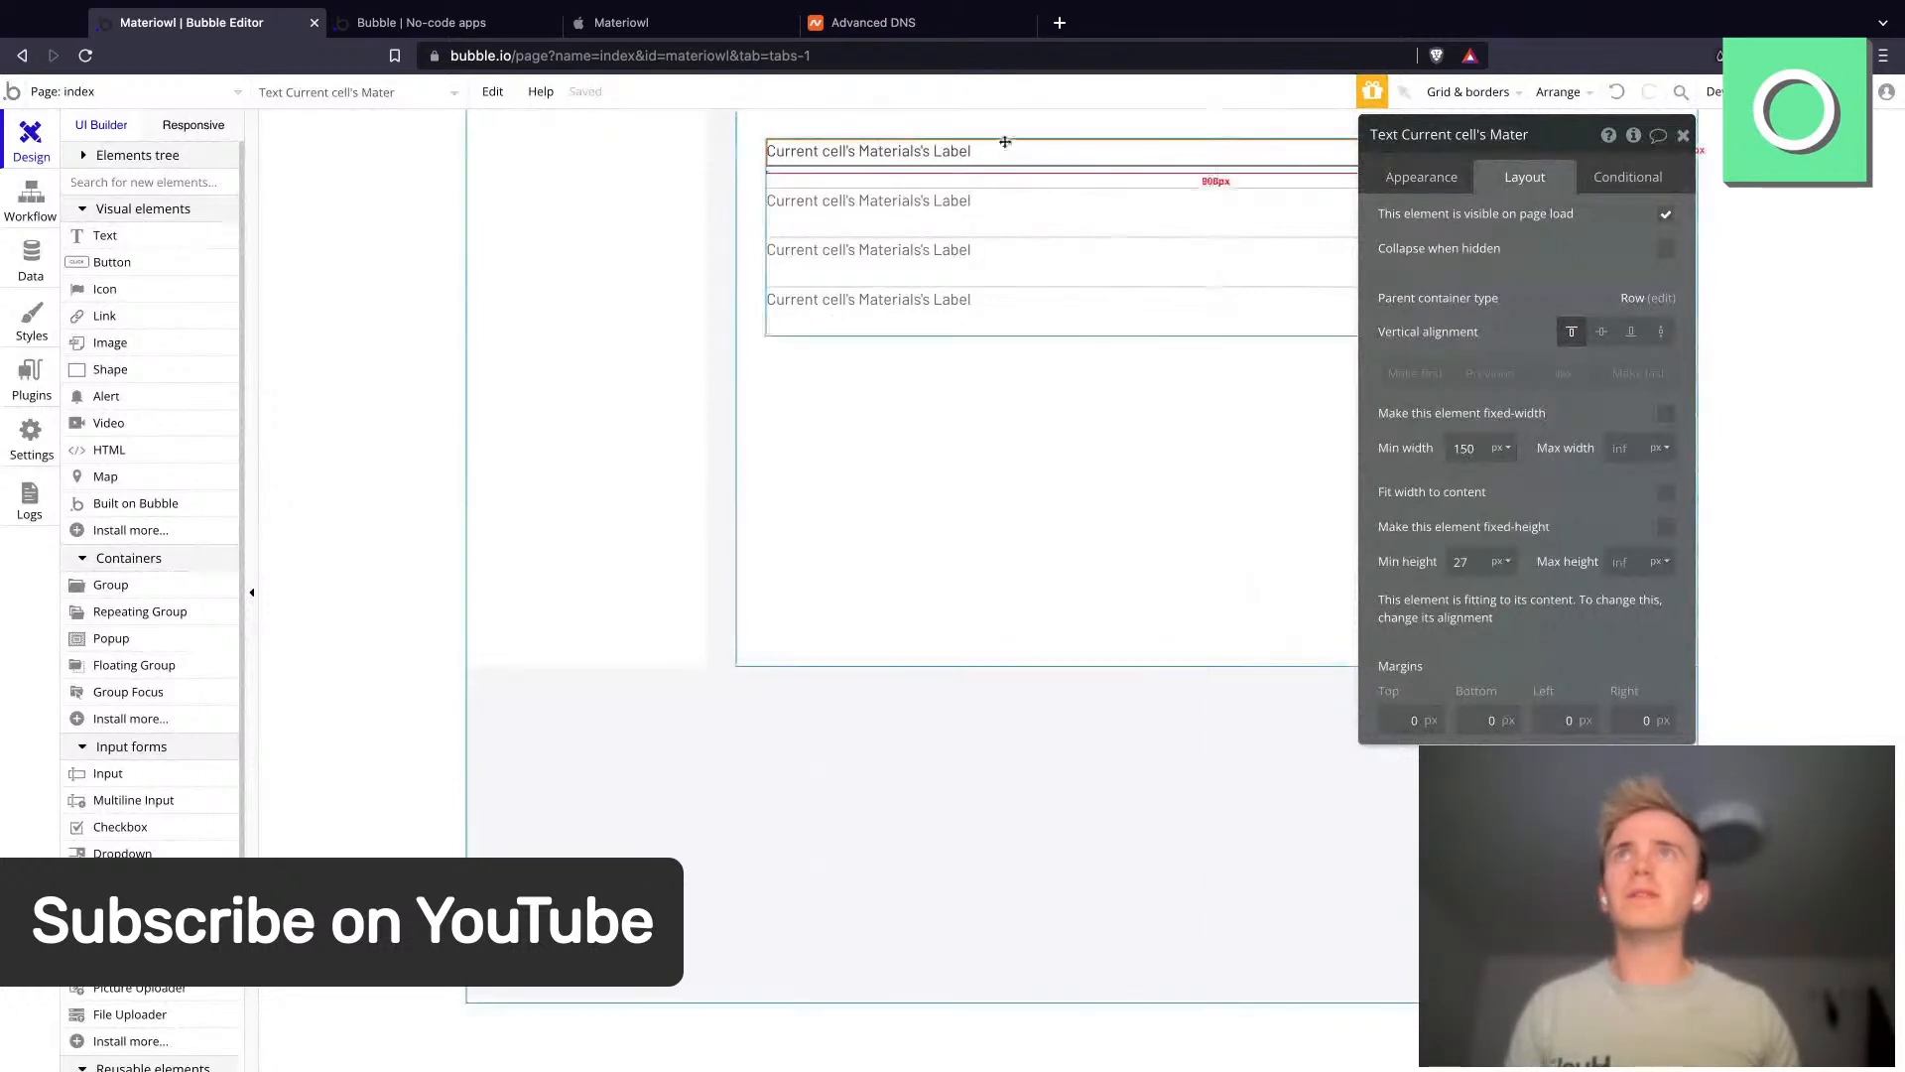
- Paste a copy of the text into the cell row and set its content to 0
key("super+v")
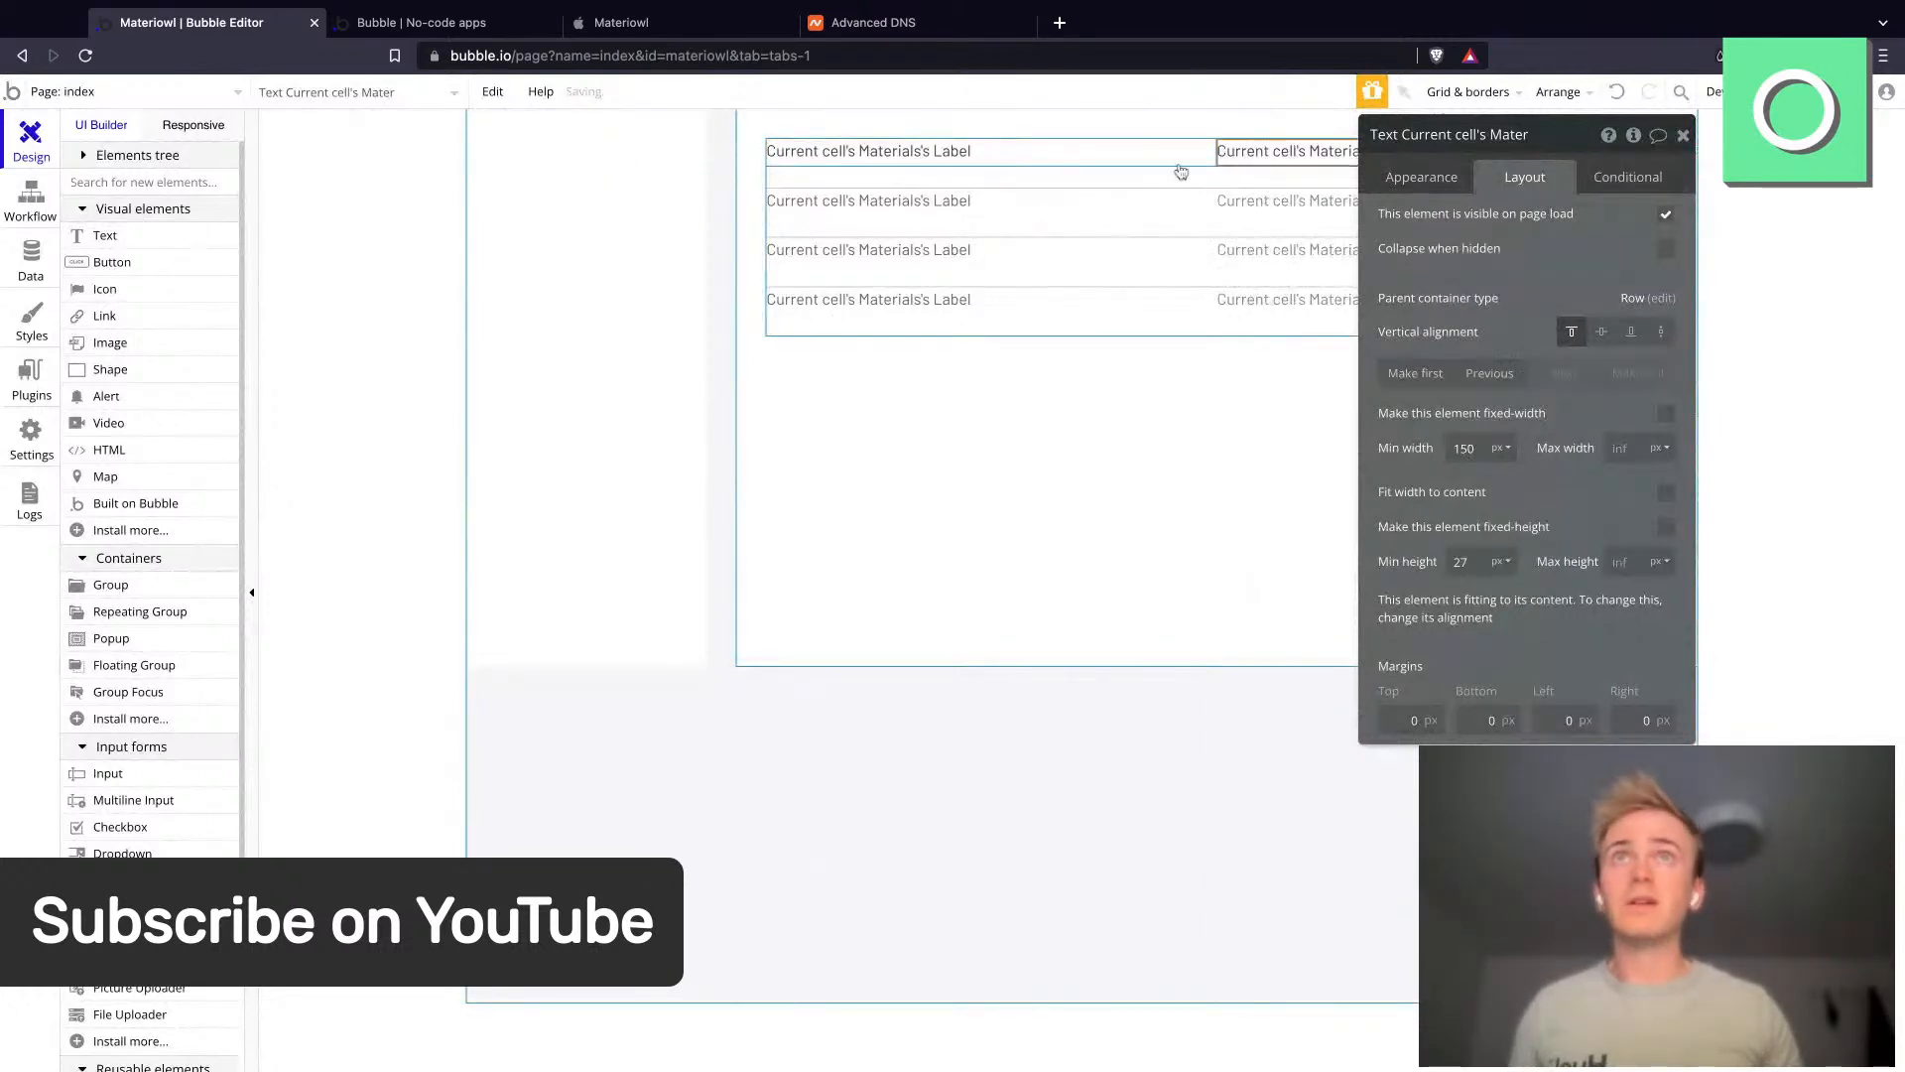
left_click(1425, 178)
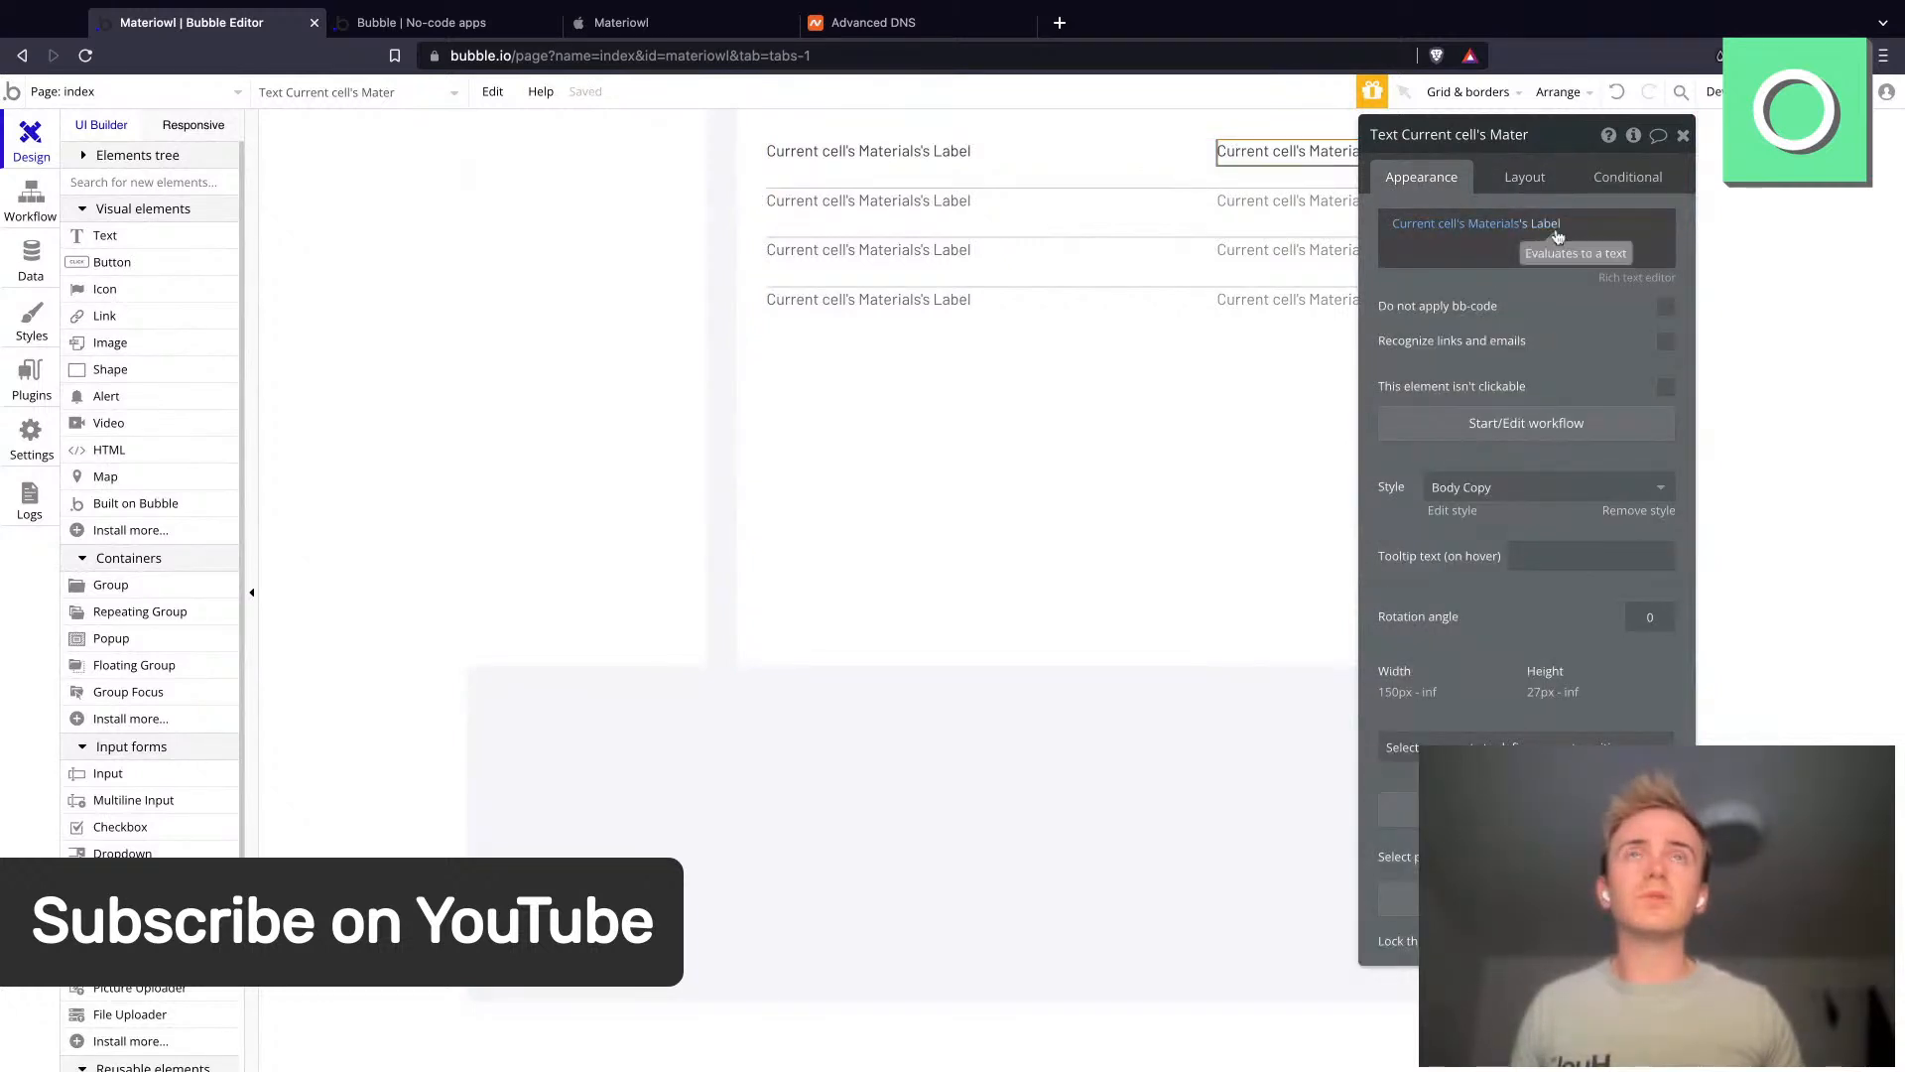
right_click(1489, 236)
left_click(1612, 243)
type("0")
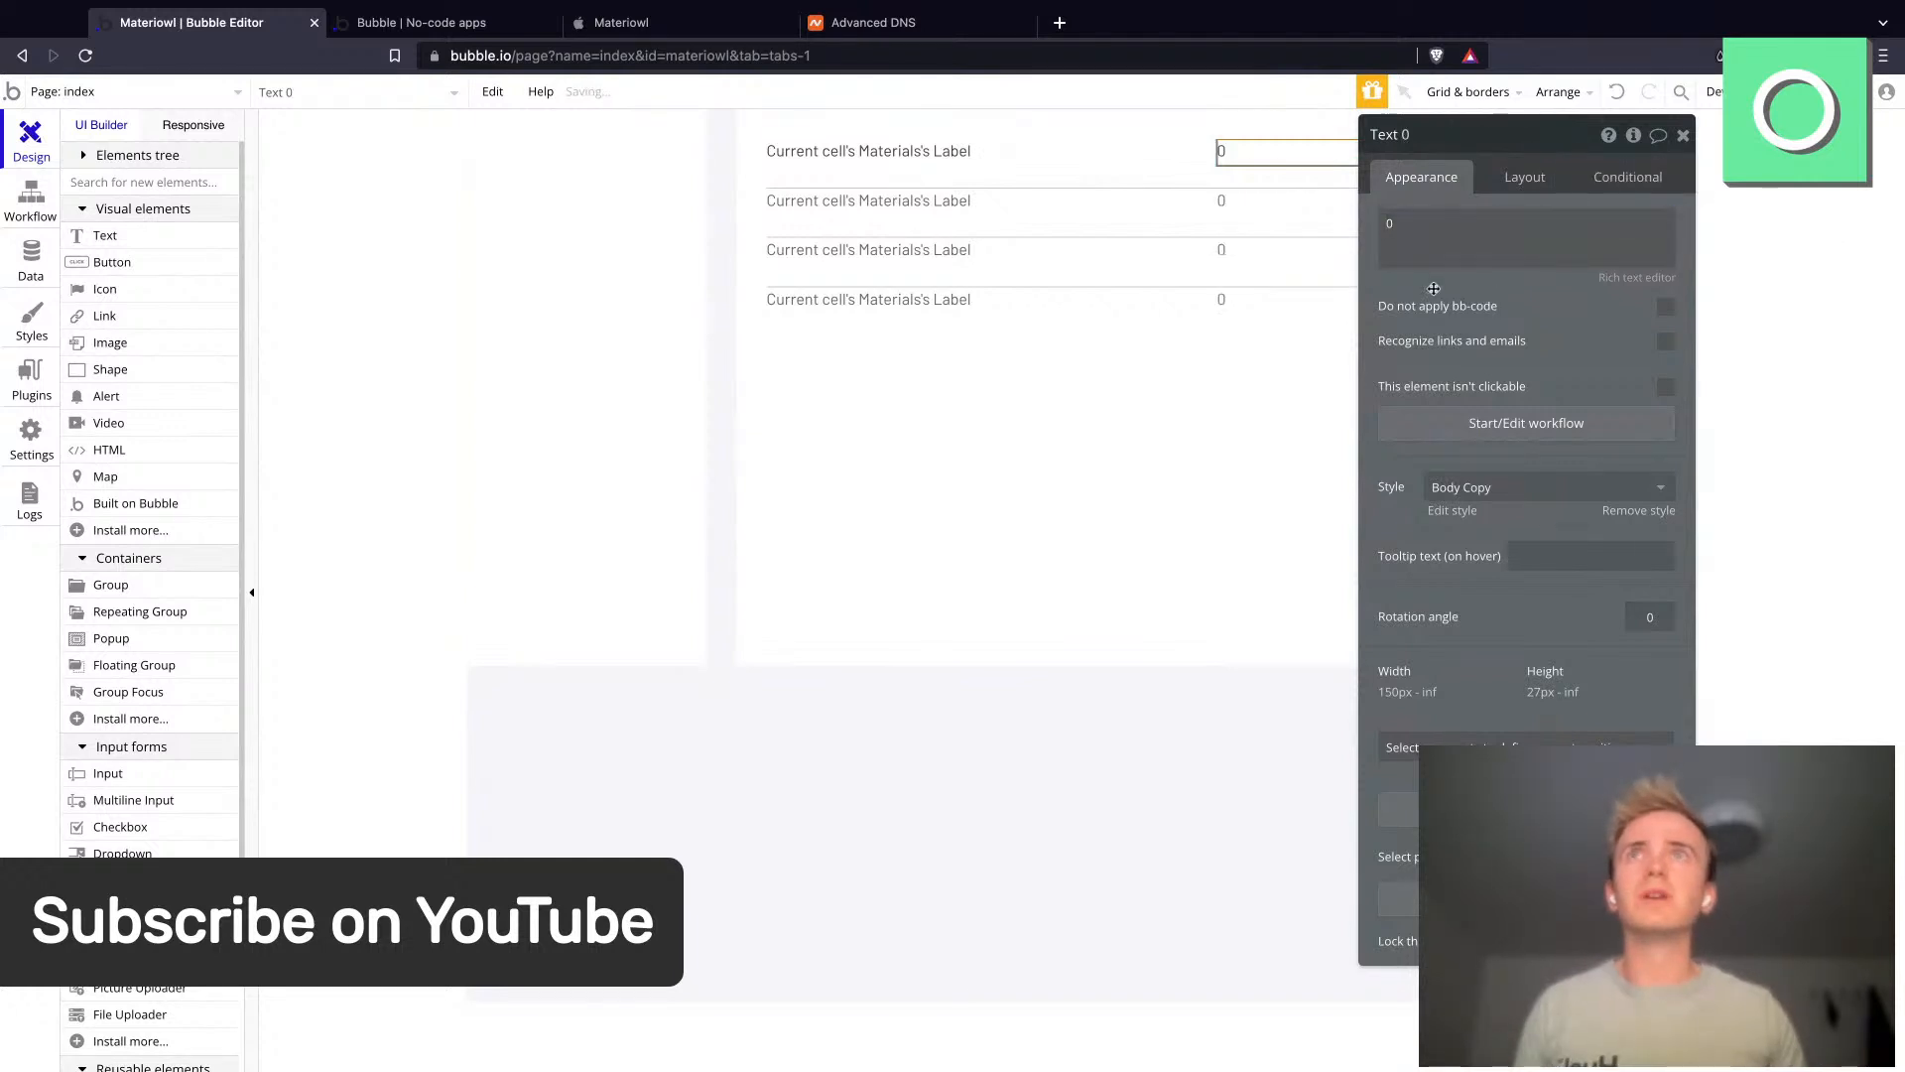
- Inspect the Materials table in the app data
left_click(939, 167)
left_click(897, 383)
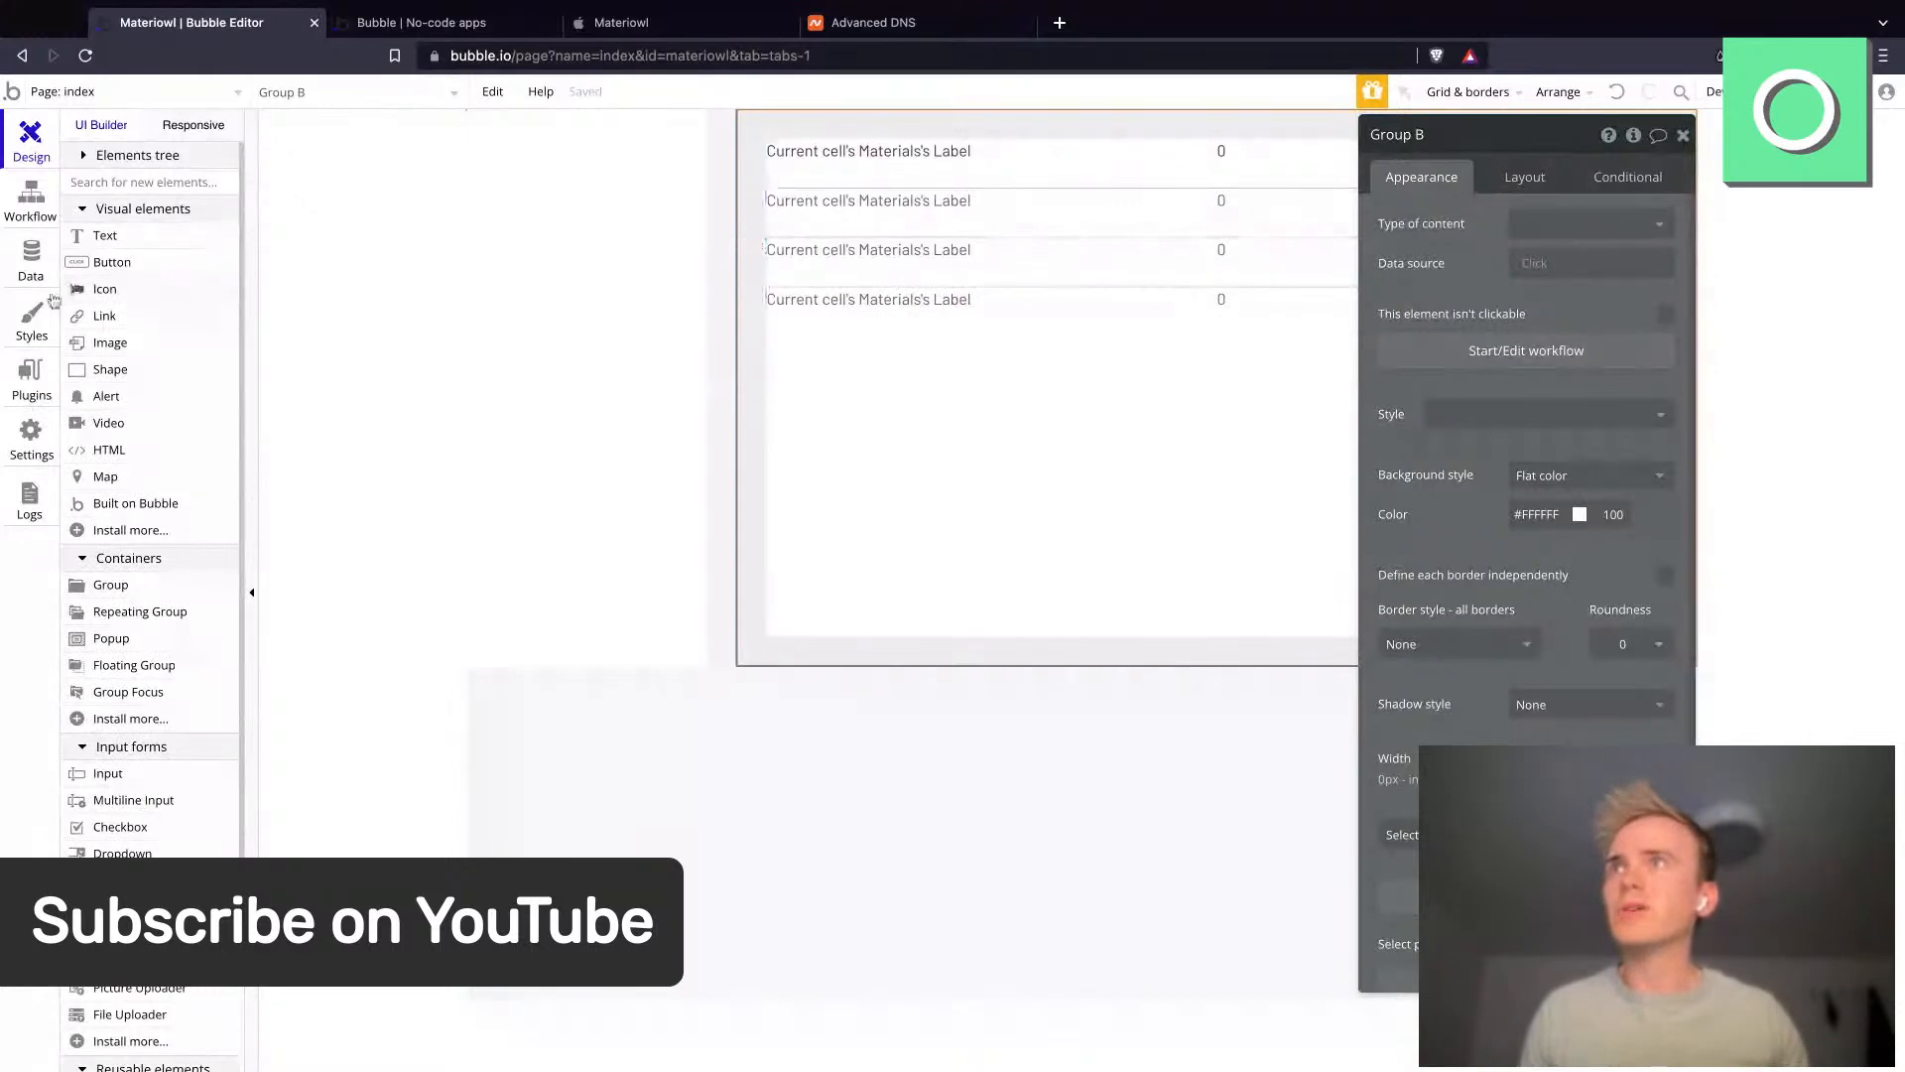
left_click(32, 260)
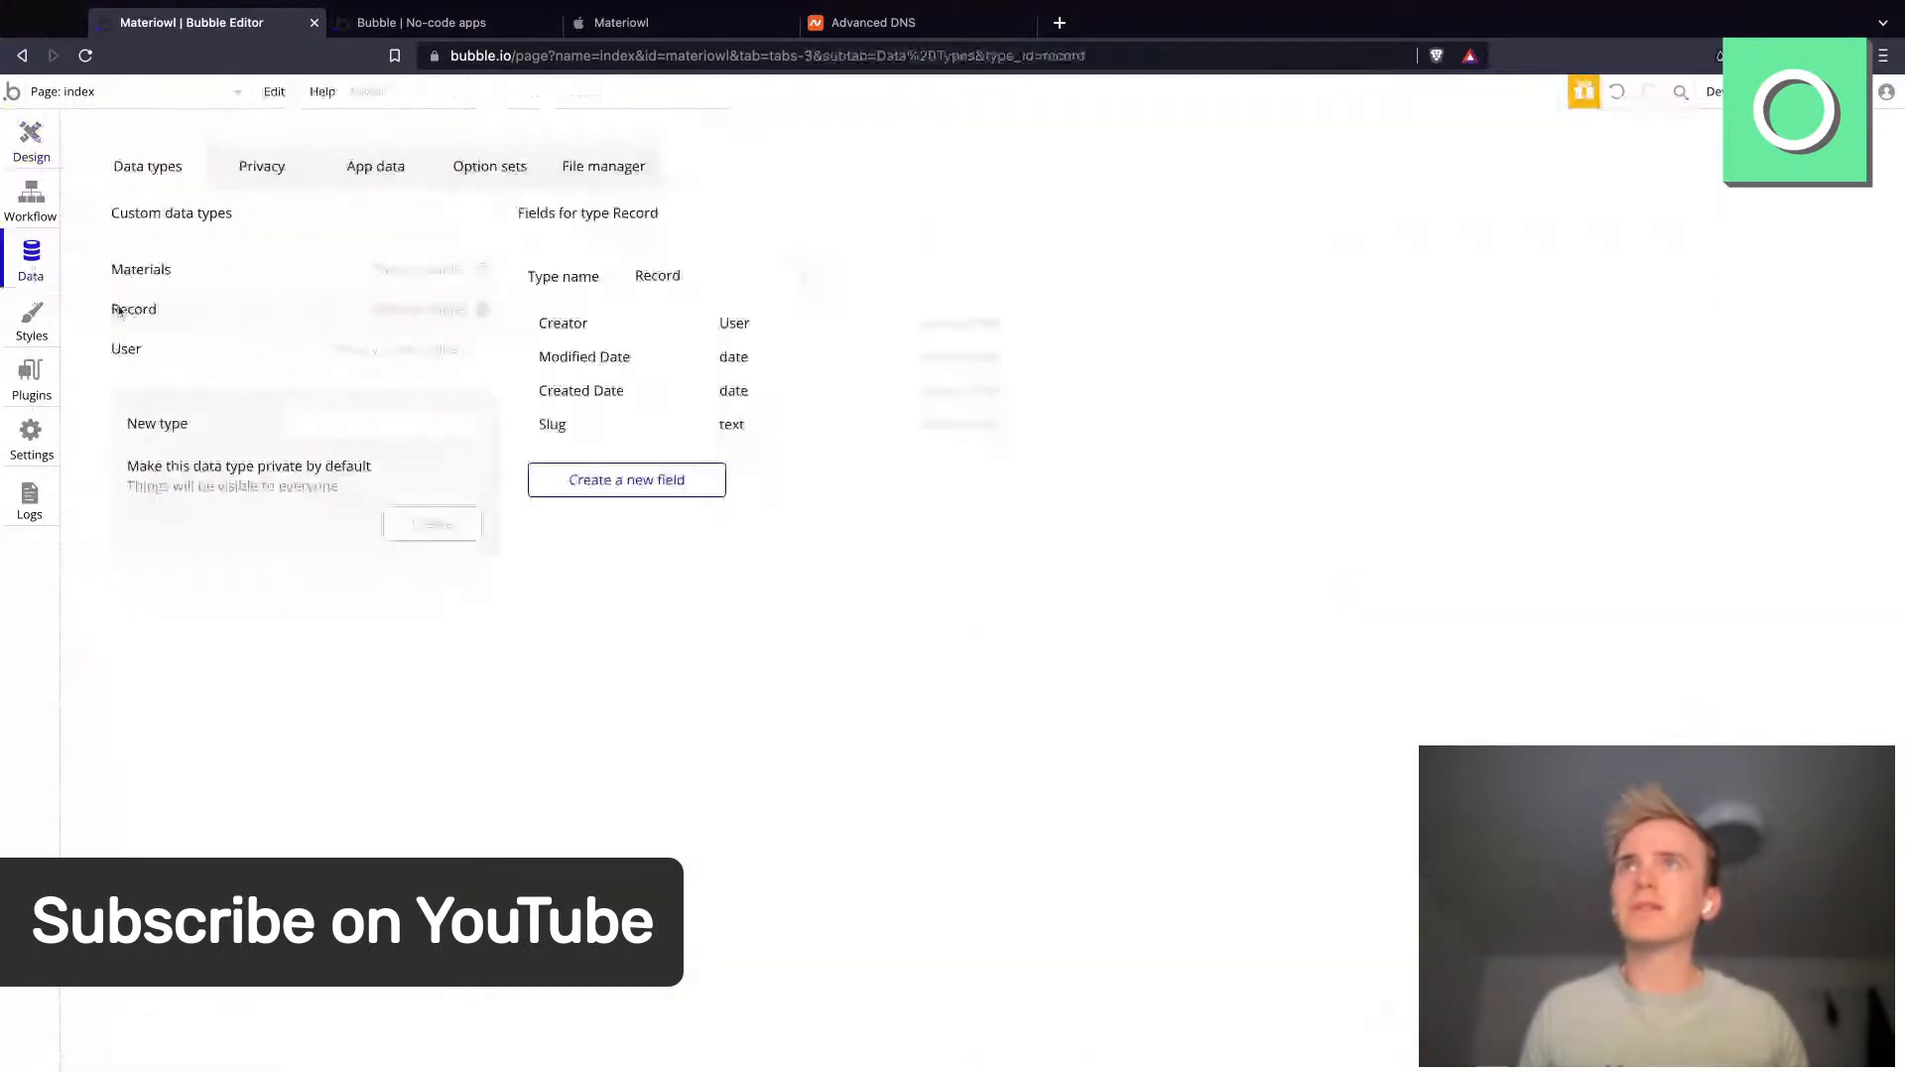
left_click(372, 168)
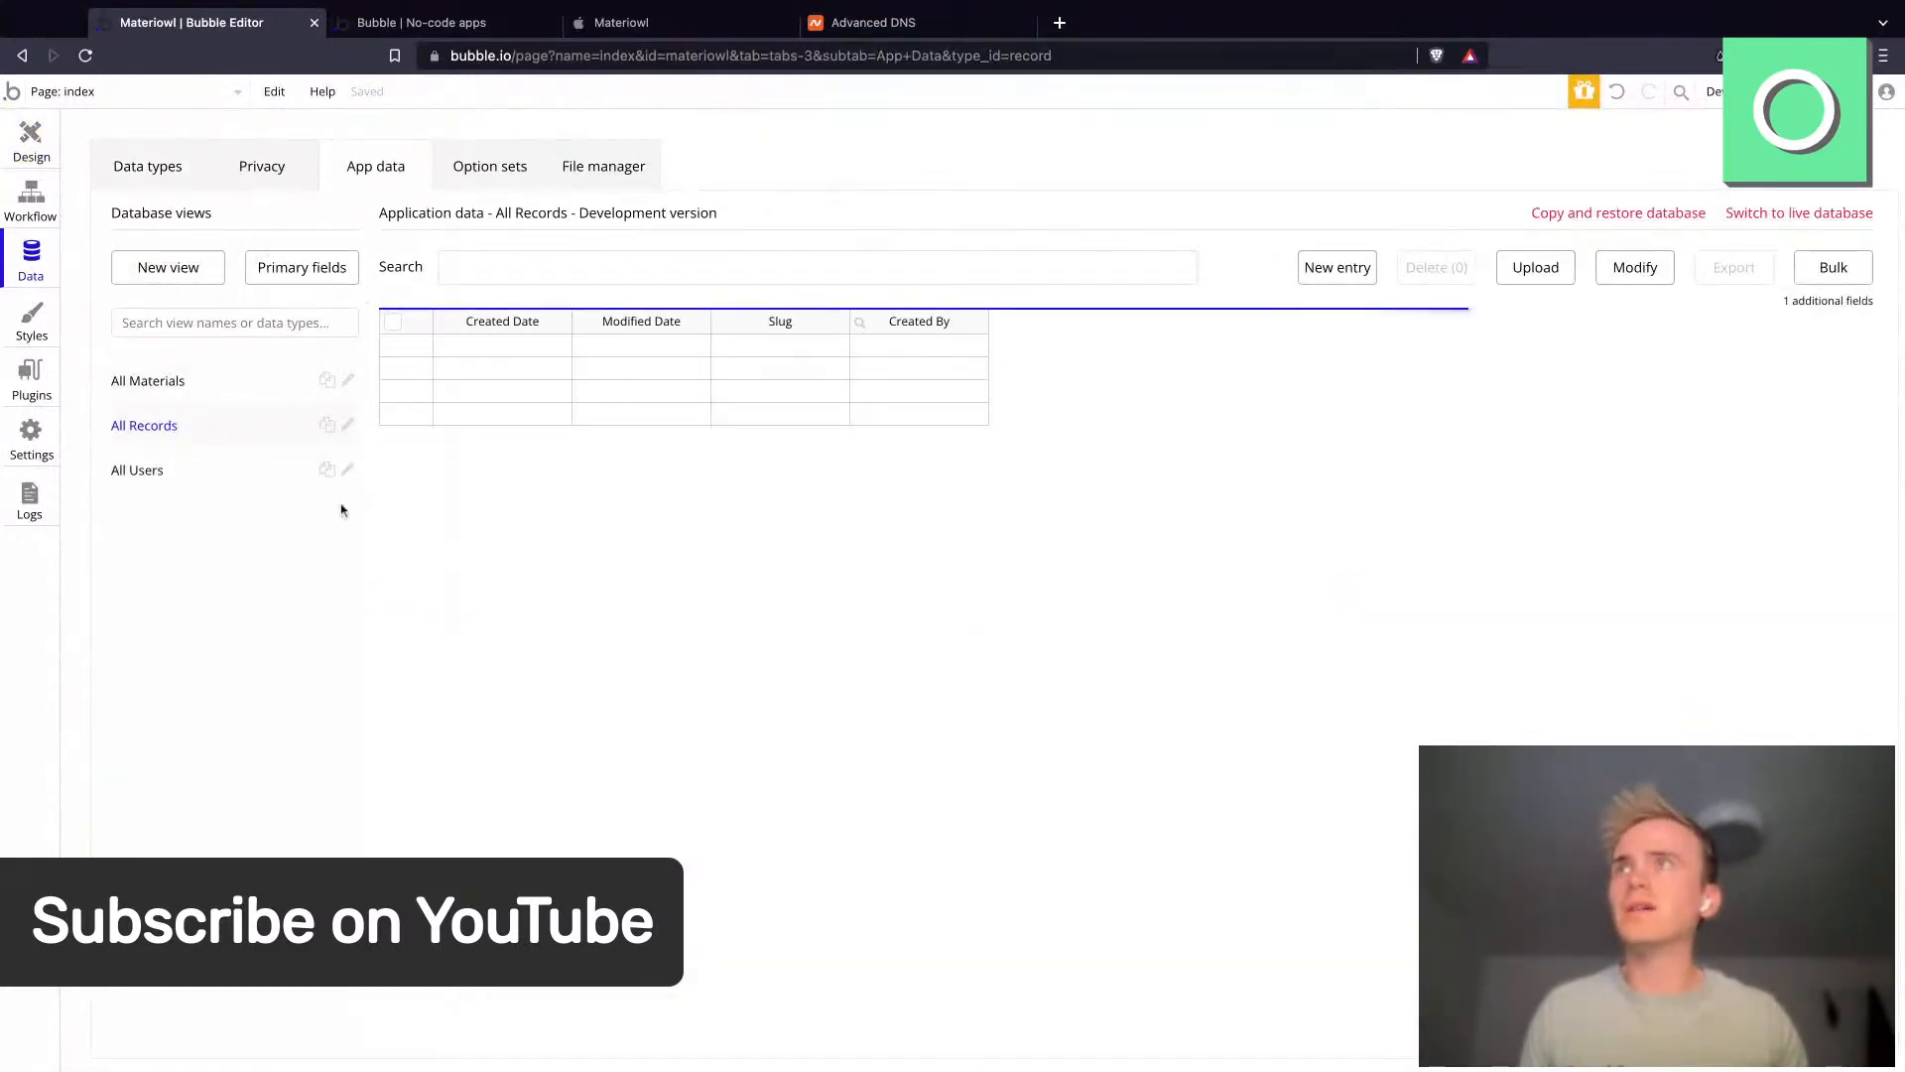
left_click(226, 389)
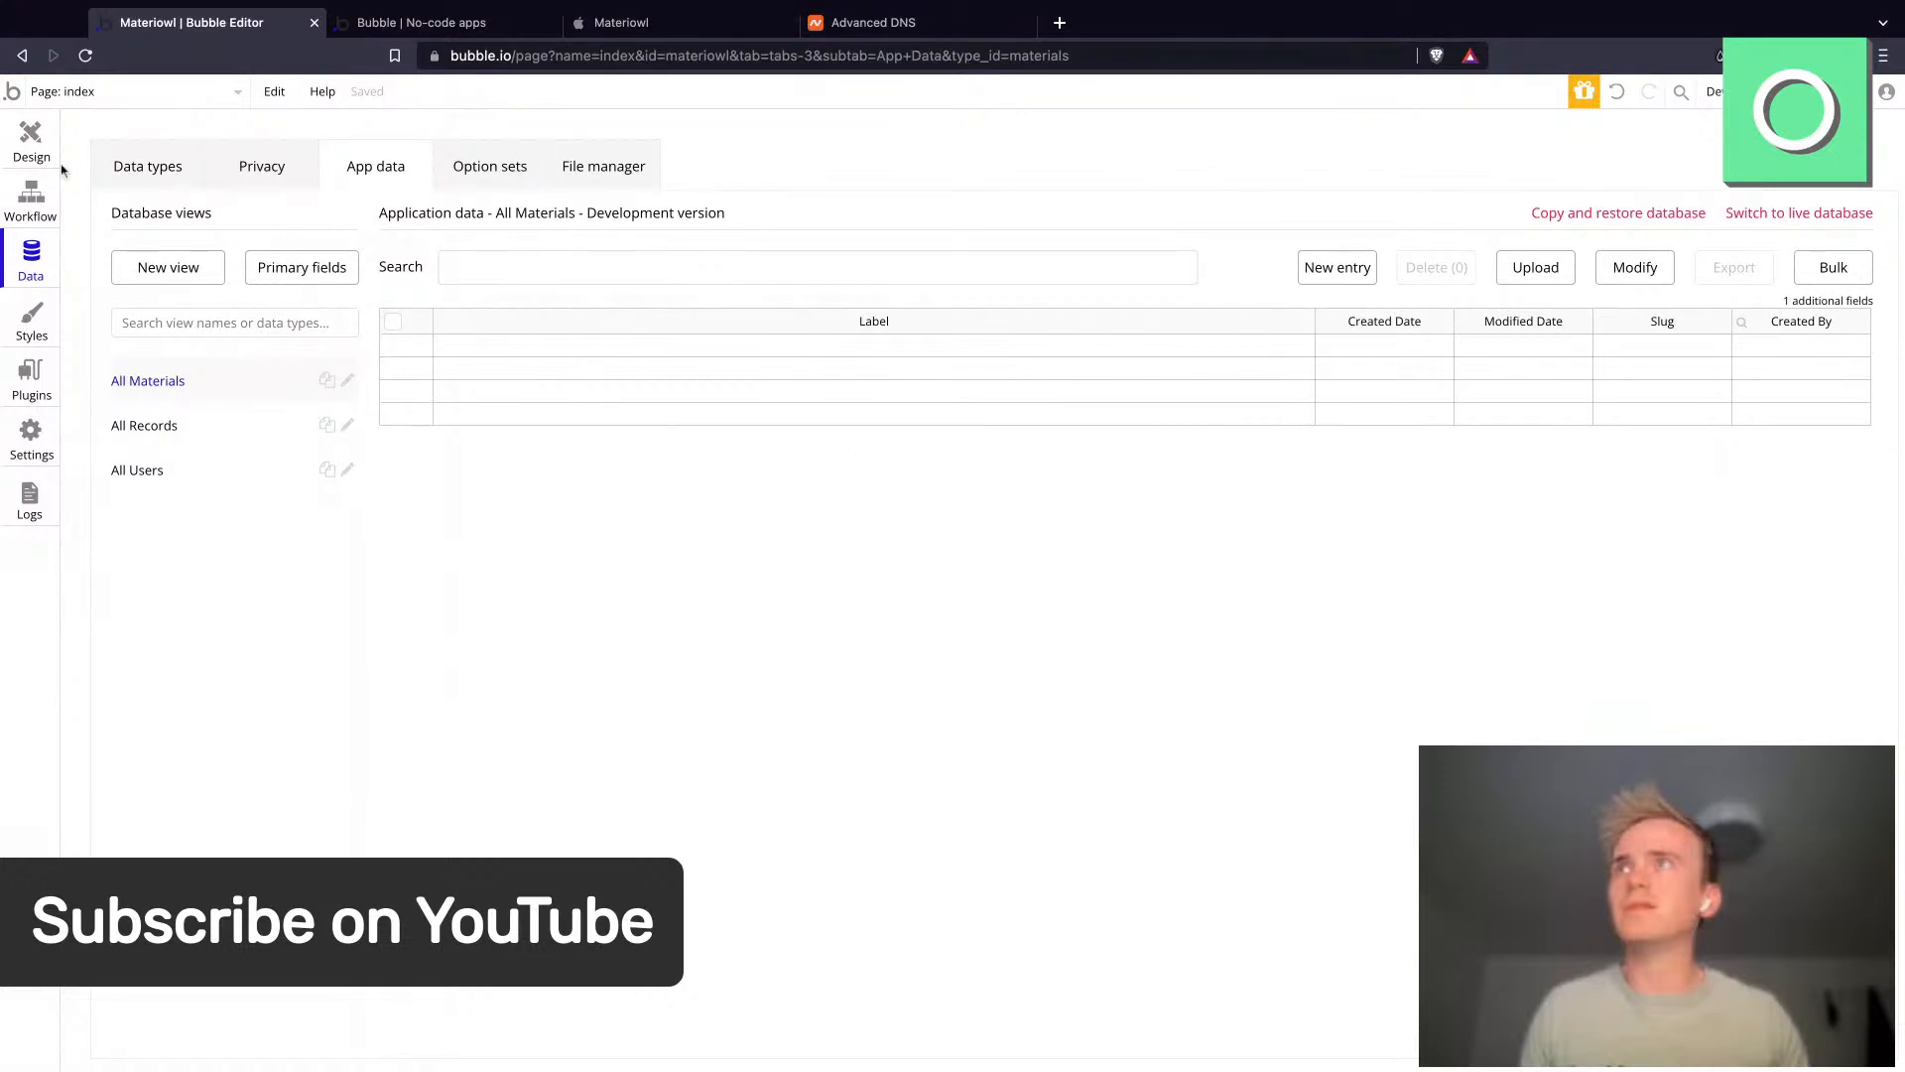
left_click(35, 144)
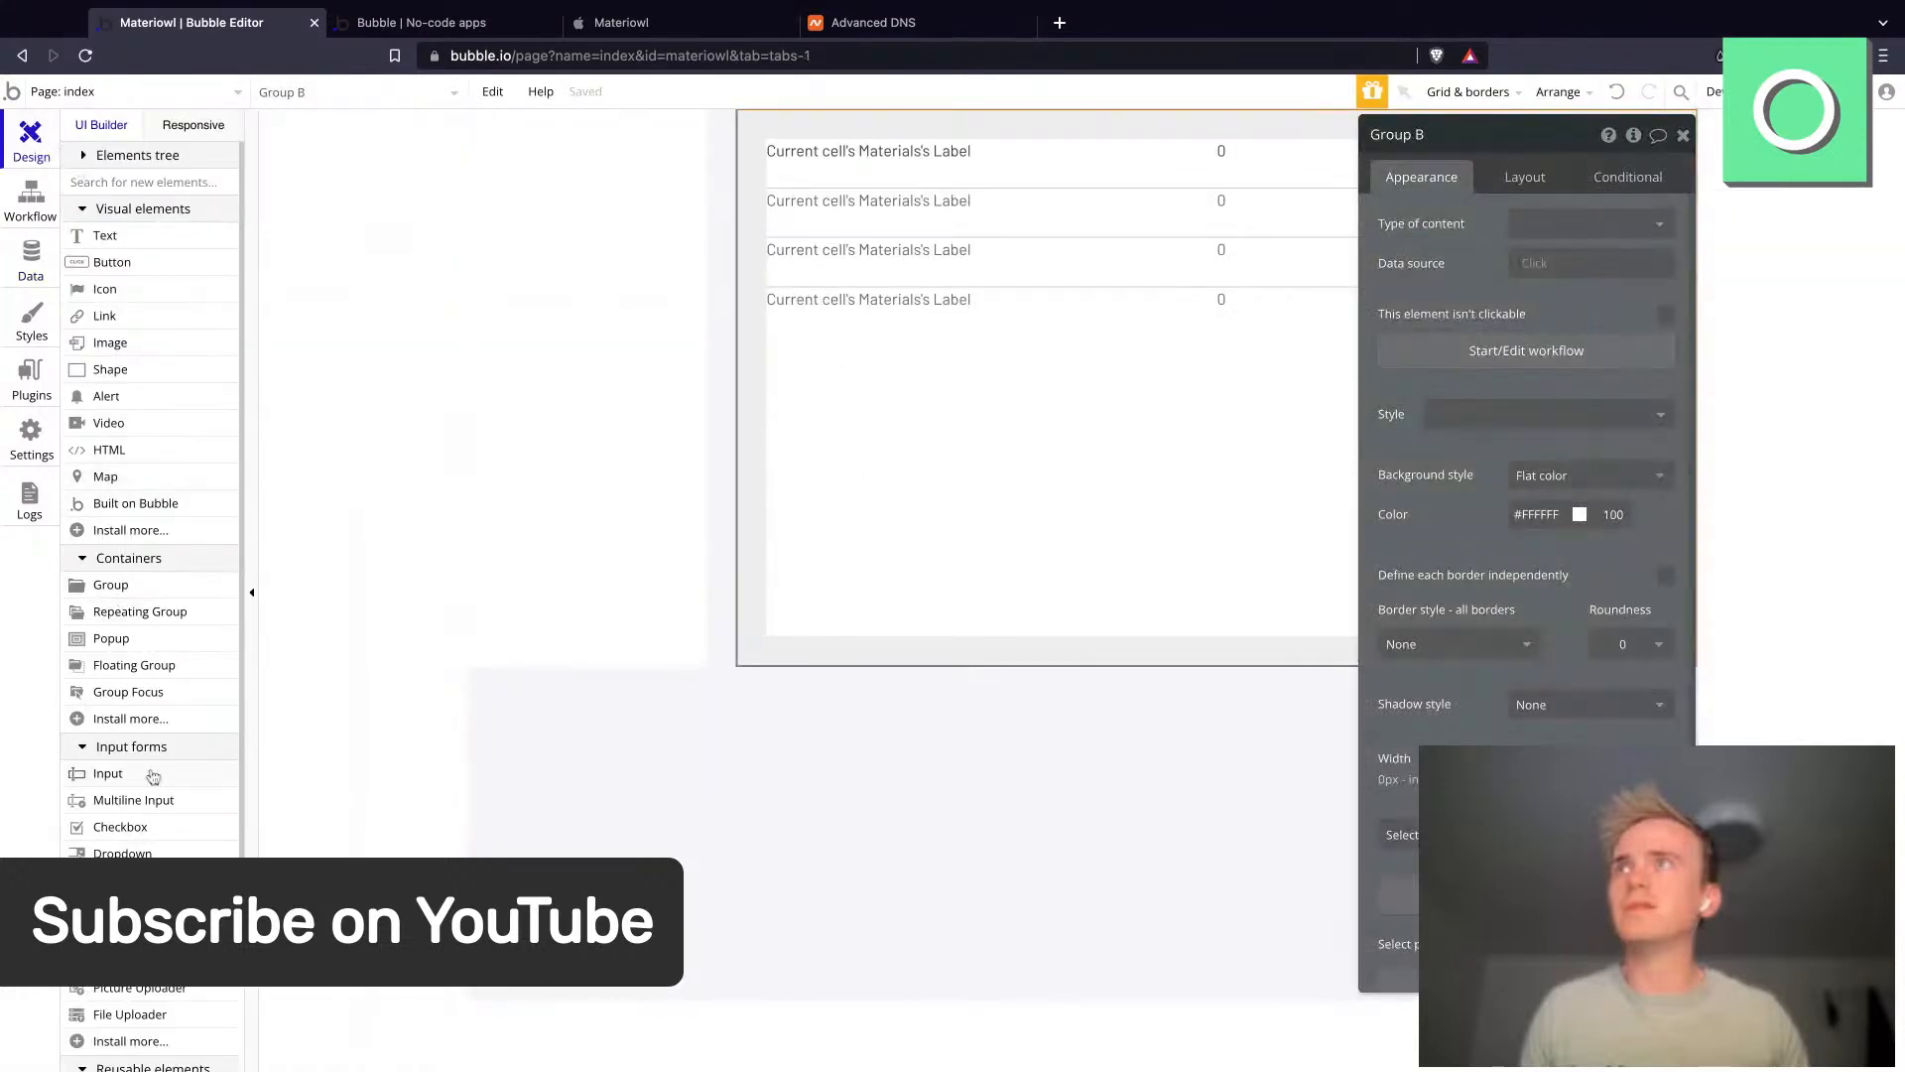
- Add an input below the repeating group with the placeholder Material label
left_click(154, 779)
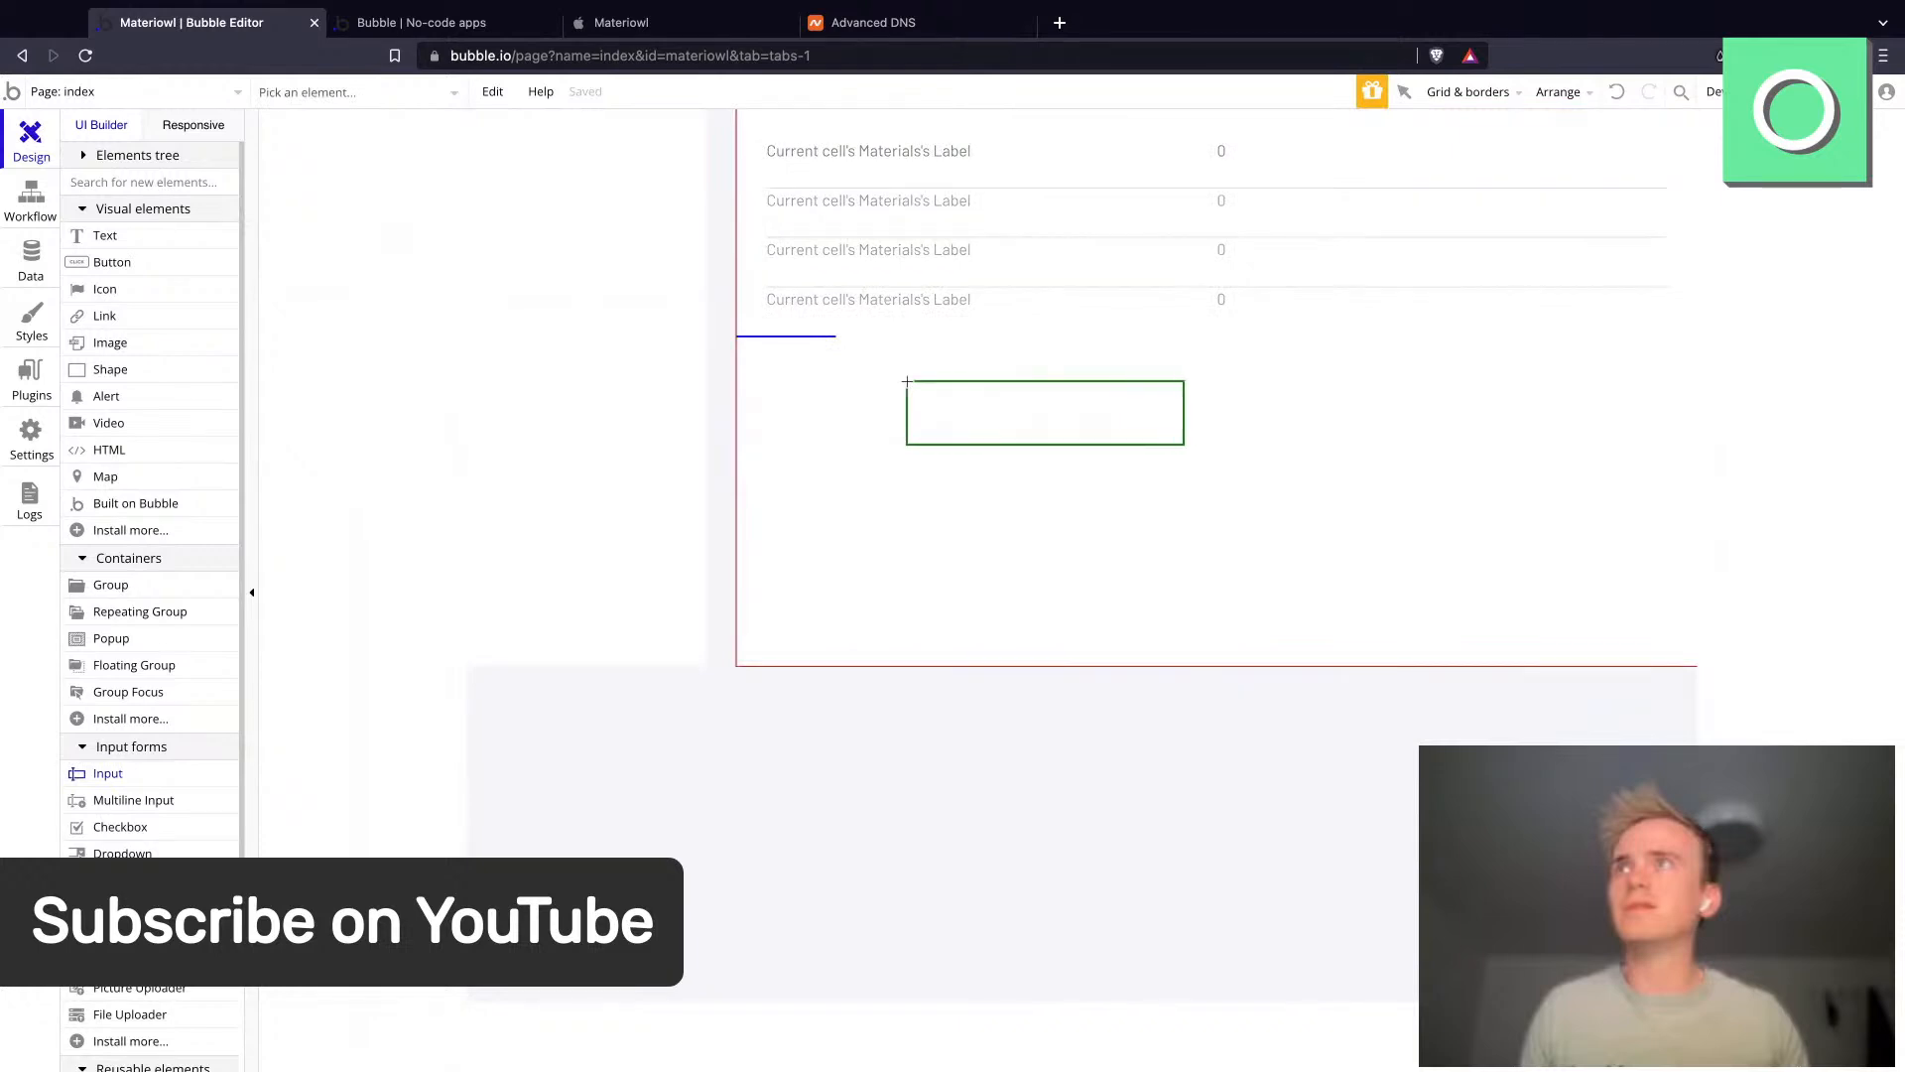
left_click(769, 337)
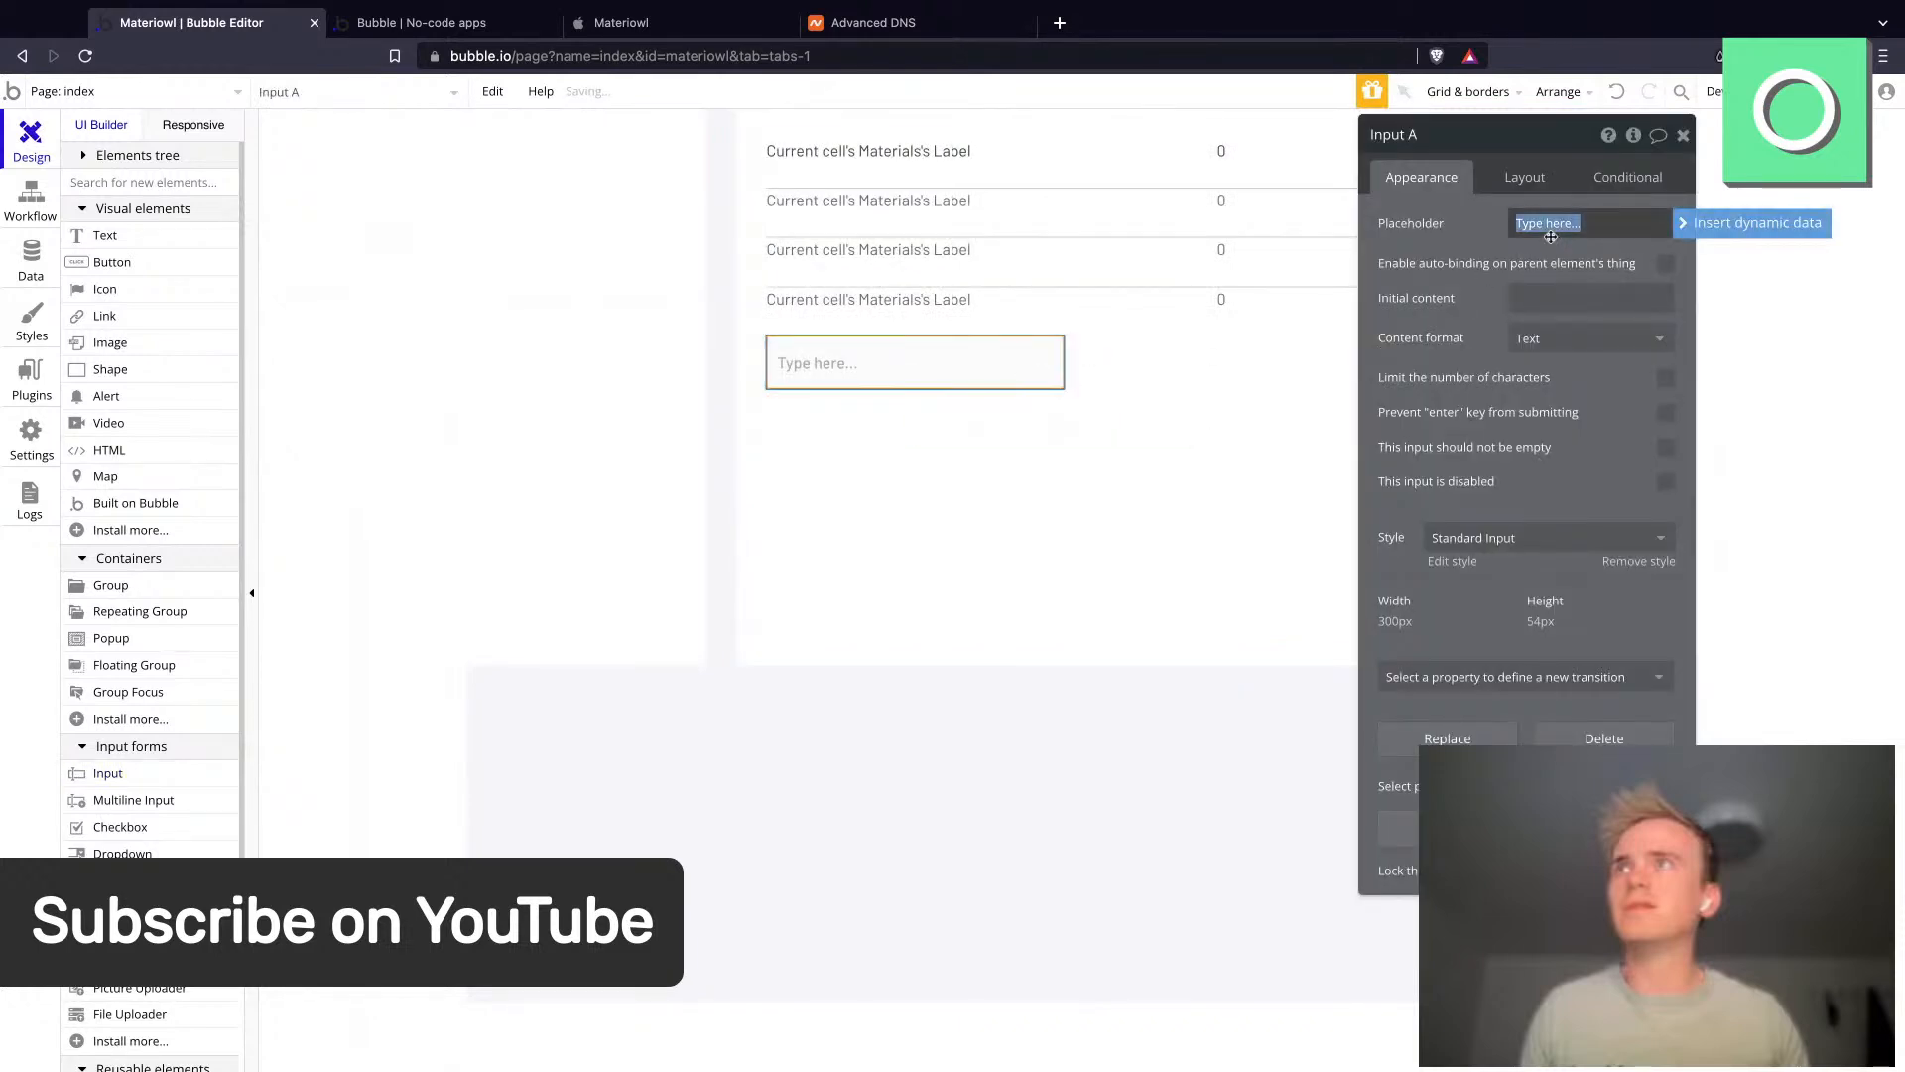
type("Material label")
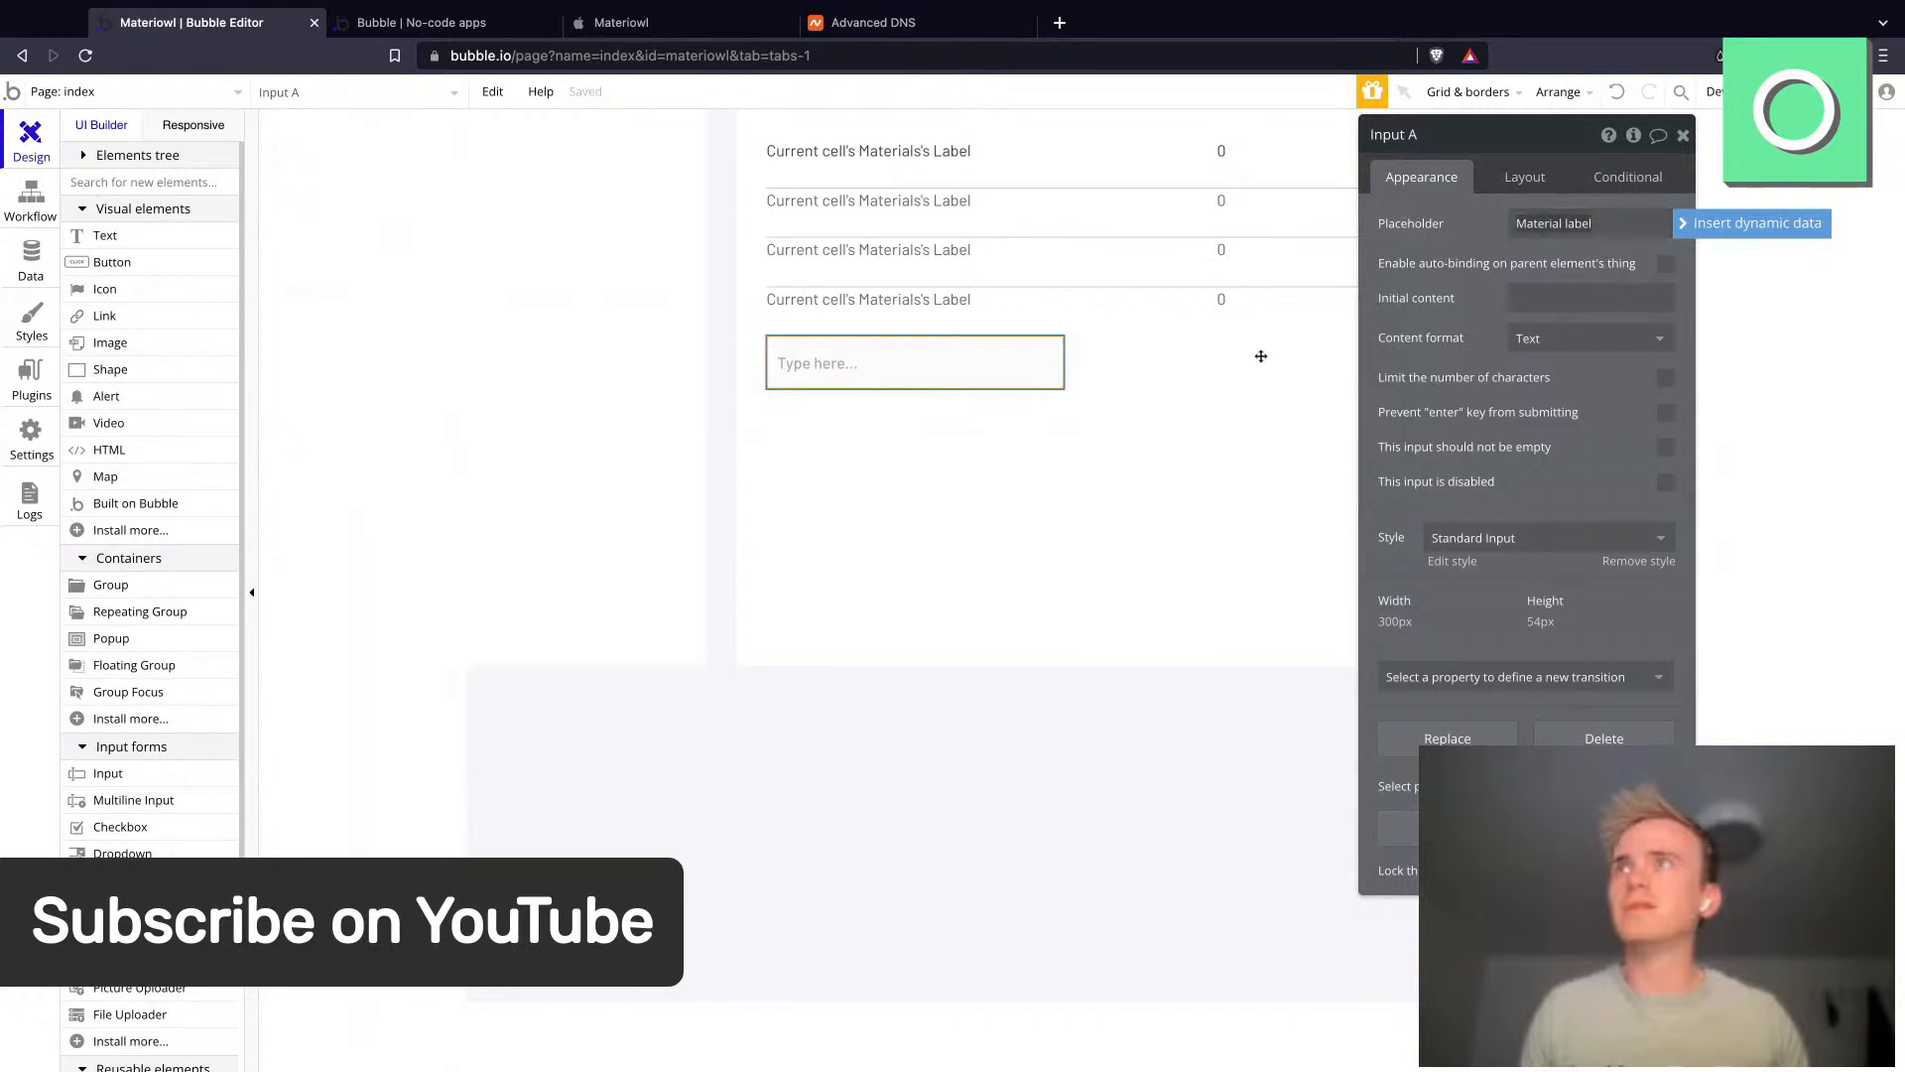
left_click(954, 429)
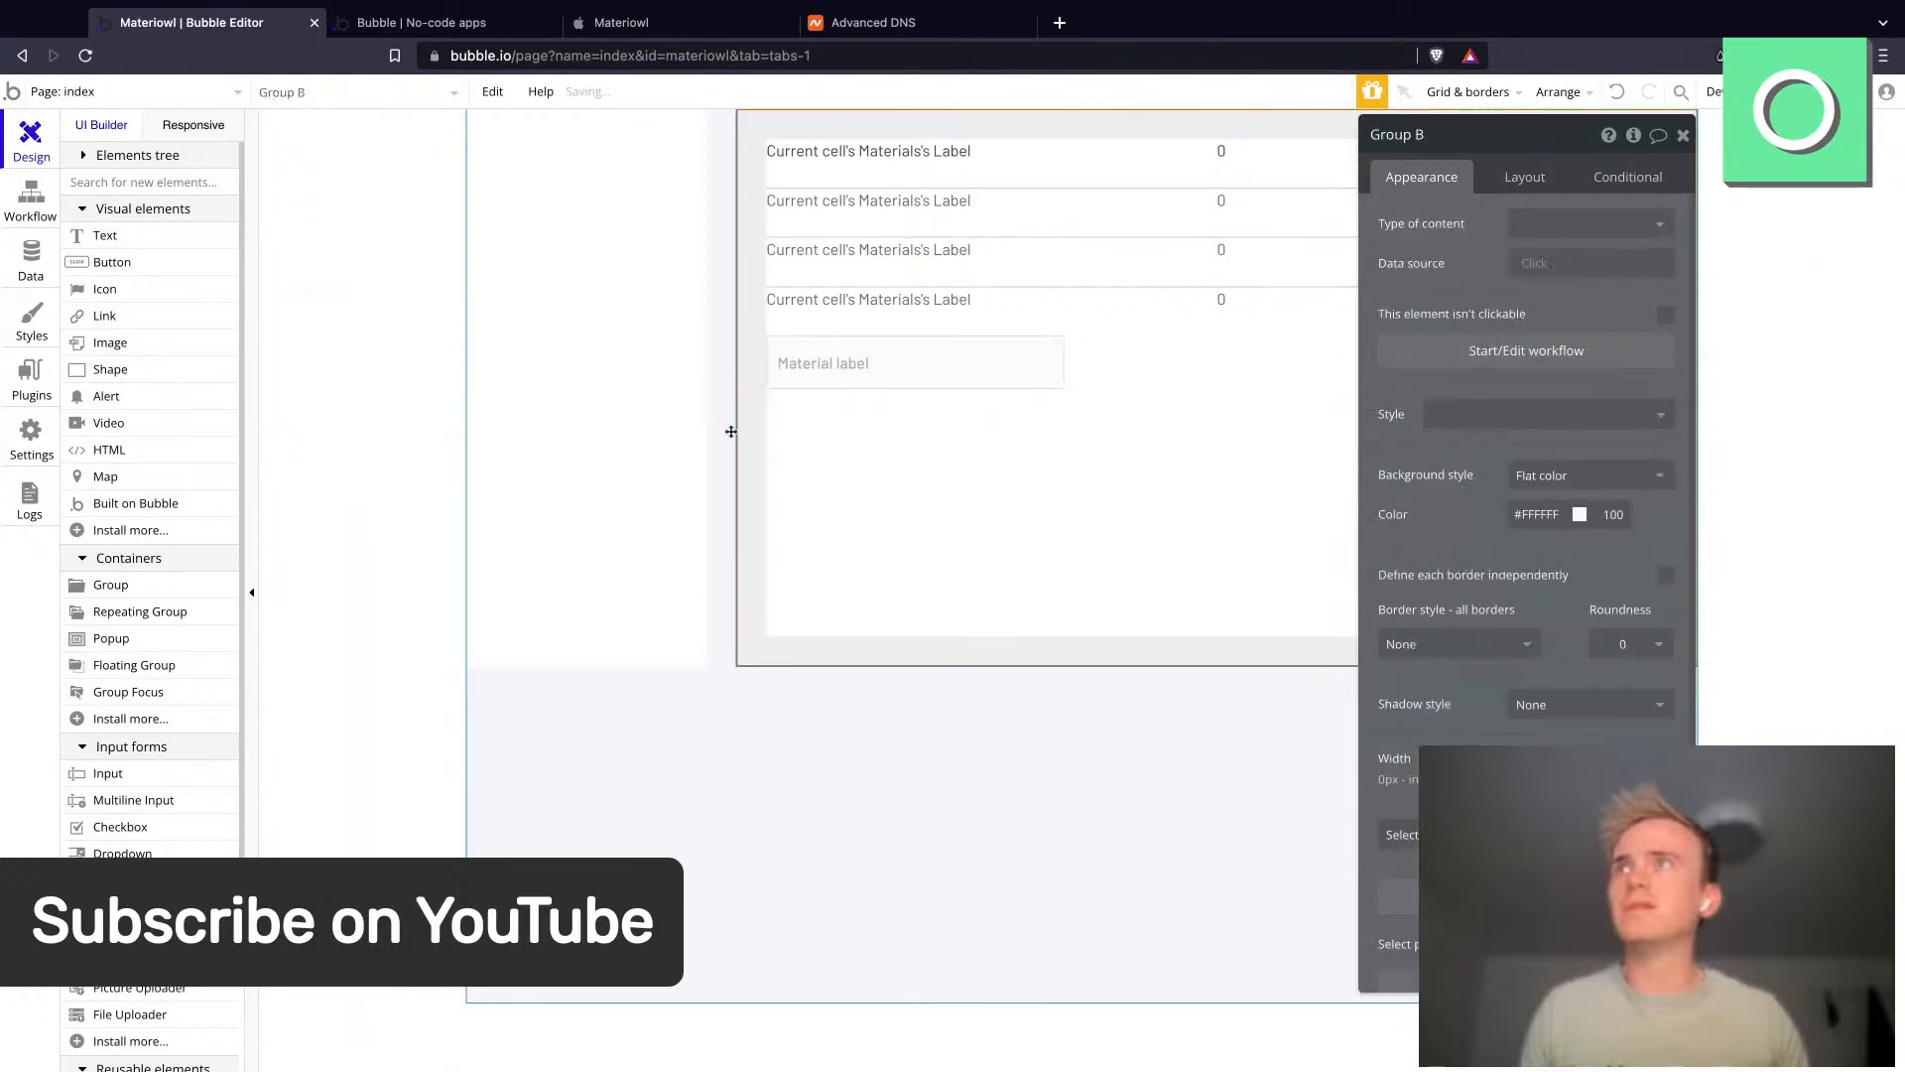
- Add a button labelled Create next to the input
left_click(112, 262)
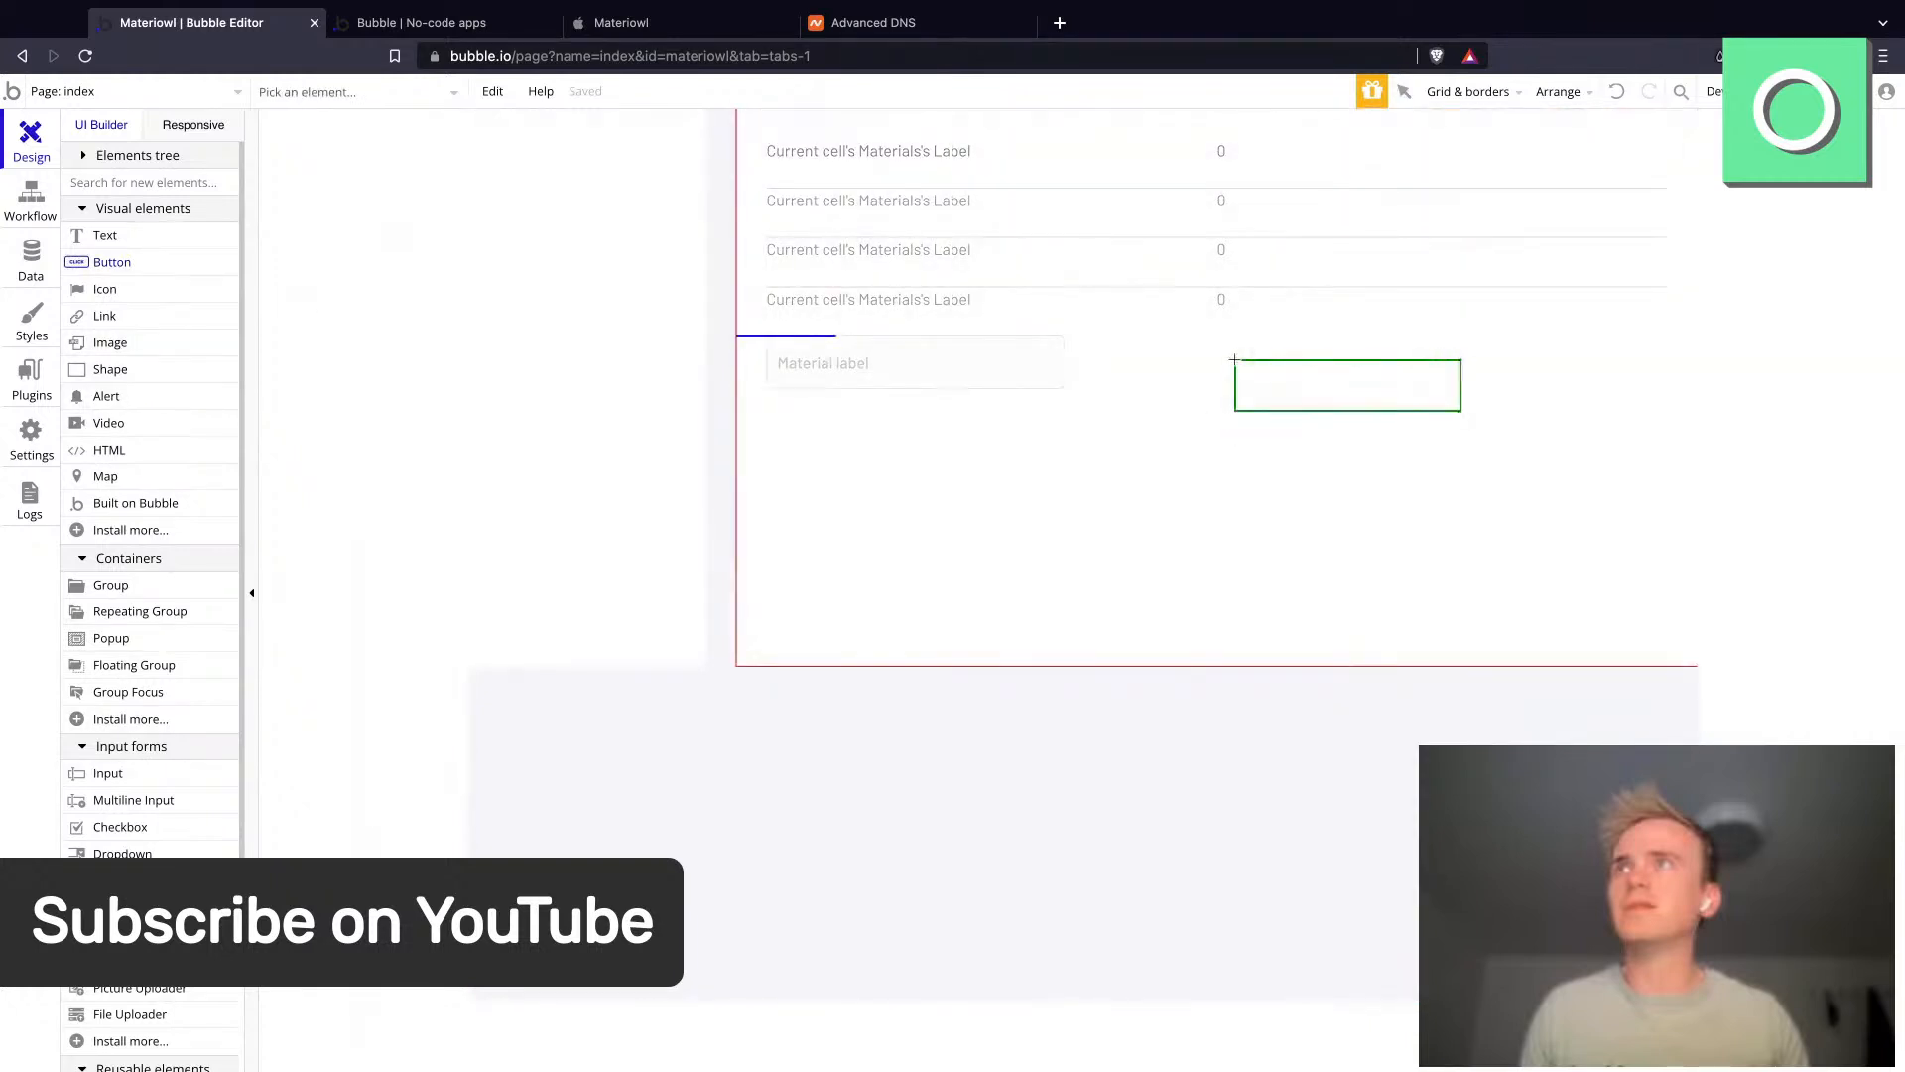
left_click(1234, 359)
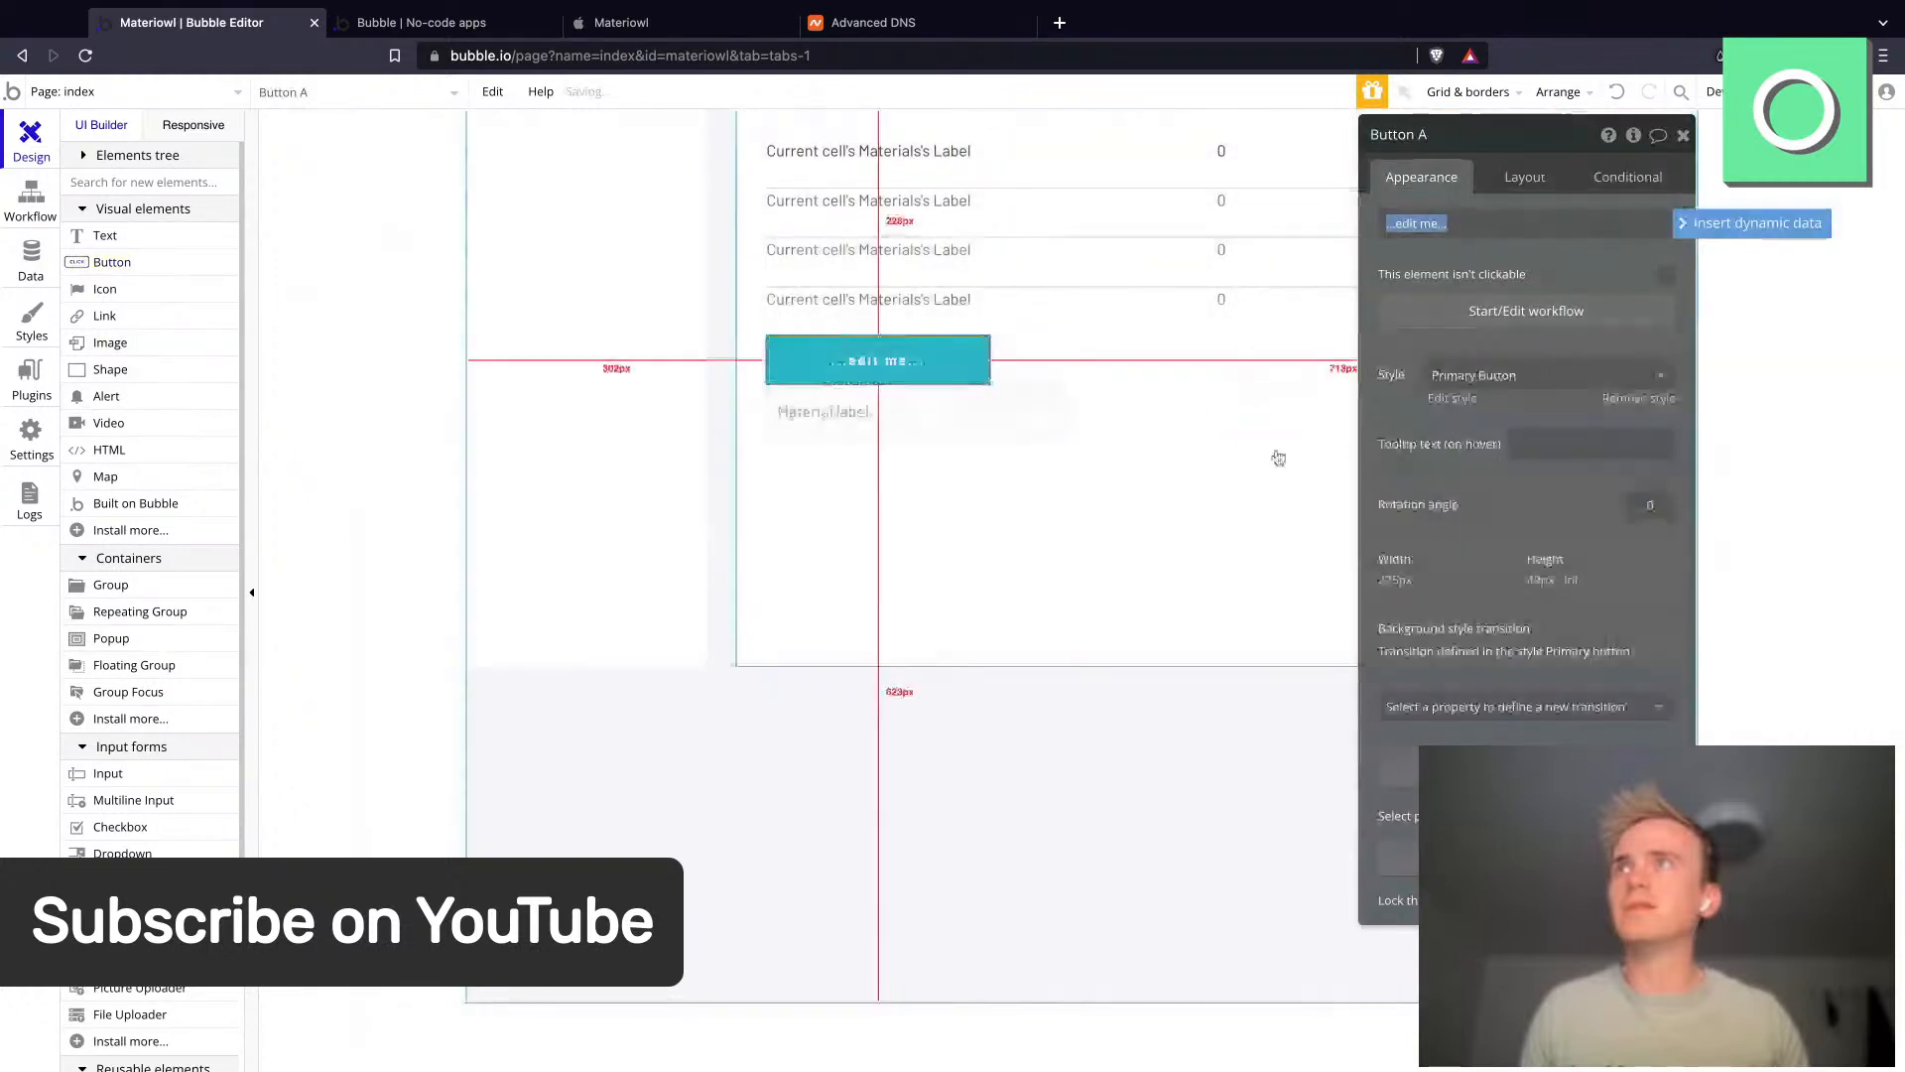
type("Create")
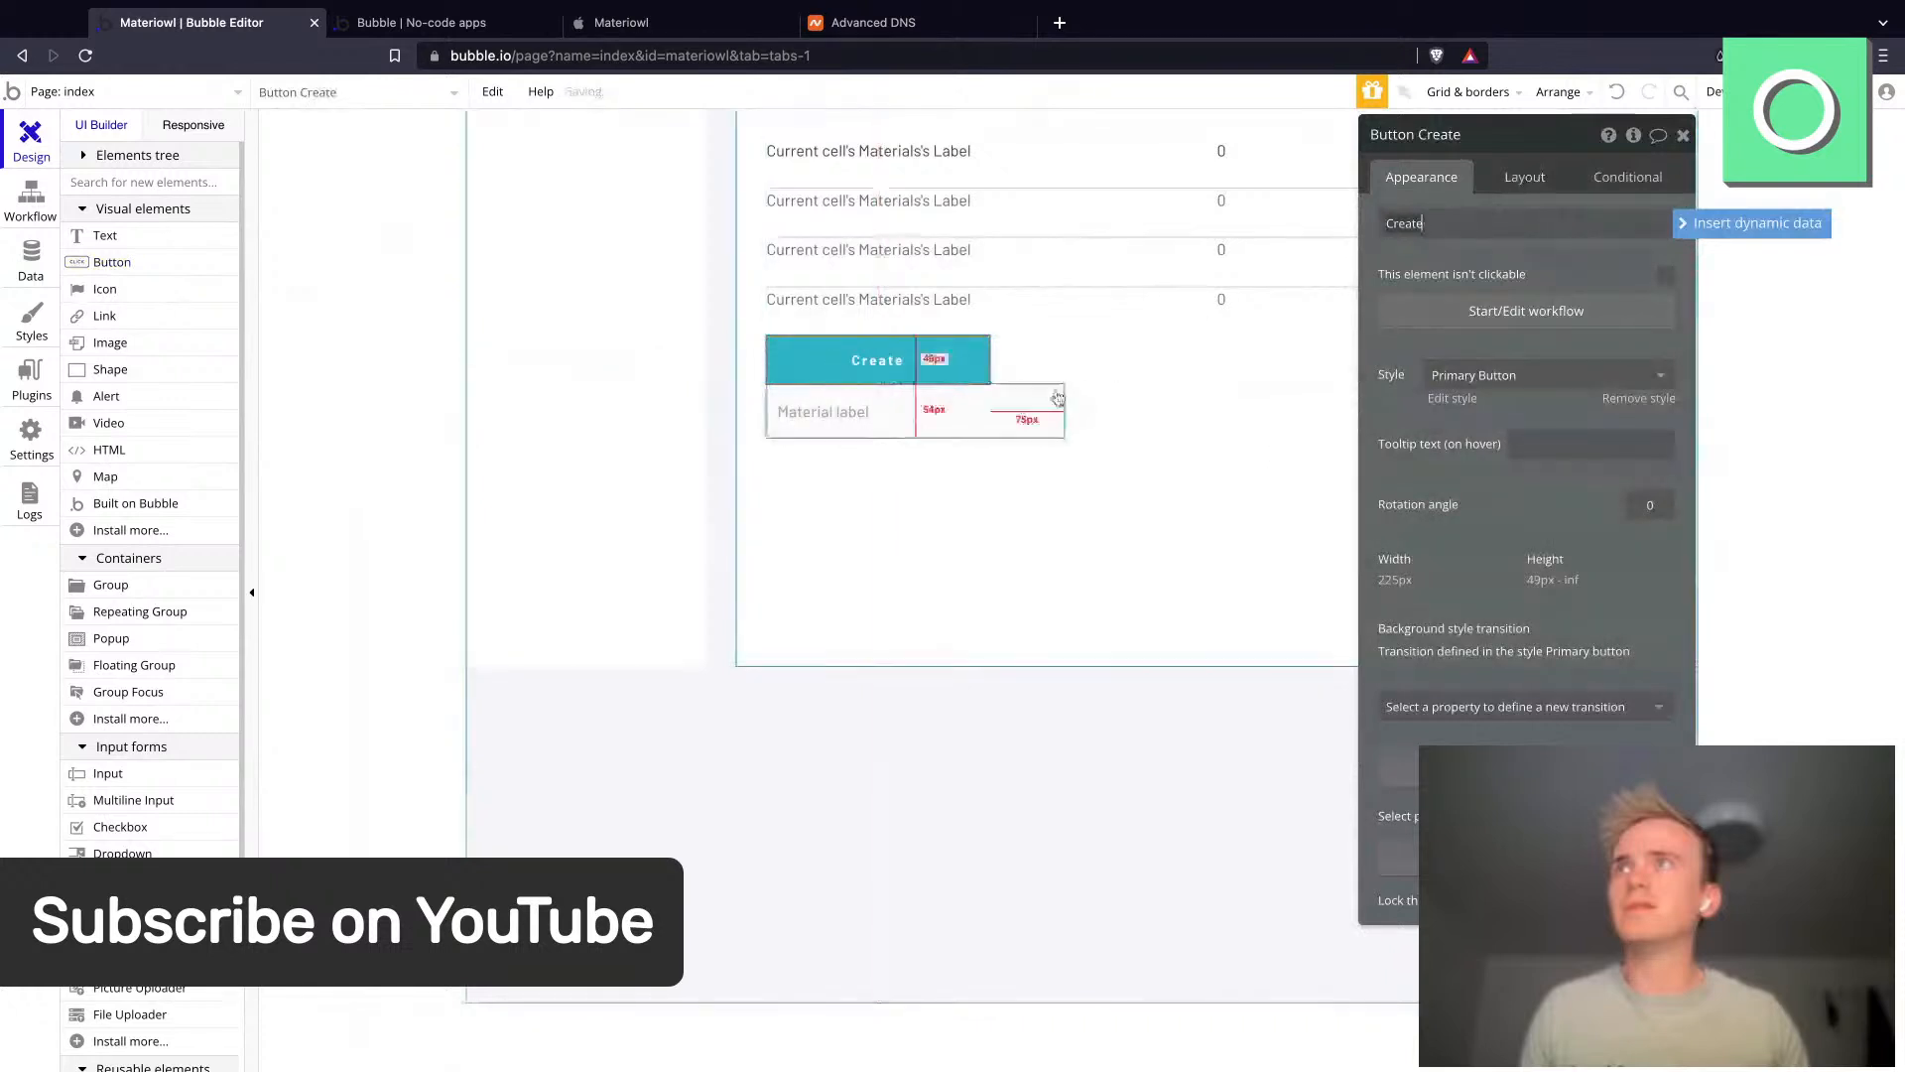
- Group the input and the Create button in a Row container
left_click(968, 427)
left_click(945, 379, "shift")
right_click(945, 378)
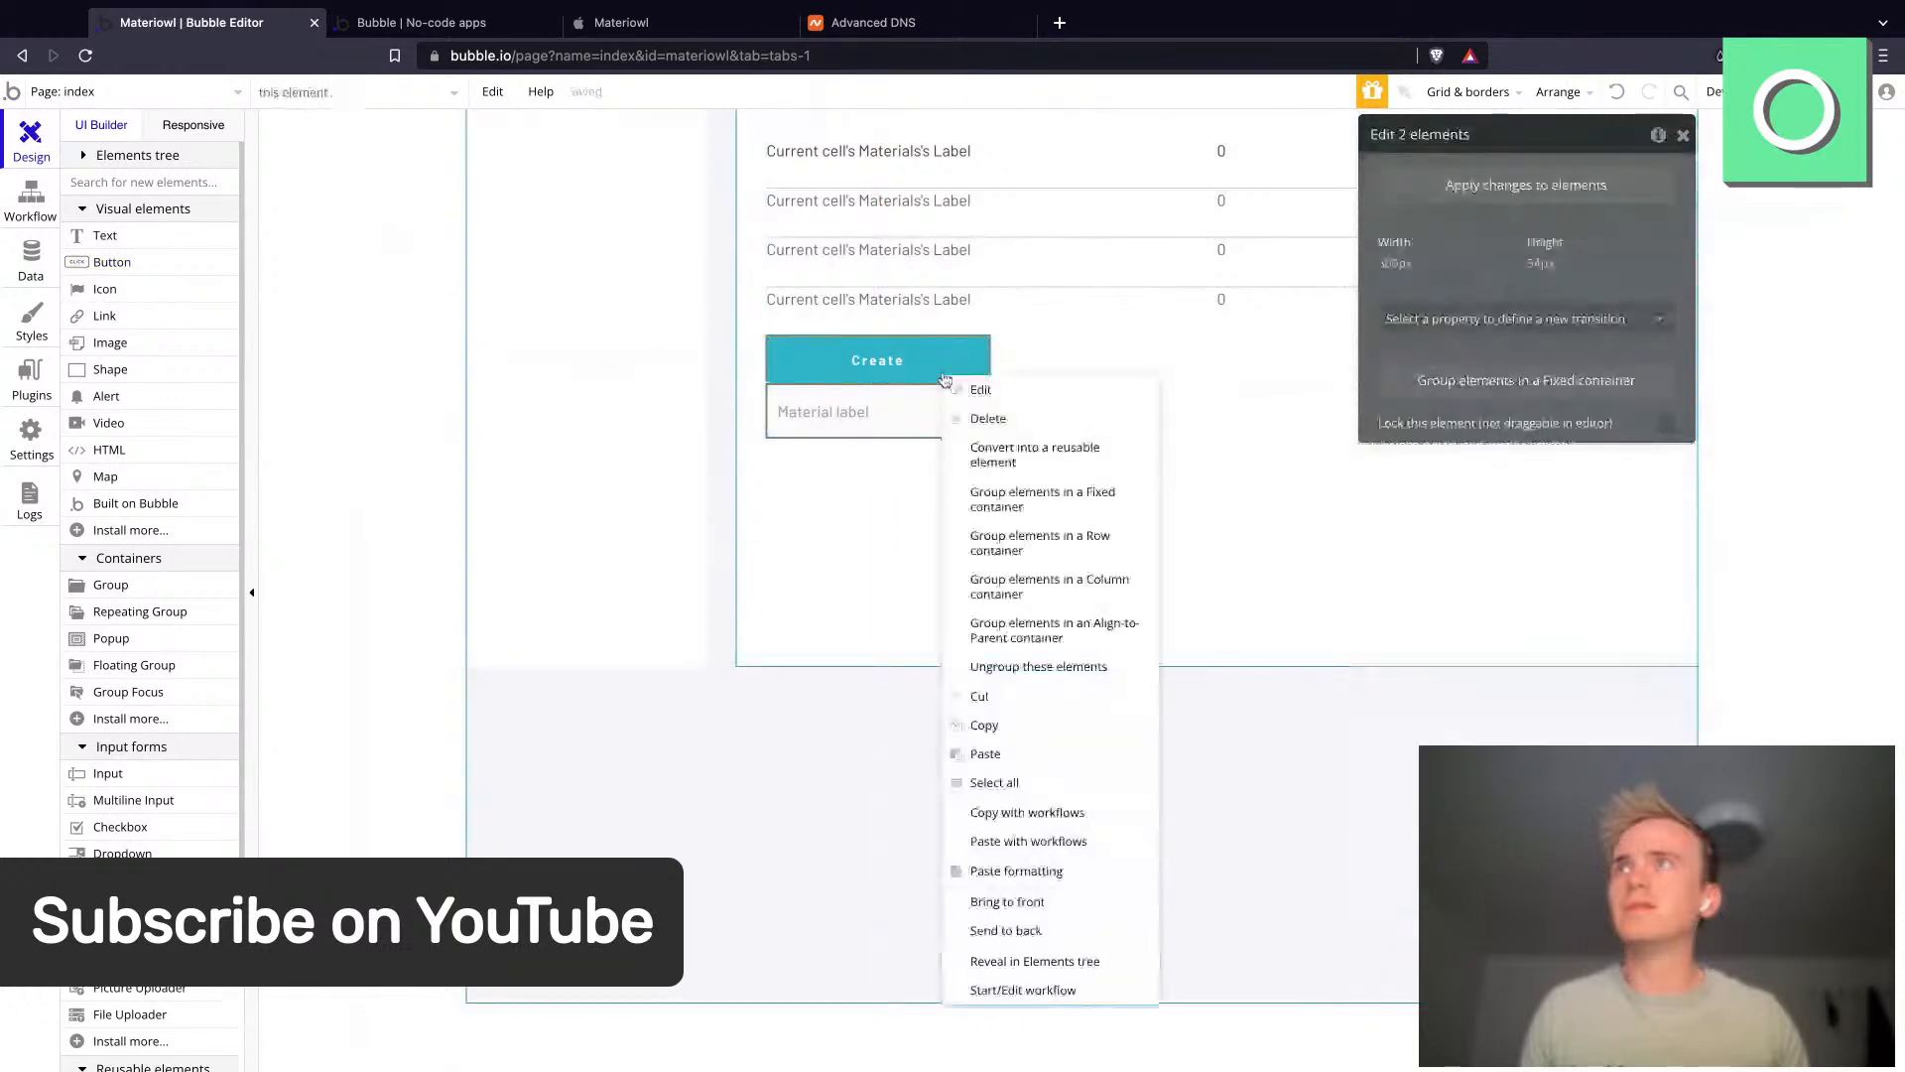
left_click(1039, 535)
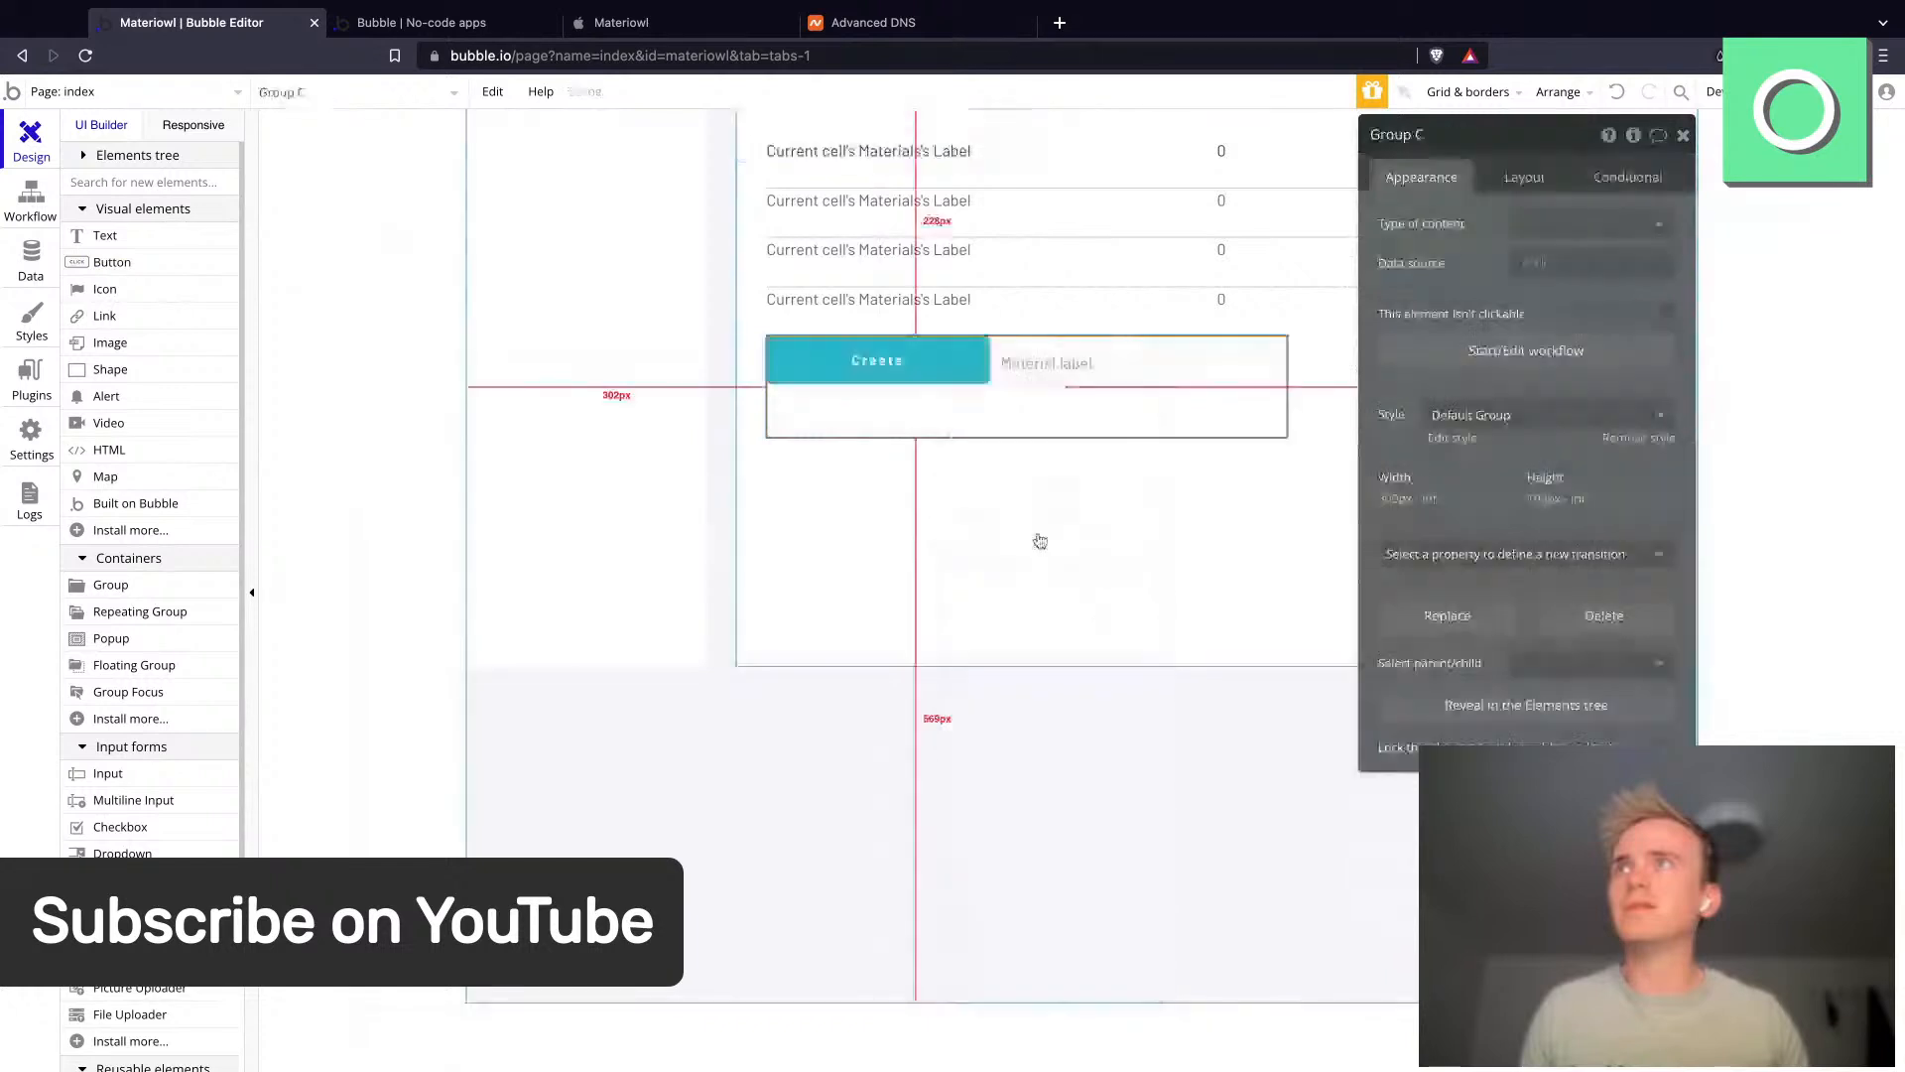
- Set the new row group's minimum height to 0 px
left_click(1524, 179)
double_click(1473, 697)
type("0")
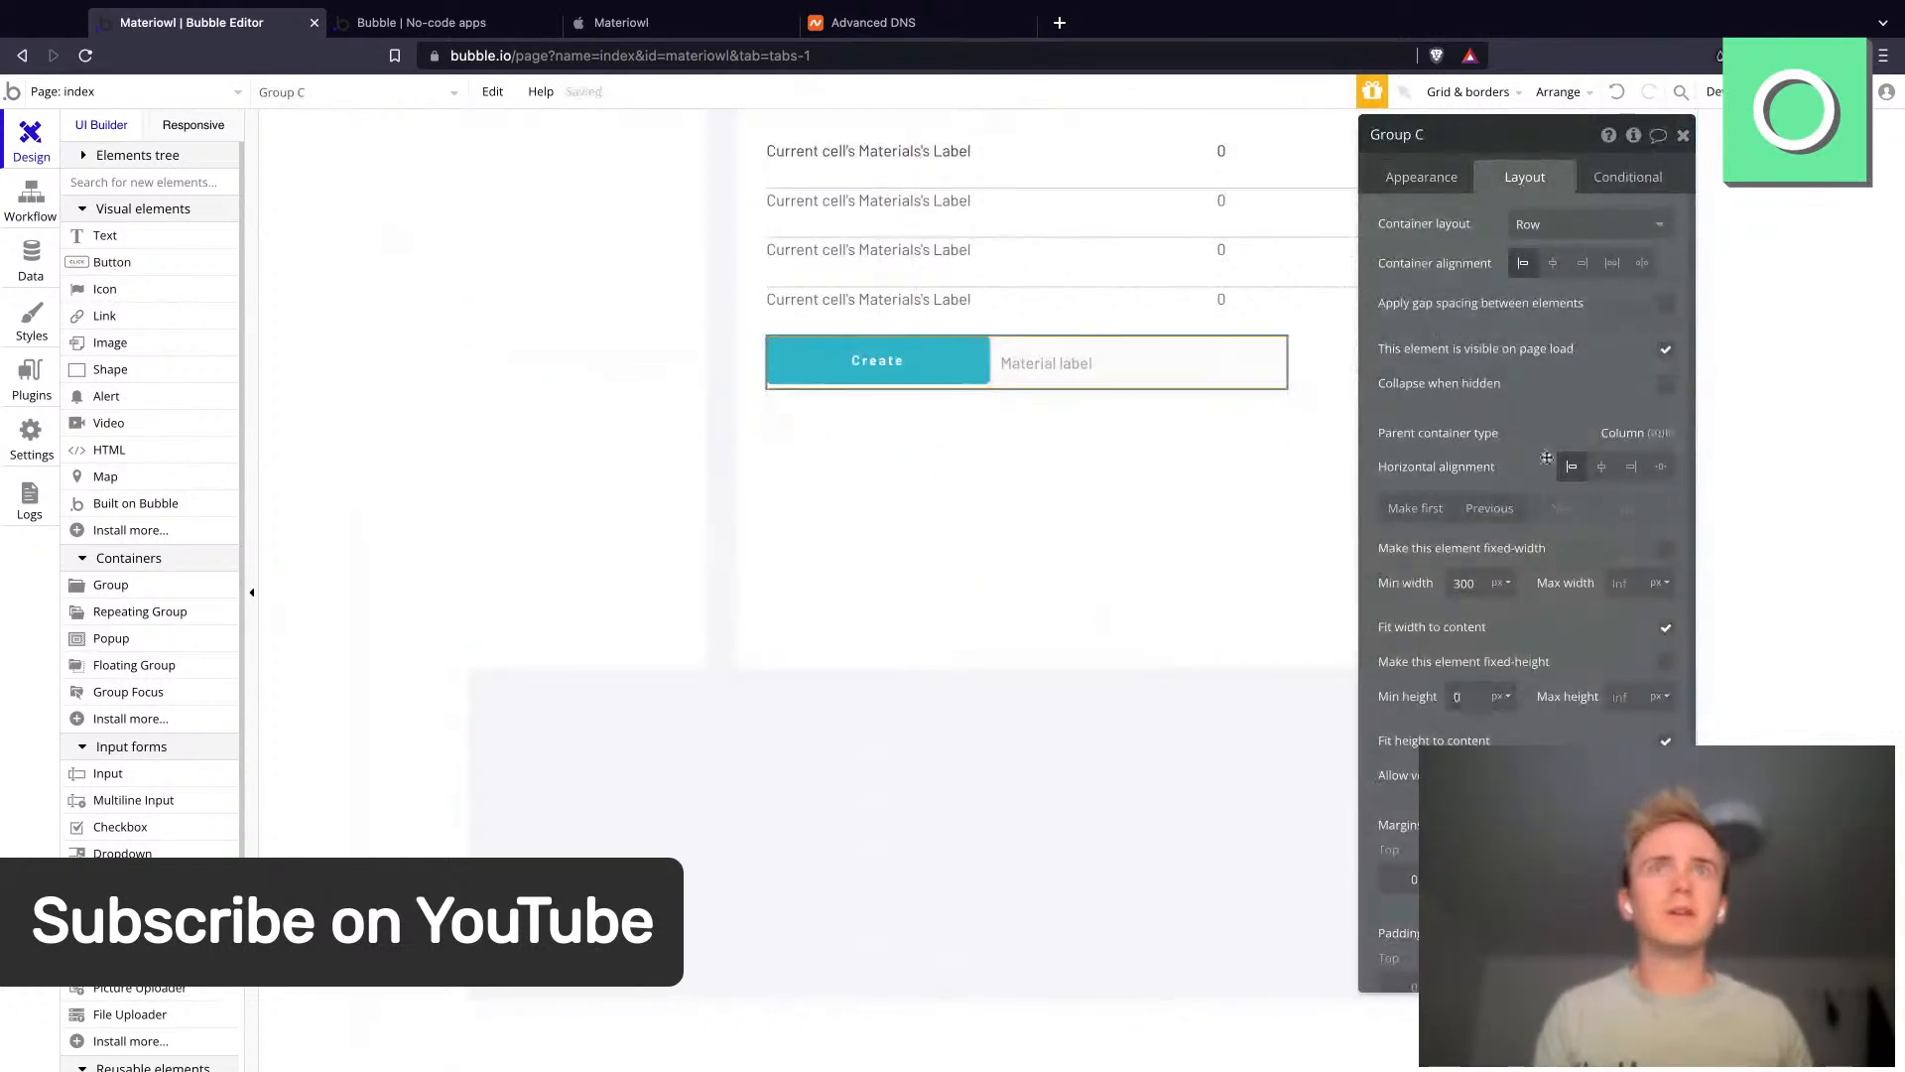
- Make the Create button fixed-height at 54 px
left_click(1068, 367)
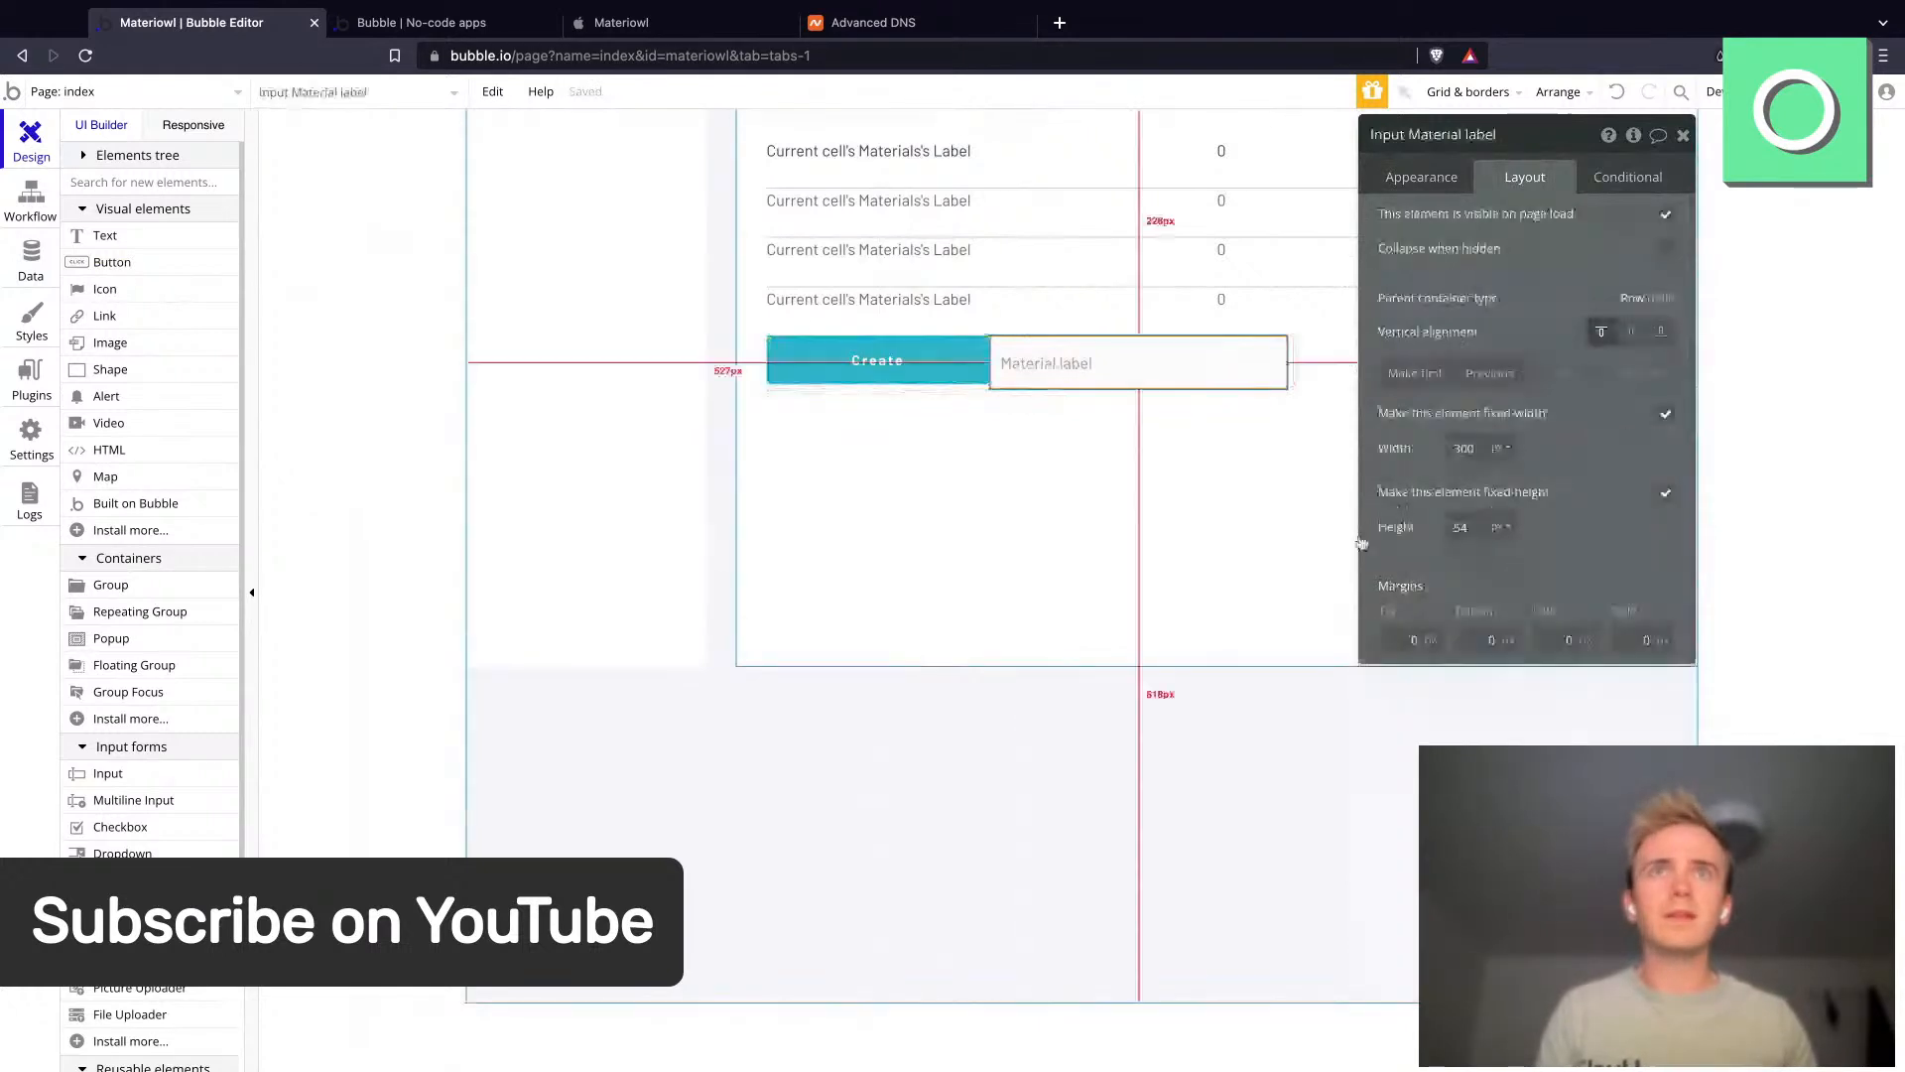
left_click(937, 373)
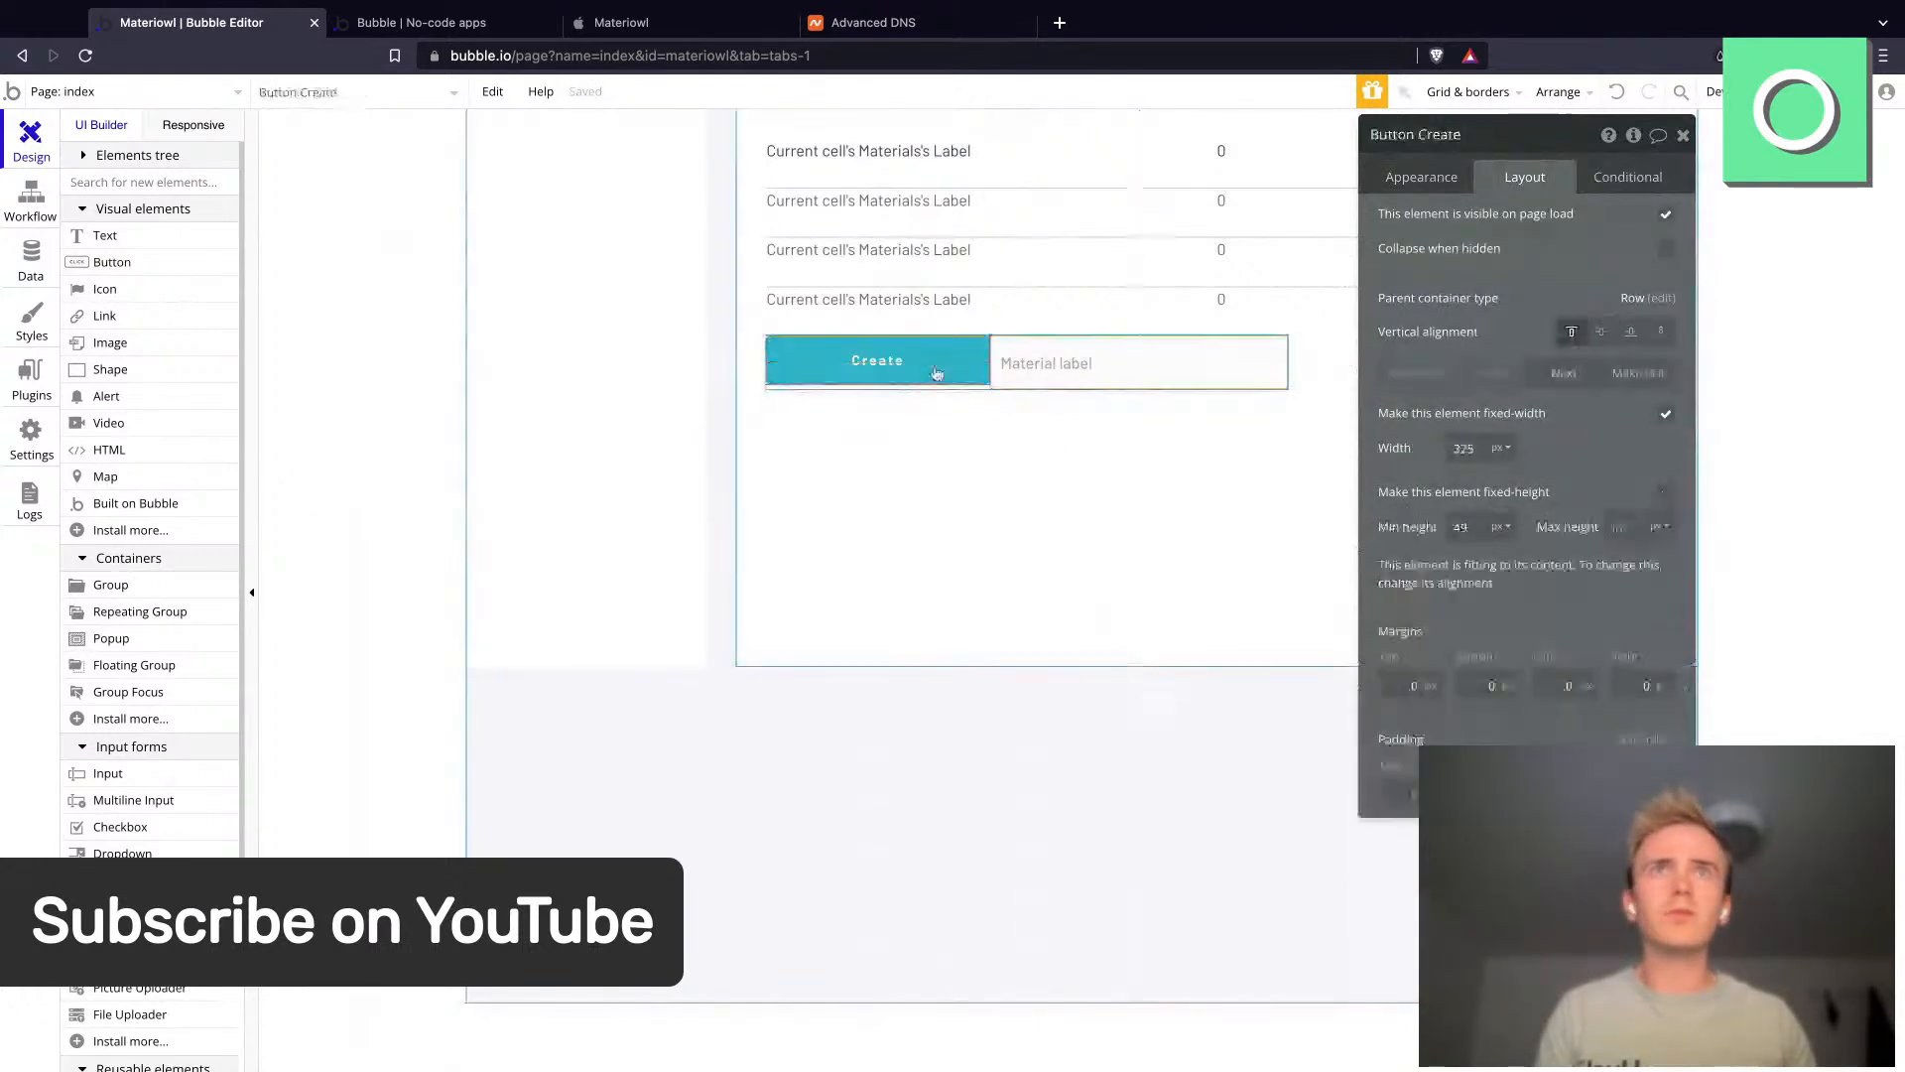
left_click(1665, 493)
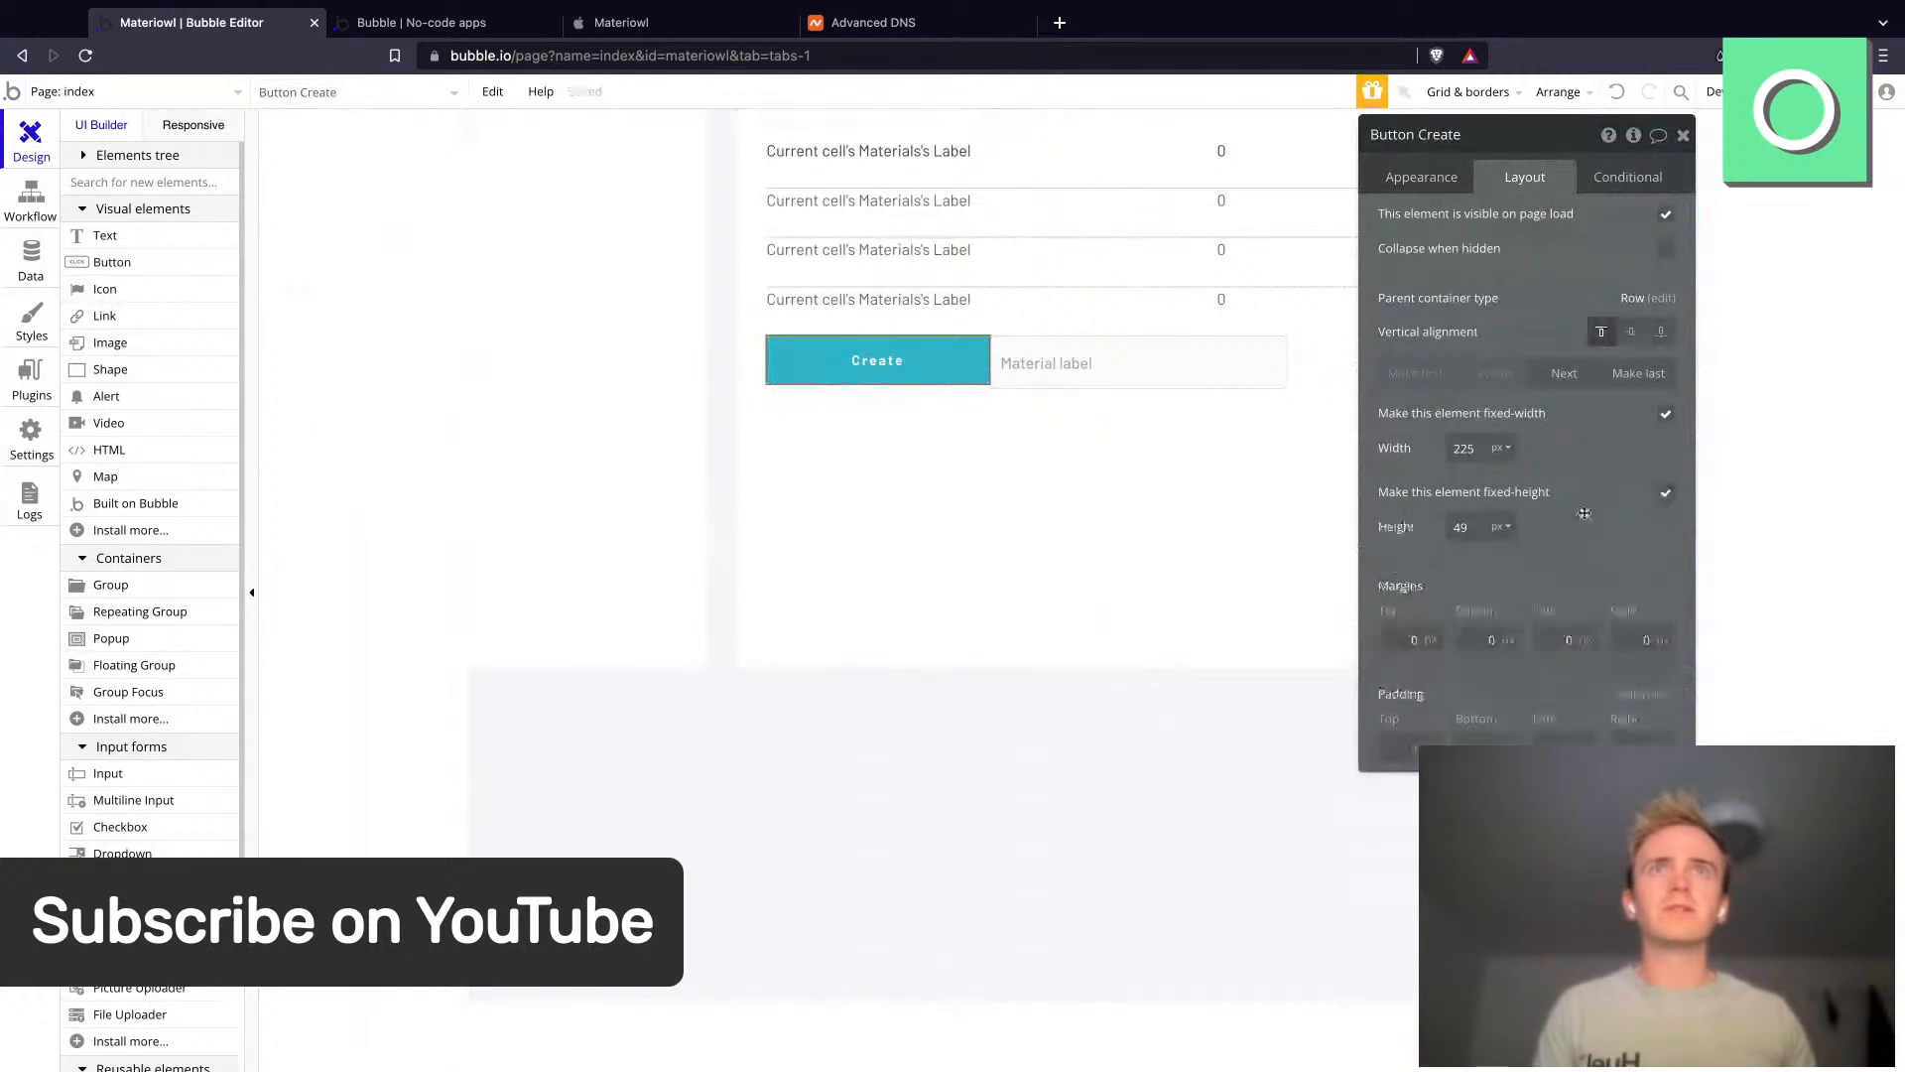
double_click(1461, 528)
type("54")
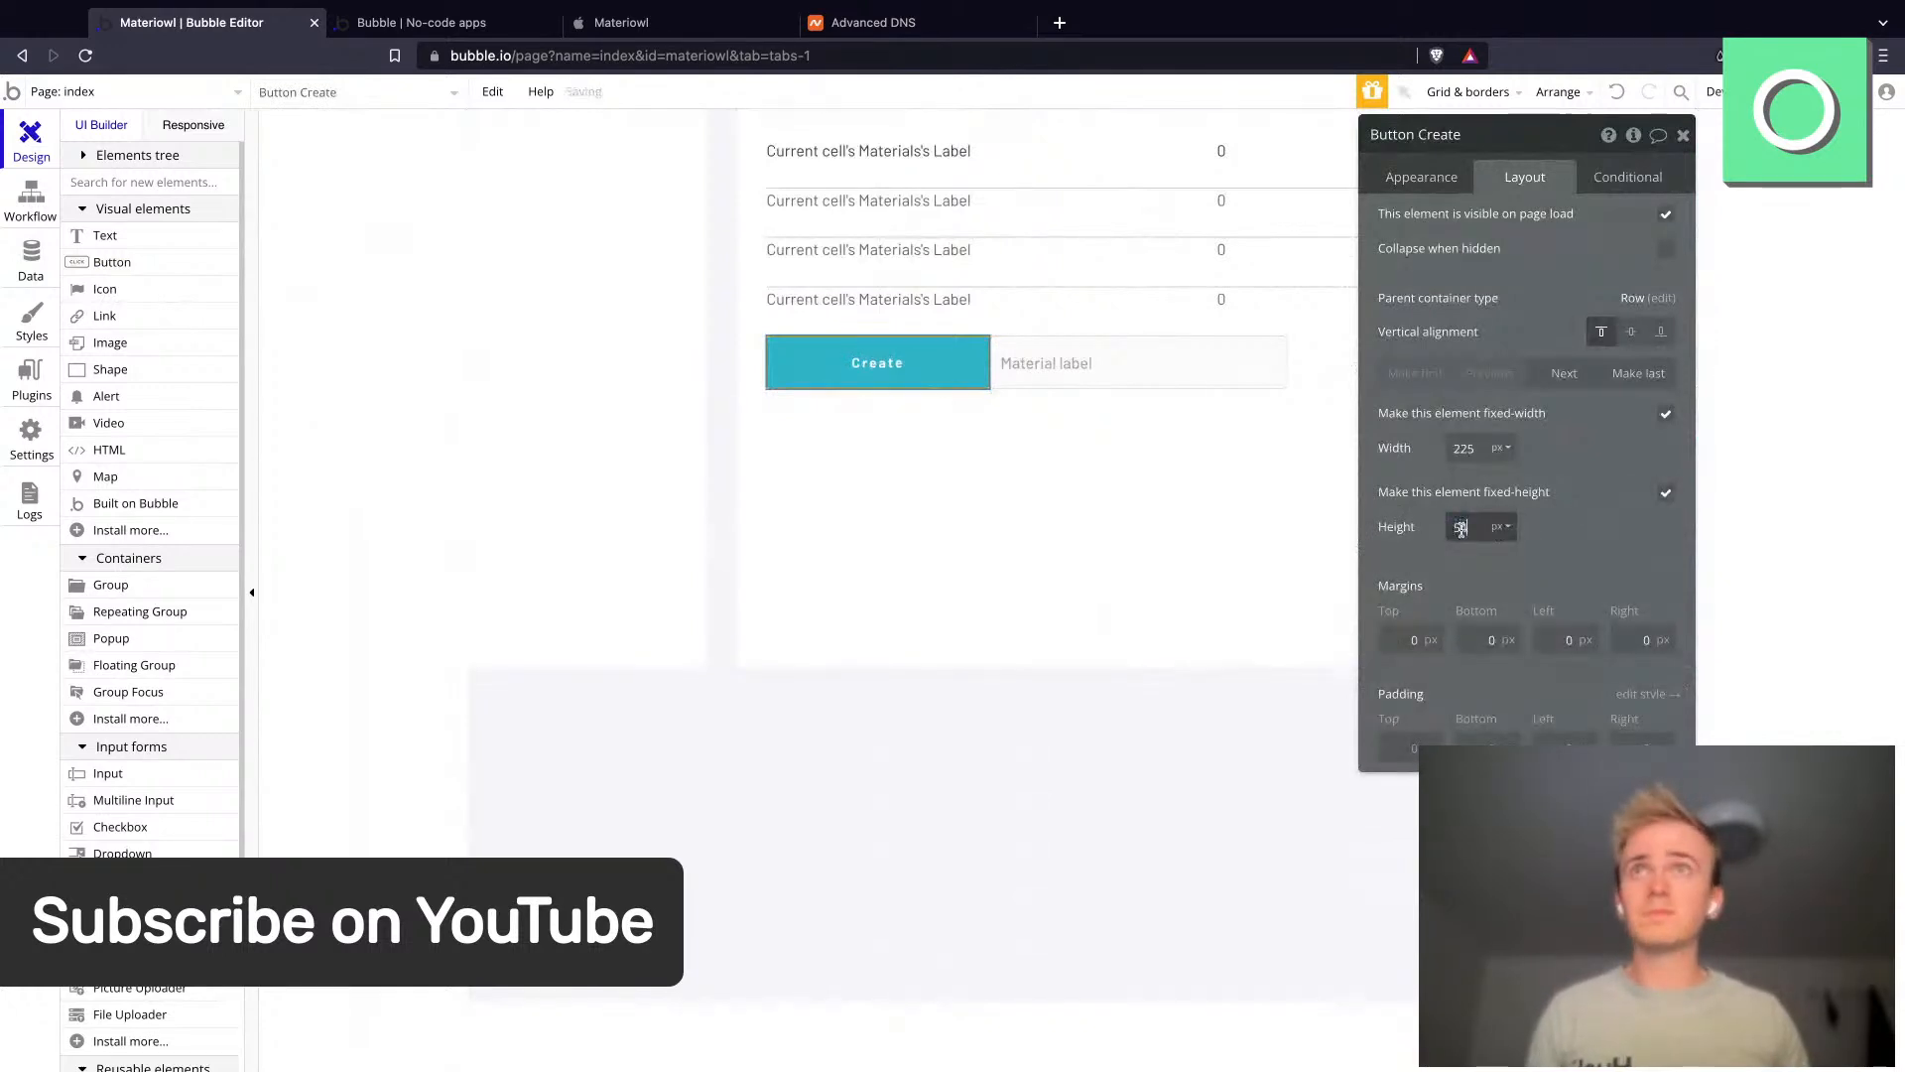
- Move the Create button to the last position in the row
left_click(1648, 375)
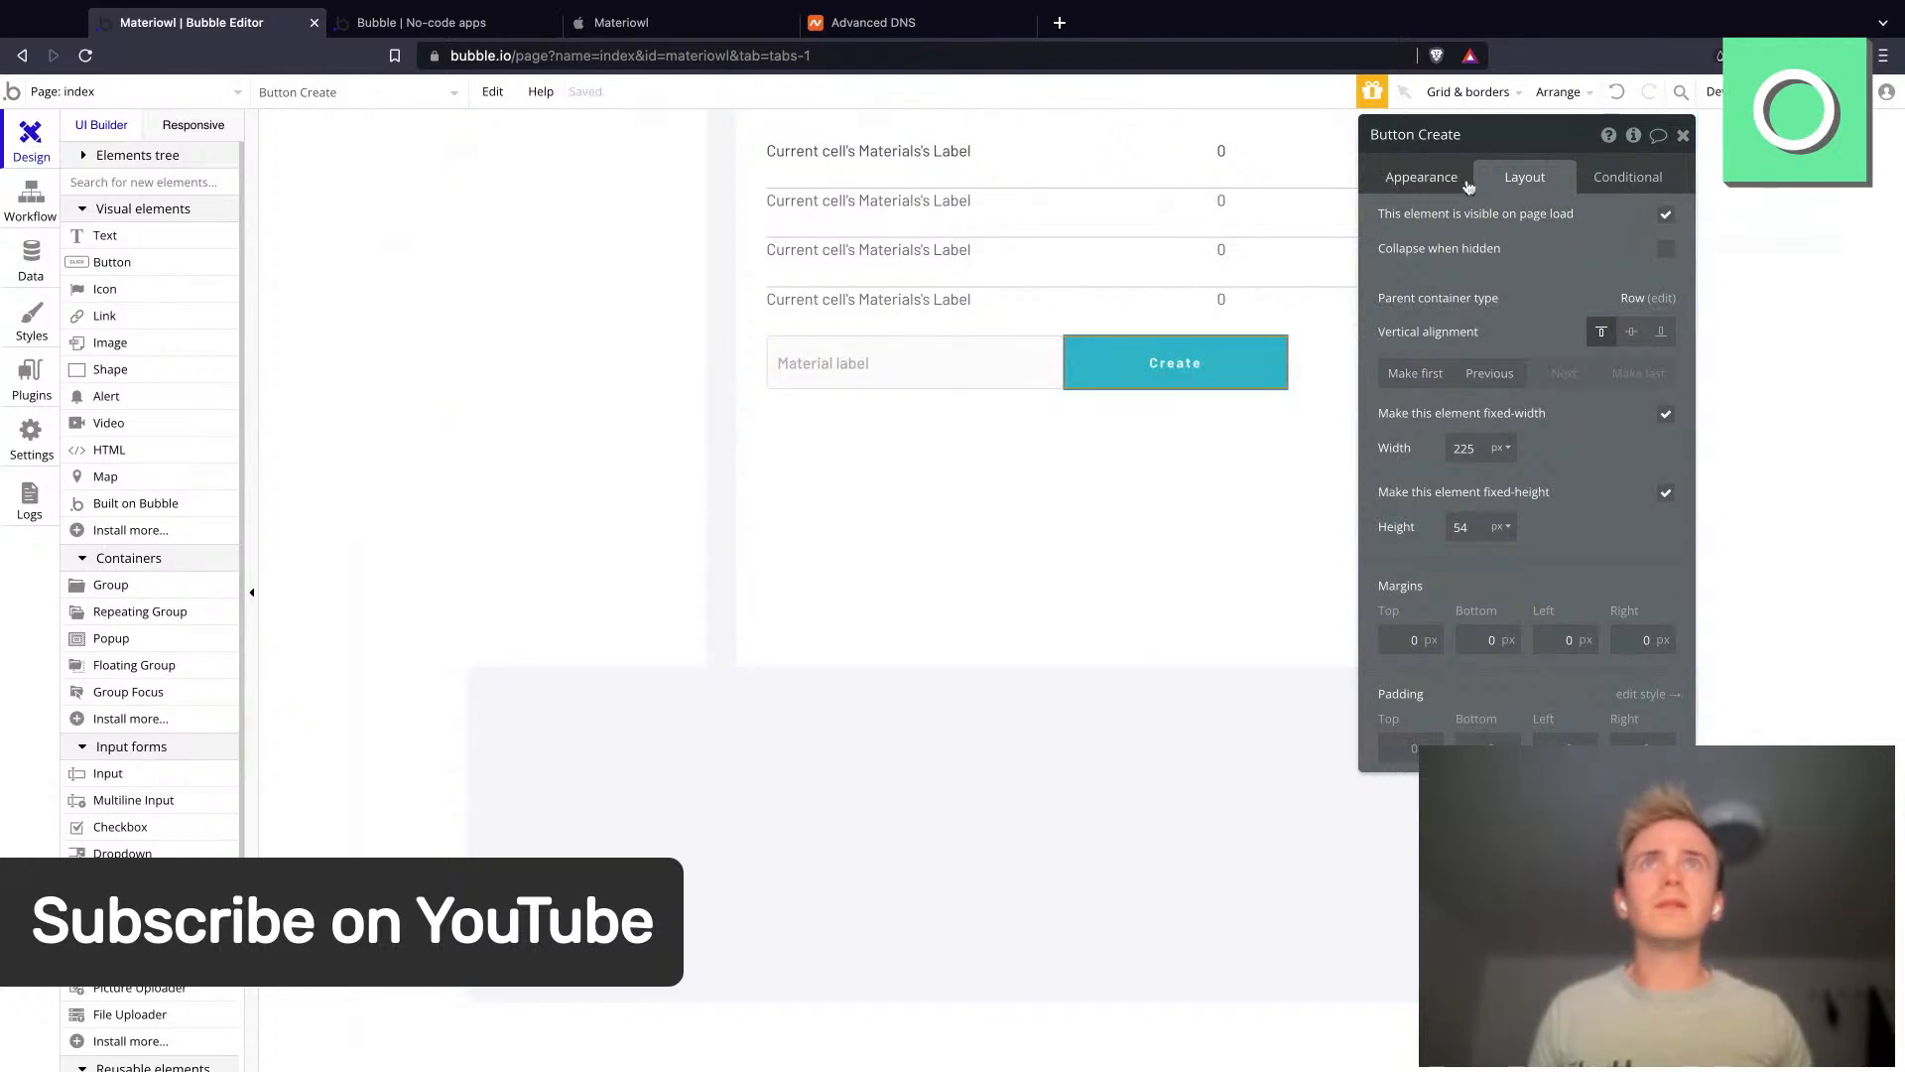
left_click(1463, 185)
left_click(137, 156)
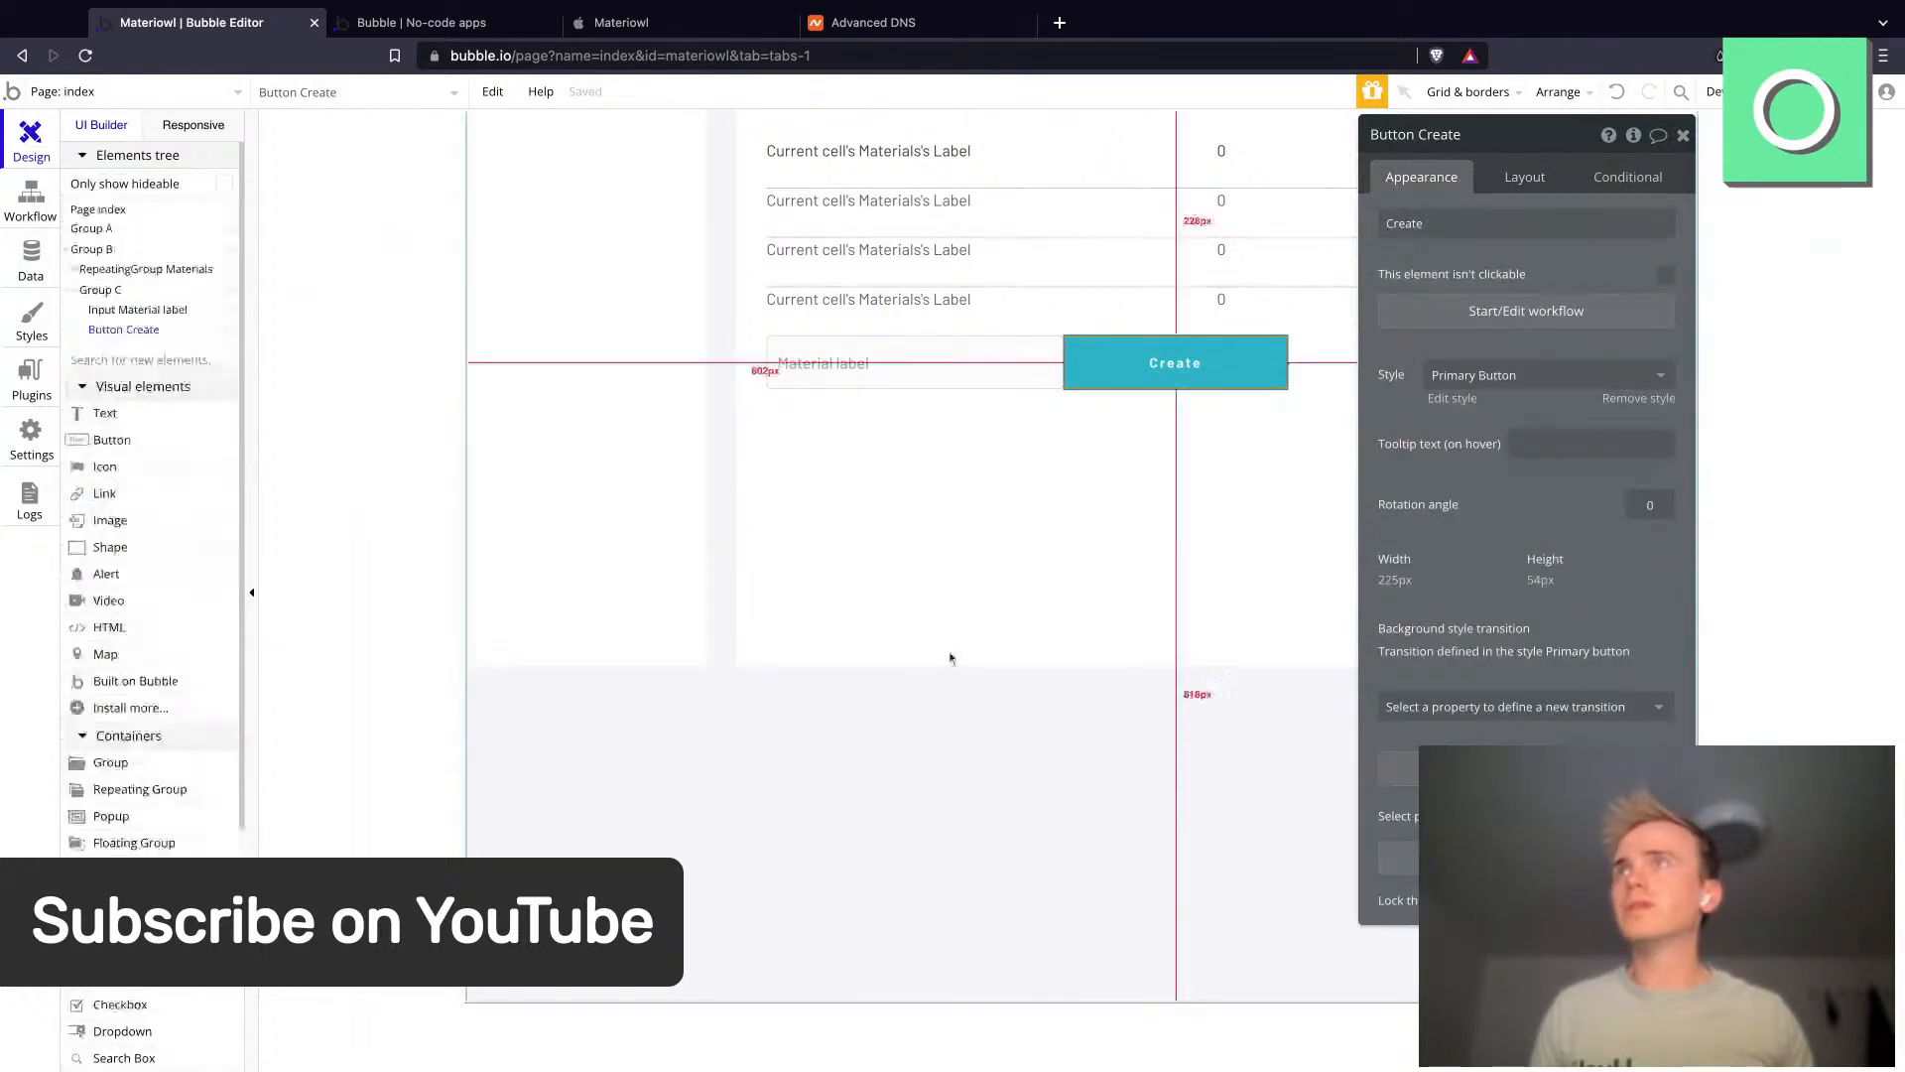
- Make Group C fixed-width and switch its width unit to %
left_click(99, 291)
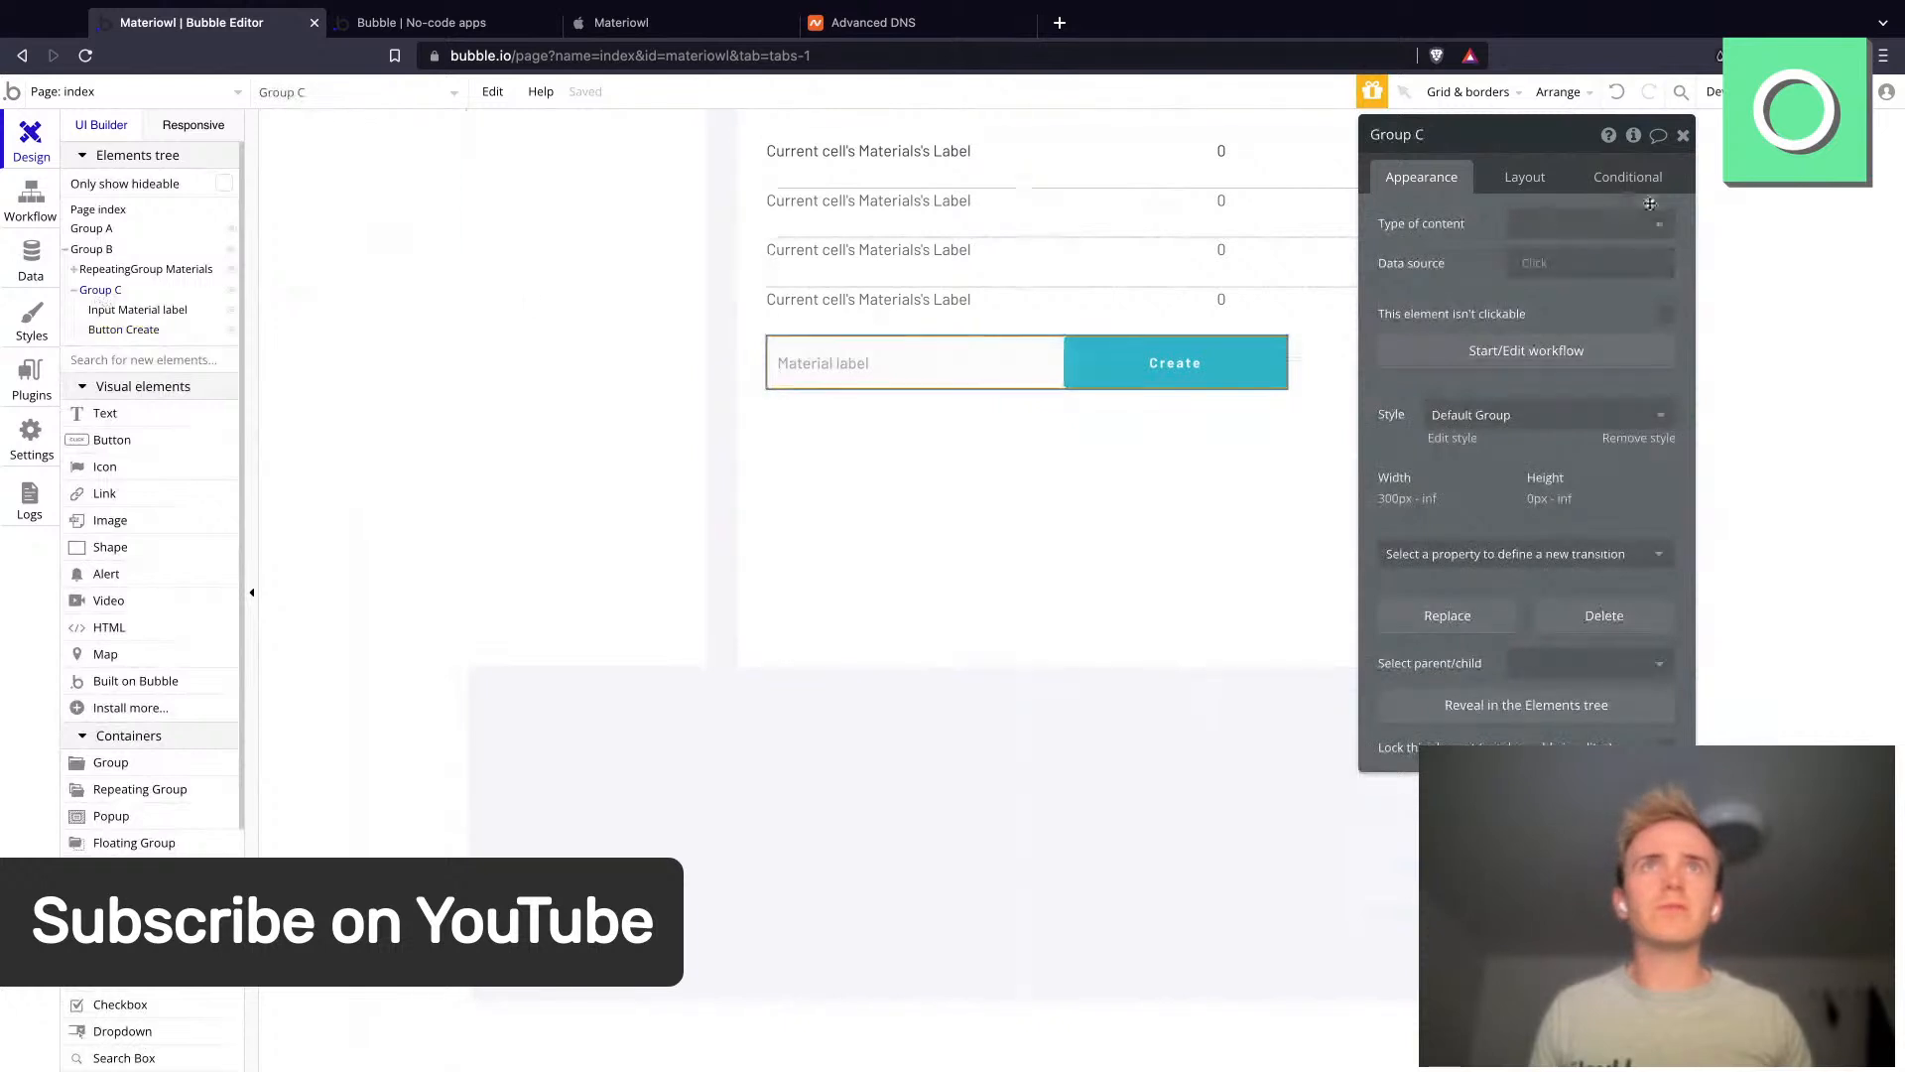
left_click(1509, 177)
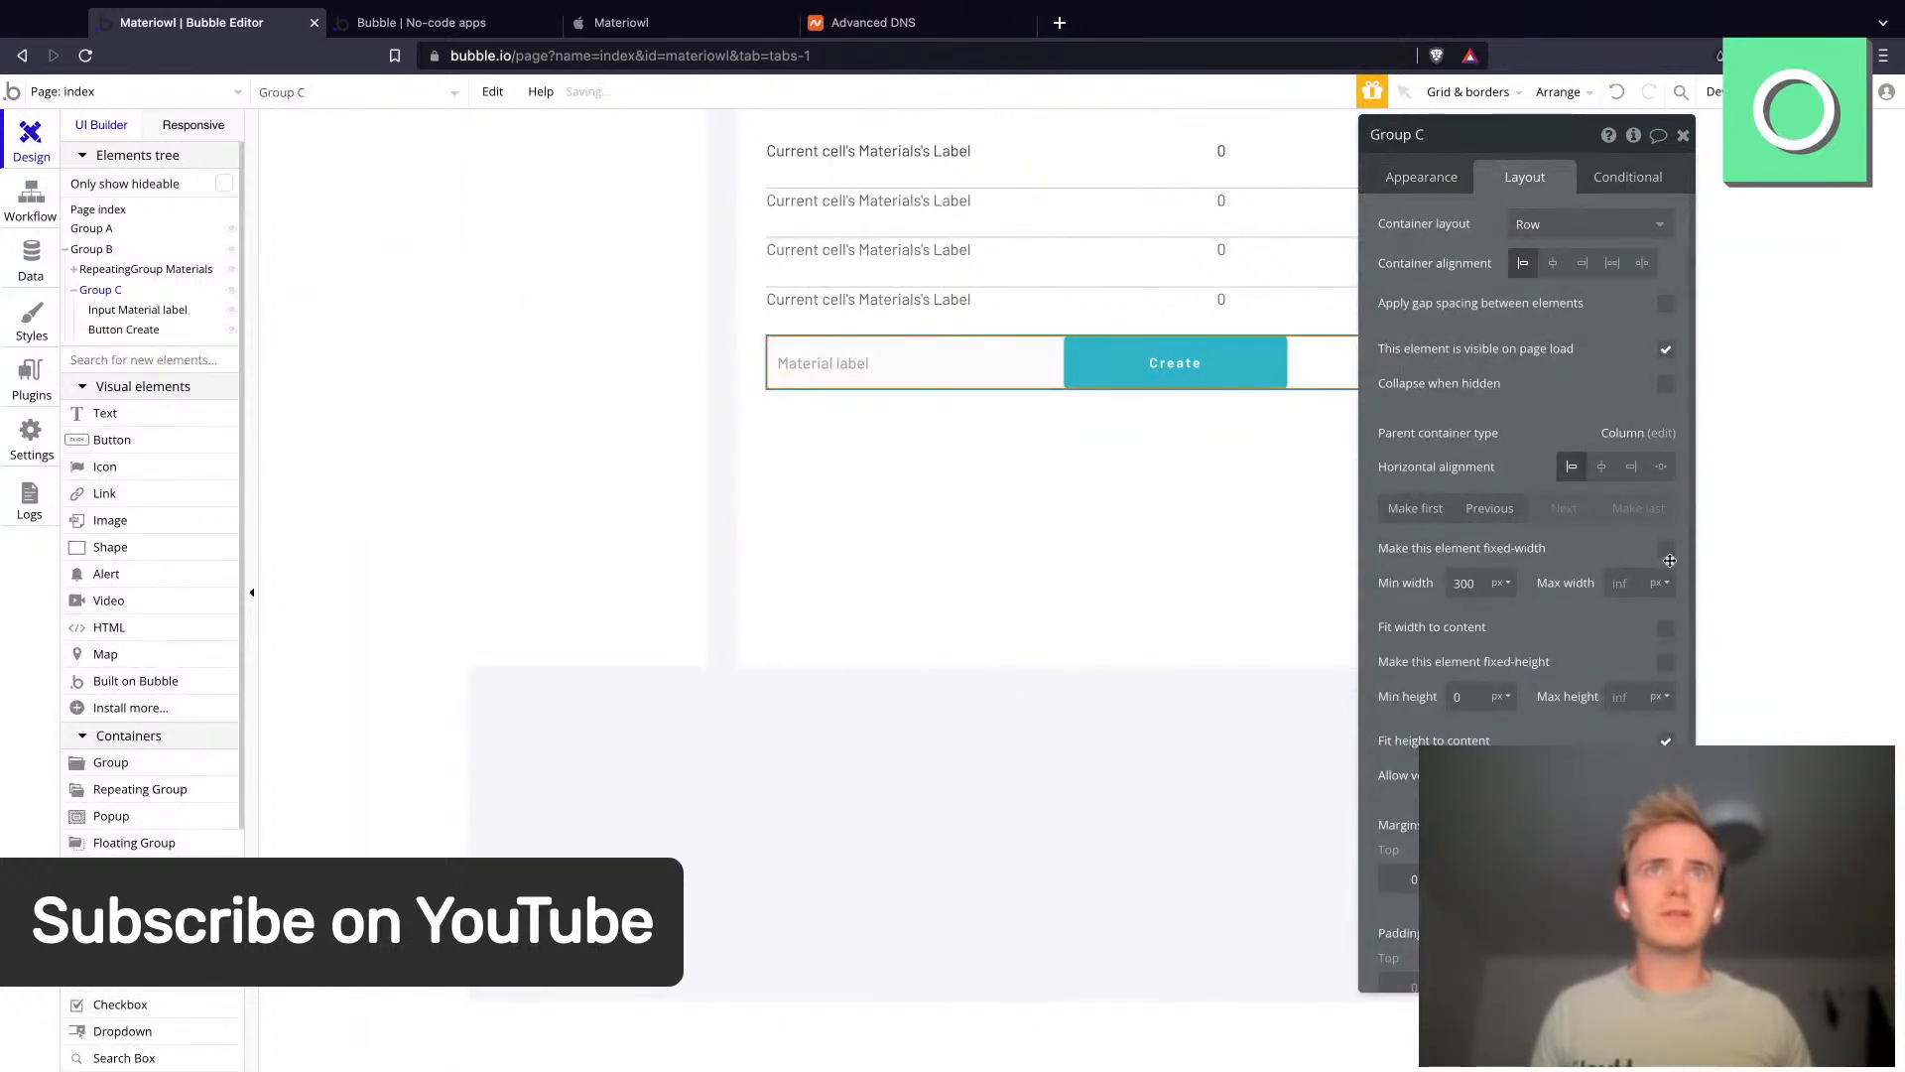
left_click(1665, 549)
left_click(1498, 585)
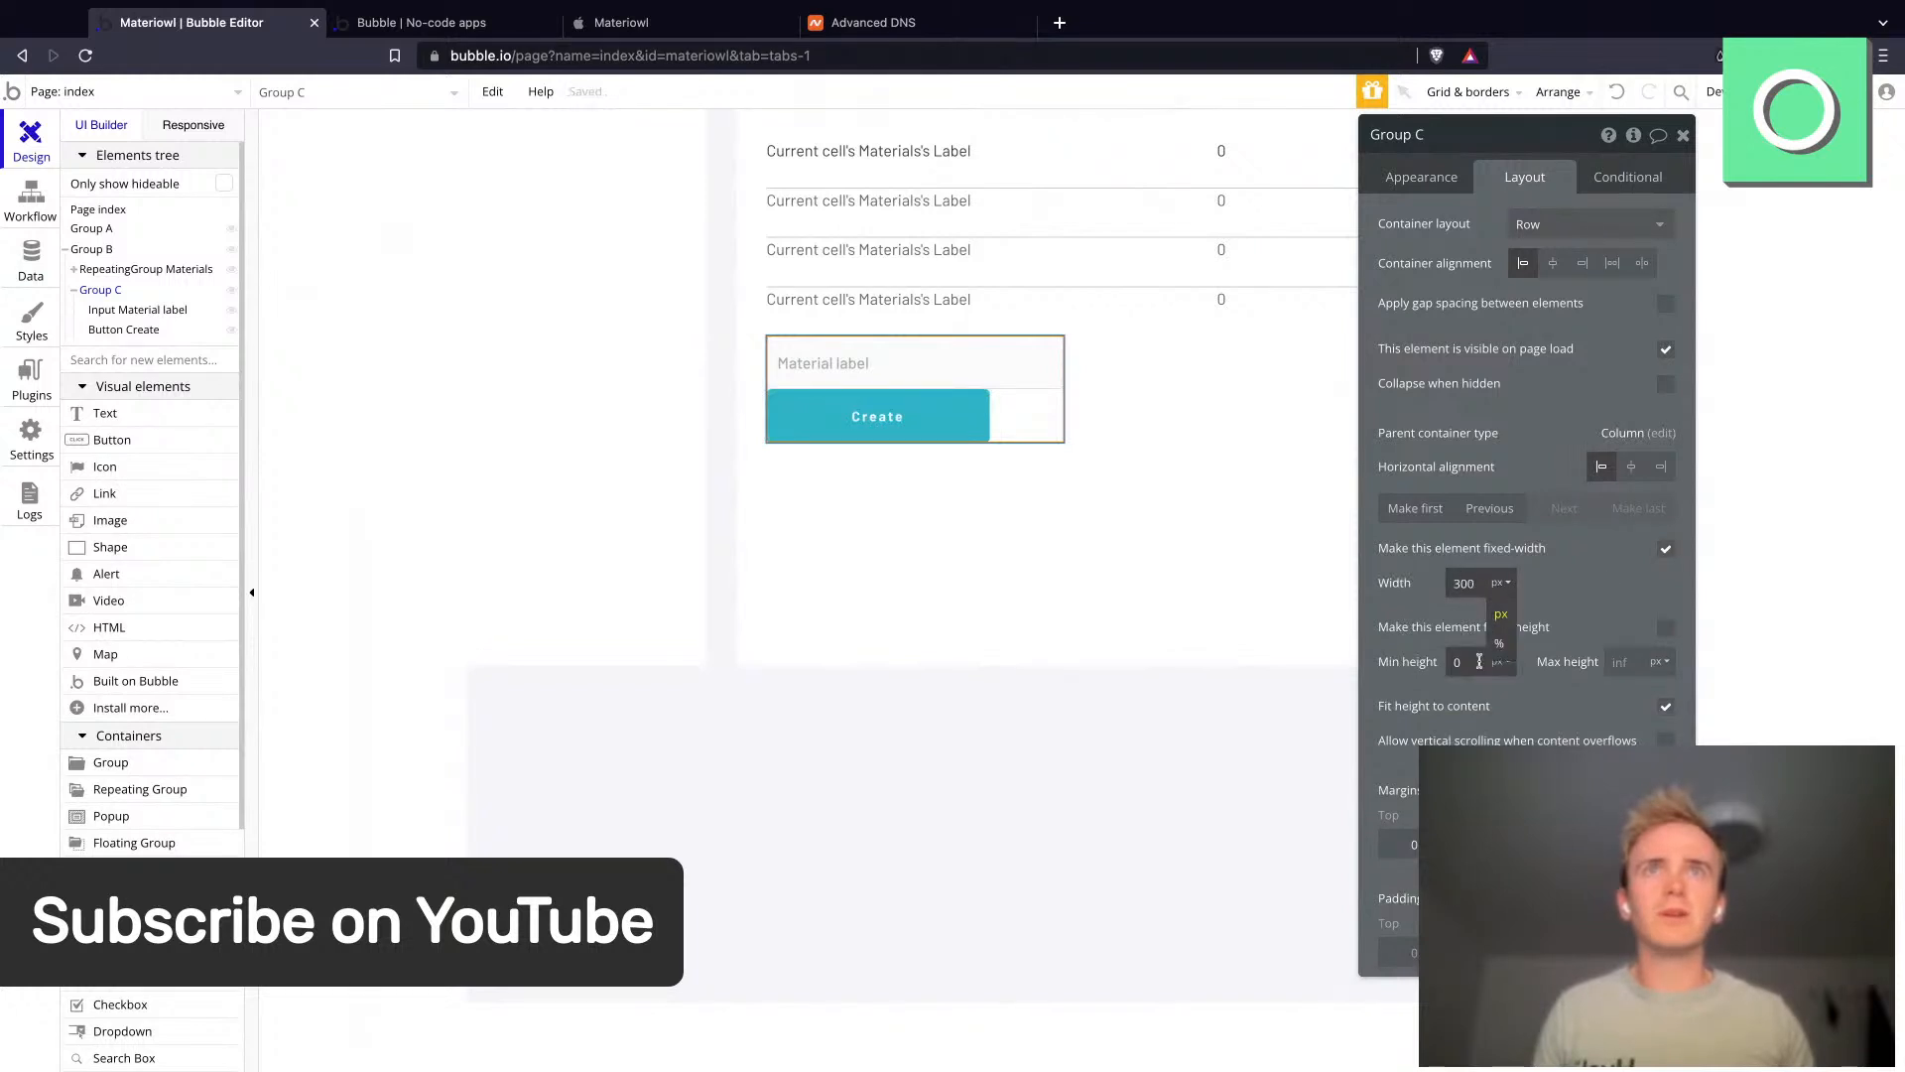
left_click(1500, 661)
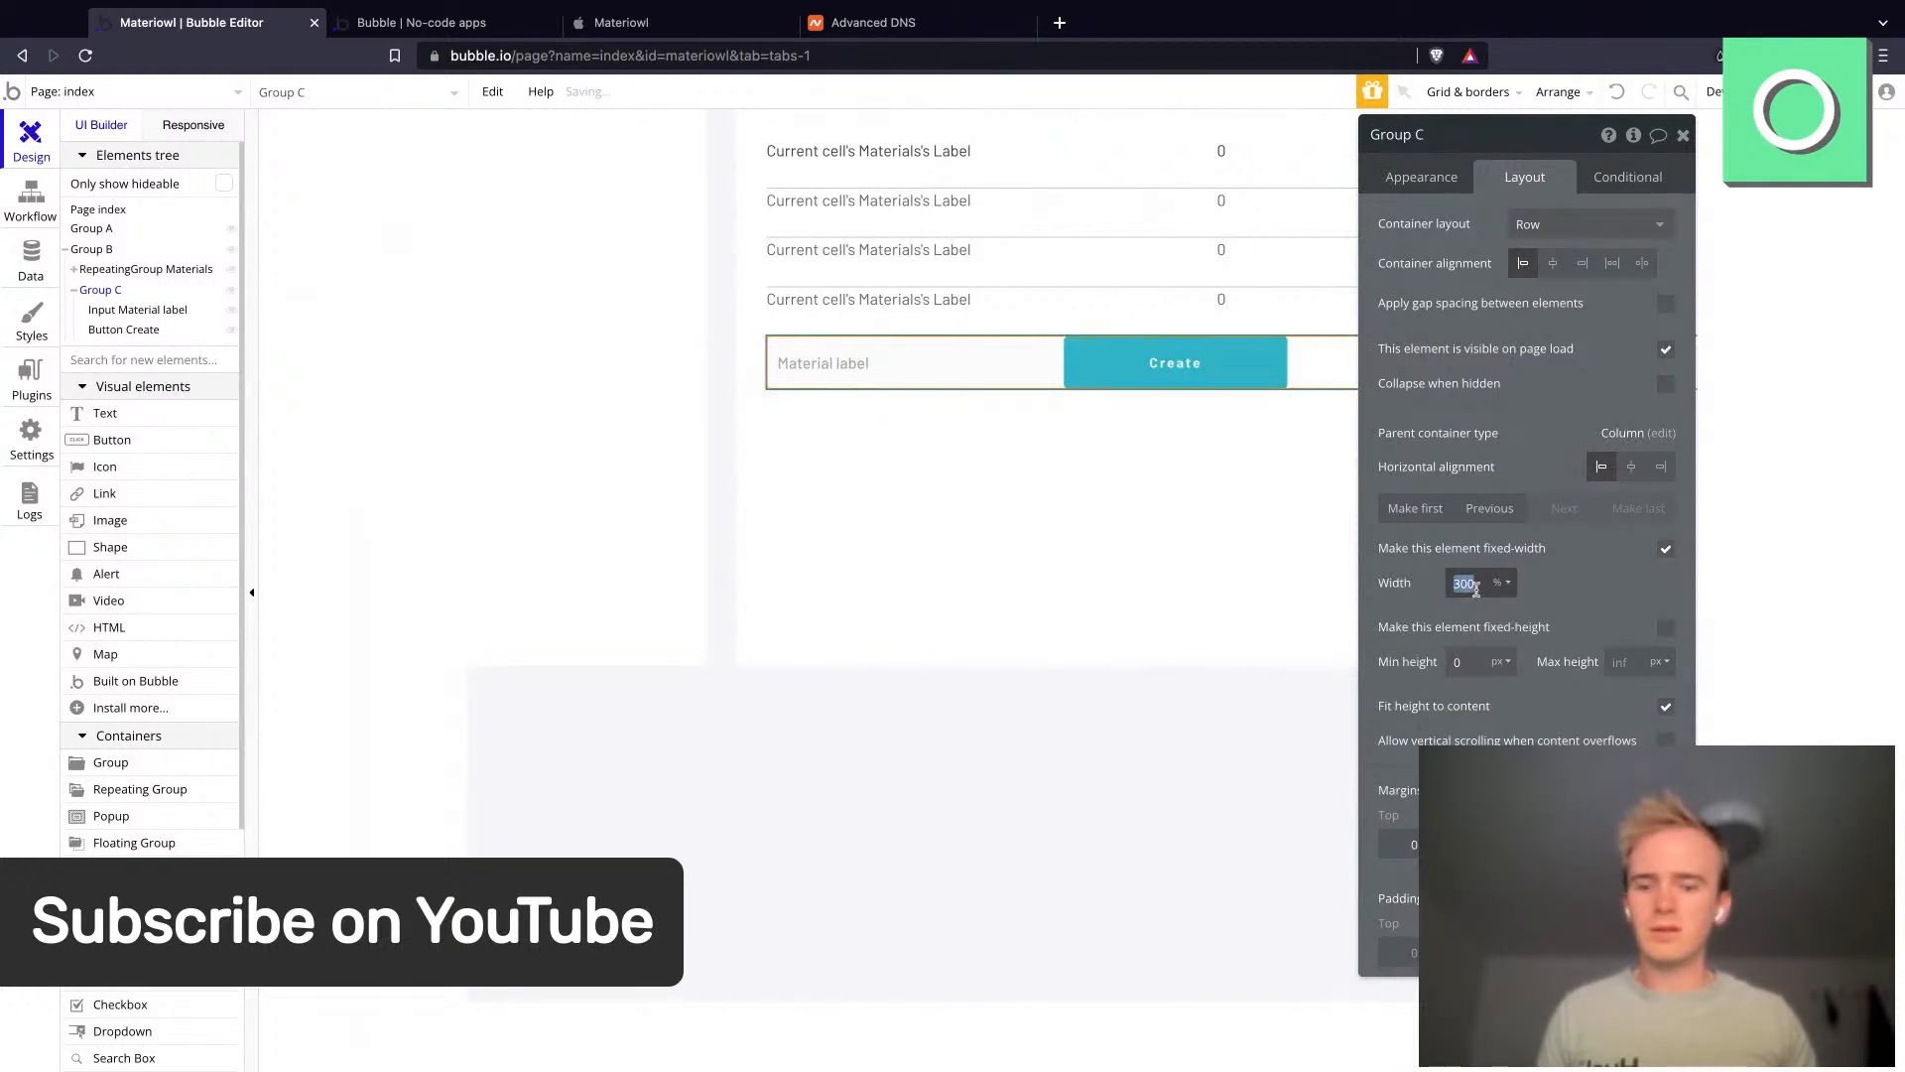
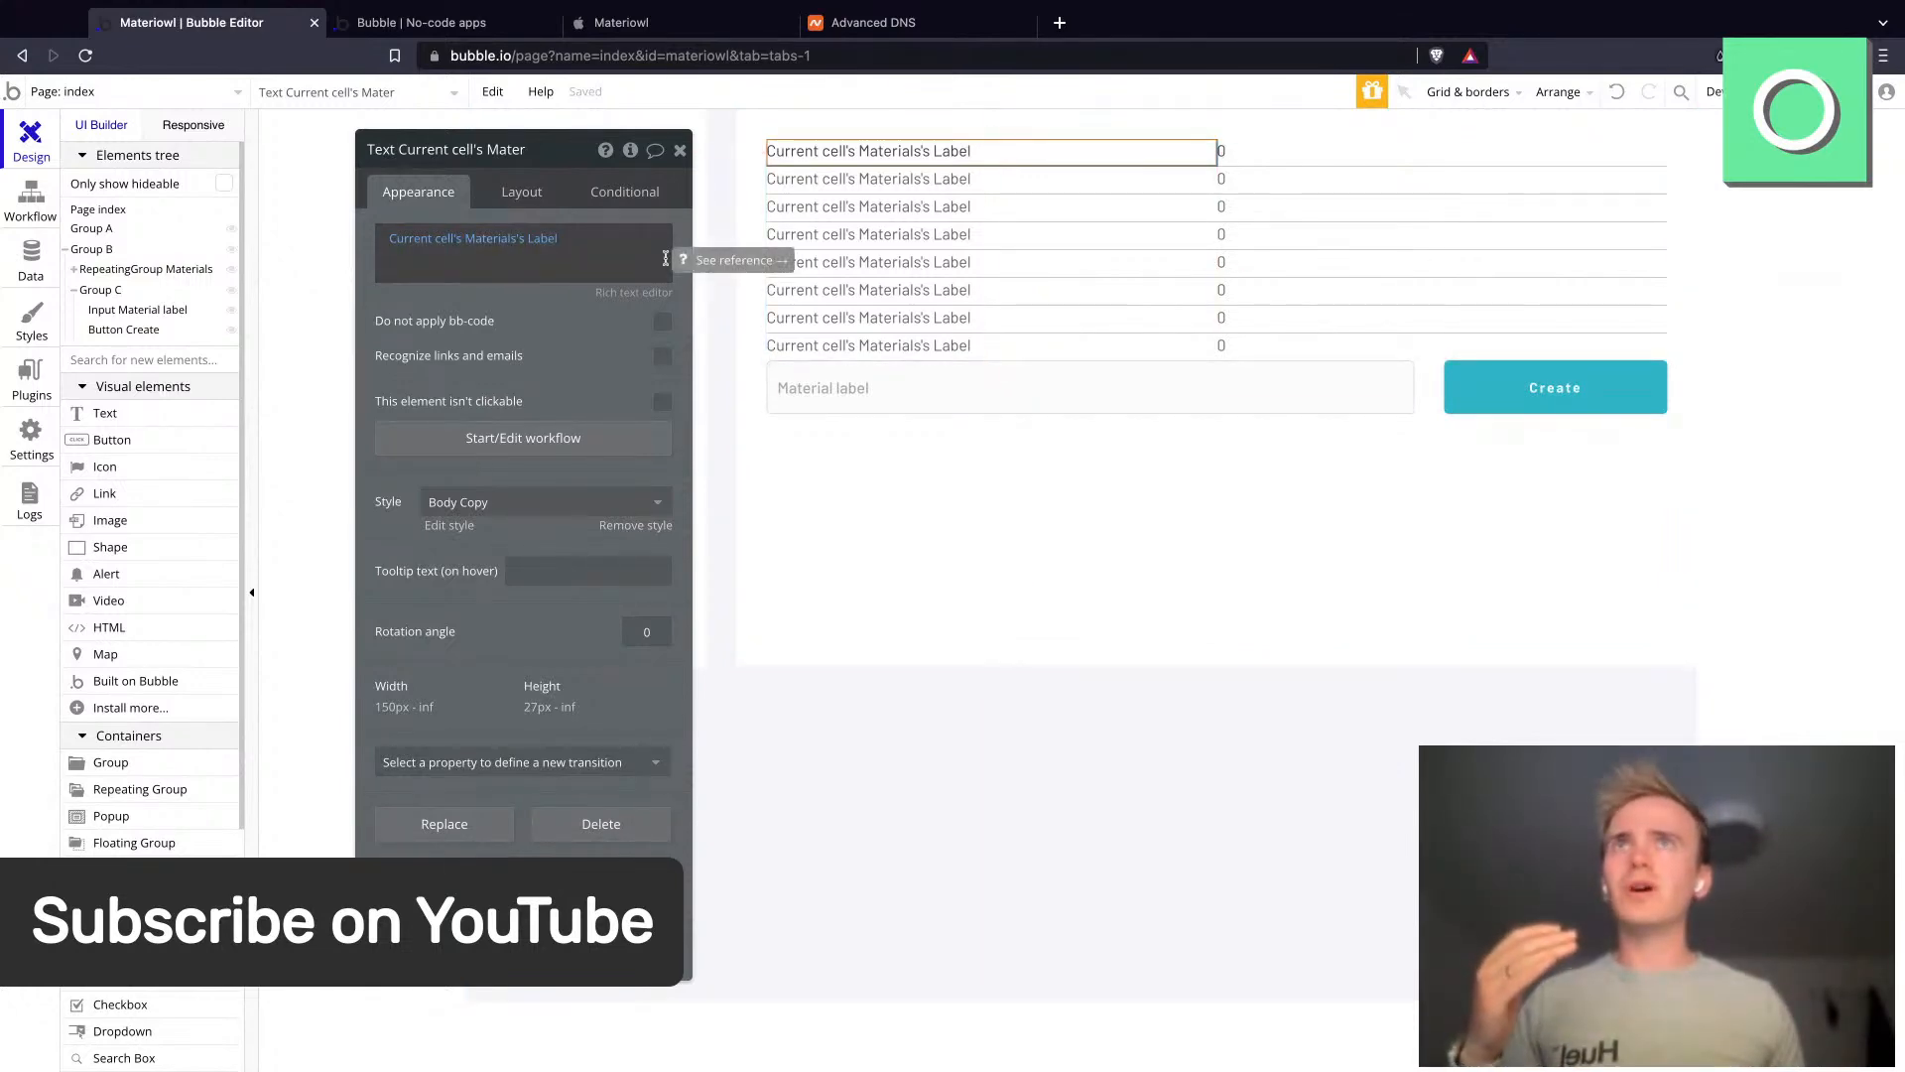
- Remove the Materials repeating group's style and give it a solid separator of width 30 with 0 opacity
left_click(1052, 251)
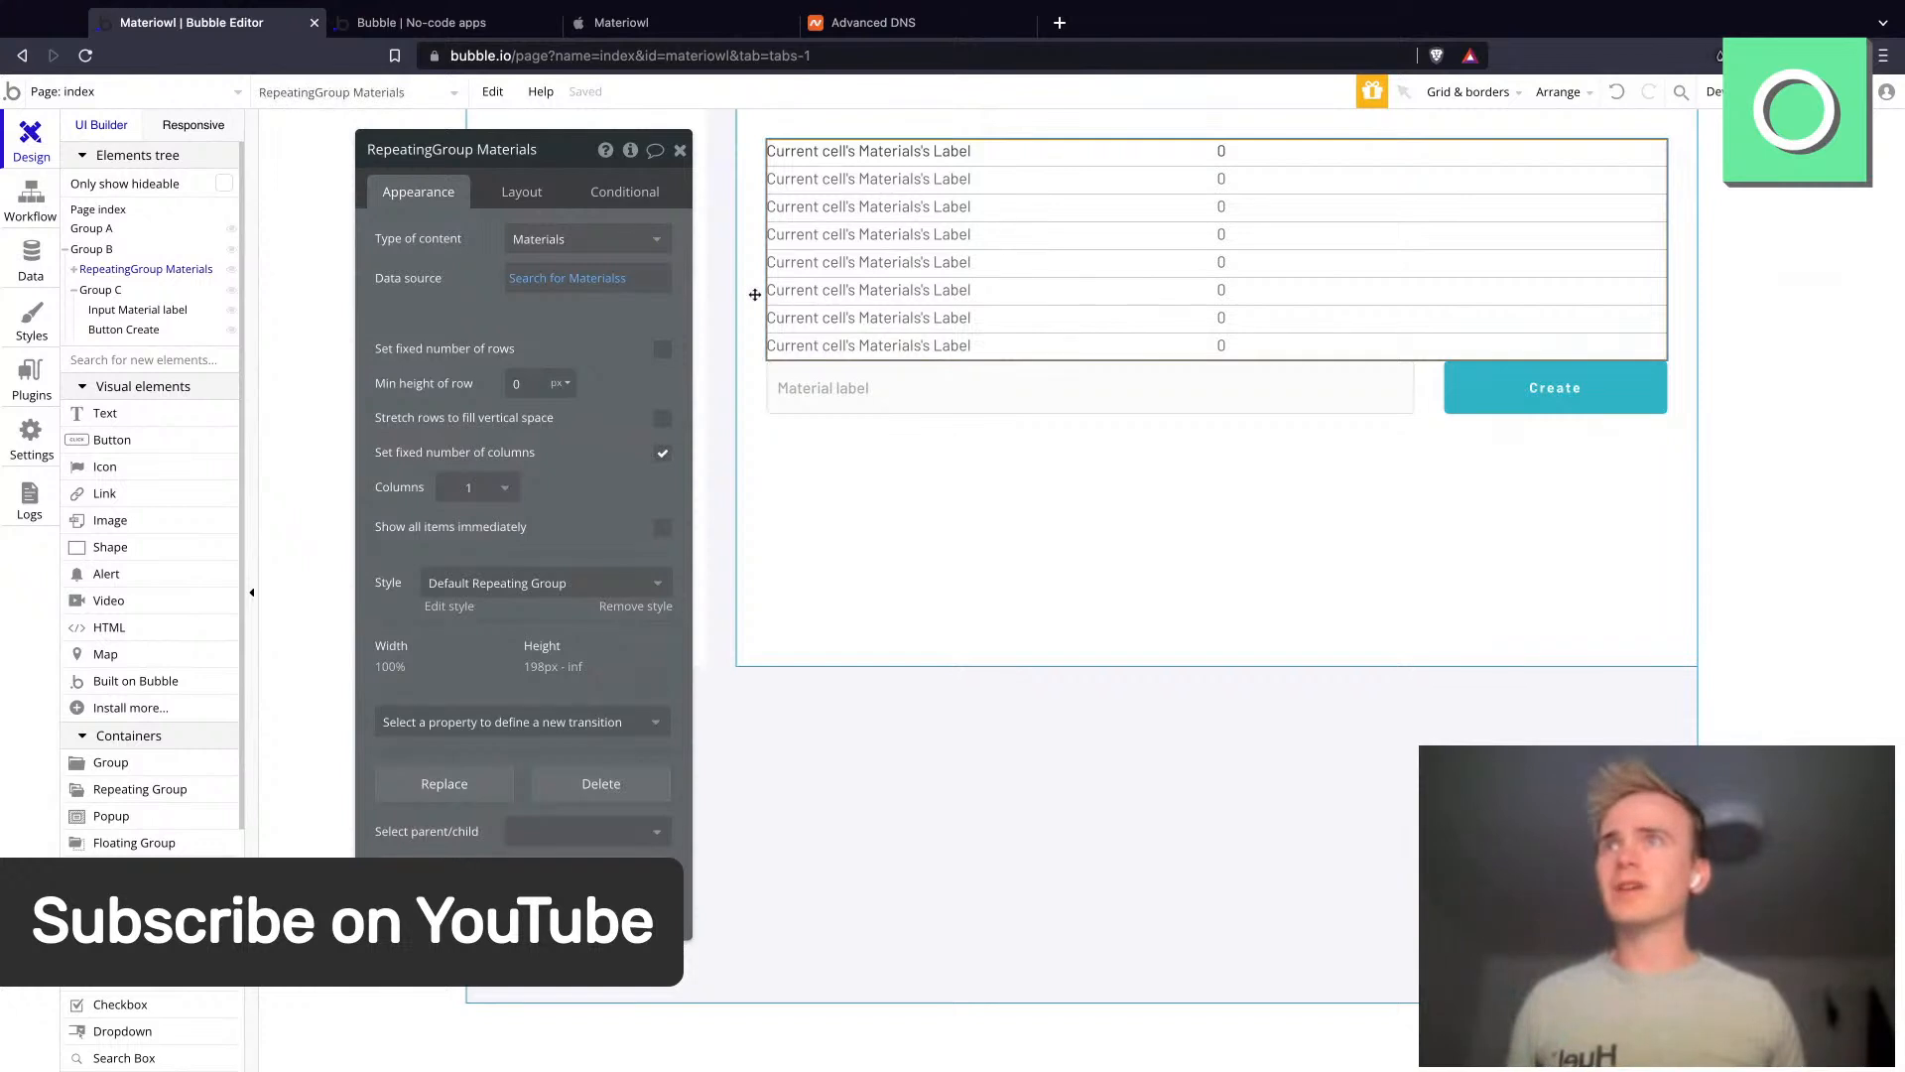
left_click(506, 583)
left_click(501, 610)
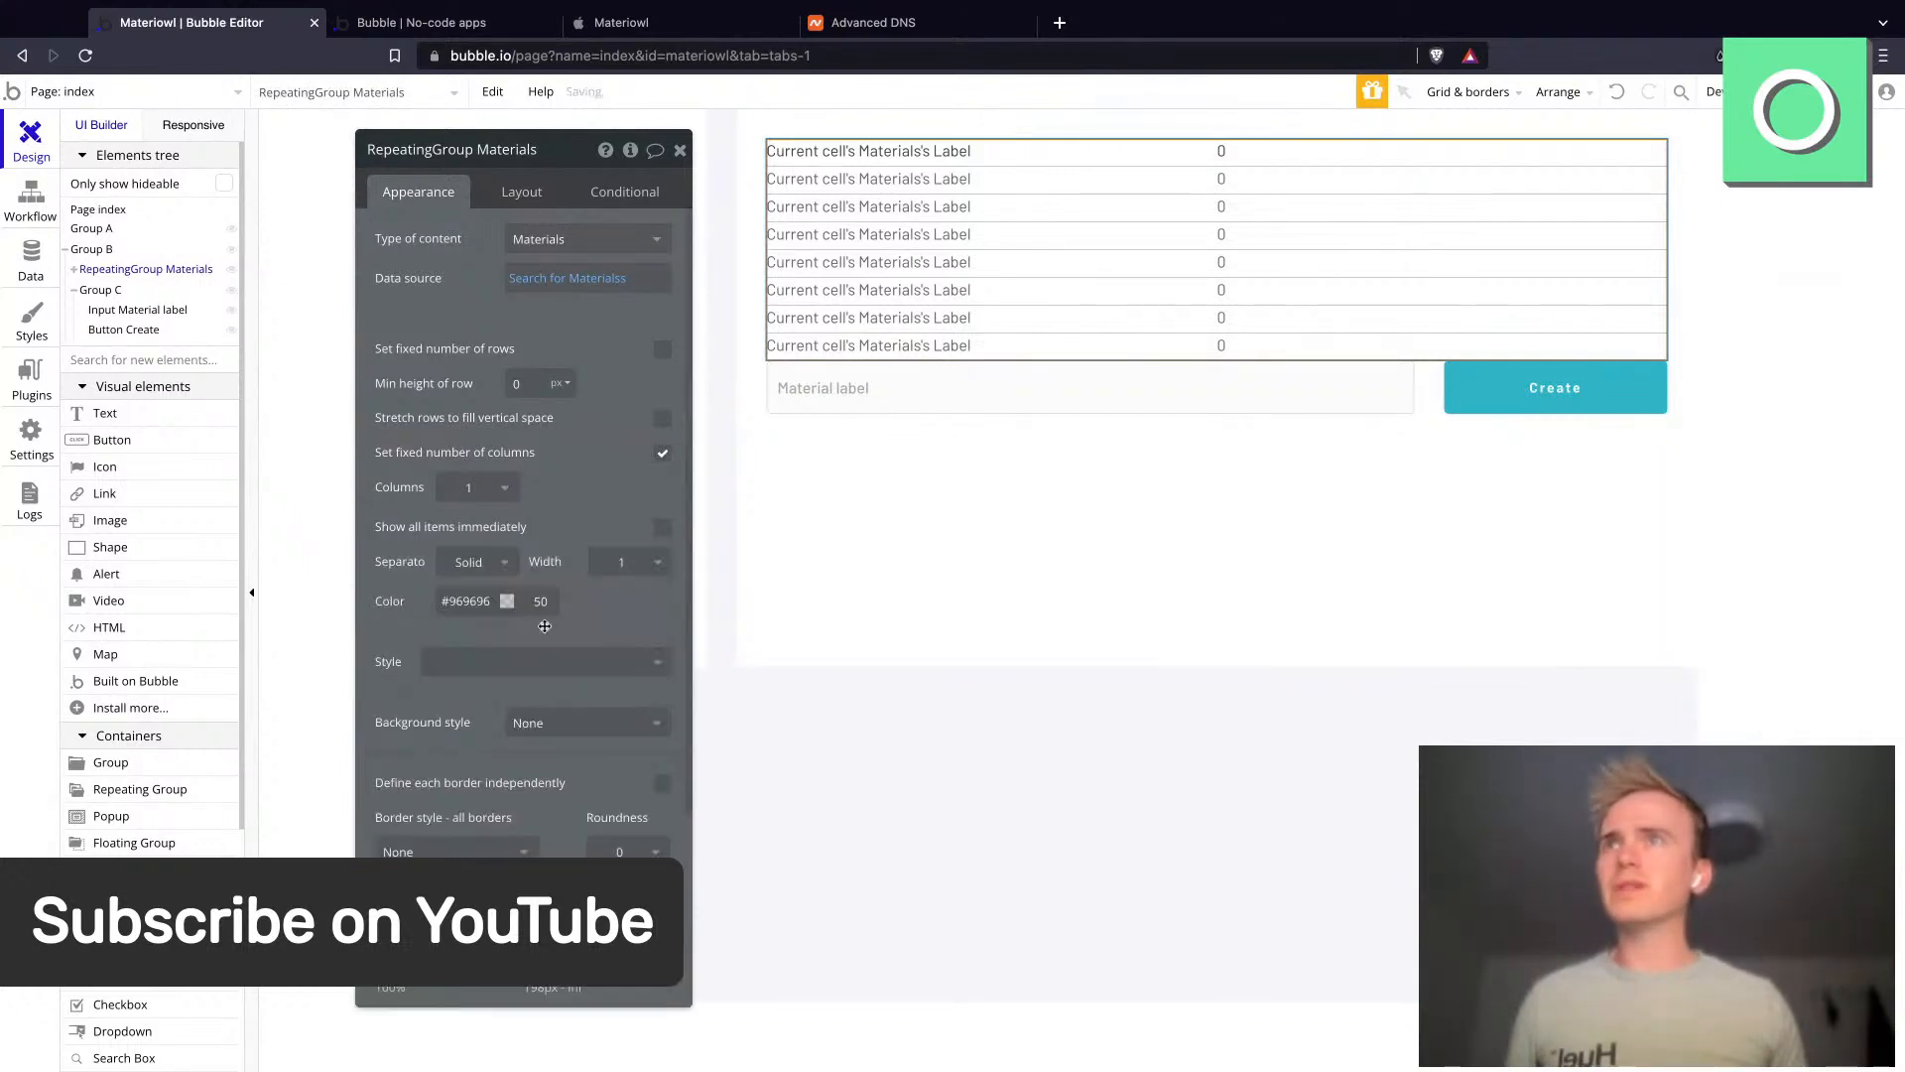
scroll(545, 626, "down", 1)
left_click(611, 465)
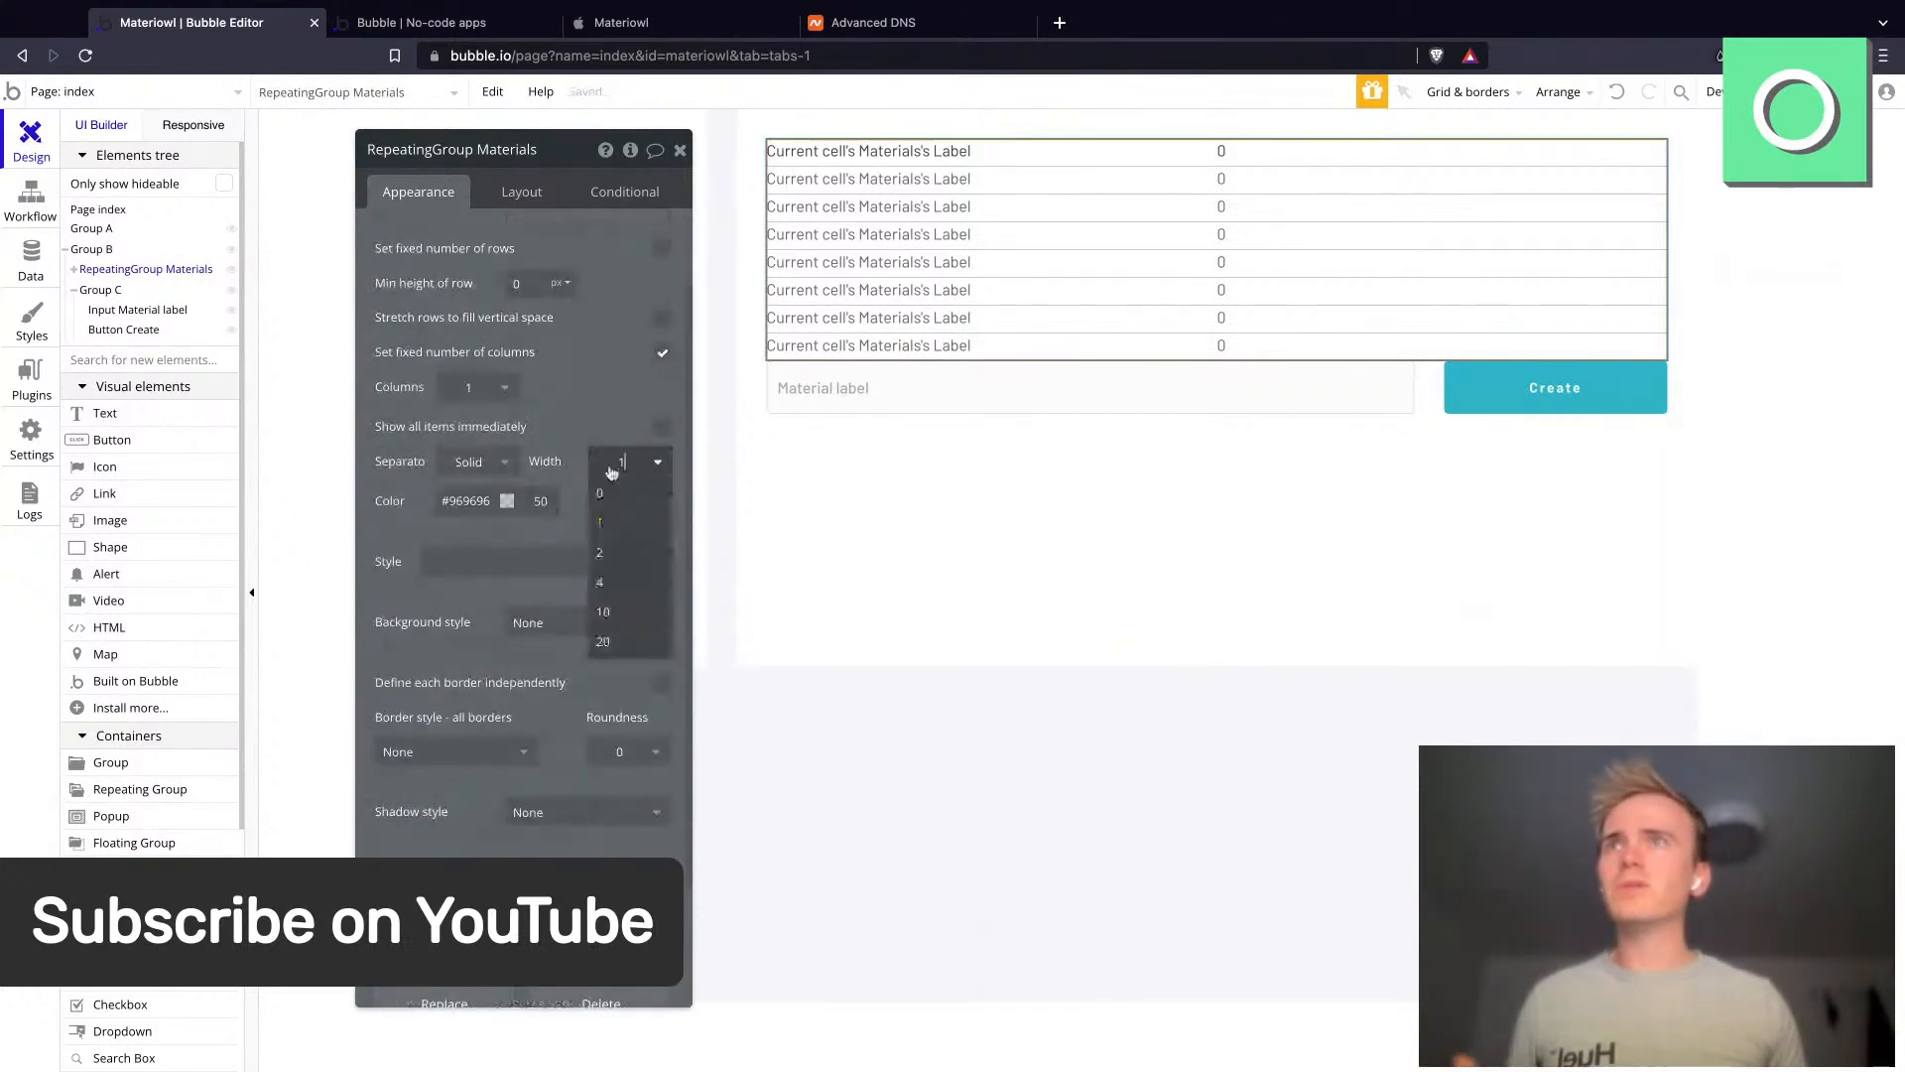
left_click(600, 519)
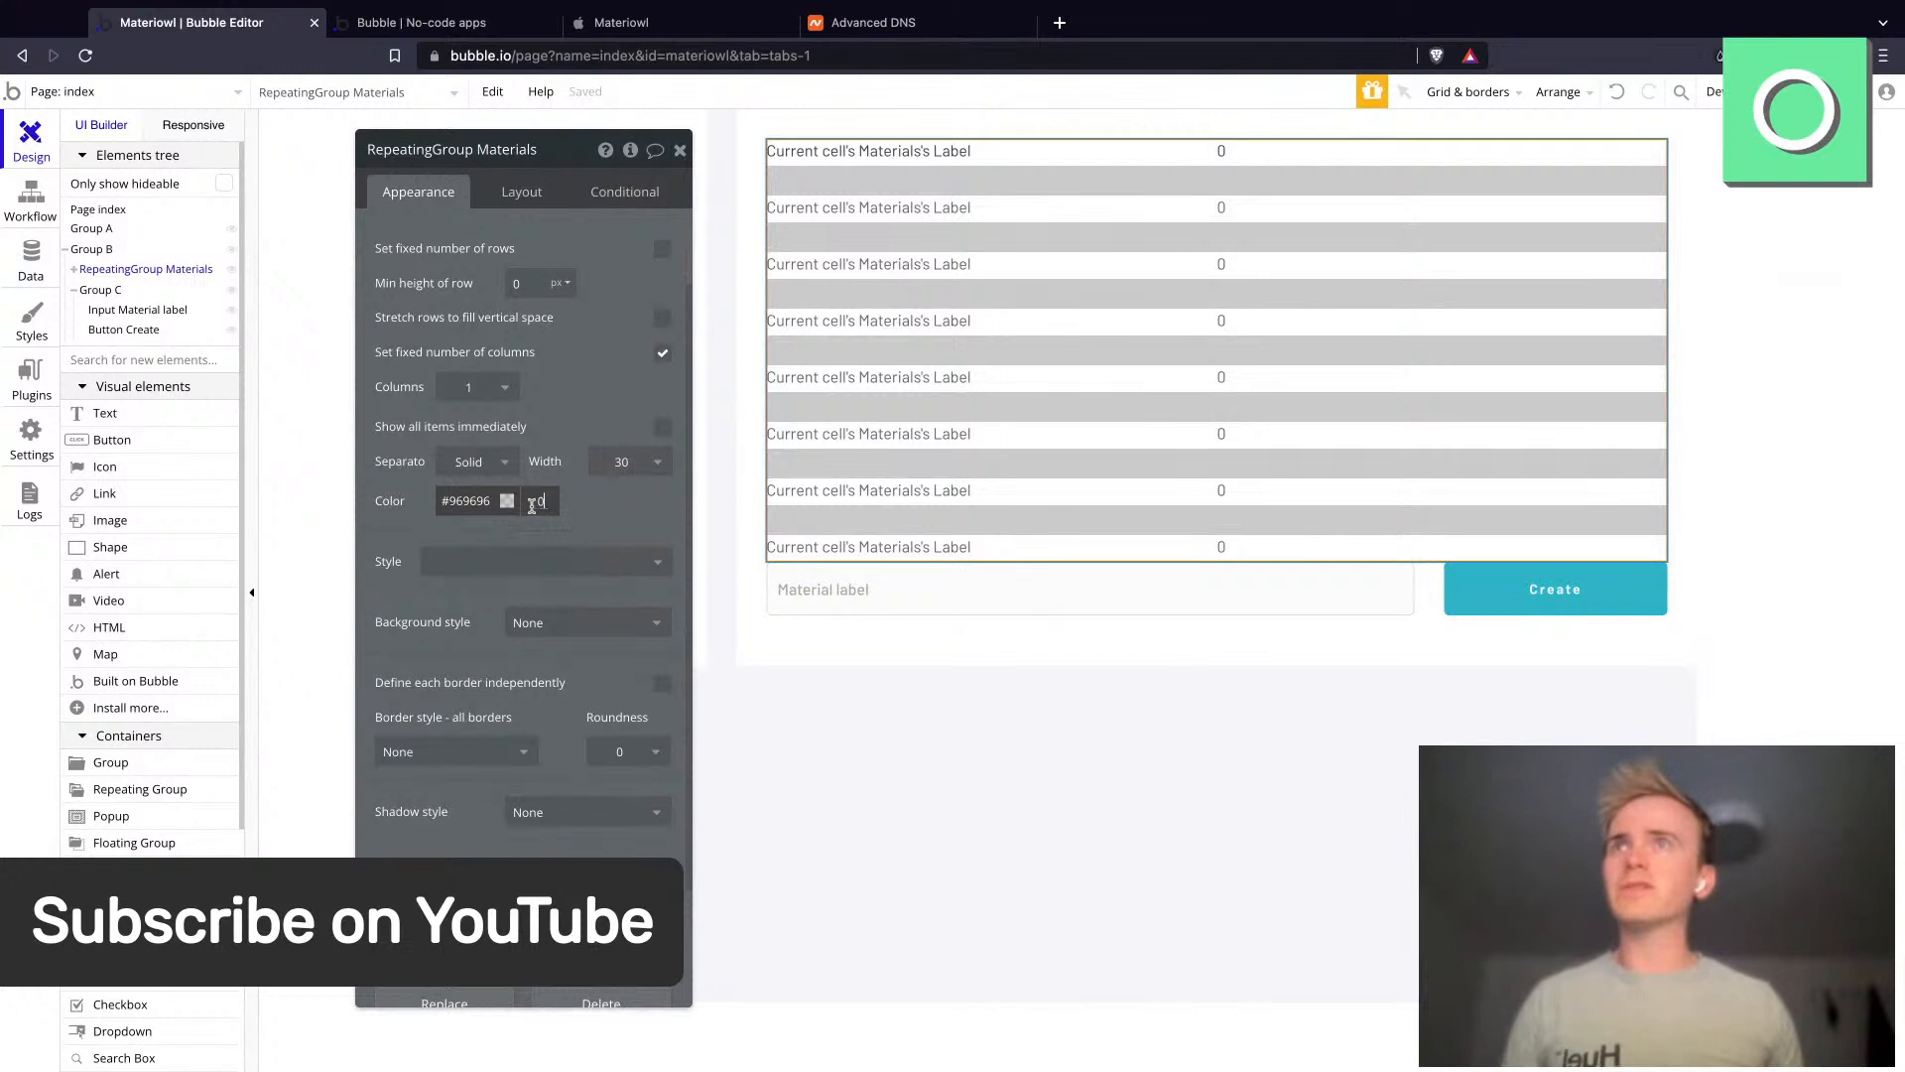
- Reload the app preview to check the repeating group's row spacing
left_click(495, 36)
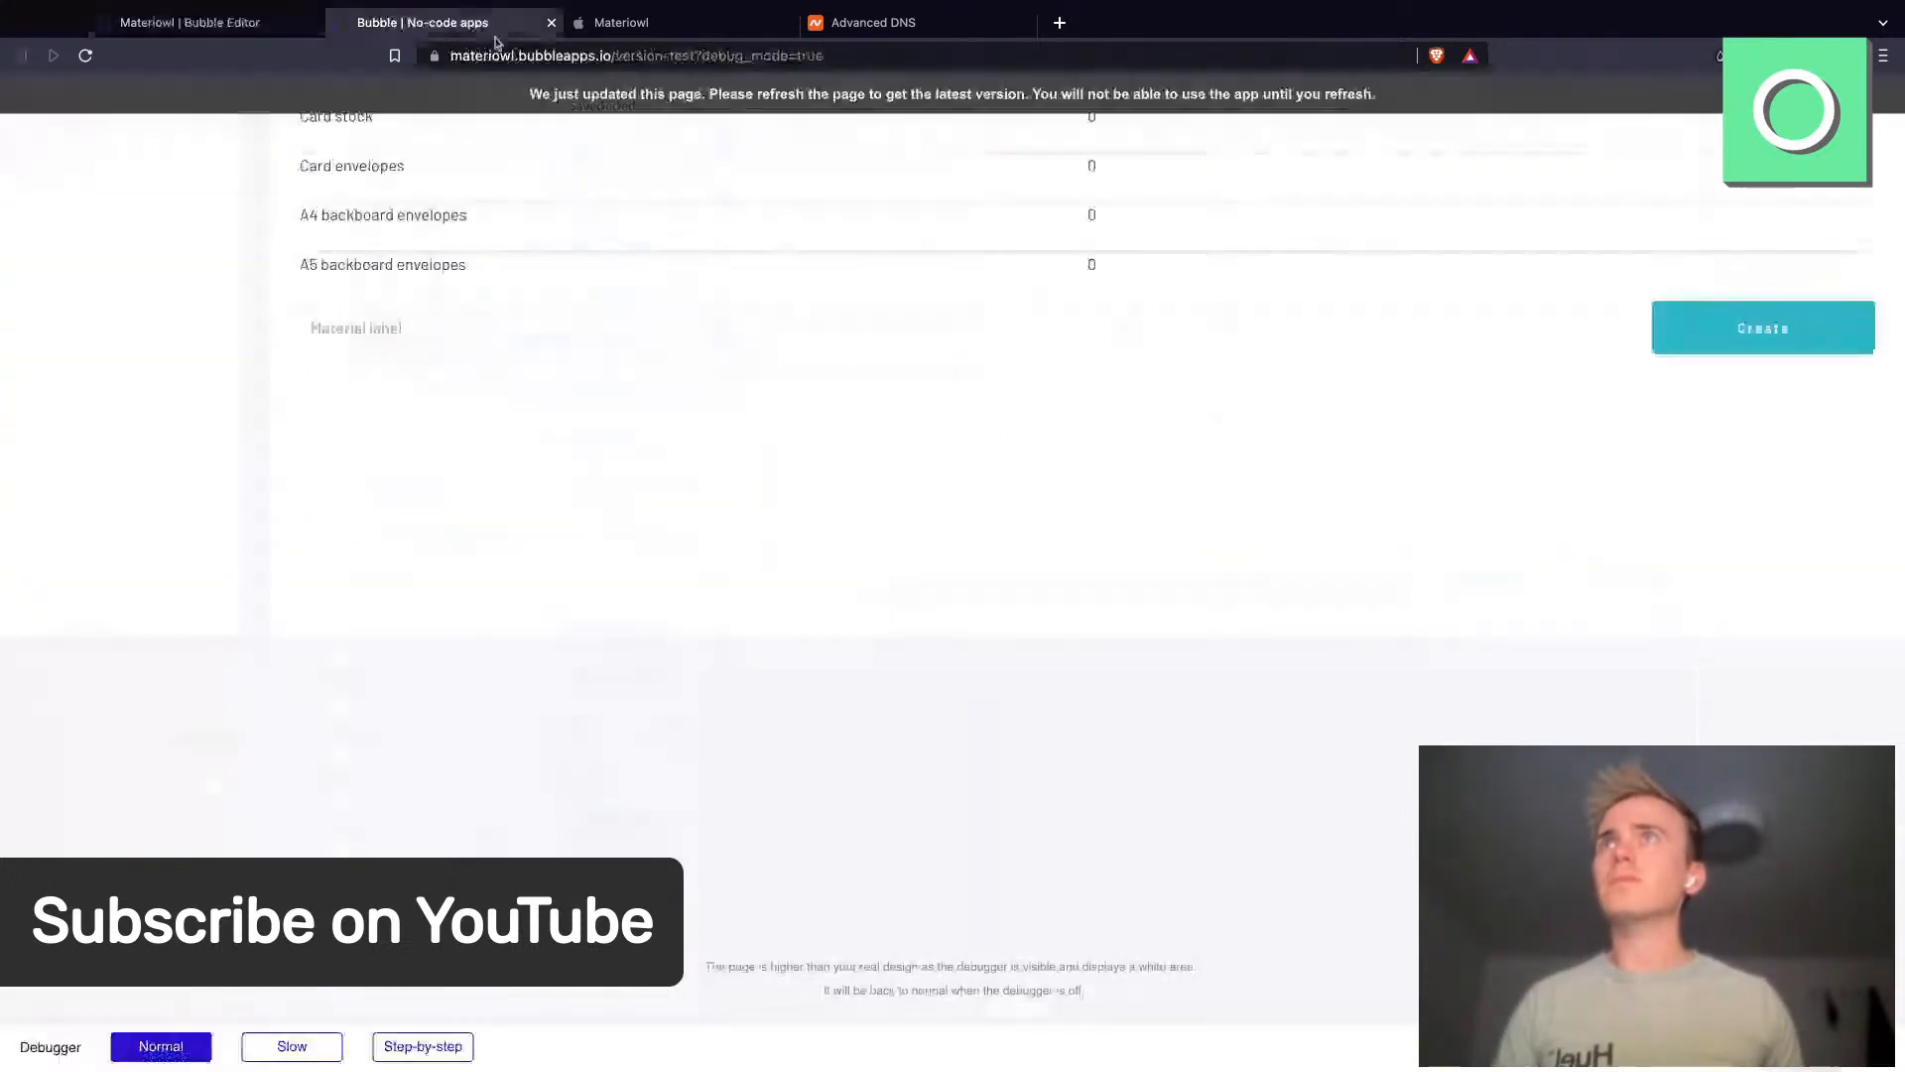
left_click(501, 54)
key("Return")
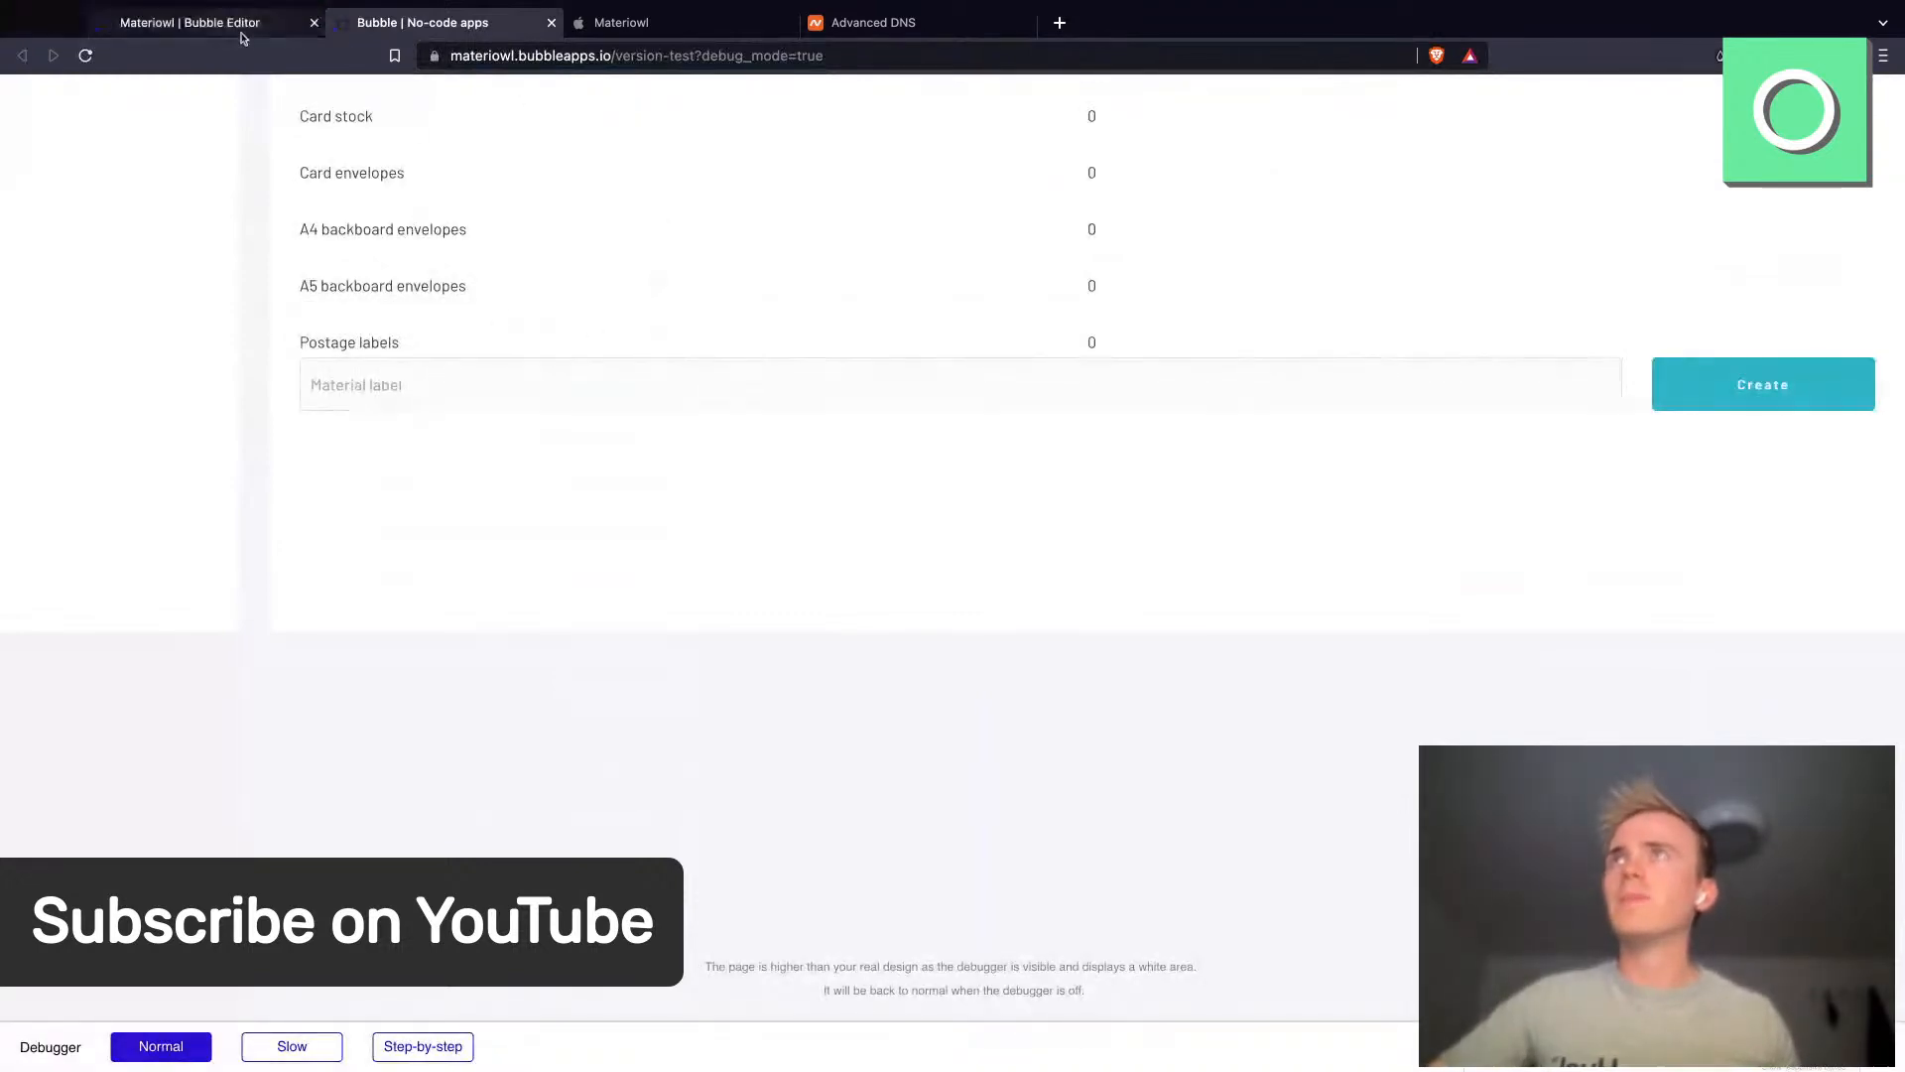
left_click(243, 38)
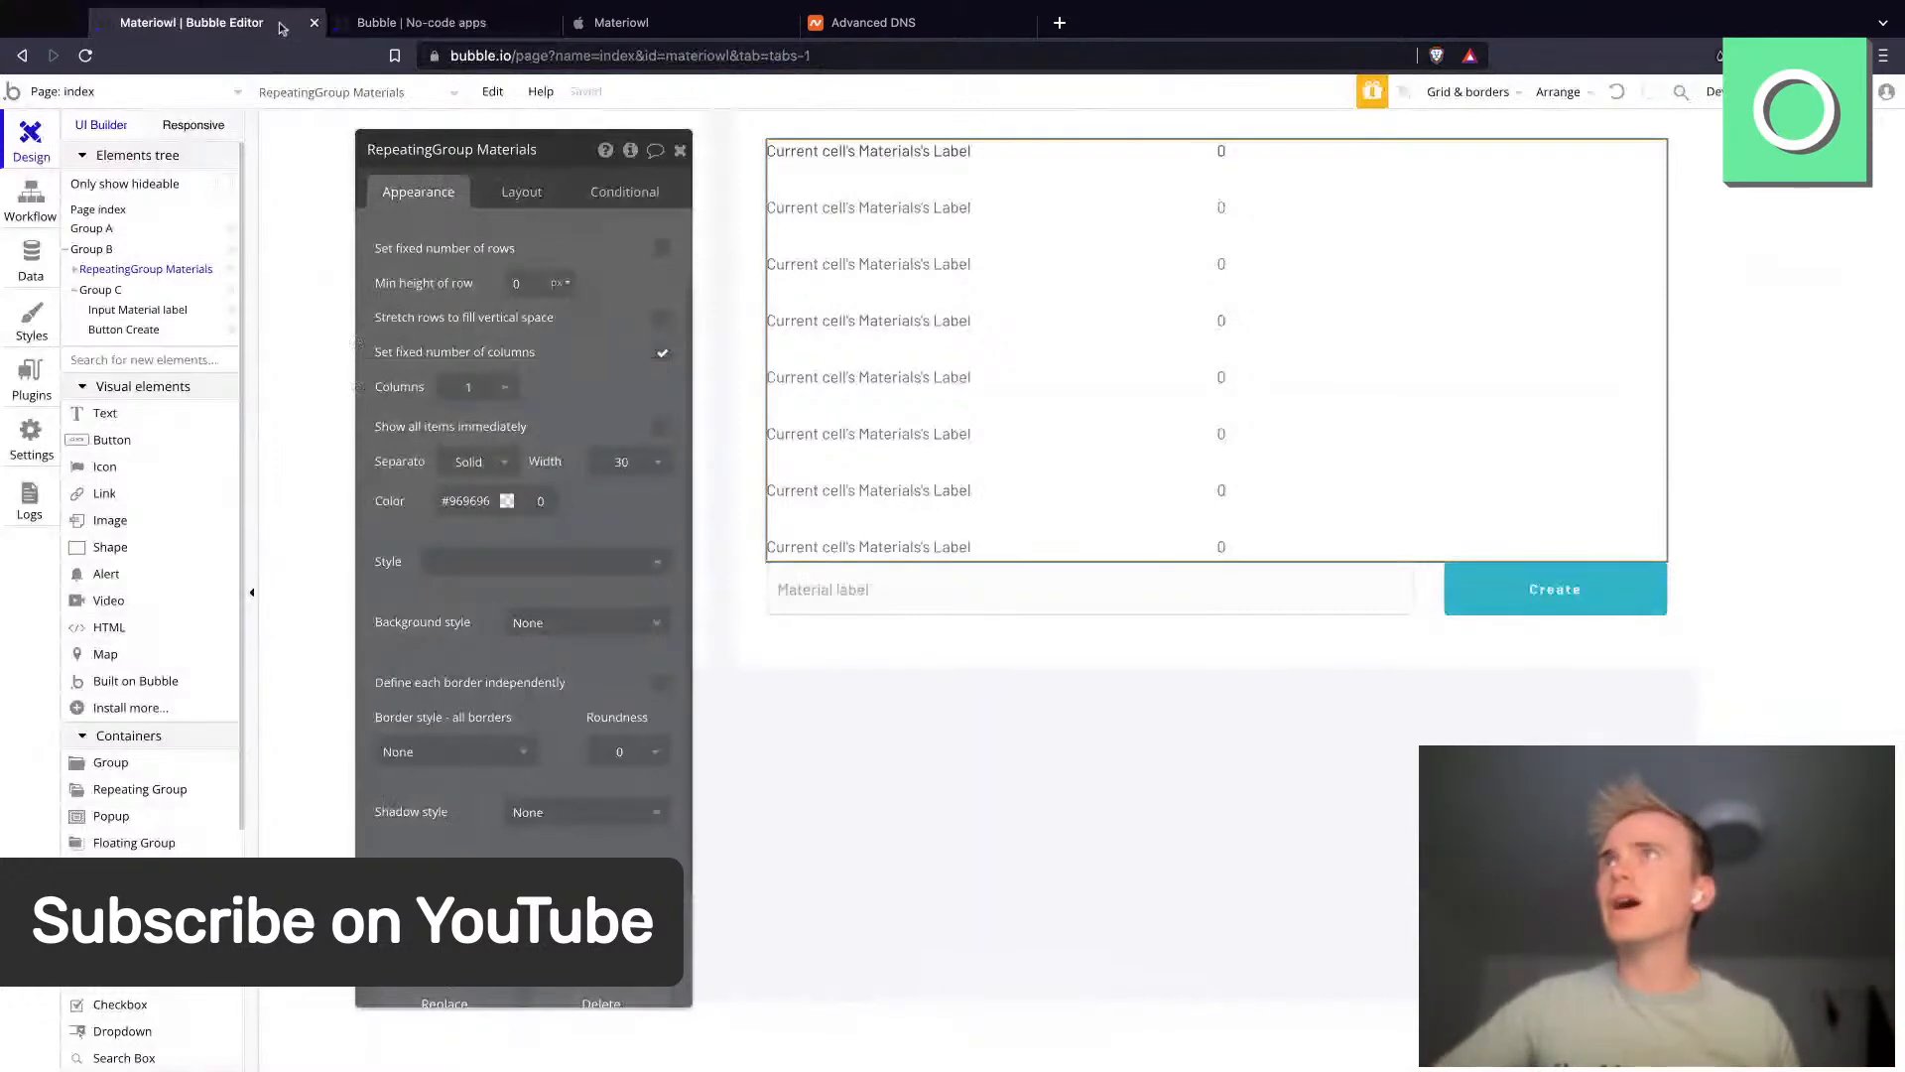
- Create a new page named mobile
left_click(119, 91)
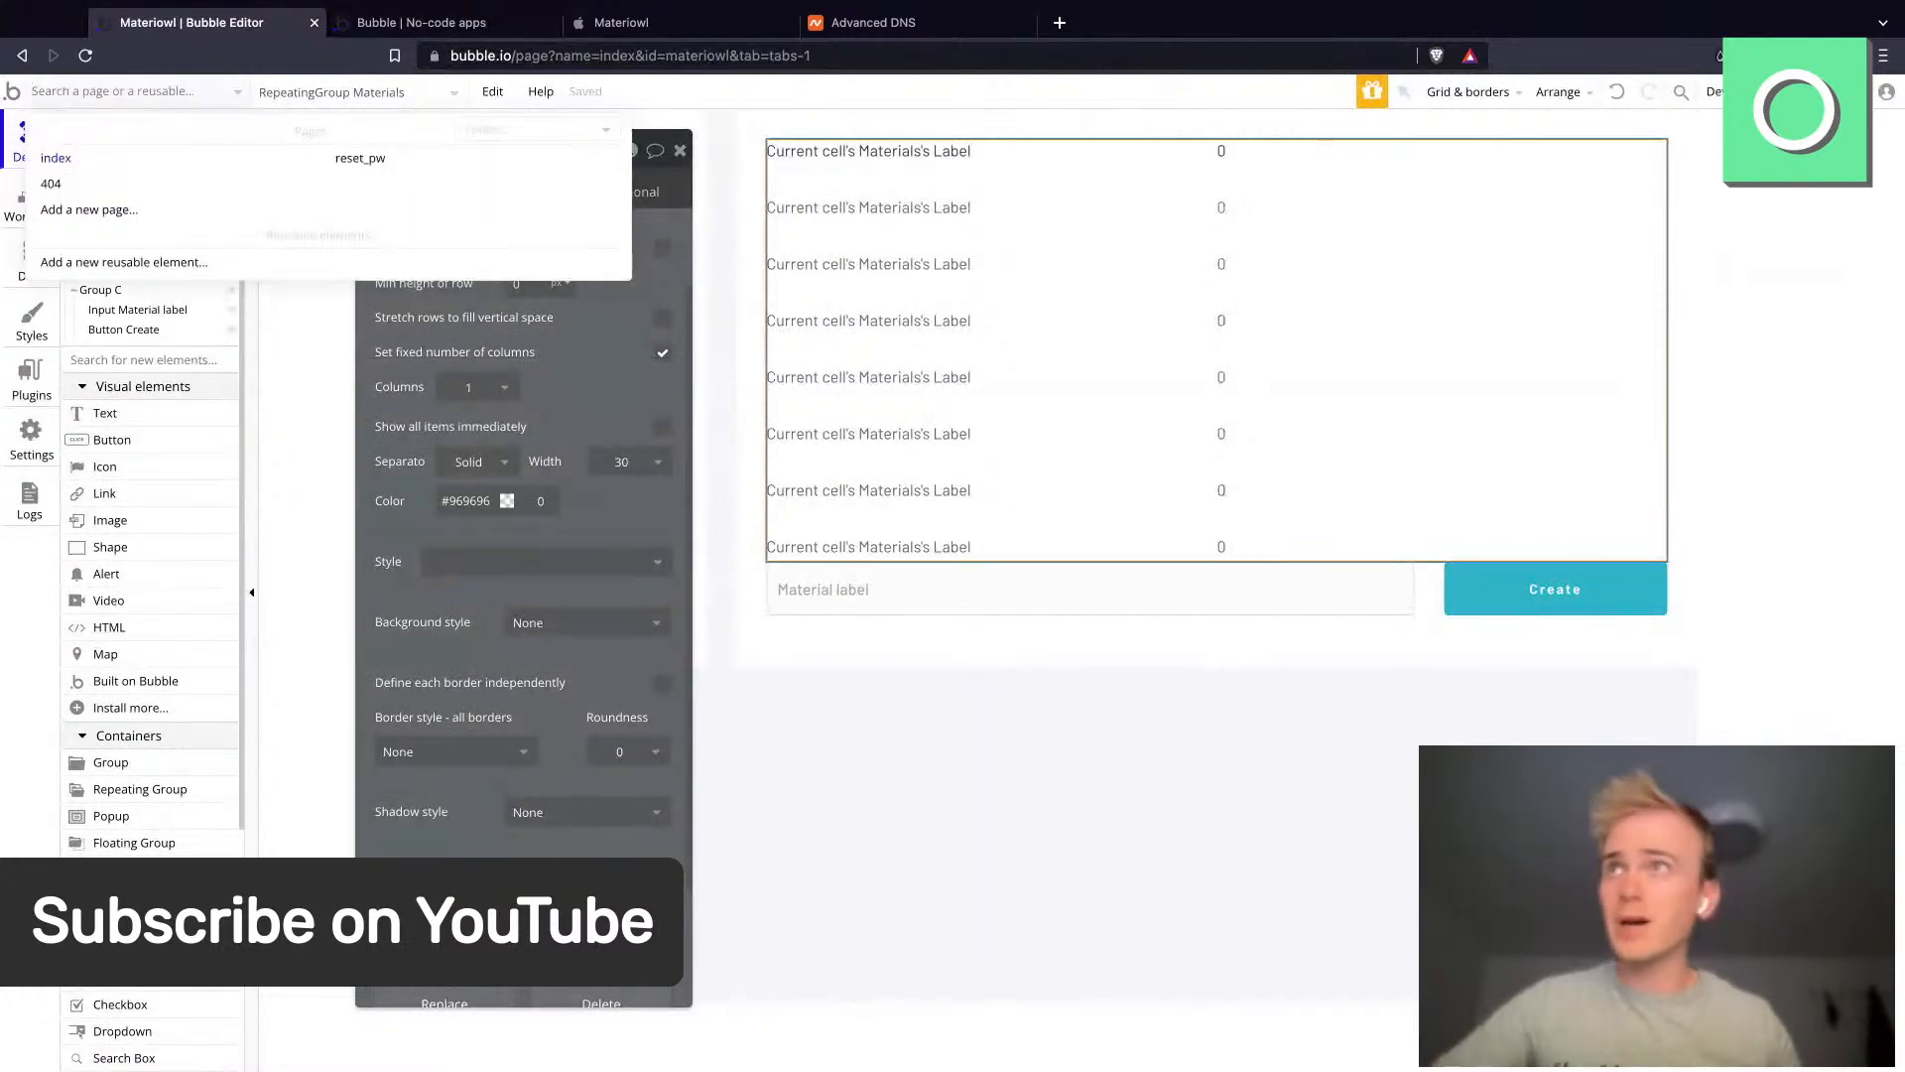
left_click(114, 211)
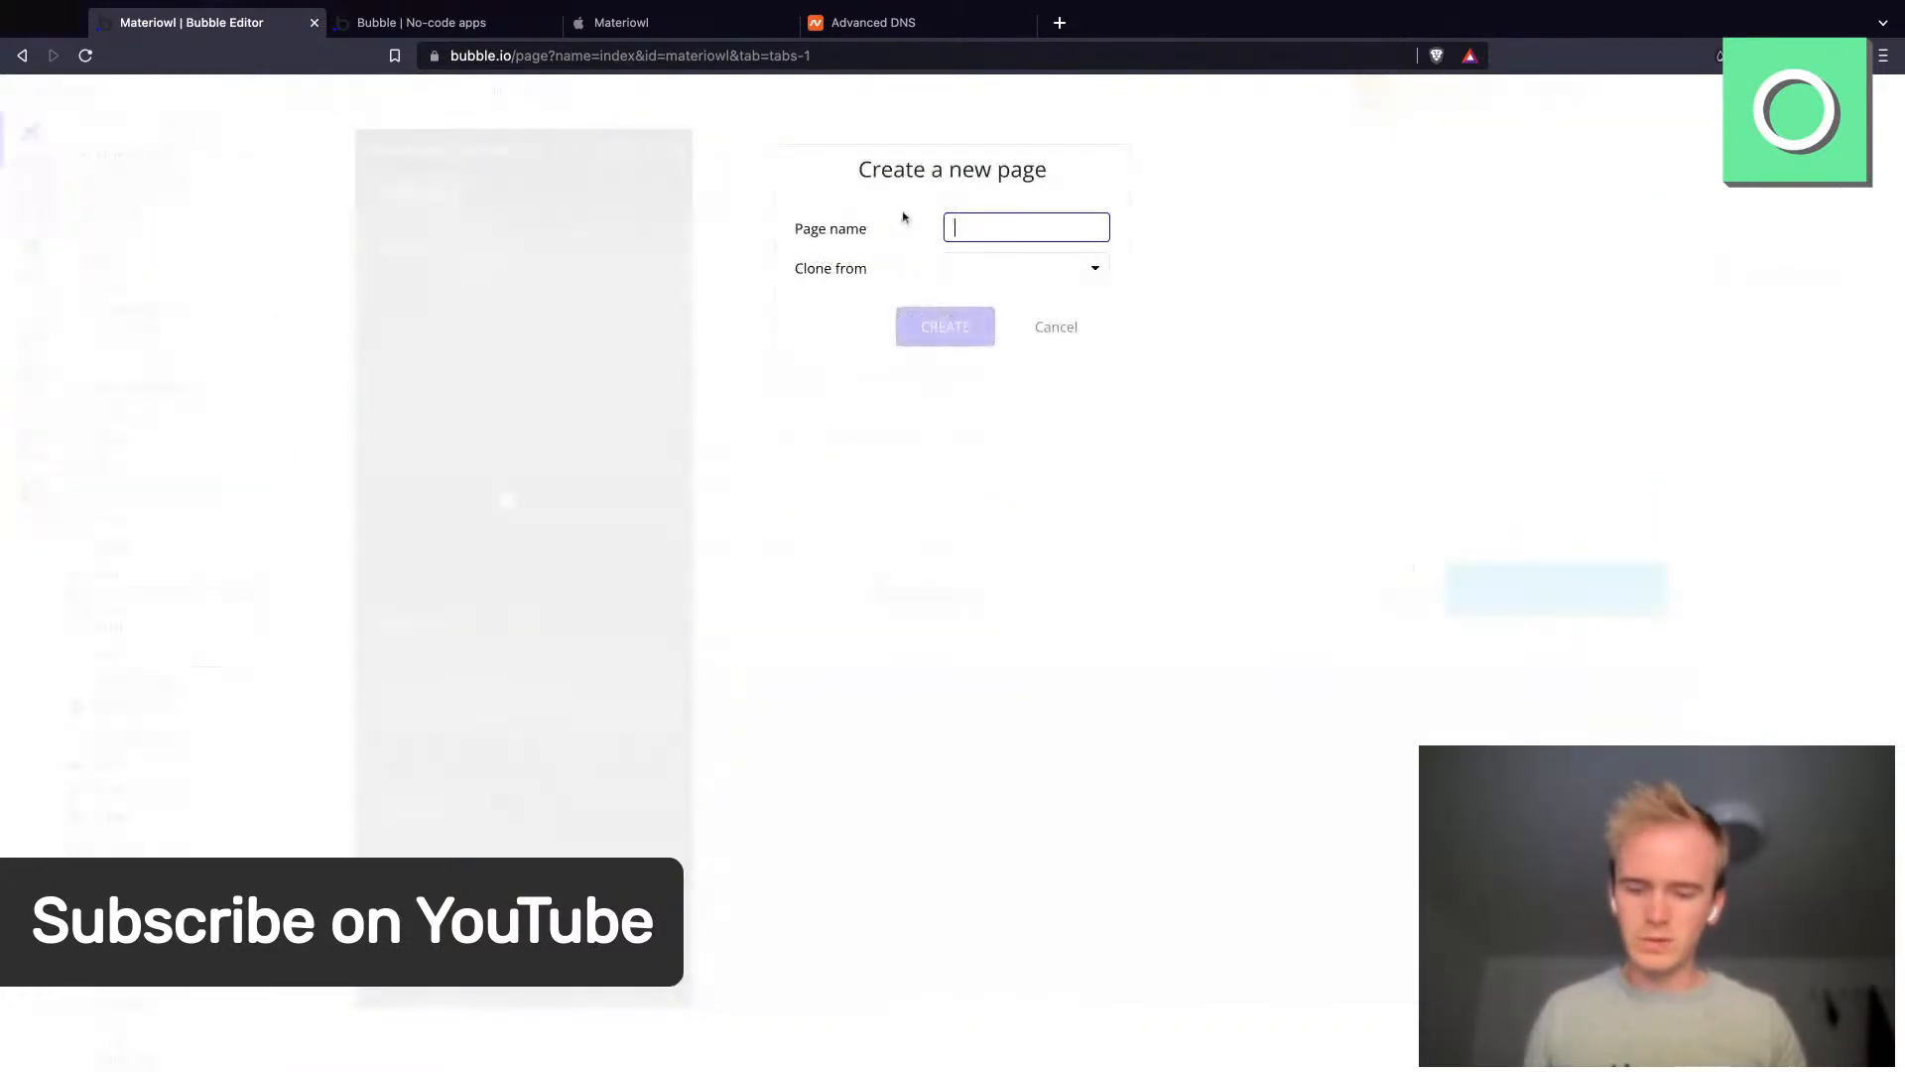
type("mobile")
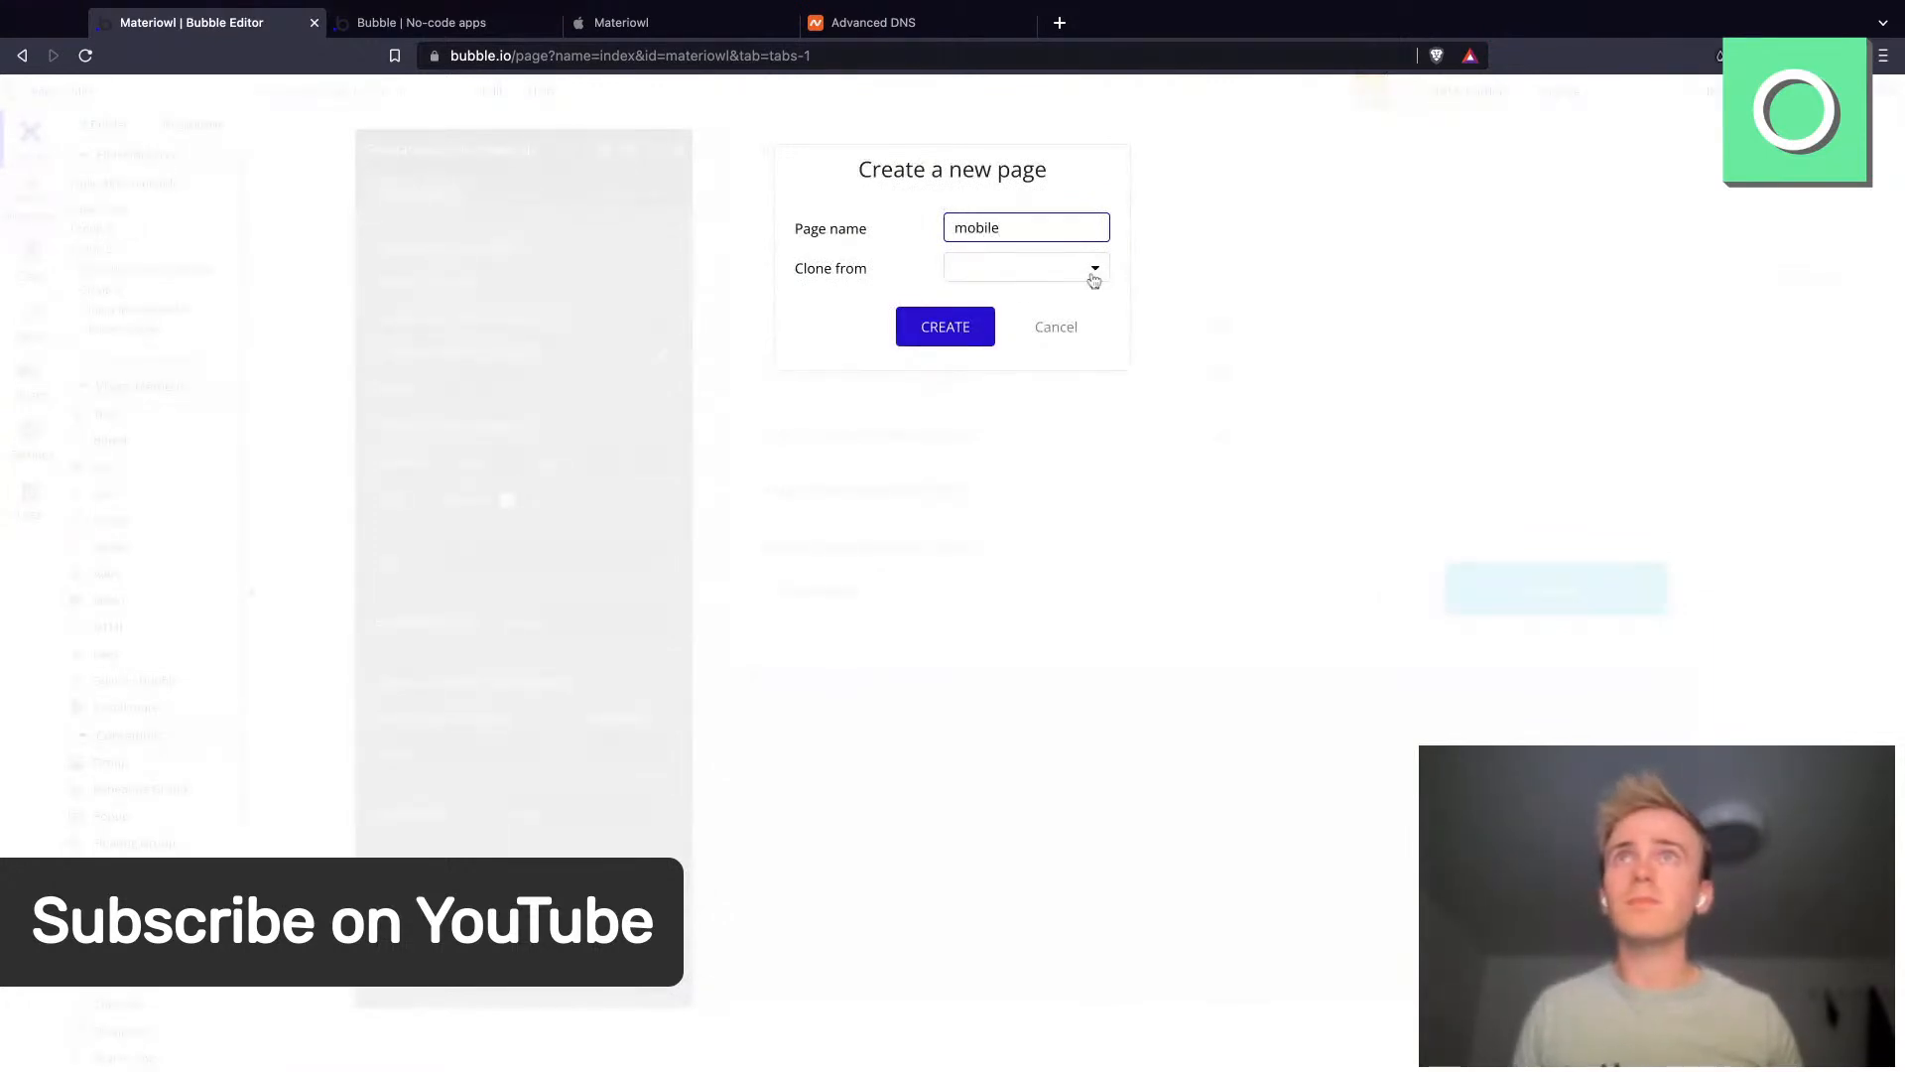
left_click(970, 327)
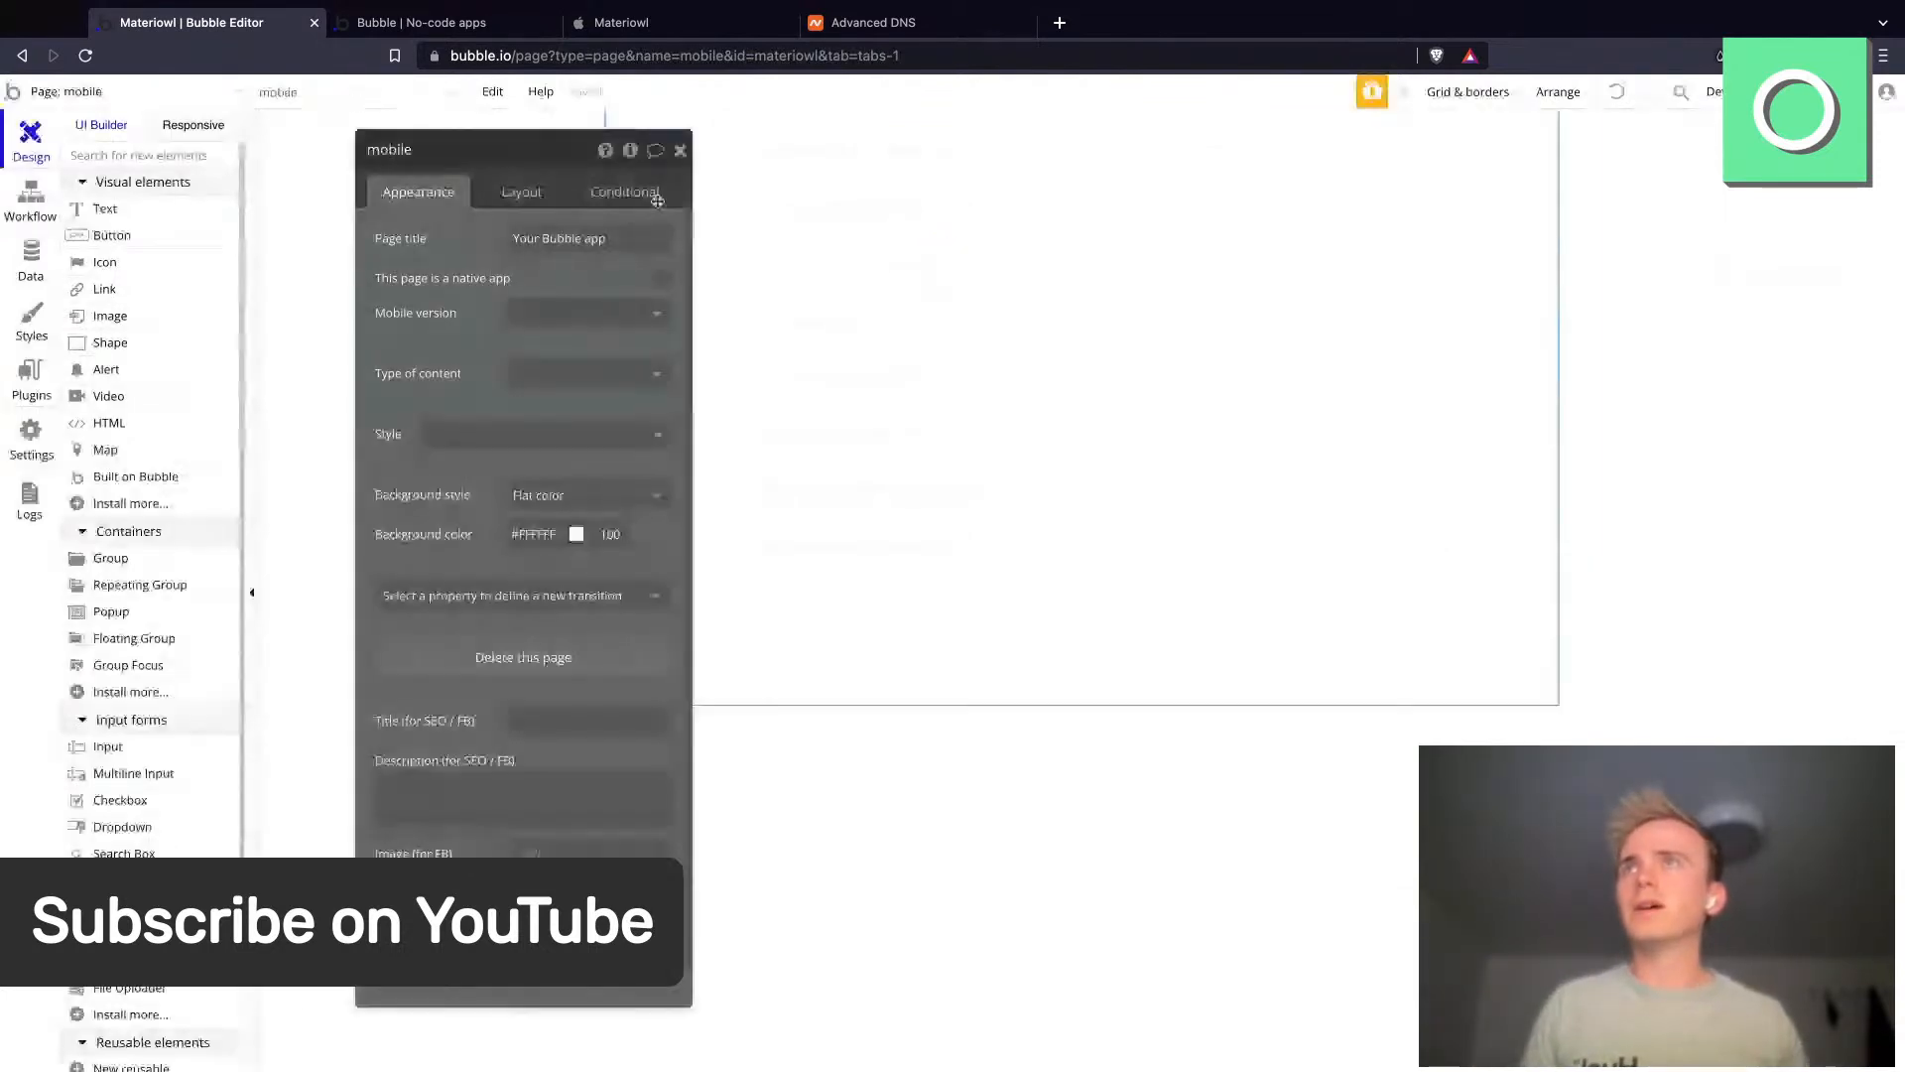
- Set the mobile page's container layout to Column and its UI builder width to 460
left_click(521, 192)
left_click(586, 238)
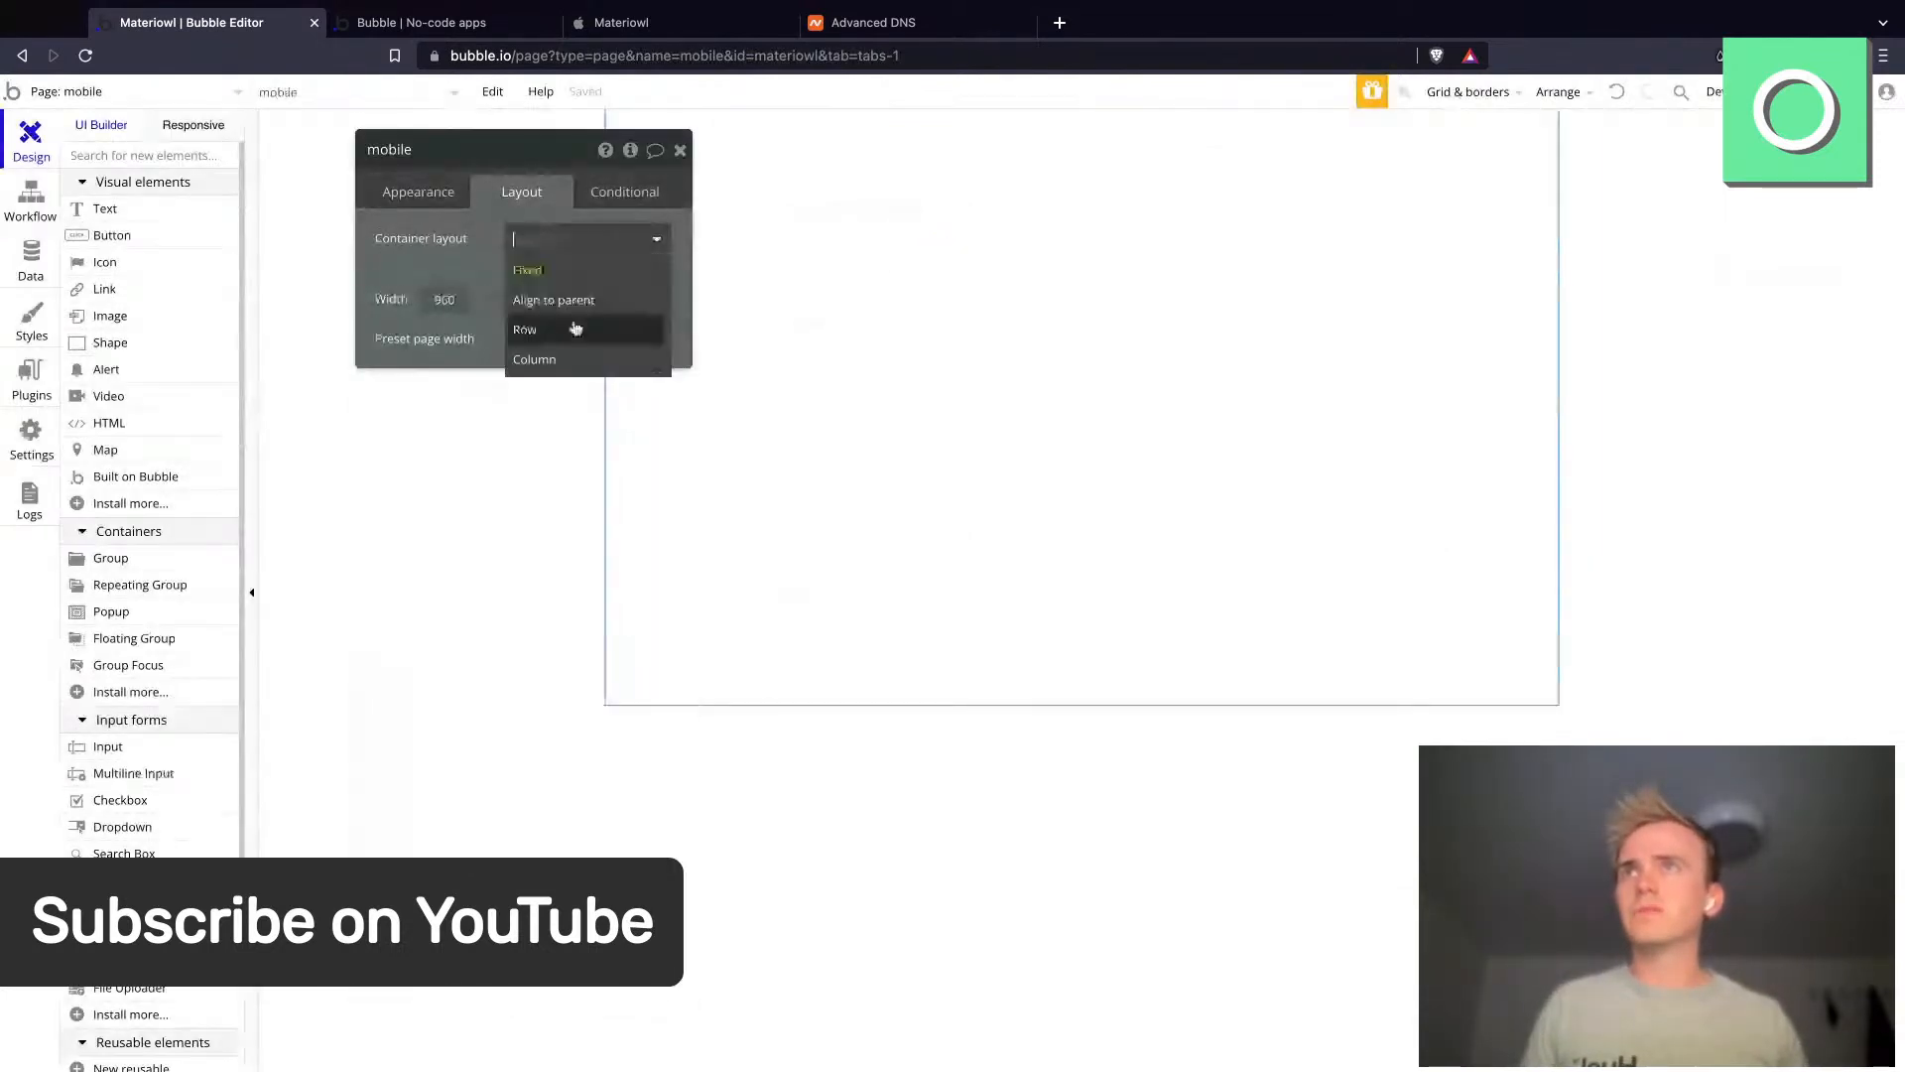
left_click(565, 364)
left_click(646, 443)
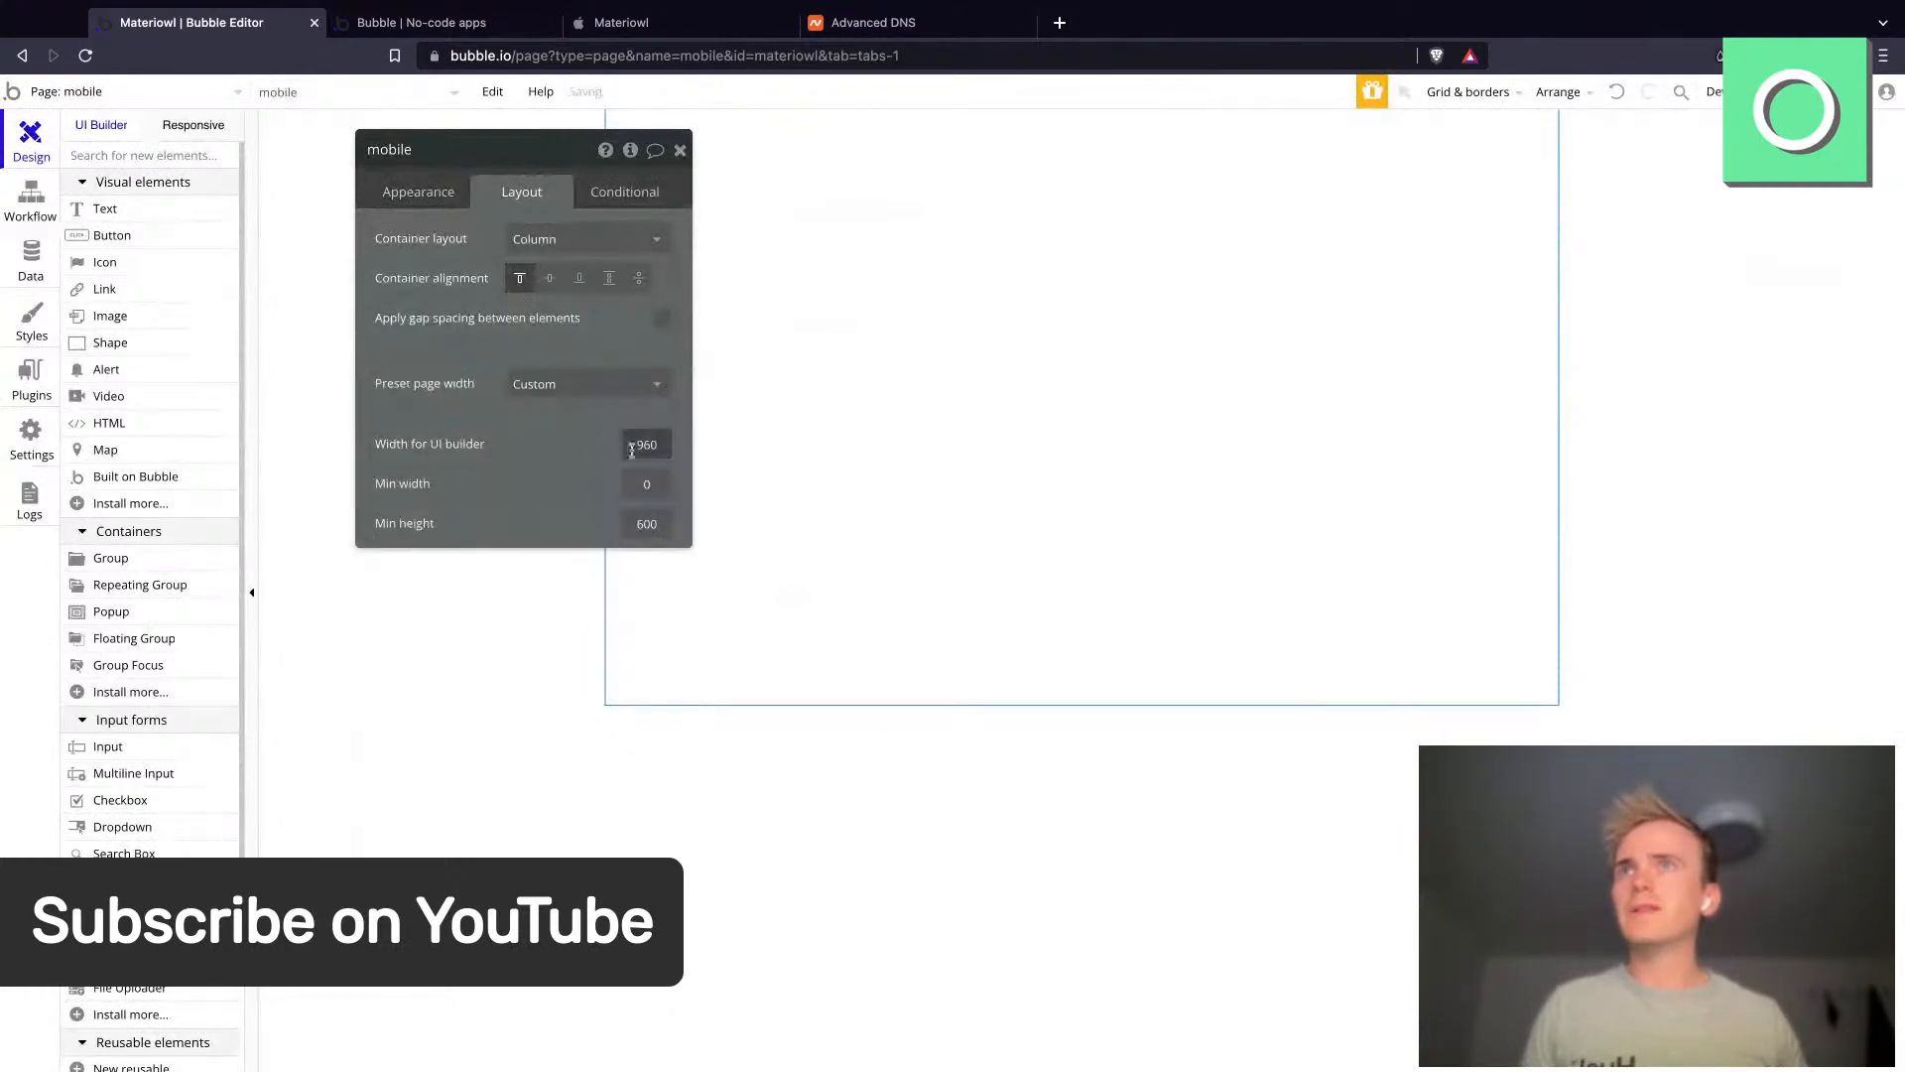
key("ctrl+a")
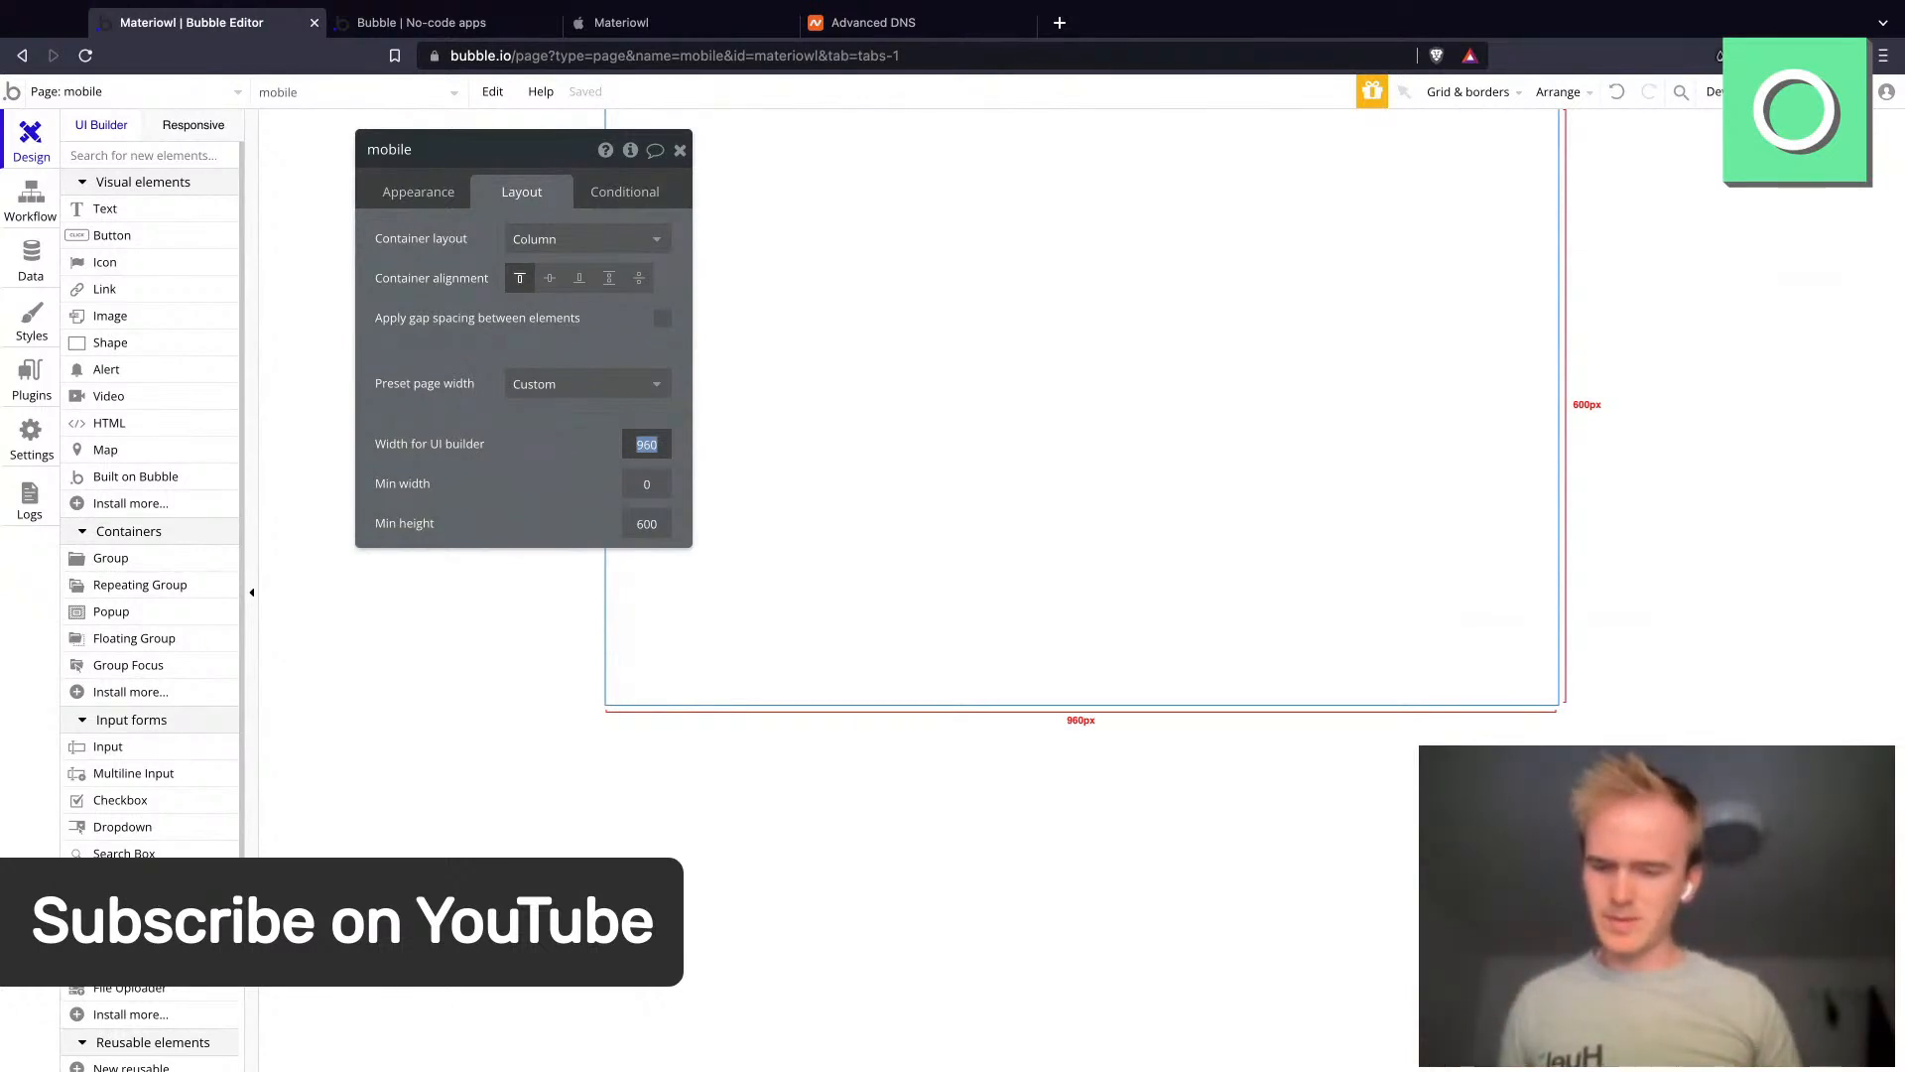
type("460")
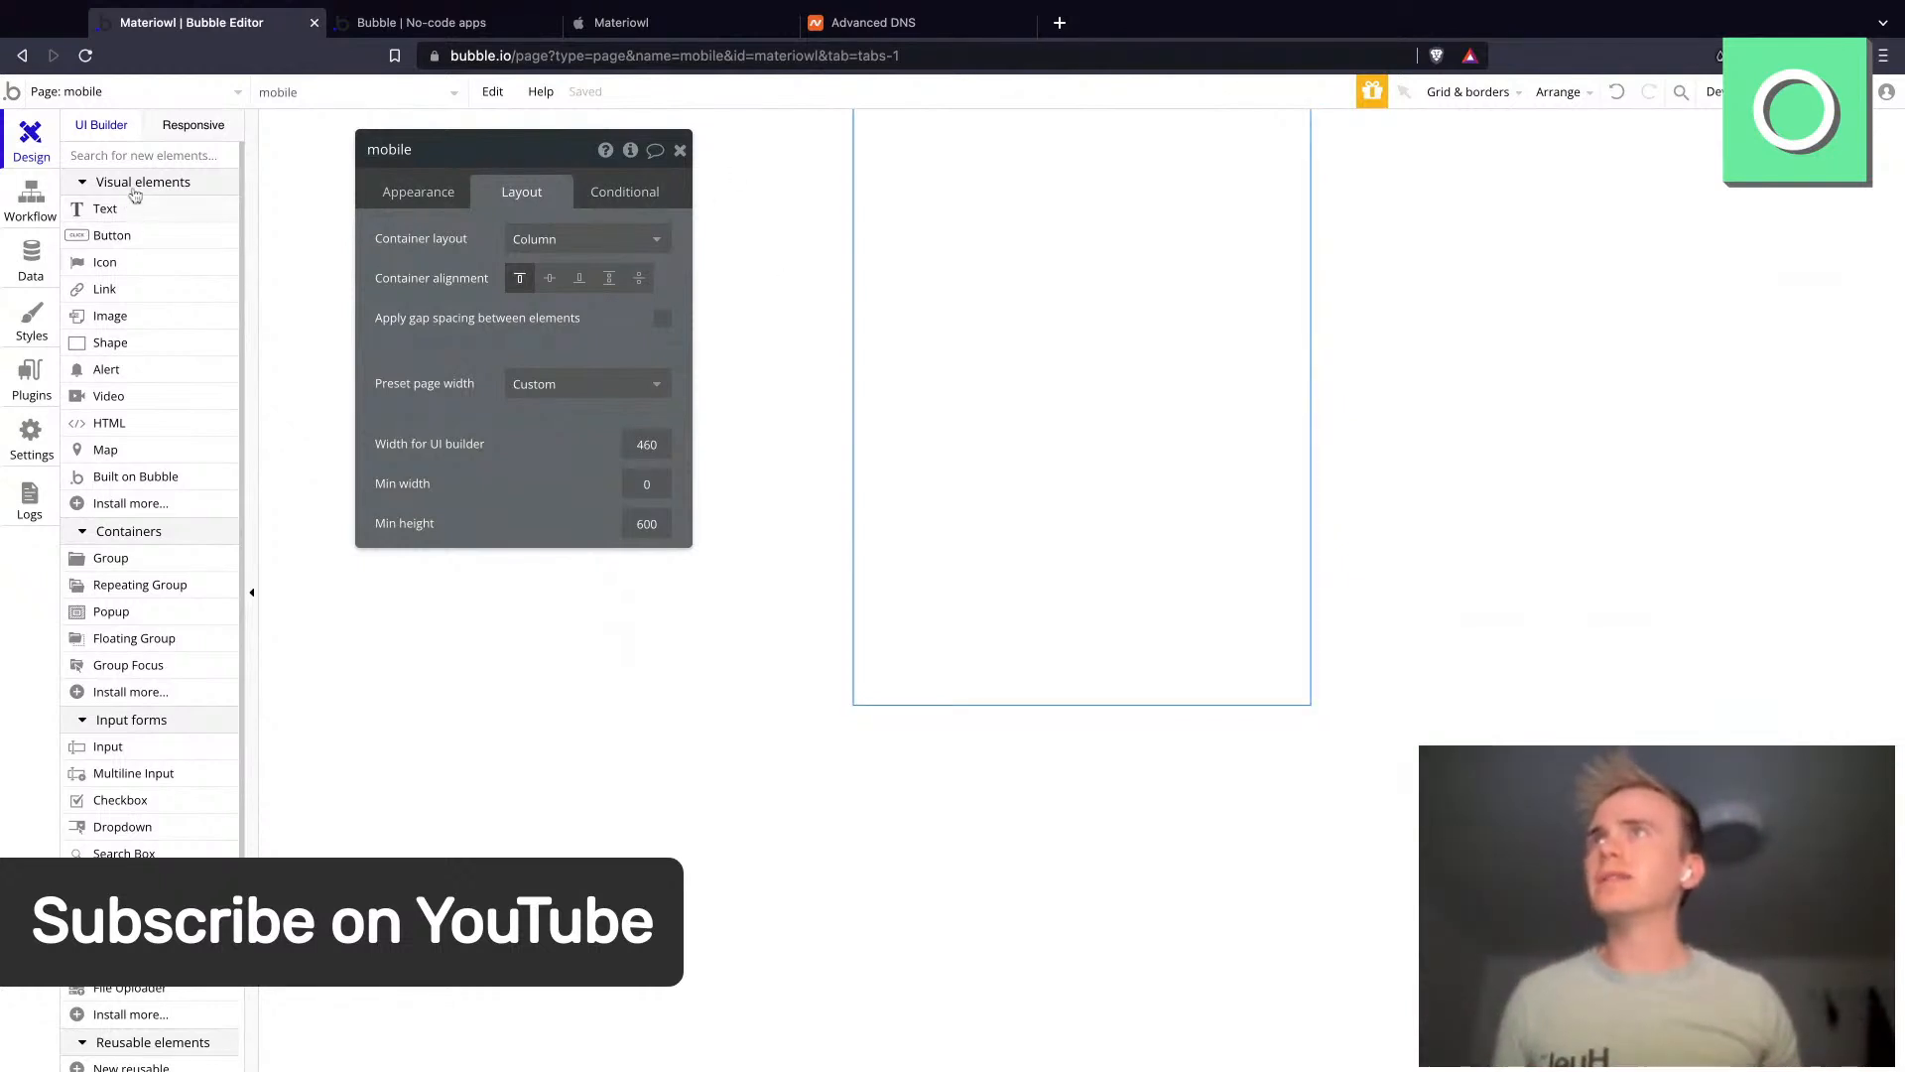
- Draw a repeating group on the mobile page, about 223 px wide
left_click(141, 156)
type("repeat")
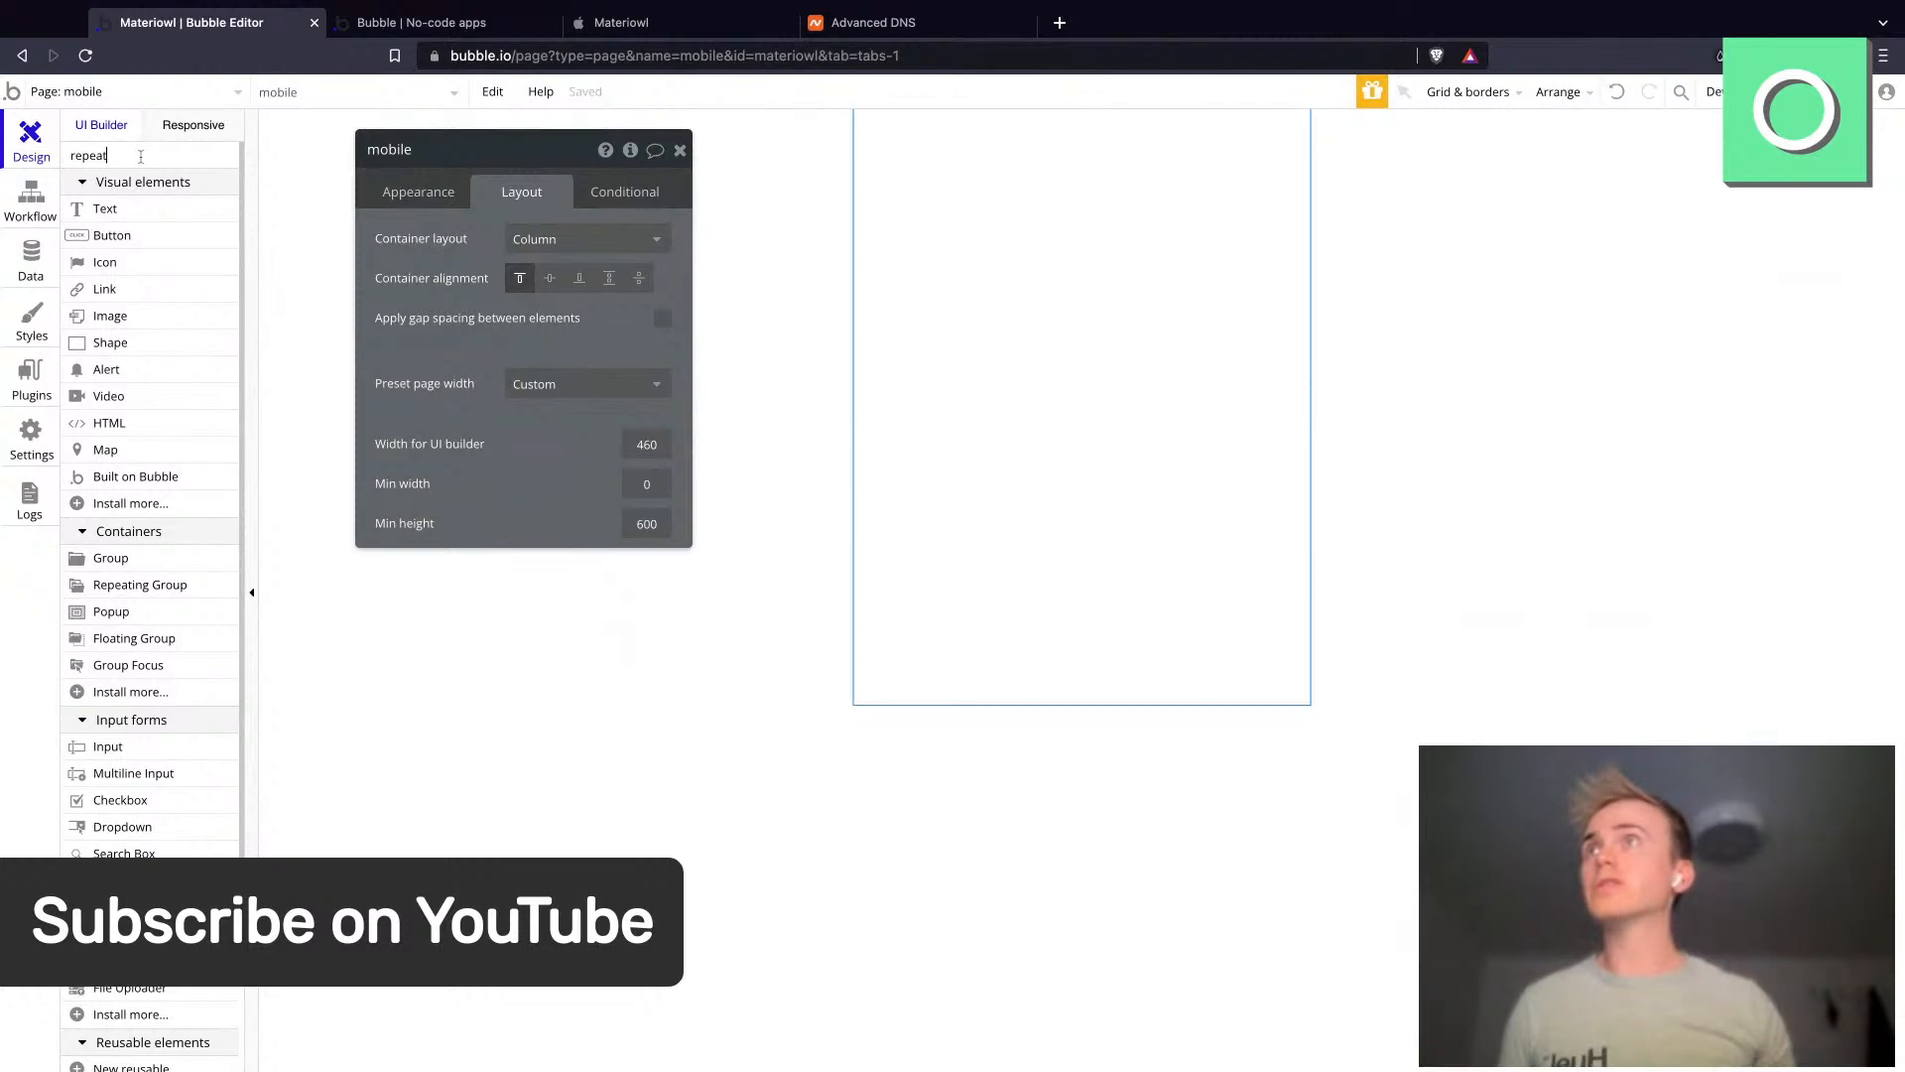
left_click(843, 232)
mouse_move(950, 160)
left_mouse_down()
mouse_move(999, 203)
mouse_move(1174, 498)
left_mouse_up()
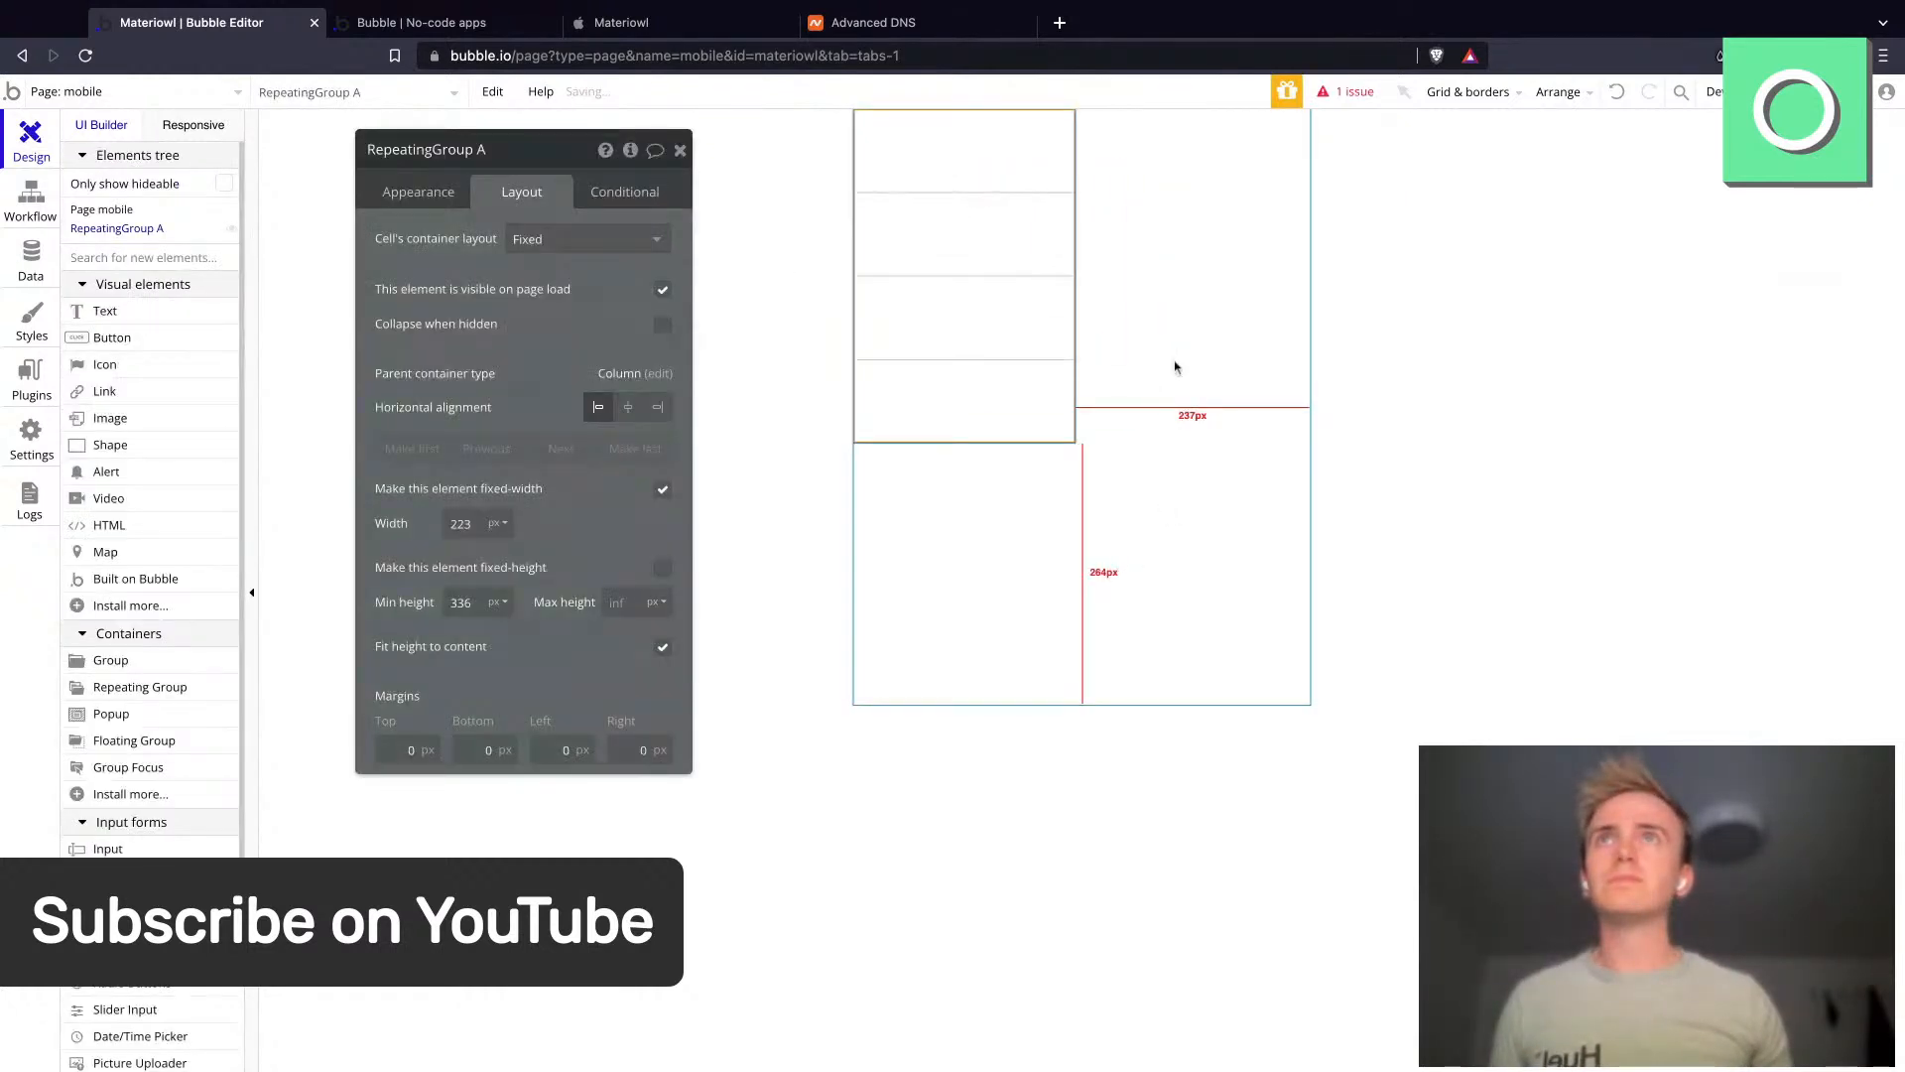
left_click(1173, 366)
left_click(986, 235)
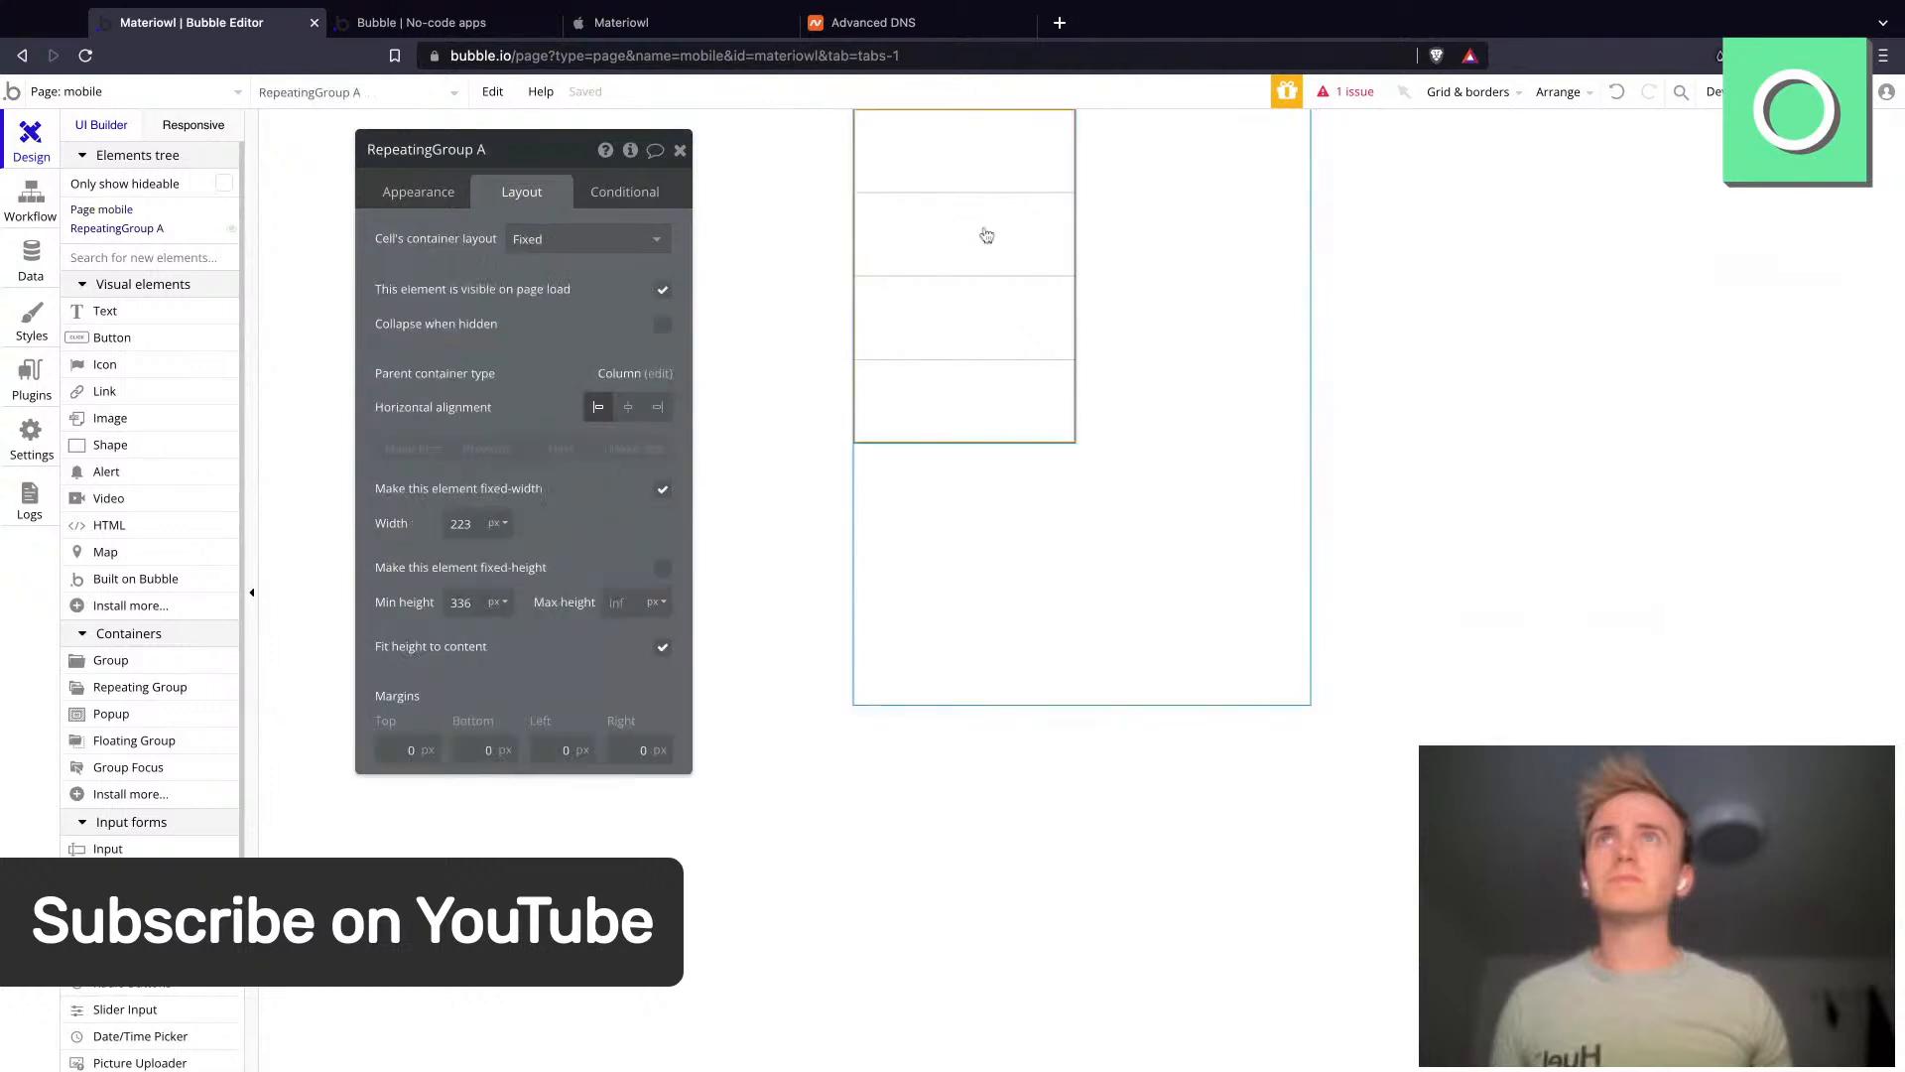
- Set the repeating group's type of content to Materials
left_click(420, 203)
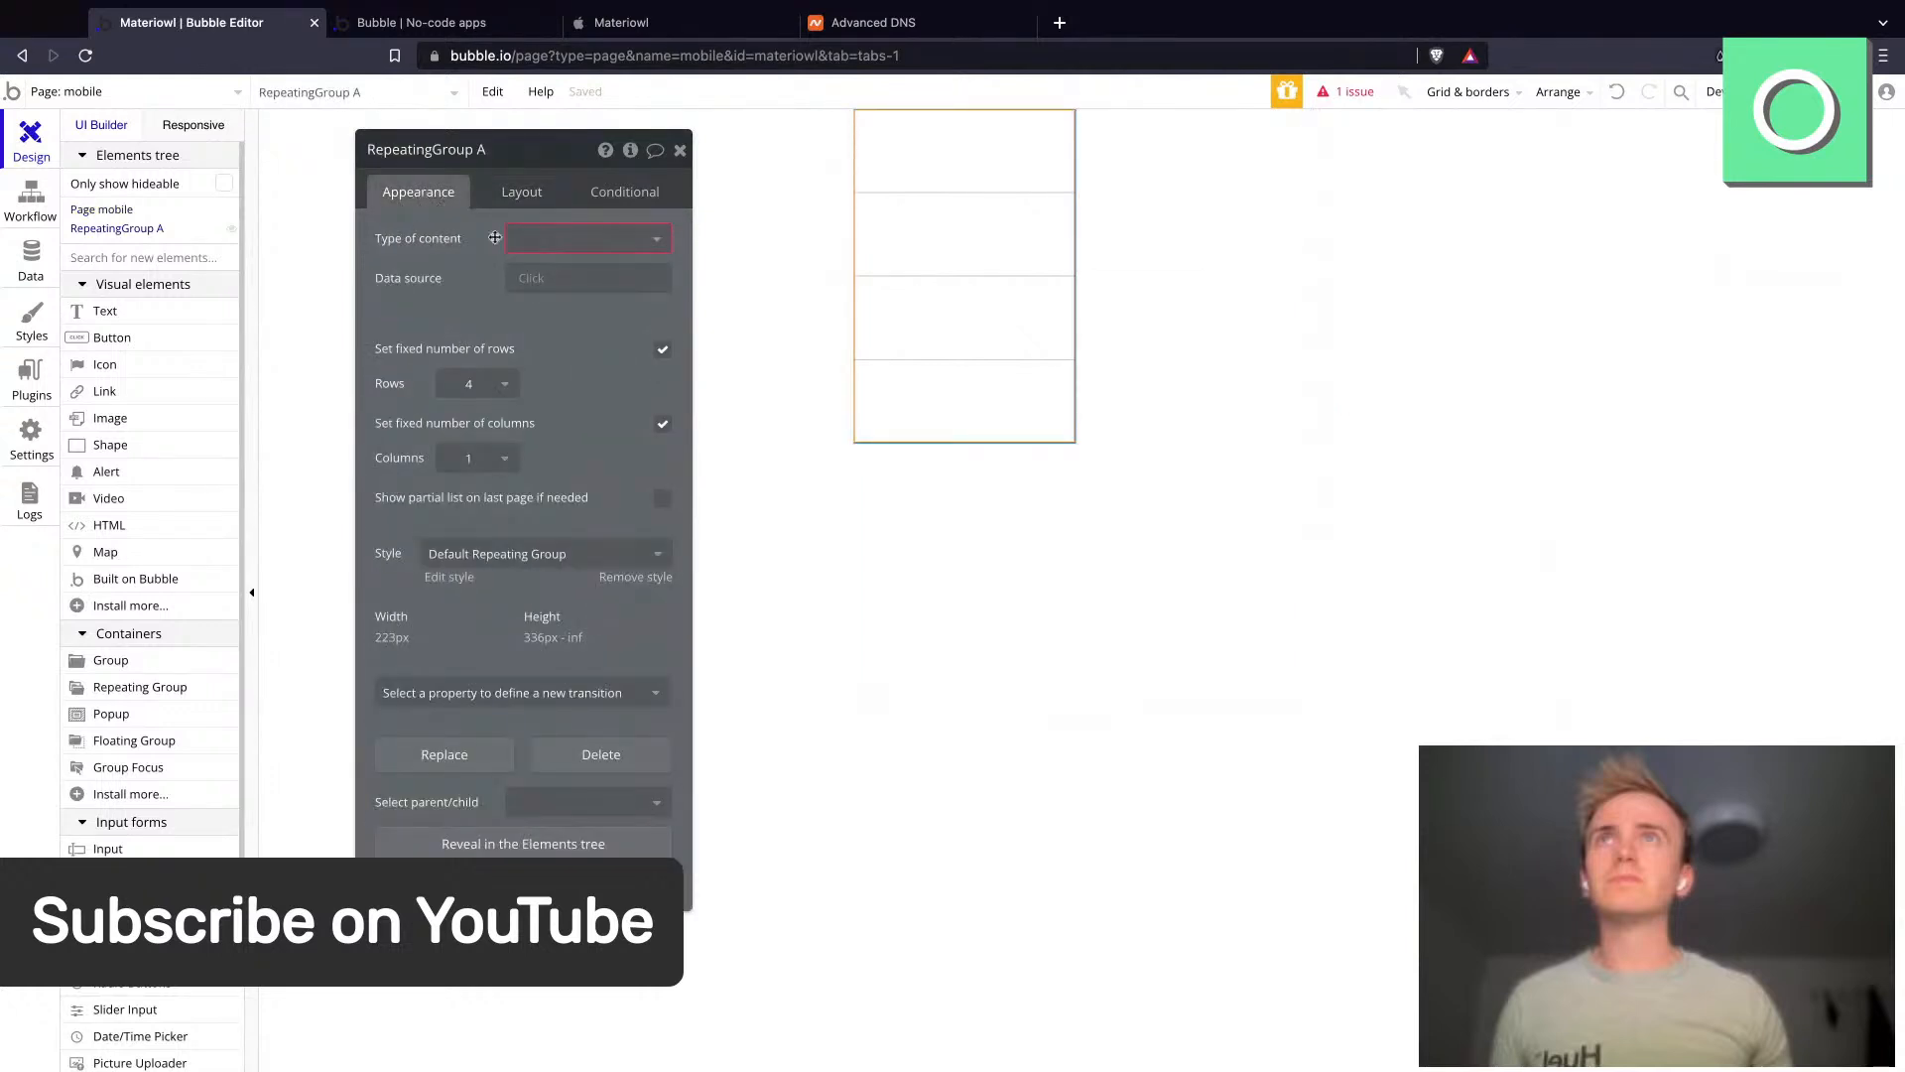
left_click(572, 249)
type("mat")
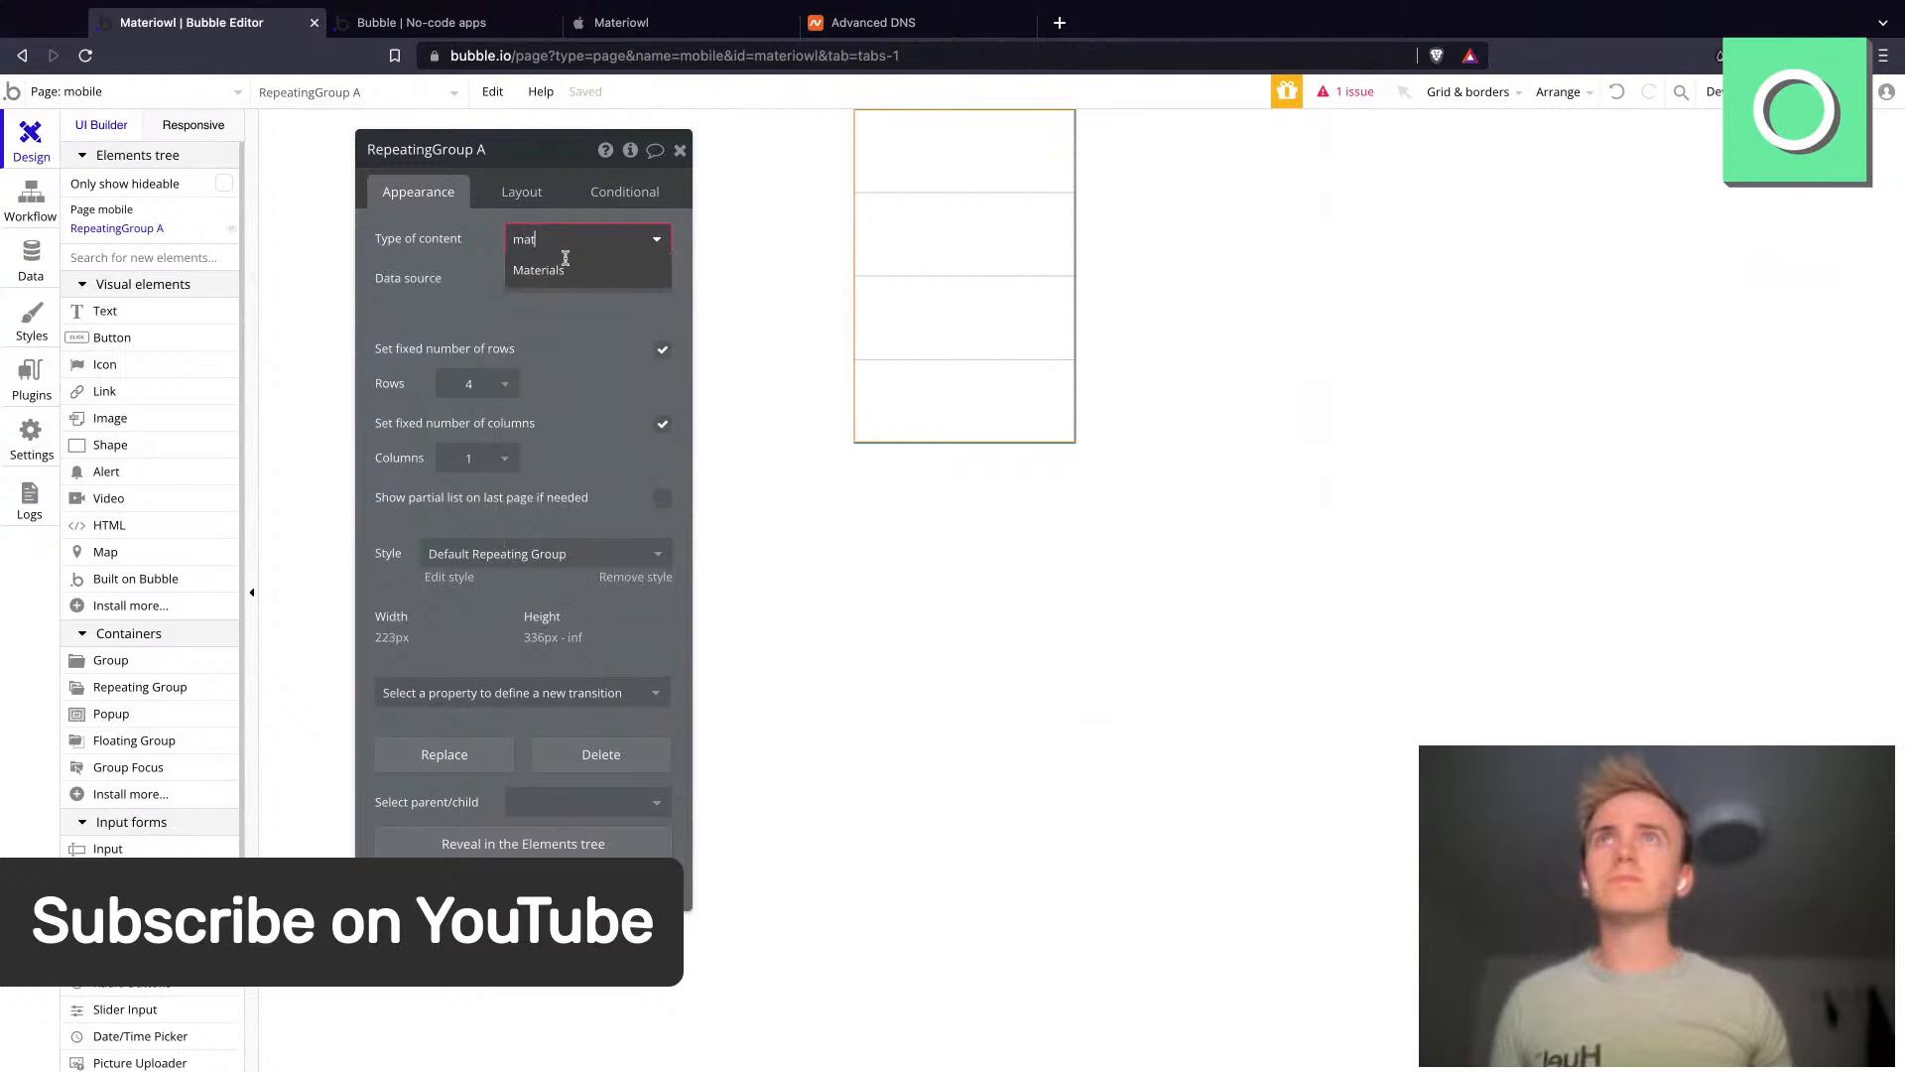
left_click(552, 274)
- Set the repeating group's data source to a search for Materials and its columns to 2
left_click(543, 281)
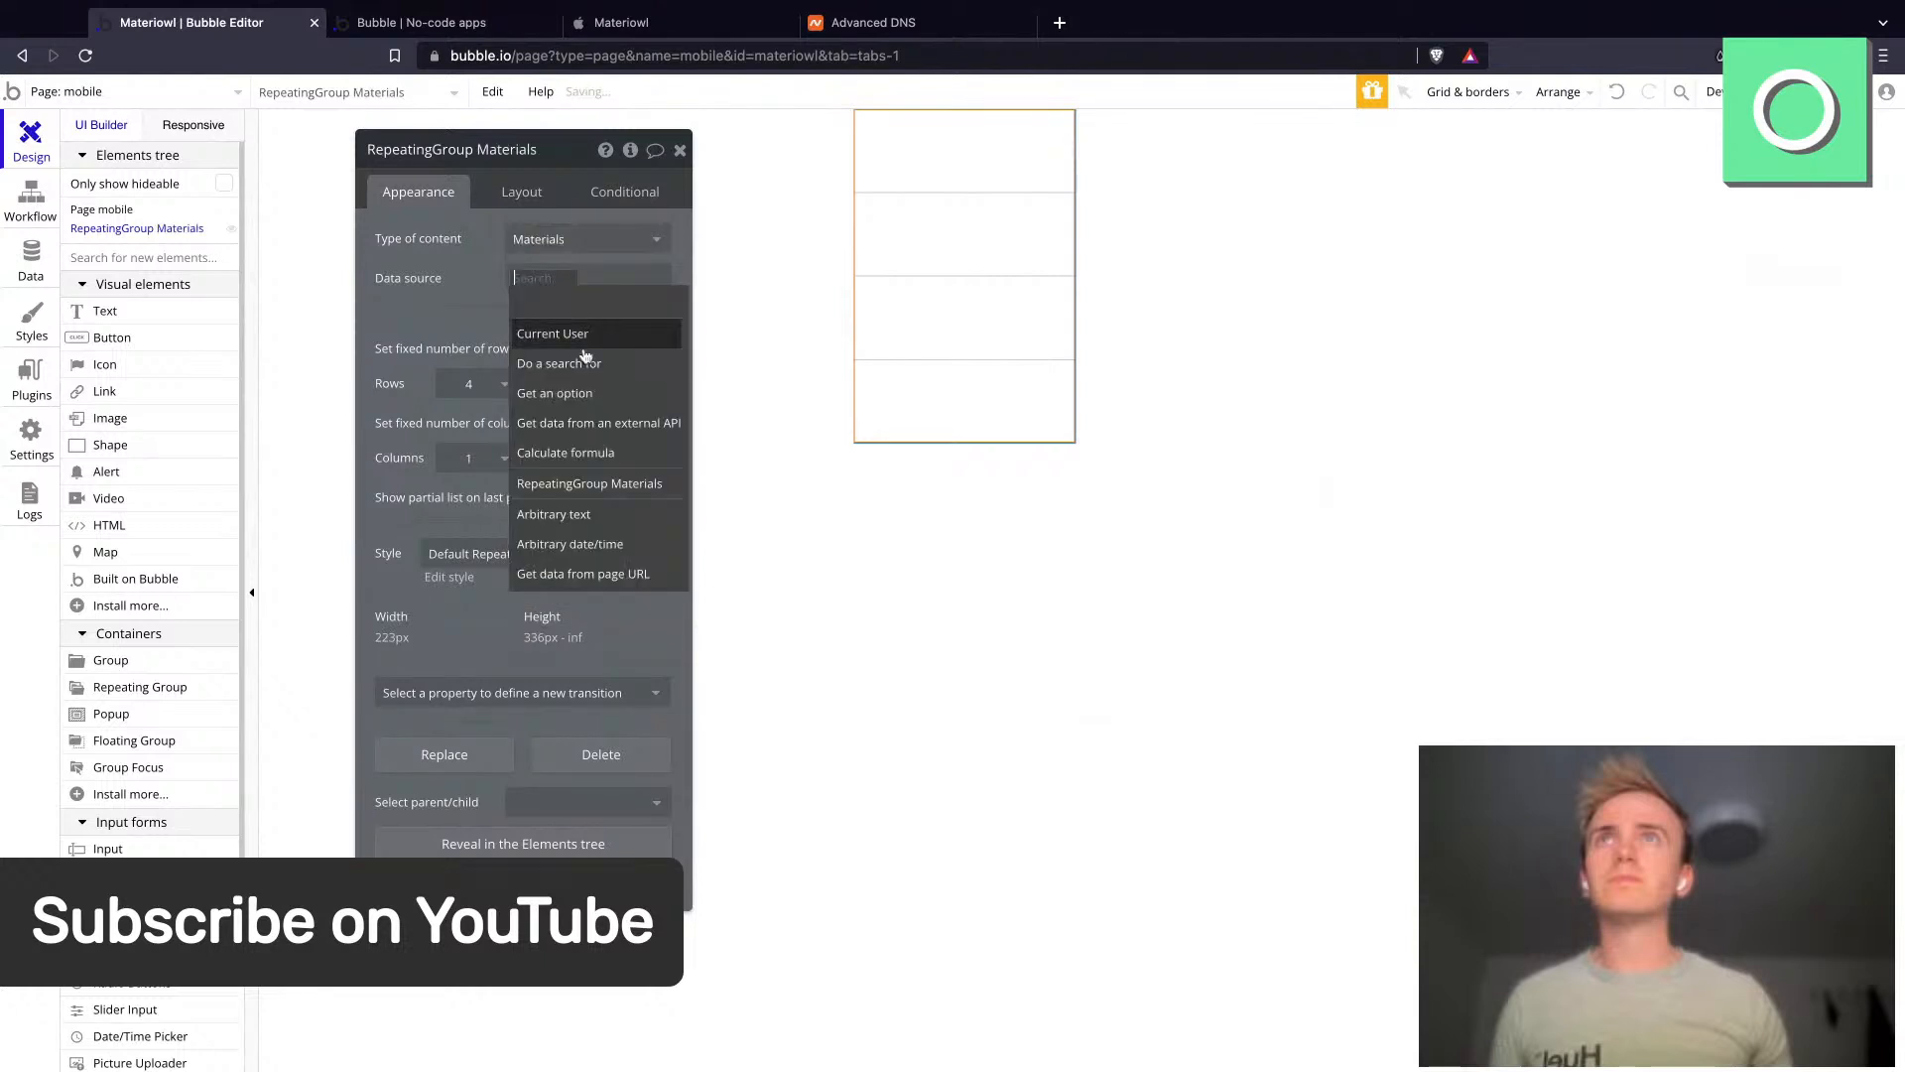
left_click(561, 329)
left_click(889, 198)
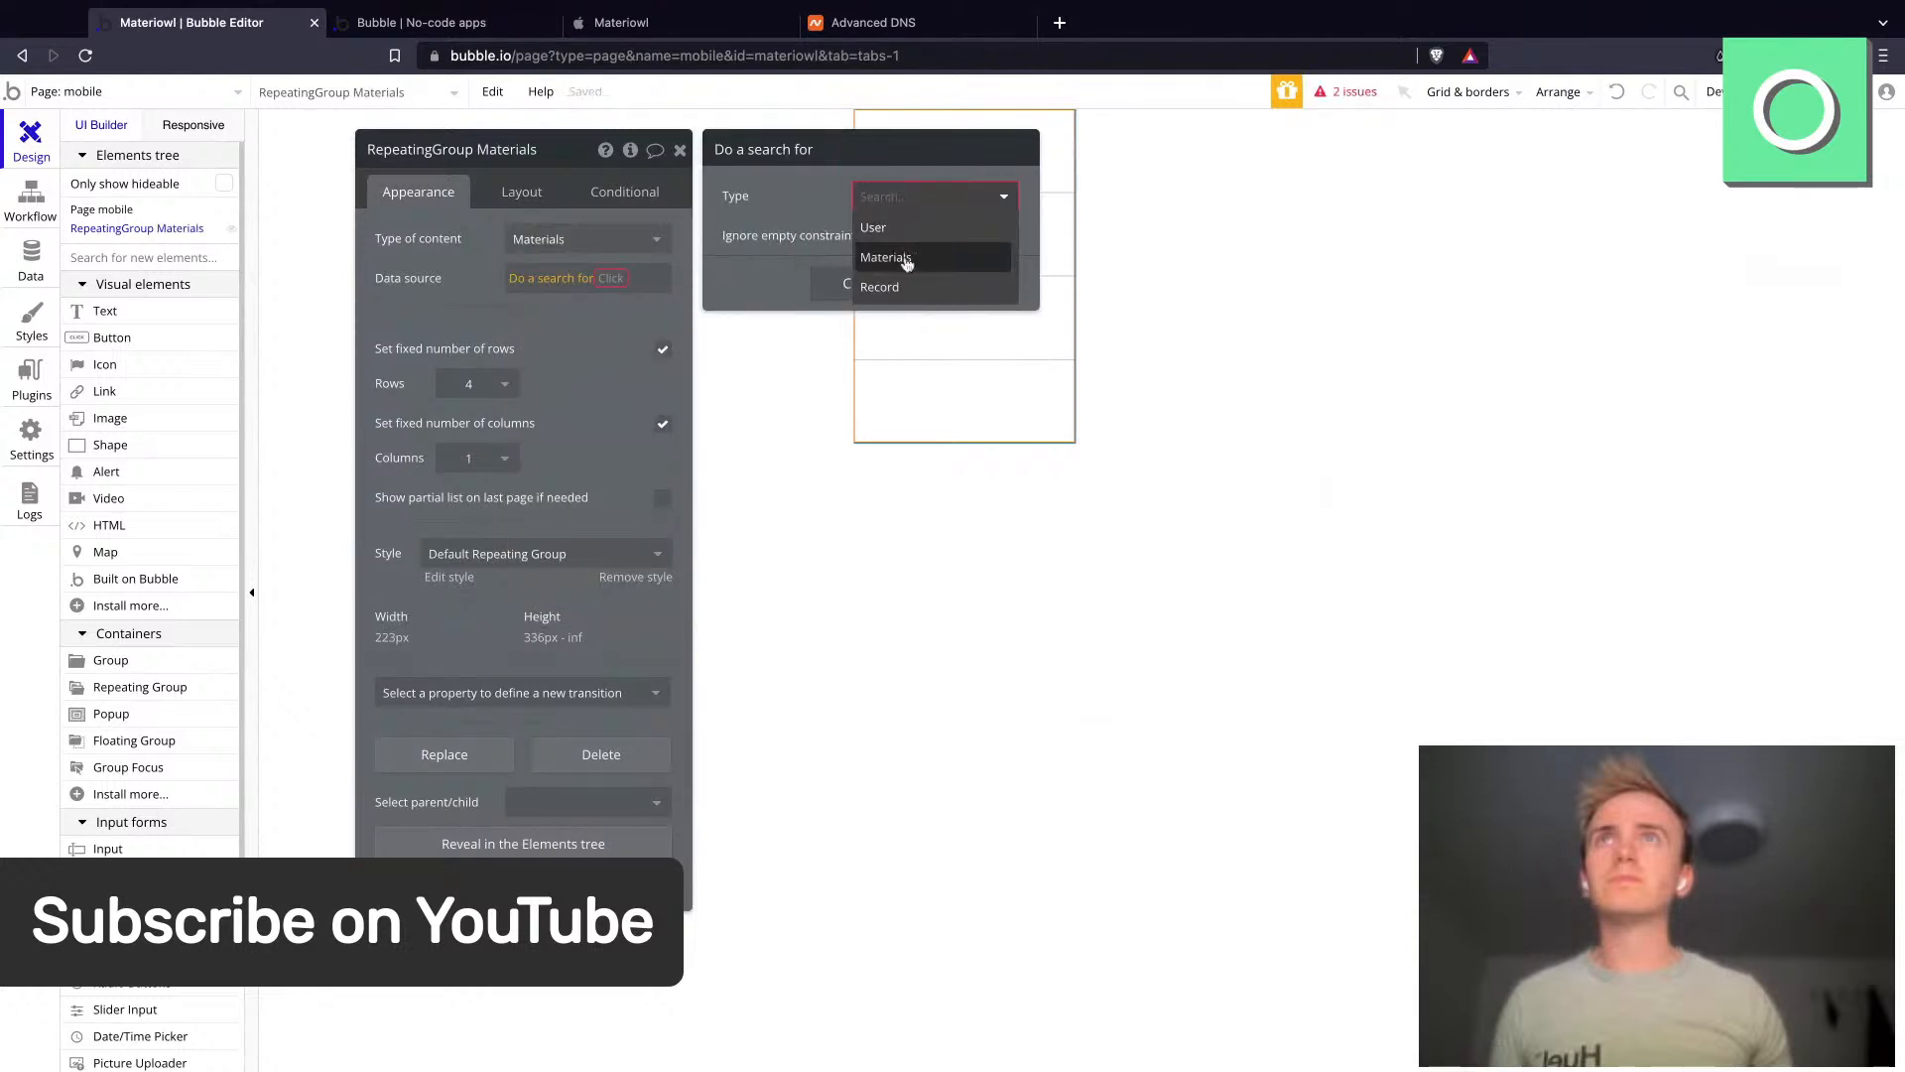
left_click(886, 257)
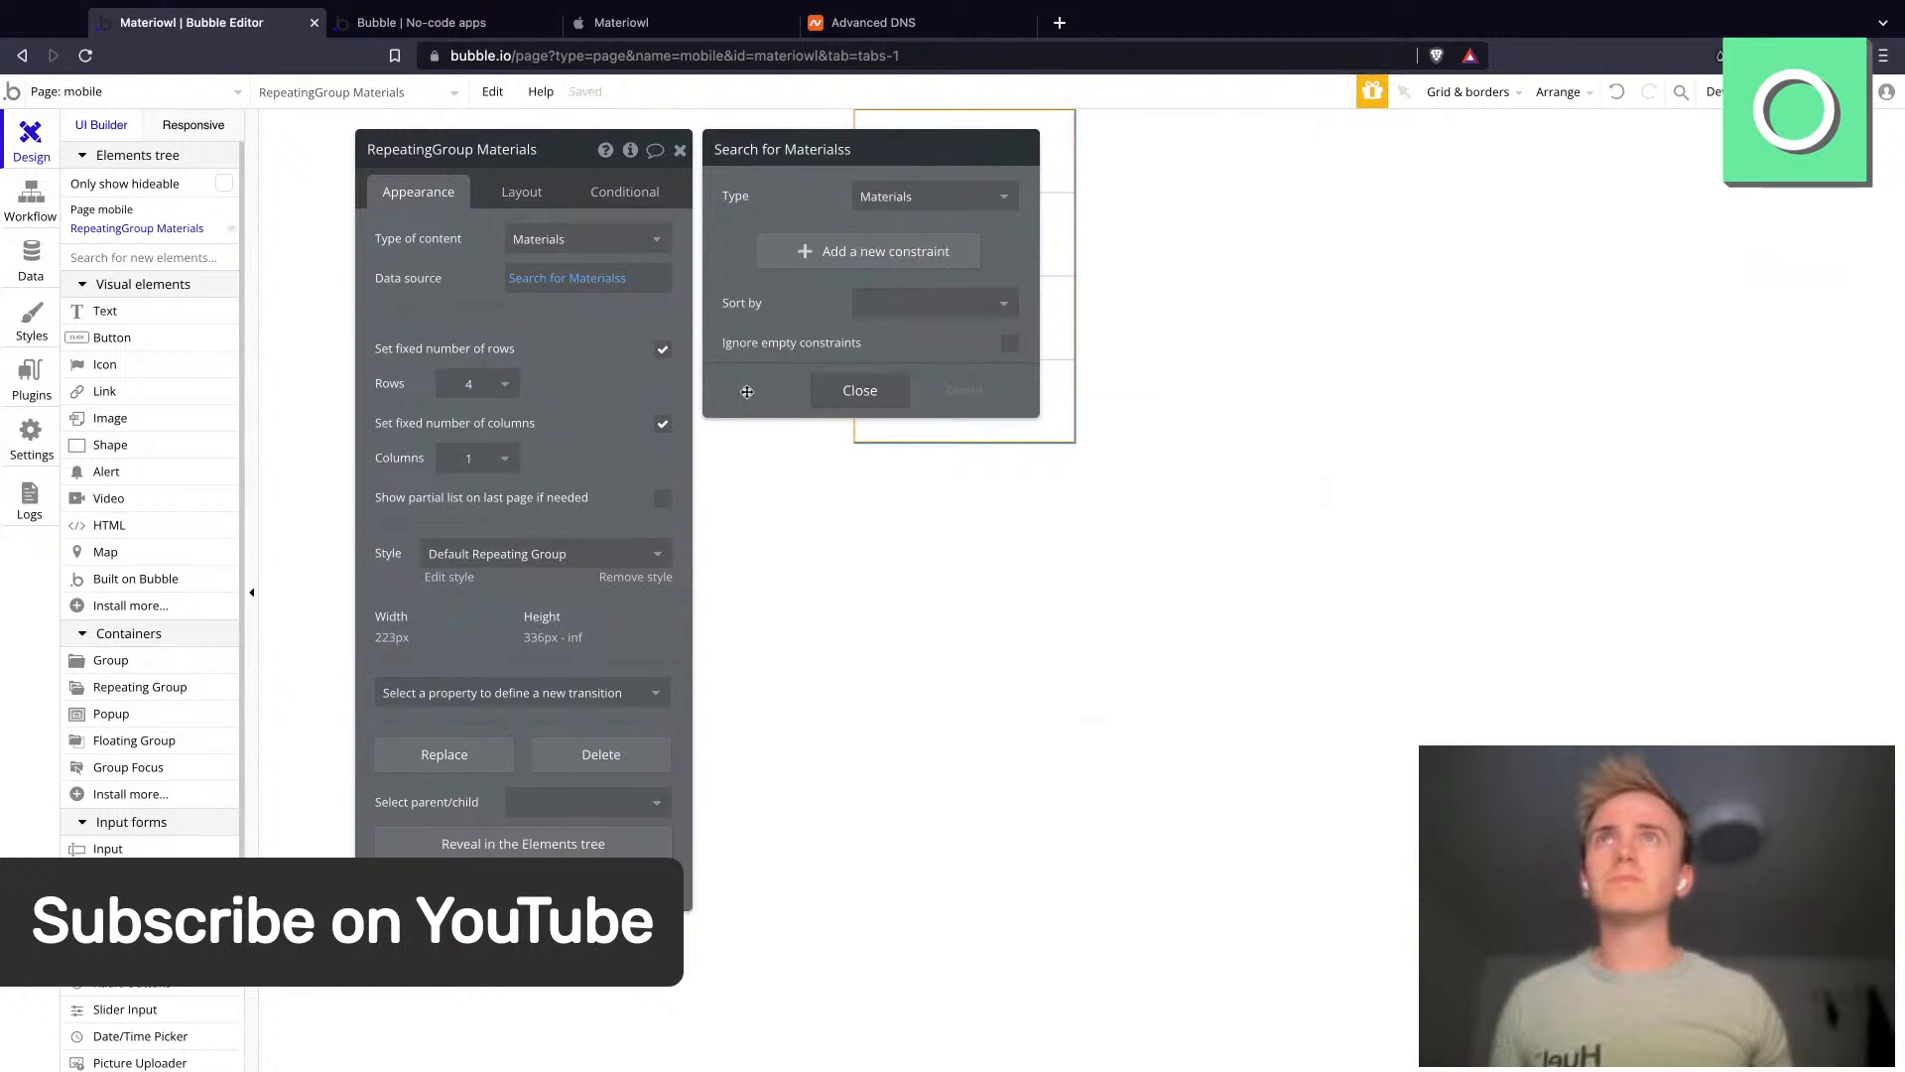
left_click(862, 389)
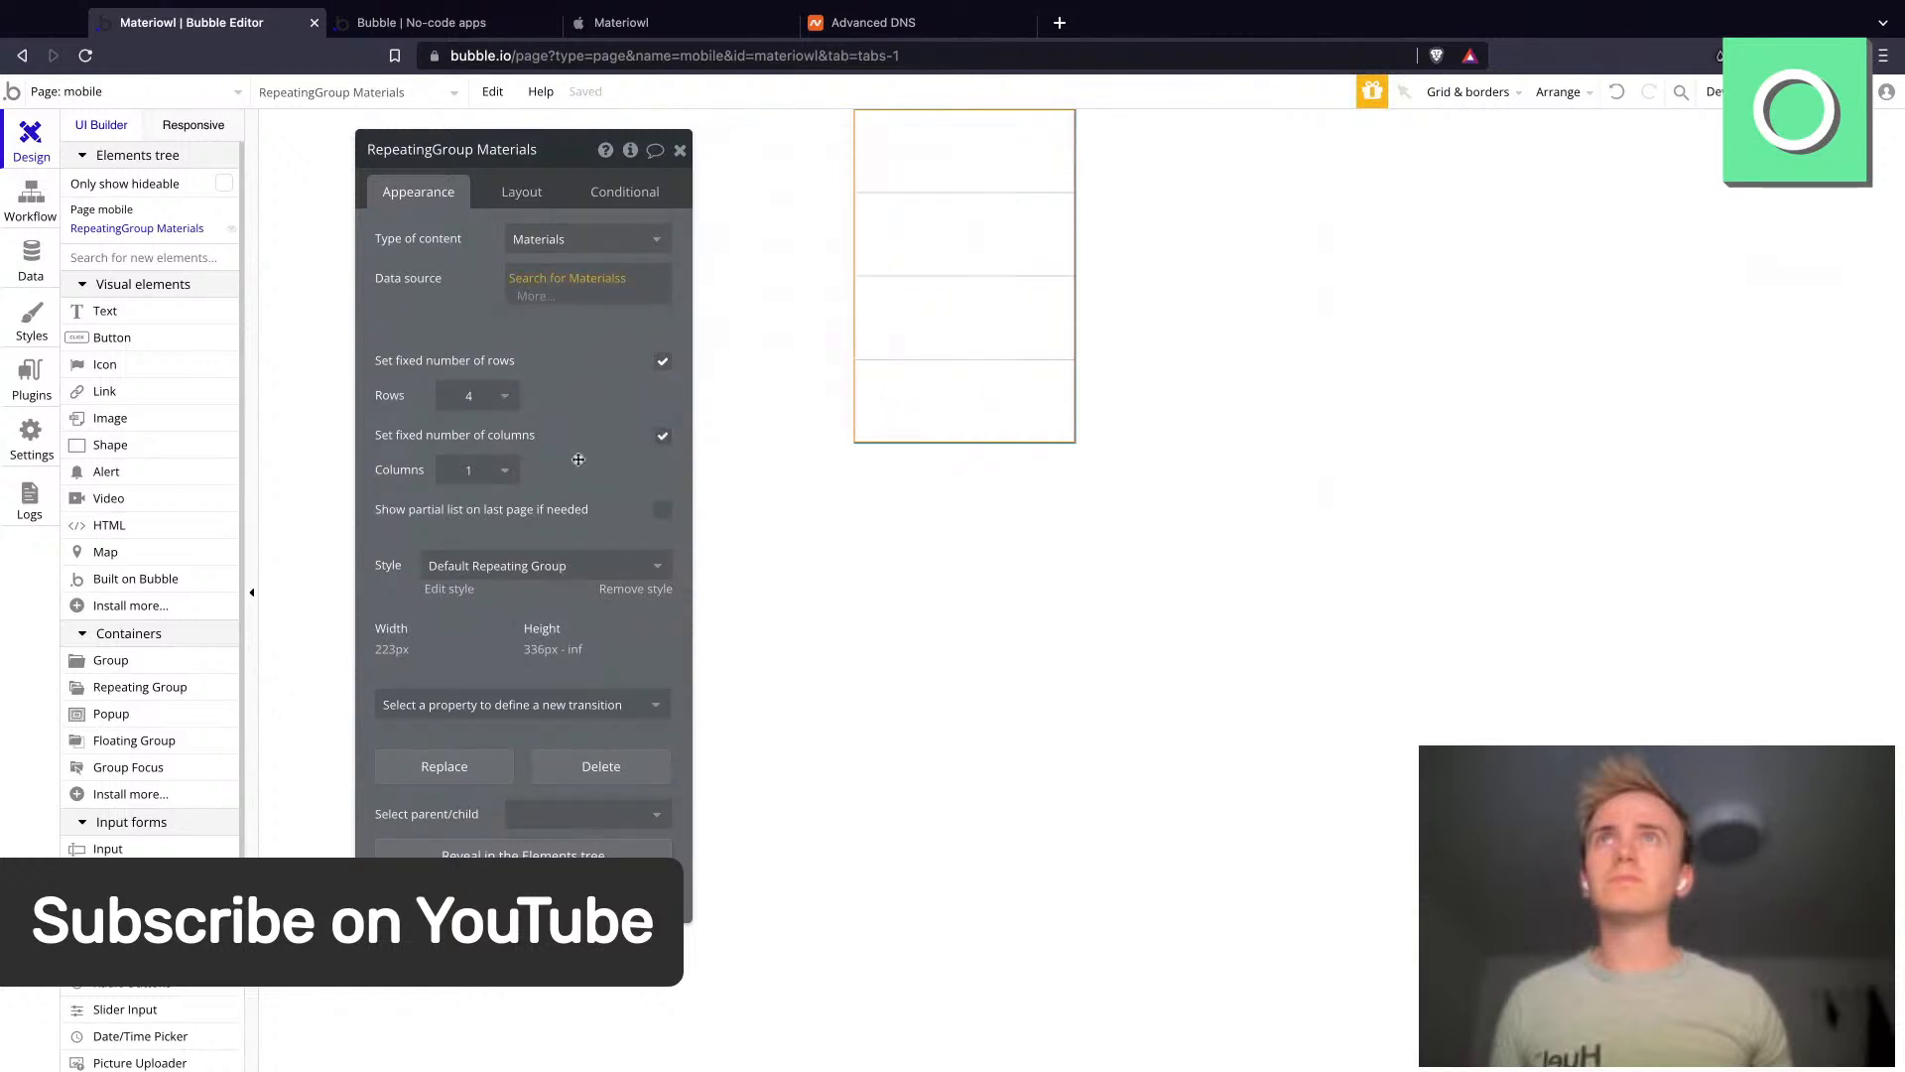
left_click(476, 469)
left_click(487, 511)
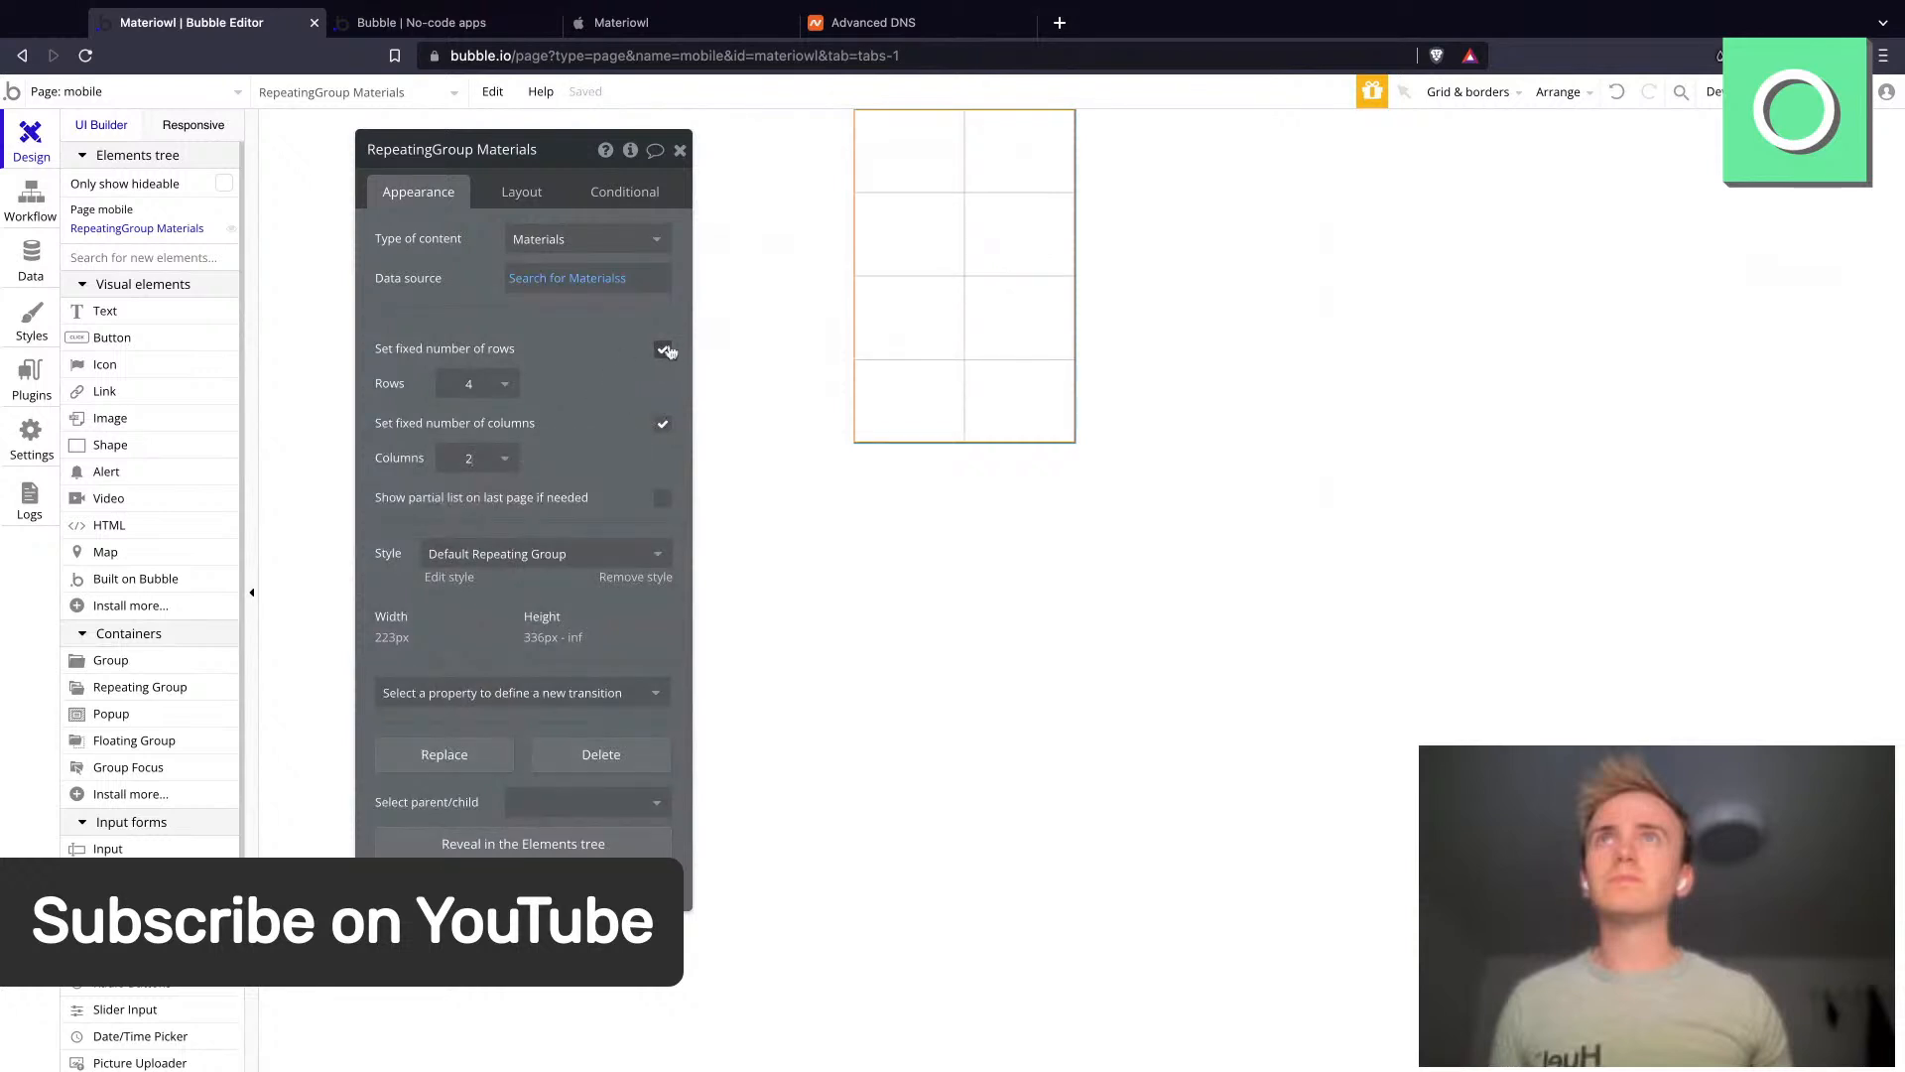
- Review the materials slide and the app preview
left_click(615, 44)
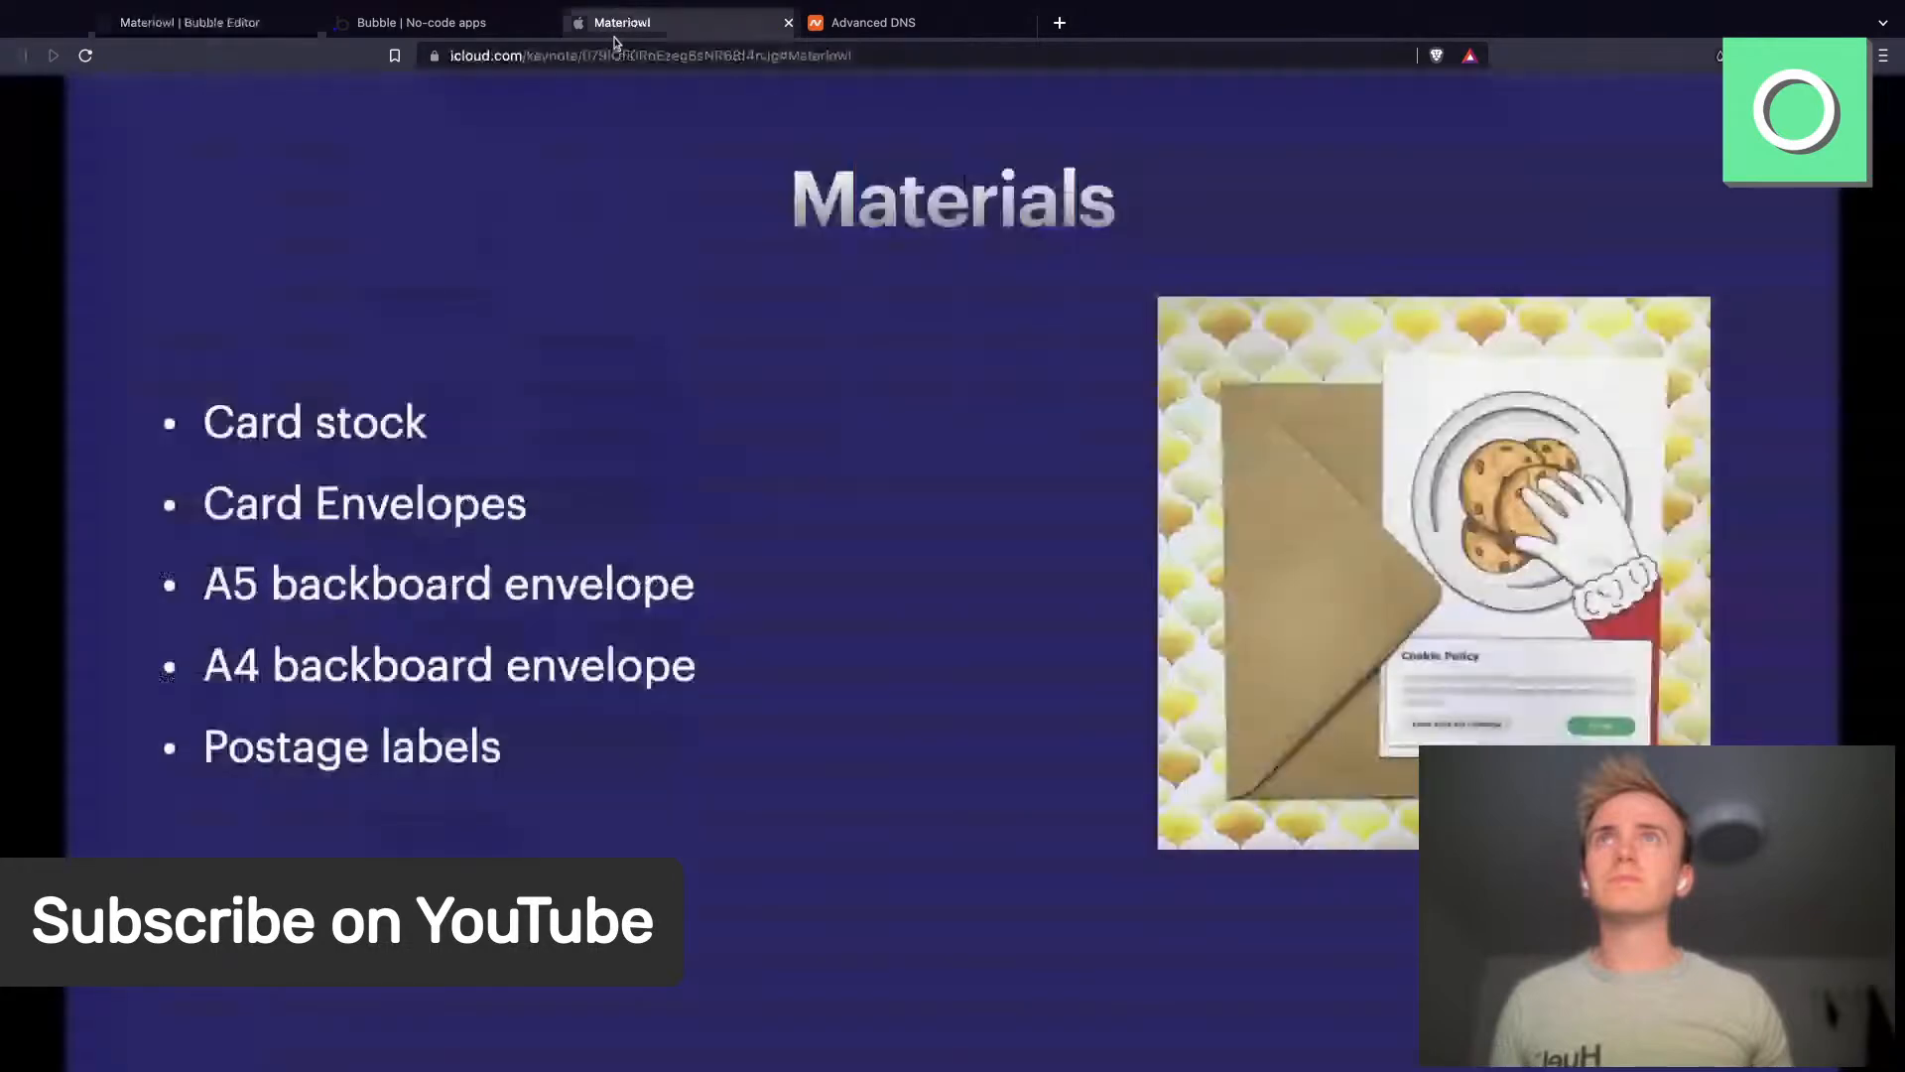
left_click(477, 28)
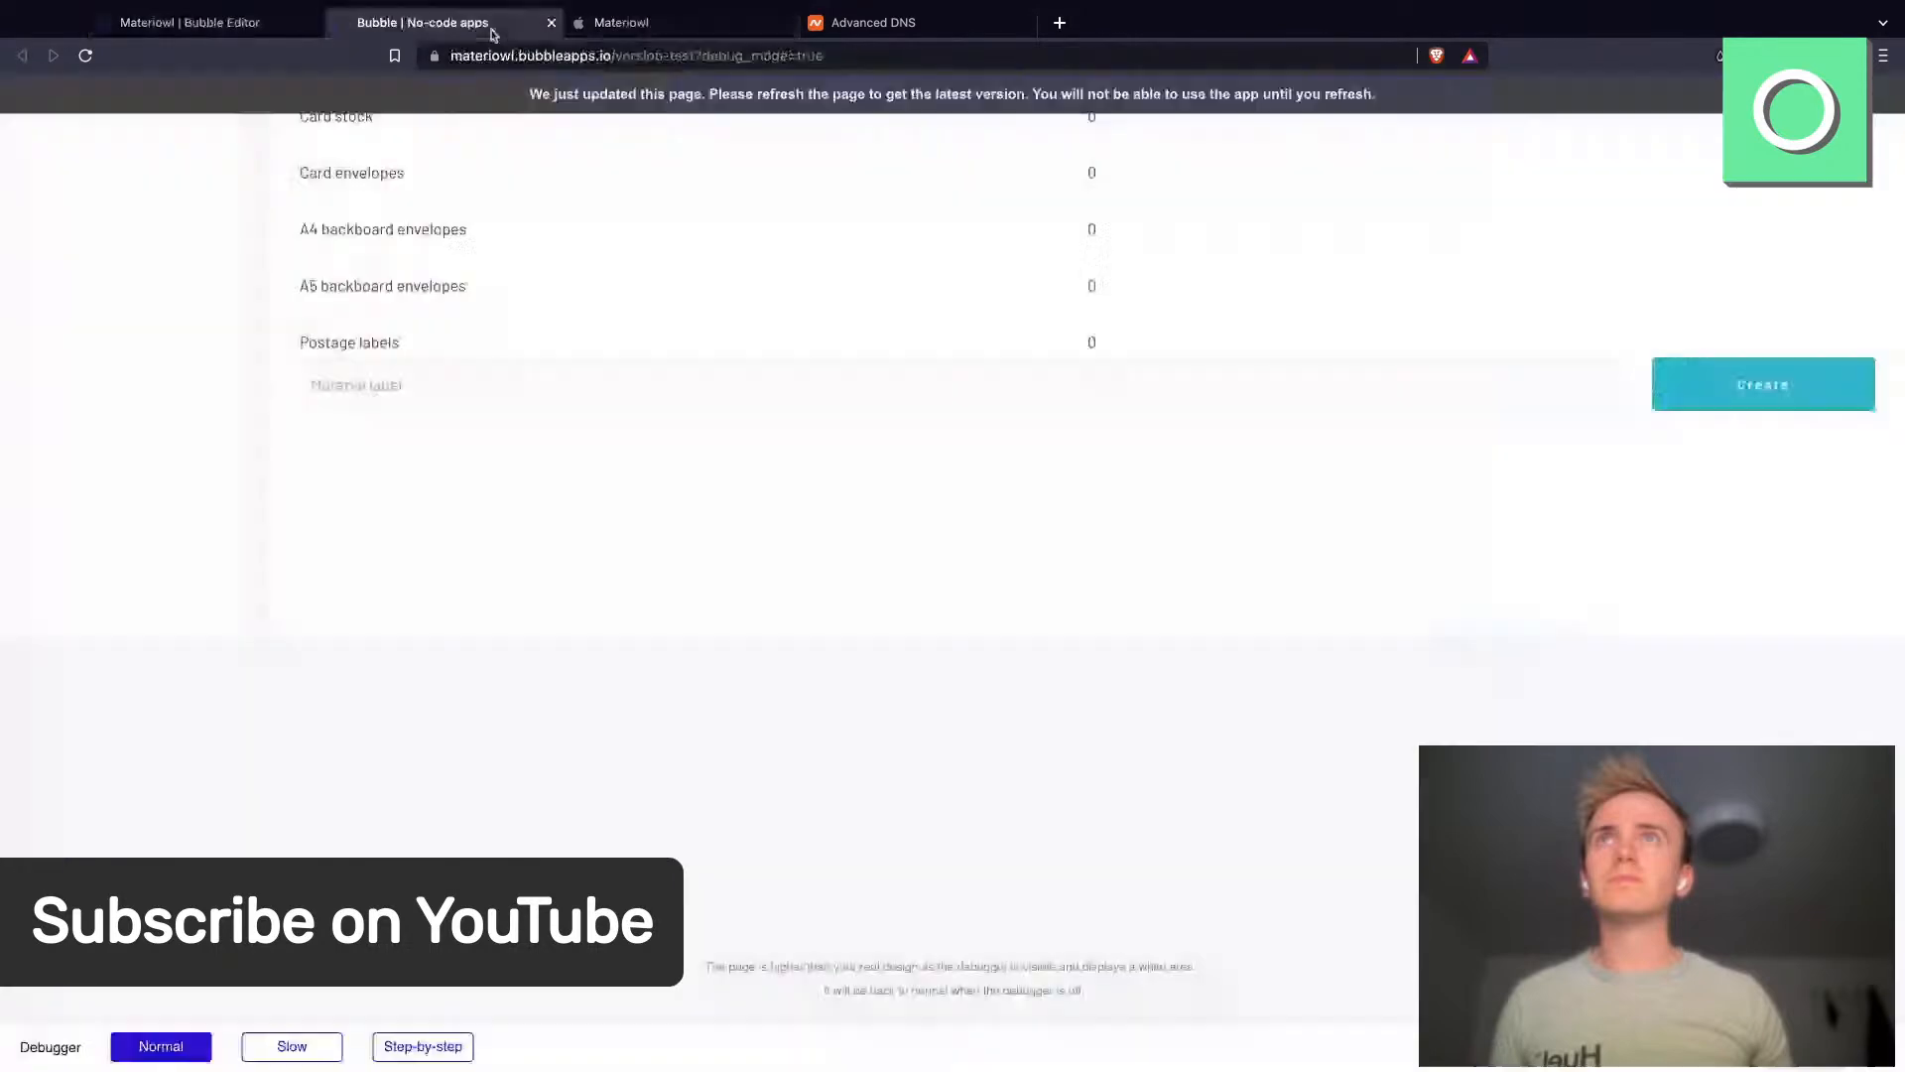
left_click(273, 37)
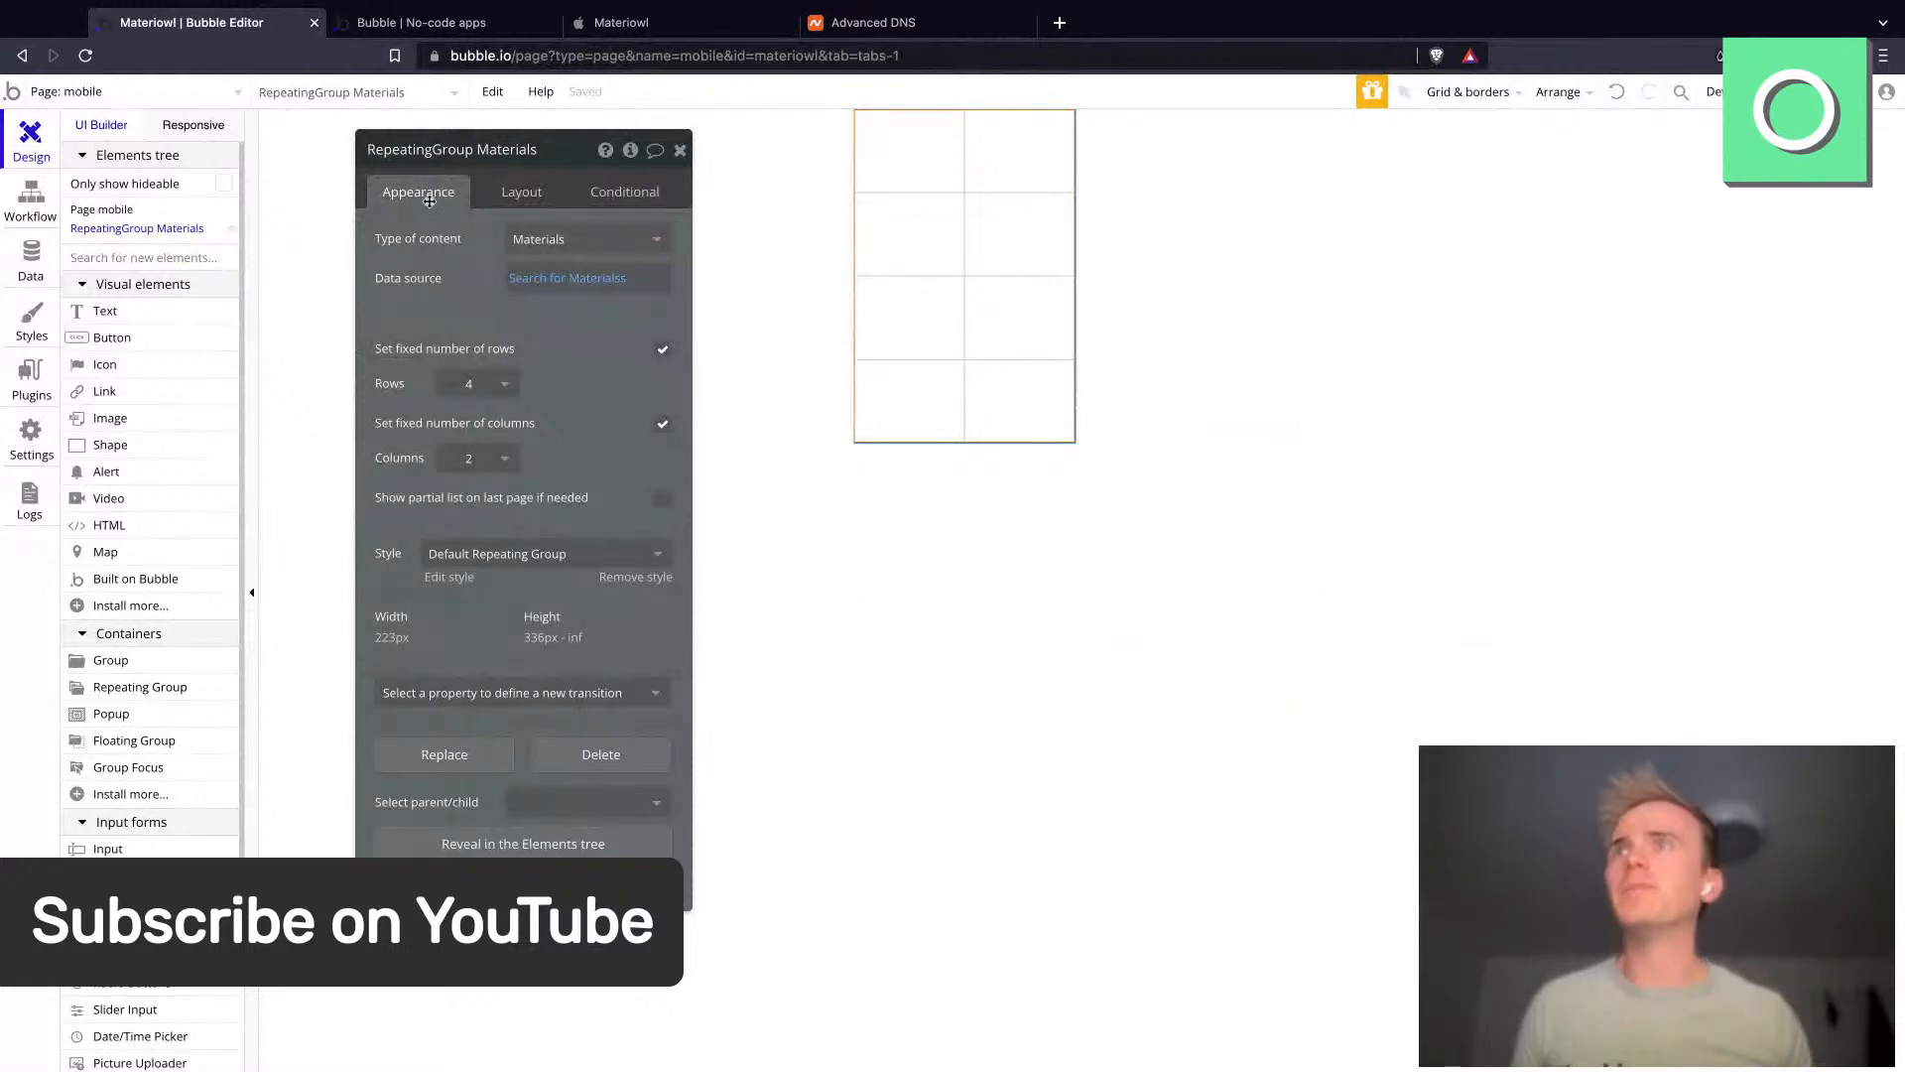
- Set the repeating group's width to 100 %
left_click(537, 182)
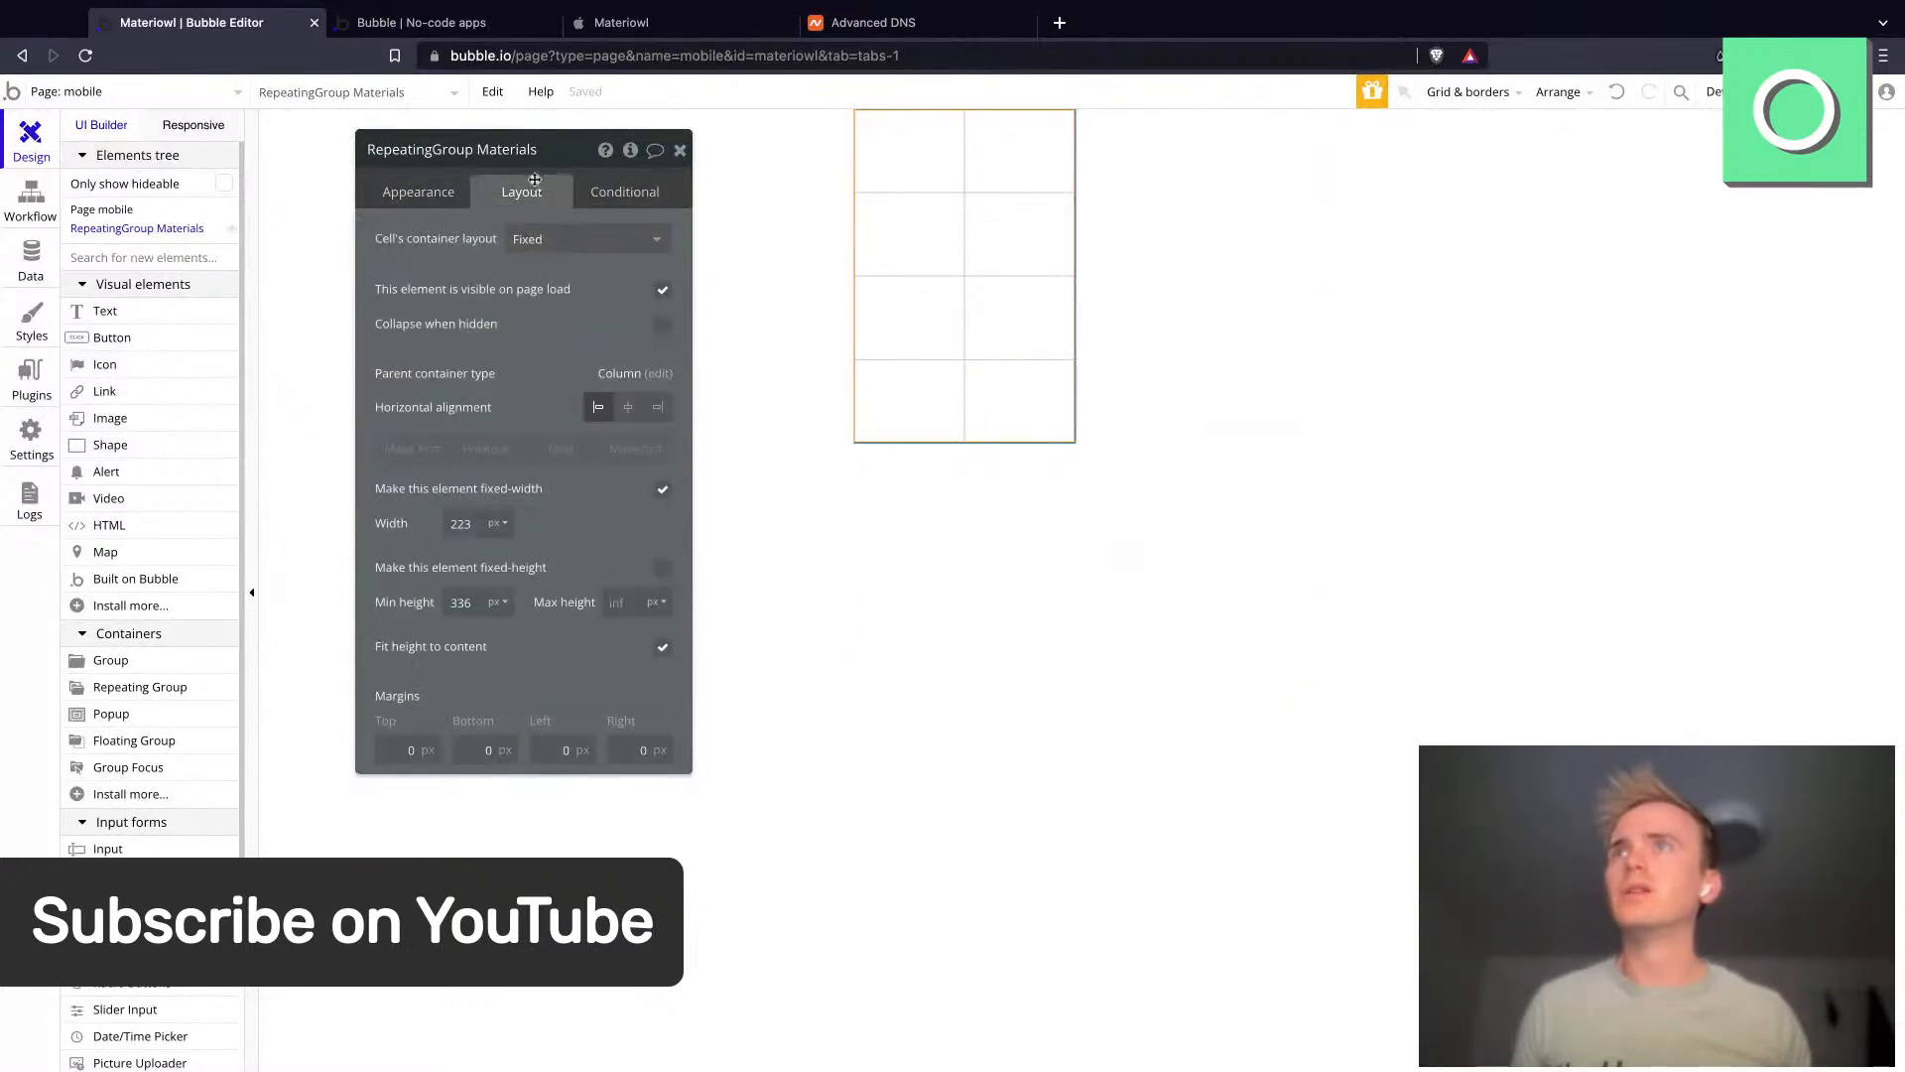
left_click(498, 525)
left_click(497, 581)
double_click(470, 524)
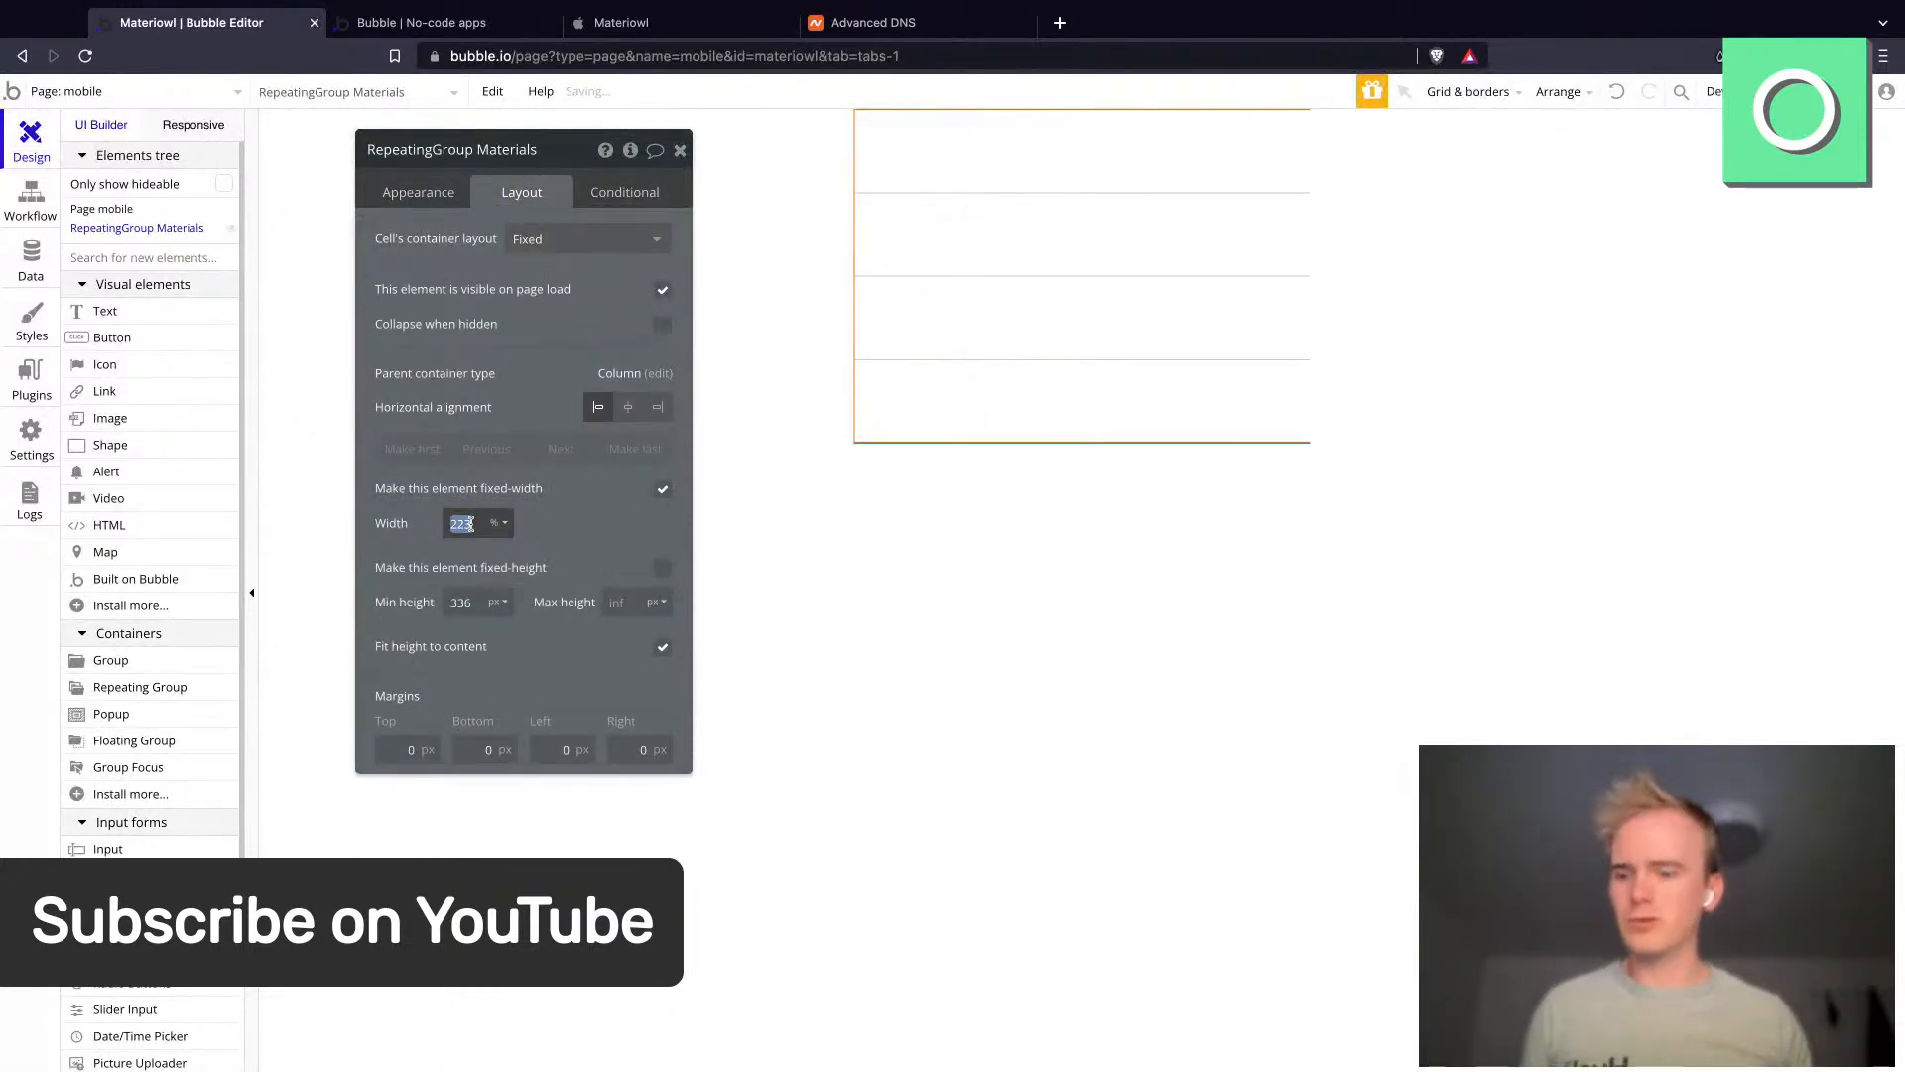
type("100")
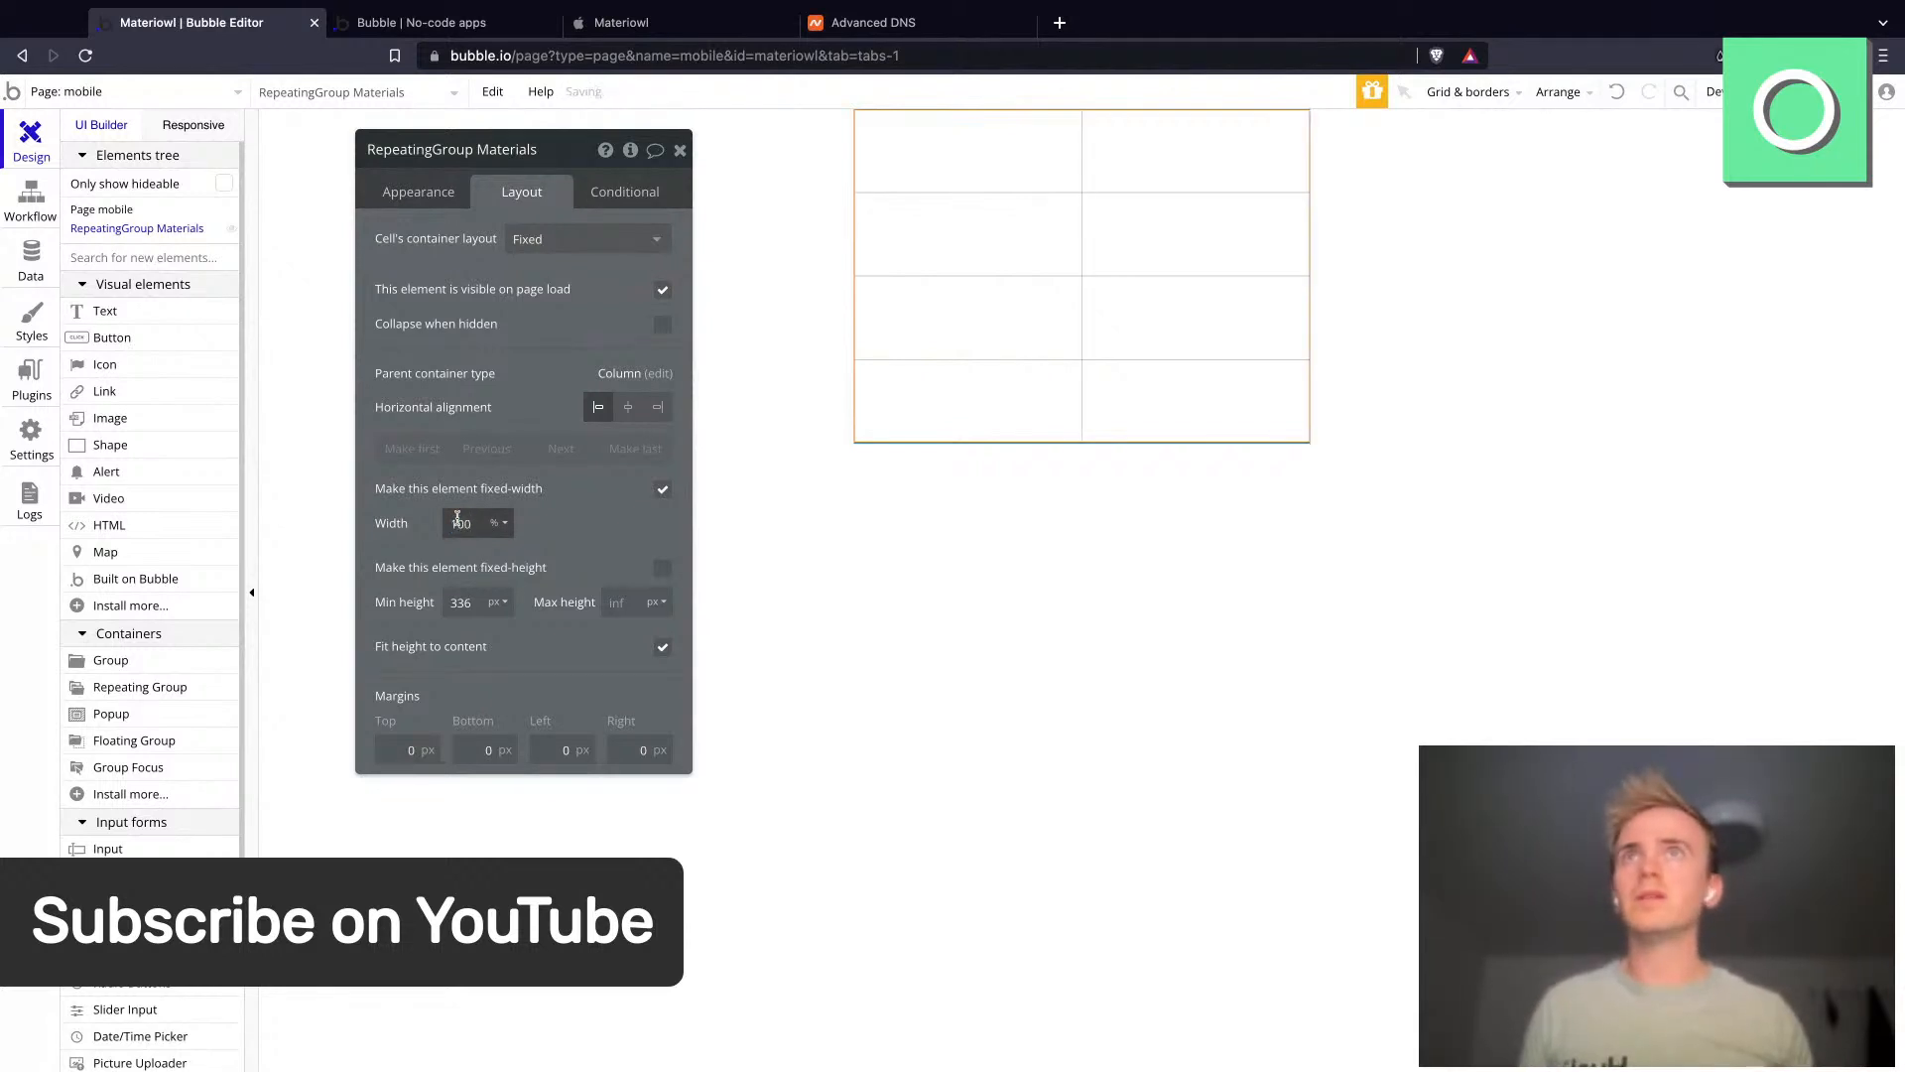
left_click(418, 191)
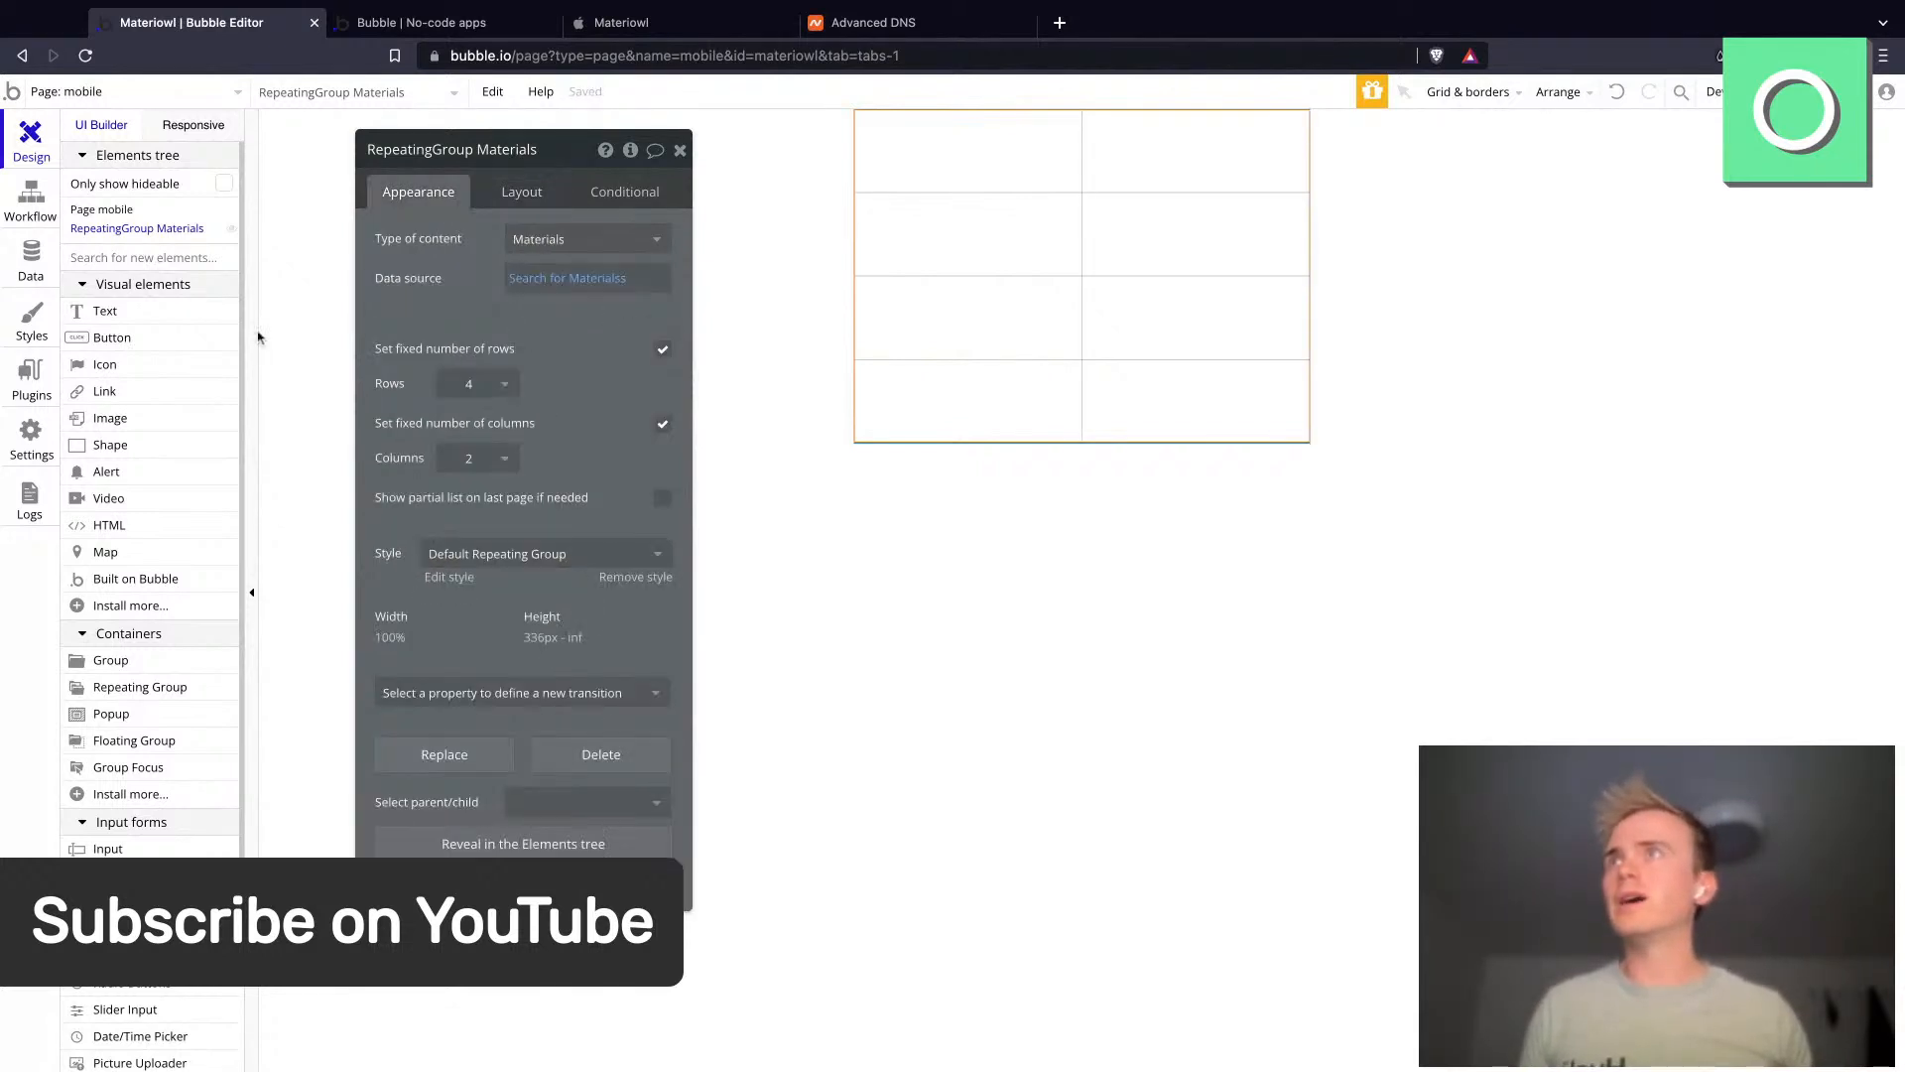
- Draw a group about 123 by 56 px inside the repeating group's first cell
left_click(129, 661)
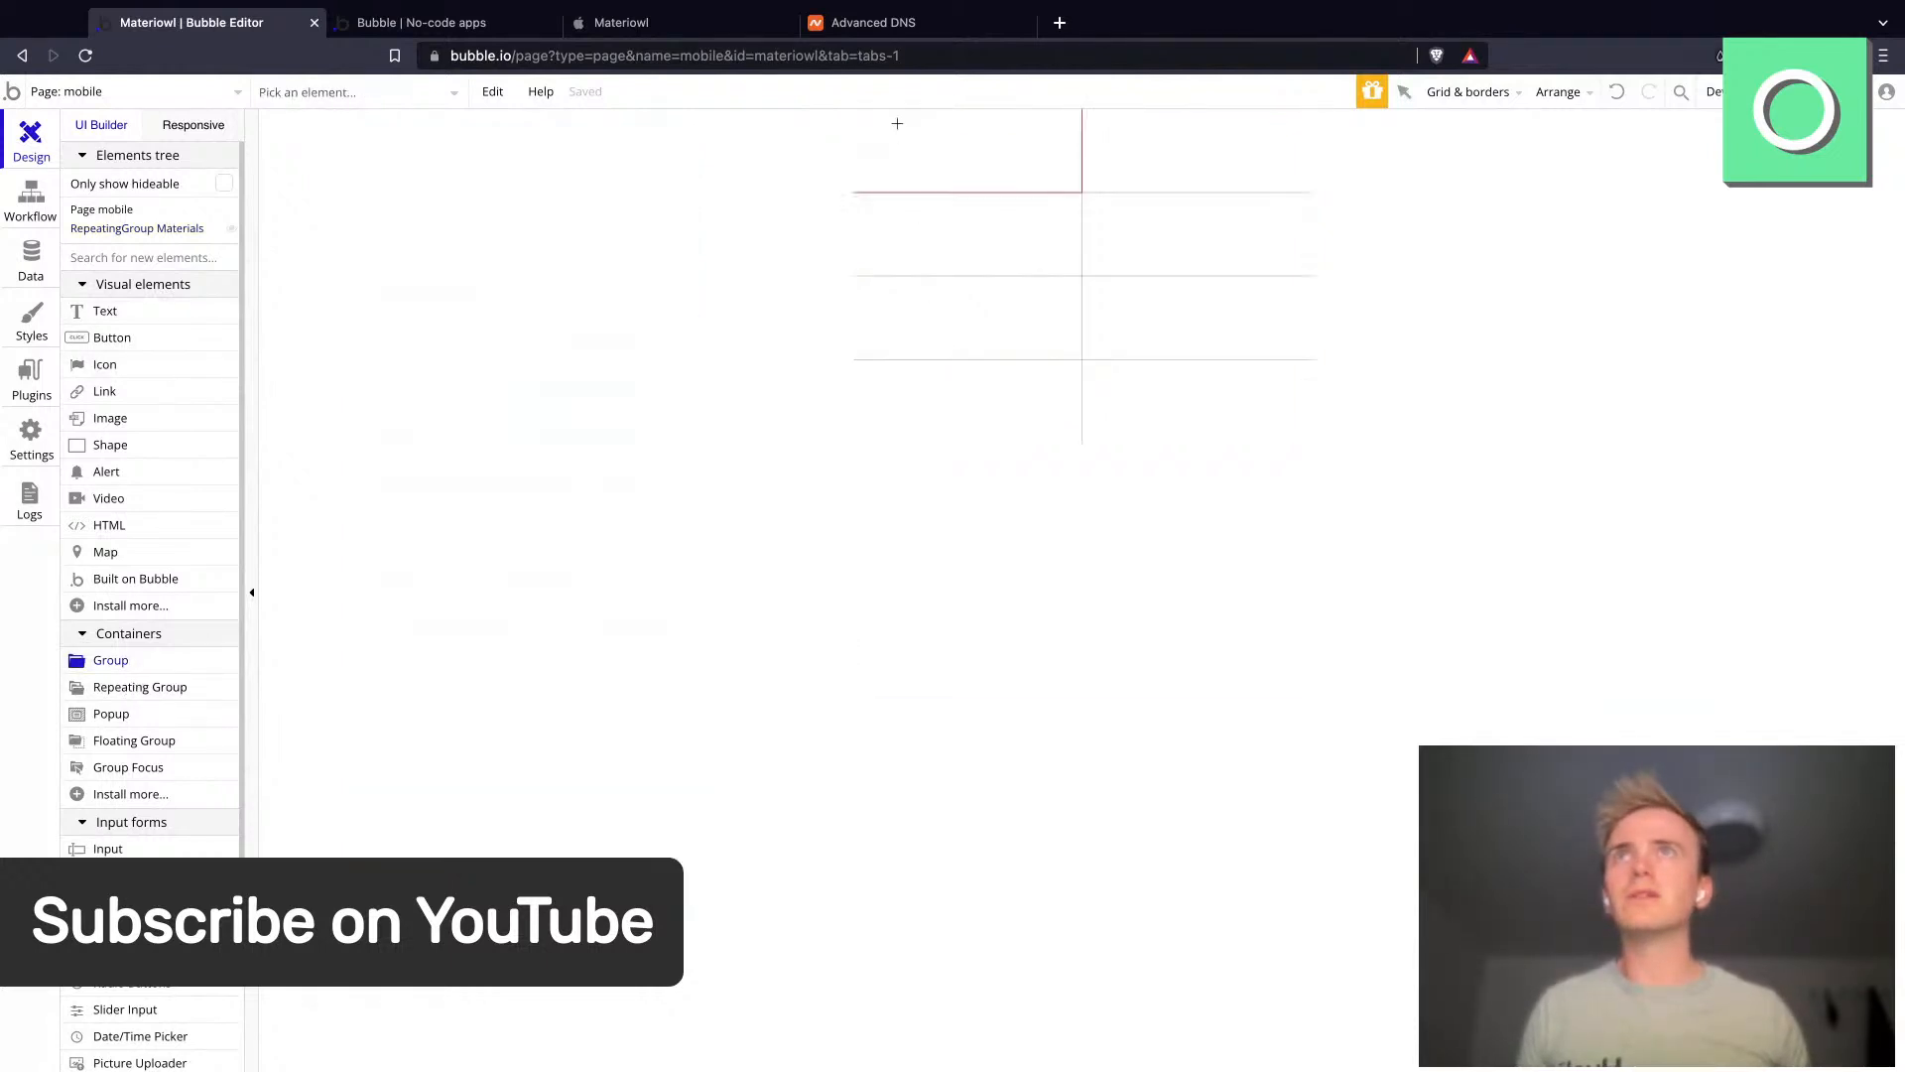
left_click_drag(898, 123, 1018, 177)
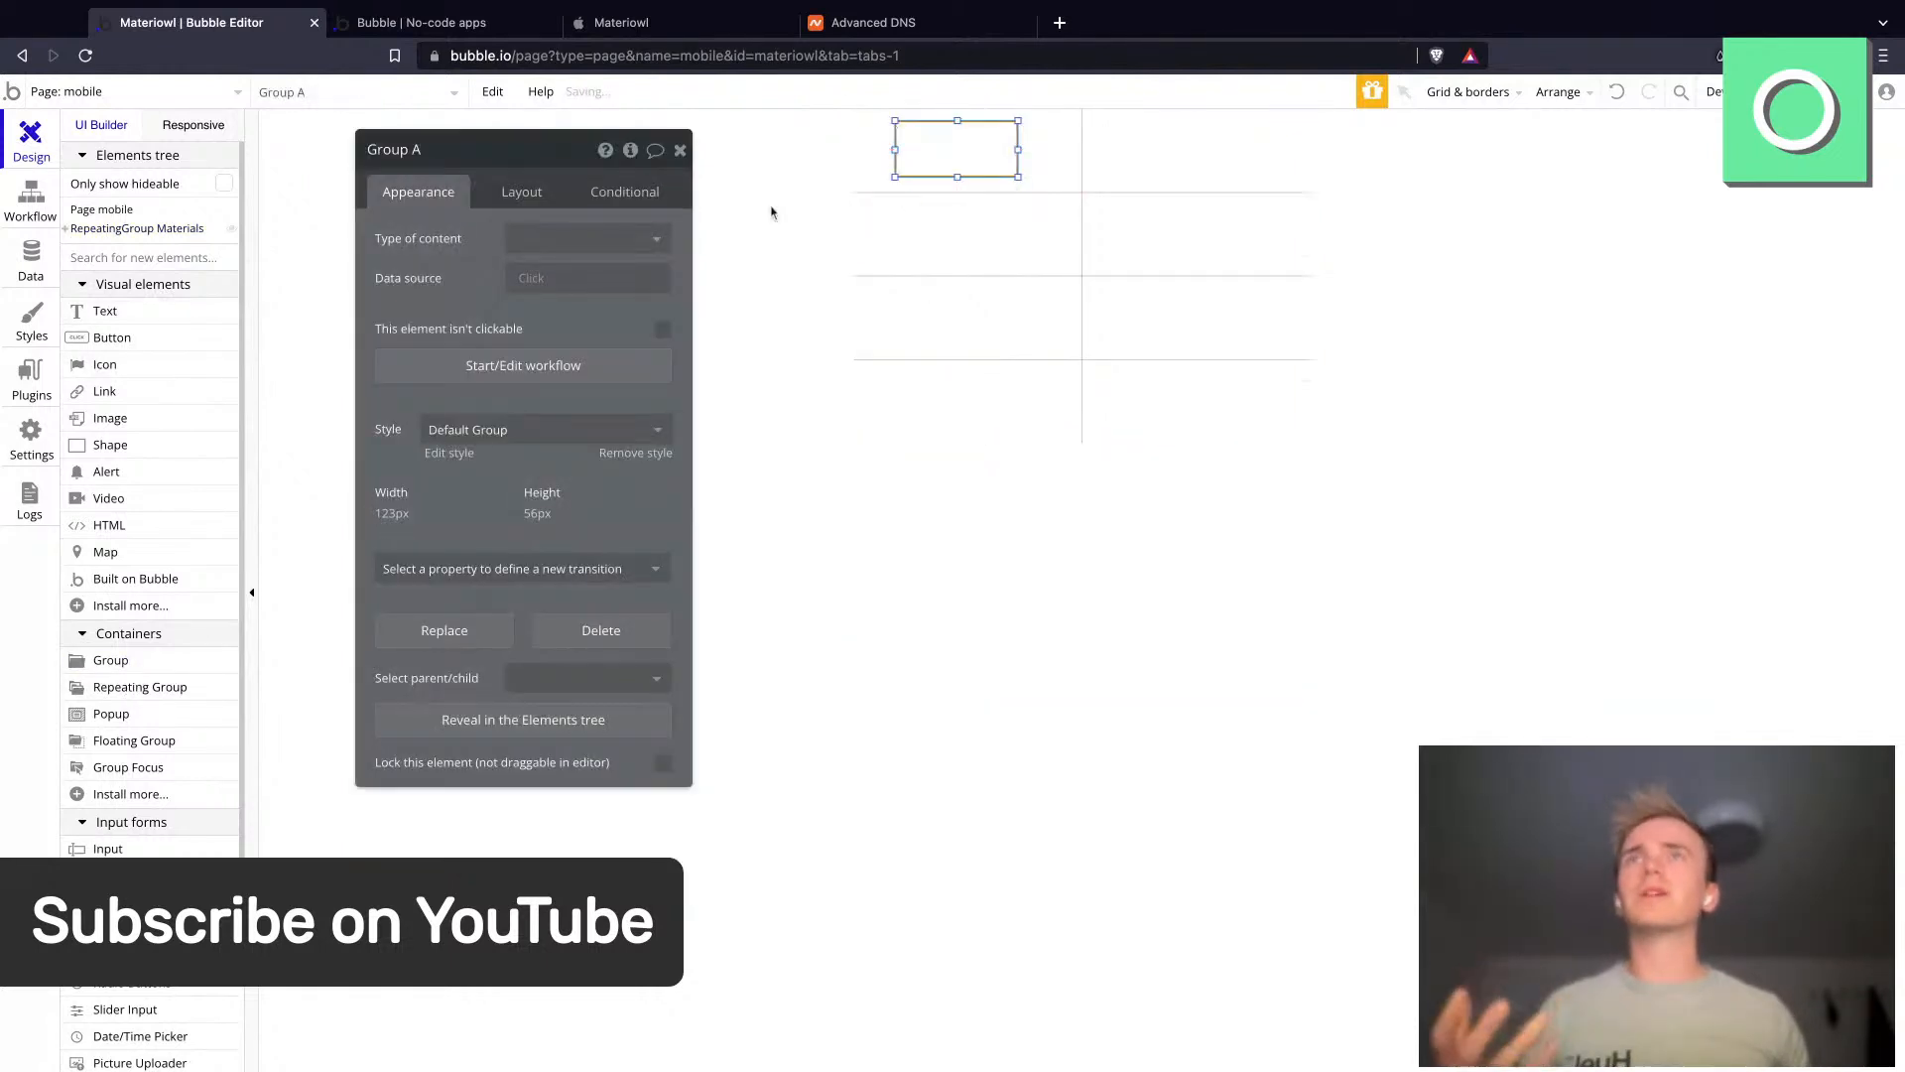
- Set the repeating group's cell container layout to Column
left_click(995, 272)
left_click(534, 194)
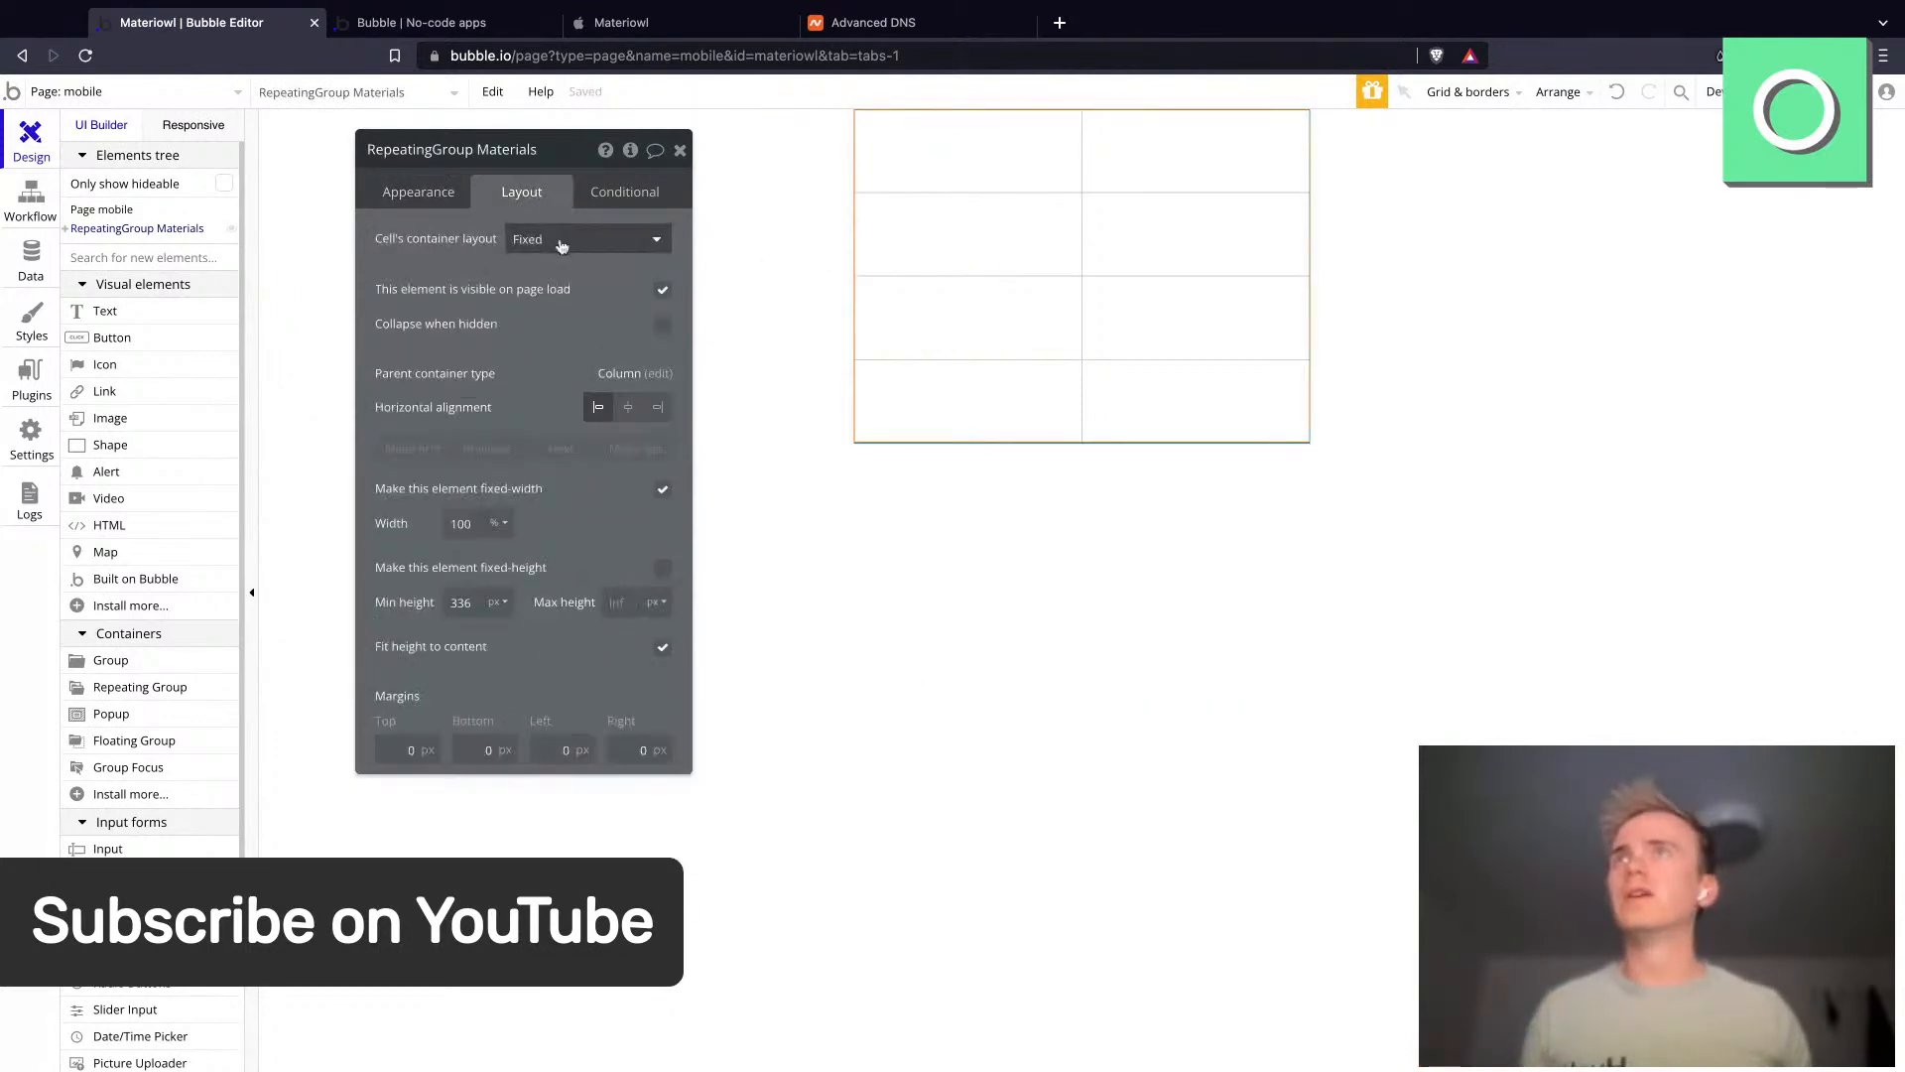
left_click(555, 241)
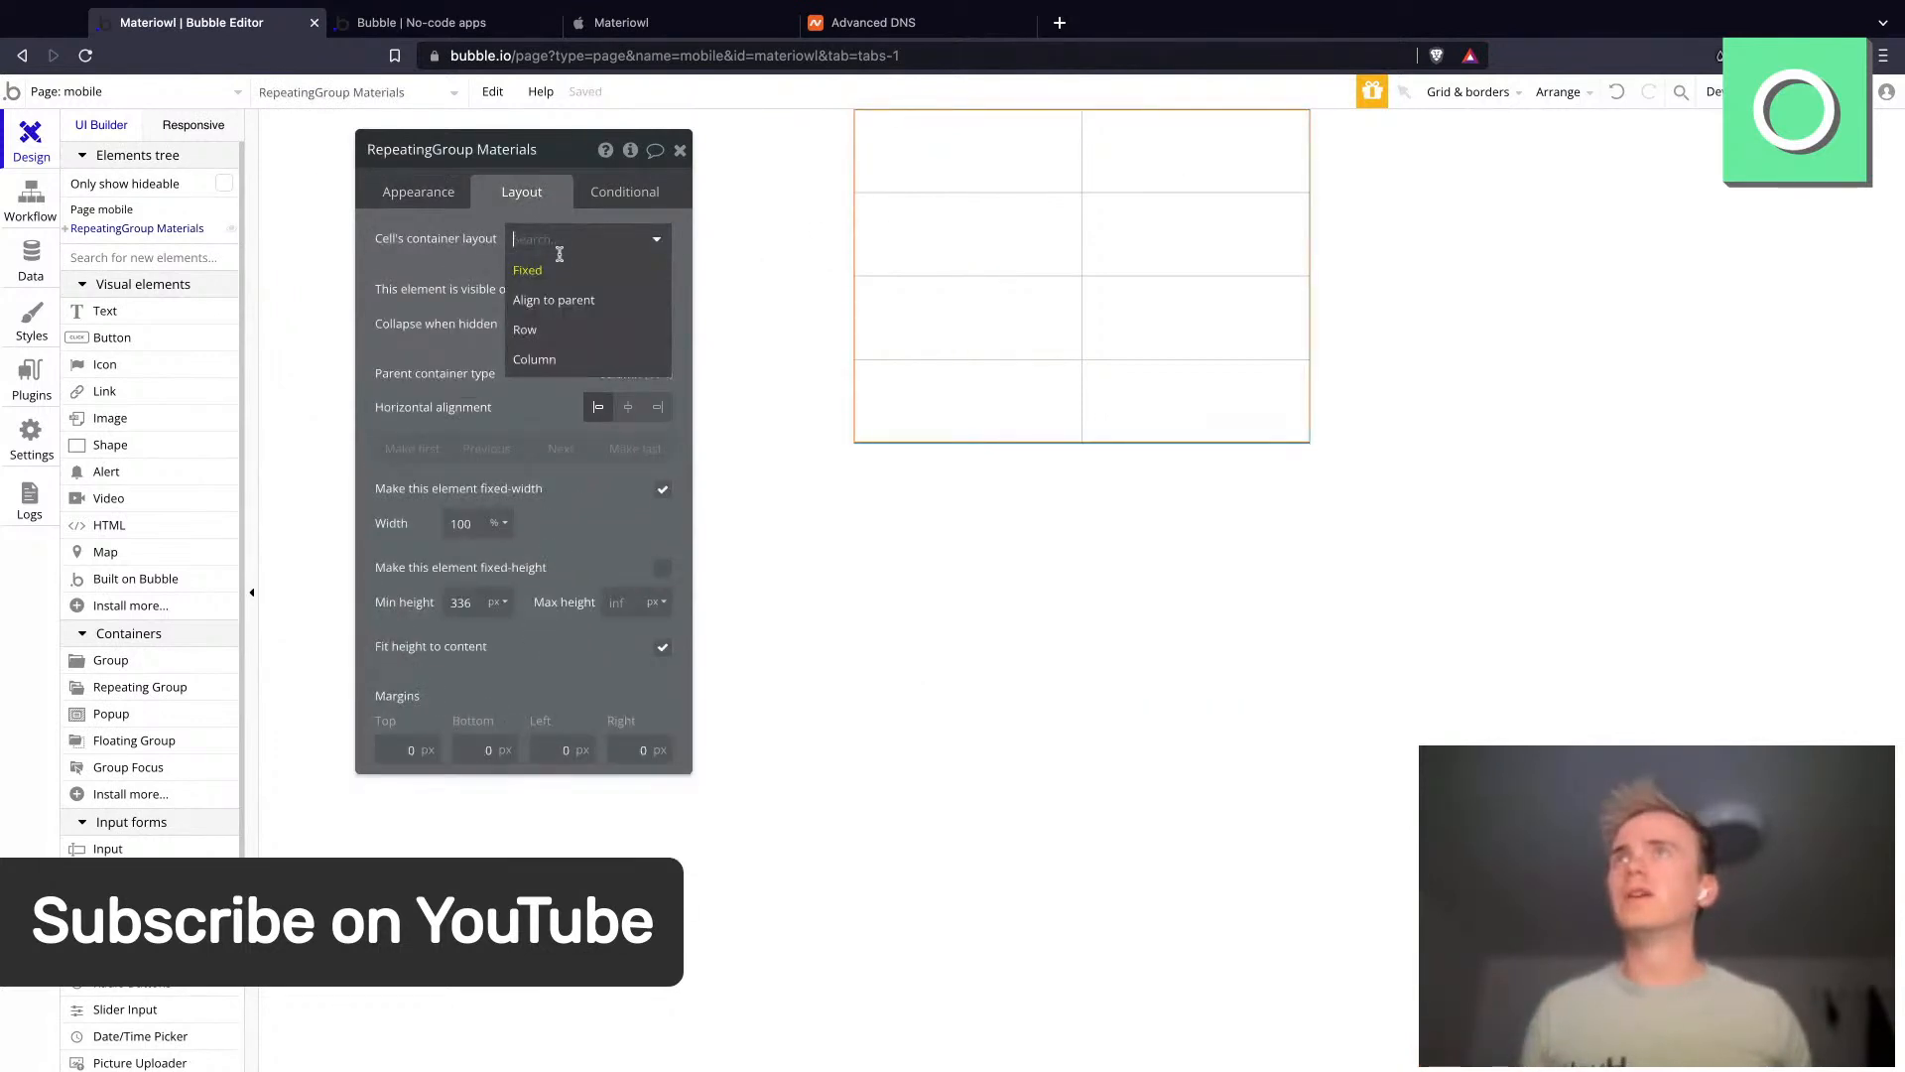
left_click(552, 359)
- Set the group in the first cell to a Row container layout with a width of 100 %
left_click(961, 160)
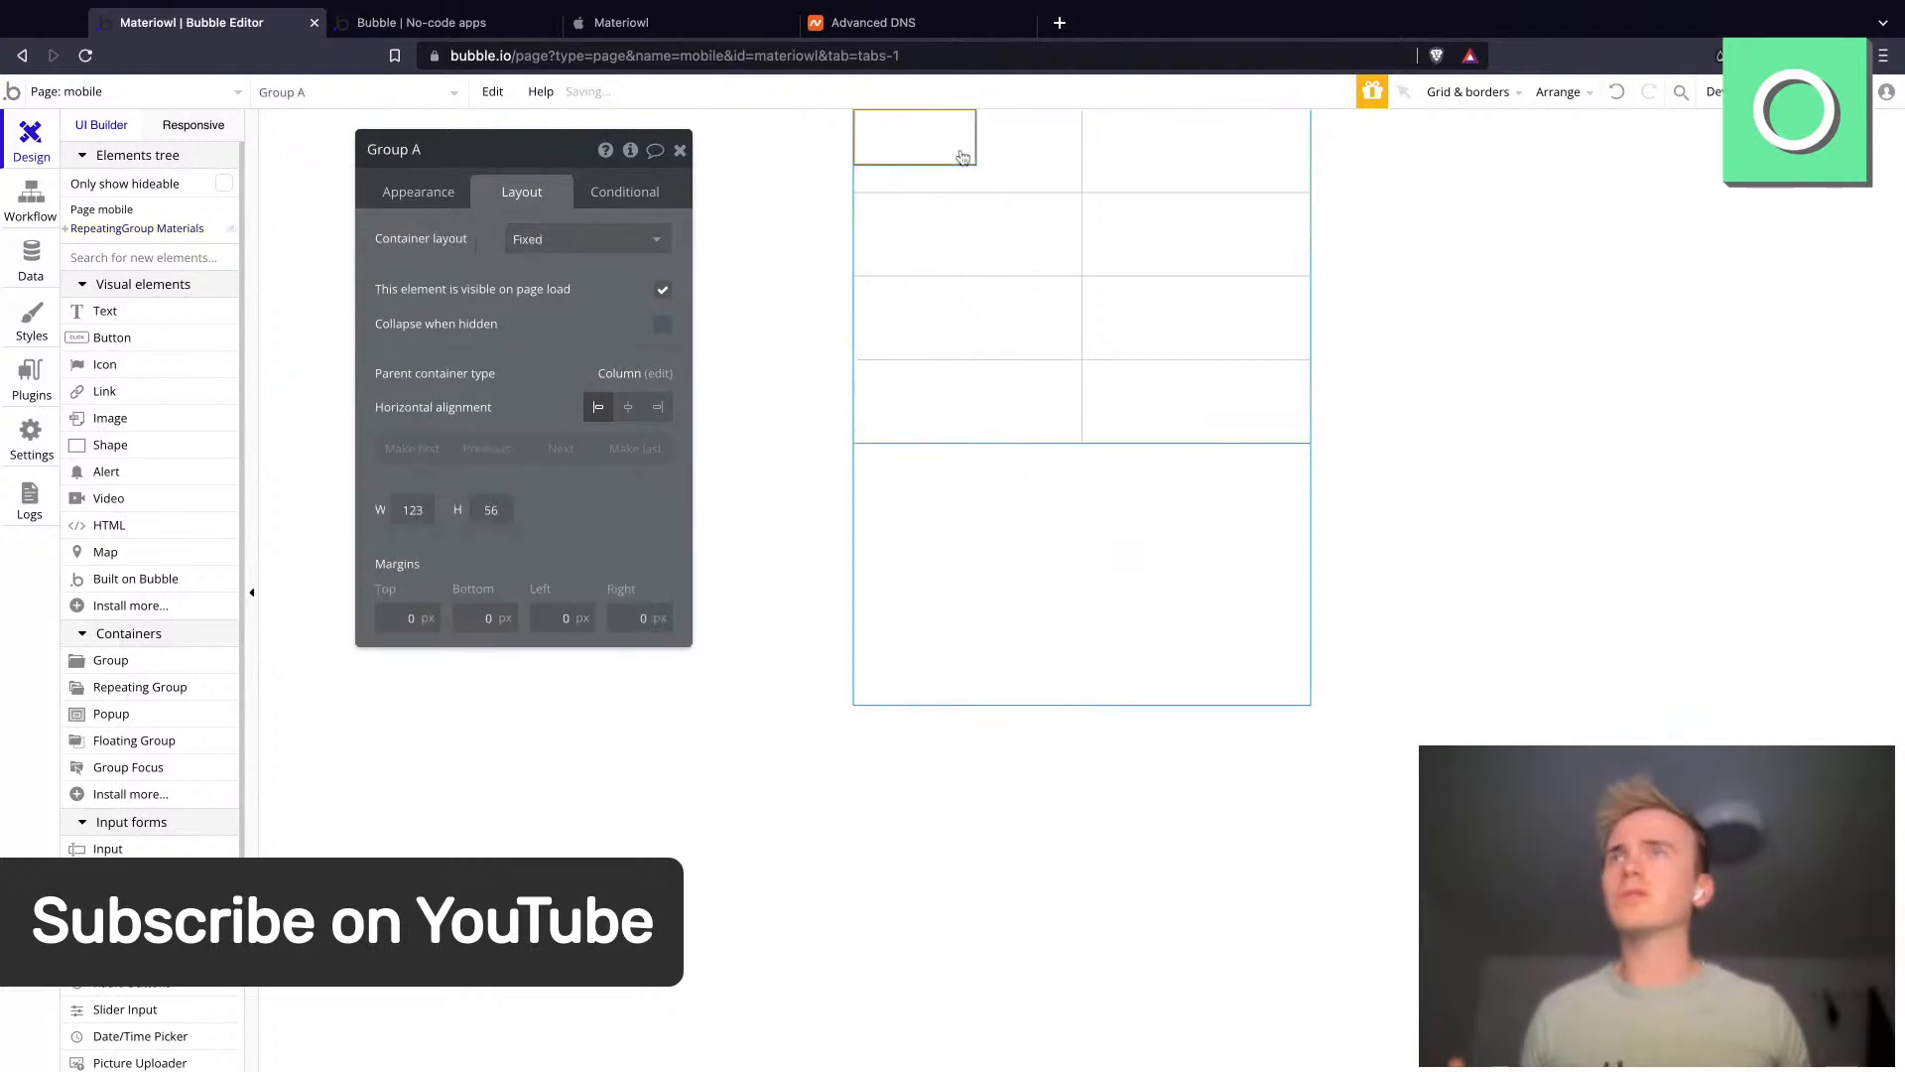
left_click(421, 194)
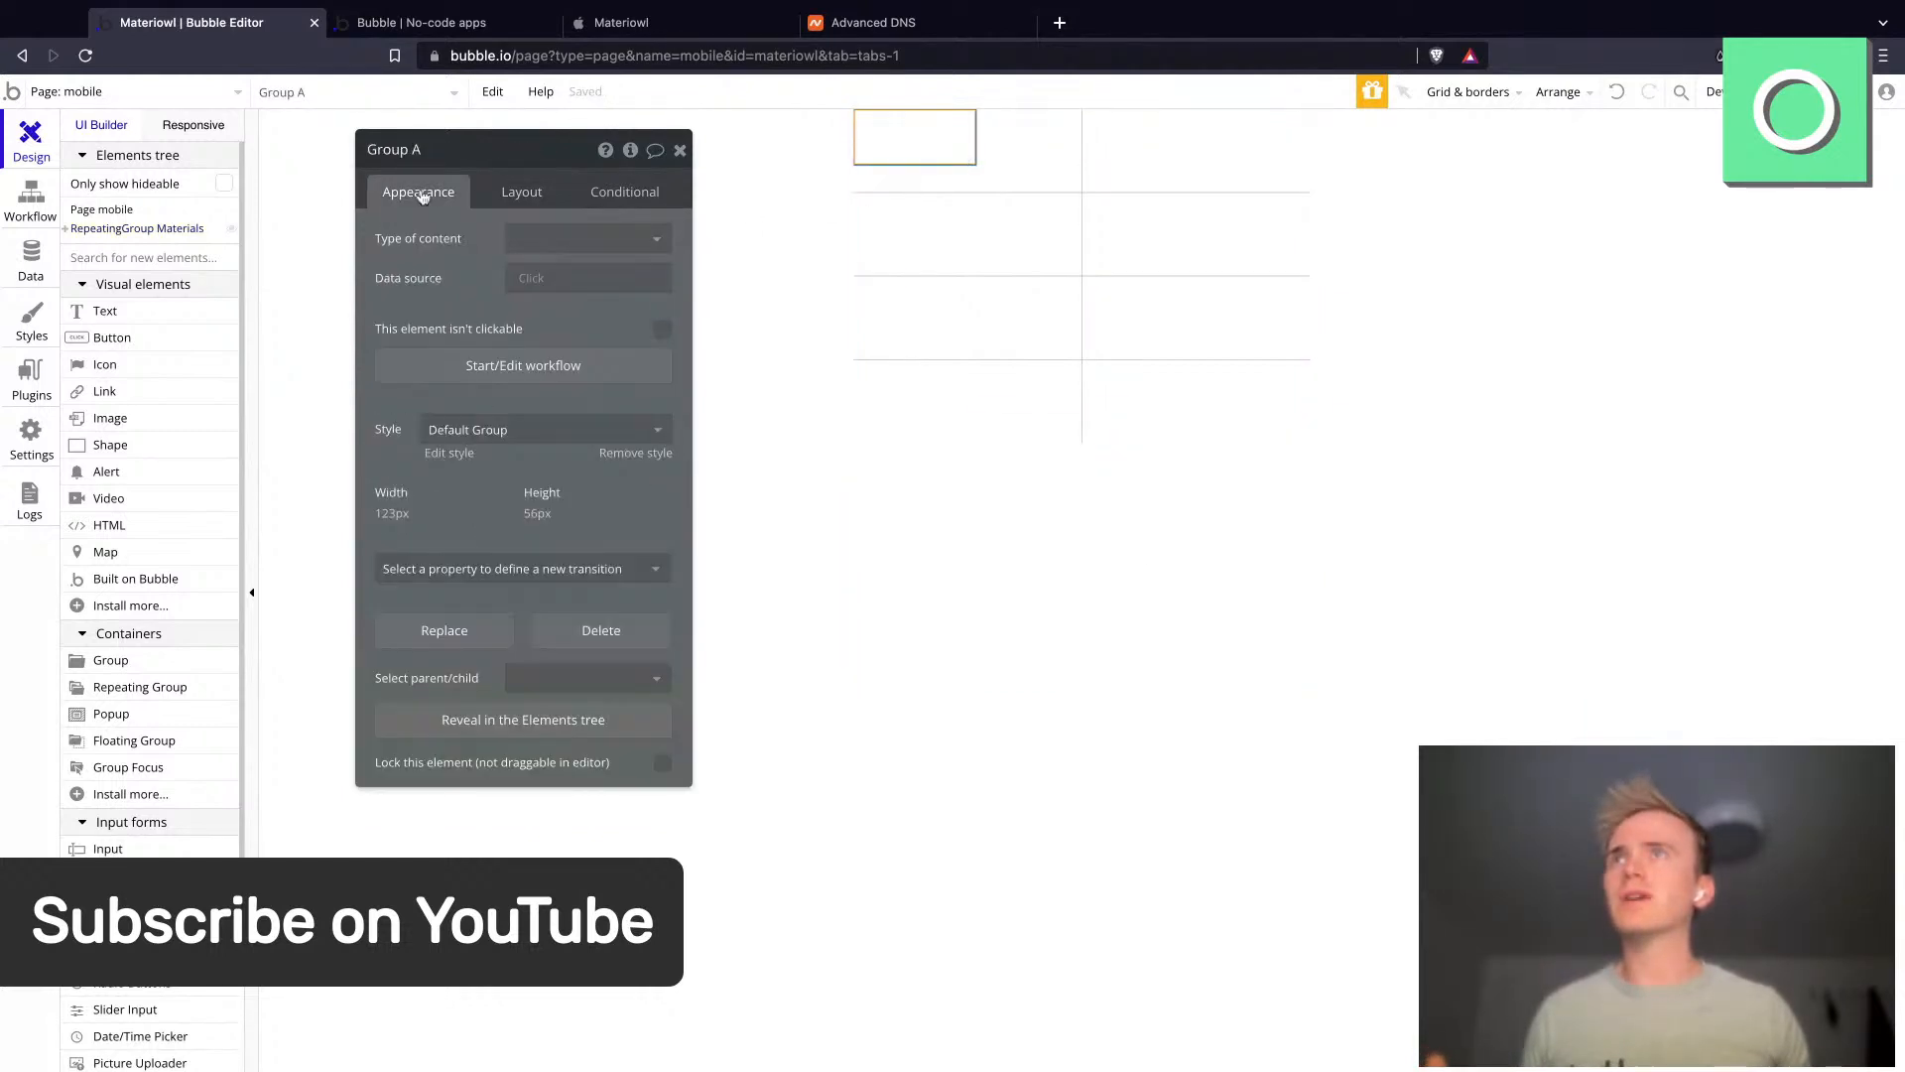
left_click(509, 190)
left_click(567, 246)
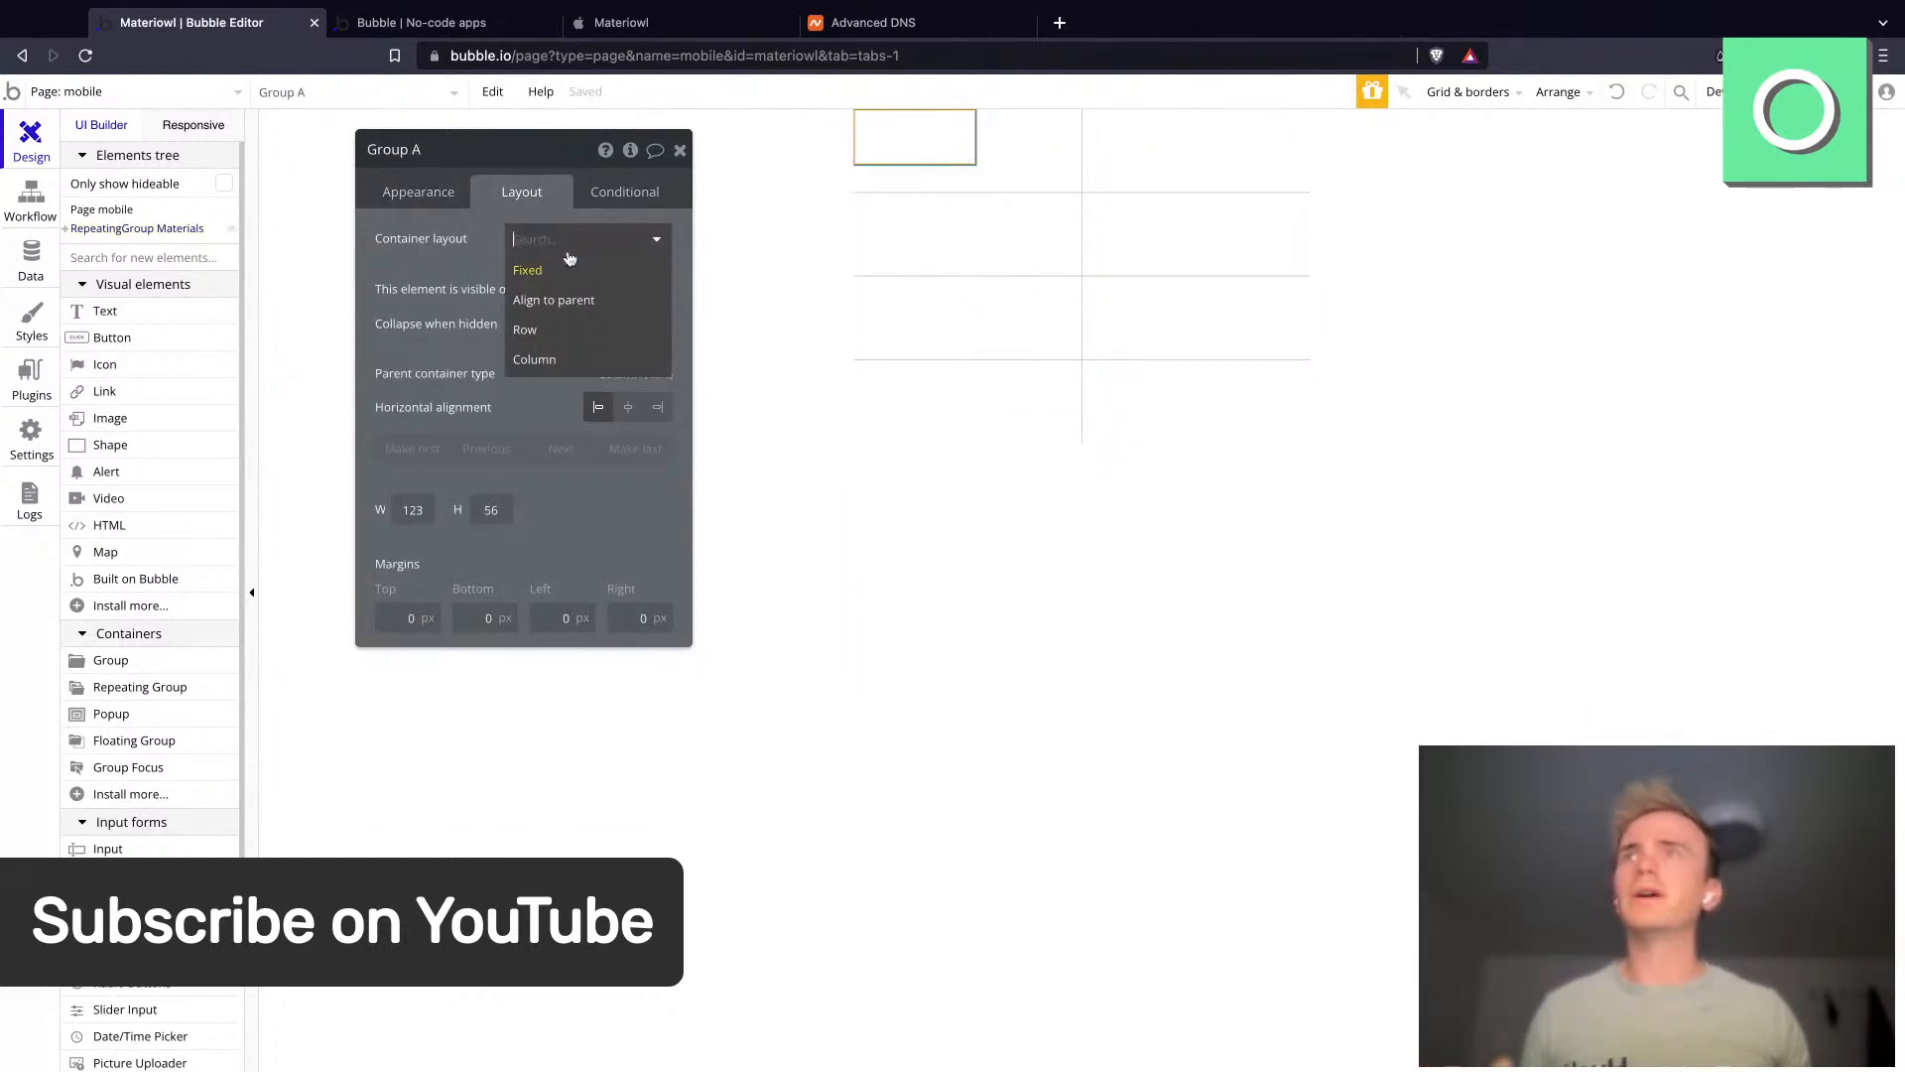
left_click(573, 333)
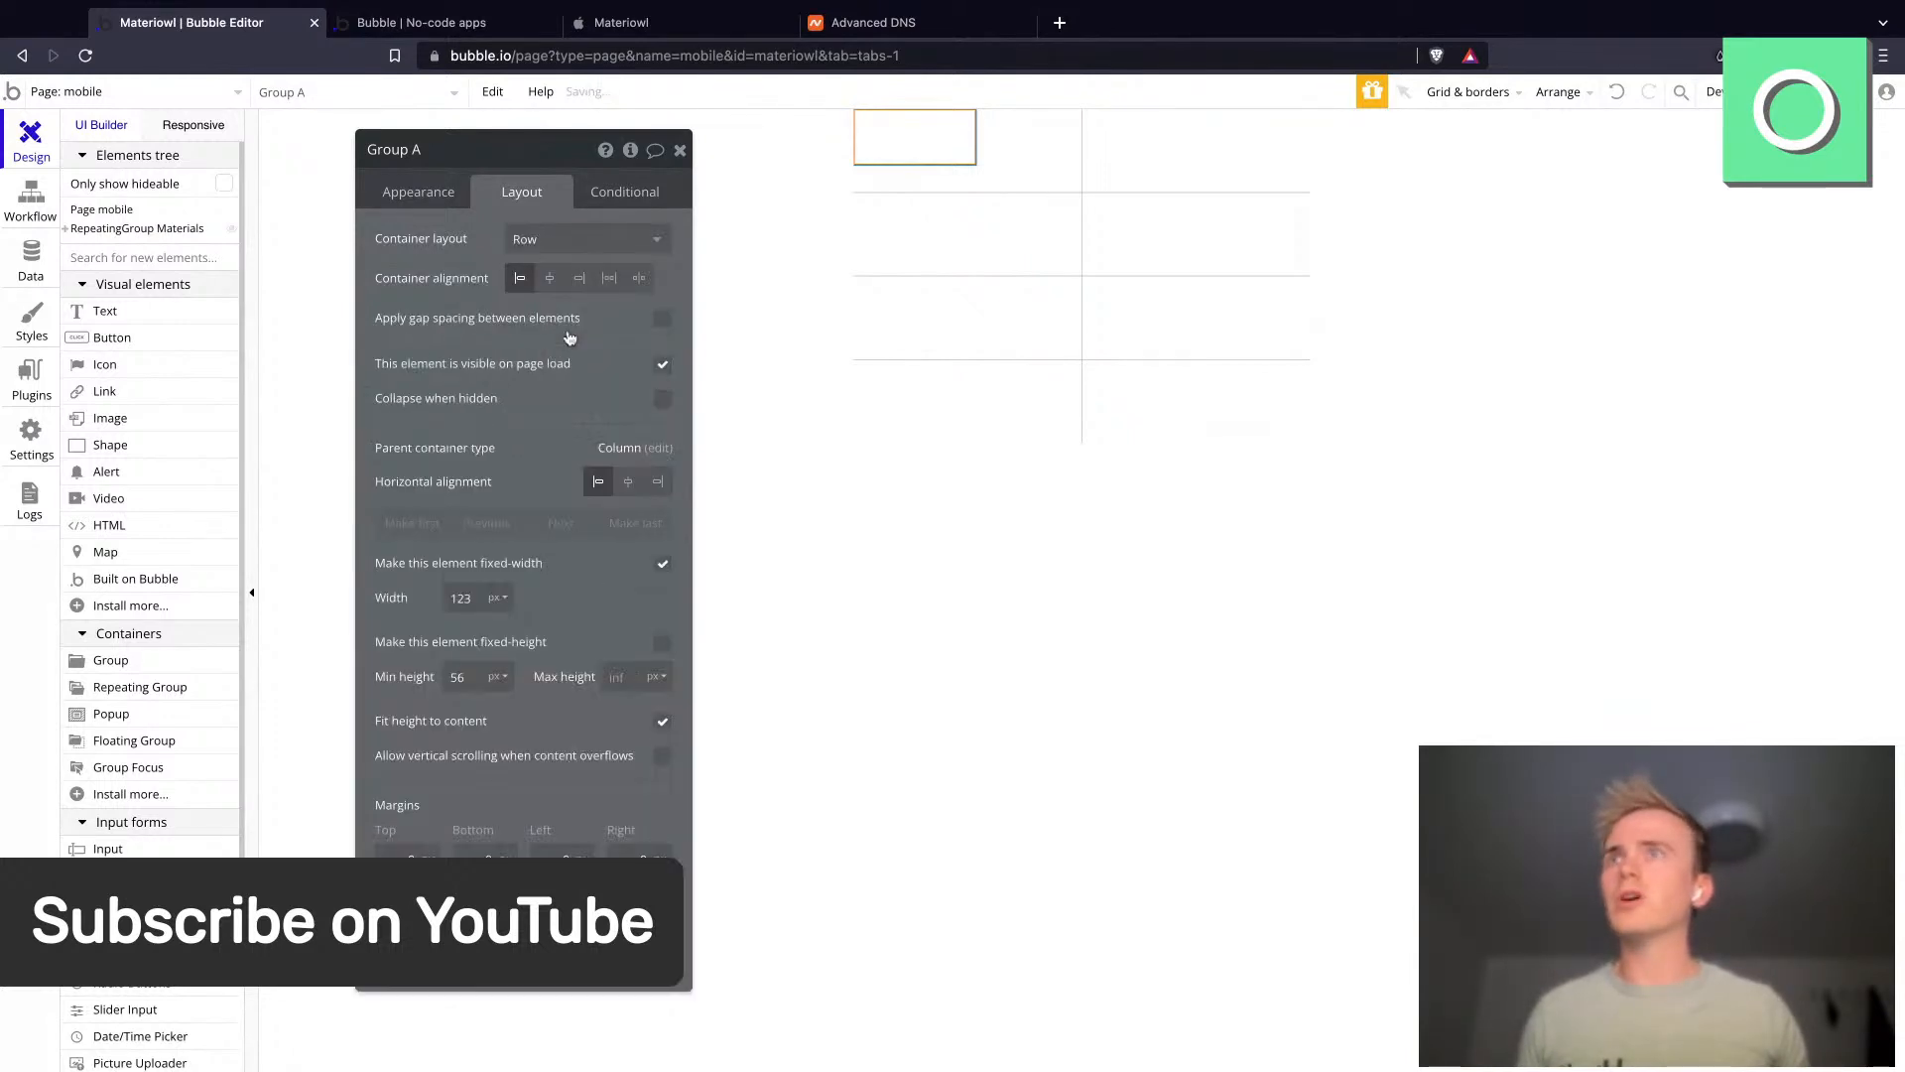
left_click(488, 599)
left_click(499, 669)
double_click(462, 598)
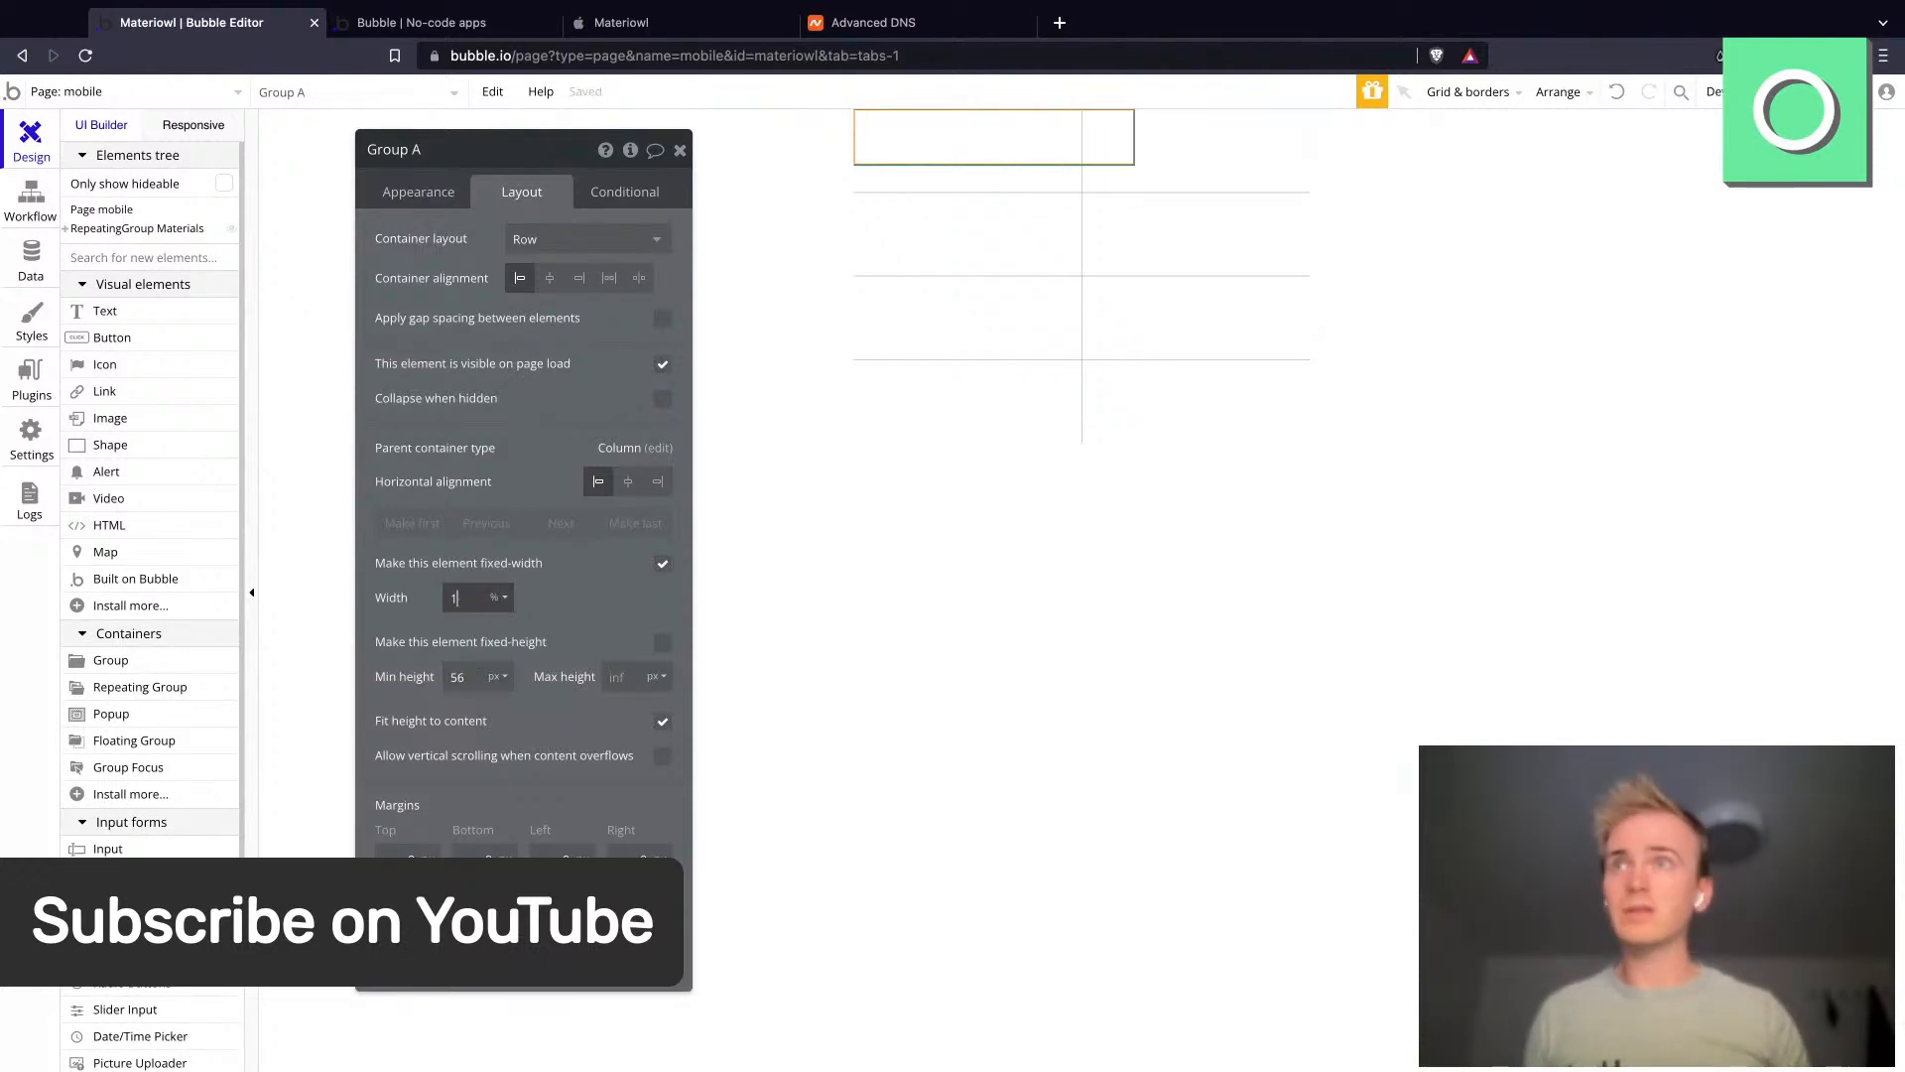
type("100")
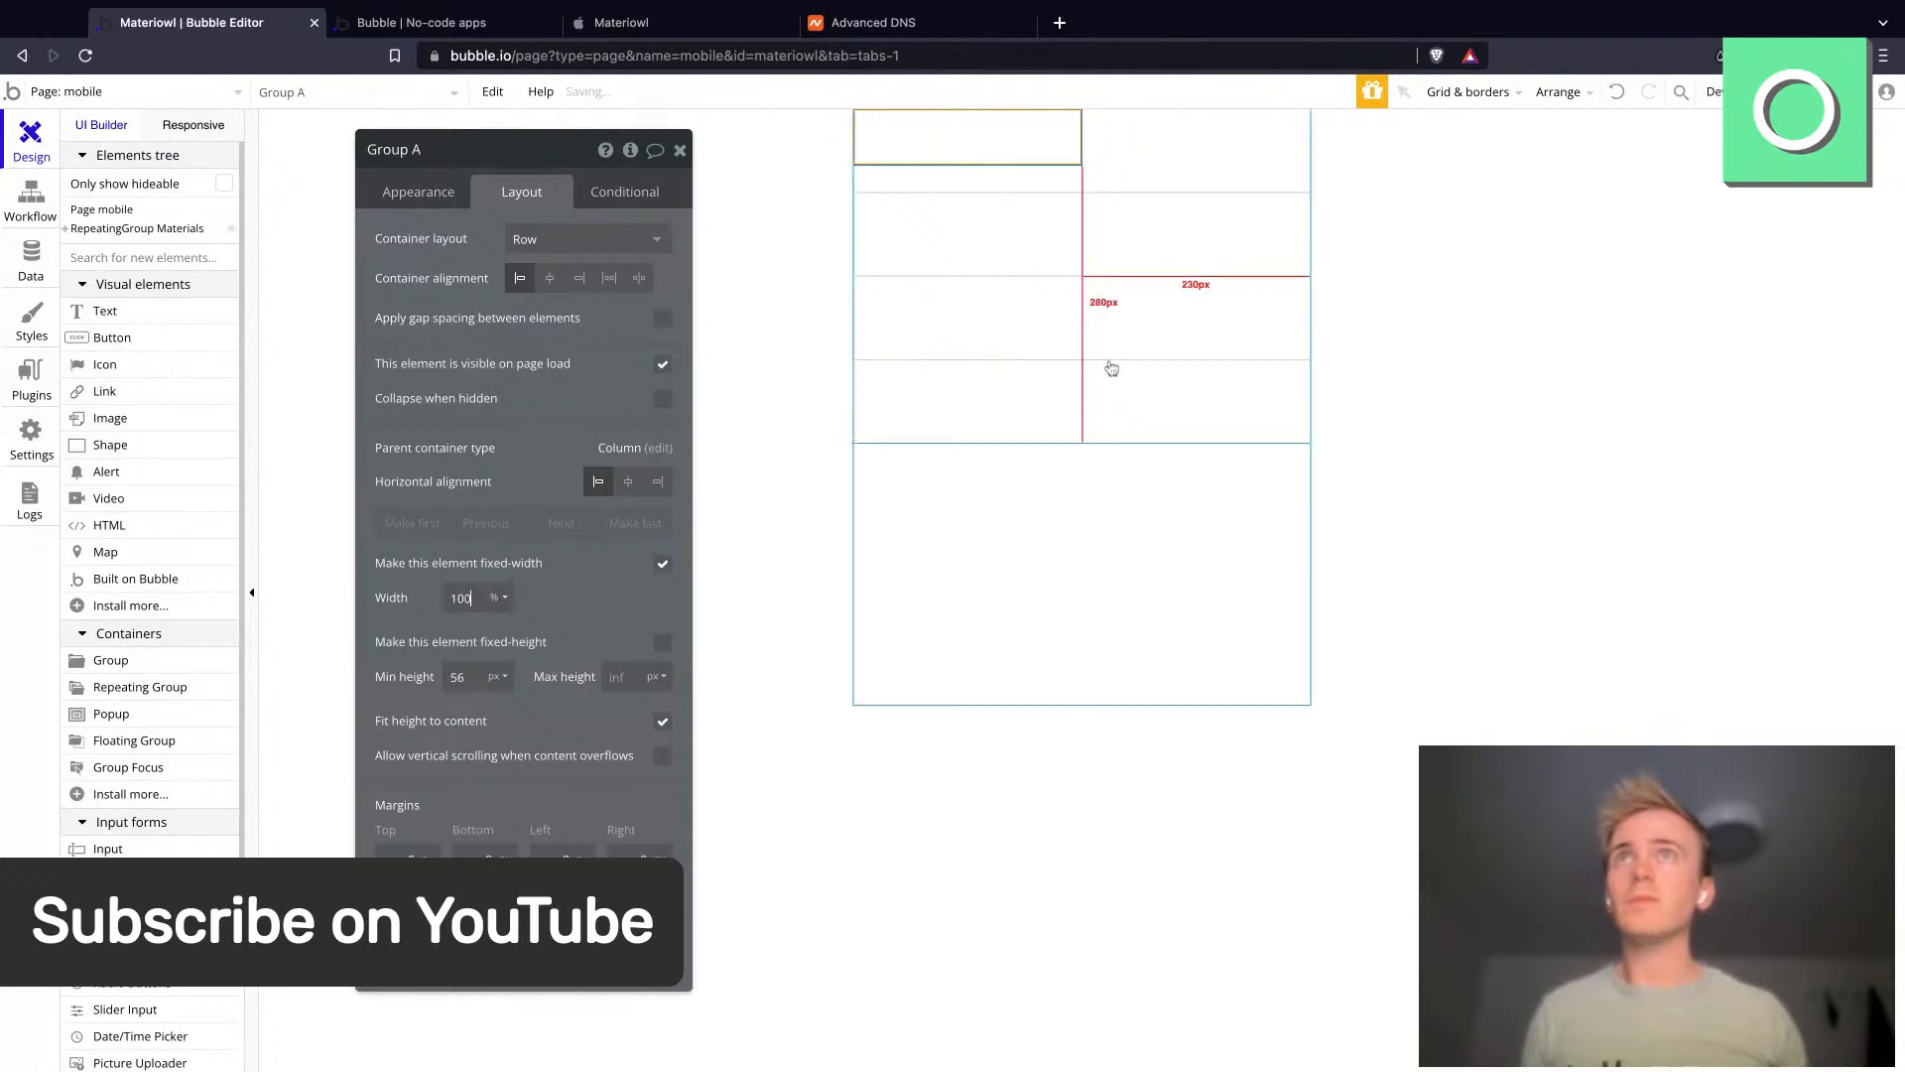
- Draw a text element inside the group in the first cell and remove its style
left_click(139, 316)
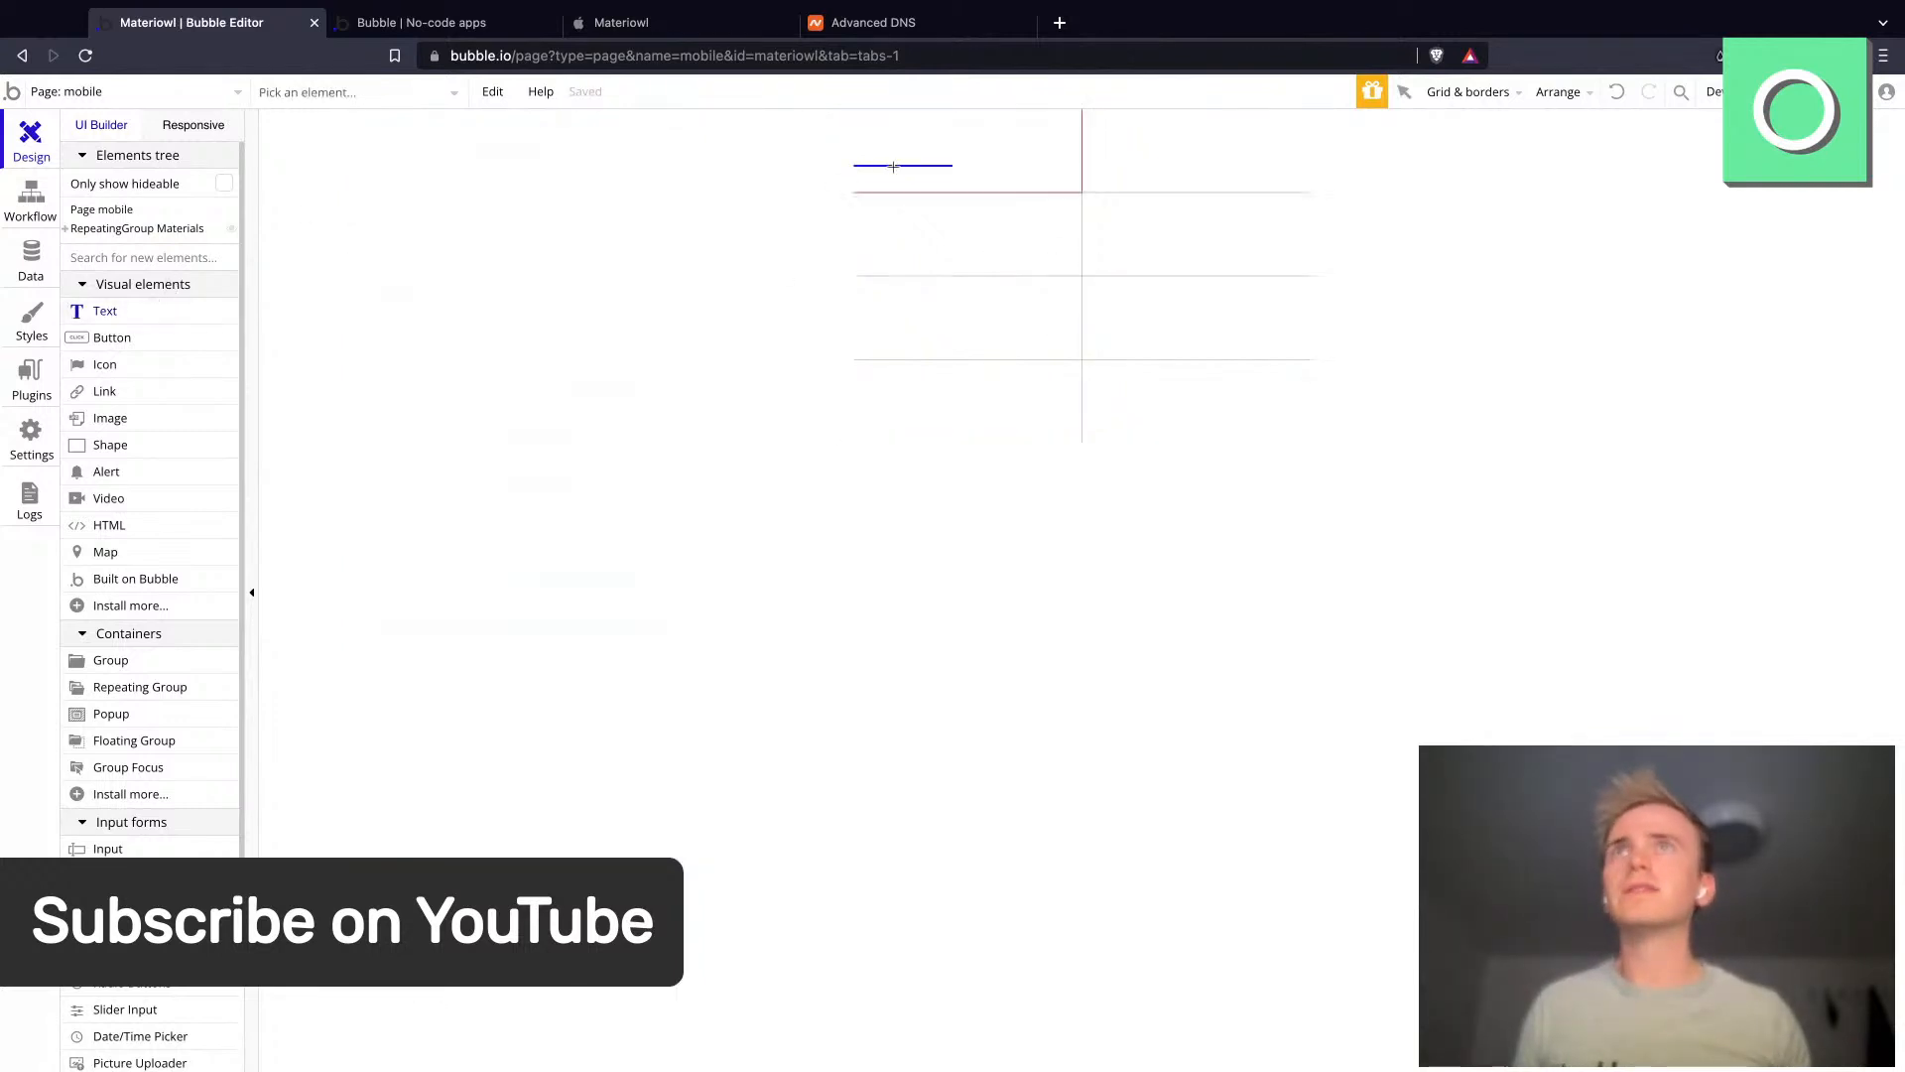
mouse_move(910, 121)
left_mouse_down()
mouse_move(1029, 140)
mouse_move(1048, 162)
left_mouse_up()
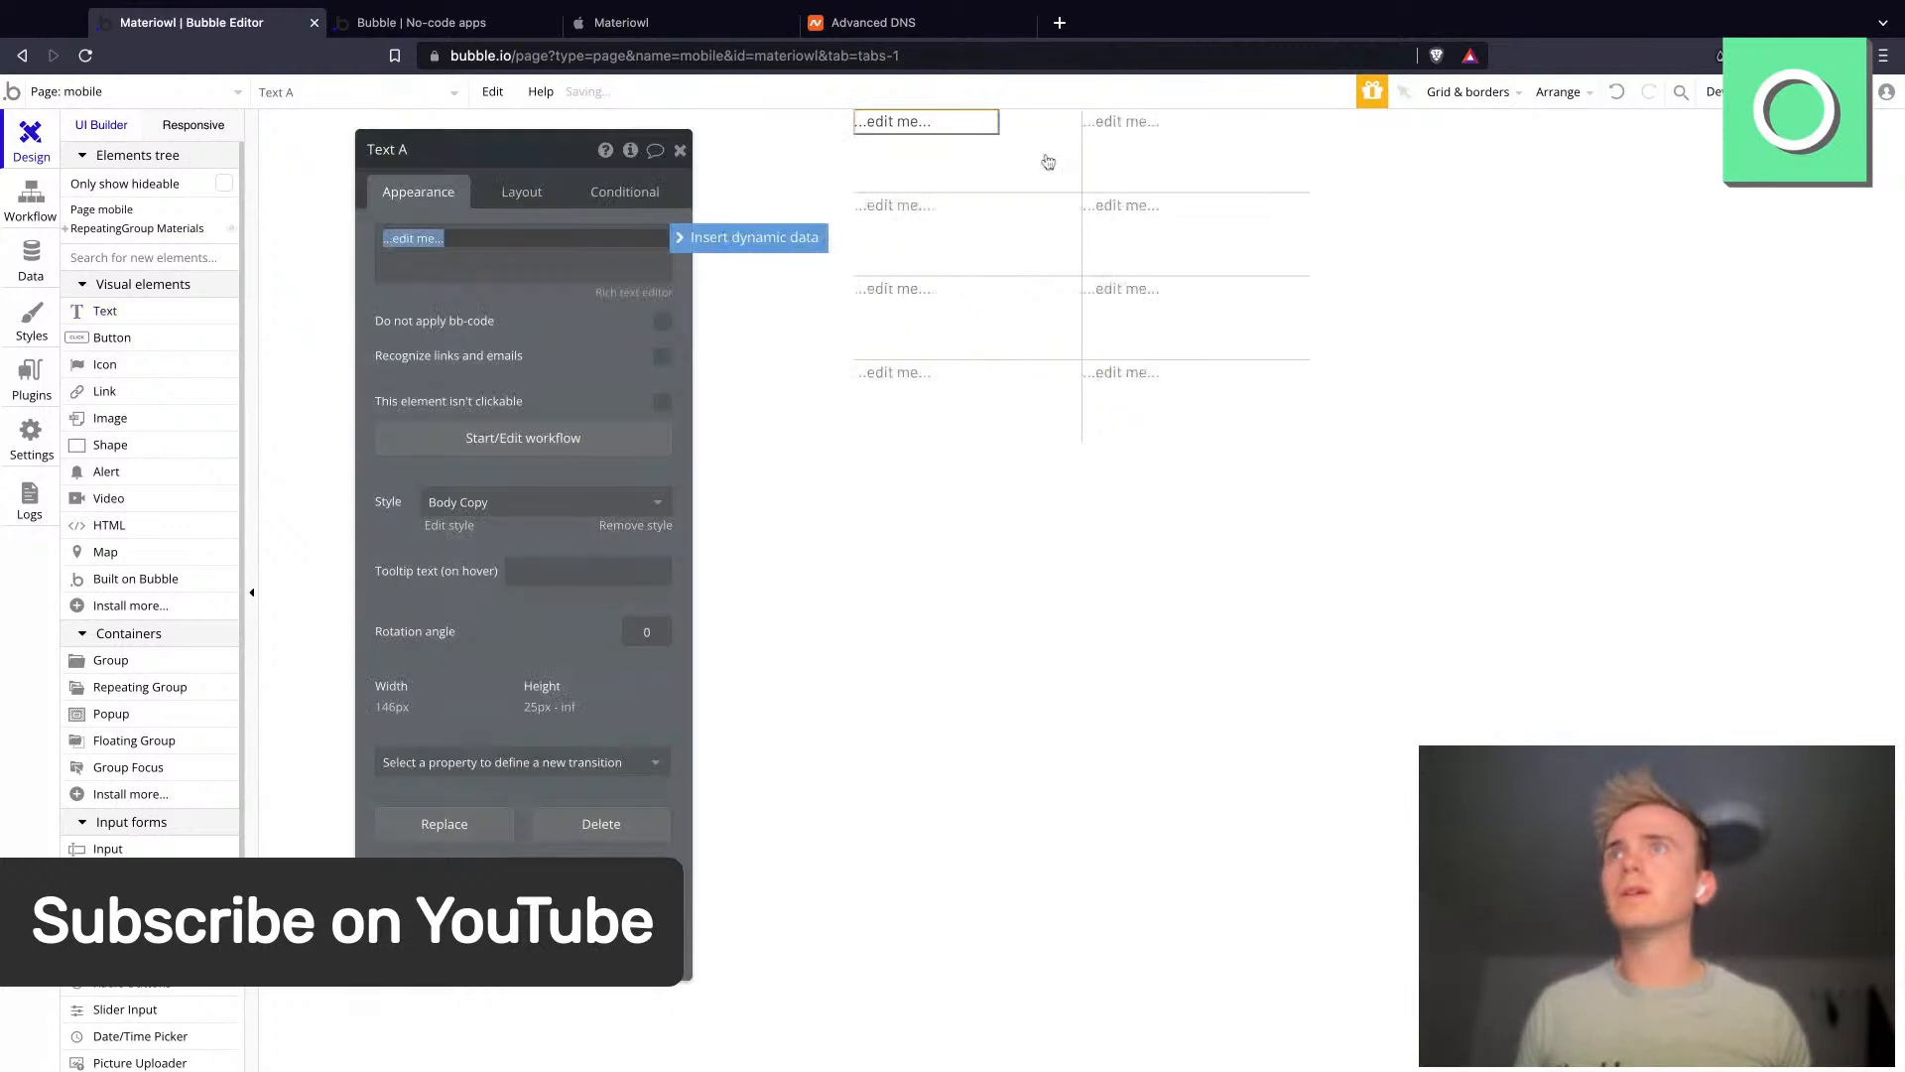
left_click(503, 504)
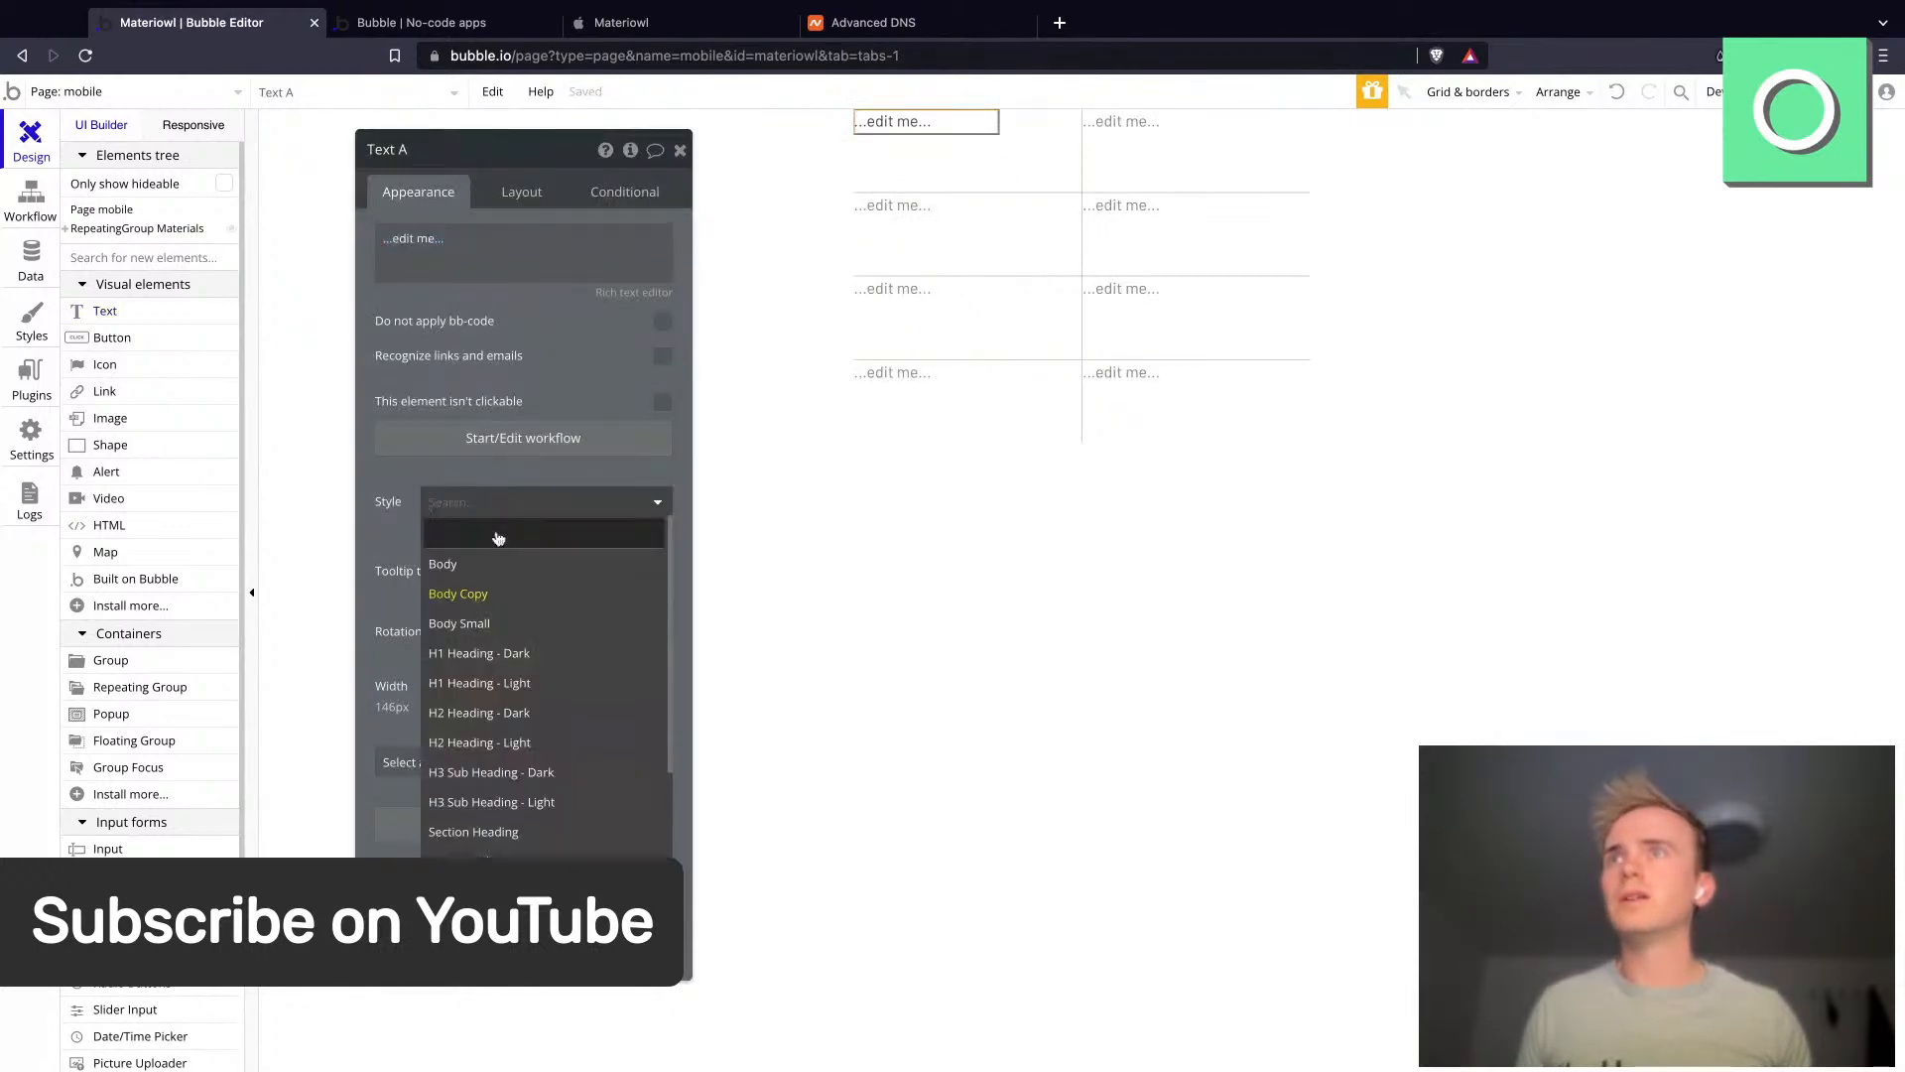
left_click(498, 536)
left_click(524, 641)
- Center the text element vertically within its row
left_click(518, 191)
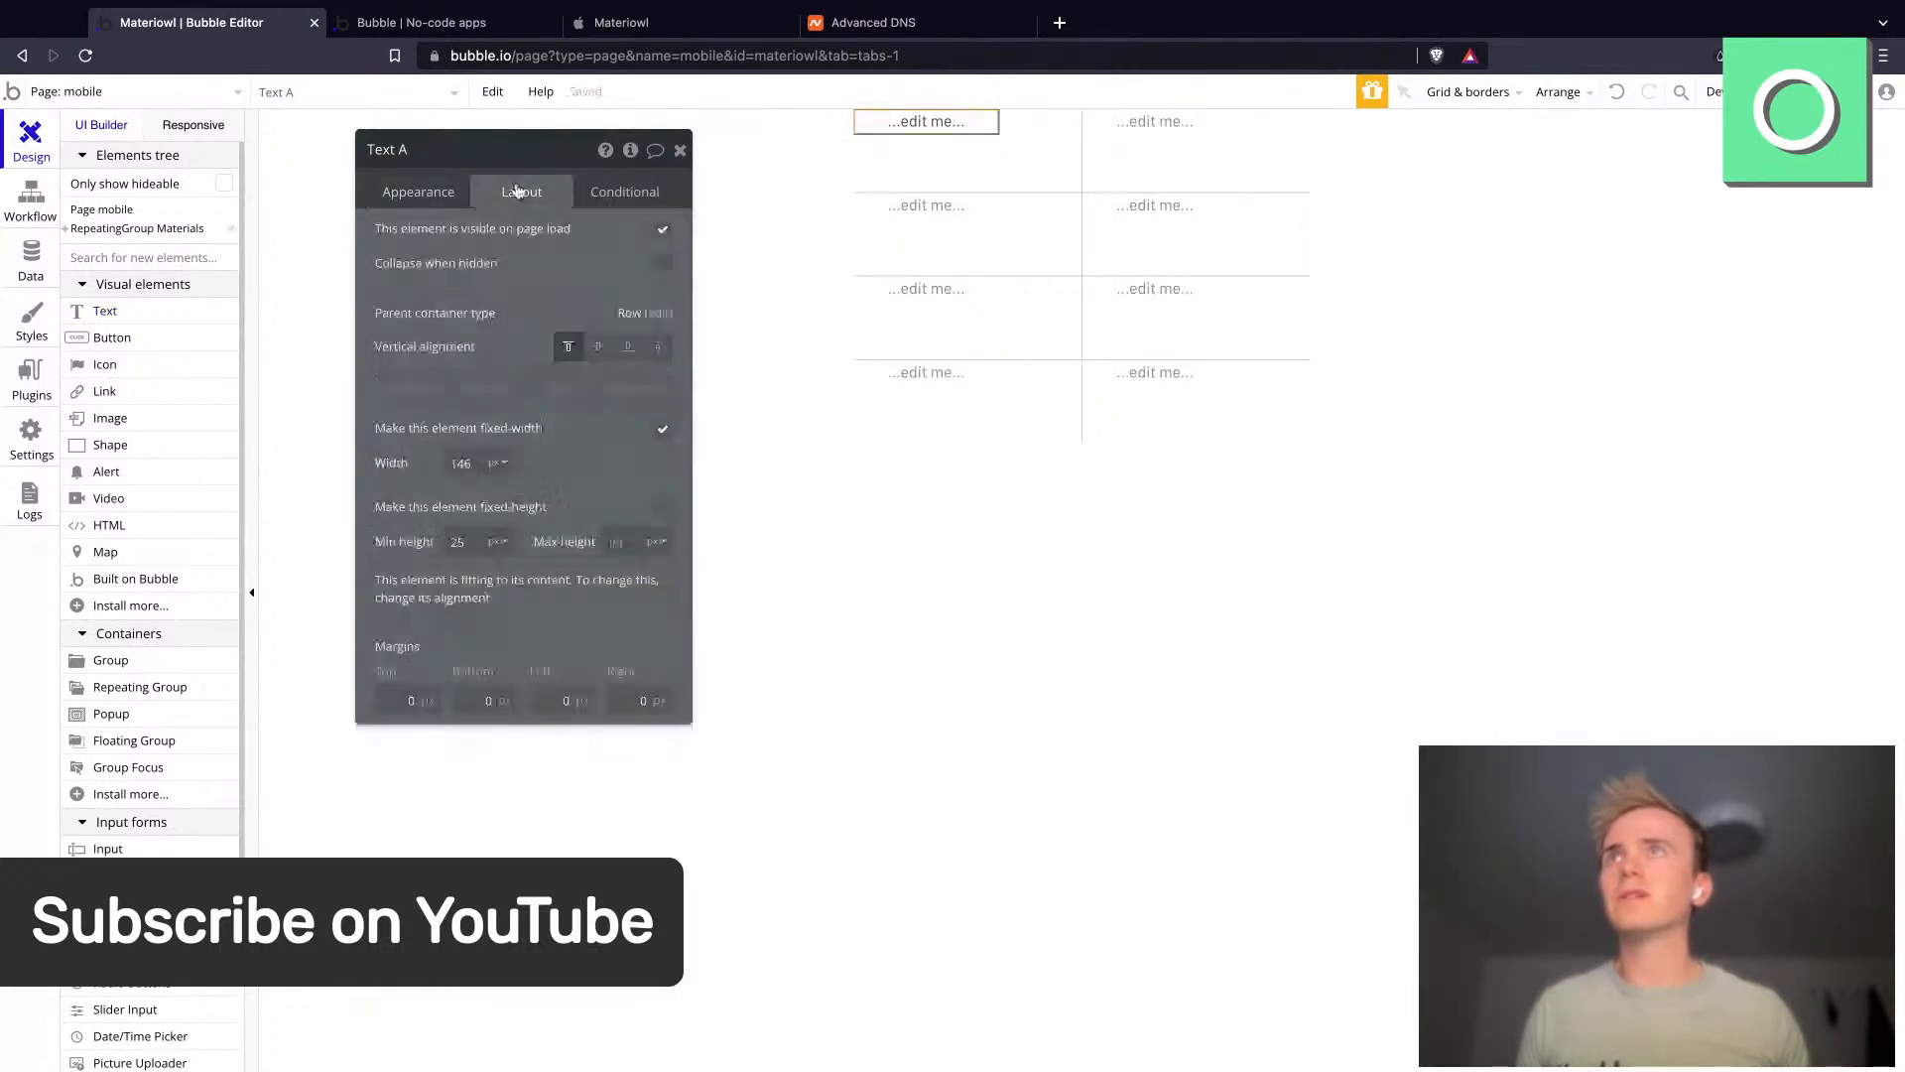
left_click(598, 346)
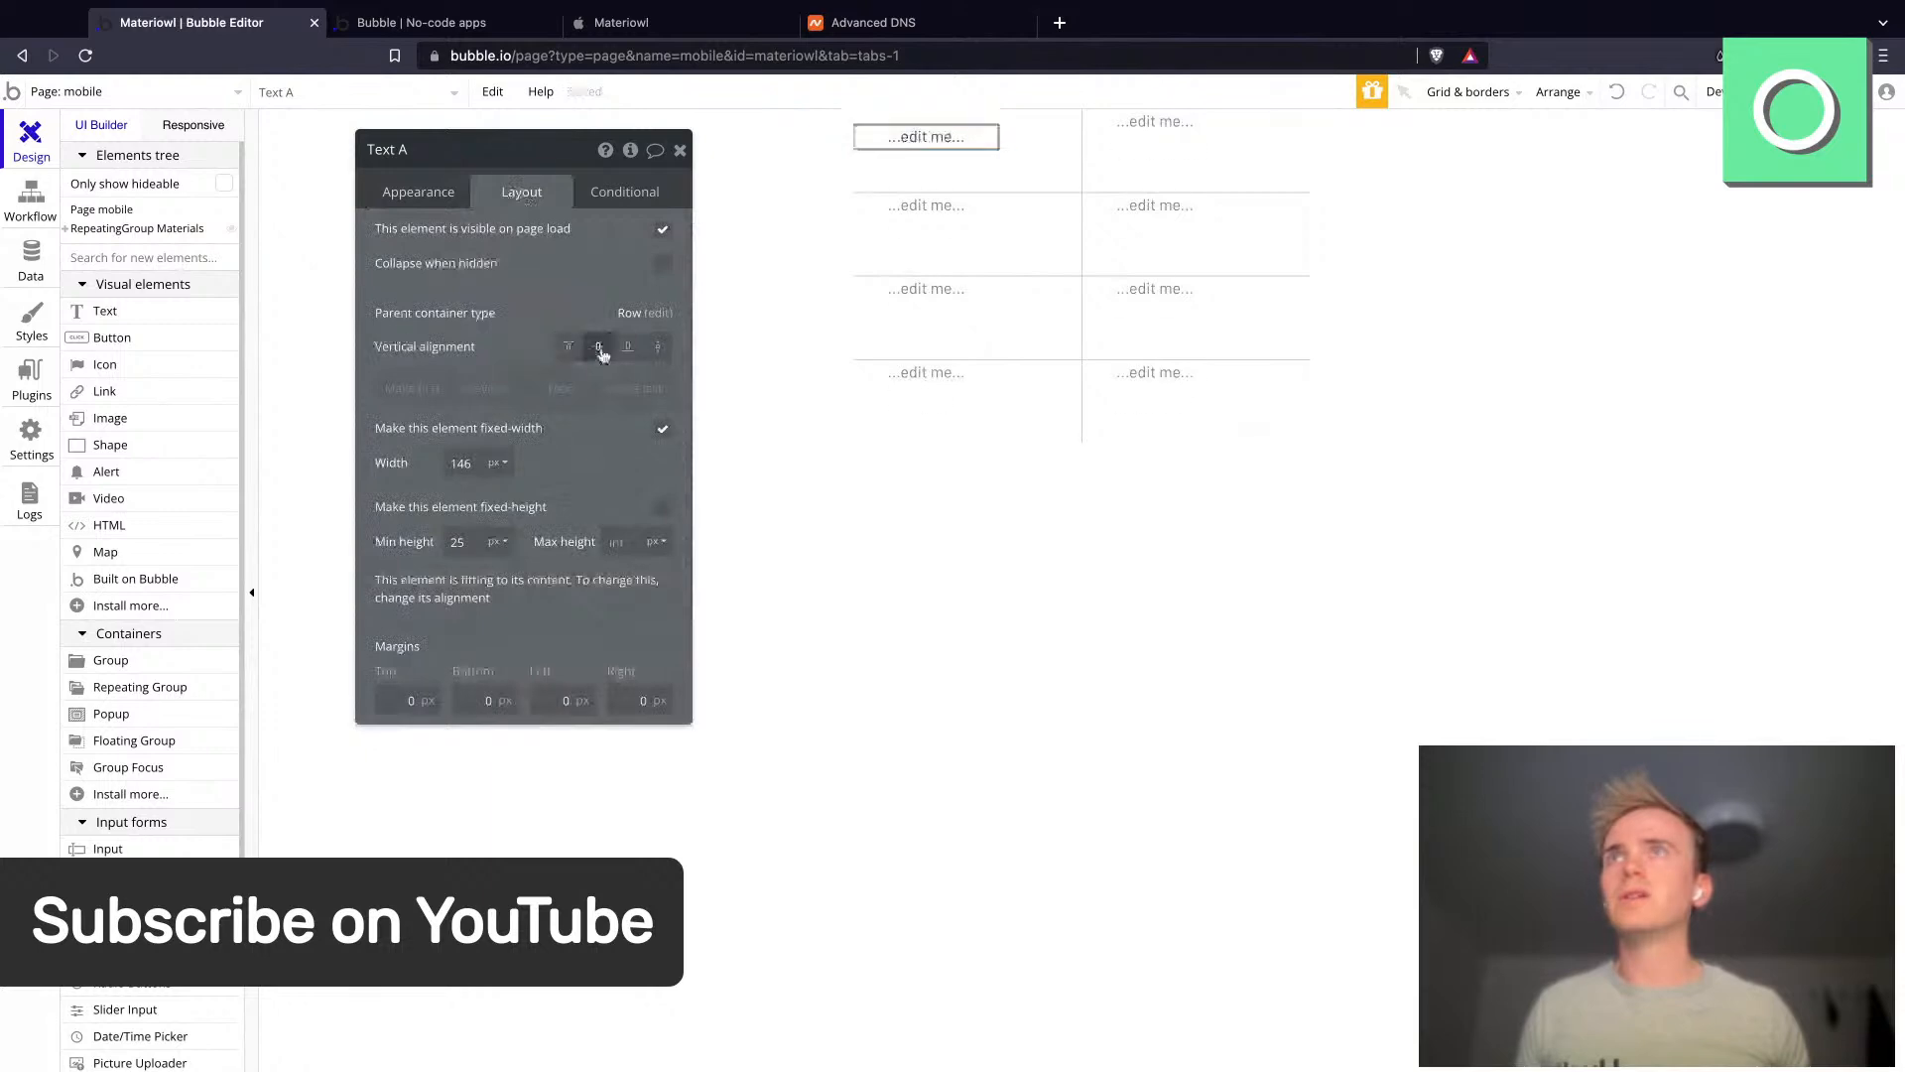
left_click(437, 191)
- Center the contents of the group in the first cell horizontally
left_click(1004, 173)
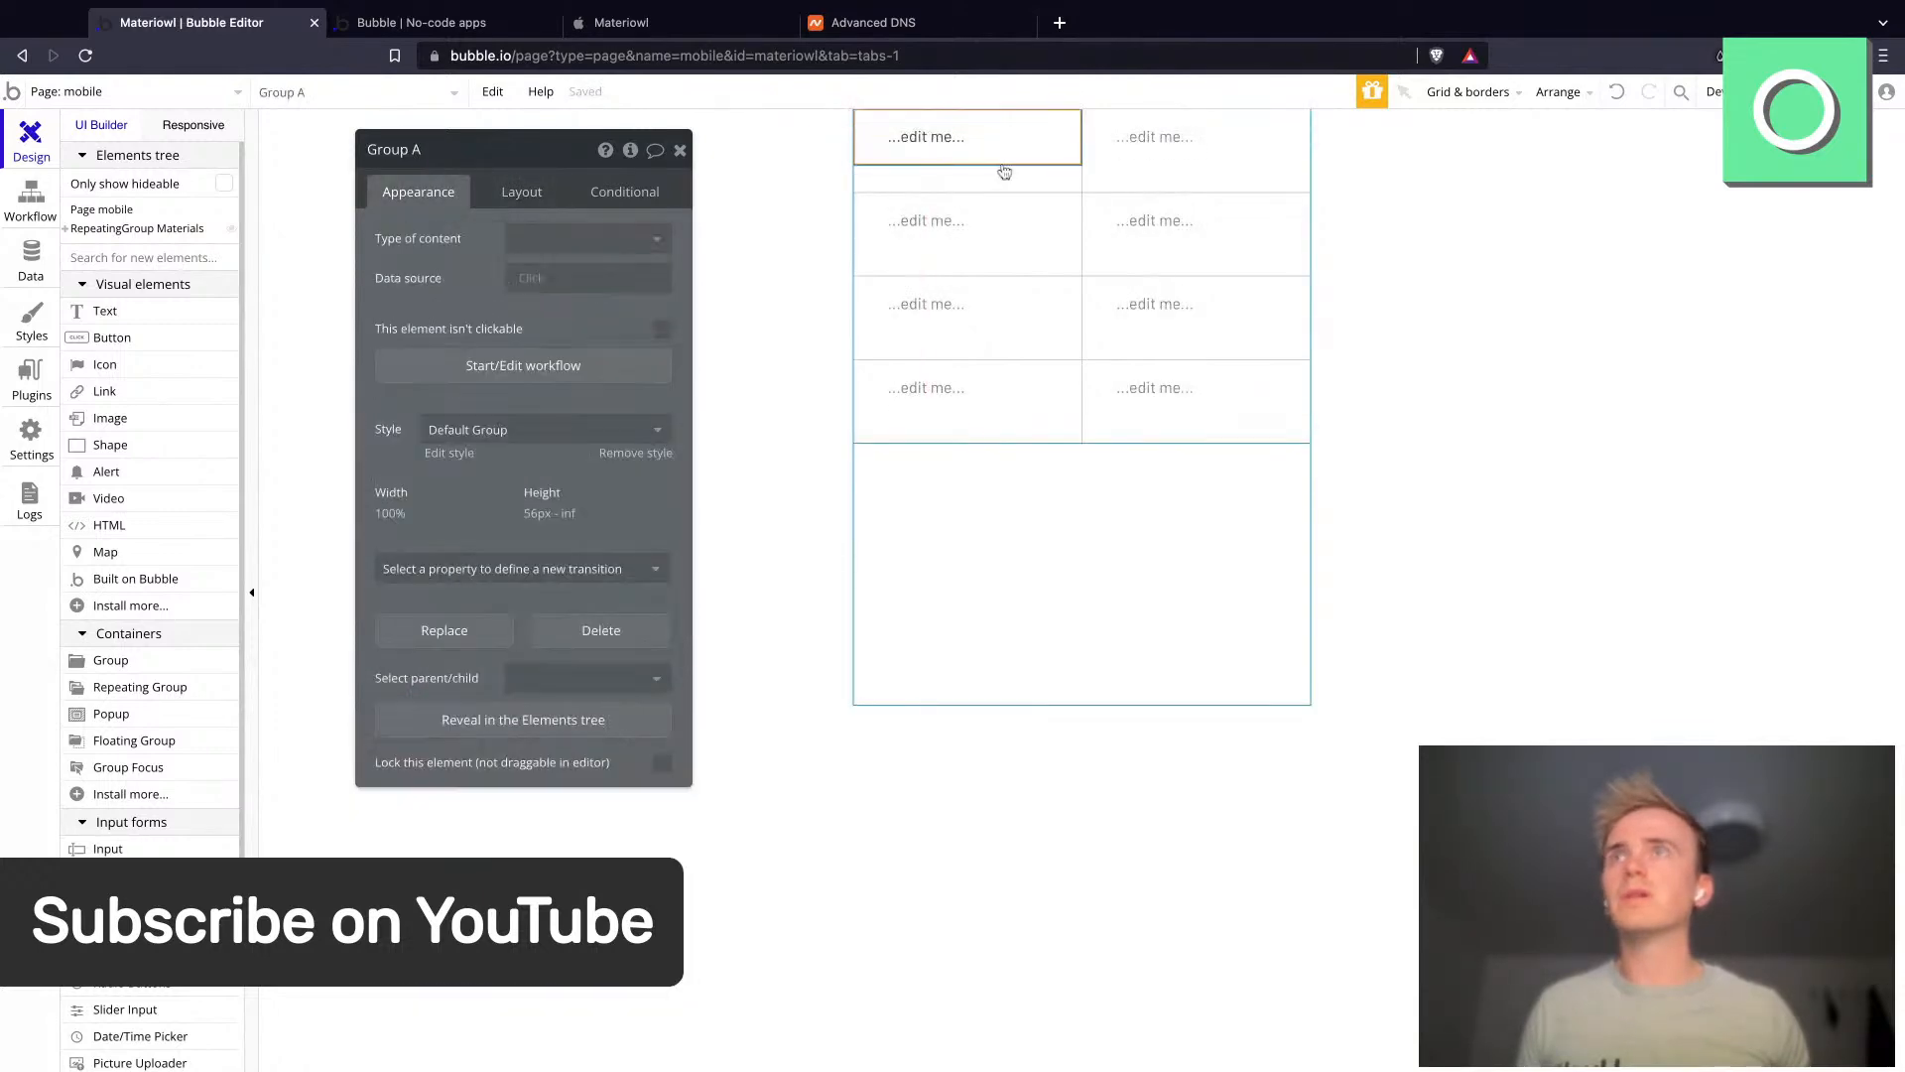
left_click(489, 198)
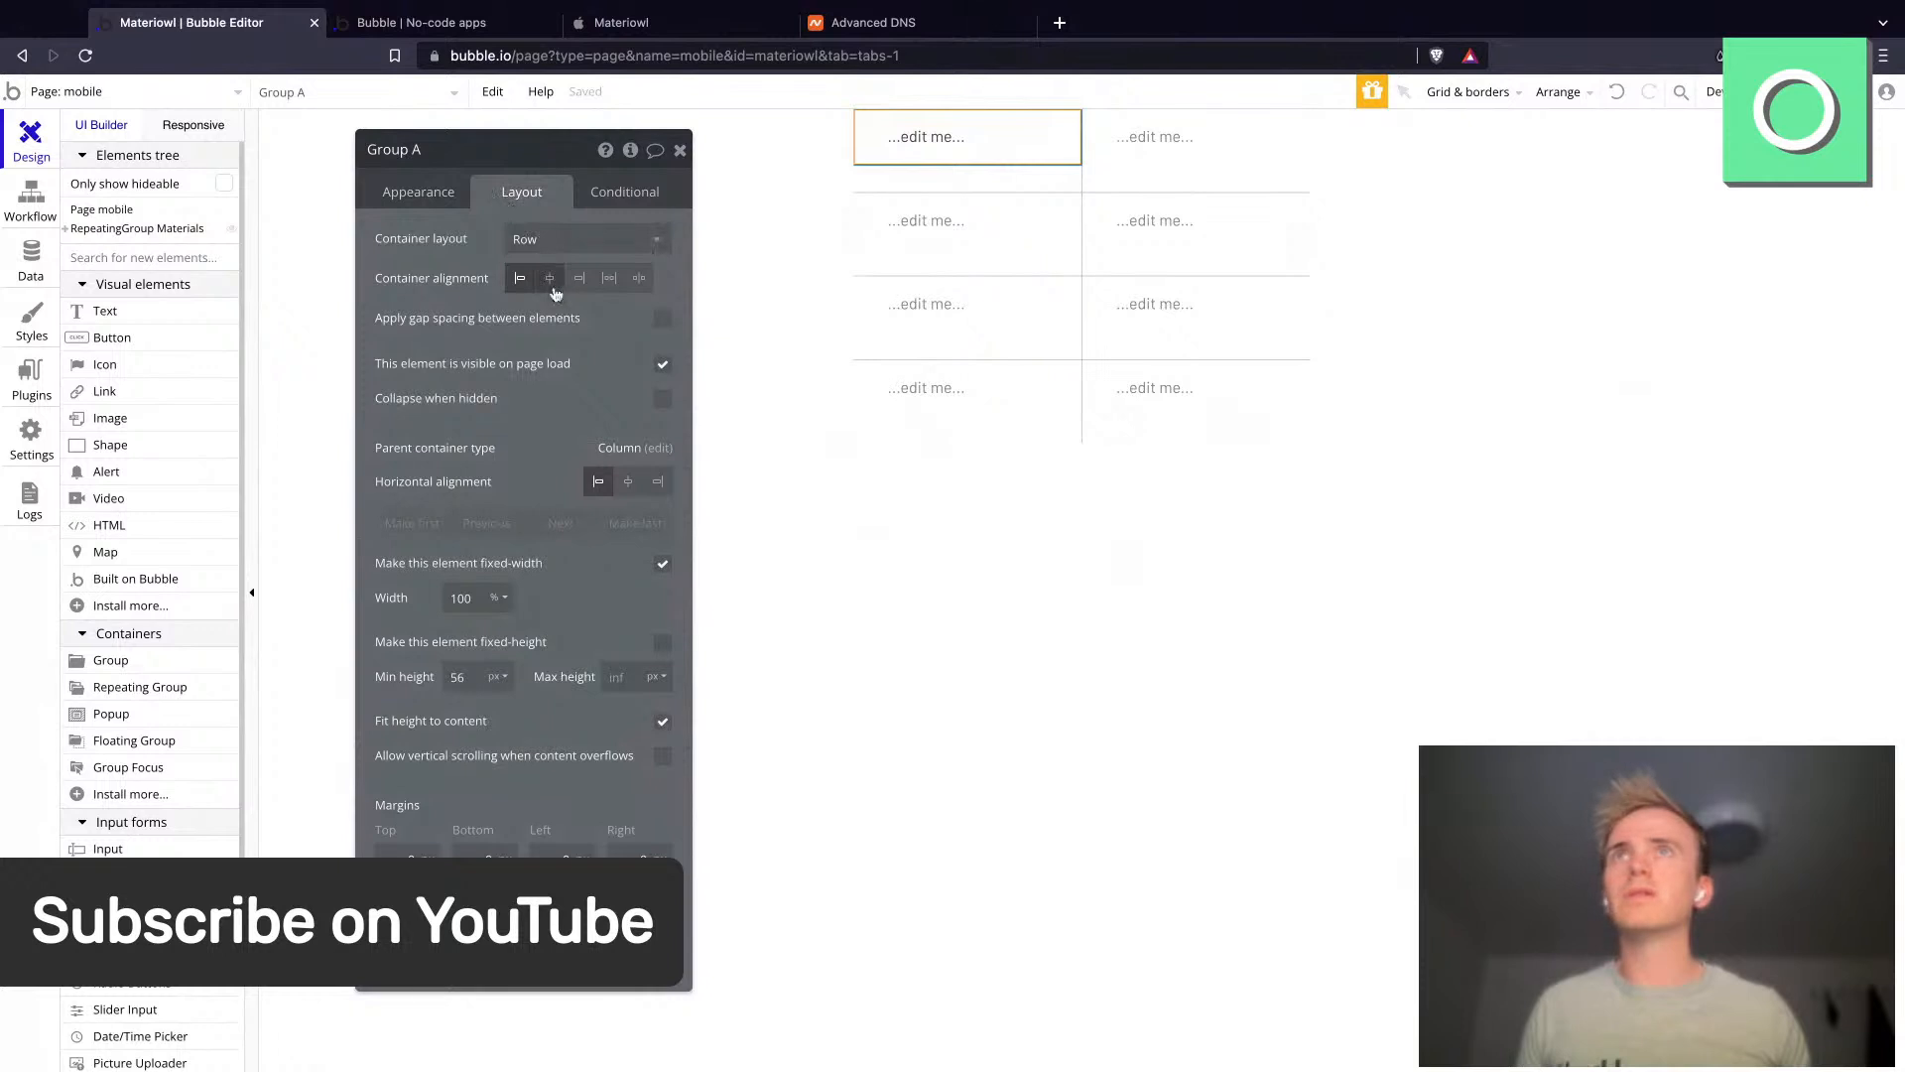
left_click(553, 281)
- Try to resize the text element and insert dynamic data into it
left_click(970, 144)
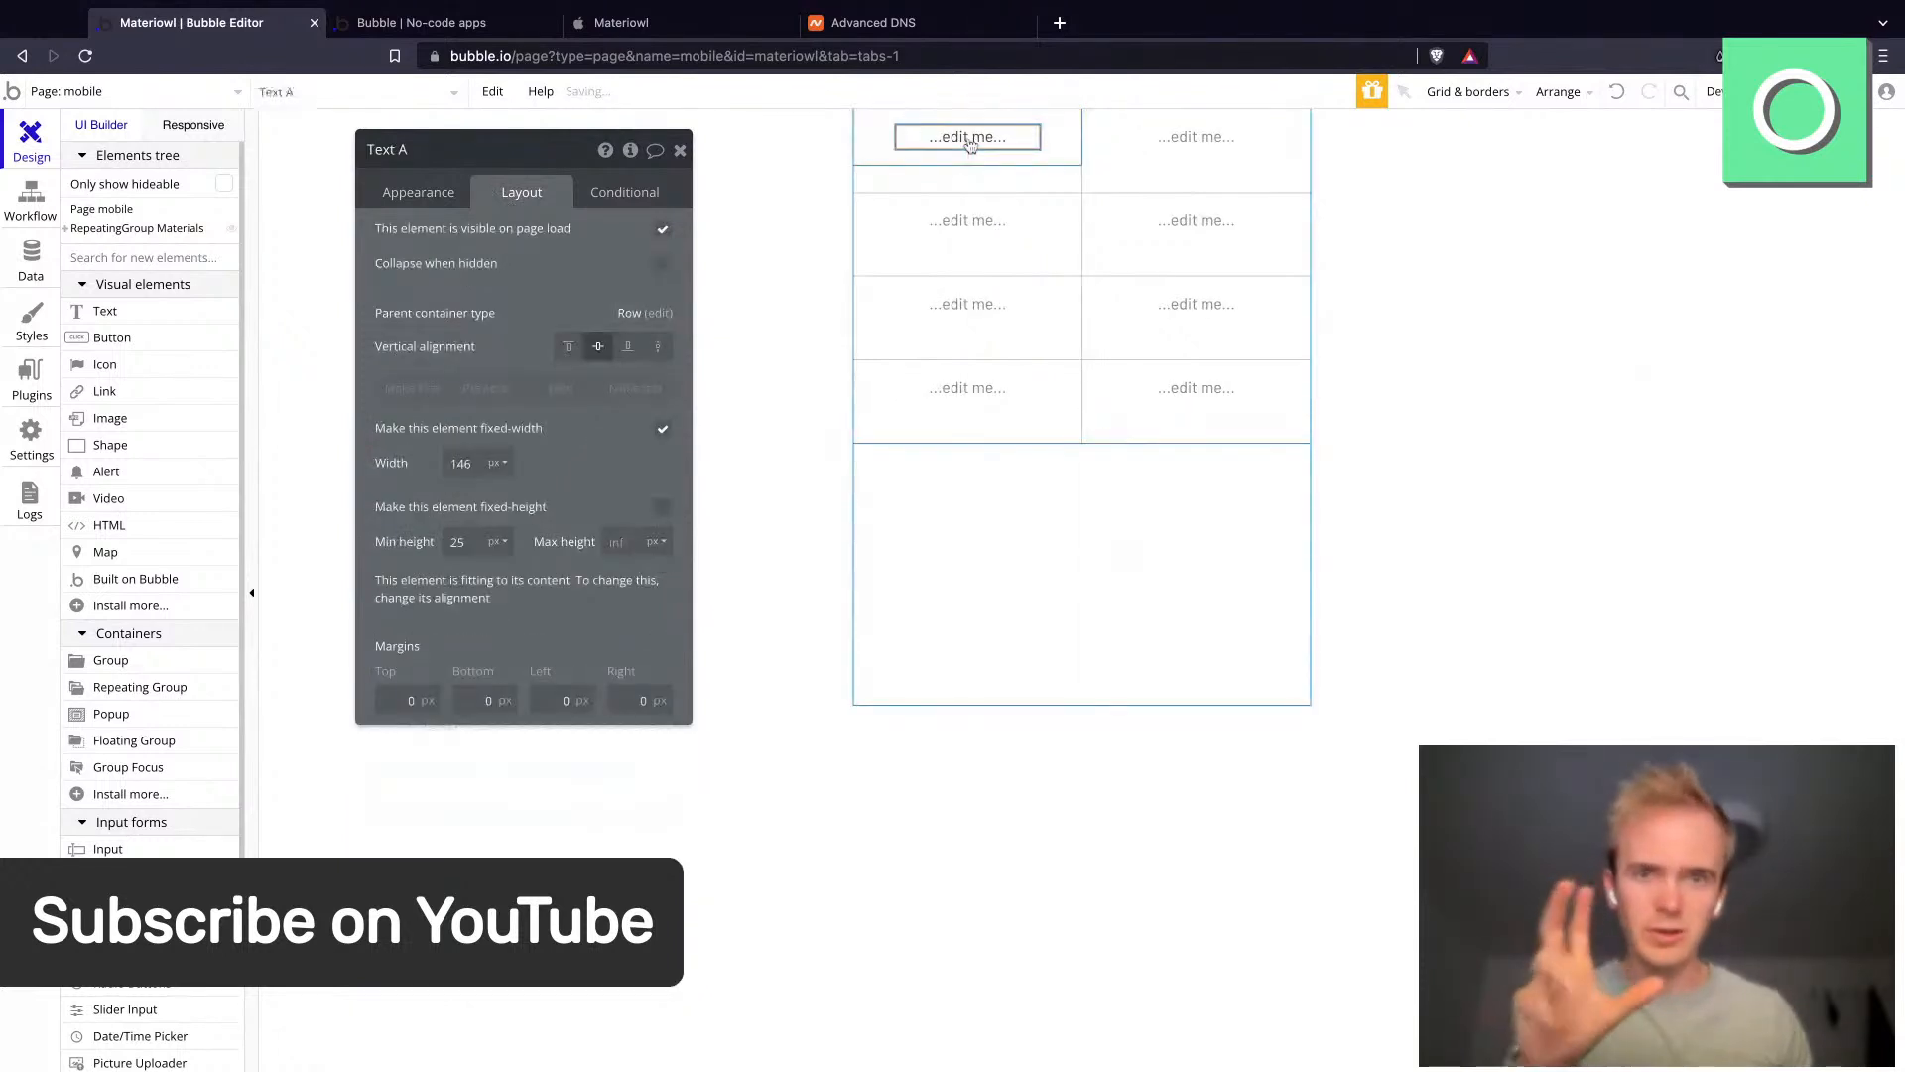
left_click_drag(971, 145, 870, 145)
left_click(418, 191)
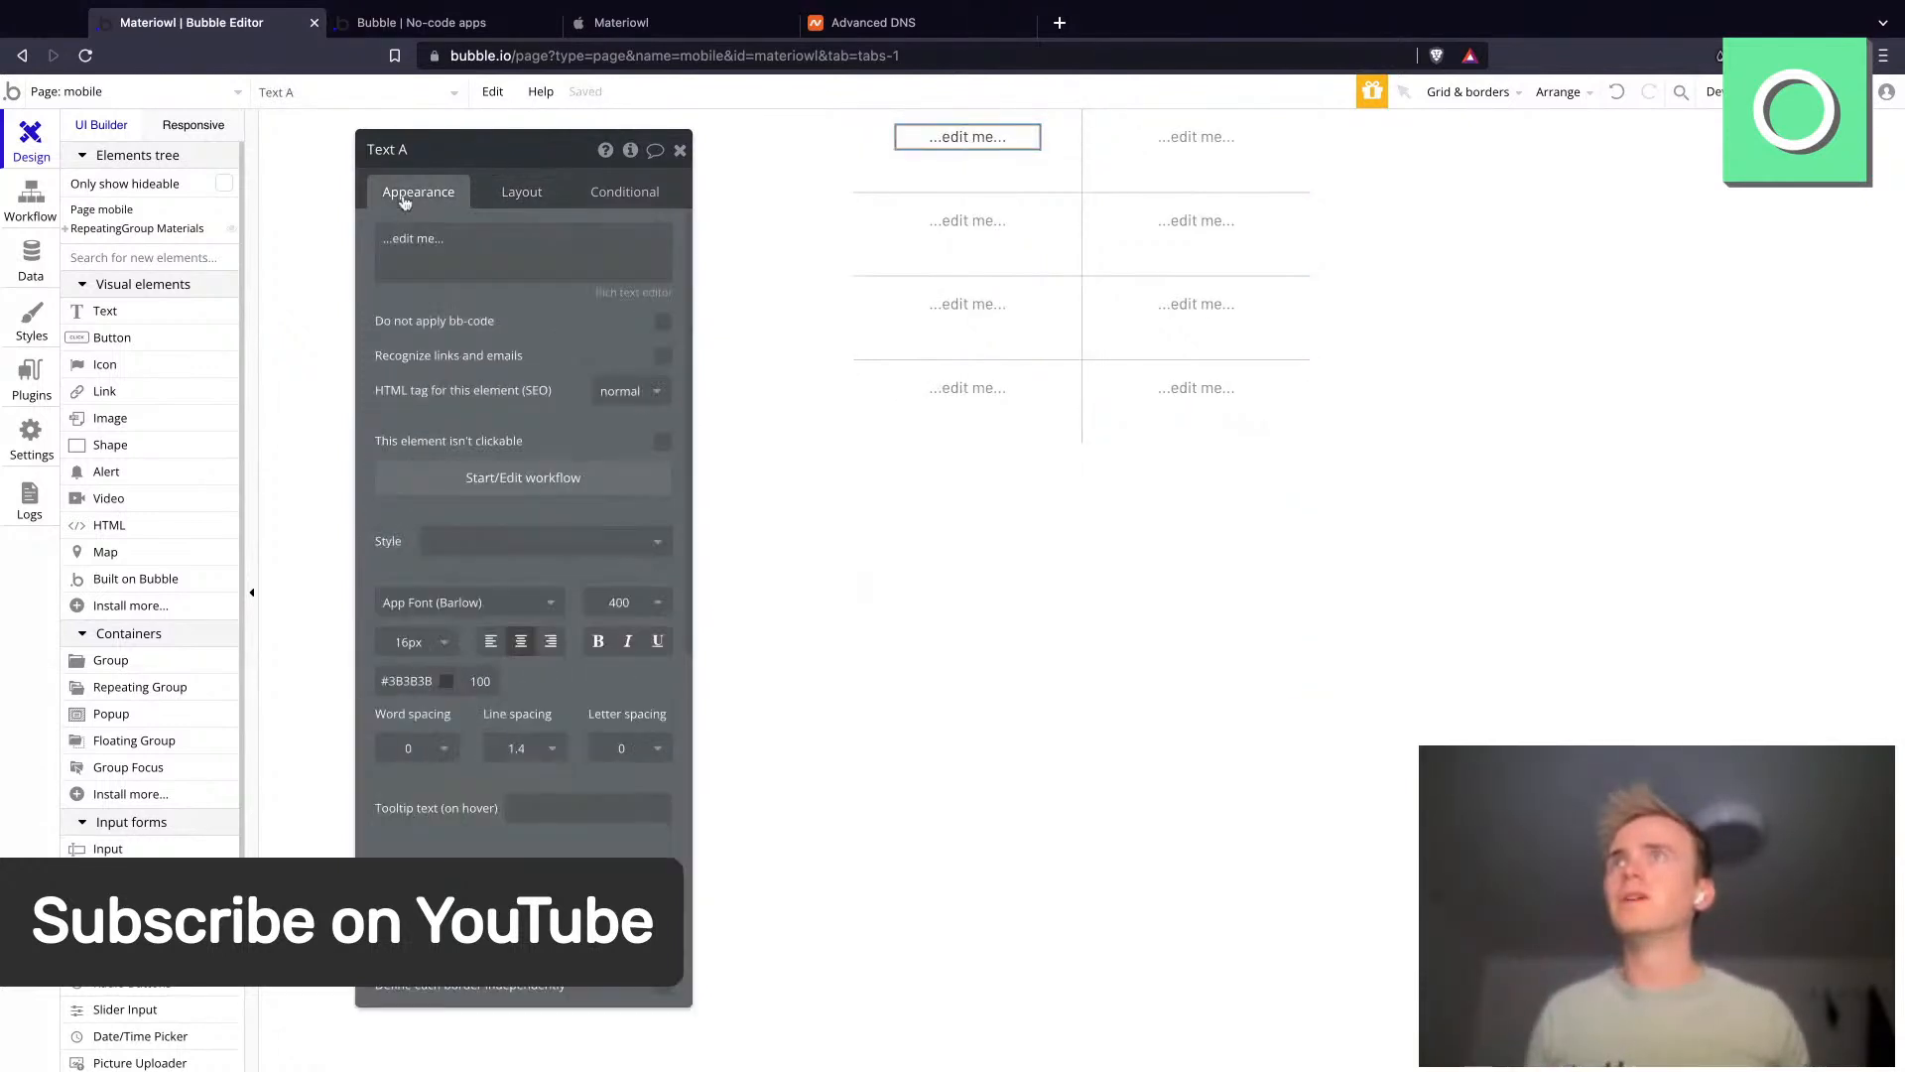
left_click(678, 239)
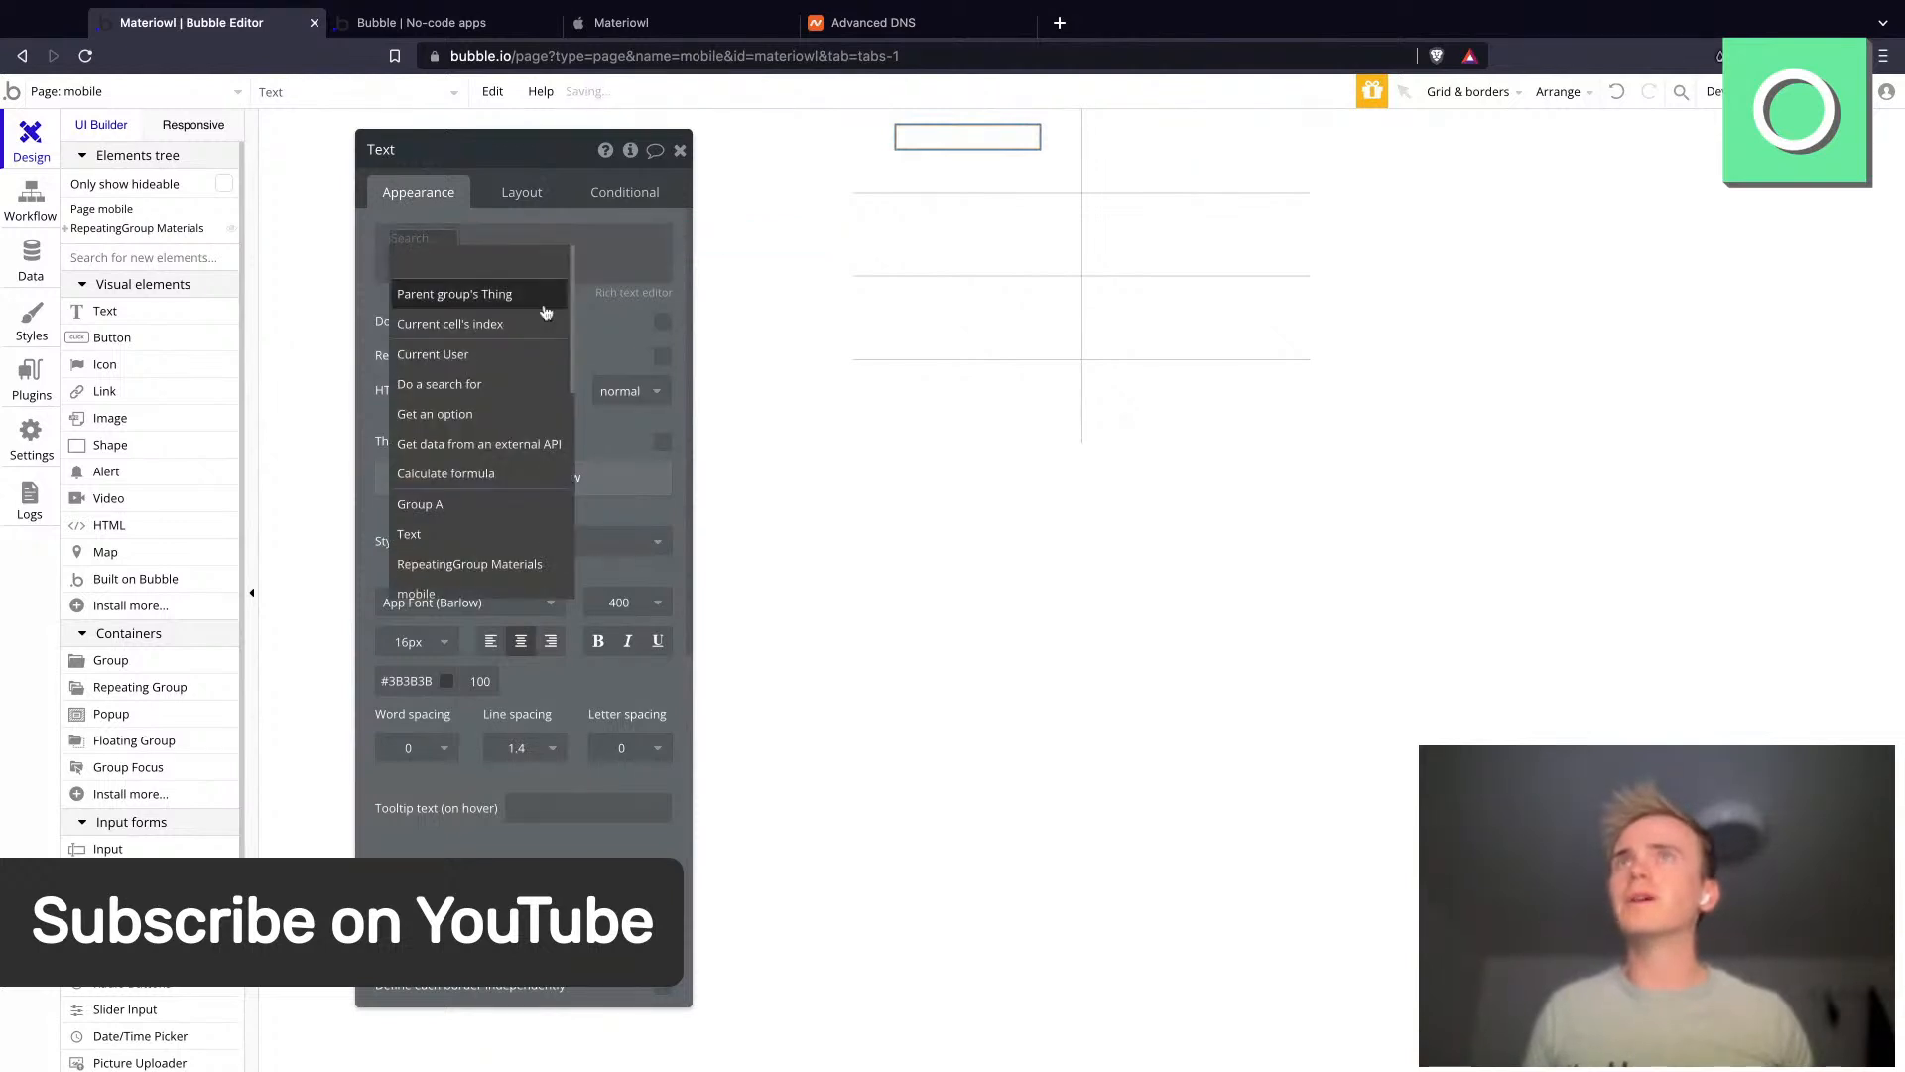
left_click(863, 170)
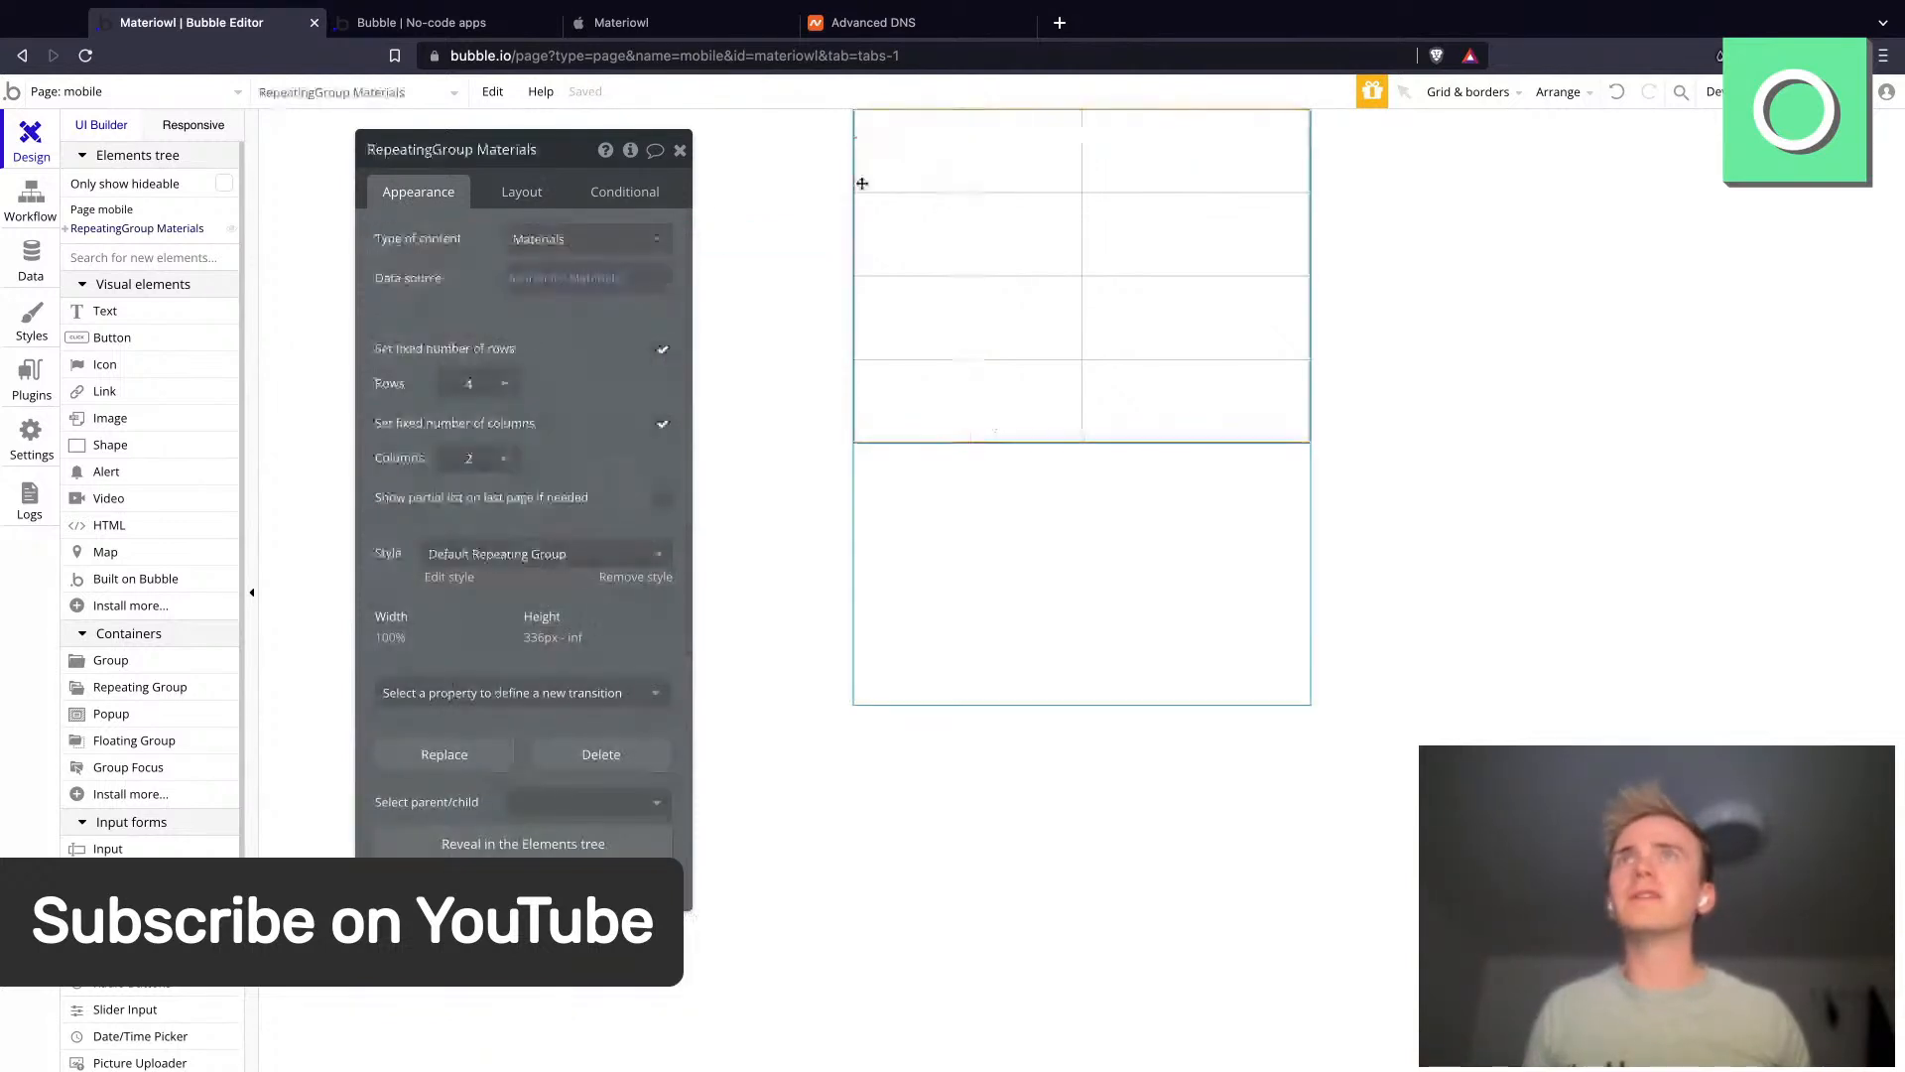
- Set the cell's group type of content to Materials and its data source to Current cell's Materials
left_click(926, 153)
left_click(556, 239)
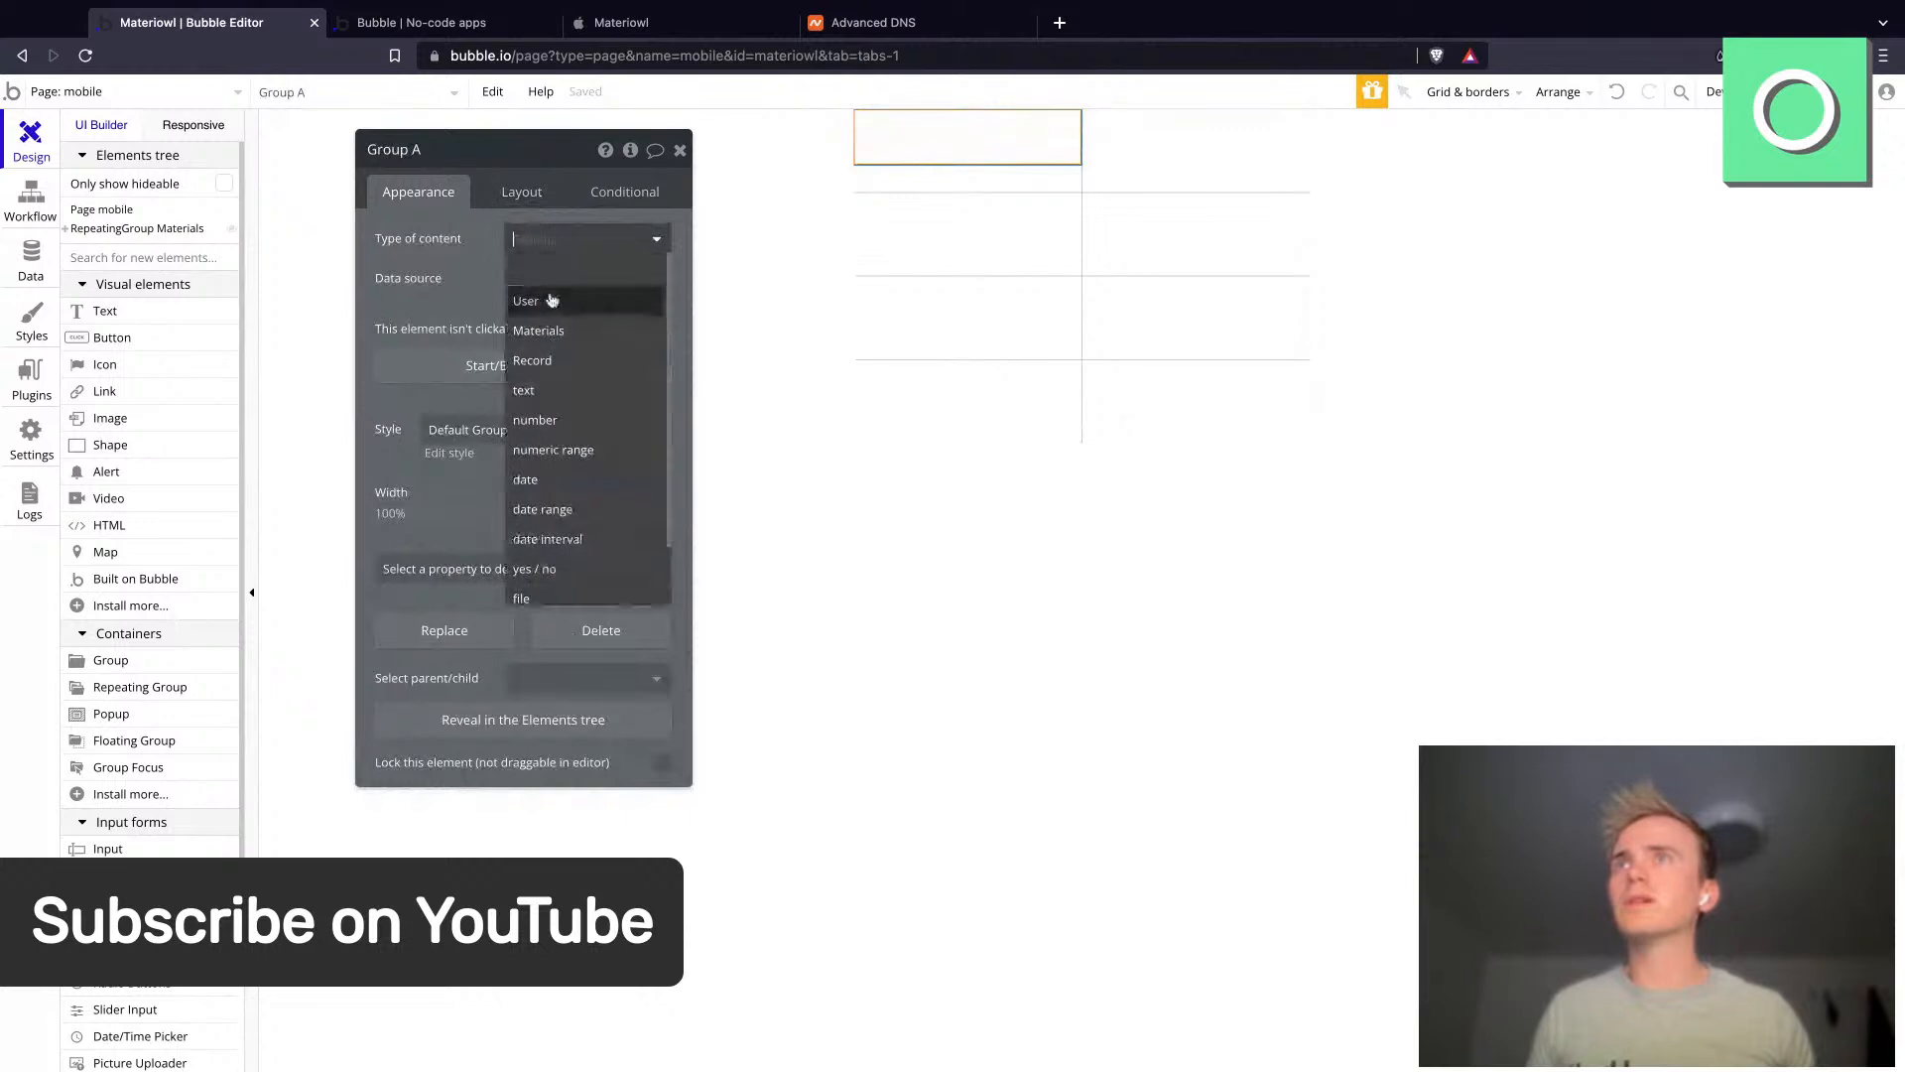
left_click(544, 326)
left_click(544, 288)
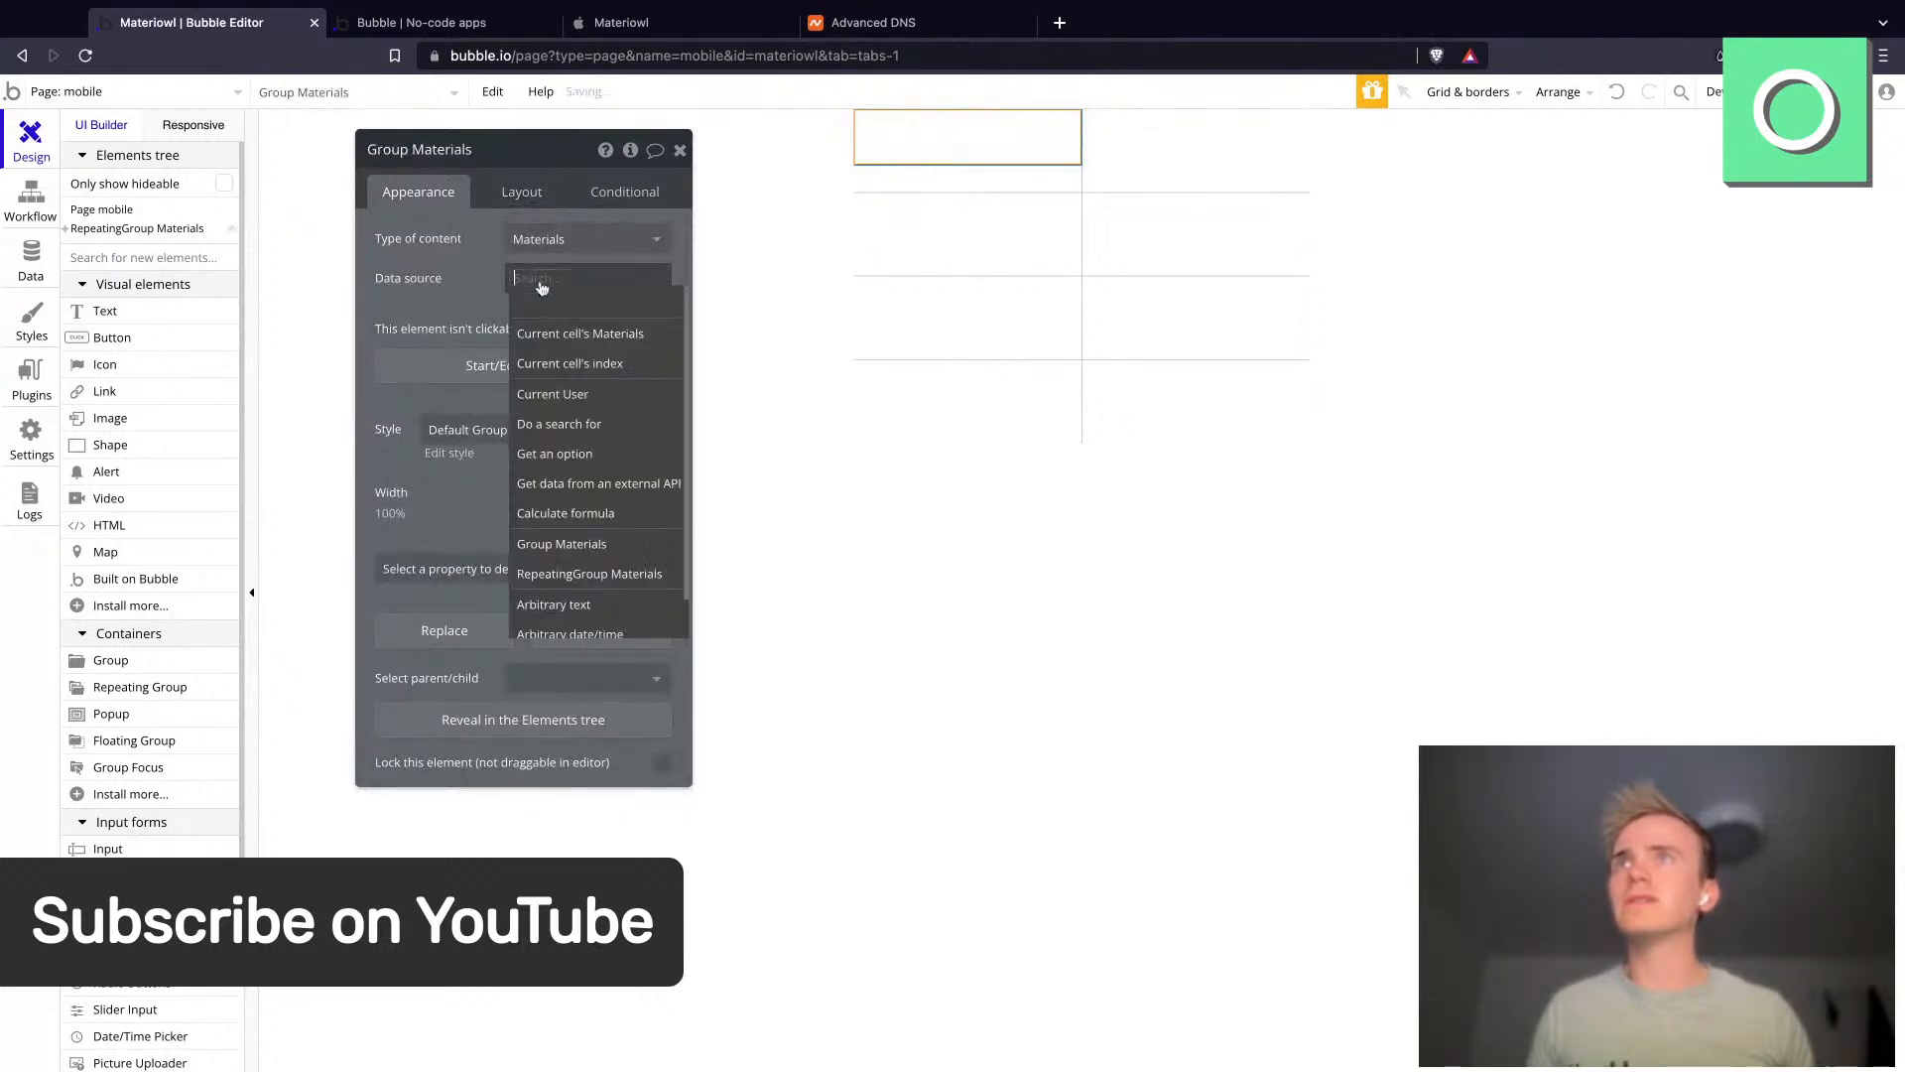
left_click(556, 331)
- Make the text display the parent group's Materials's Label as dynamic data
left_click(955, 147)
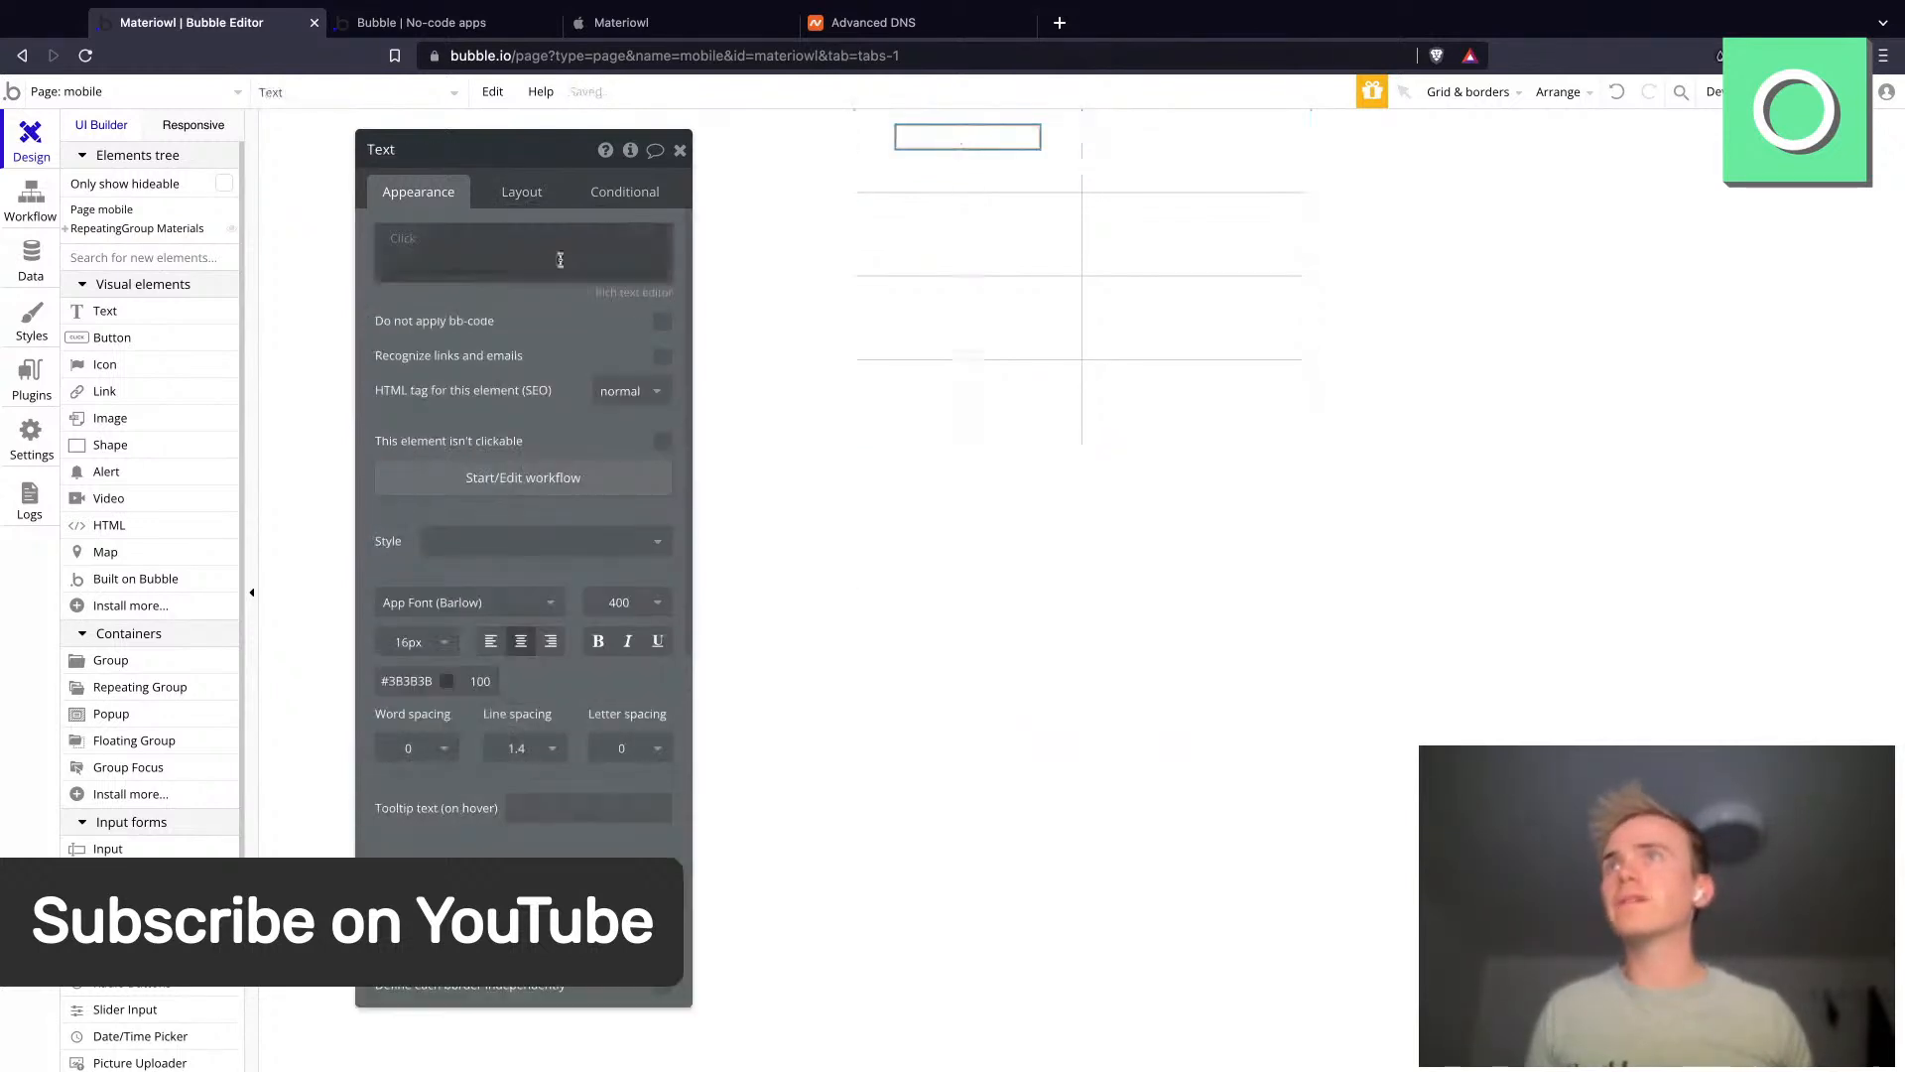
left_click(431, 241)
left_click(429, 243)
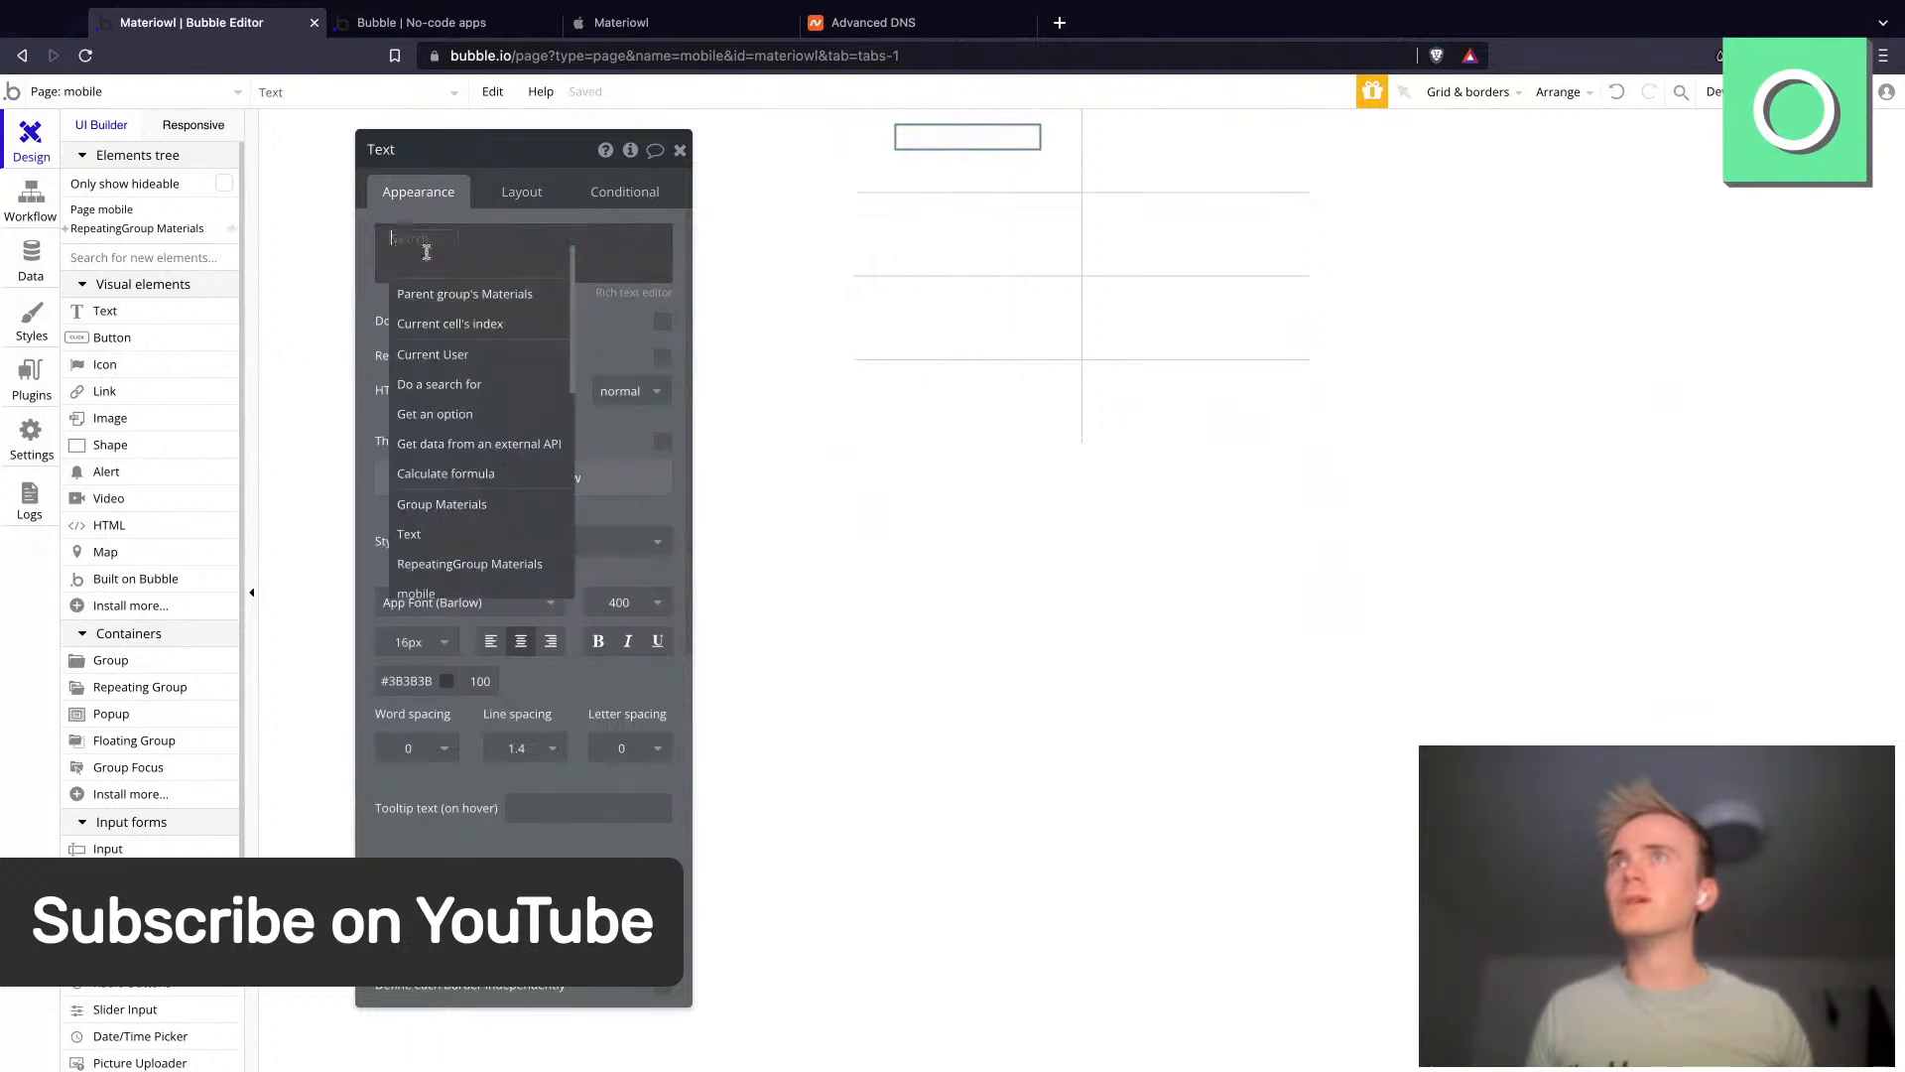
left_click(487, 290)
left_click(554, 275)
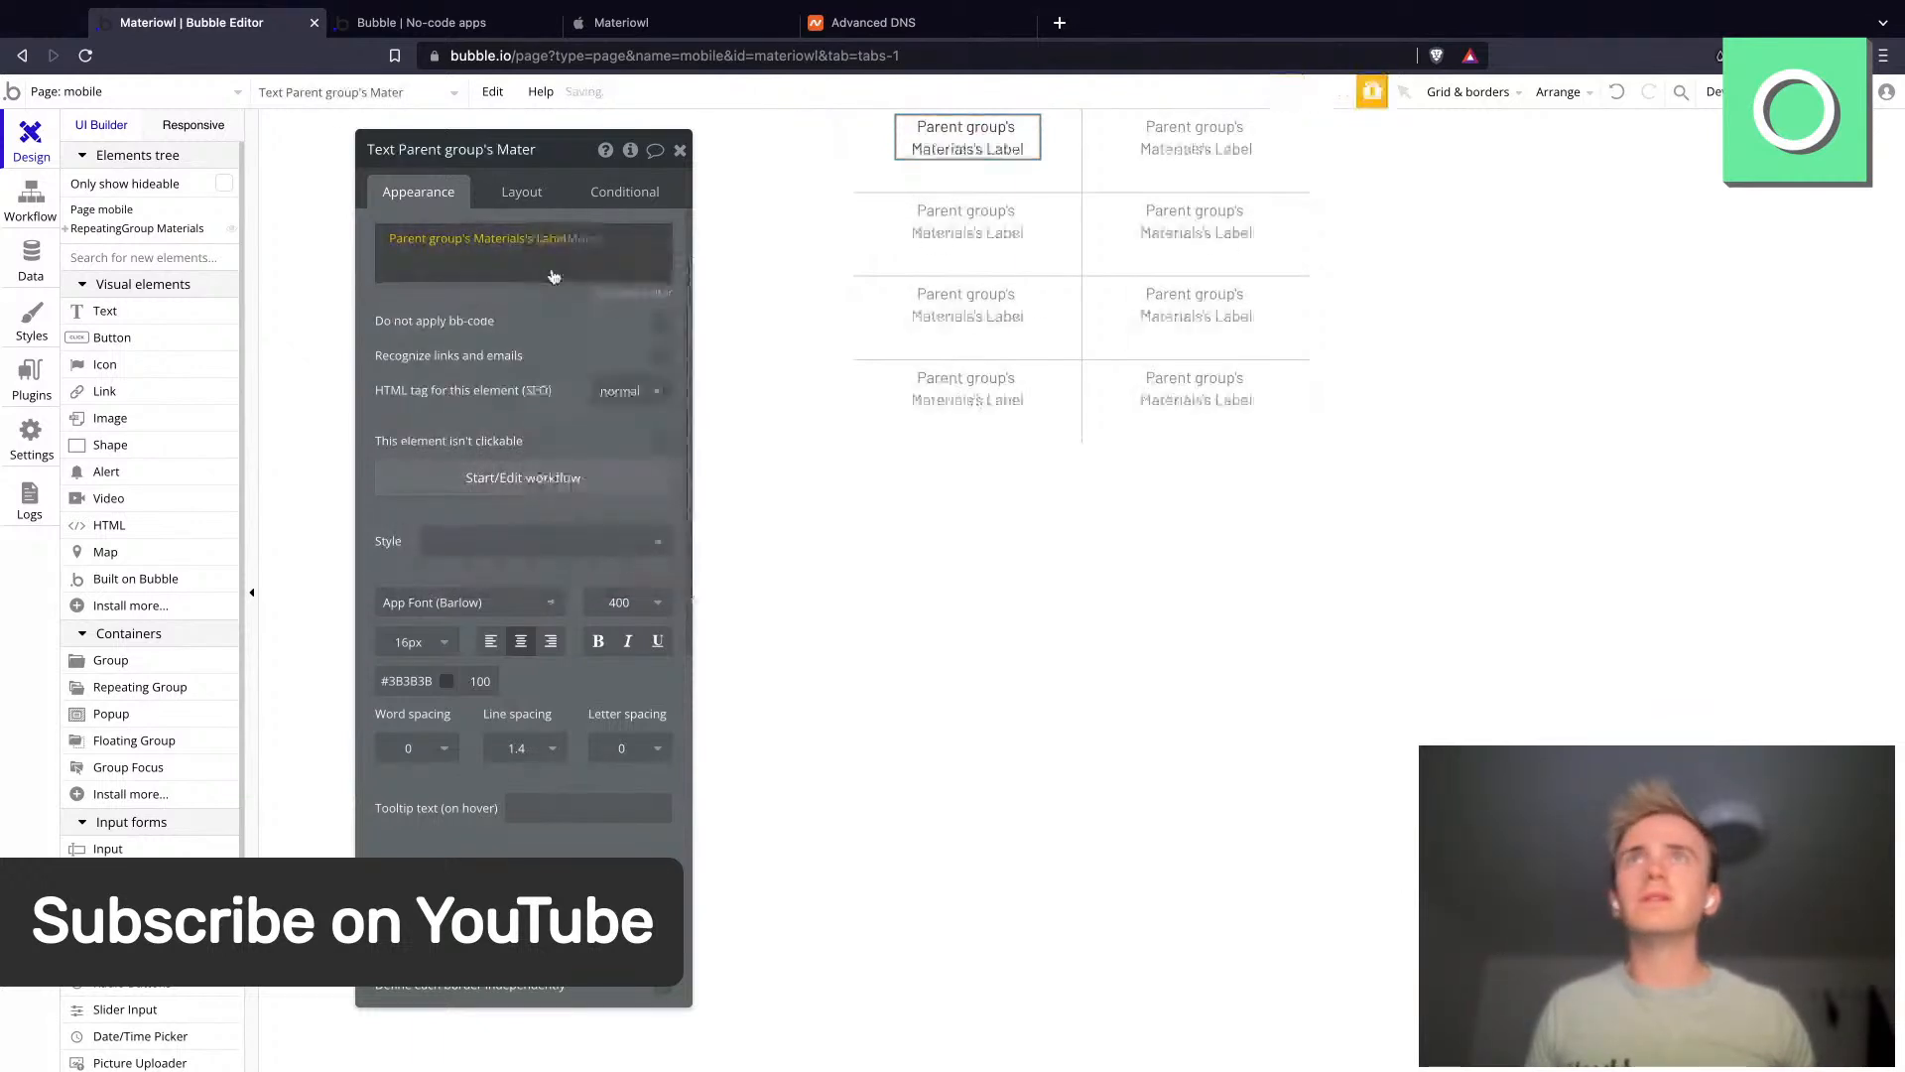
- Turn off the repeating group's fixed number of rows and set the minimum row height to 0 px
left_click(1050, 166)
left_click(526, 194)
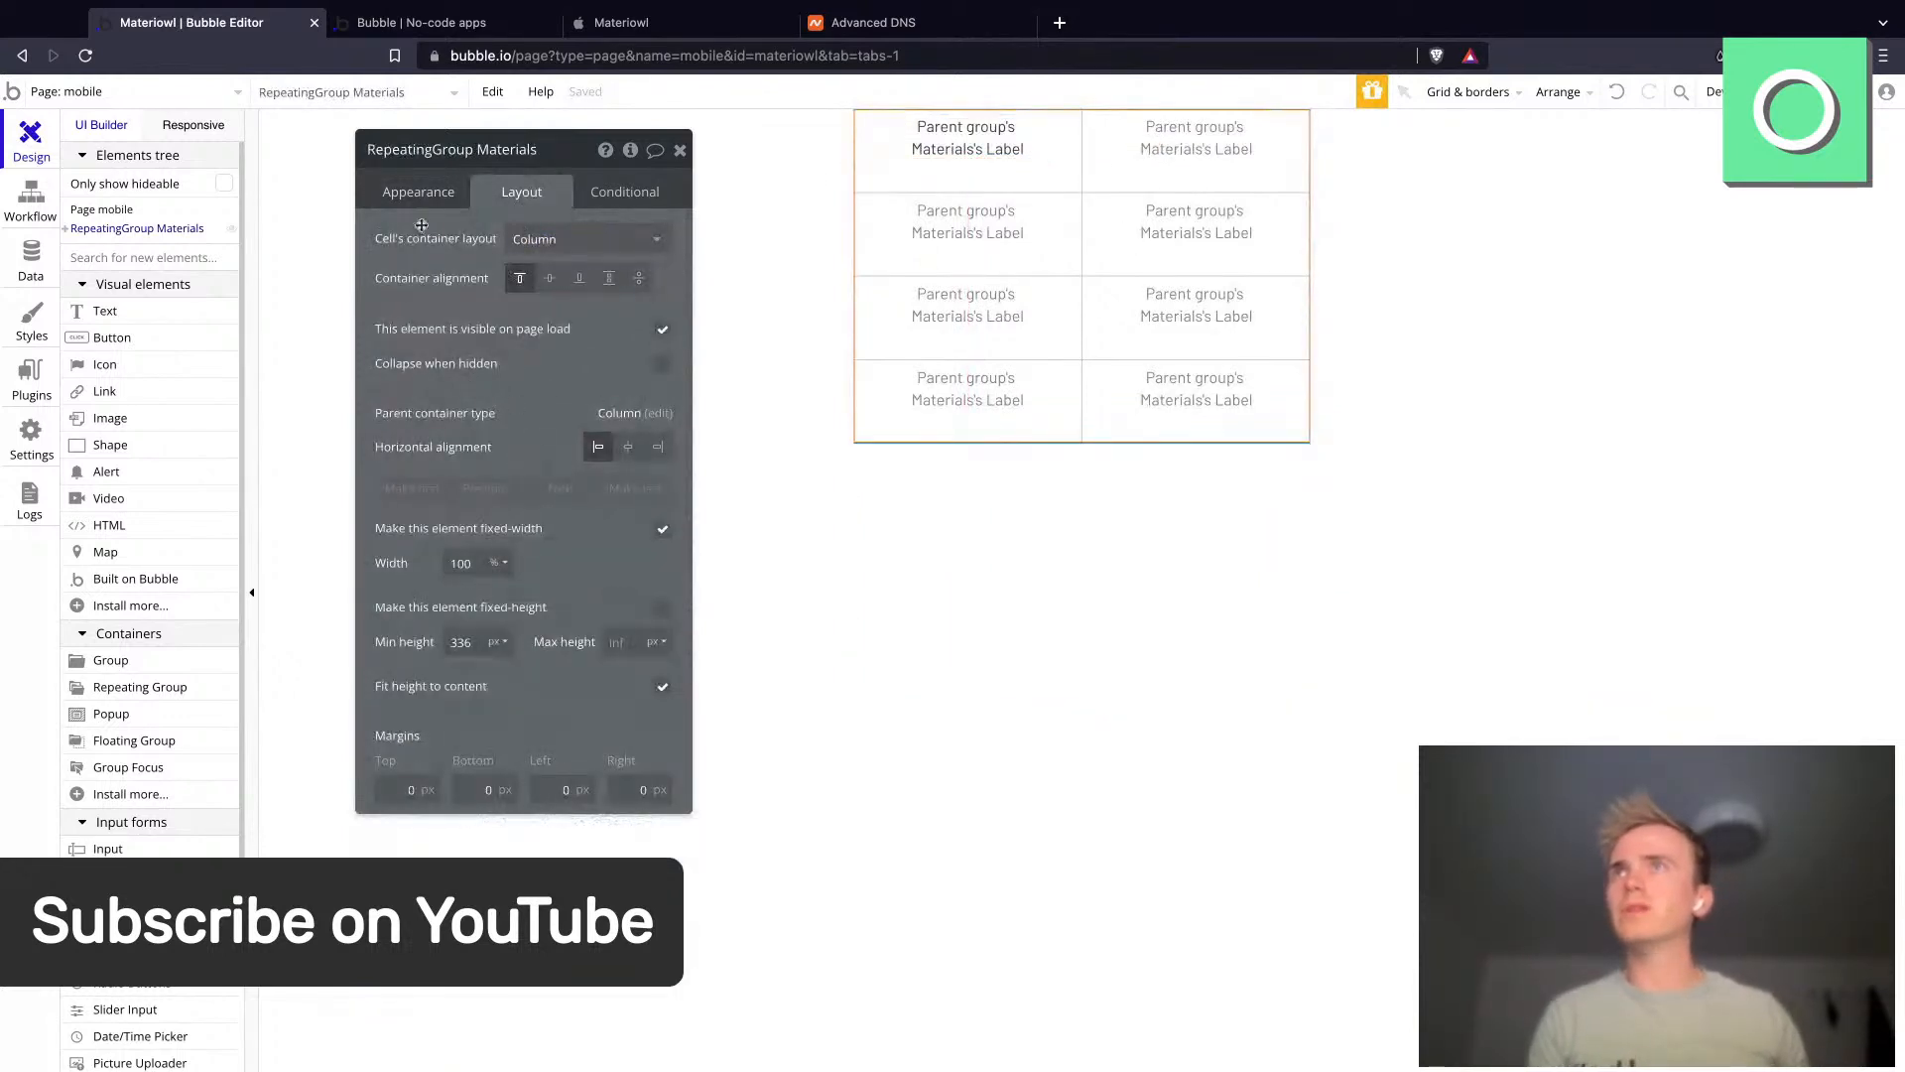
left_click(420, 194)
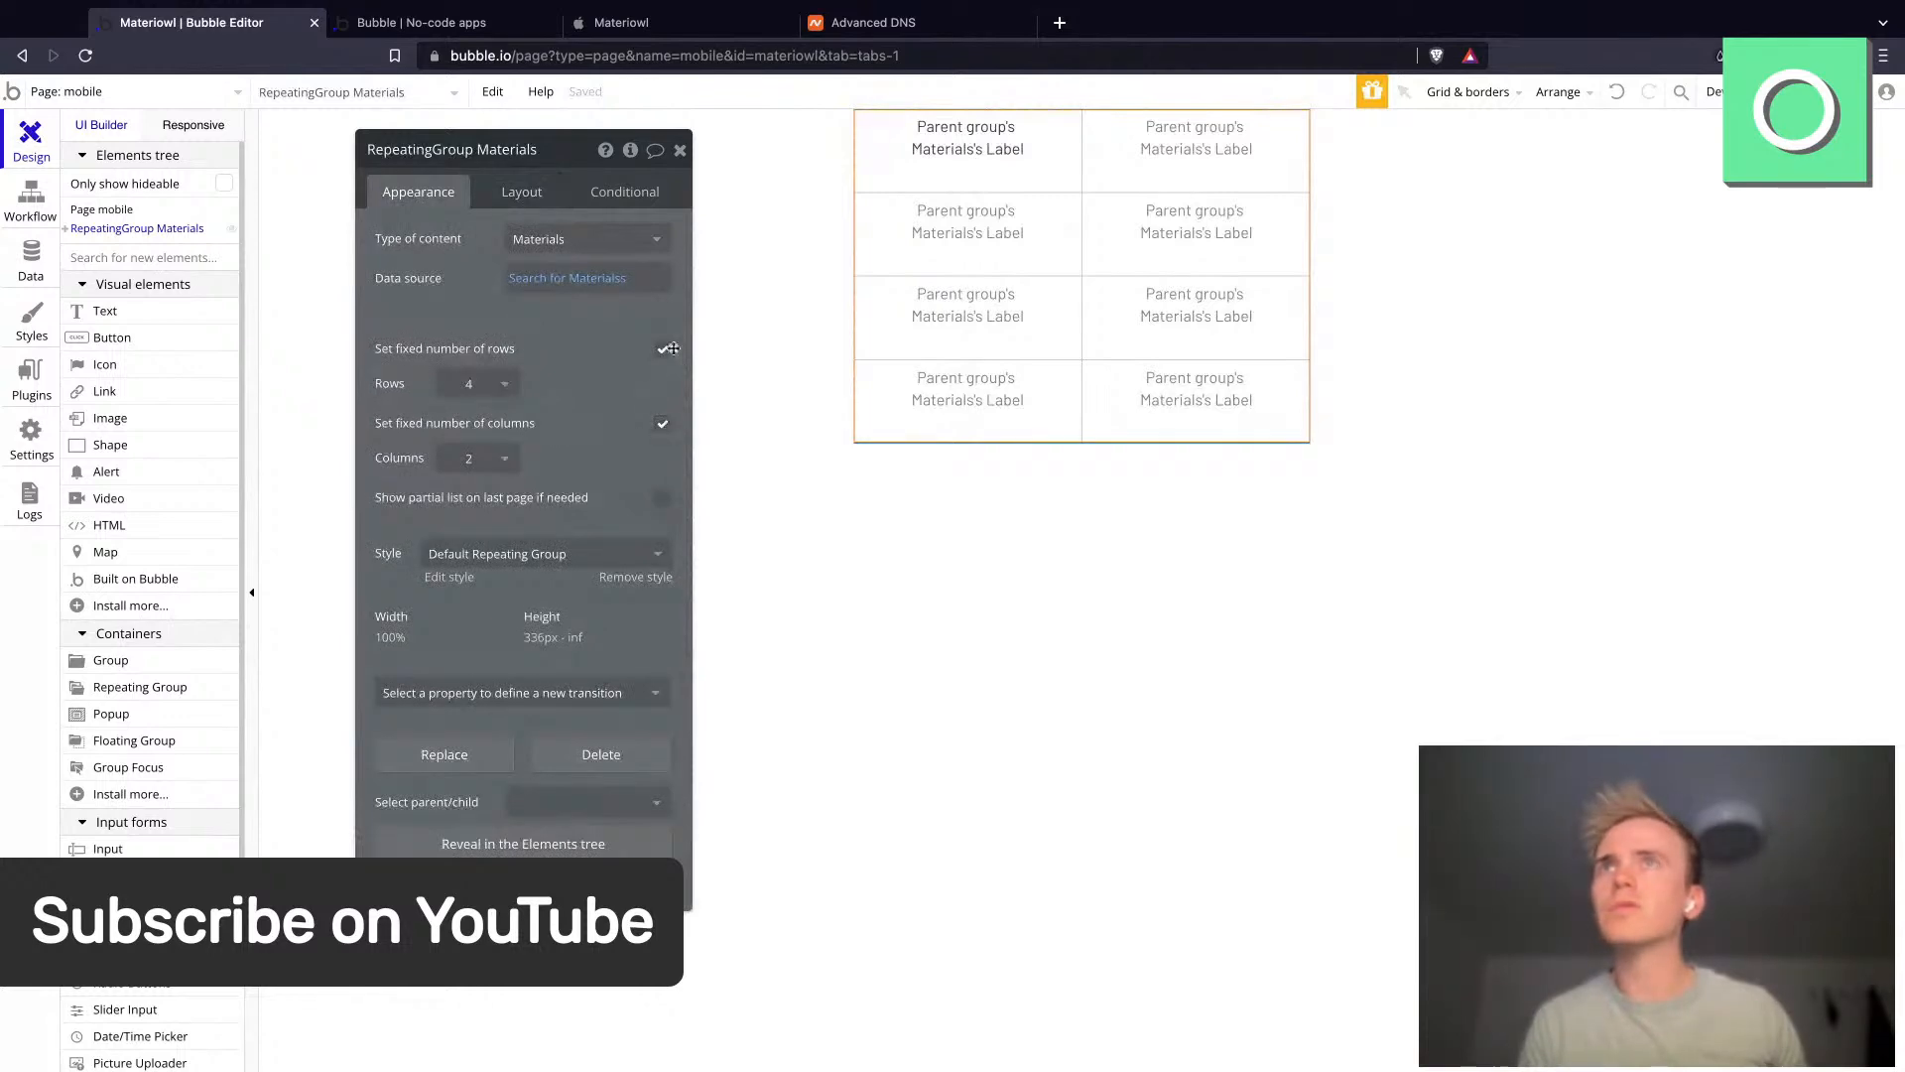
left_click(665, 348)
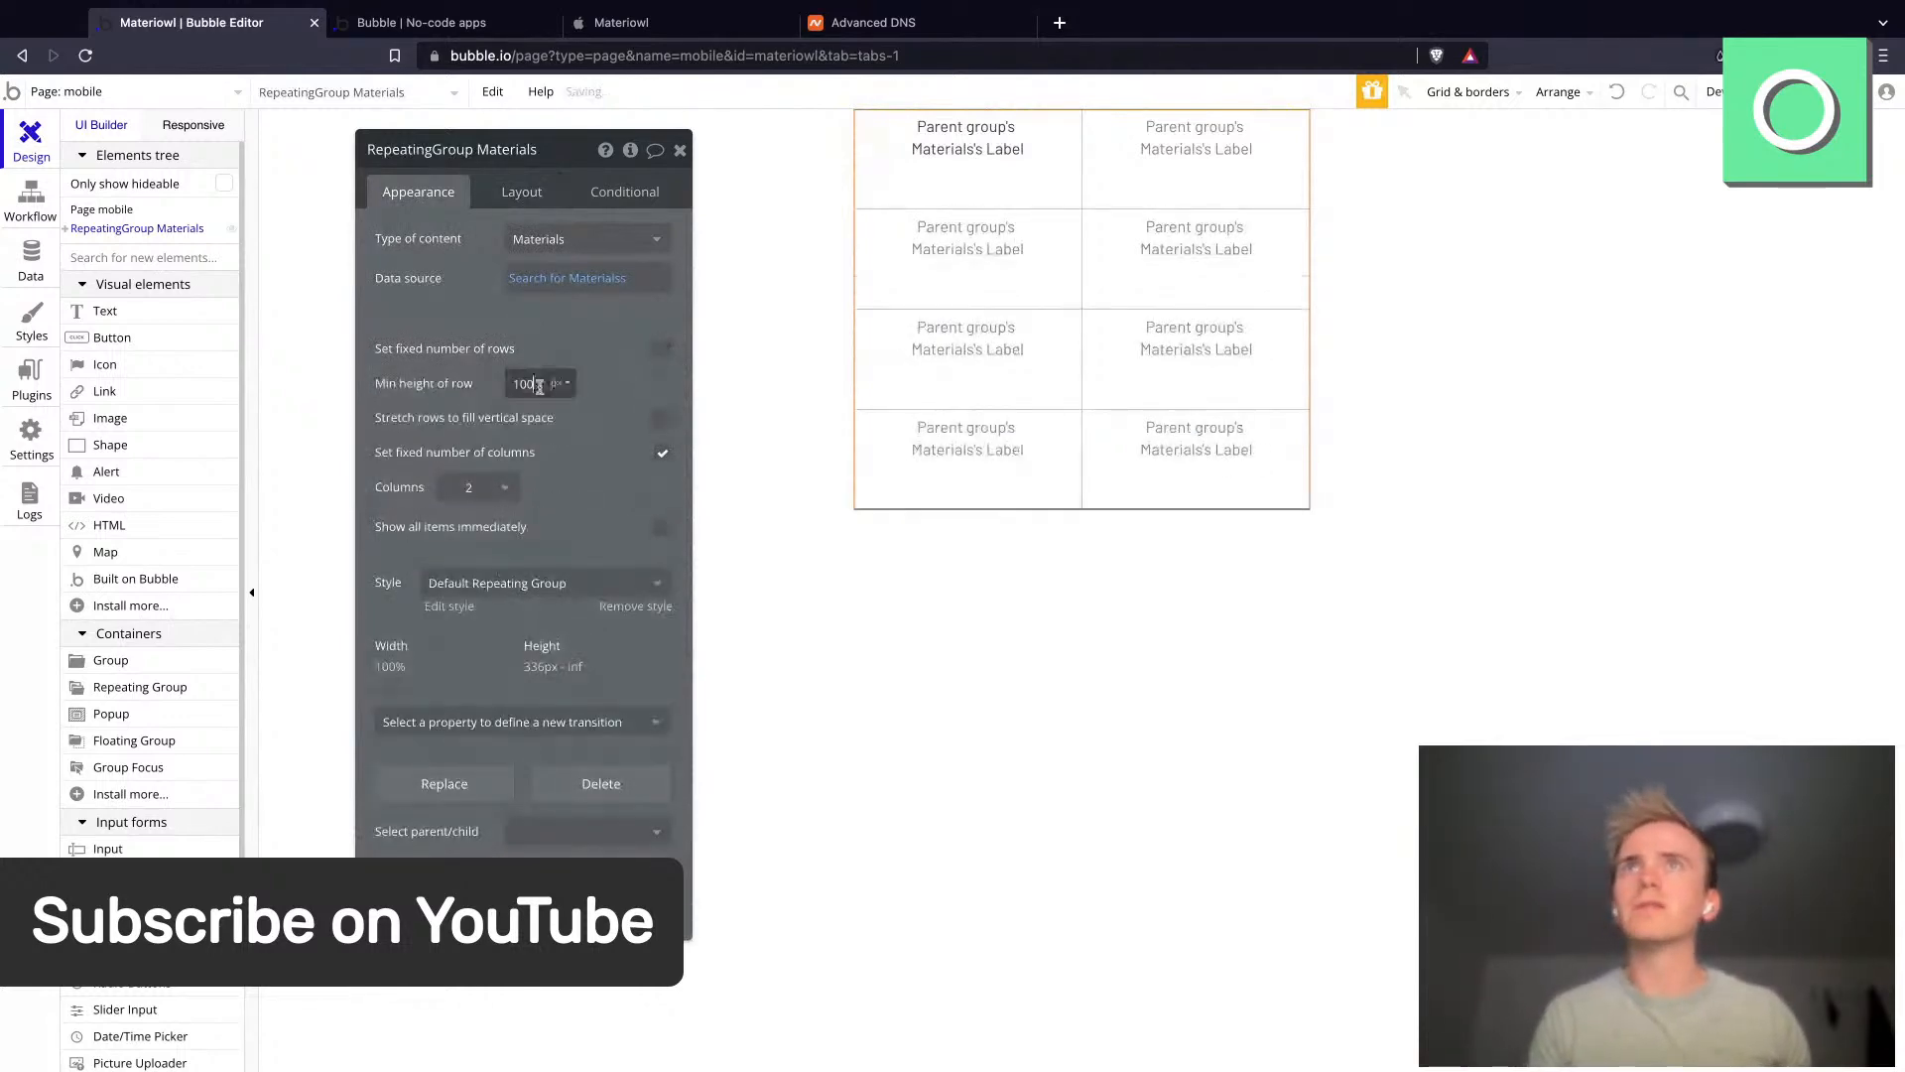
double_click(526, 384)
type("0")
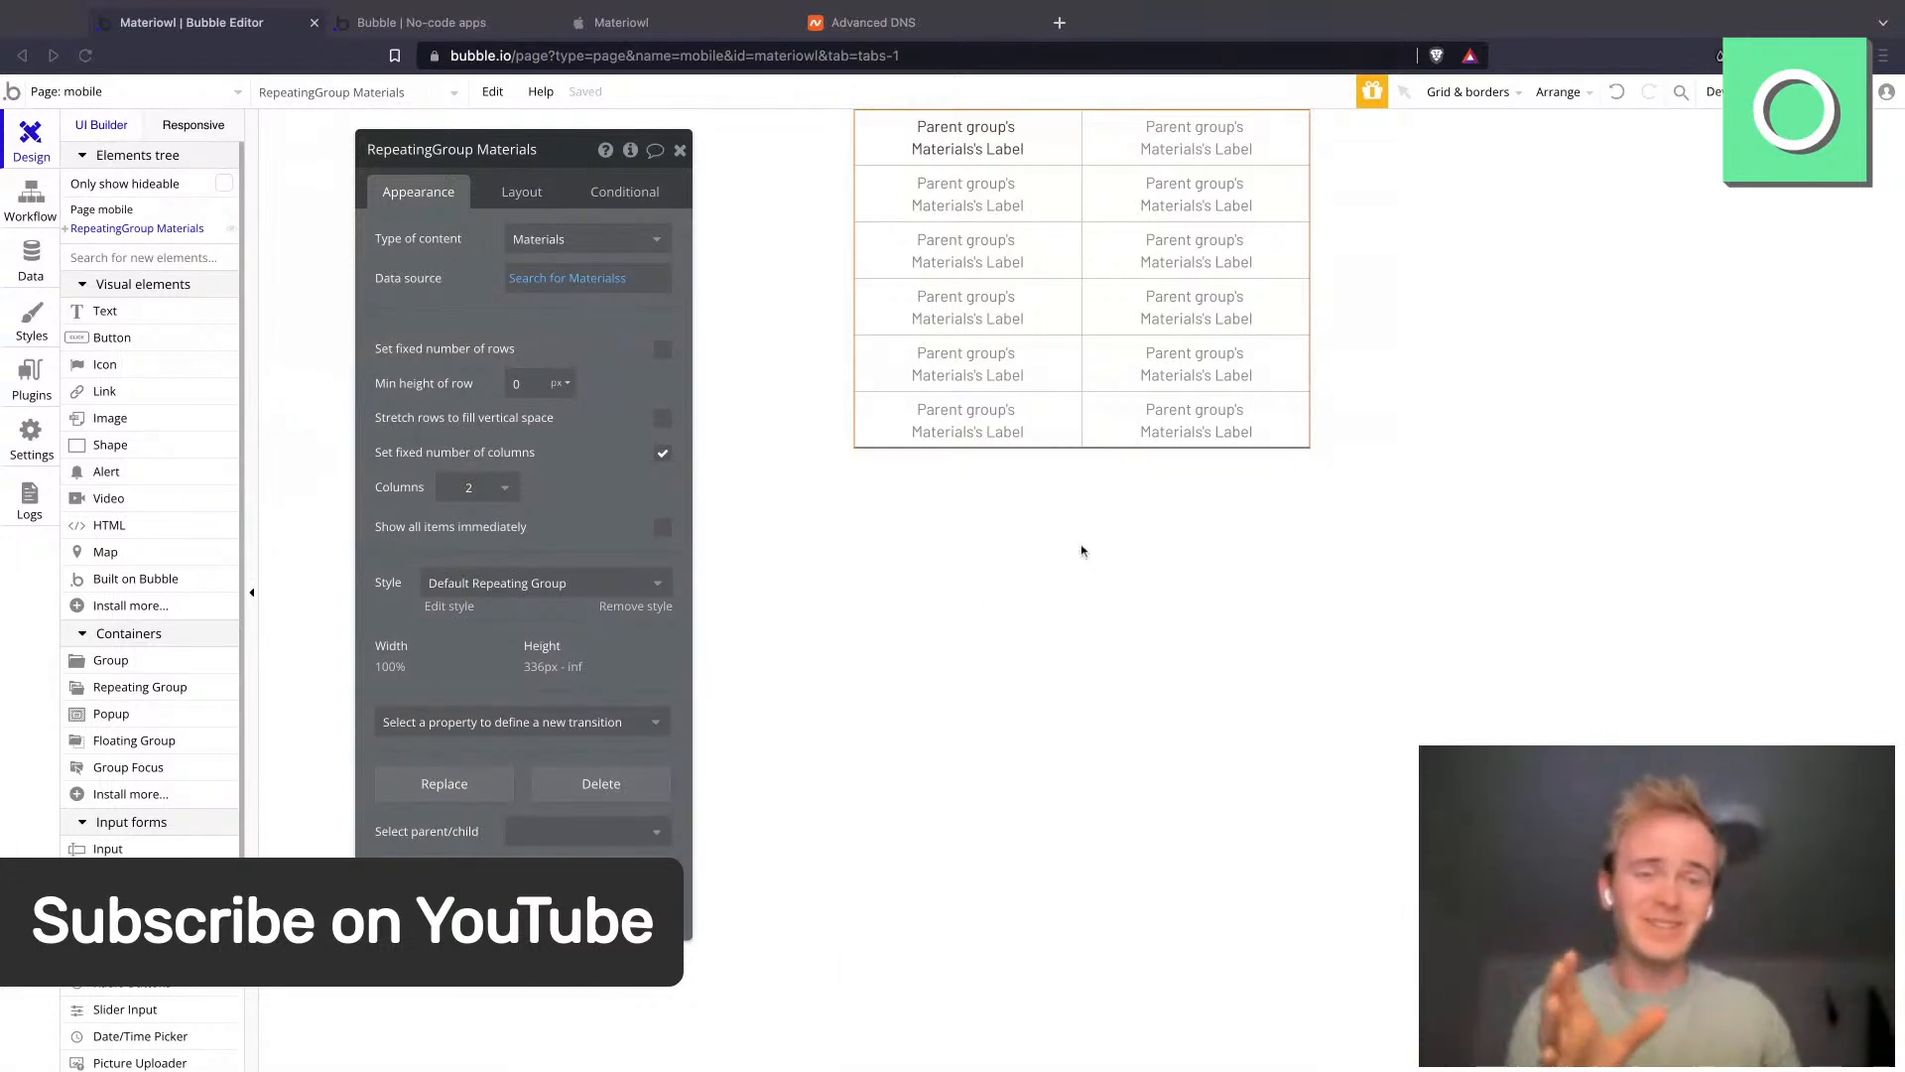
- Remove the repeating group's style
left_click(1009, 298)
left_click(1022, 157)
left_click(1047, 162)
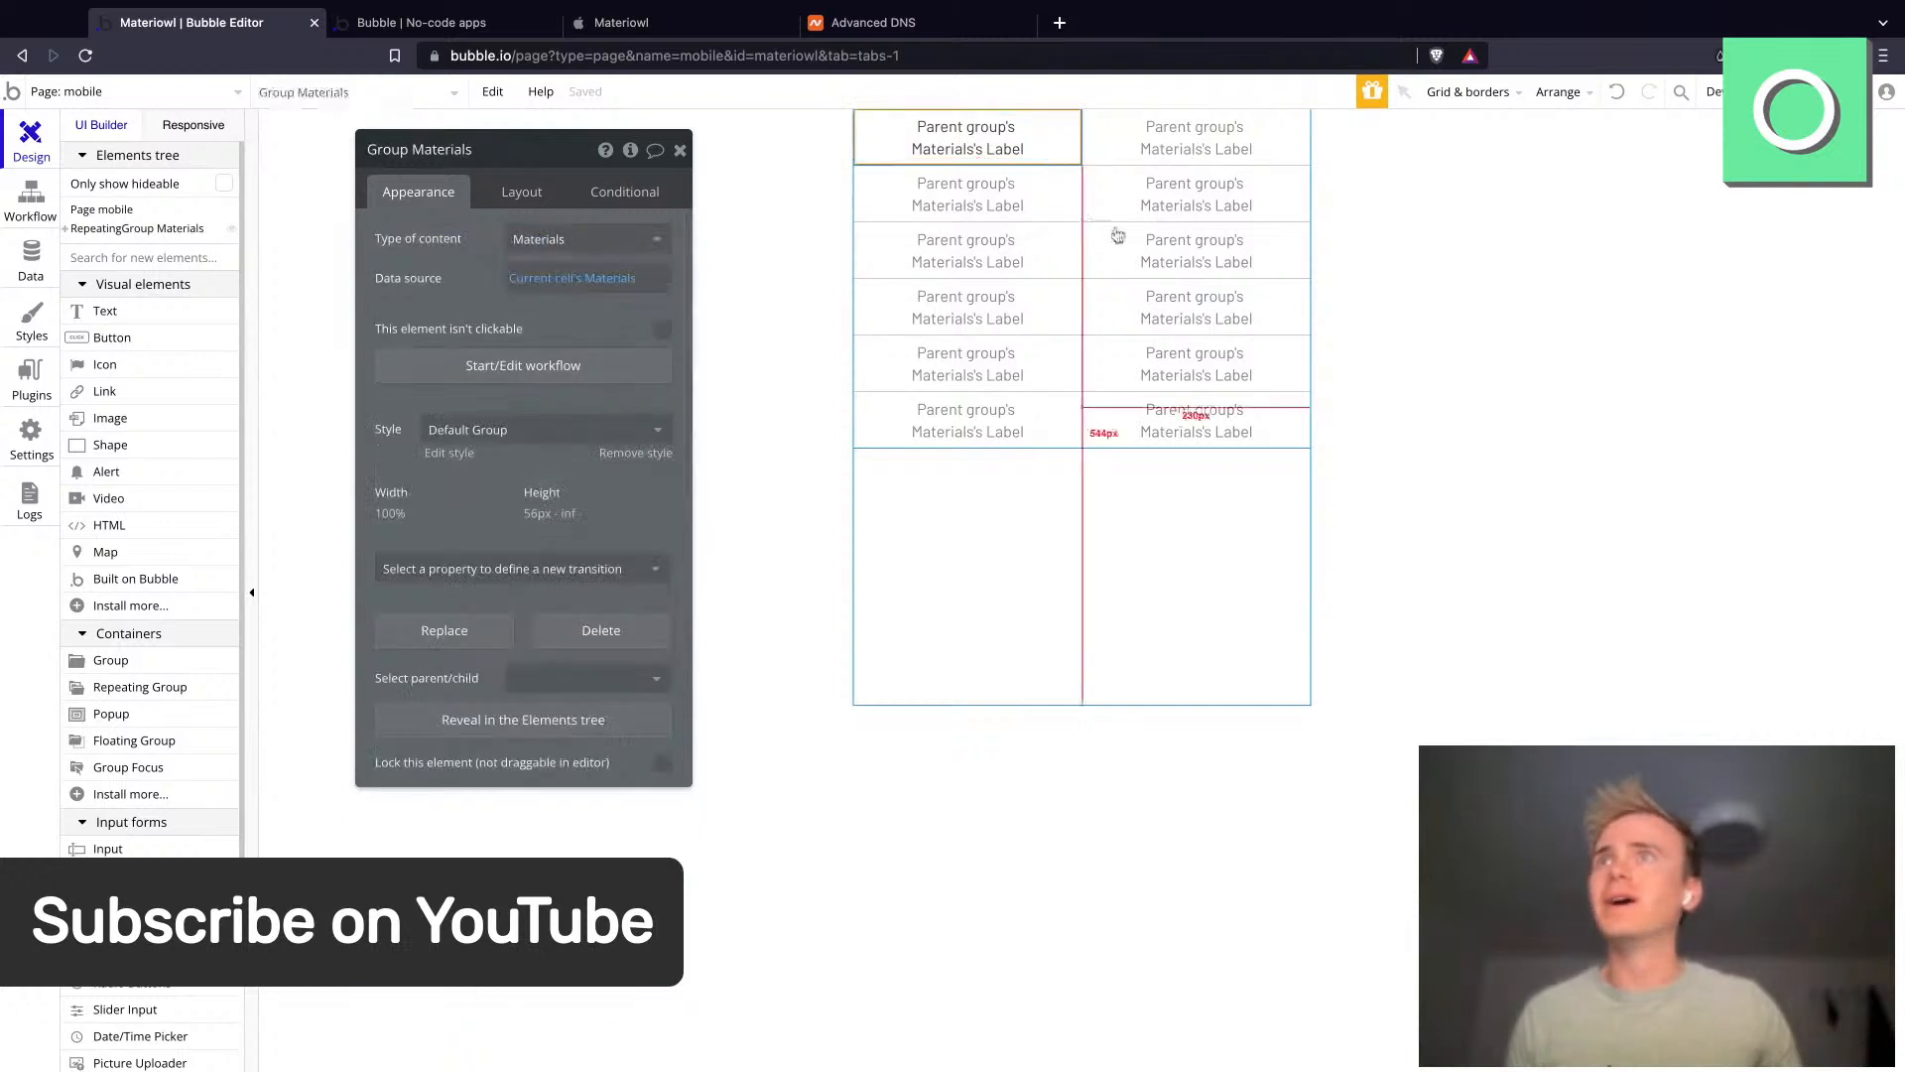
left_click(1122, 237)
left_click(489, 584)
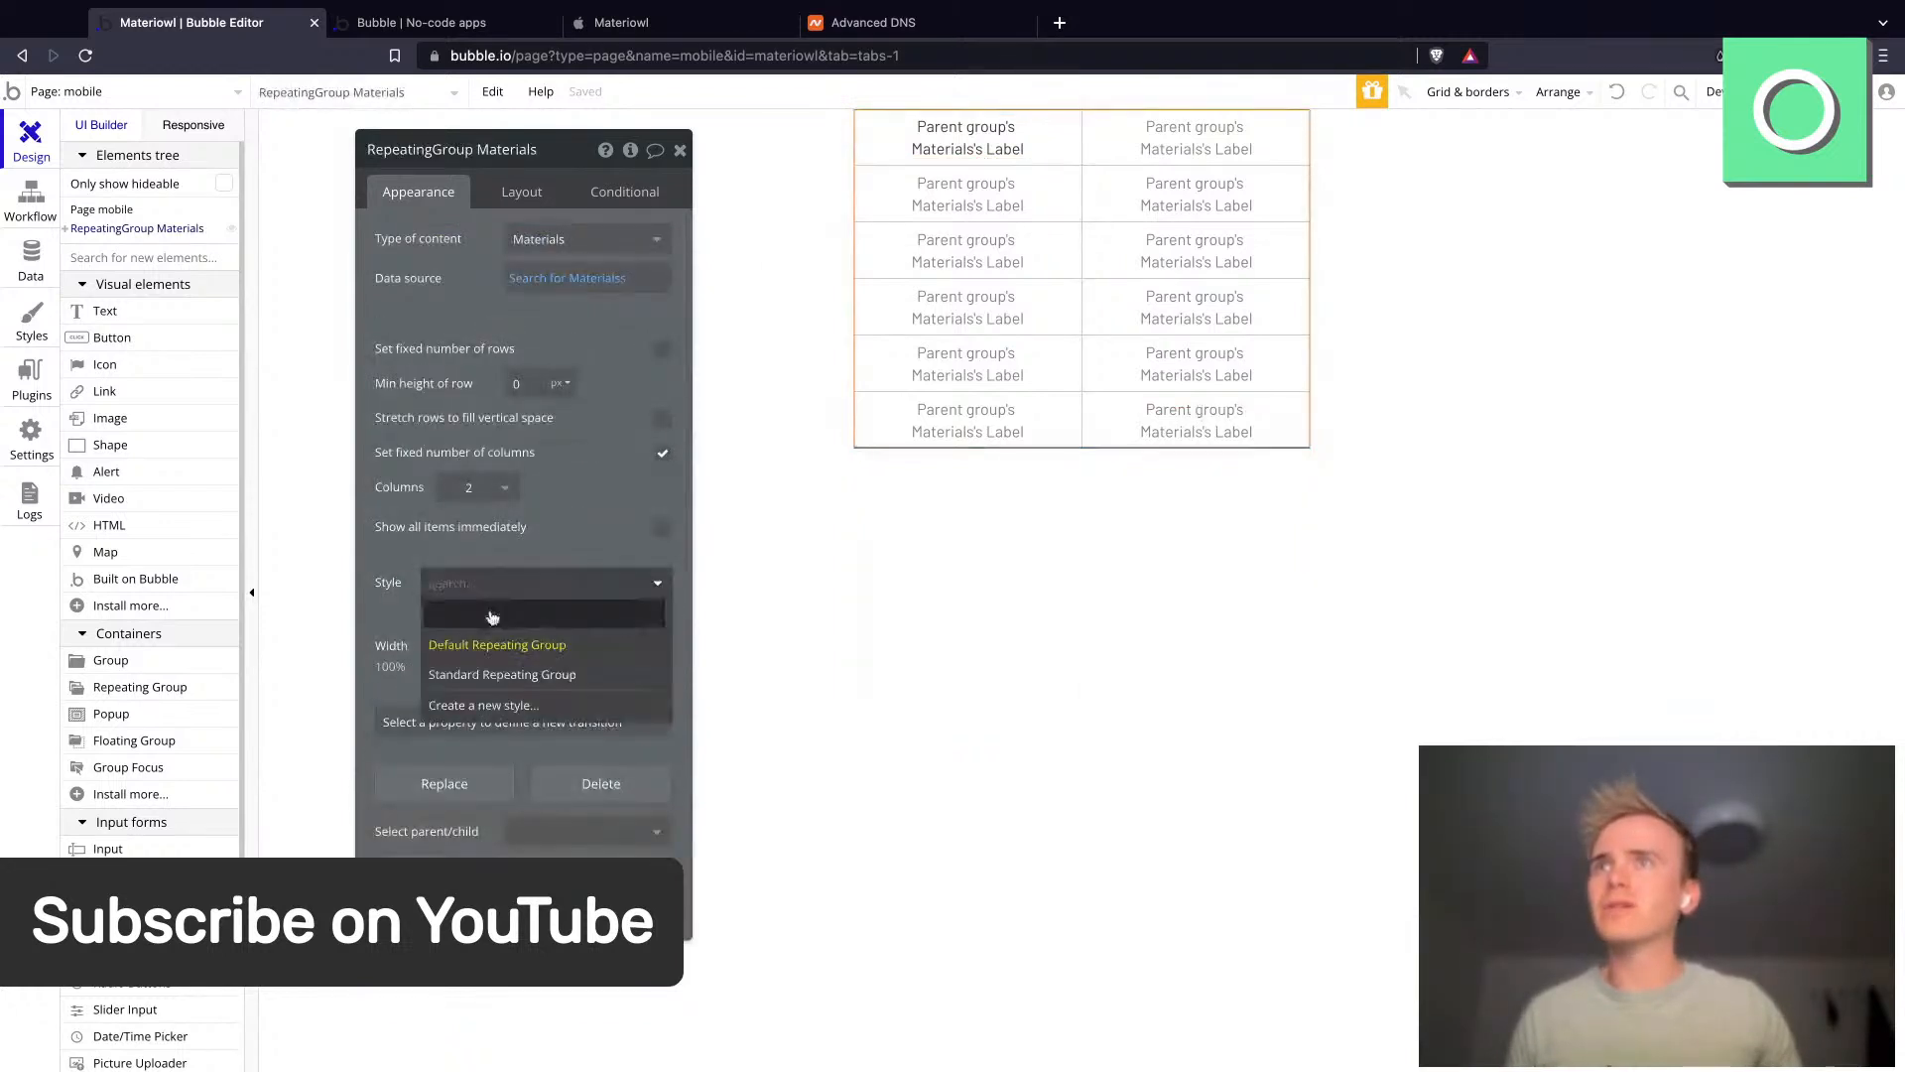
left_click(493, 617)
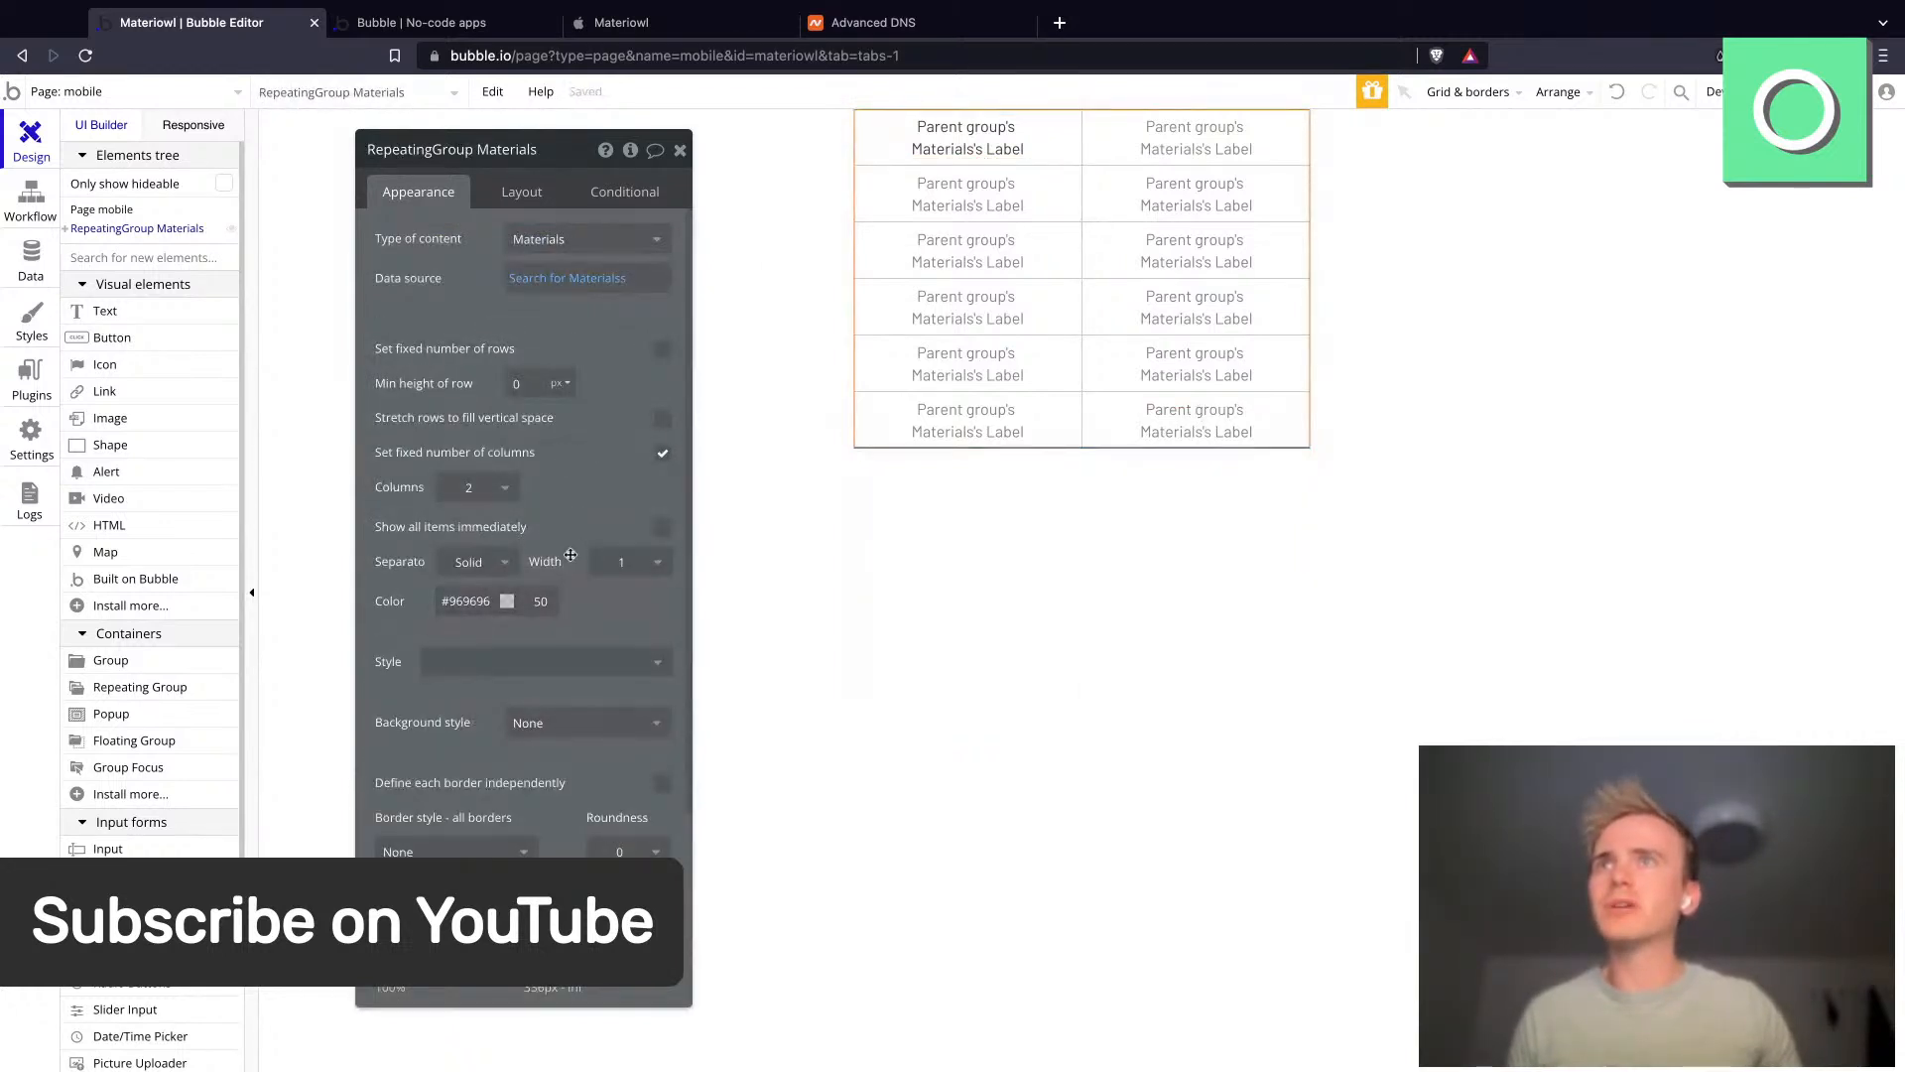
- Set the repeating group's separator width to 10 and its color opacity to 0
left_click(634, 563)
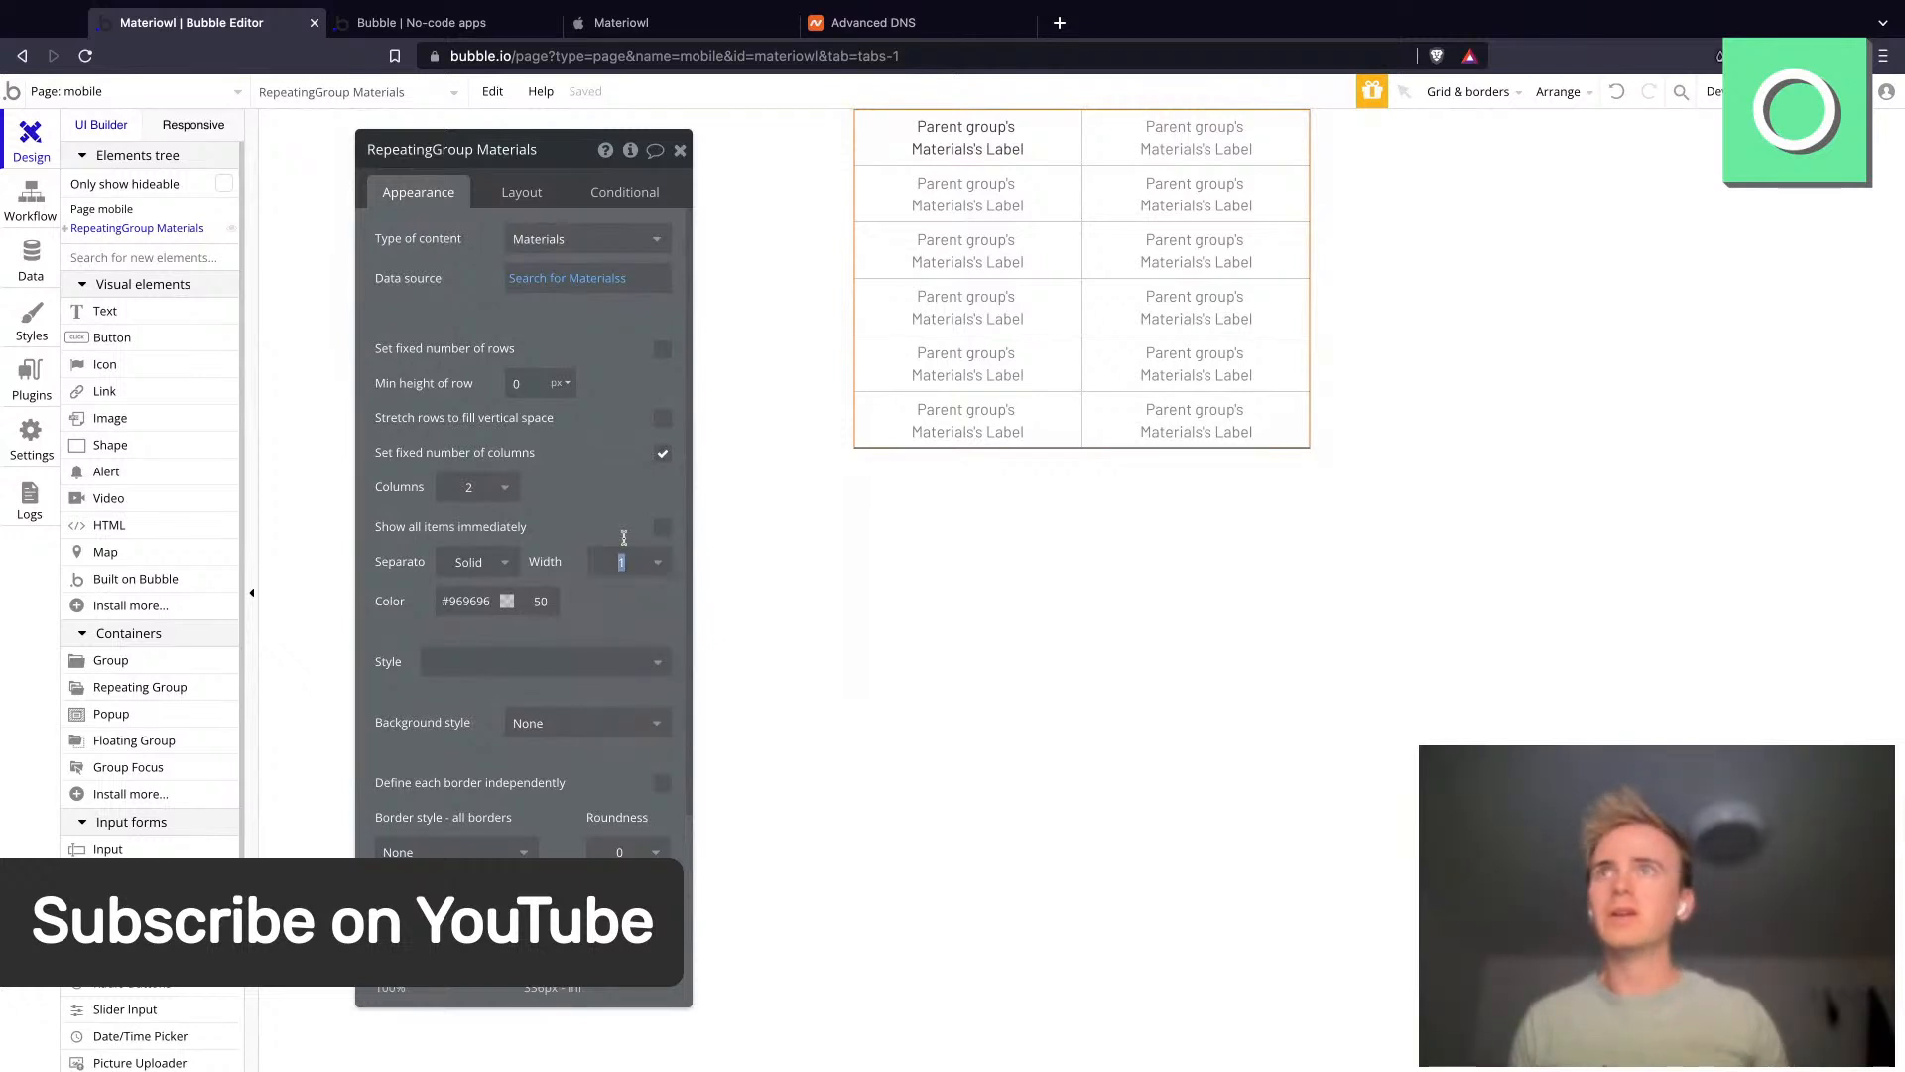
type("0")
double_click(539, 603)
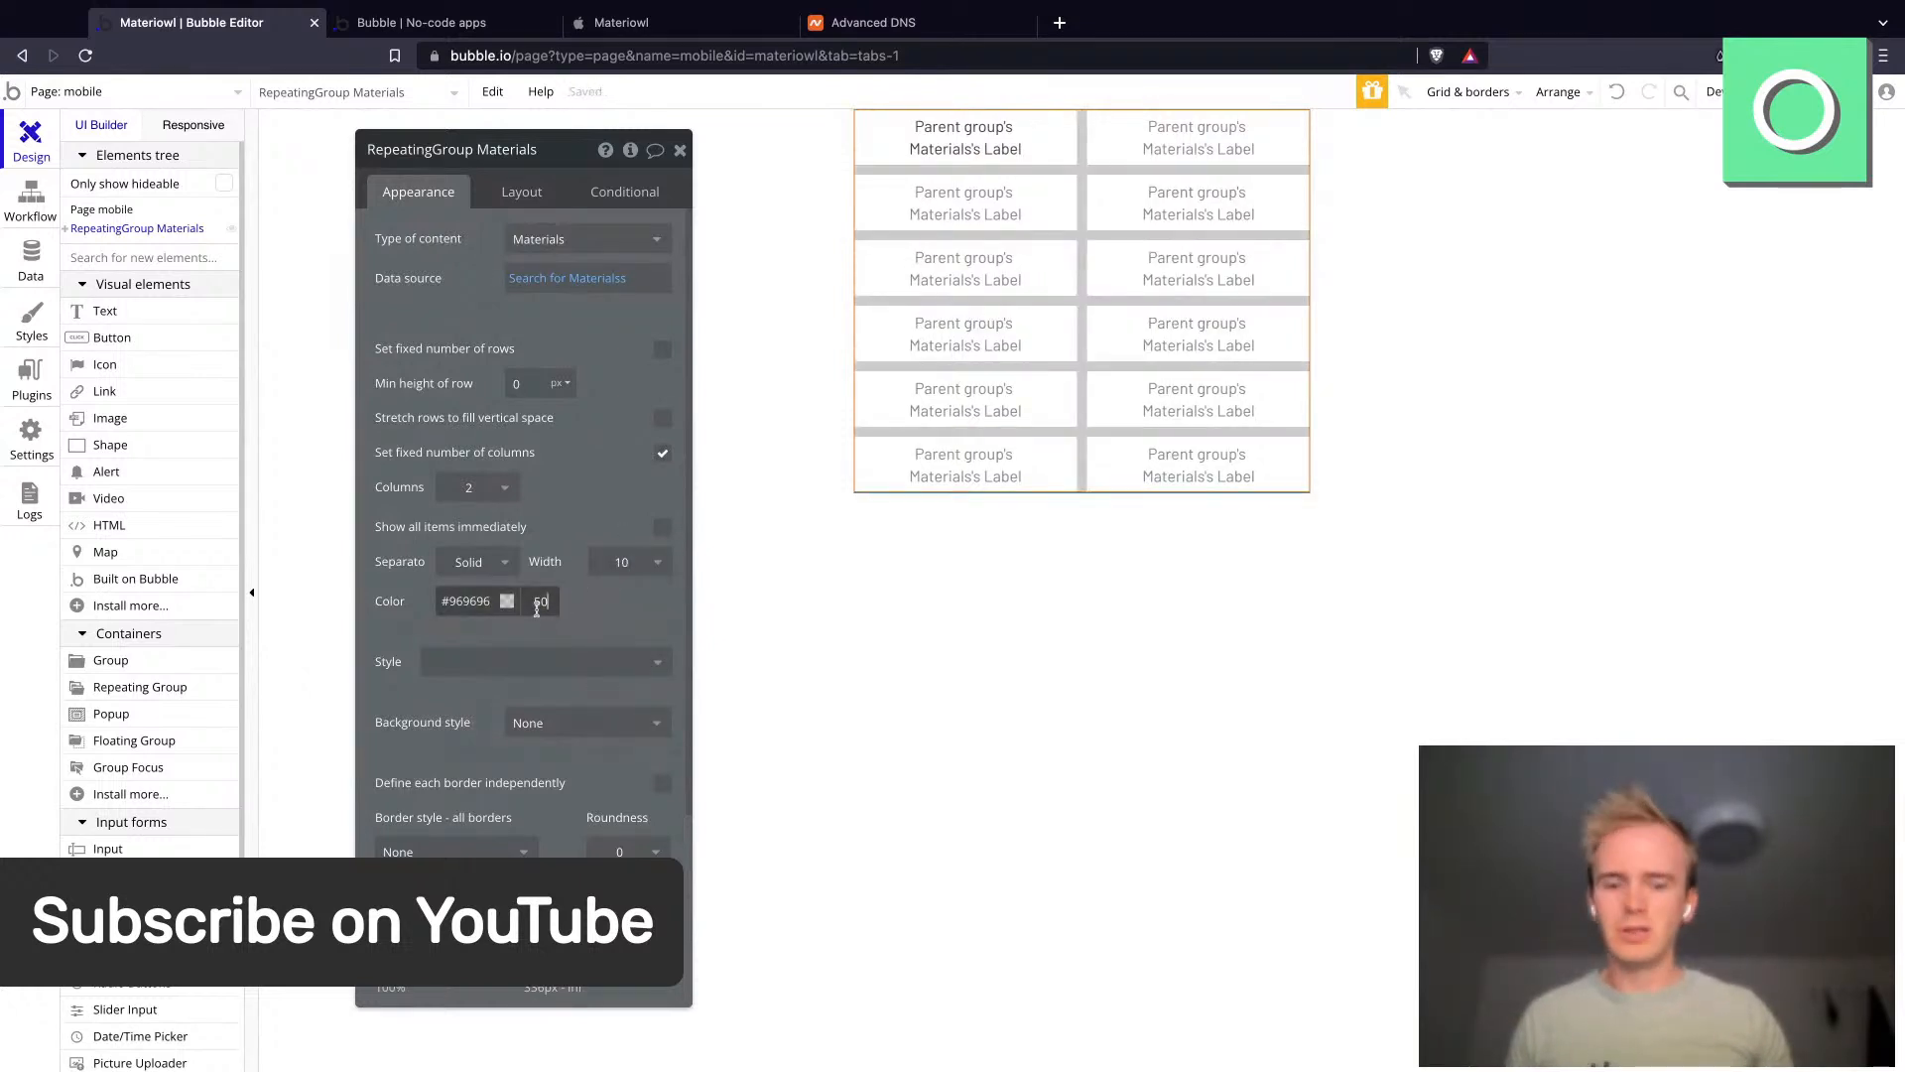
type("0")
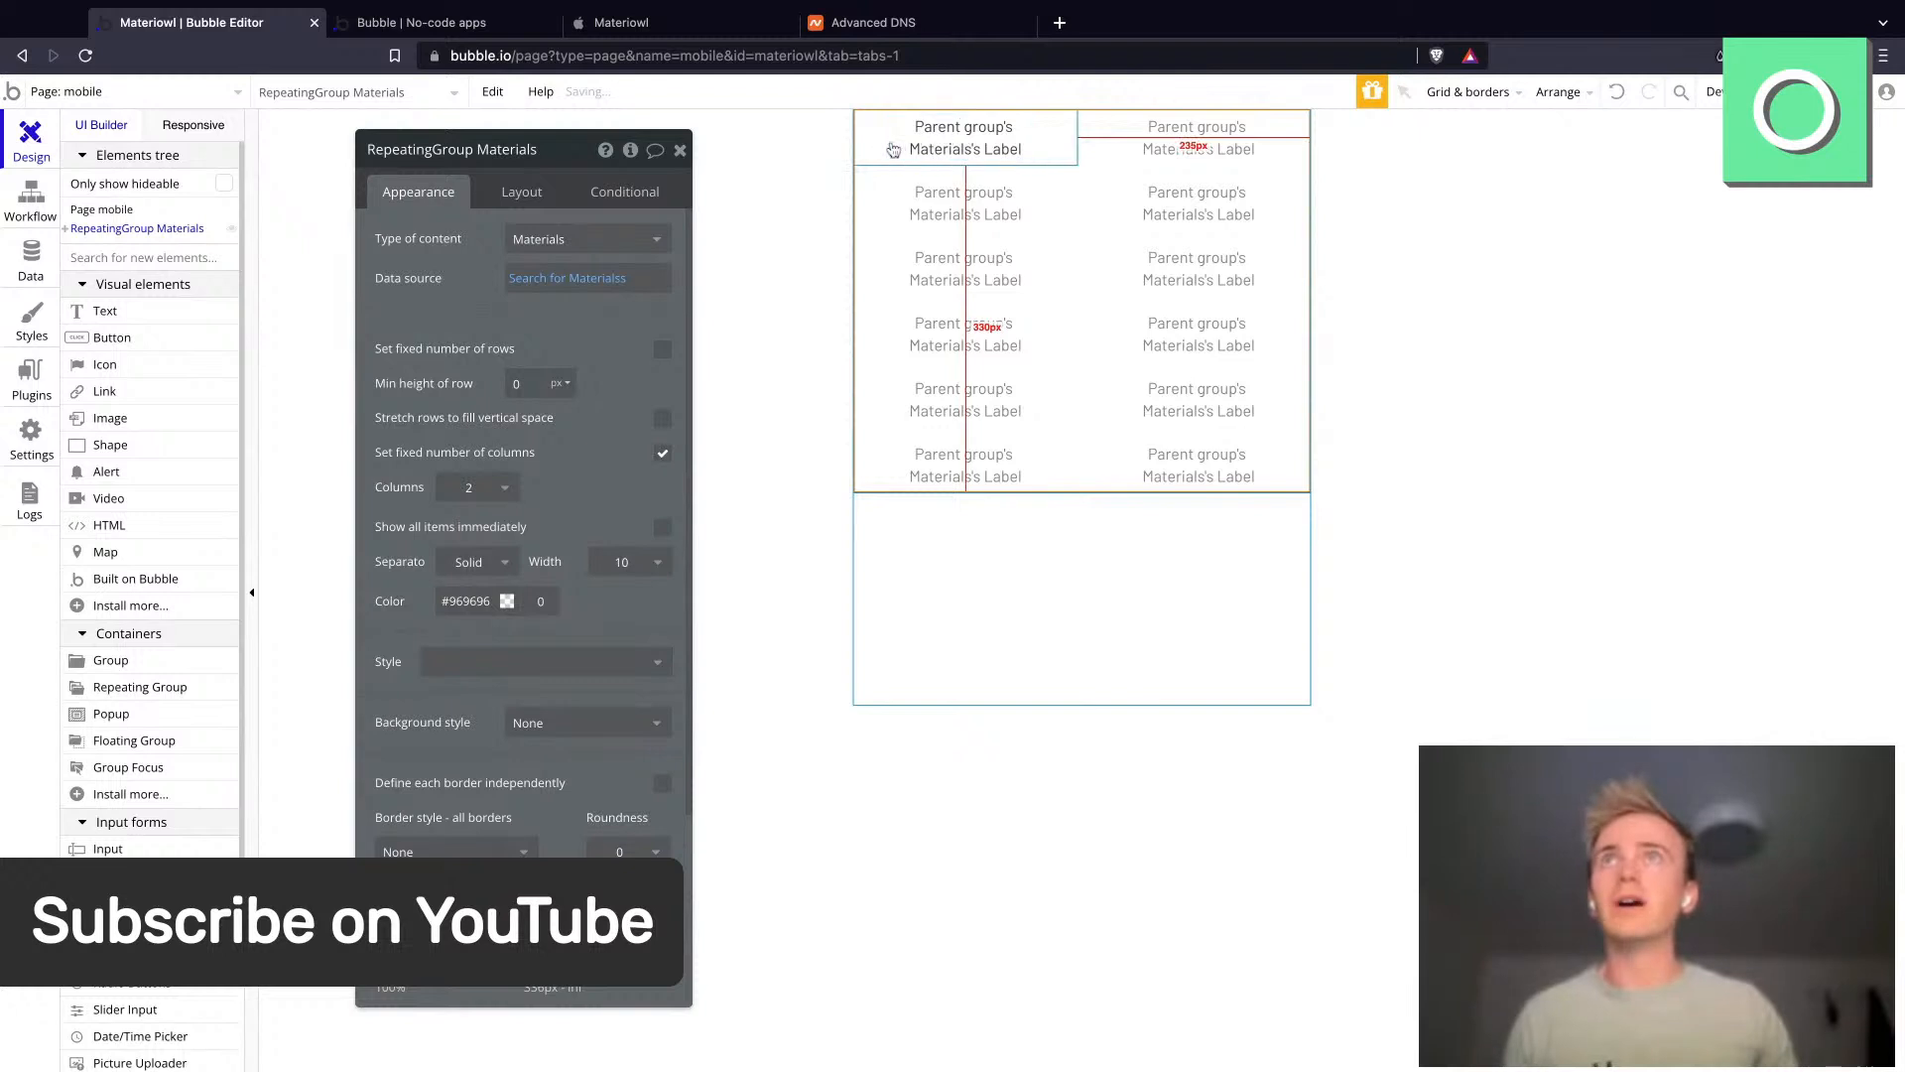
- Select the cell group inside the repeating group and remove its style
left_click(871, 149)
left_click(432, 434)
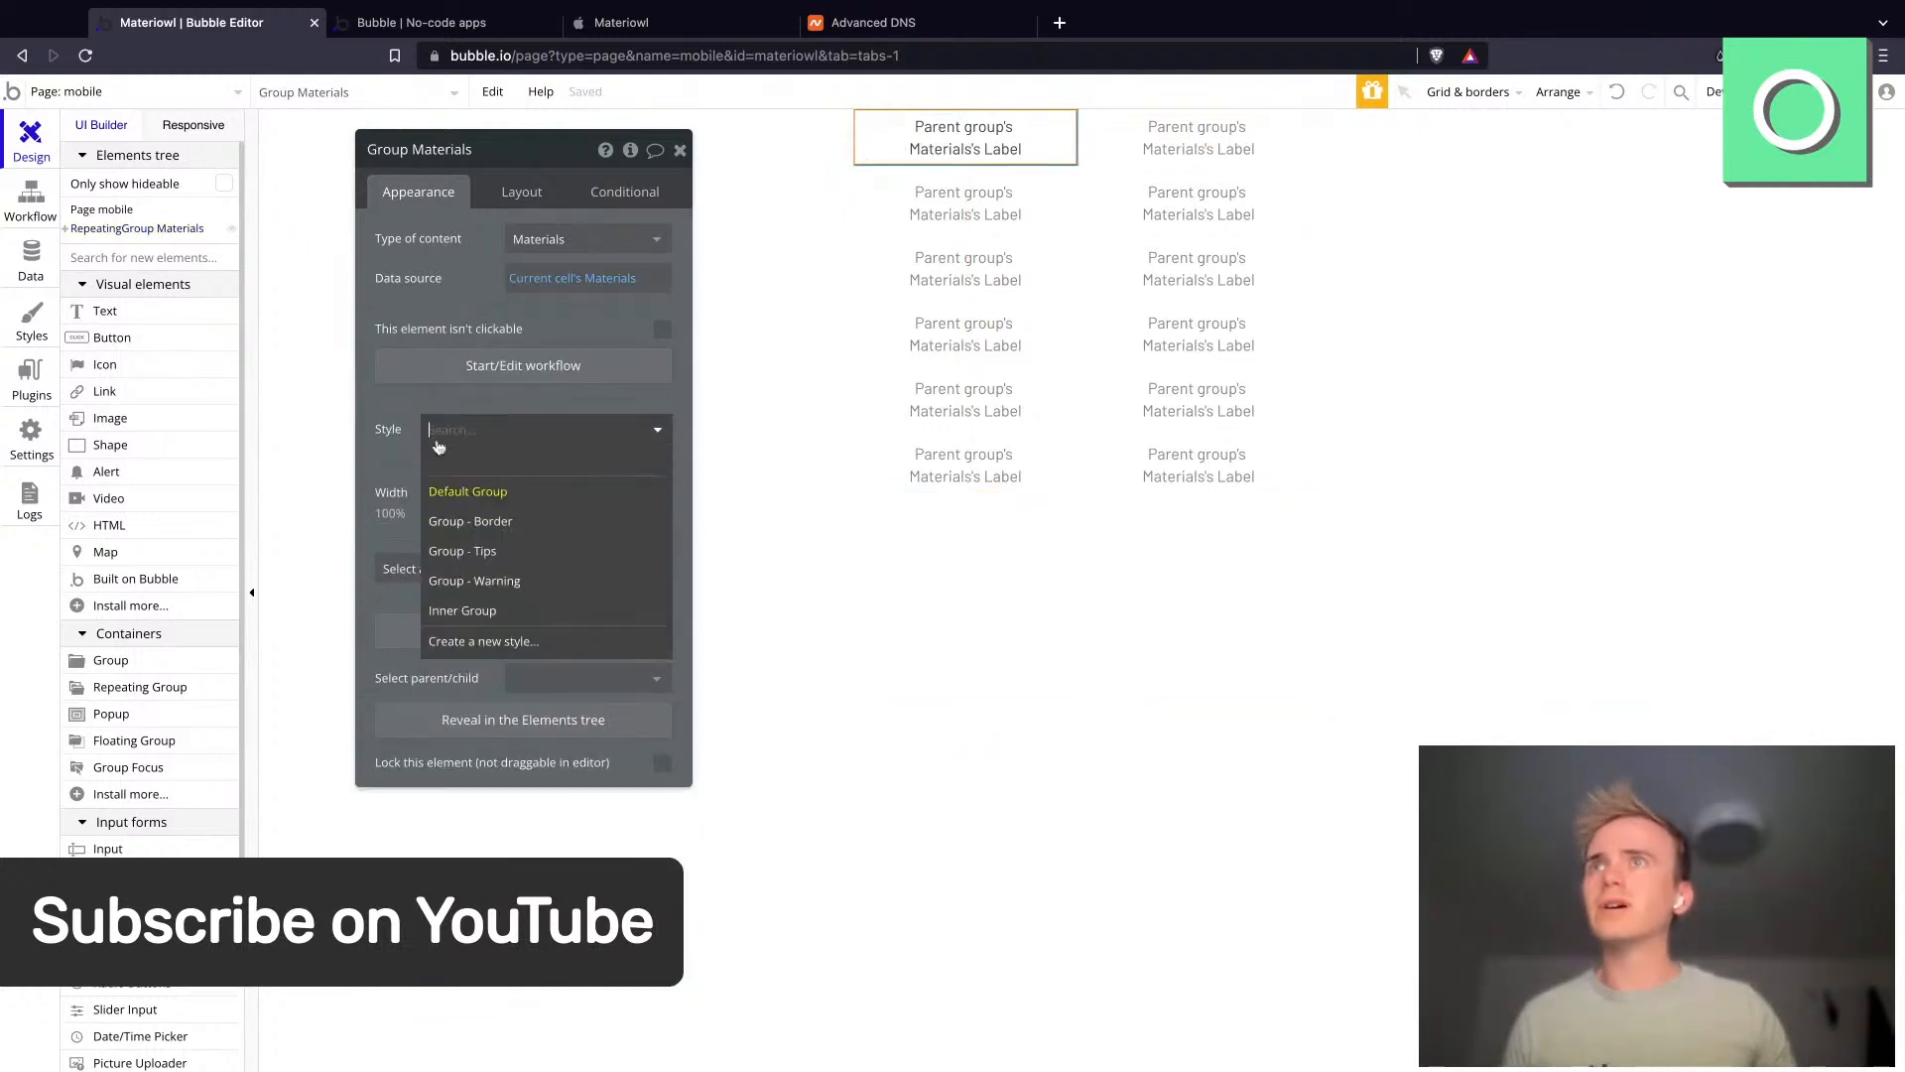
left_click(451, 462)
- Give the cell group a flat color background of #03B4C6 and a roundness of 12
left_click(536, 490)
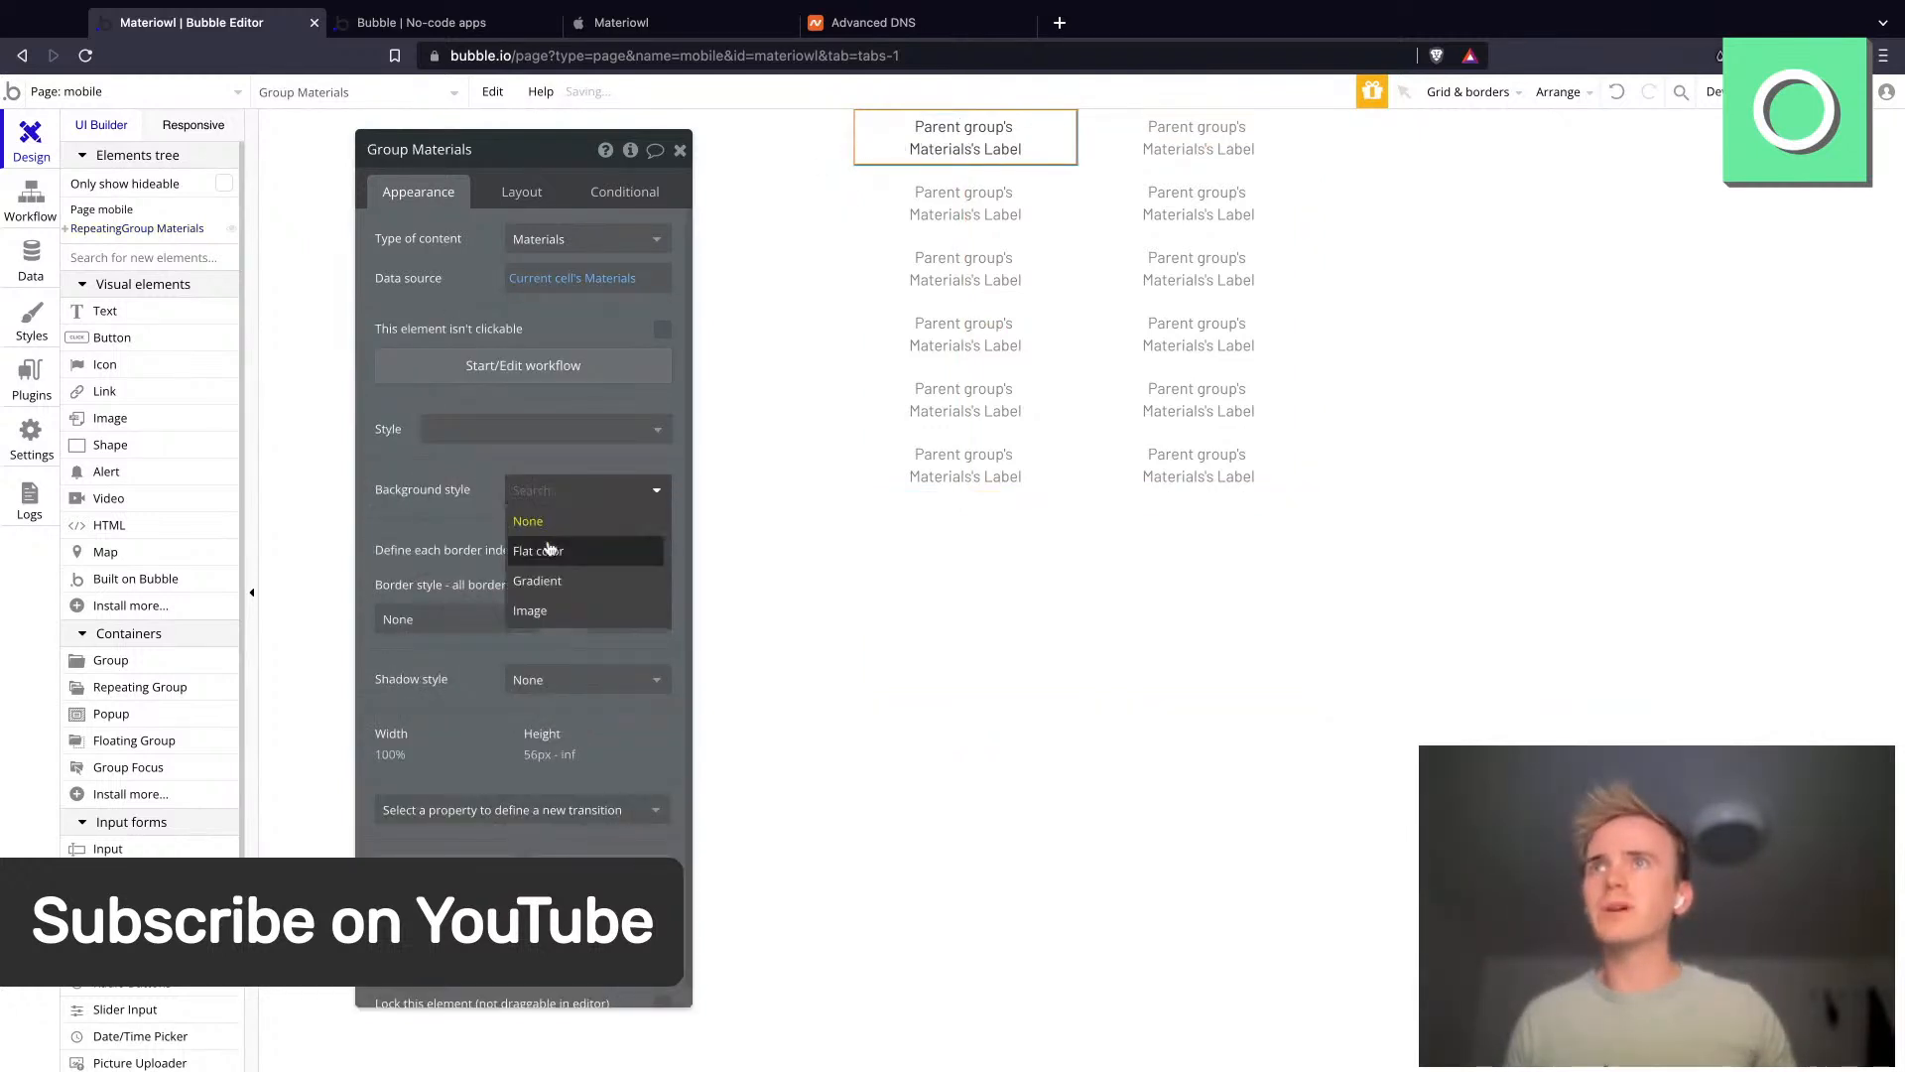
left_click(551, 549)
left_click(533, 529)
type("#471C1C")
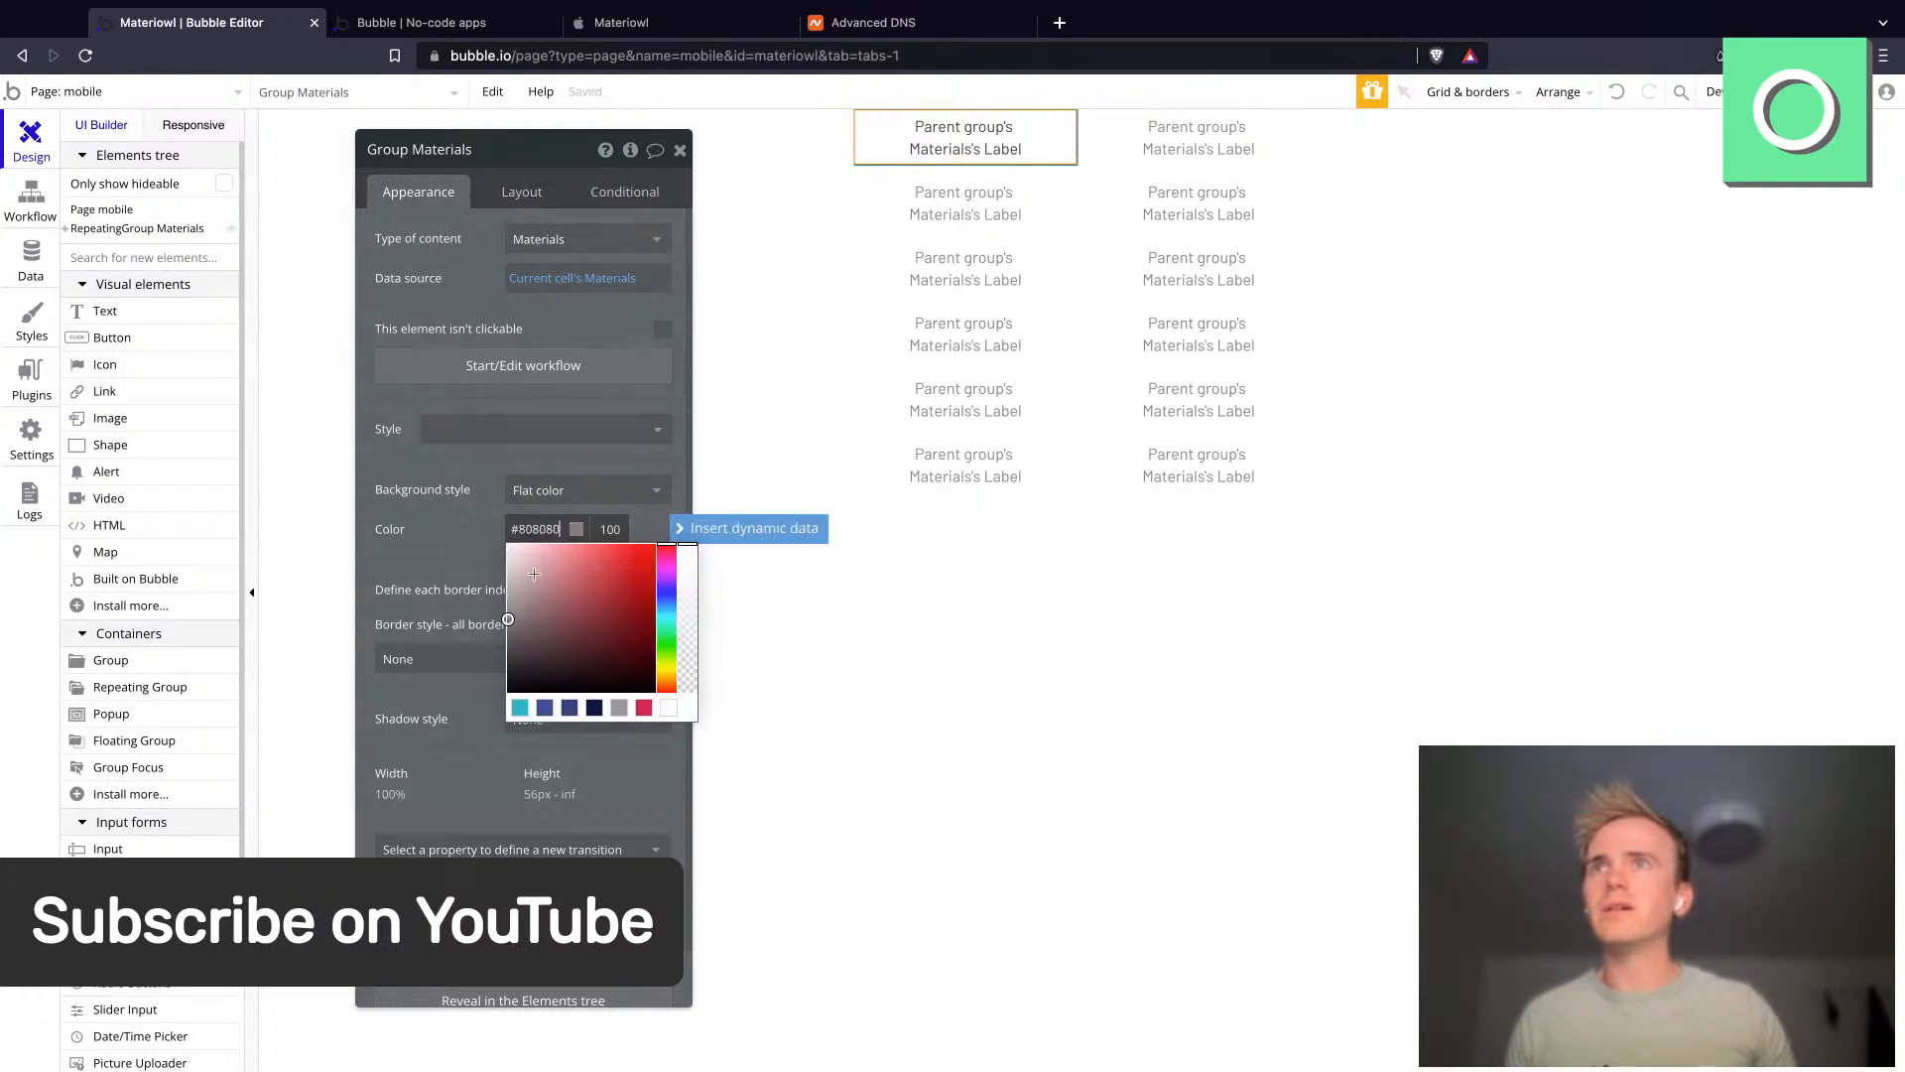
left_click(521, 708)
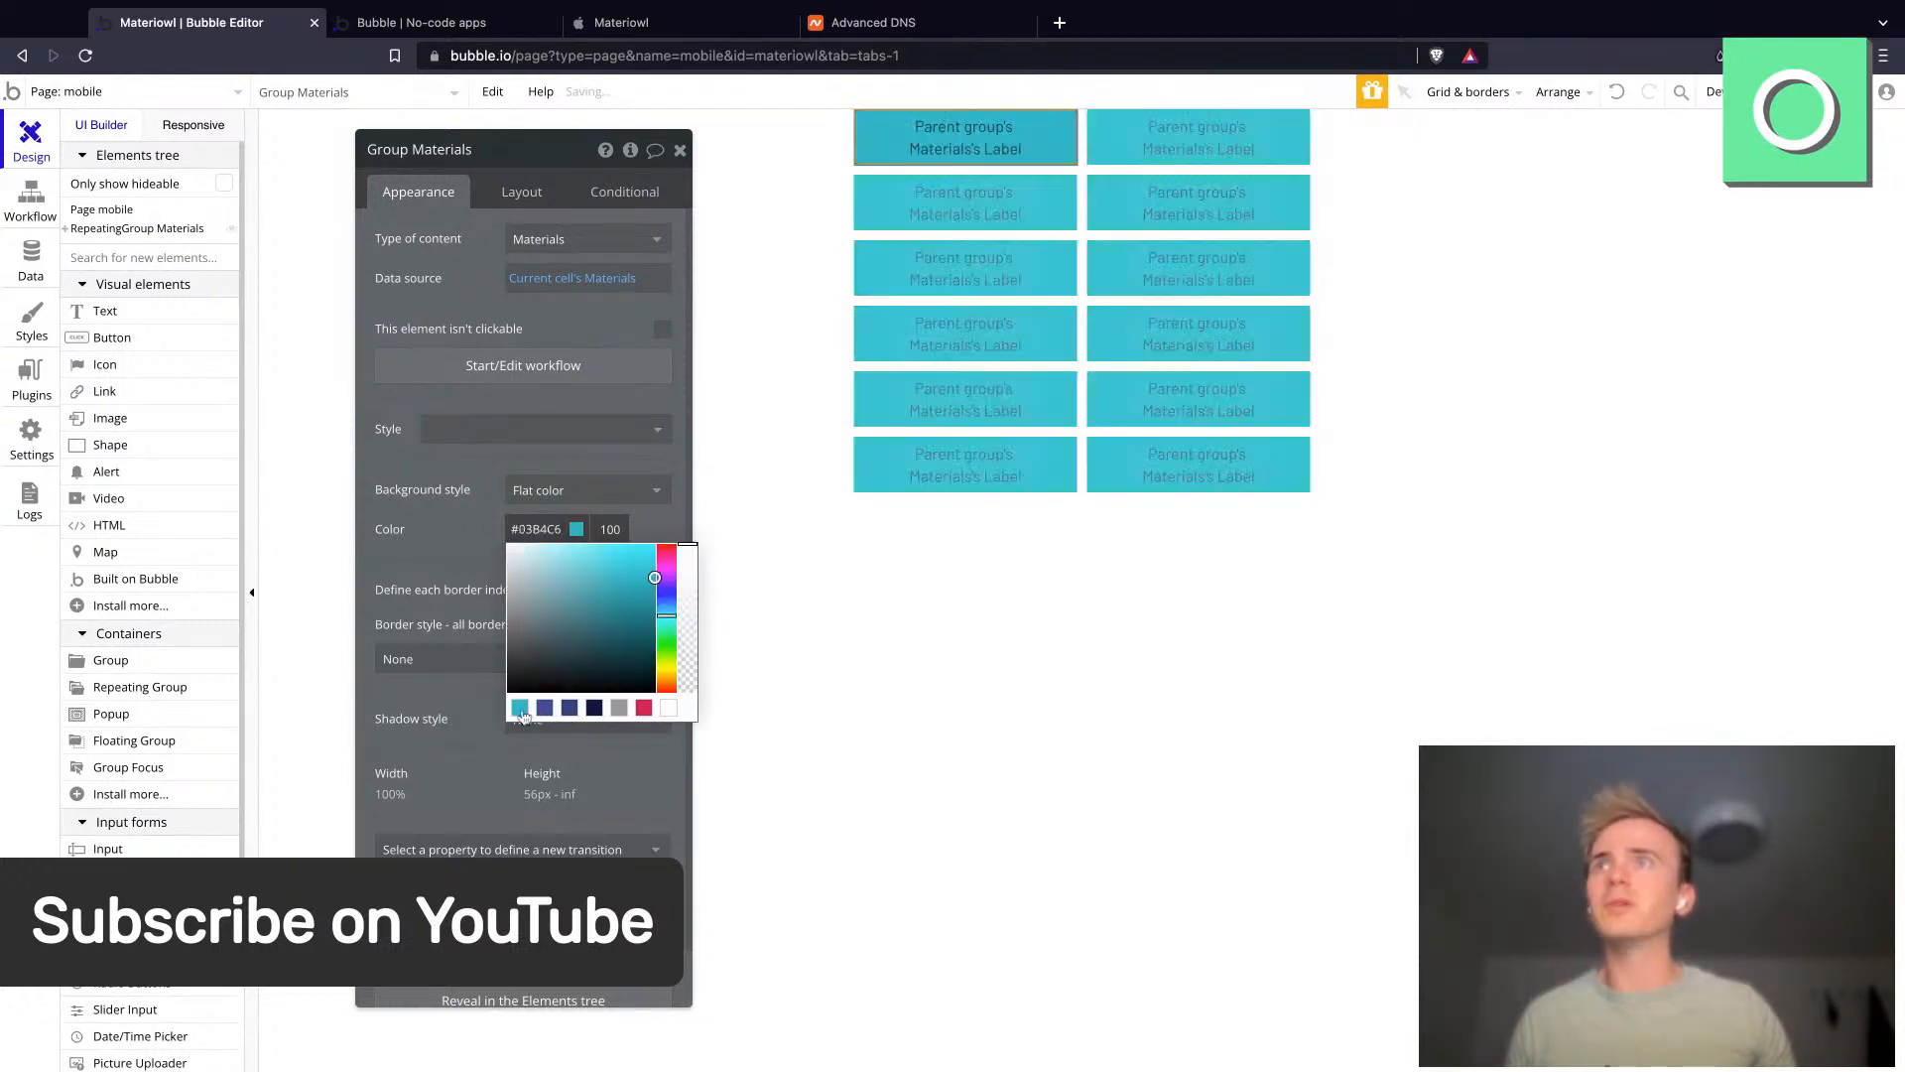
left_click(451, 550)
left_click(624, 663)
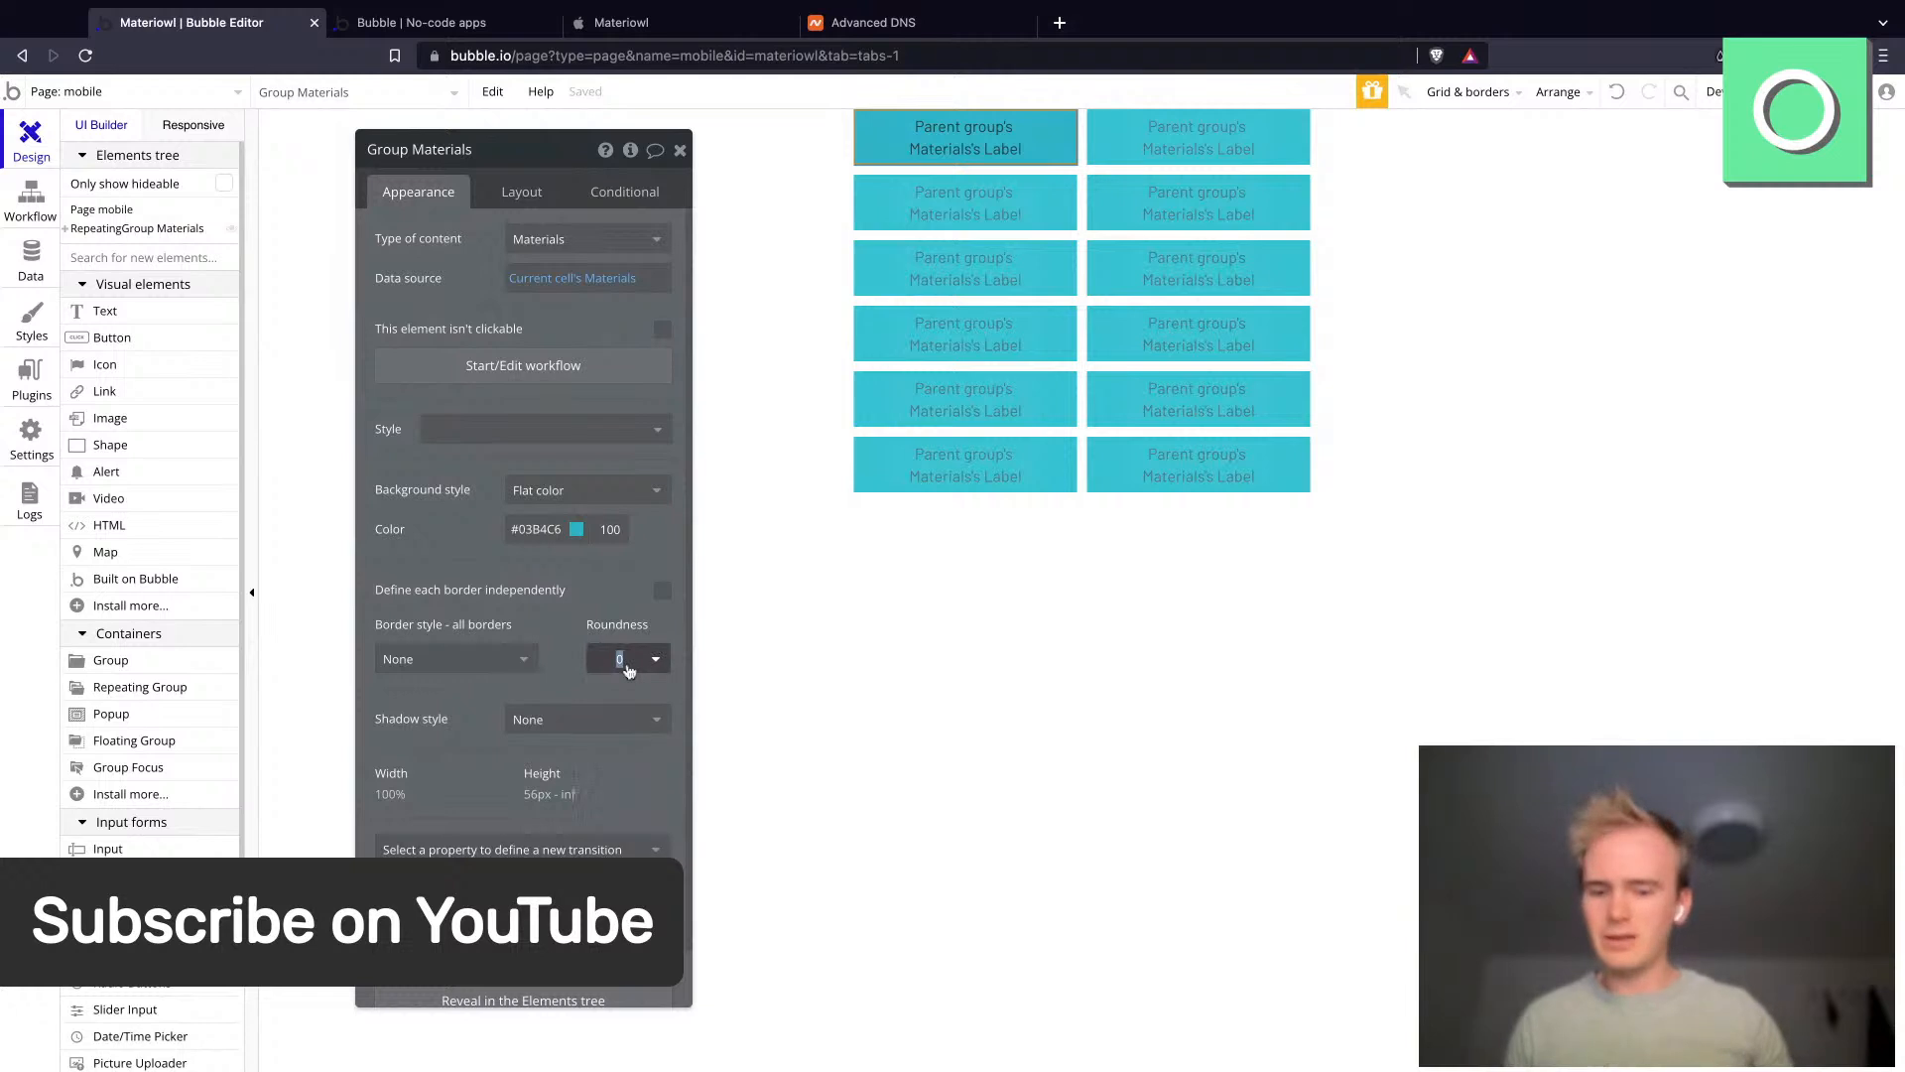
type("12")
key("Return")
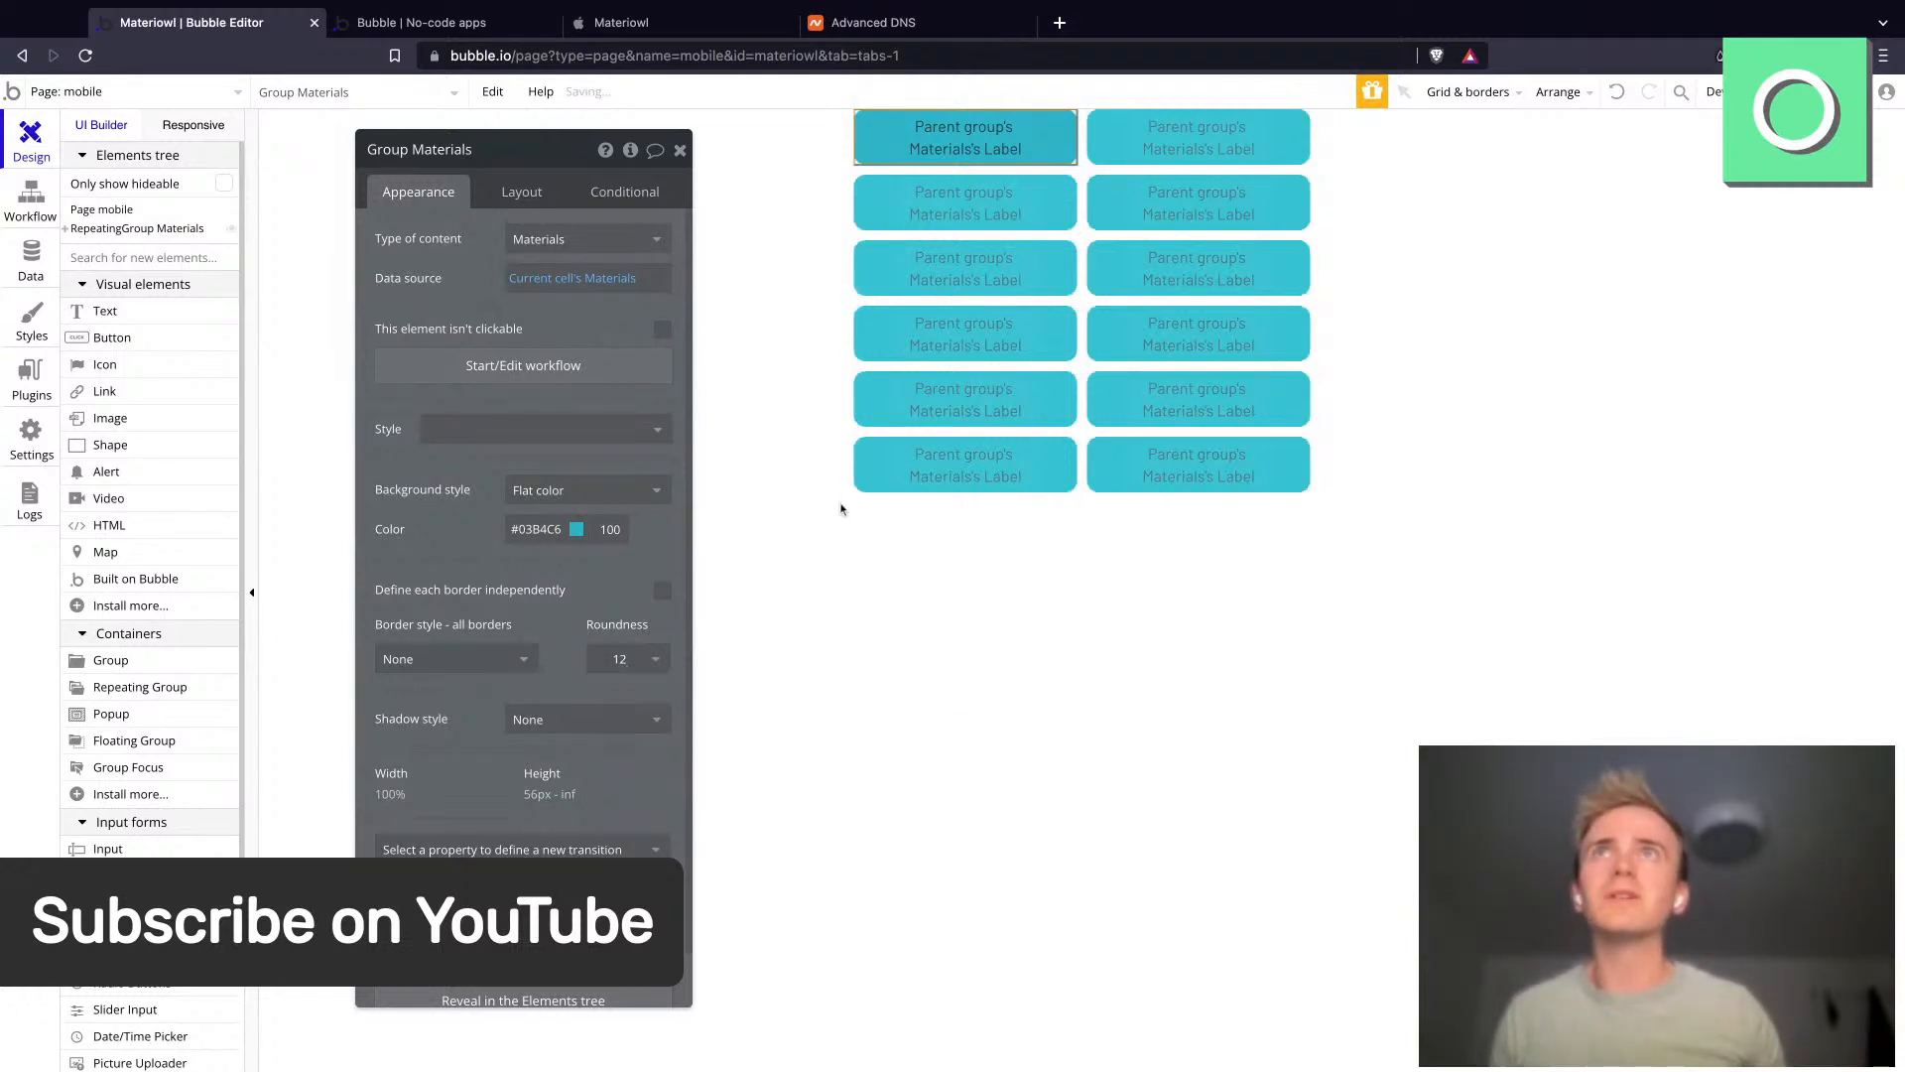
- Set the label text's font color to #FFFFFF
left_click(1048, 145)
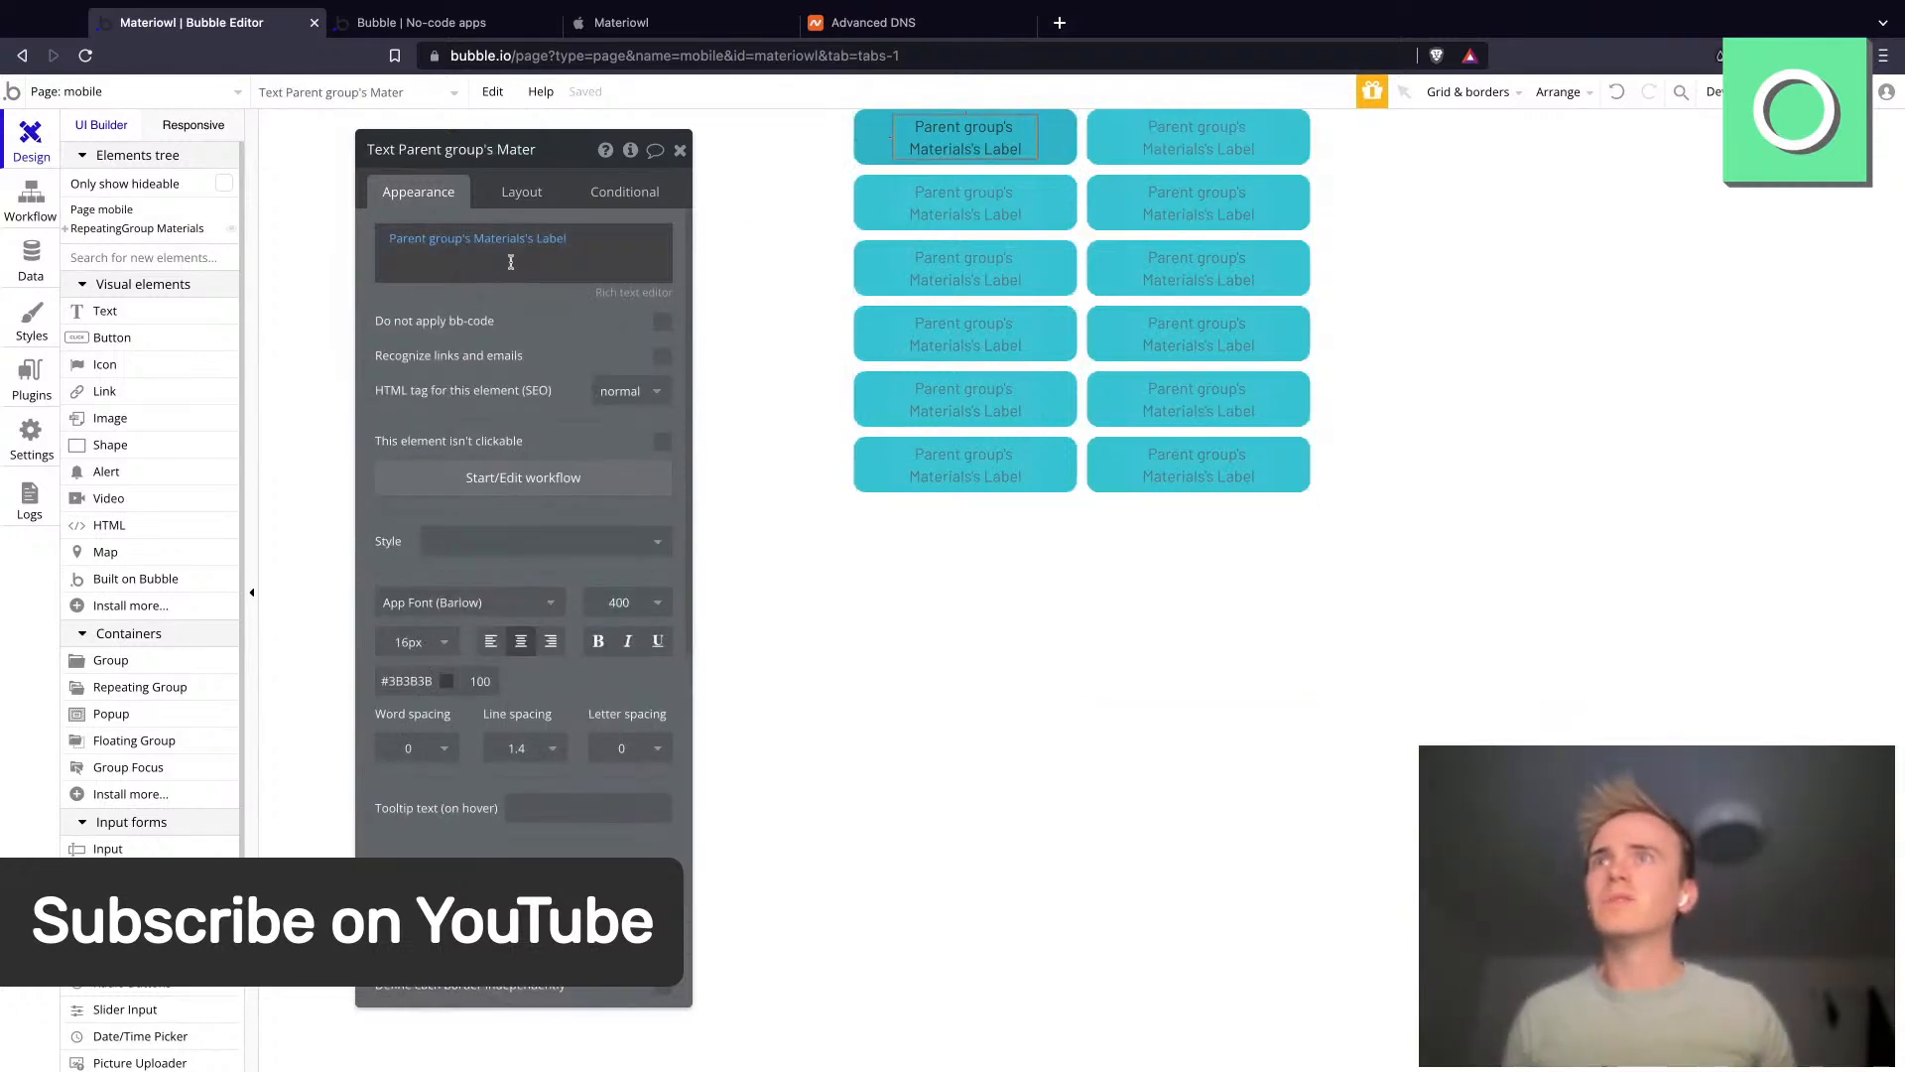
left_click(383, 685)
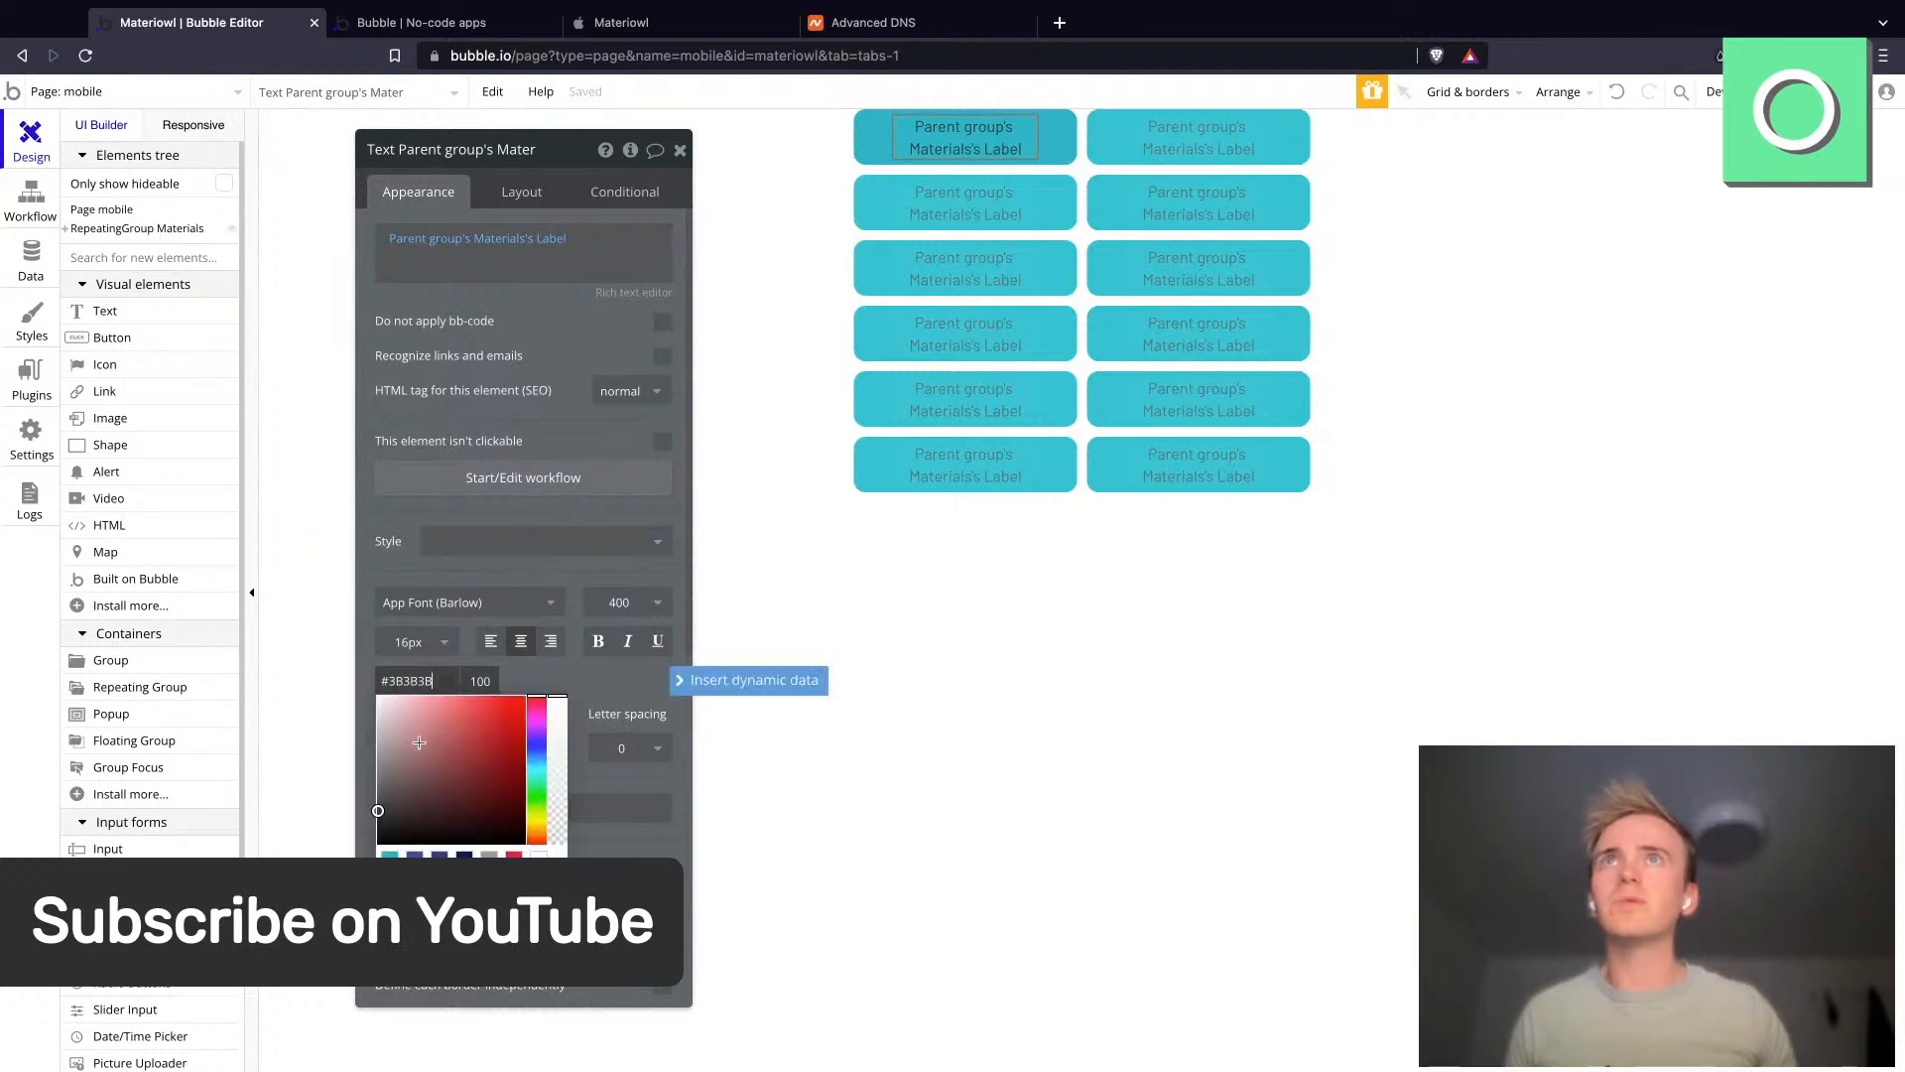
type("FFFFFF")
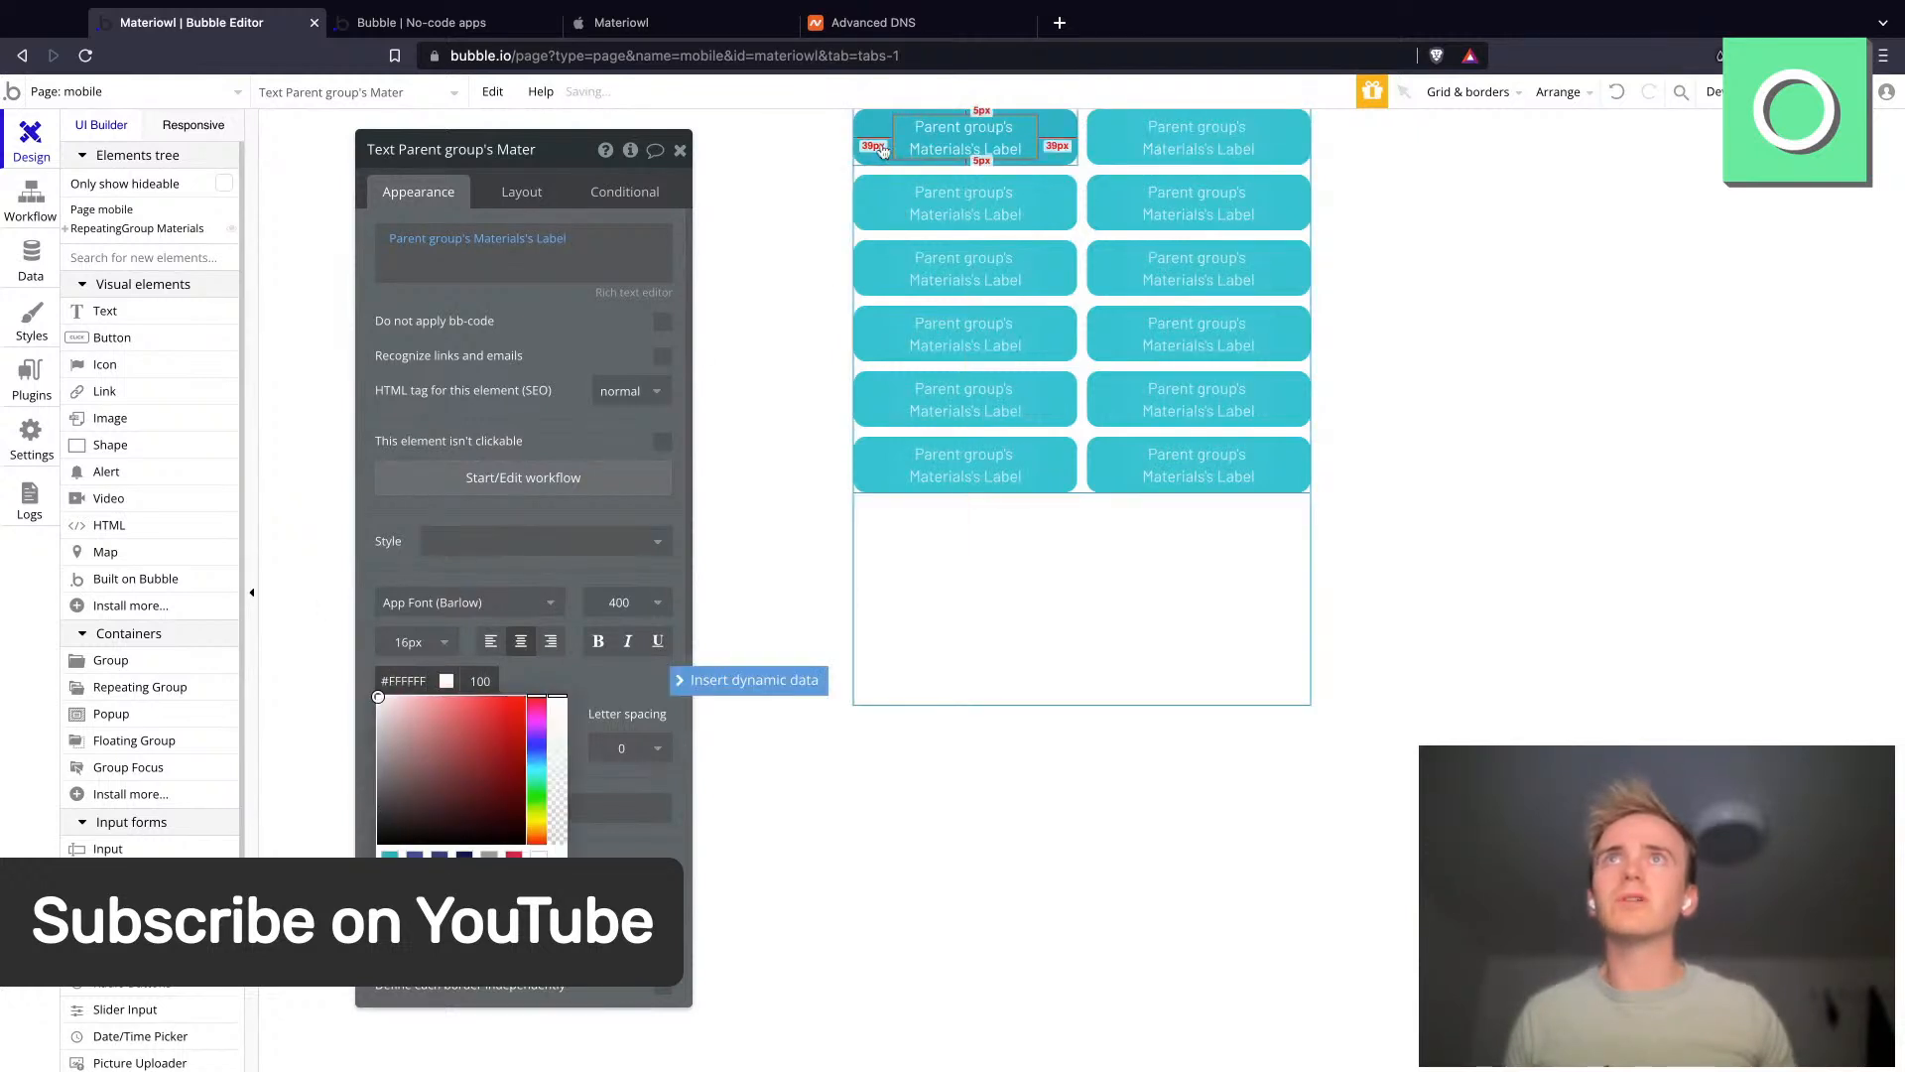
left_click(873, 151)
- Preview the mobile page in the browser and return to the editor
left_click(1842, 91)
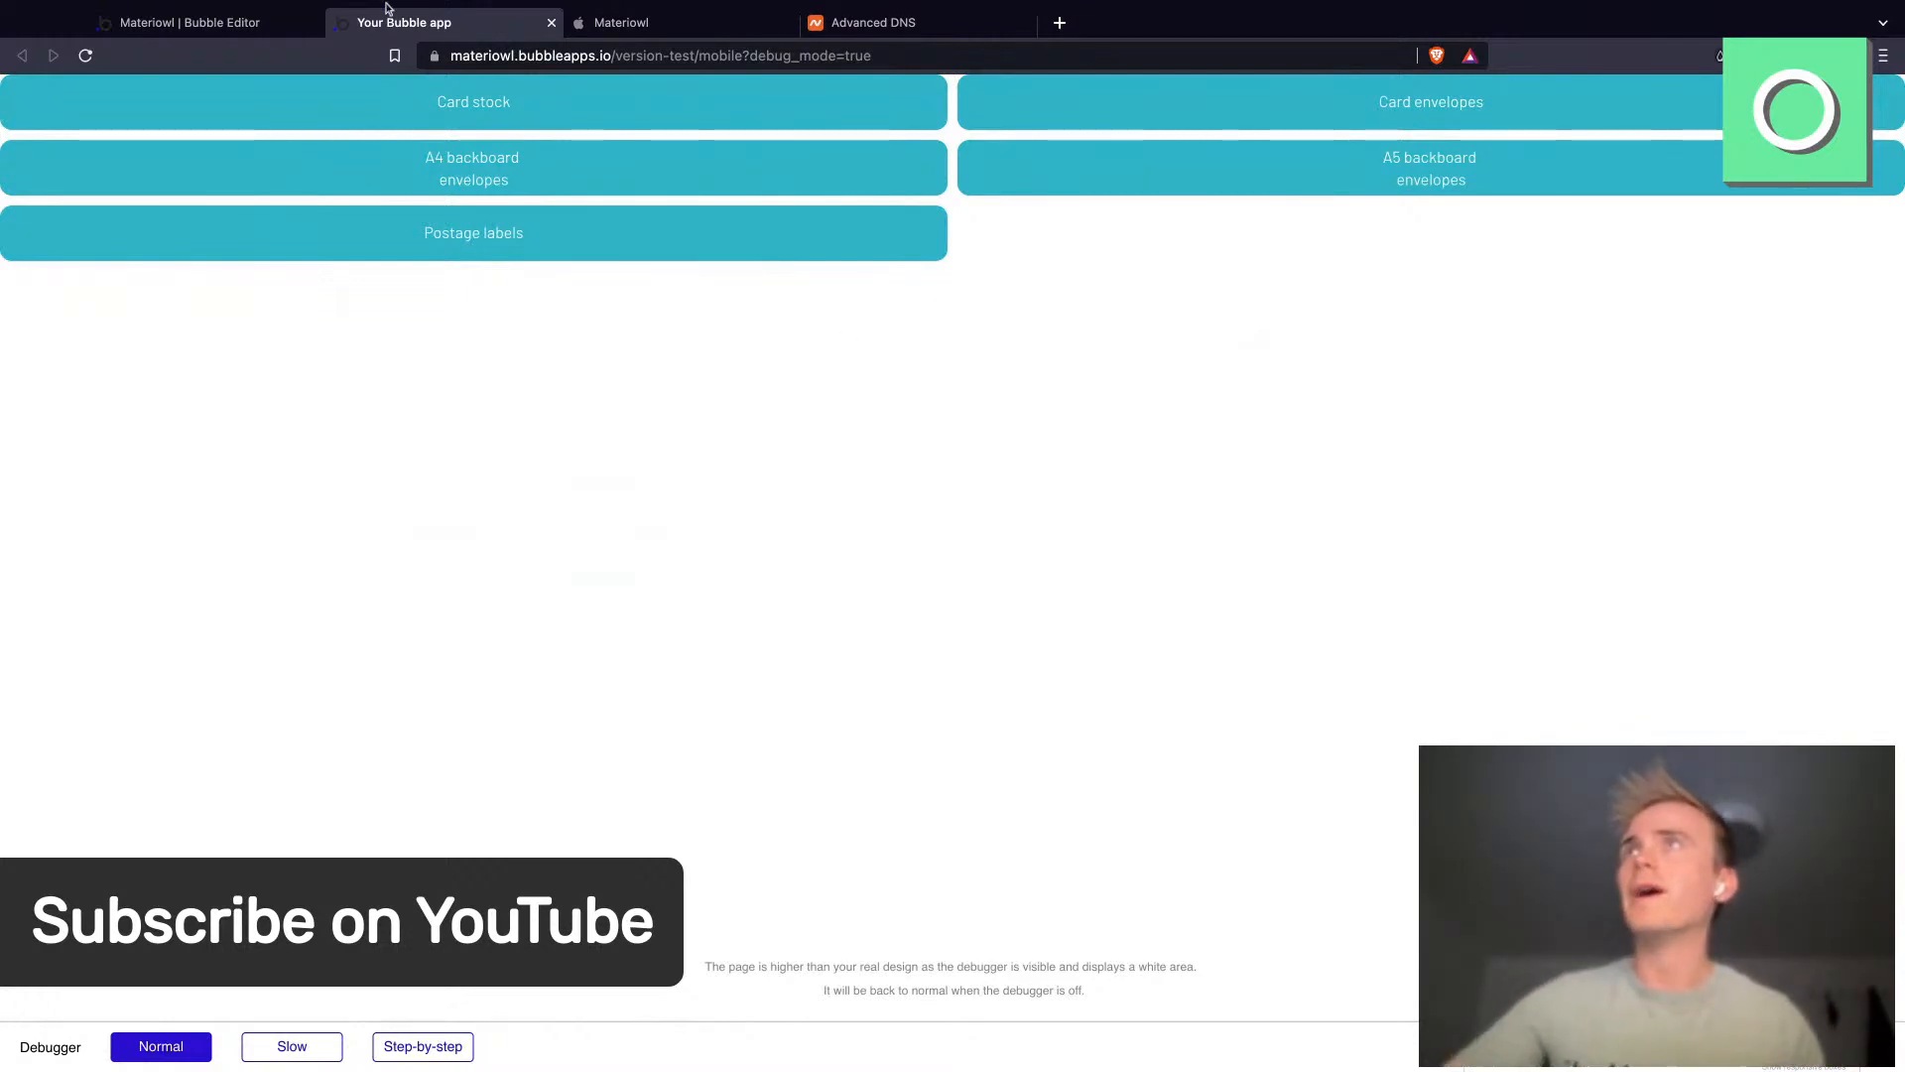
left_click(240, 28)
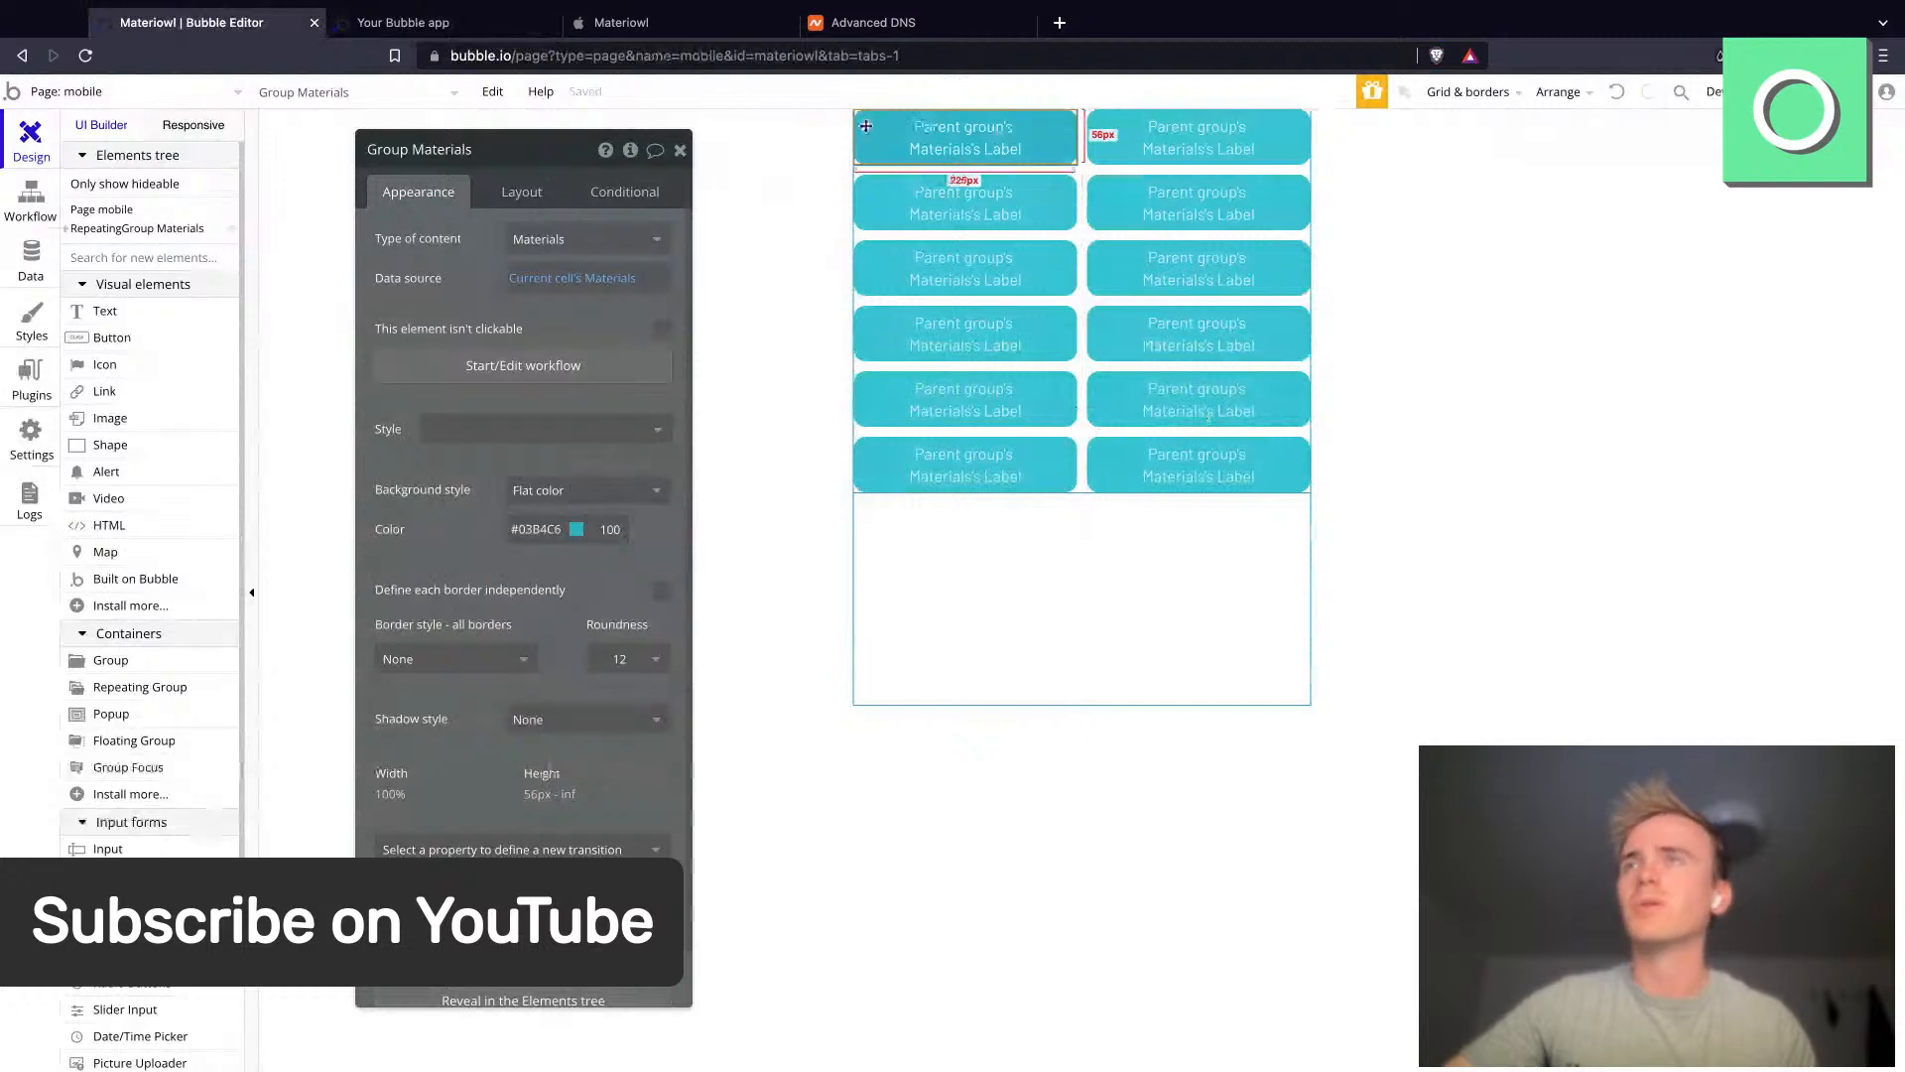
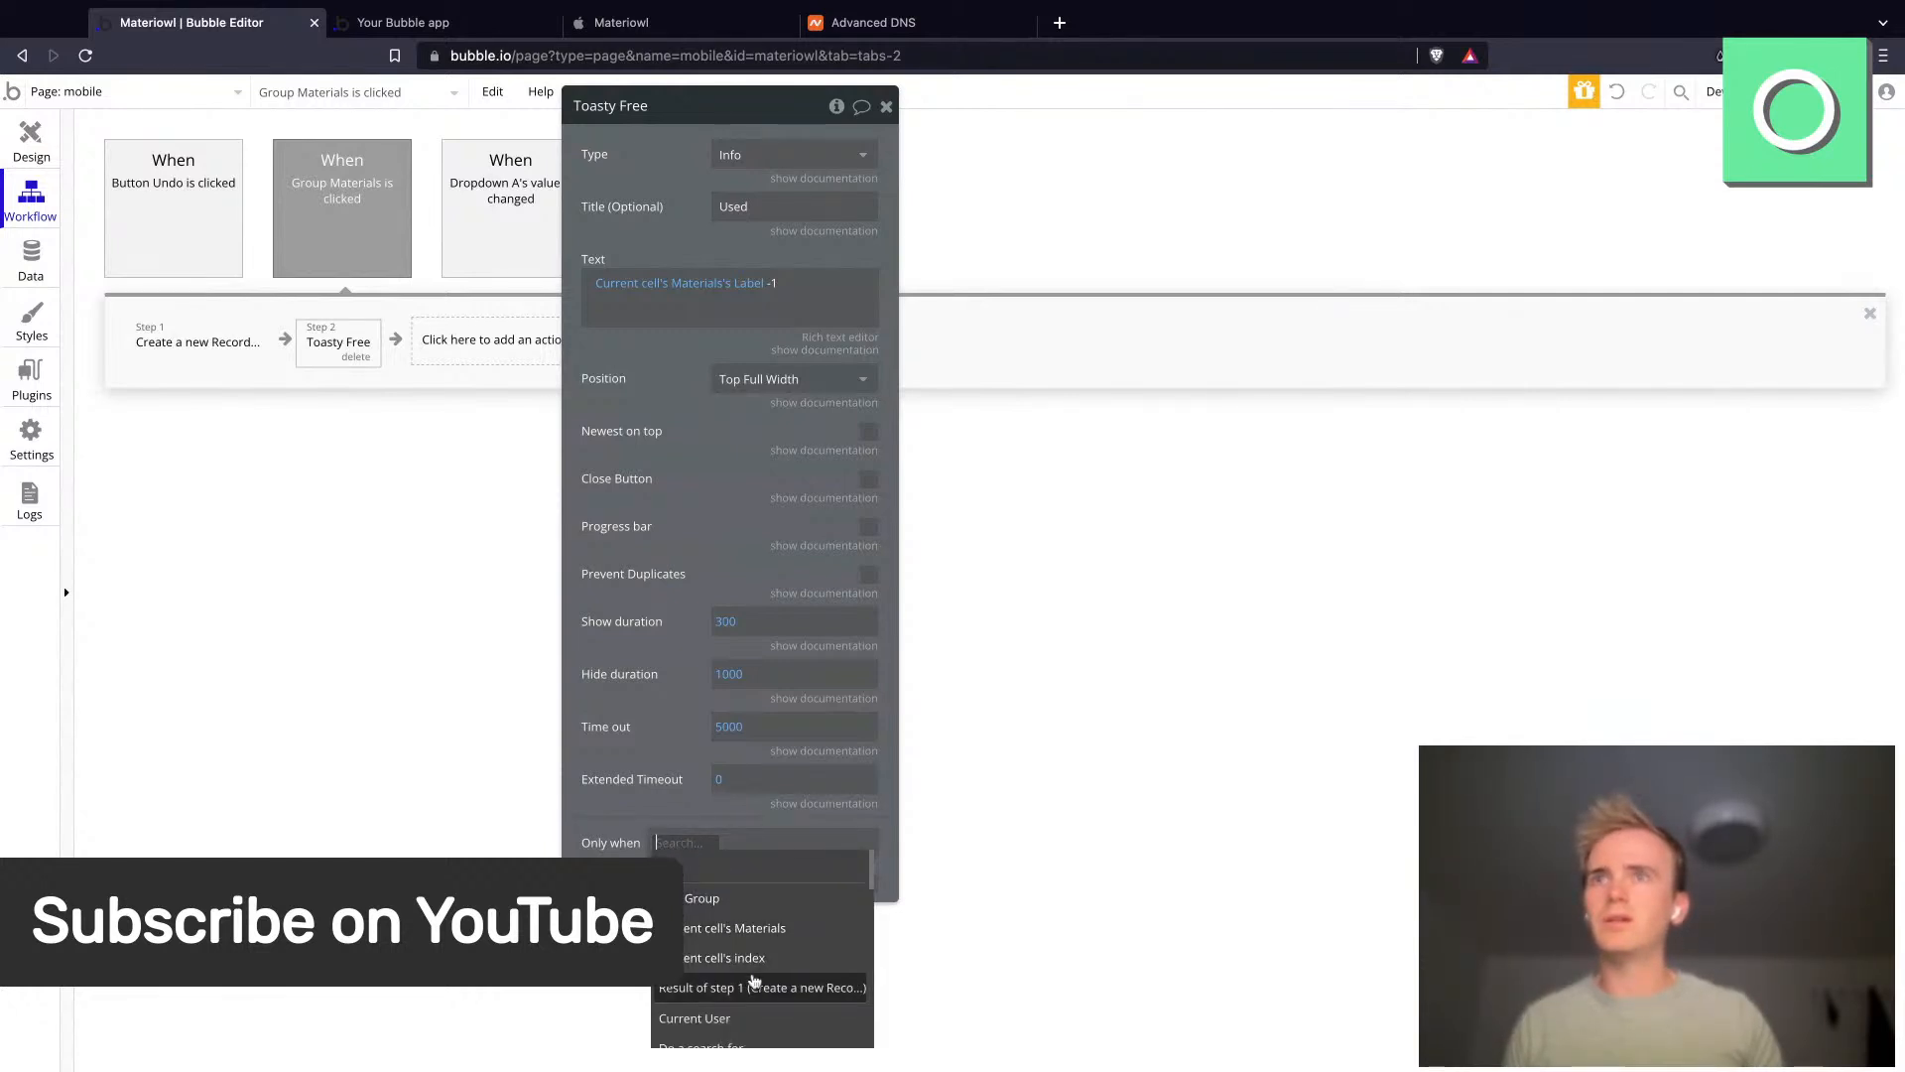
- Set step 2's toast to run only when the result of step 1's type is Used
left_click(756, 987)
left_click(732, 917)
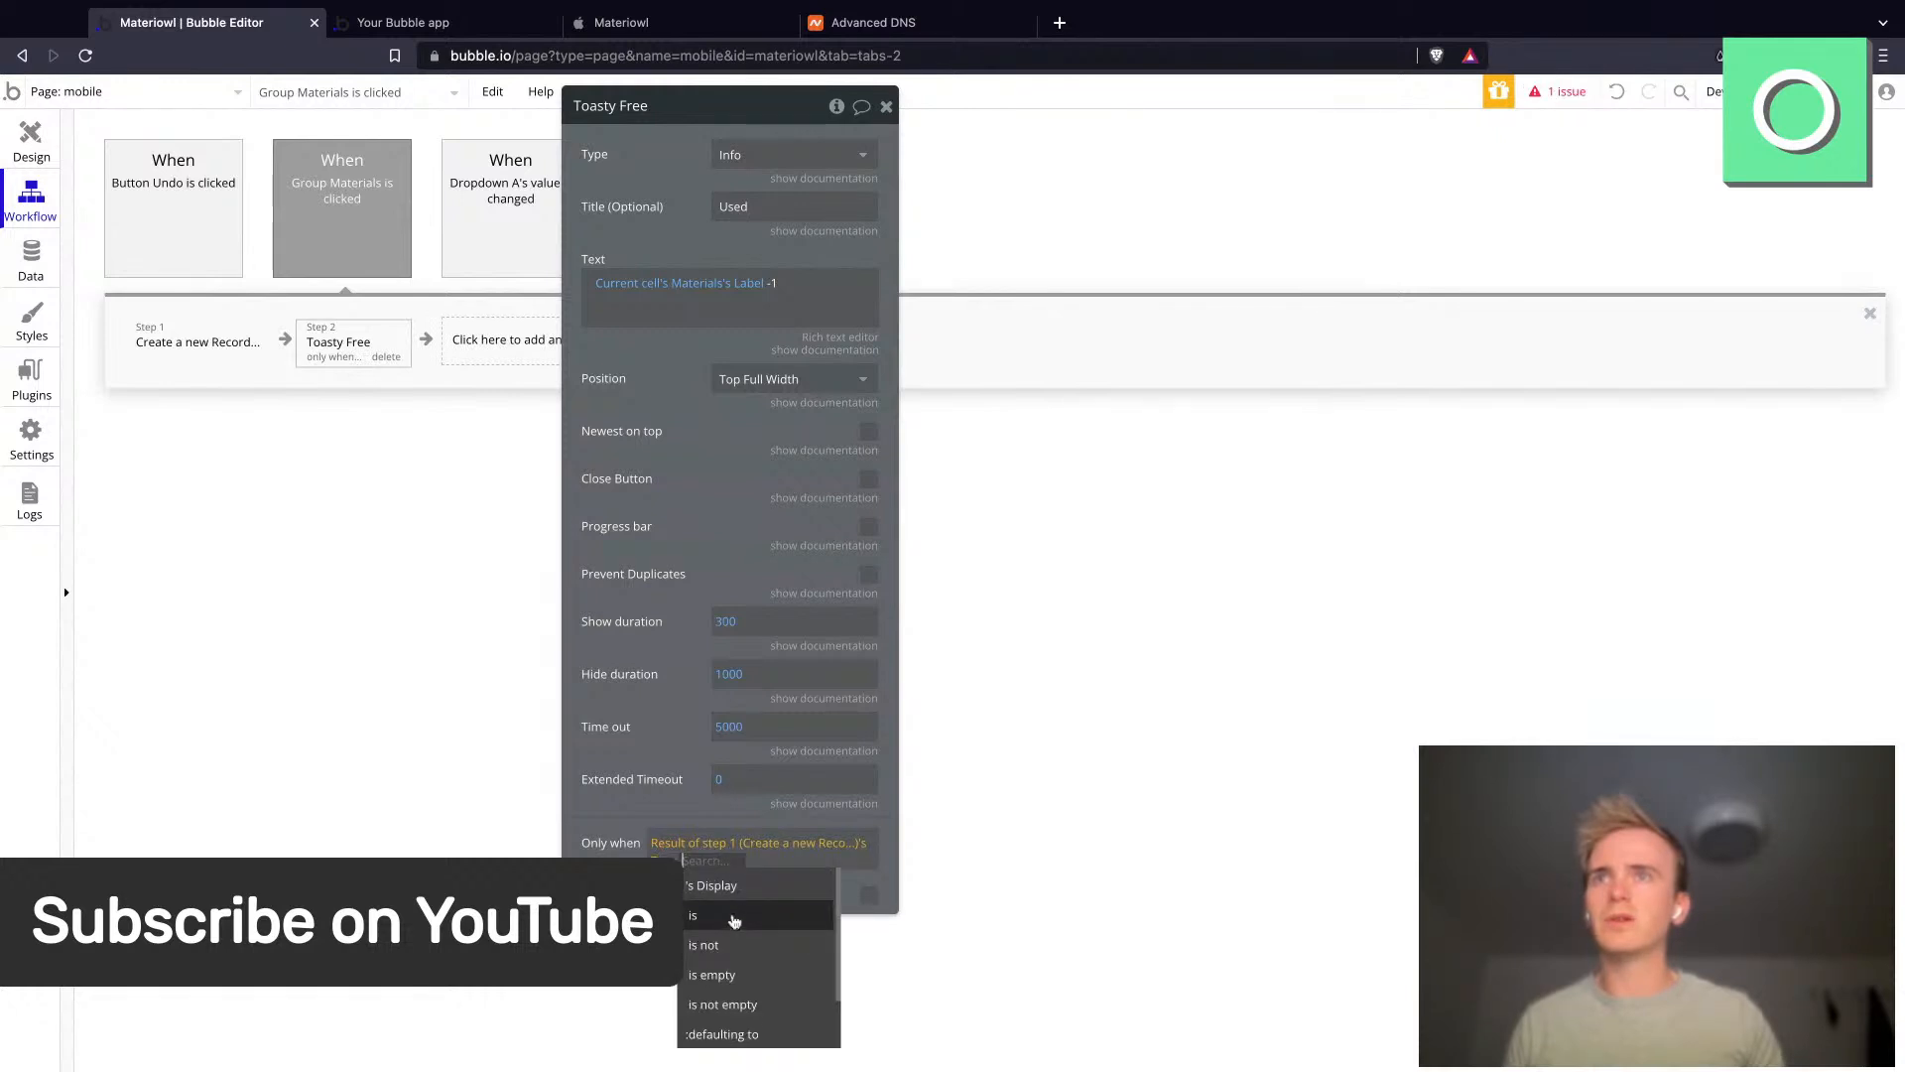
left_click(736, 914)
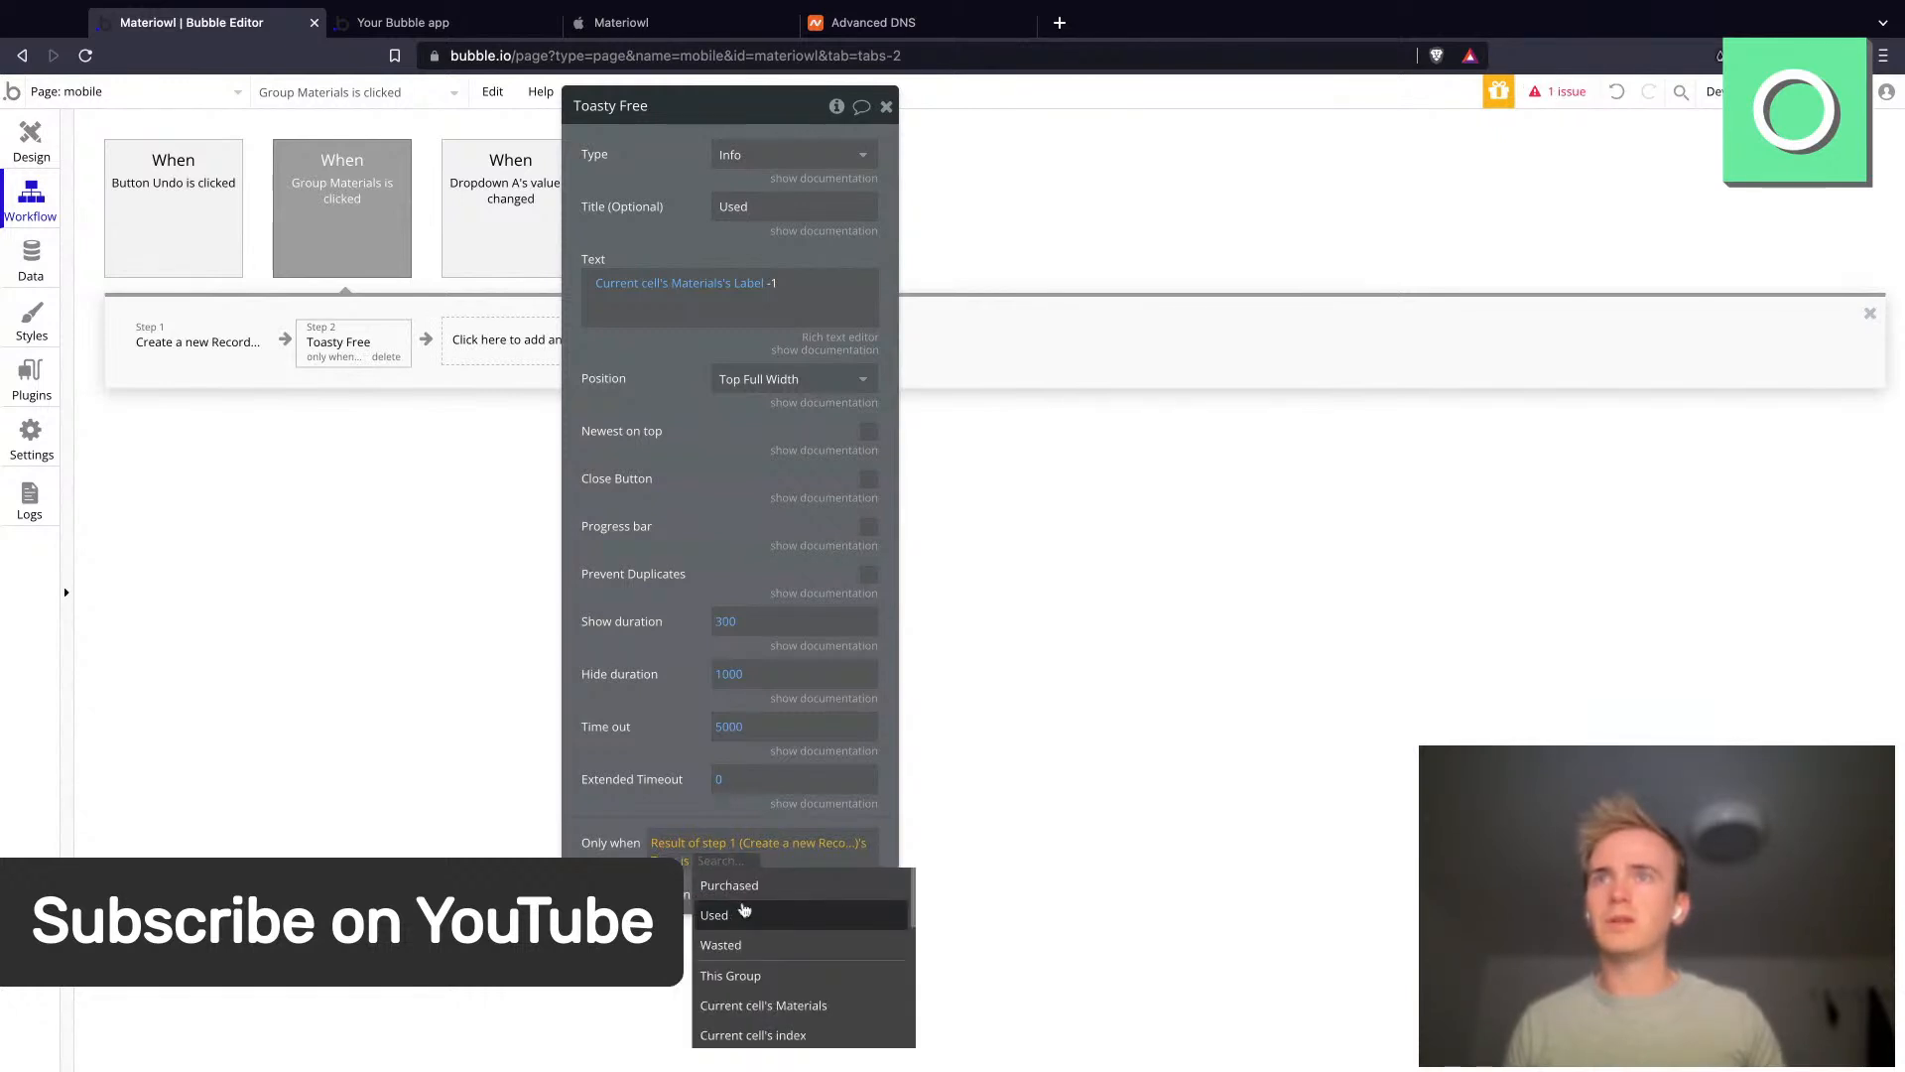
left_click(745, 917)
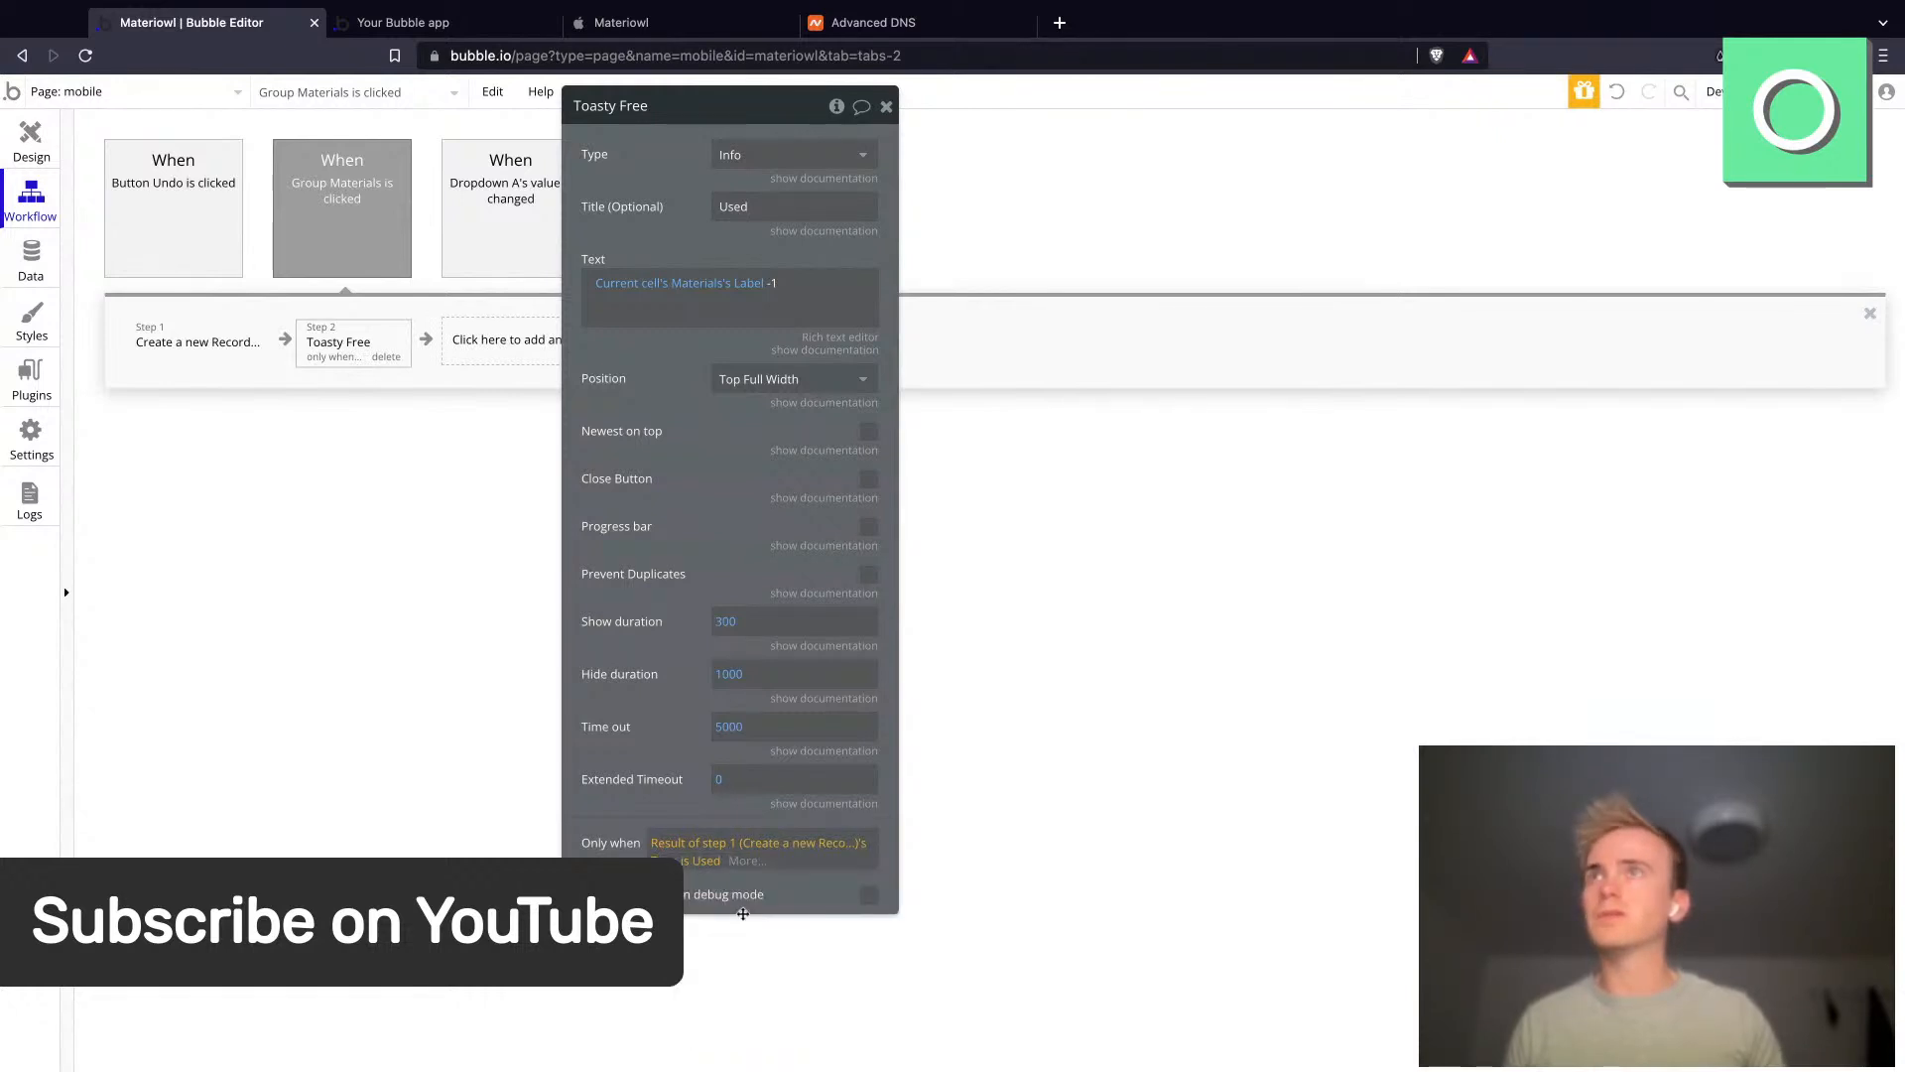
- Copy the step 2 toast action and paste it as a new step 3
right_click(358, 339)
left_click(412, 466)
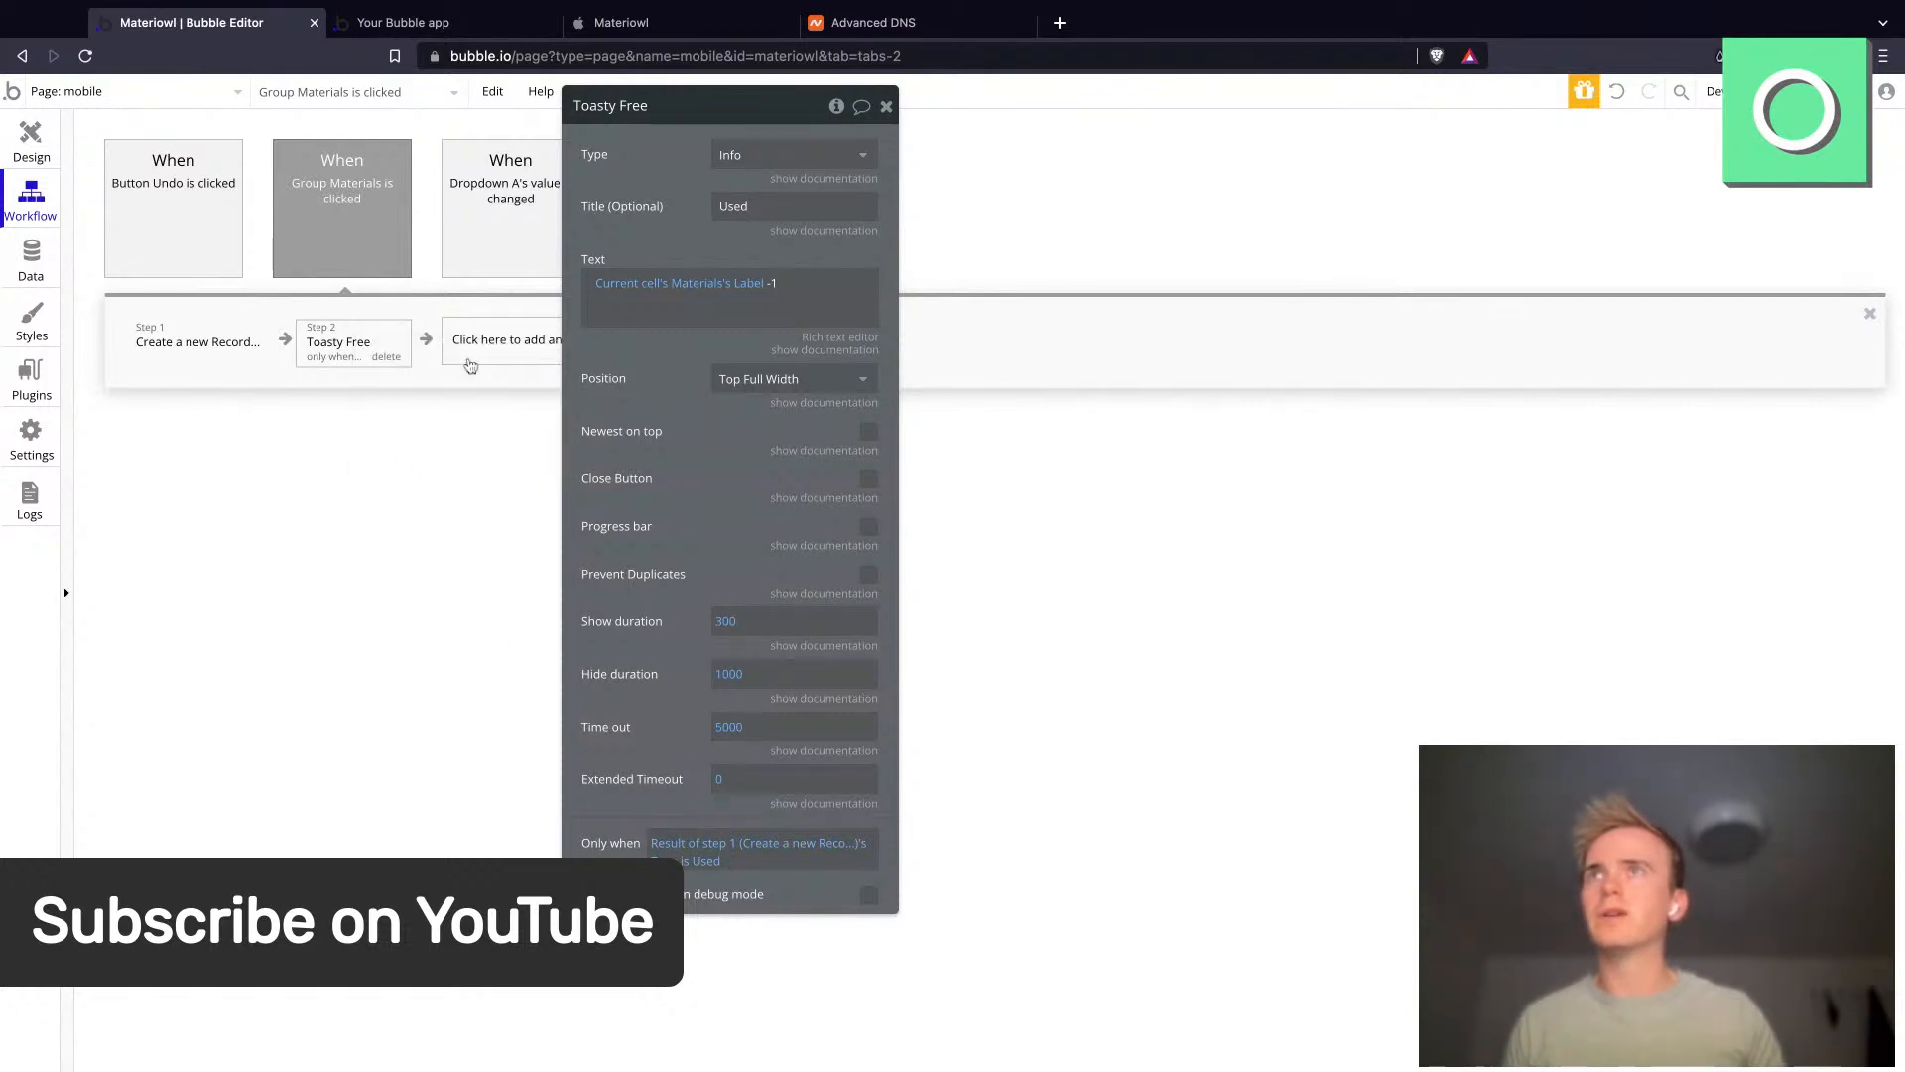
right_click(468, 352)
left_click(536, 369)
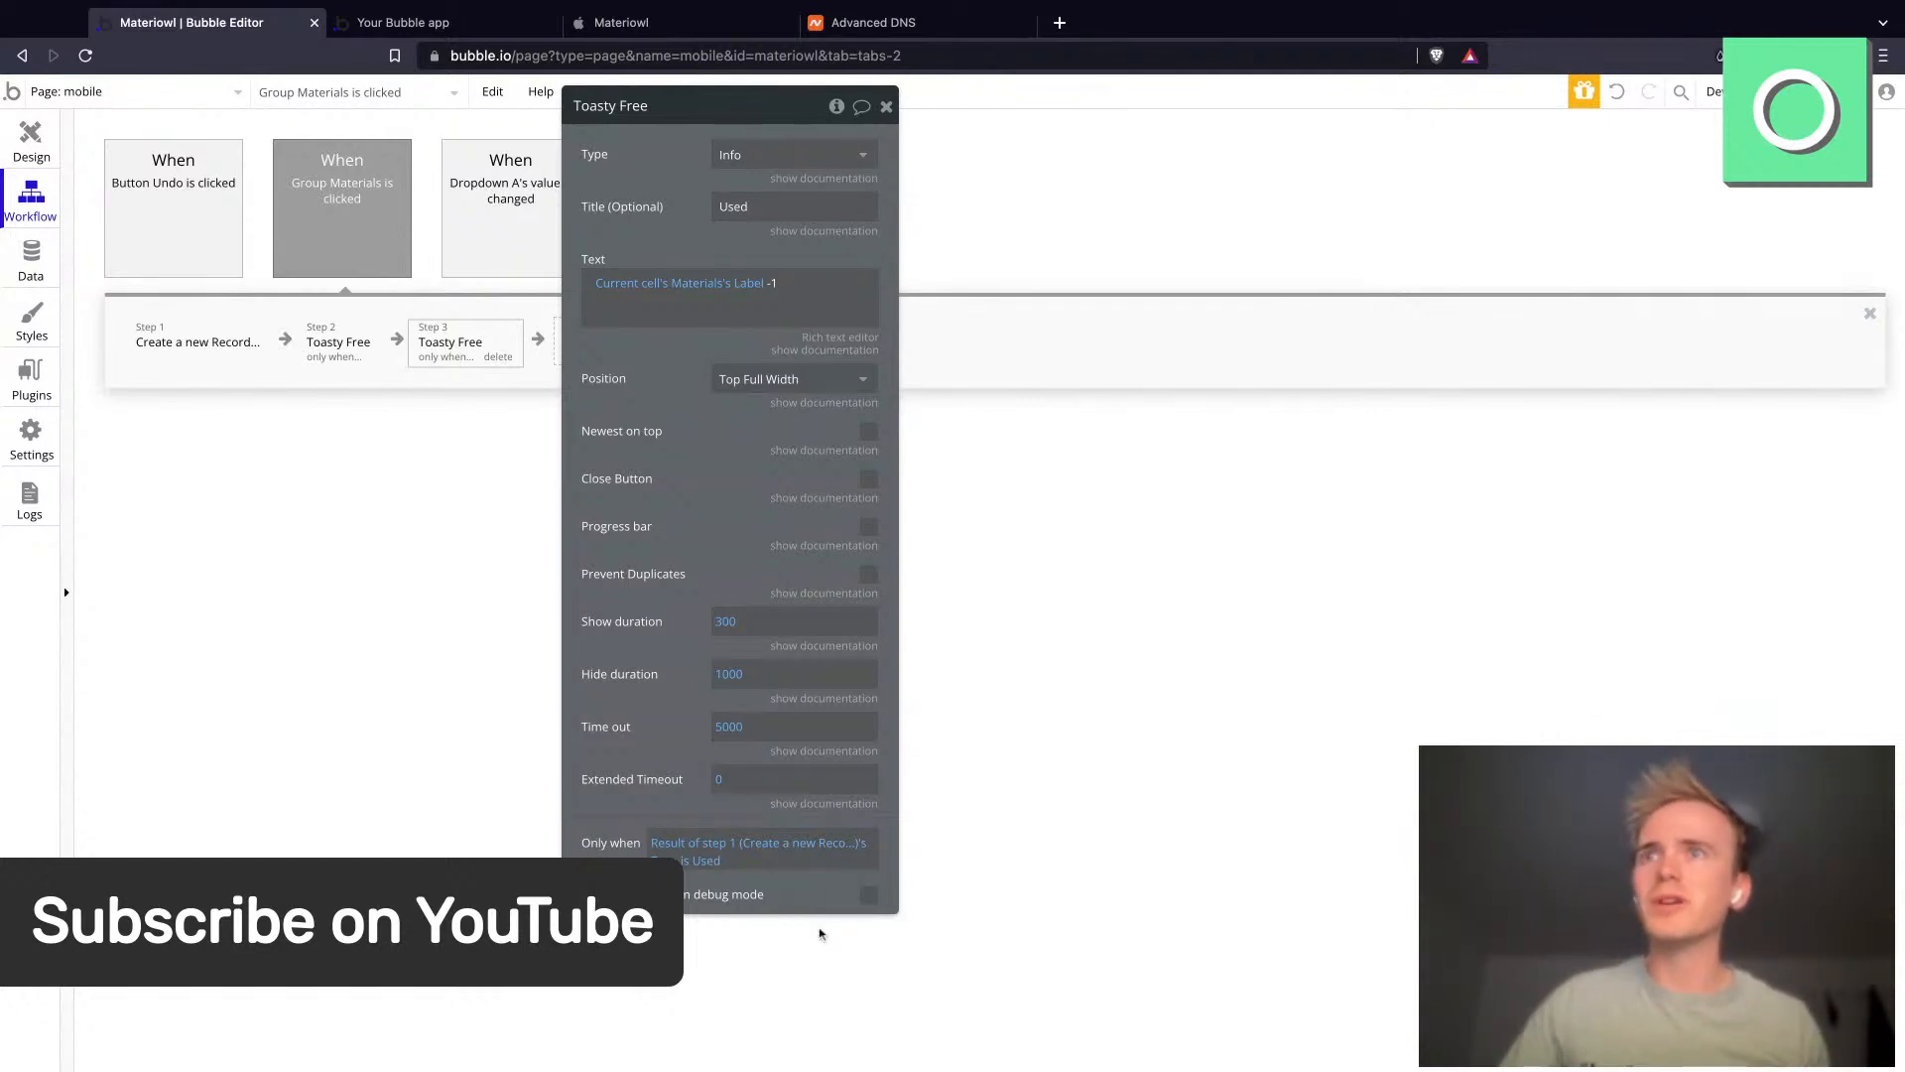
- Change step 3's toast condition to type is Purchased and set its toast type to Success
left_click(707, 860)
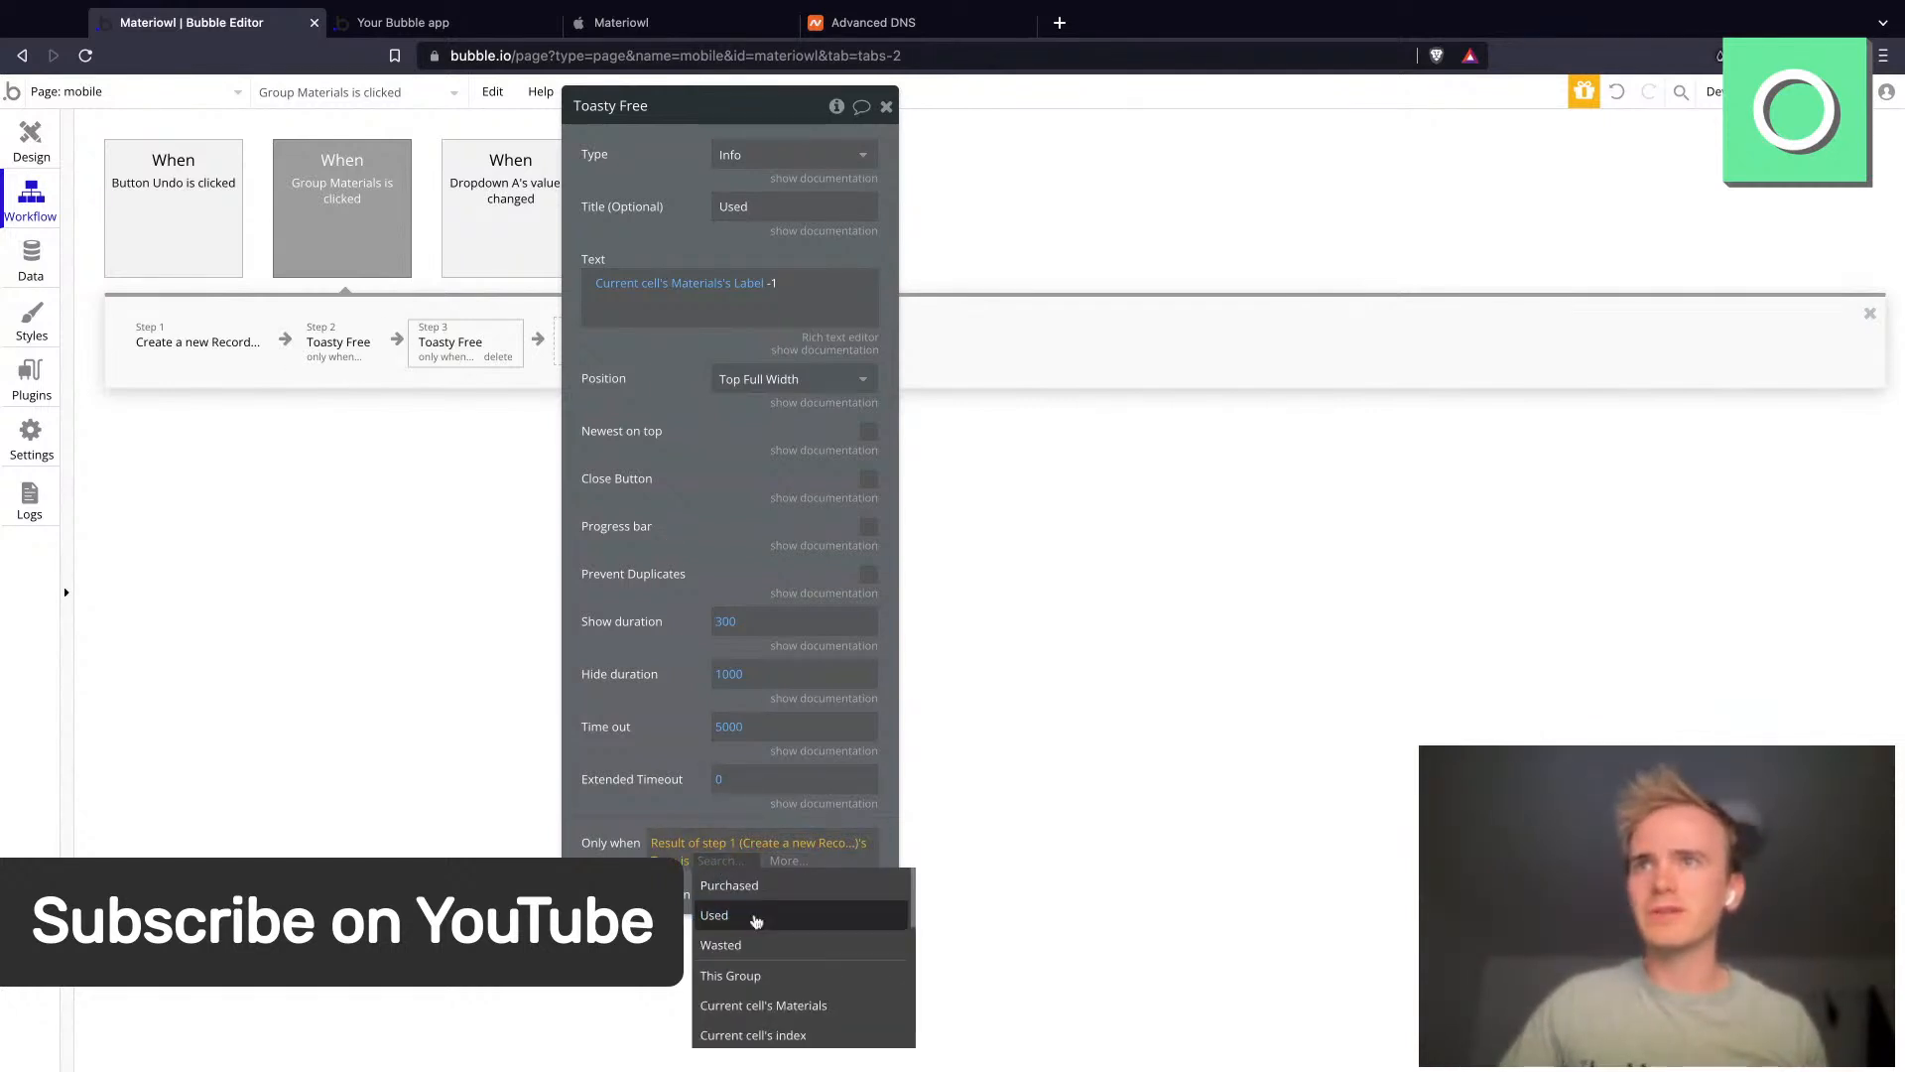
left_click(734, 885)
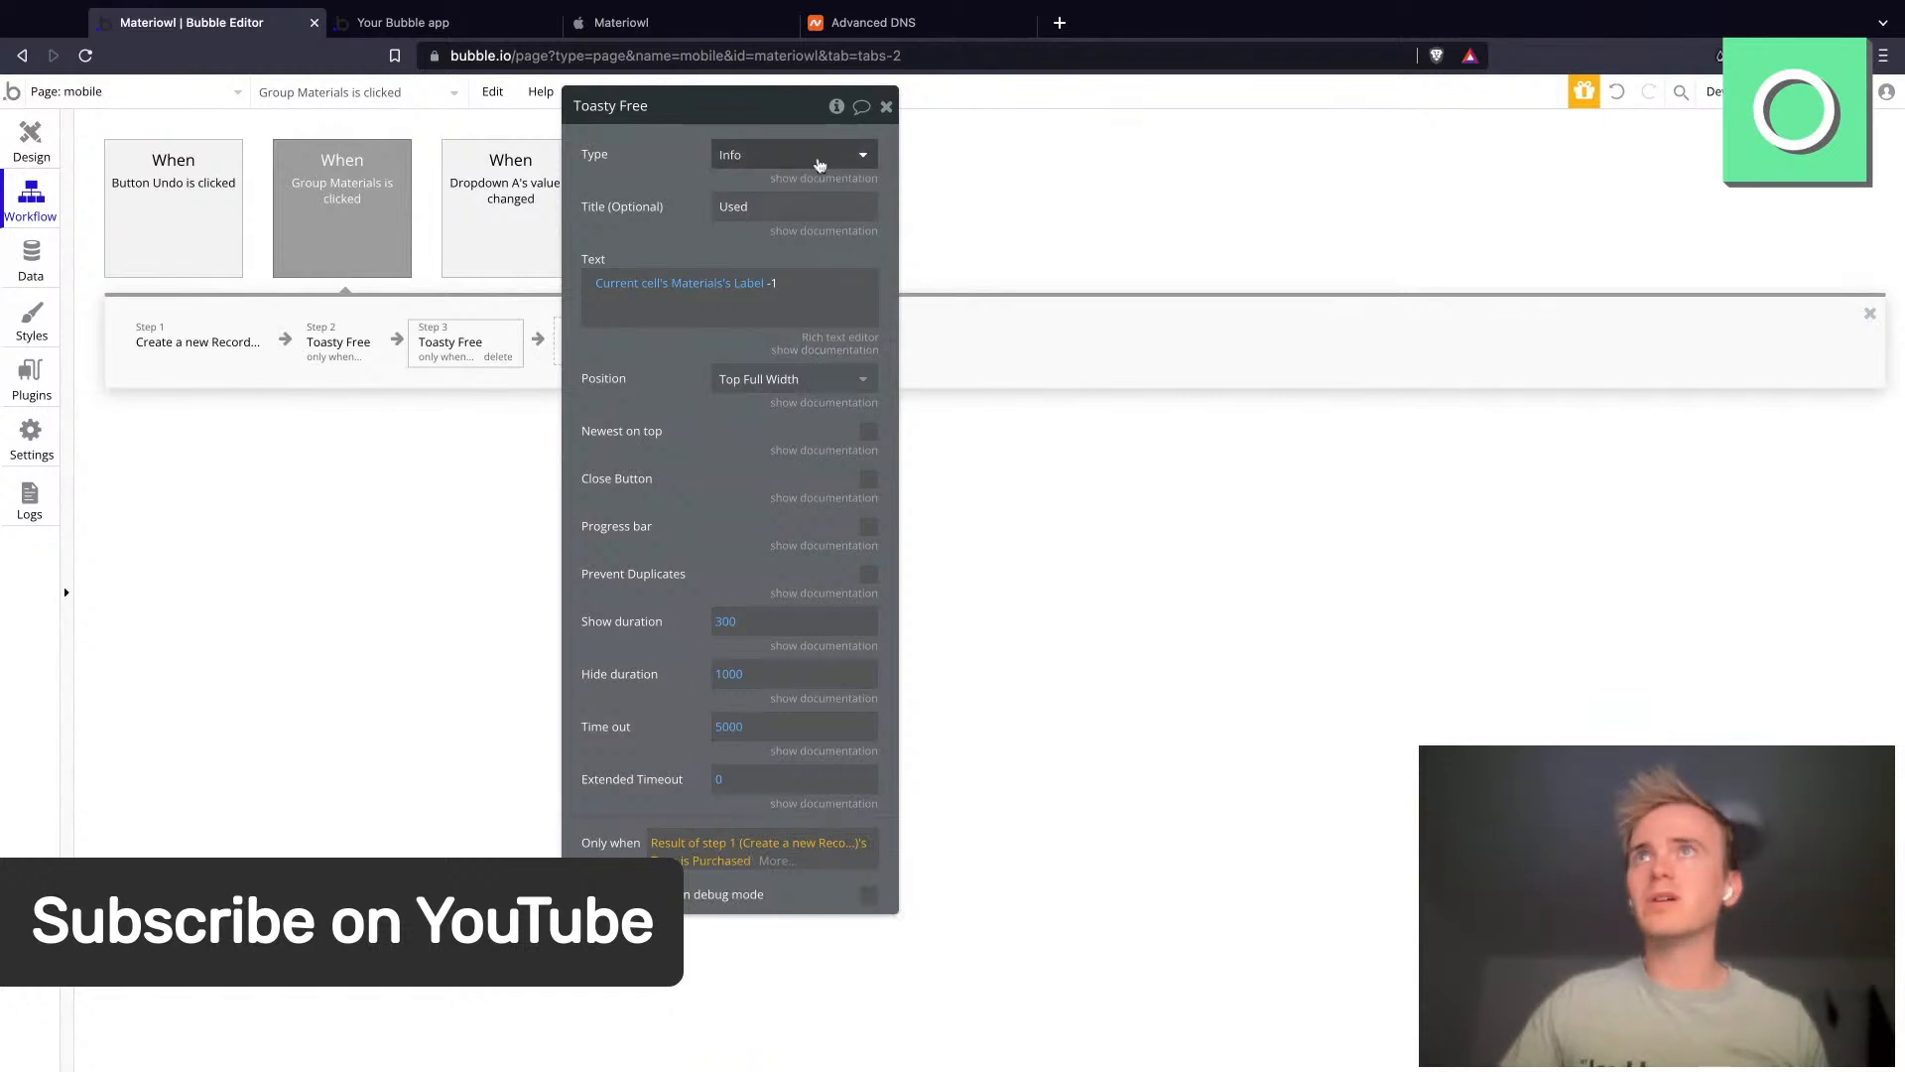
left_click(820, 159)
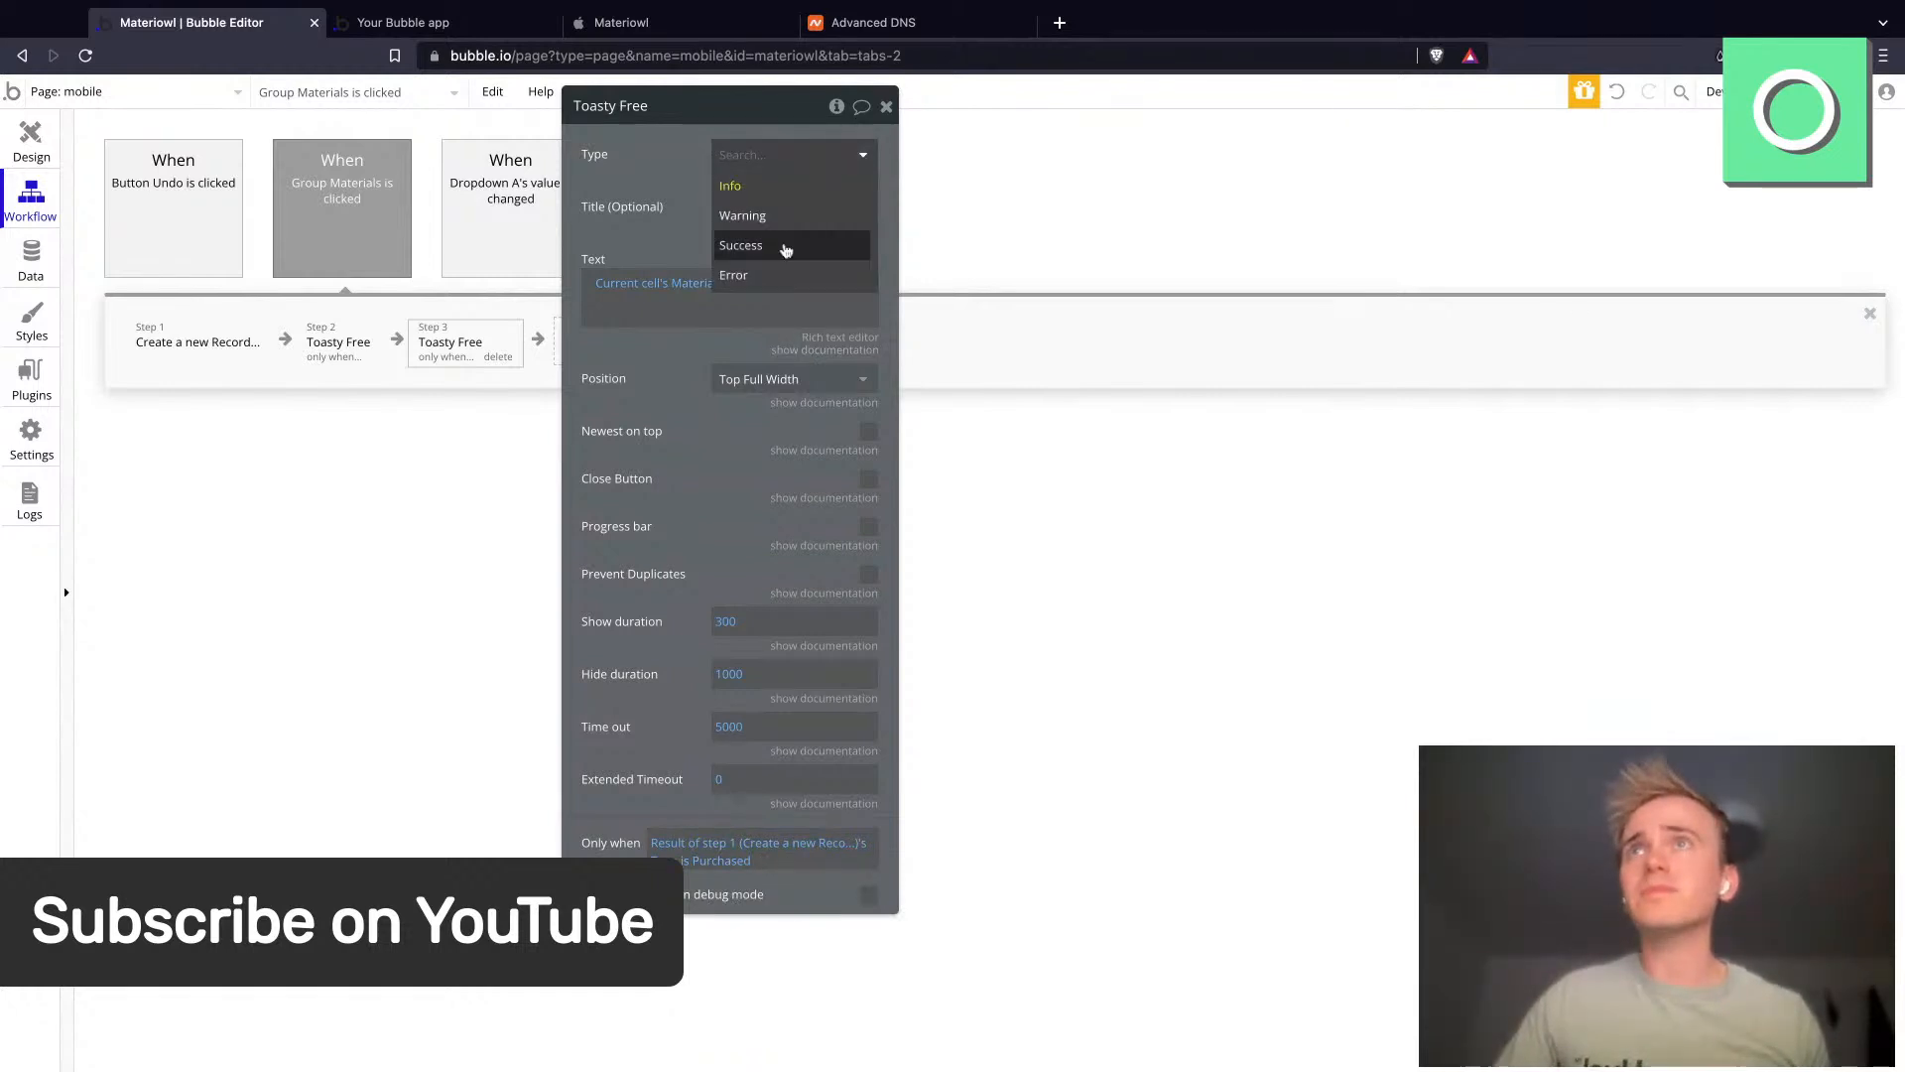
left_click(787, 247)
- Remove "-1" from step 3's toast text and set its title to Purchased
left_click(777, 285)
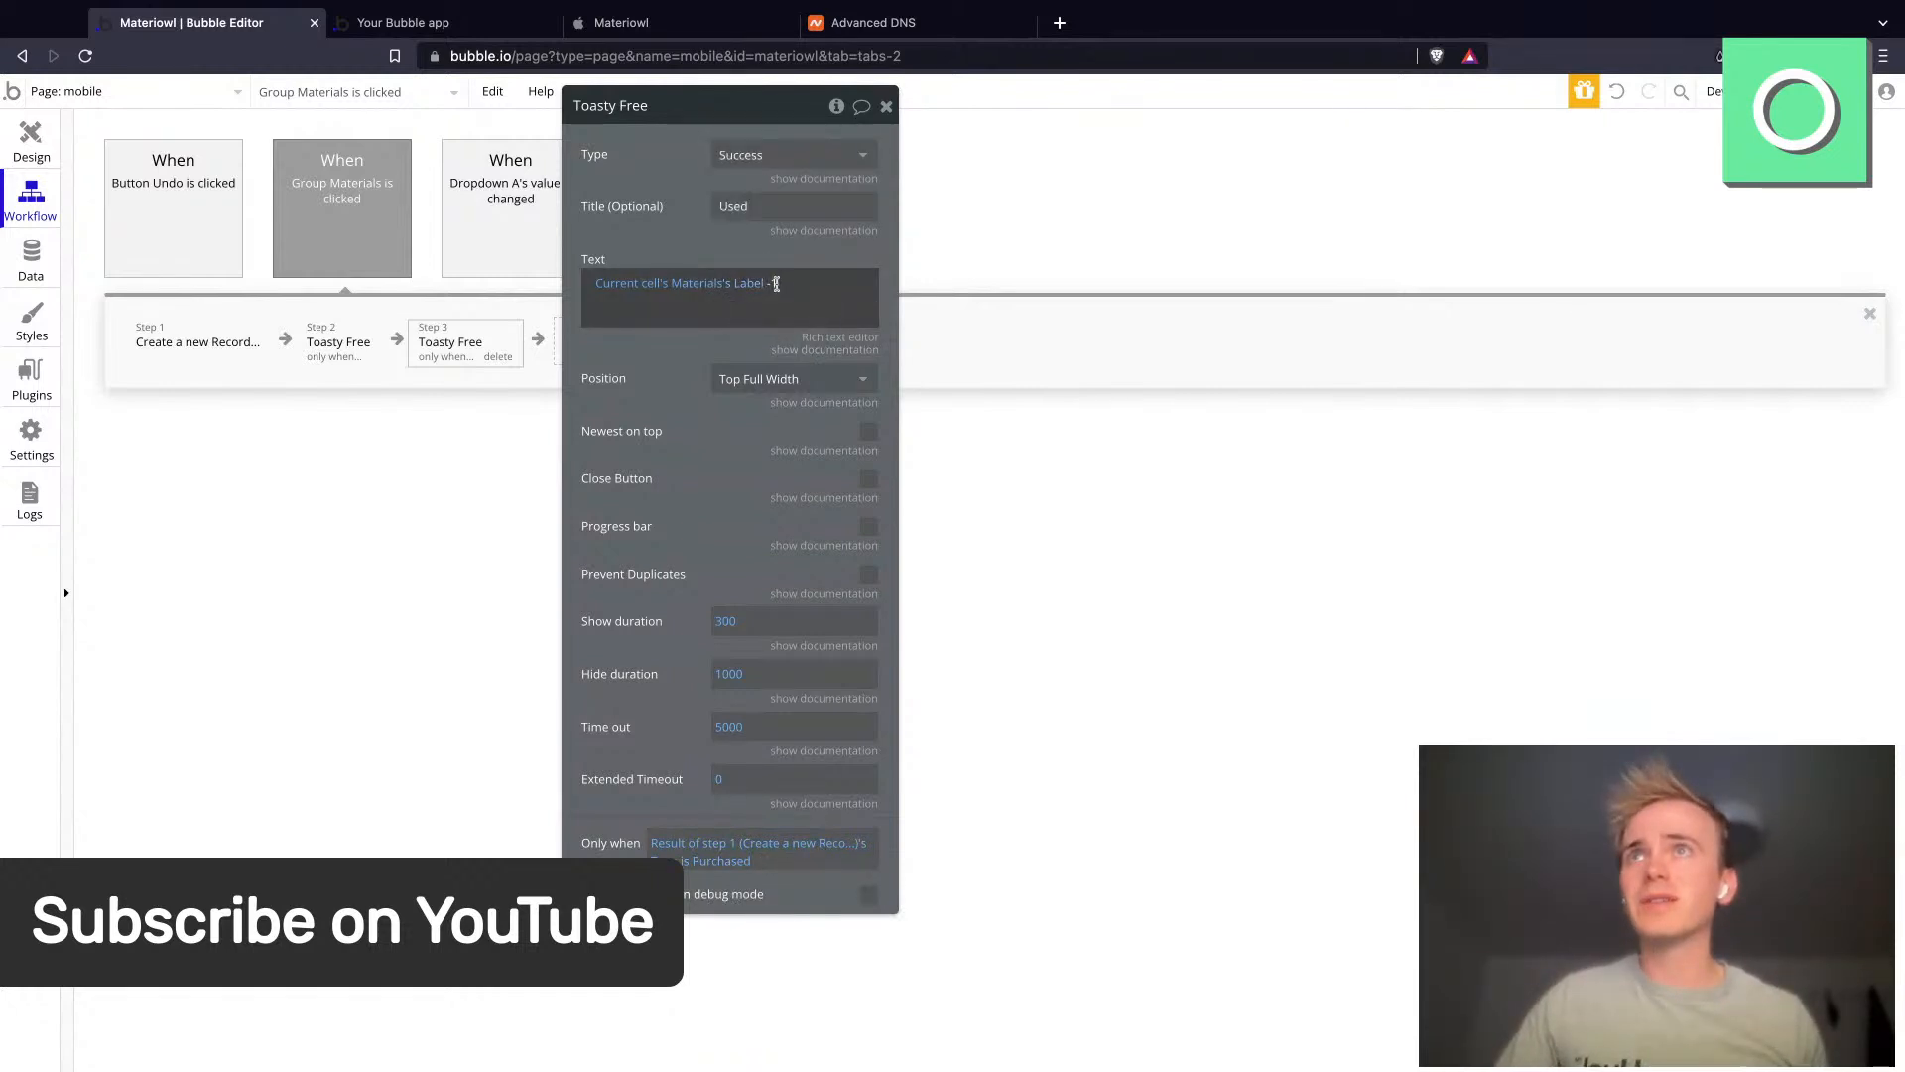
double_click(779, 284)
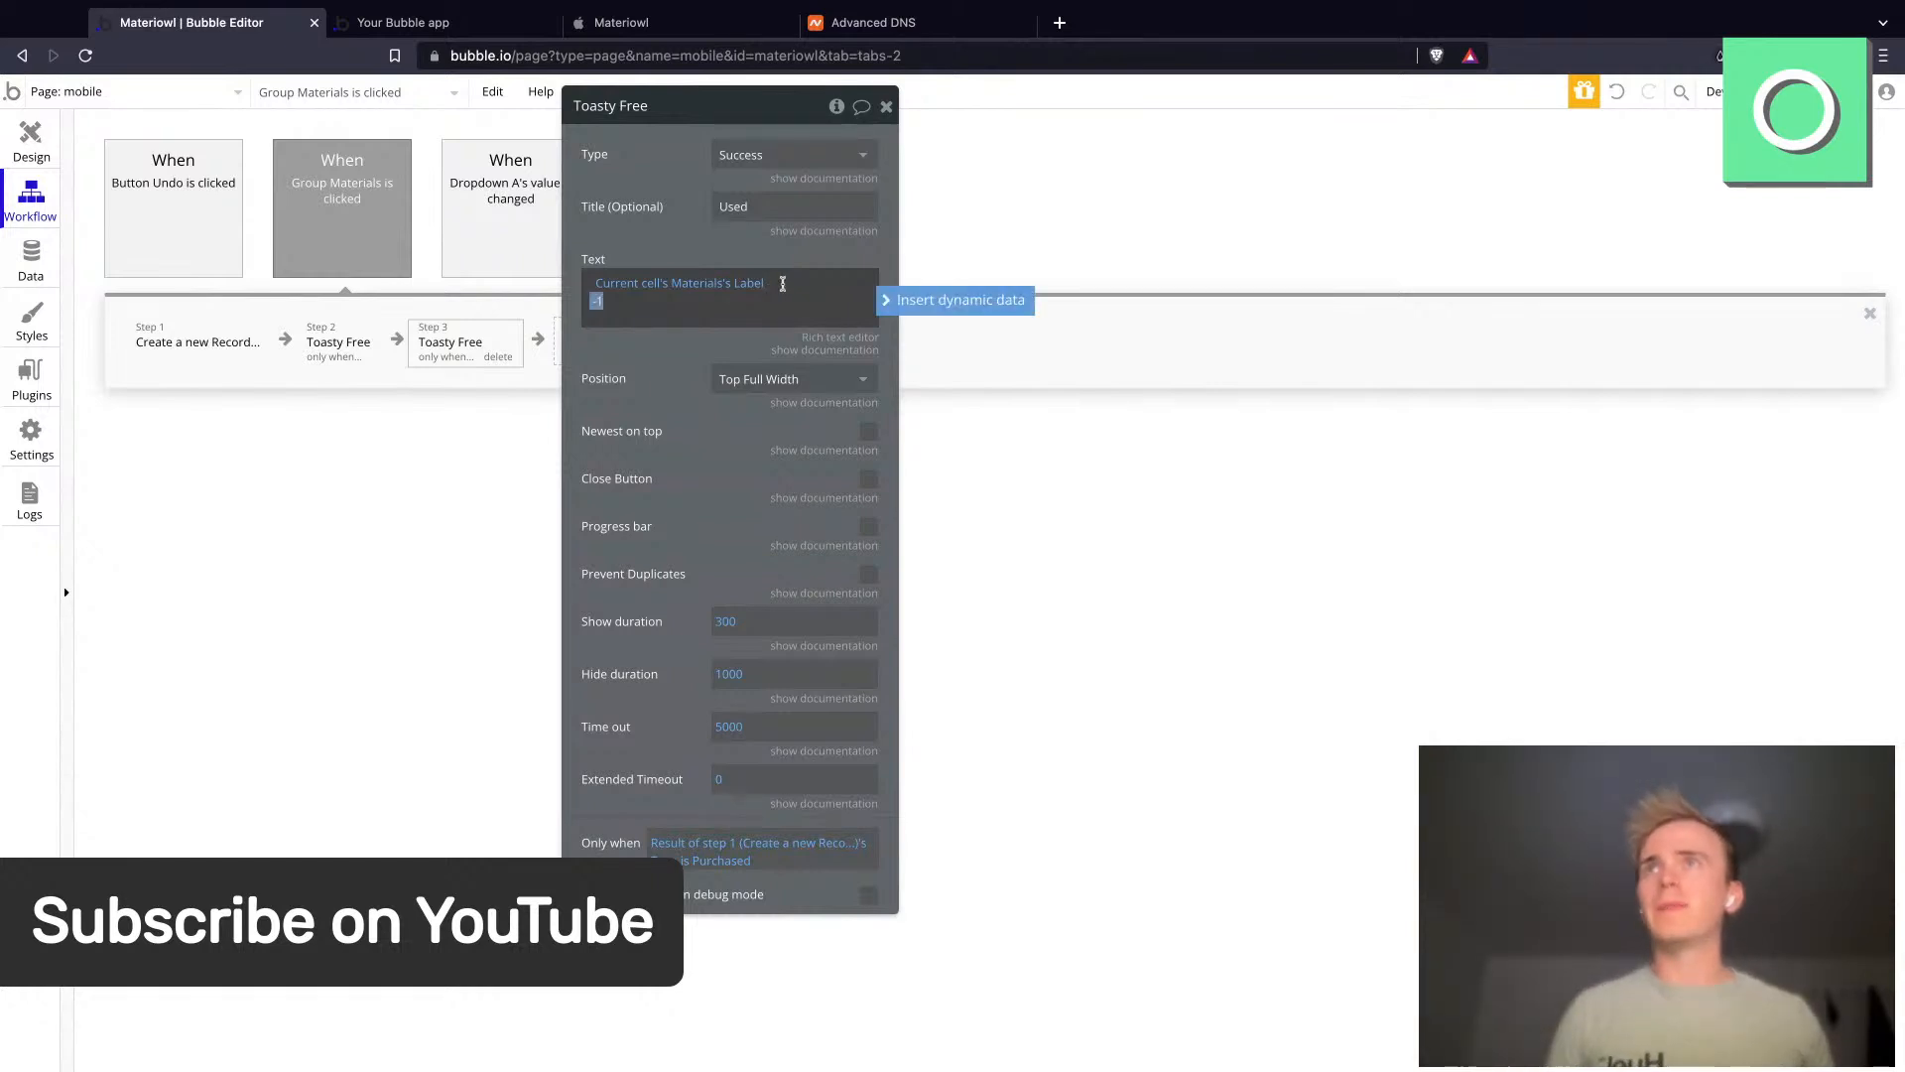
double_click(737, 208)
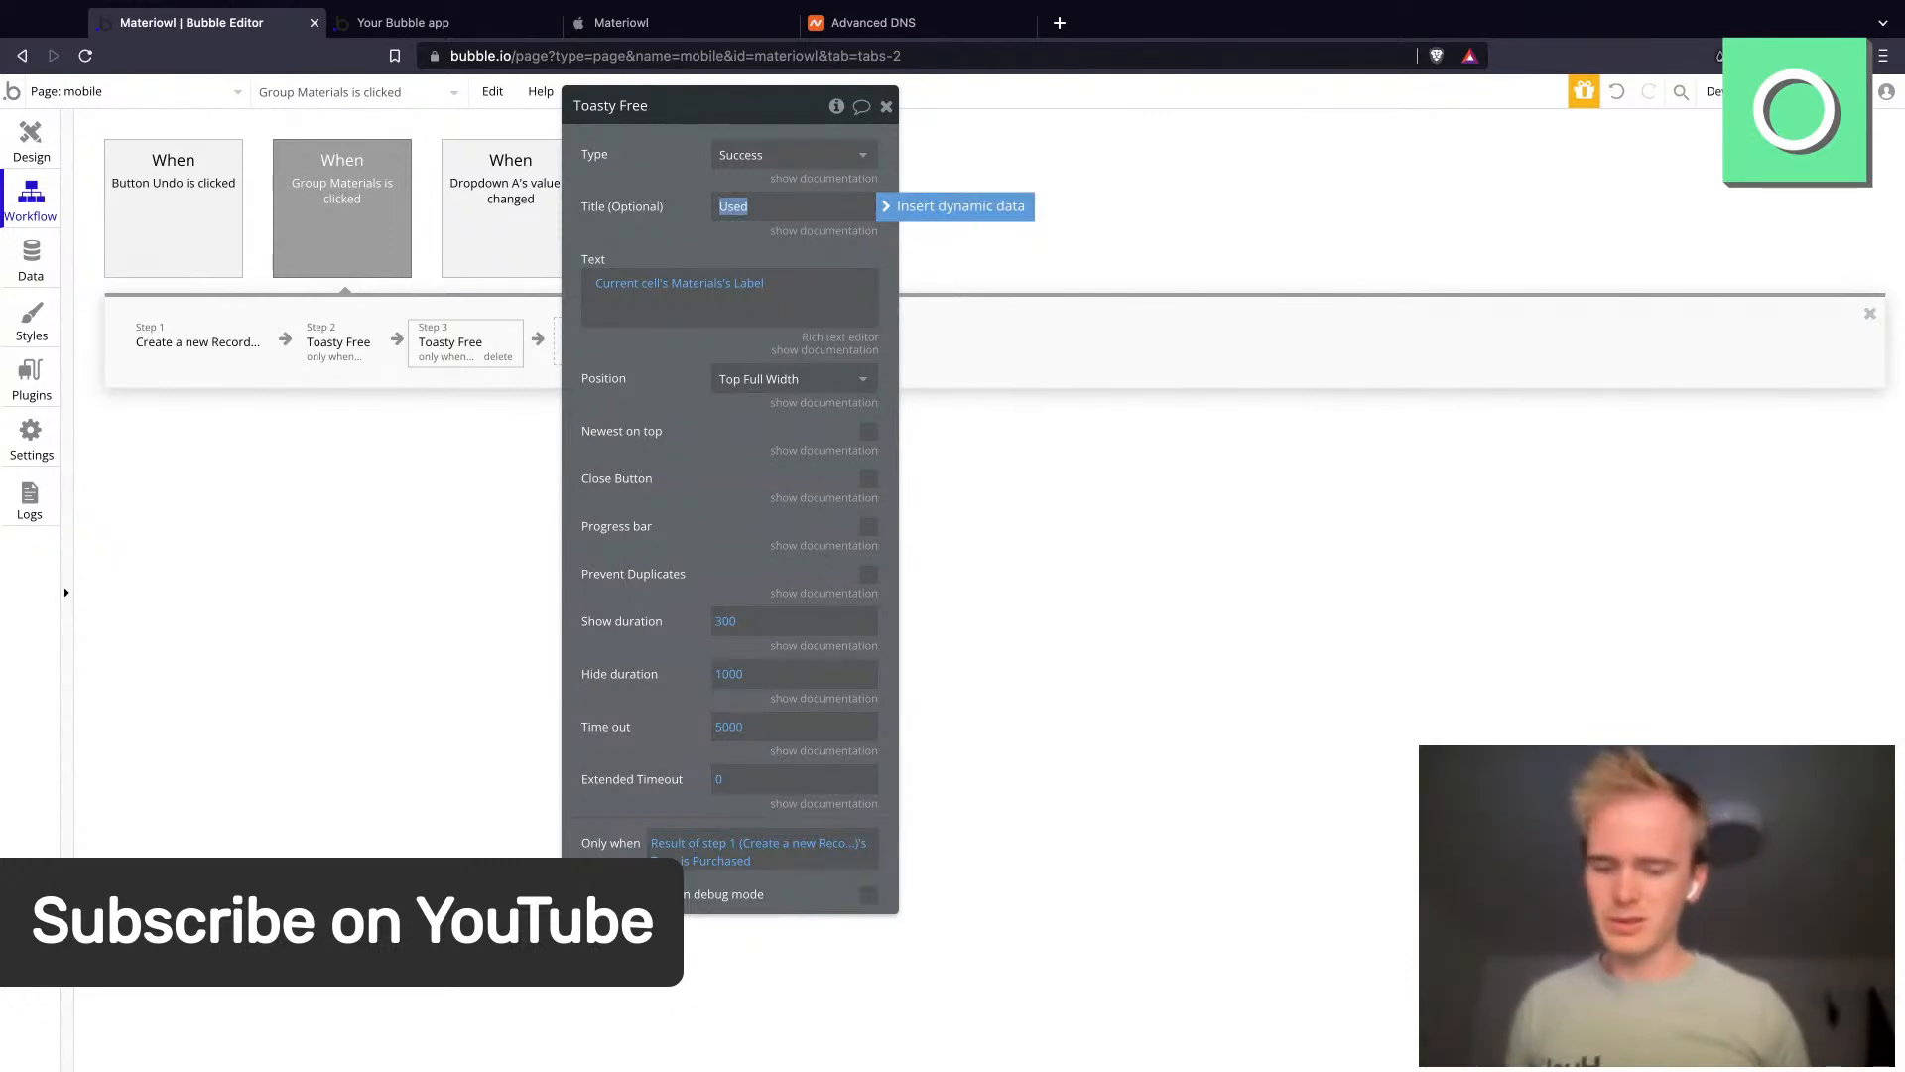
type("Purchased")
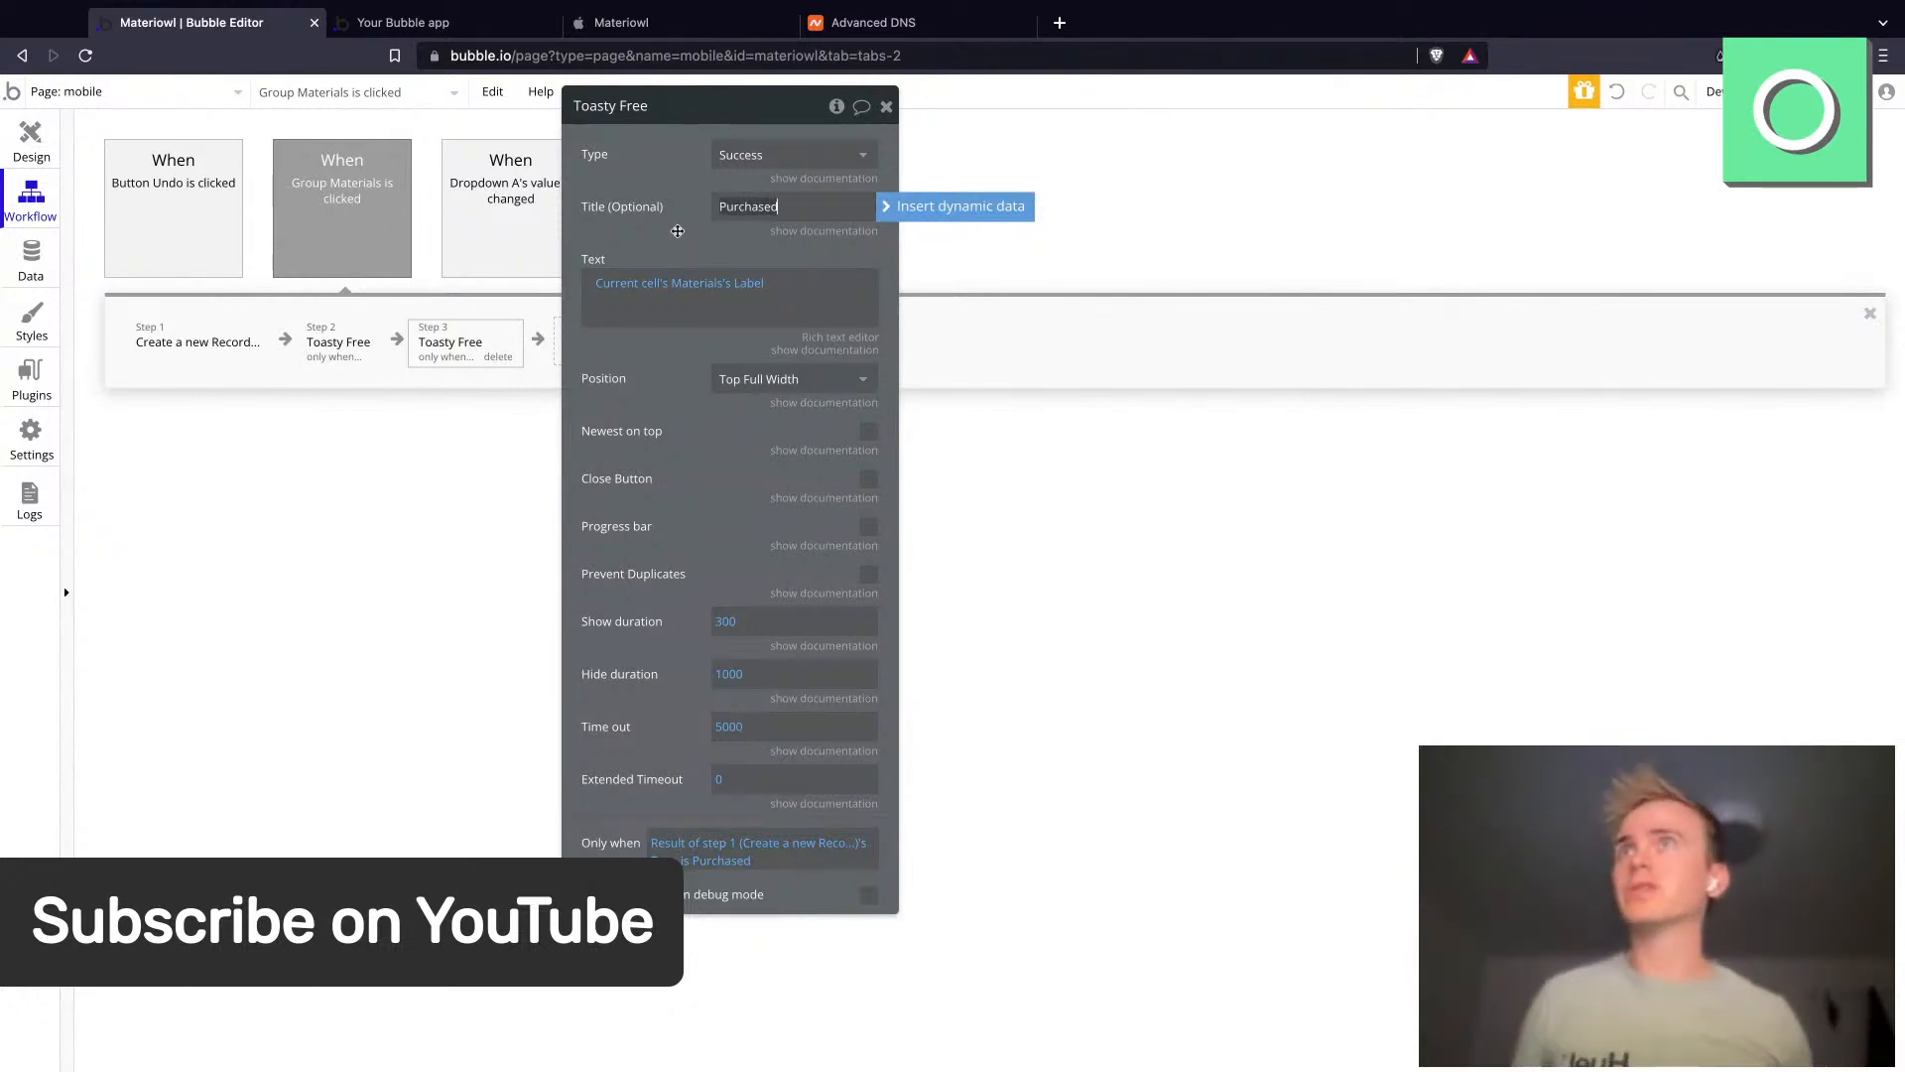
left_click(646, 260)
- Copy step 3's toast action, paste it as step 4, and open it
right_click(490, 342)
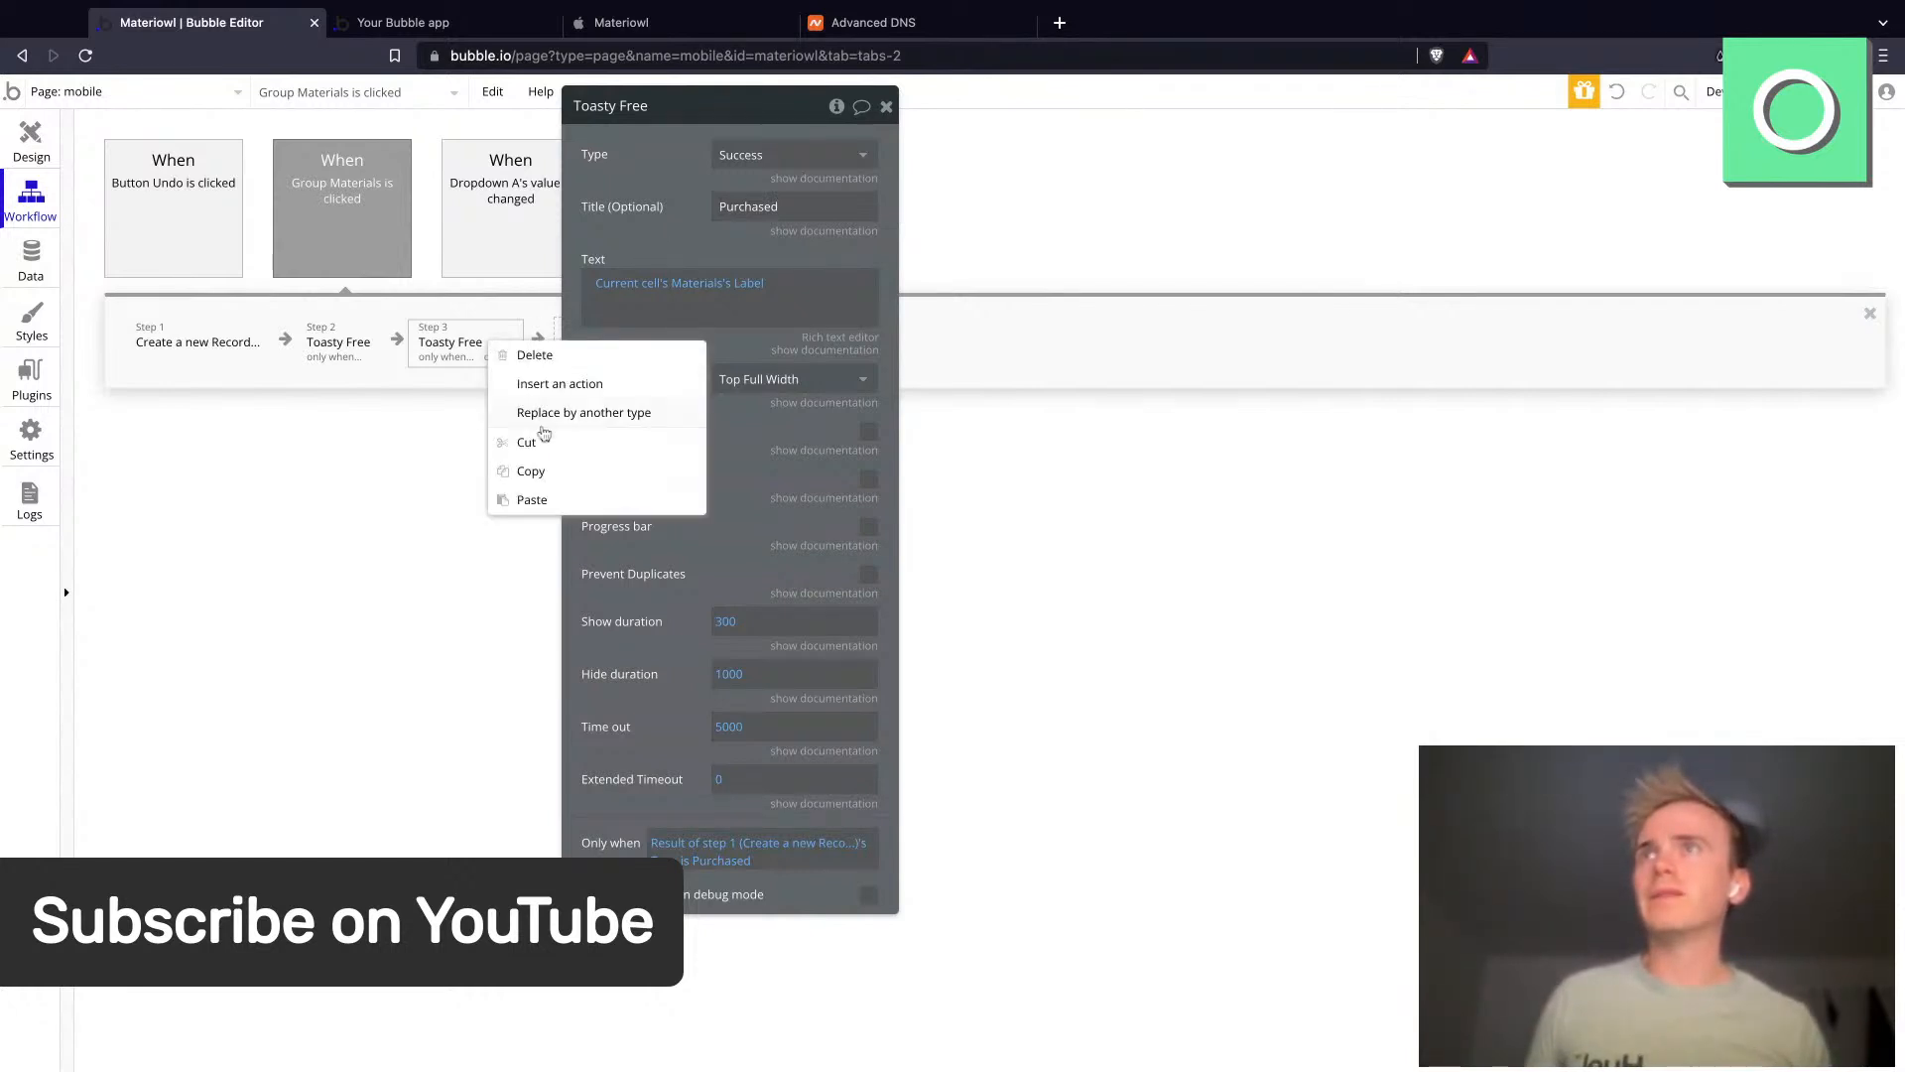
left_click(540, 469)
right_click(463, 331)
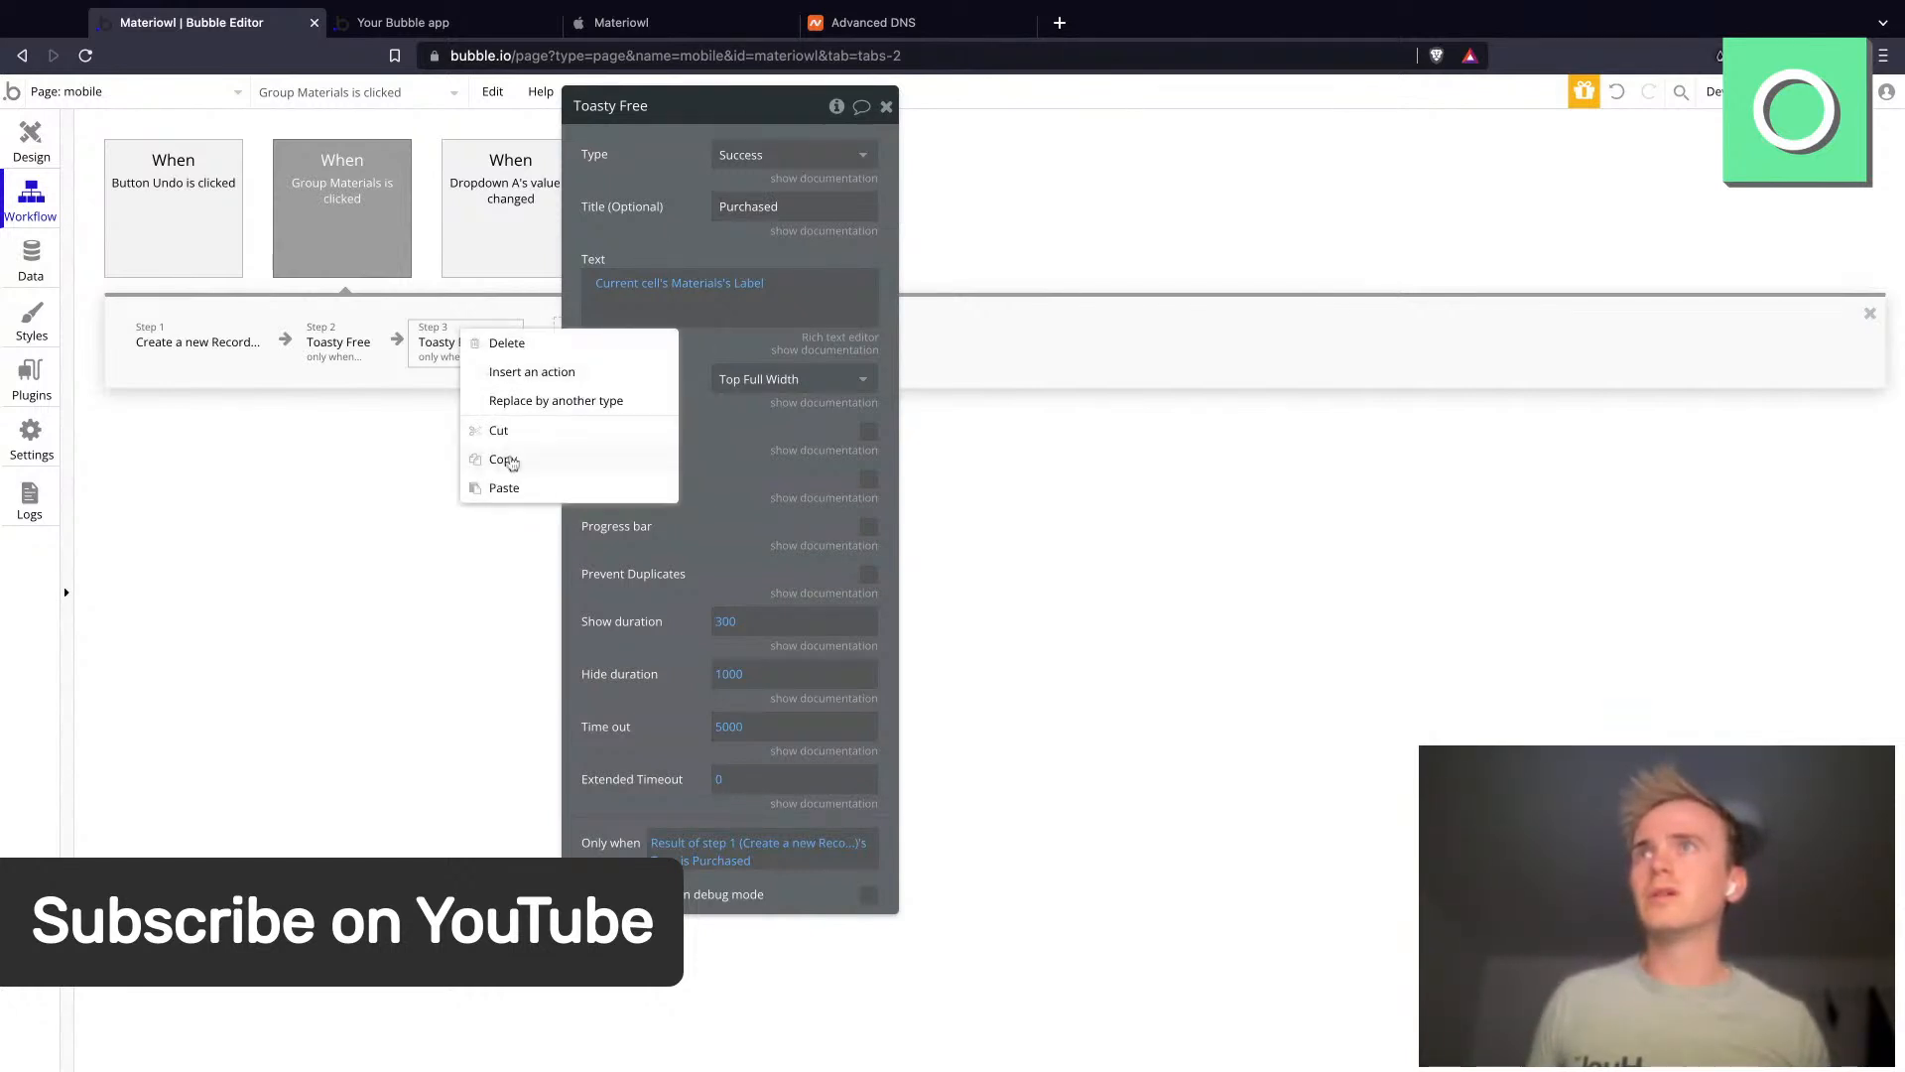
left_click(506, 487)
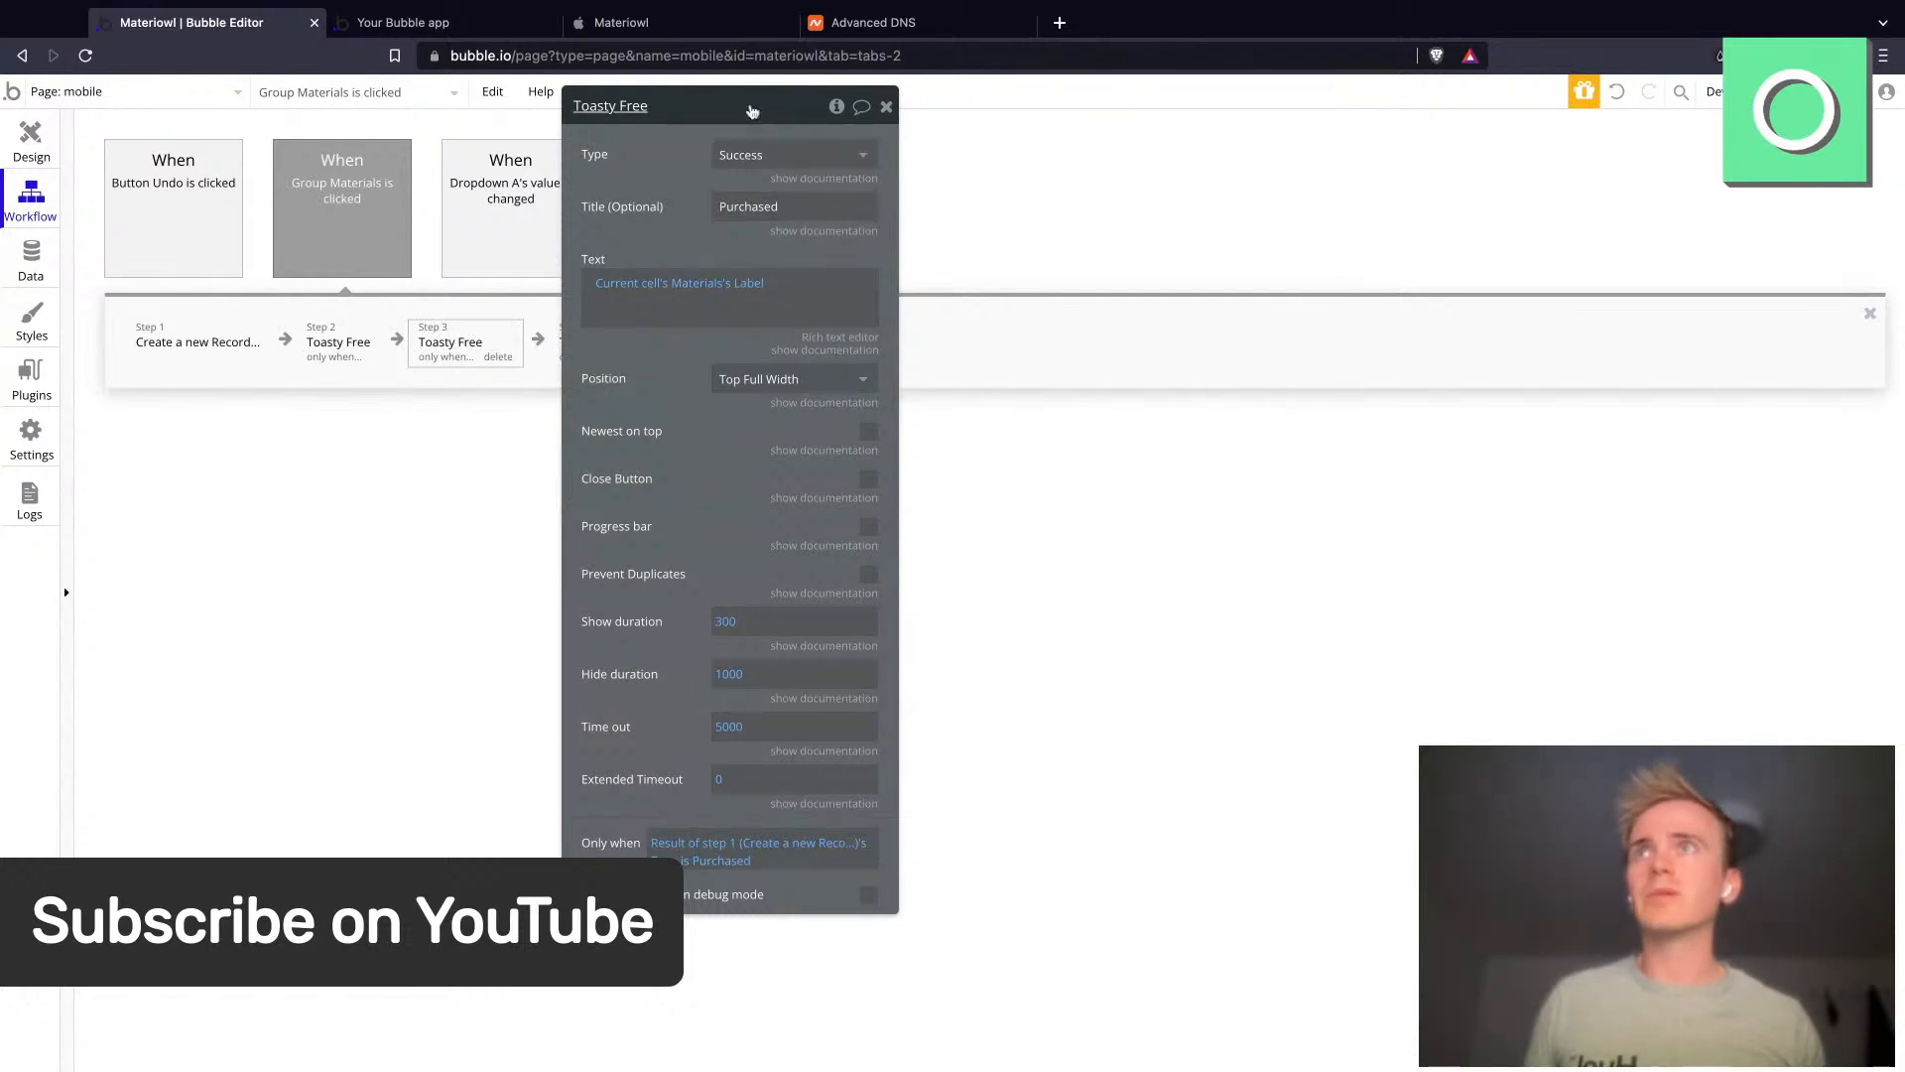
left_click_drag(752, 111, 1068, 132)
left_click(605, 344)
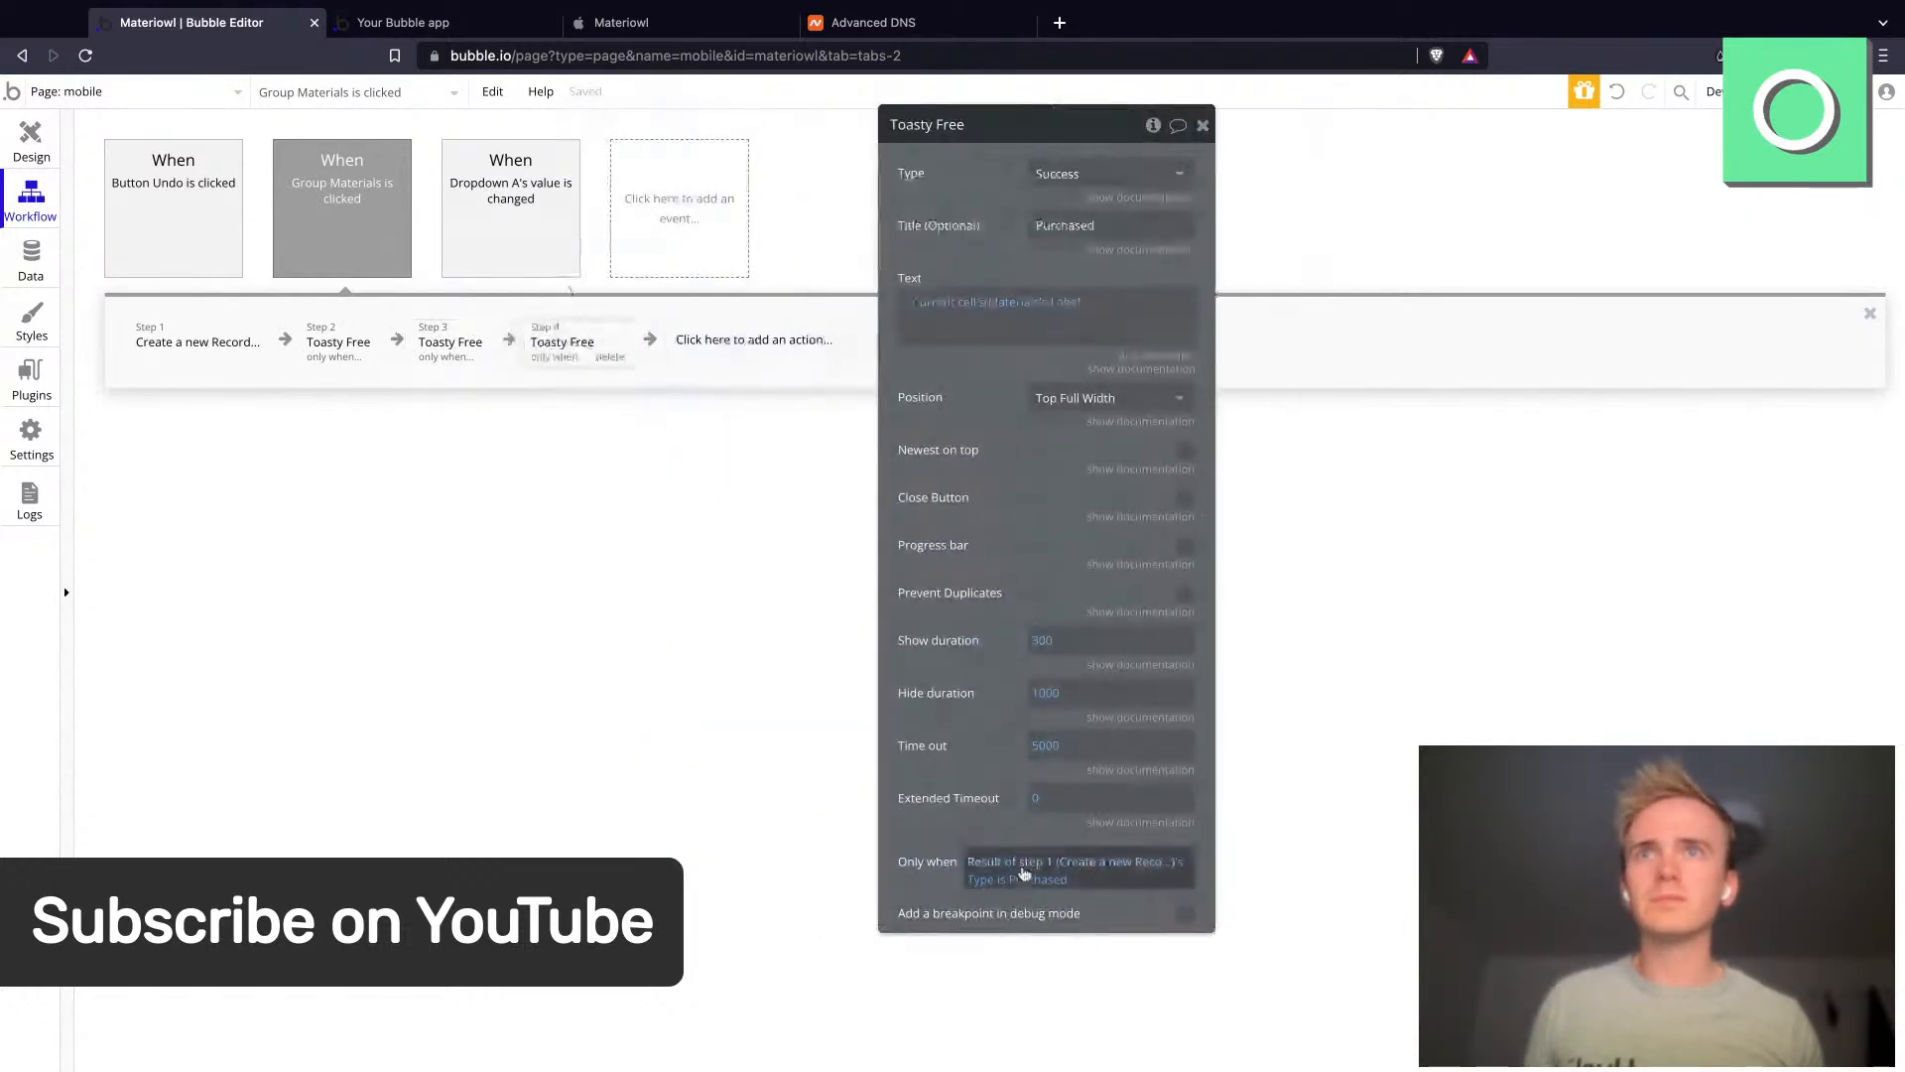
- Change step 4's toast condition to type is Wasted and set its toast type to Warning
left_click(1037, 879)
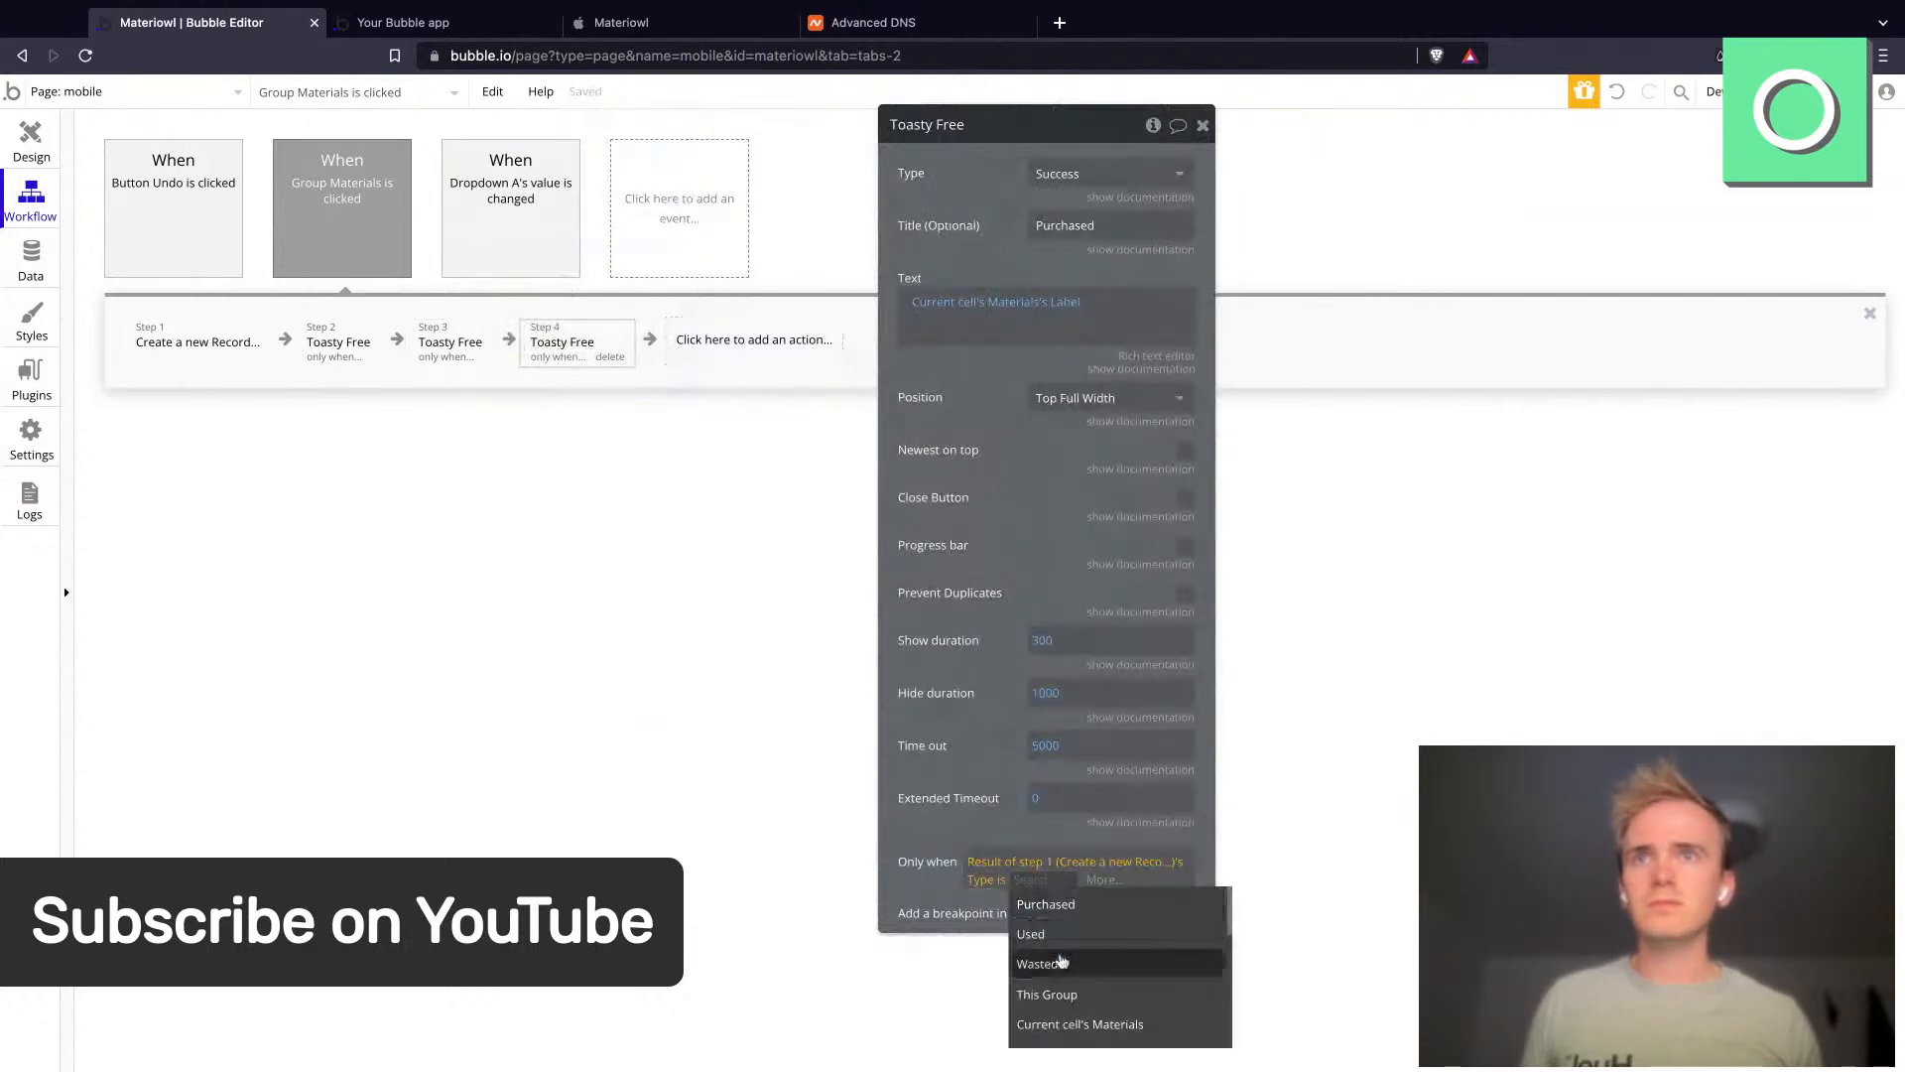
left_click(1062, 970)
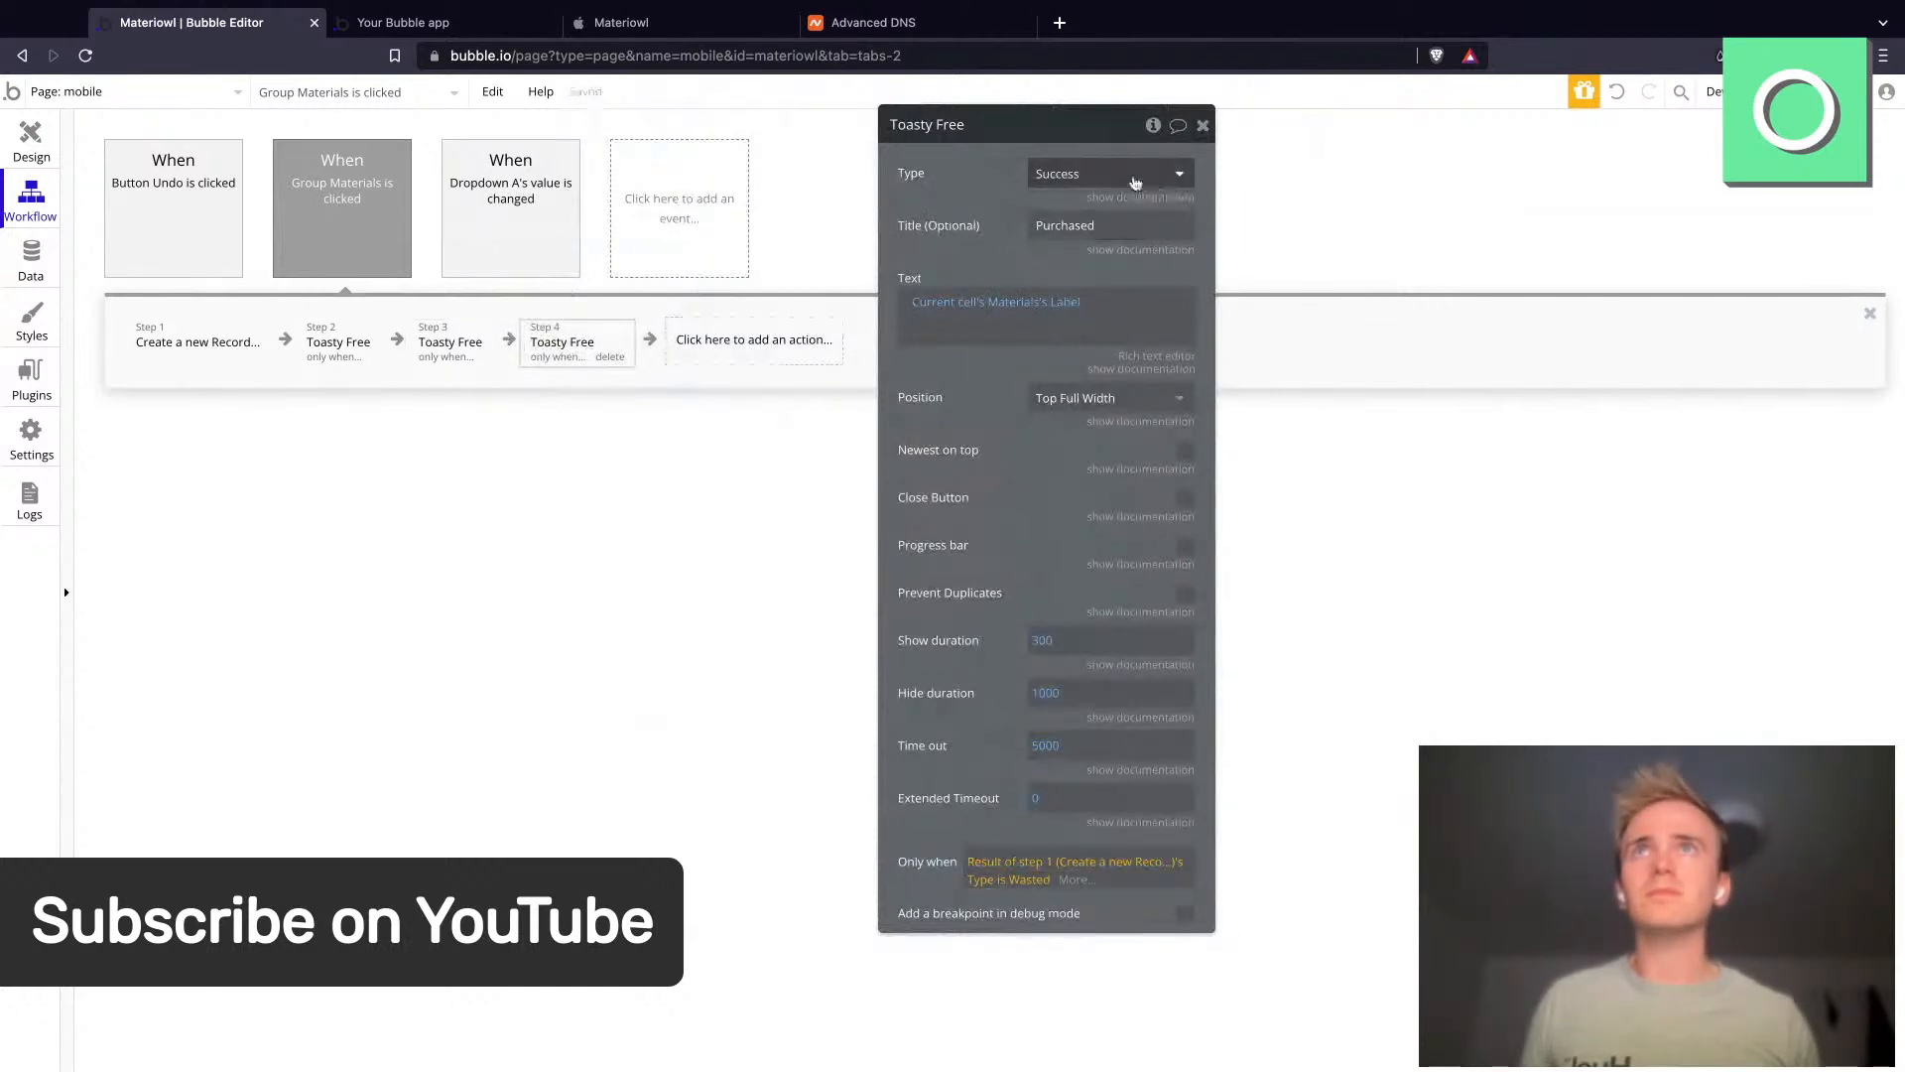
left_click(1137, 179)
left_click(1112, 246)
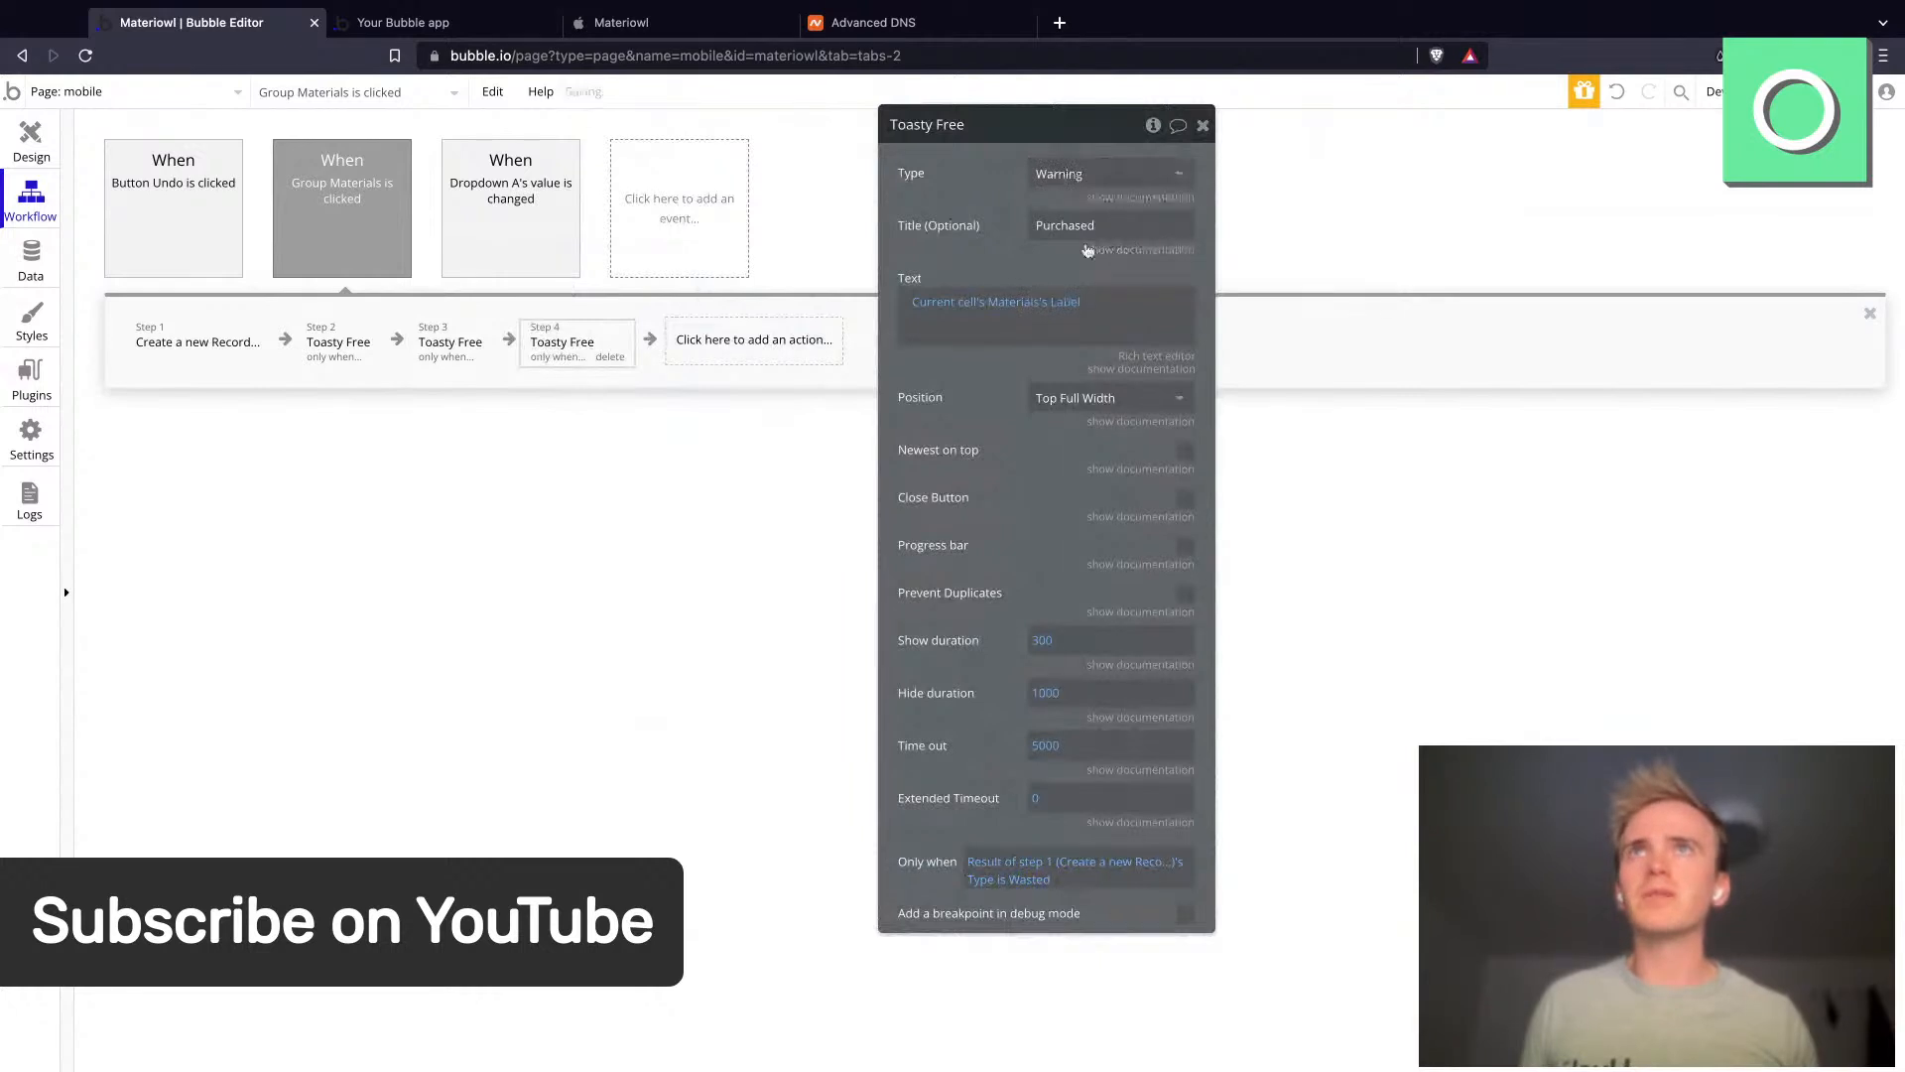
- Set step 4's toast title to Wasted and append "-1" after the label in its text
double_click(1074, 234)
type("Wa")
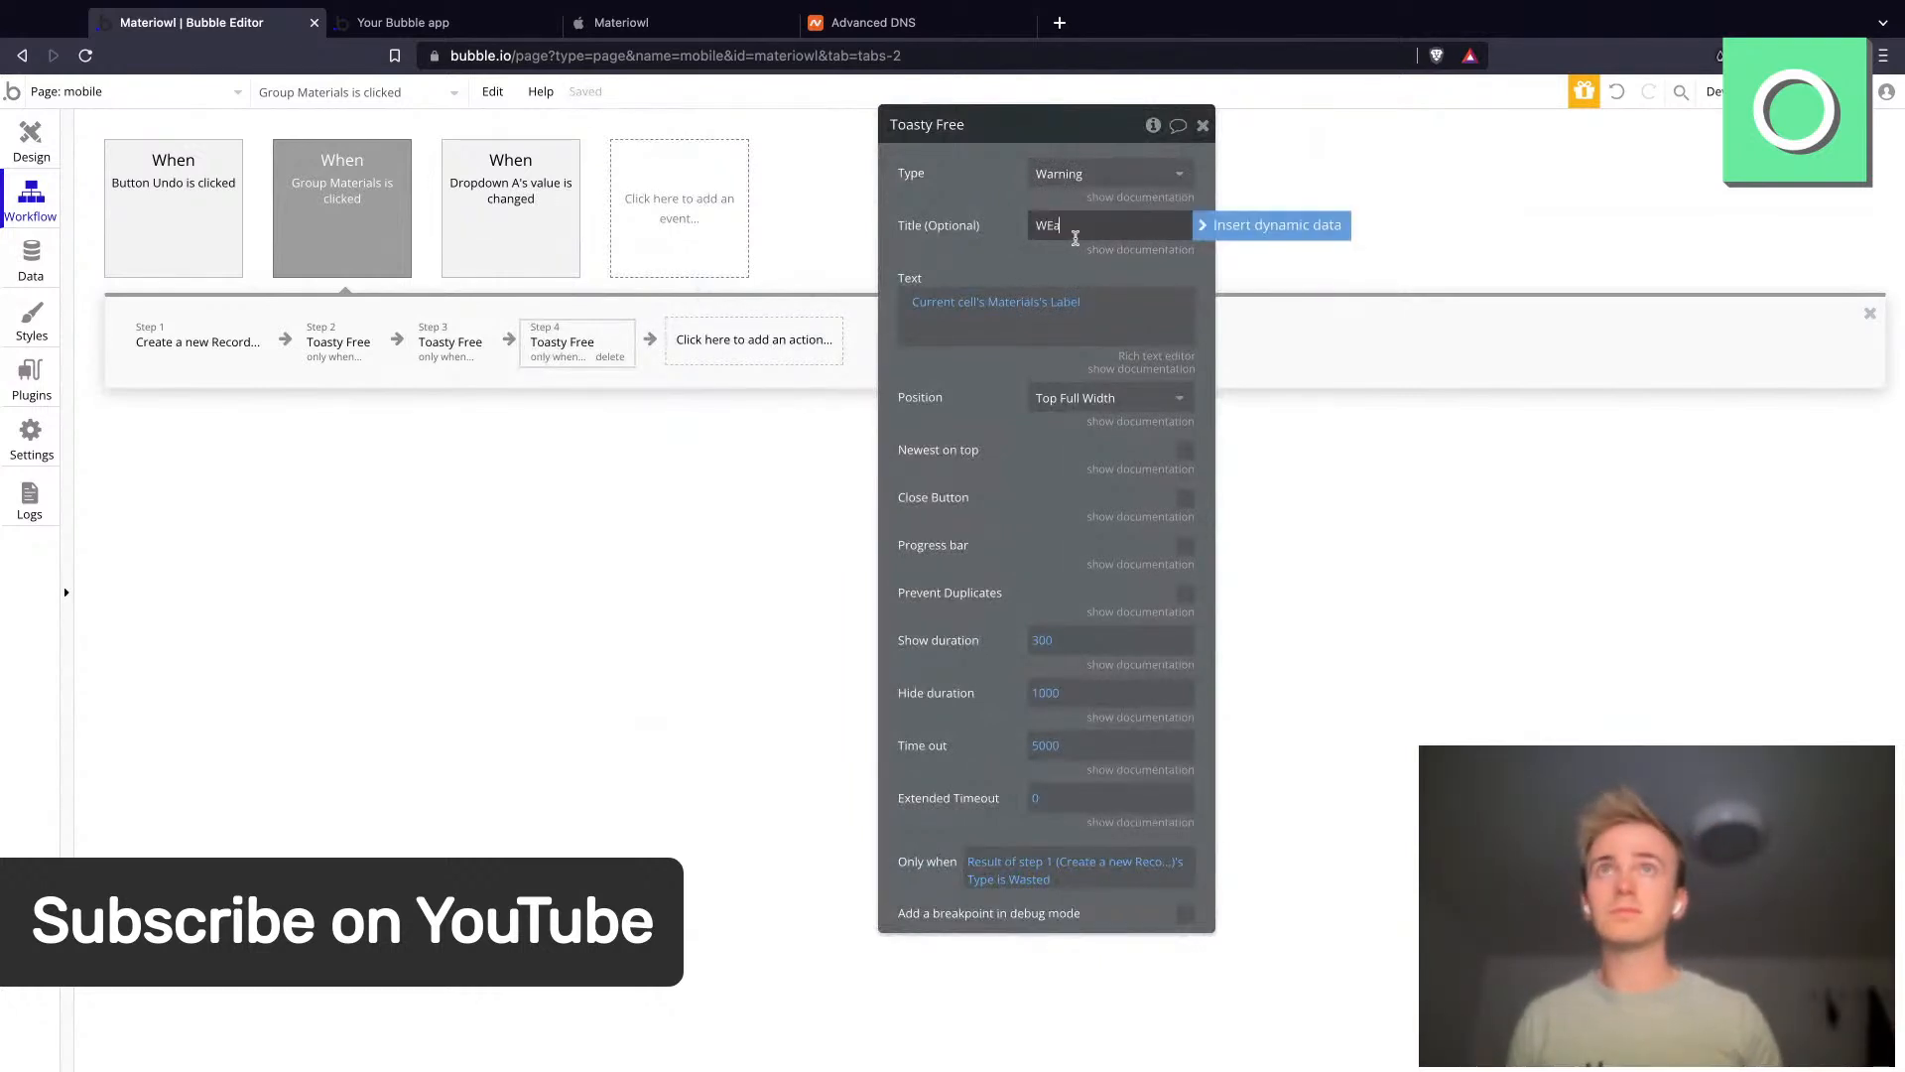
type("sted")
left_click(1136, 318)
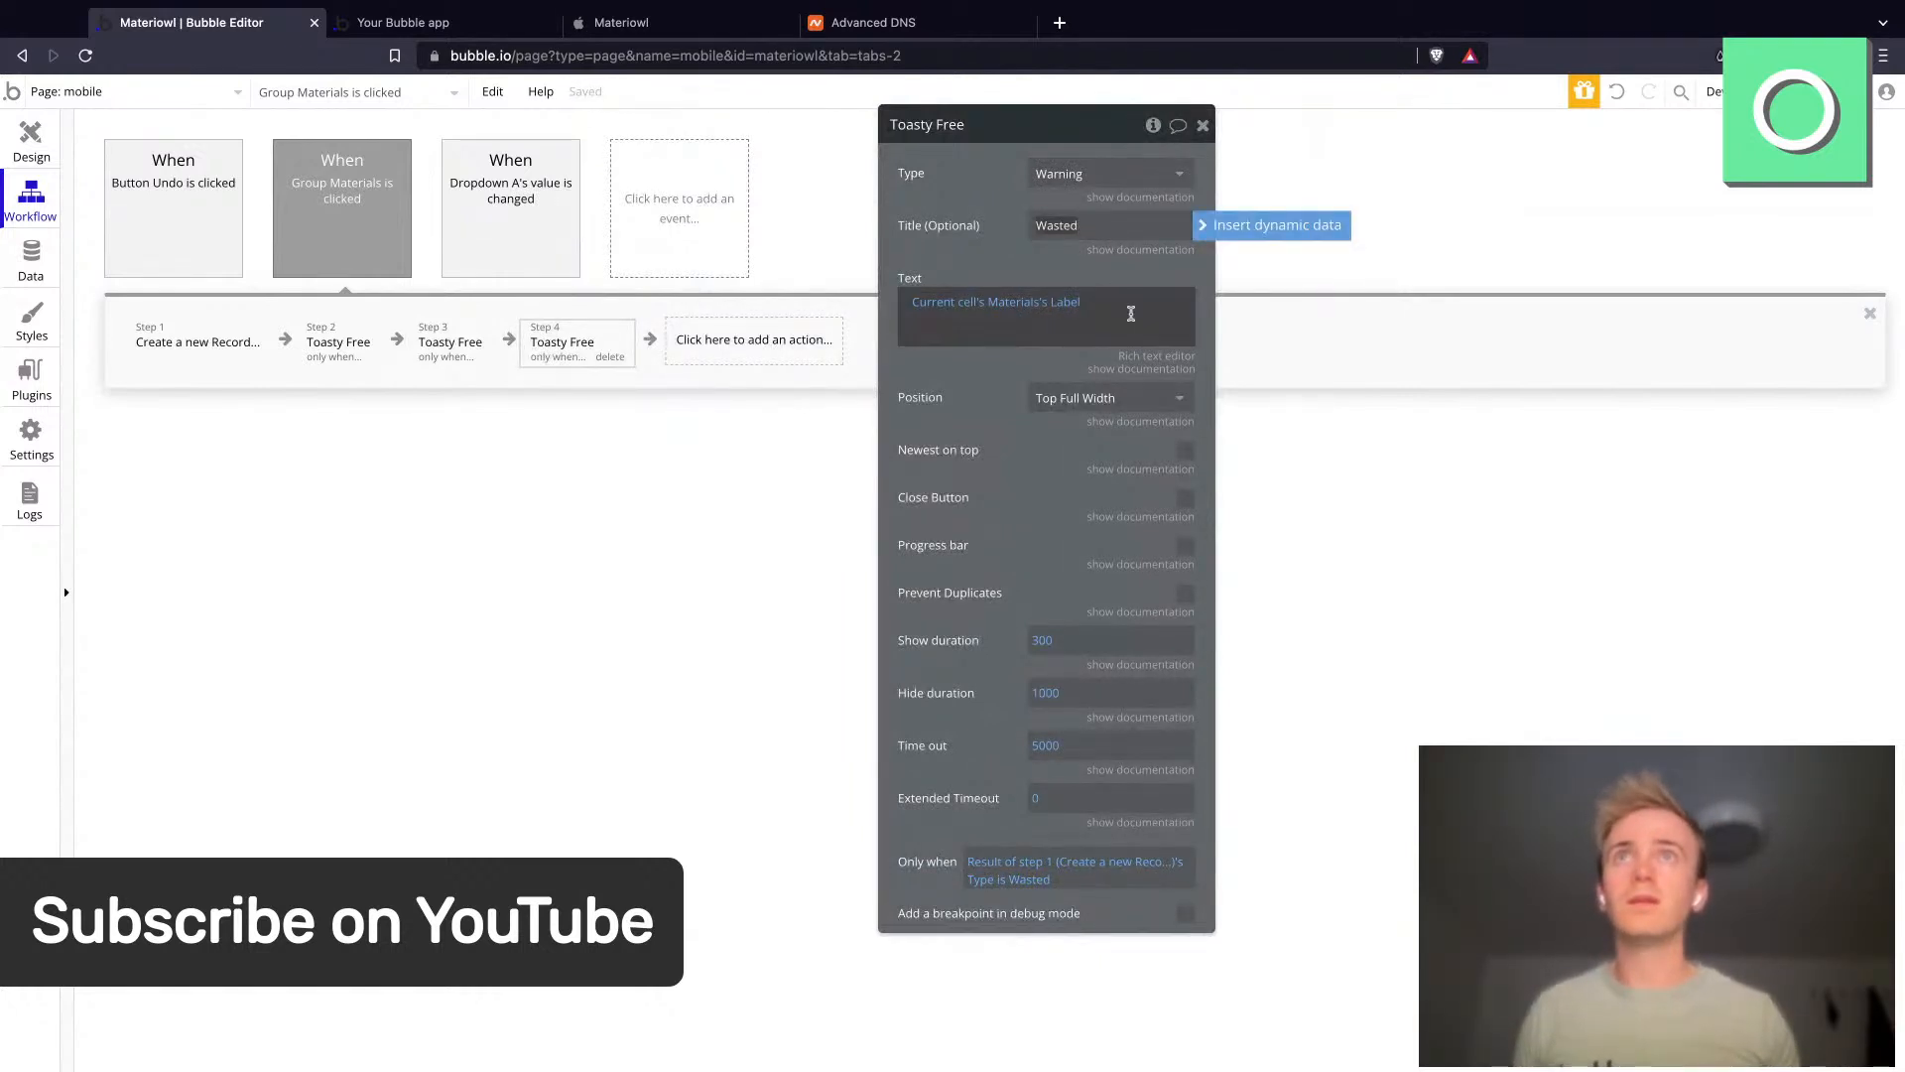
type("-1")
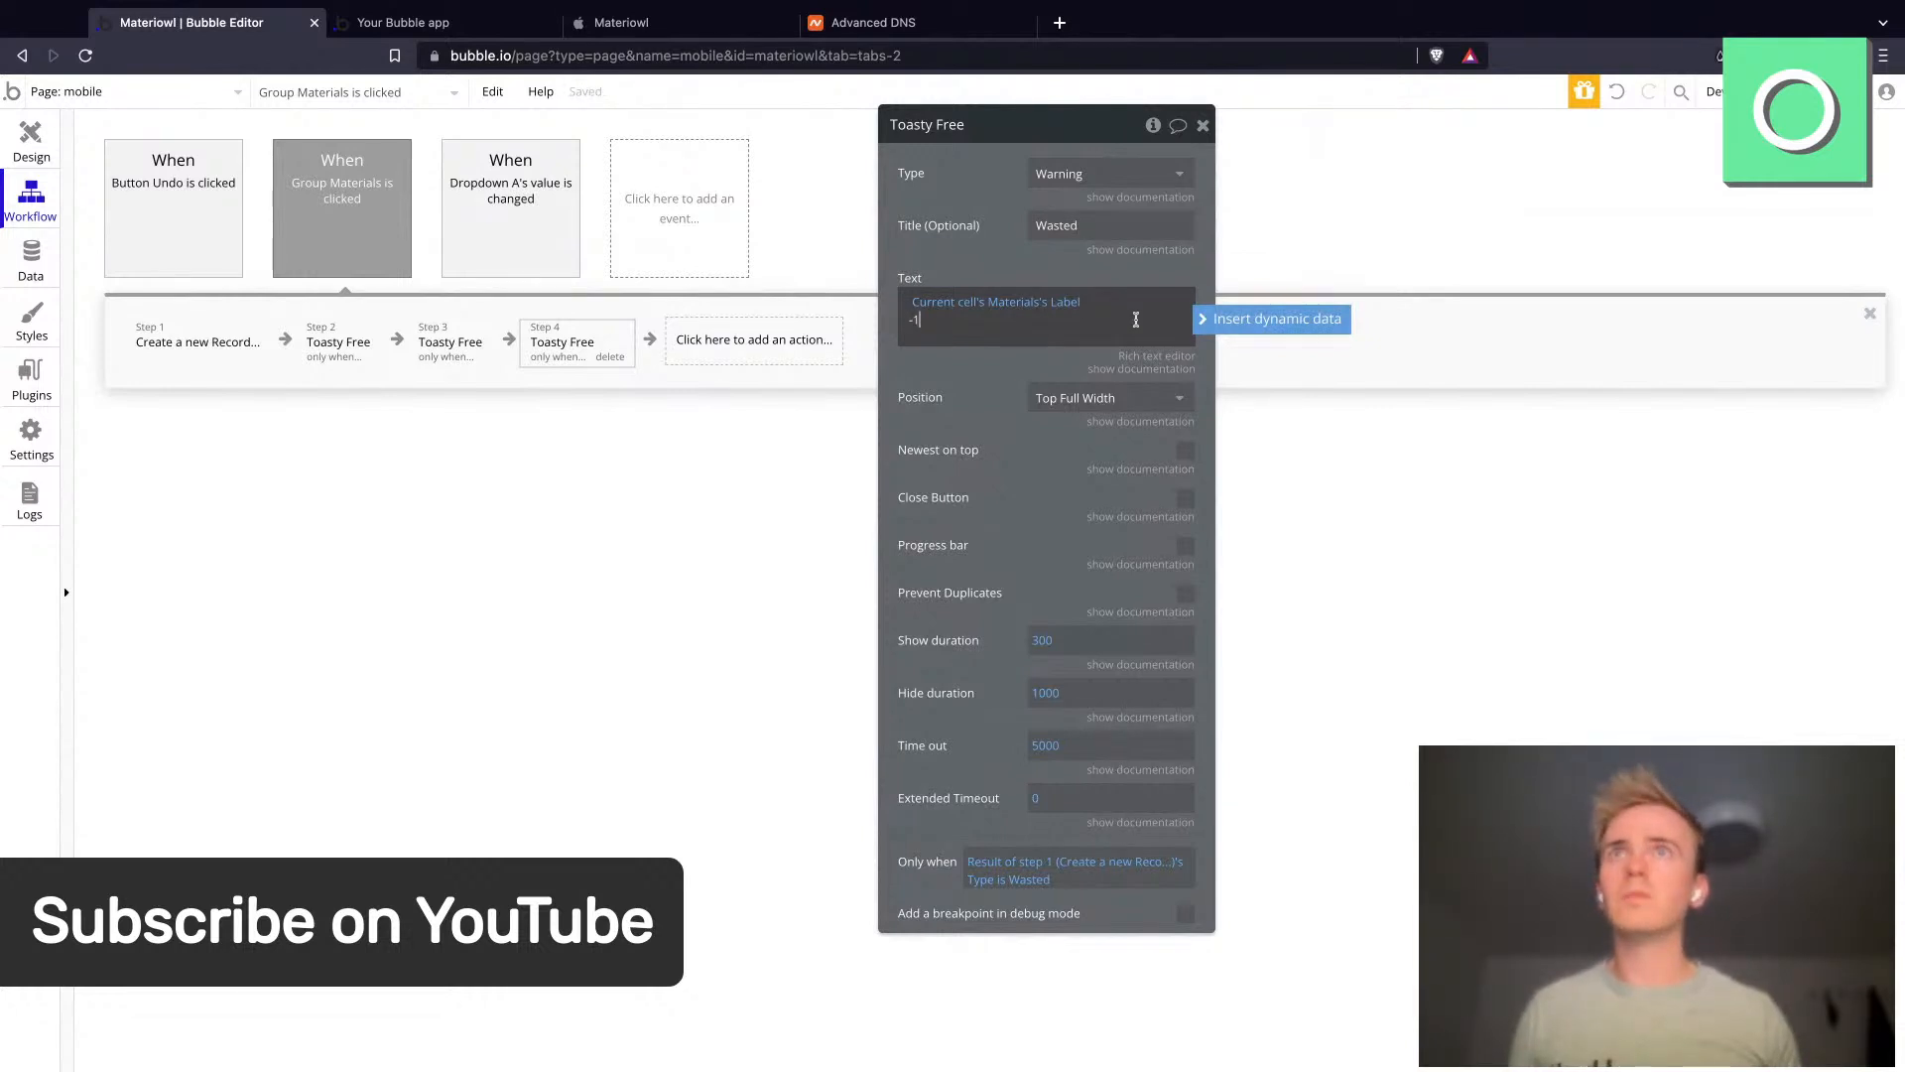
left_click(1022, 372)
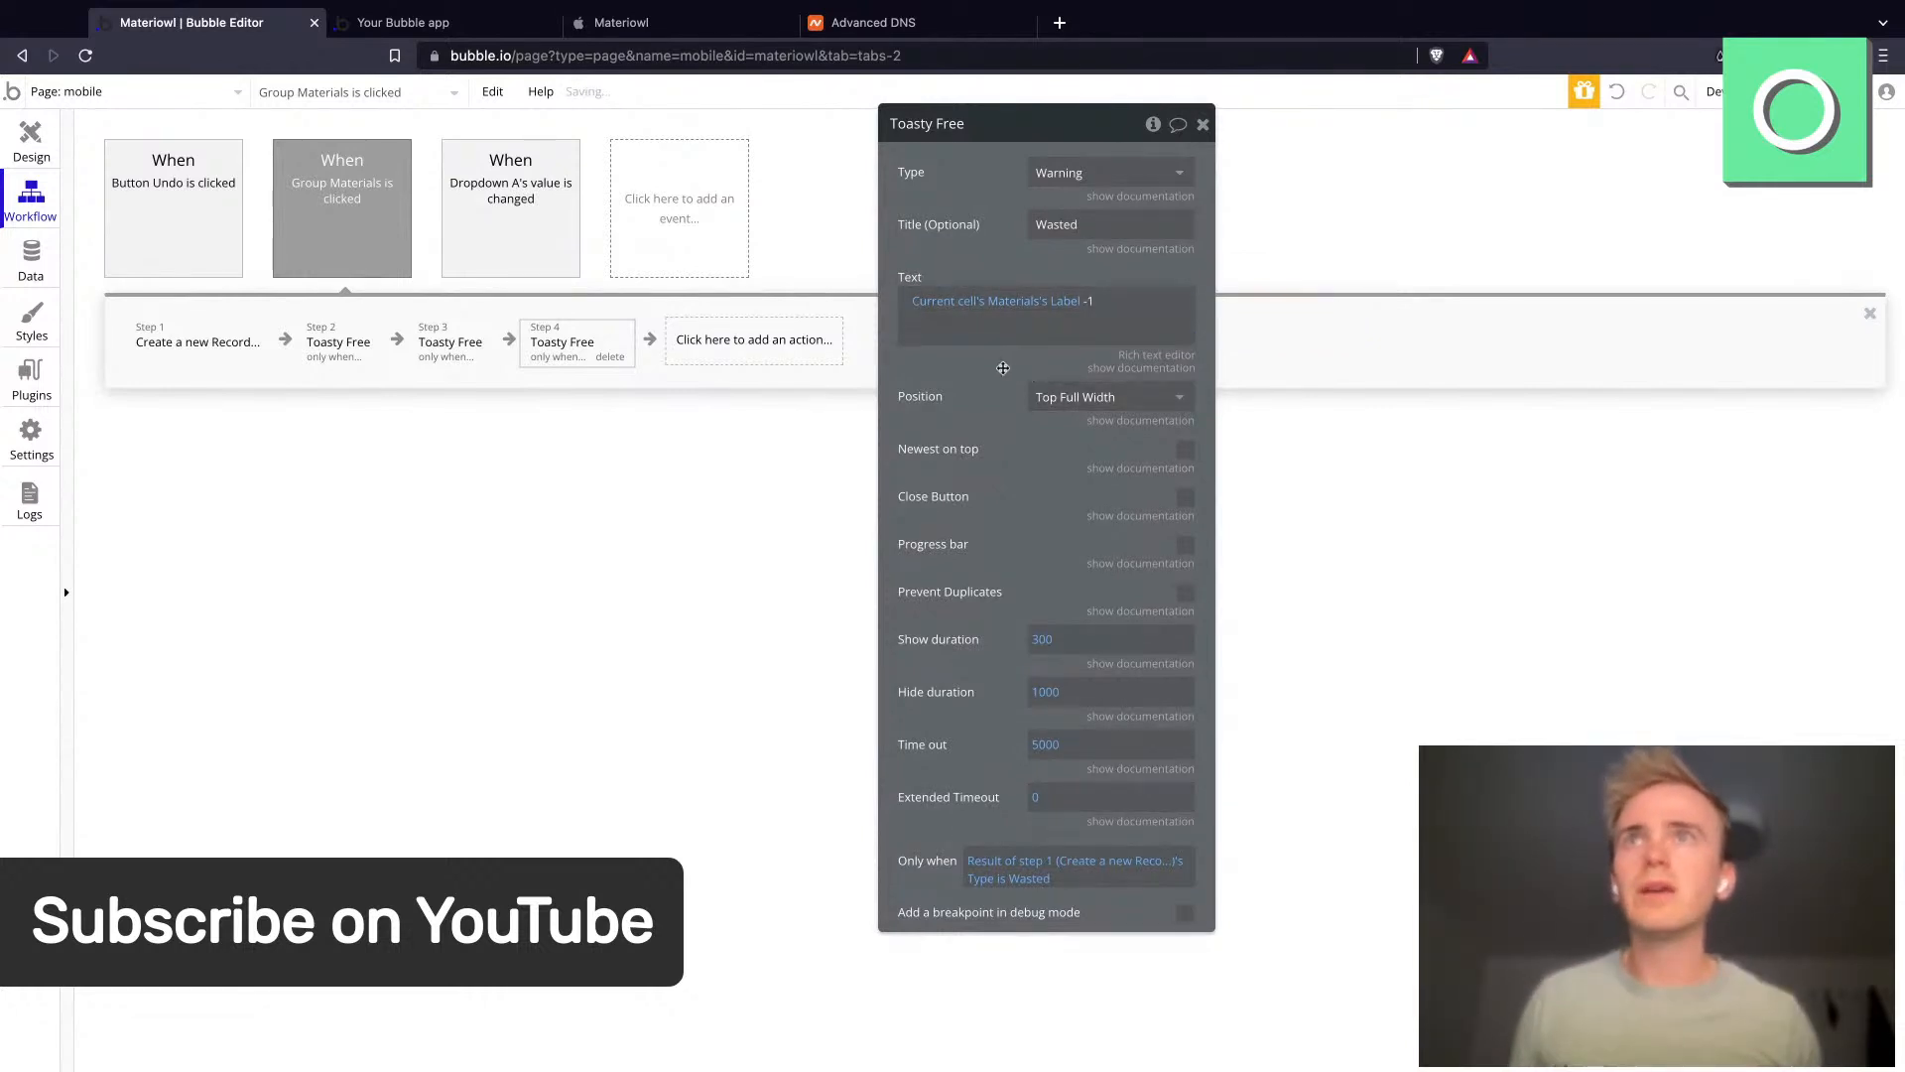
- Enable Close Button and Newest on top for step 4's toast
left_click(1181, 497)
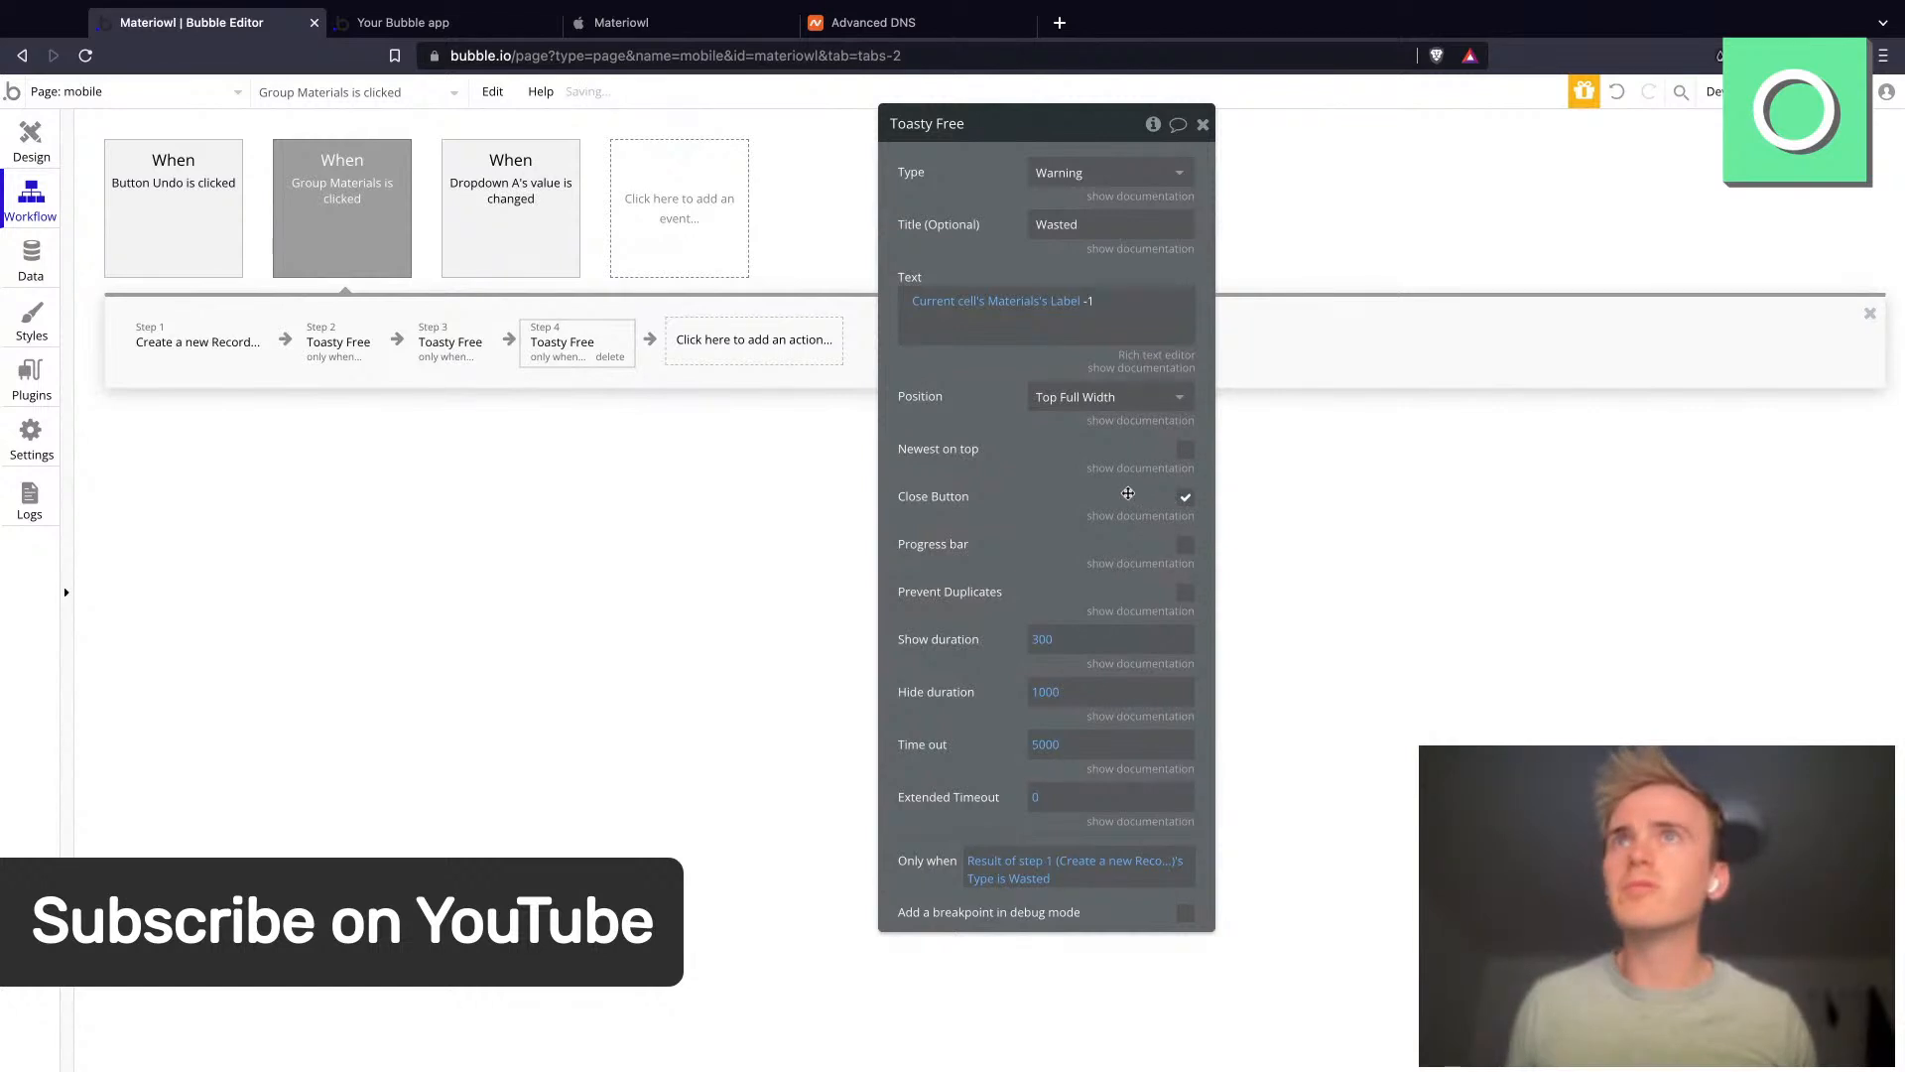
left_click(1186, 449)
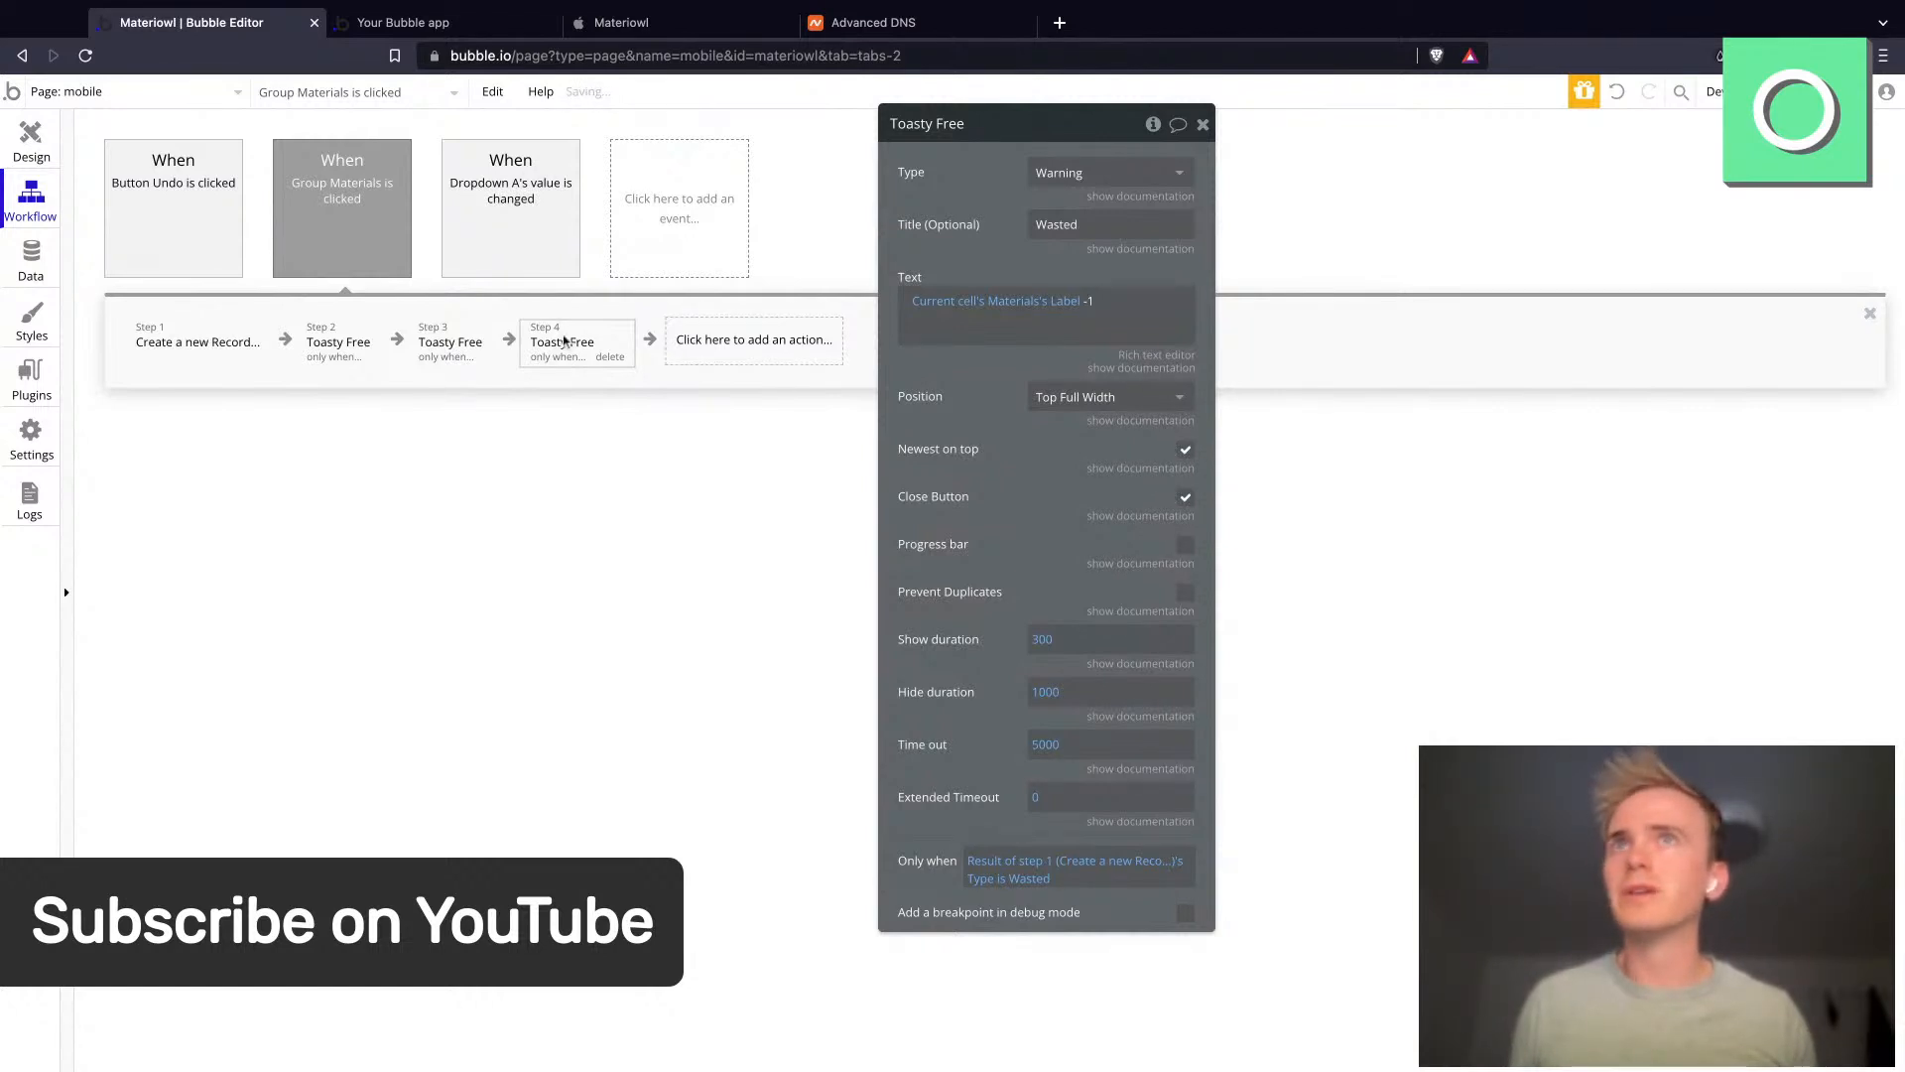
- Enable Newest on top for step 3's toast
left_click(465, 340)
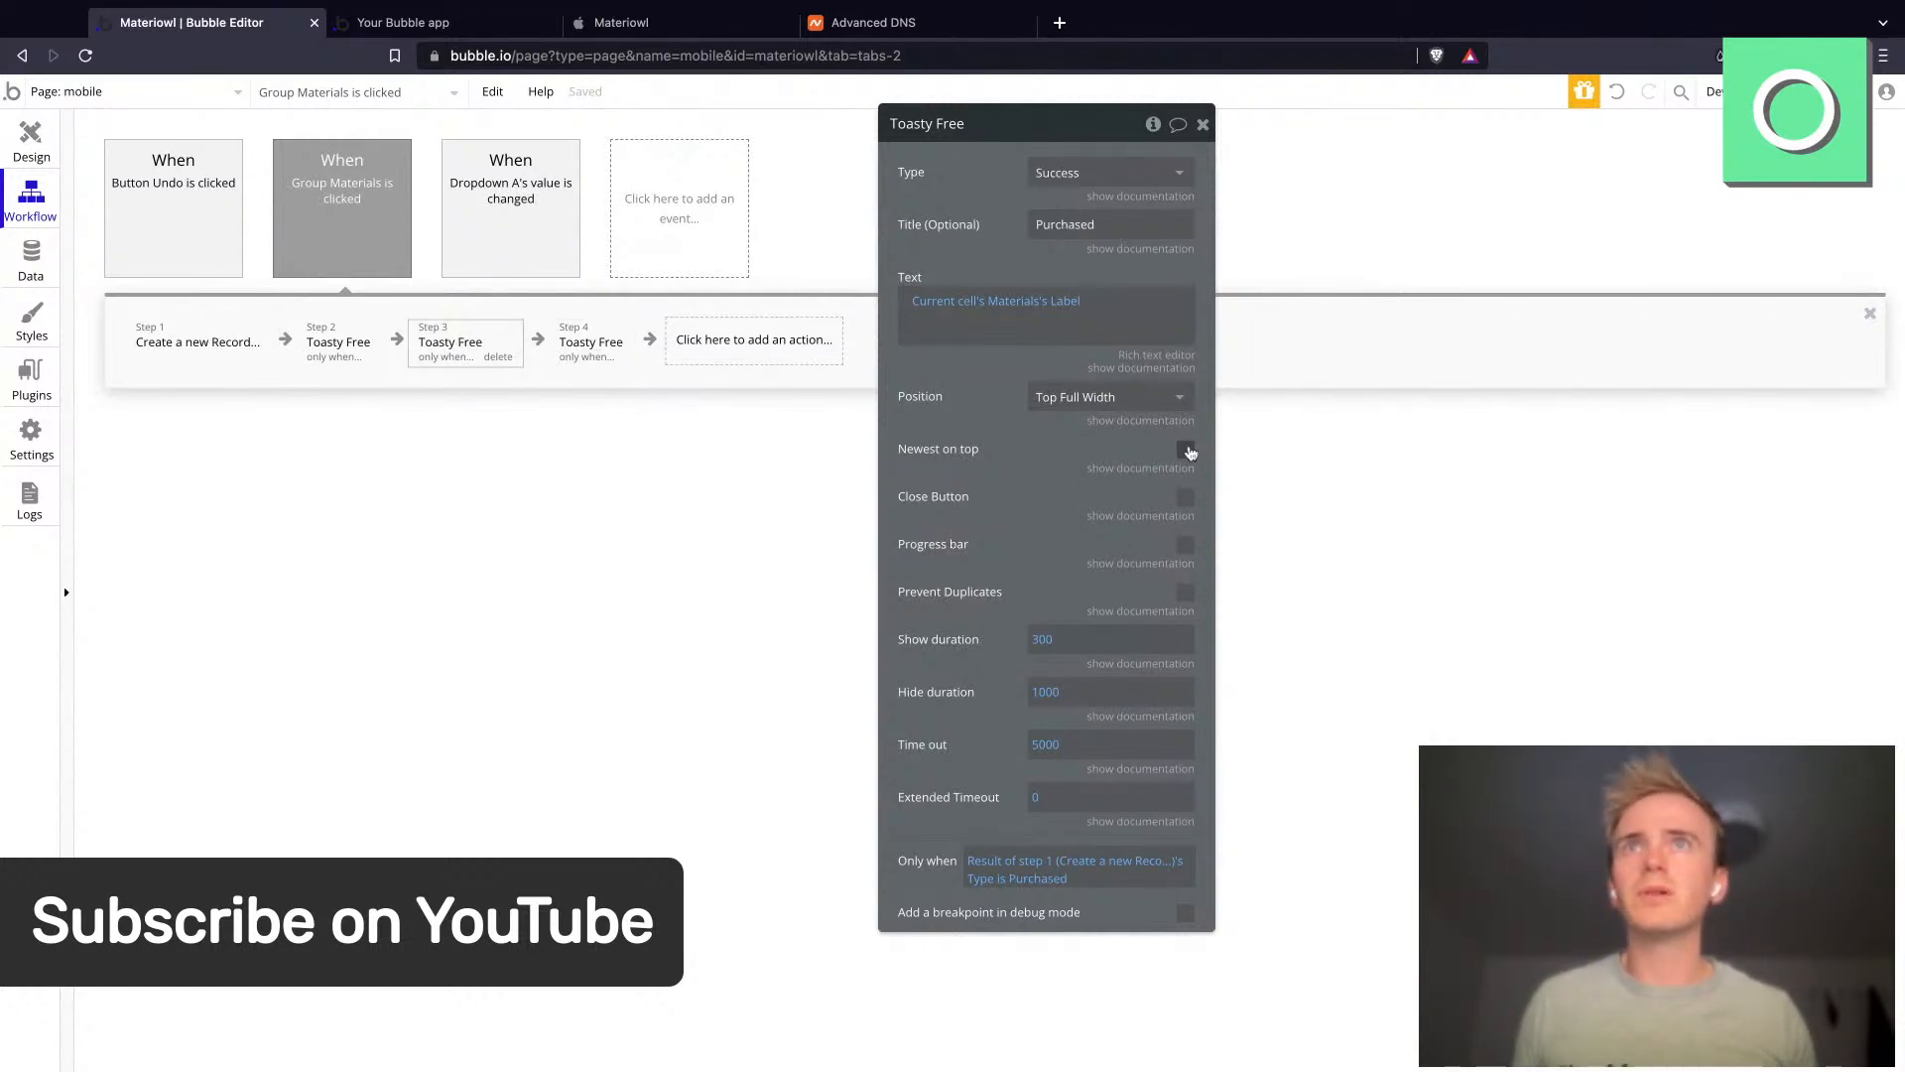
left_click(1187, 452)
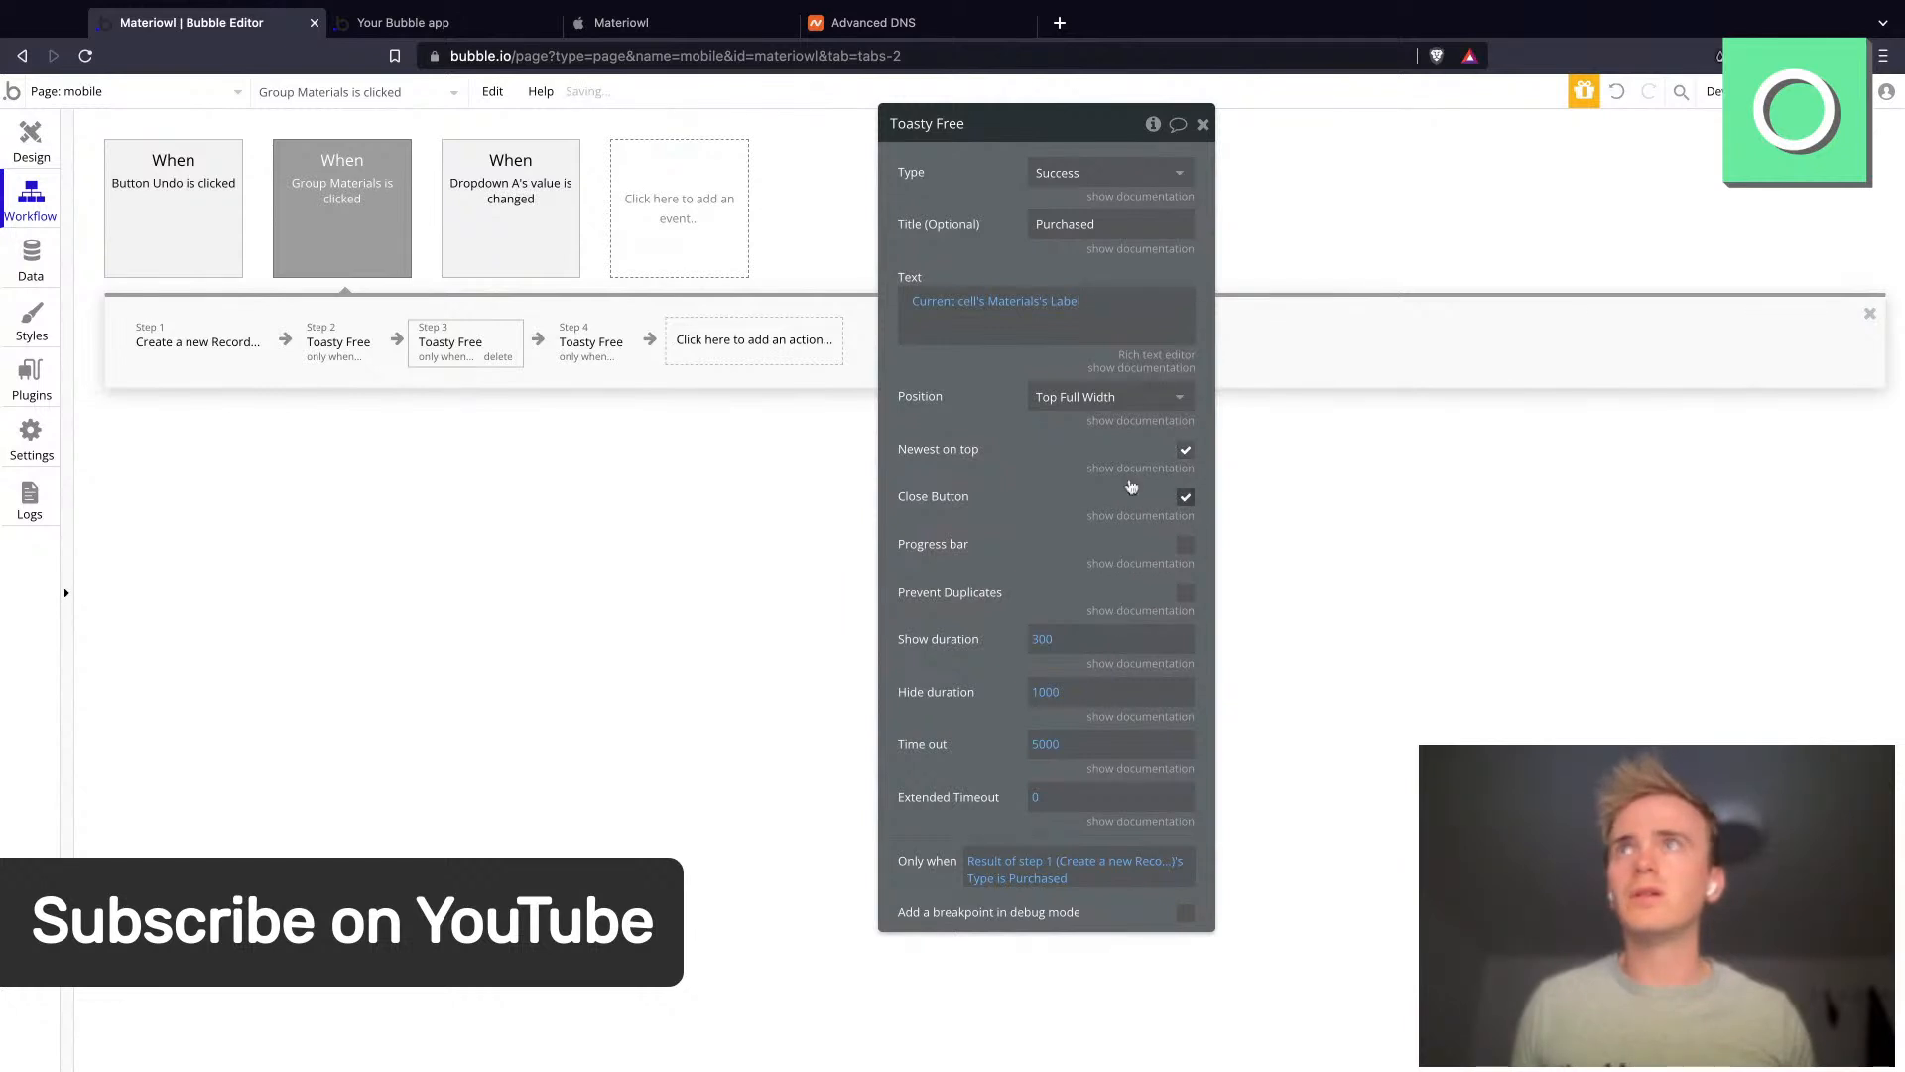
- Enable Newest on top and Close Button for step 2's toast
left_click(360, 347)
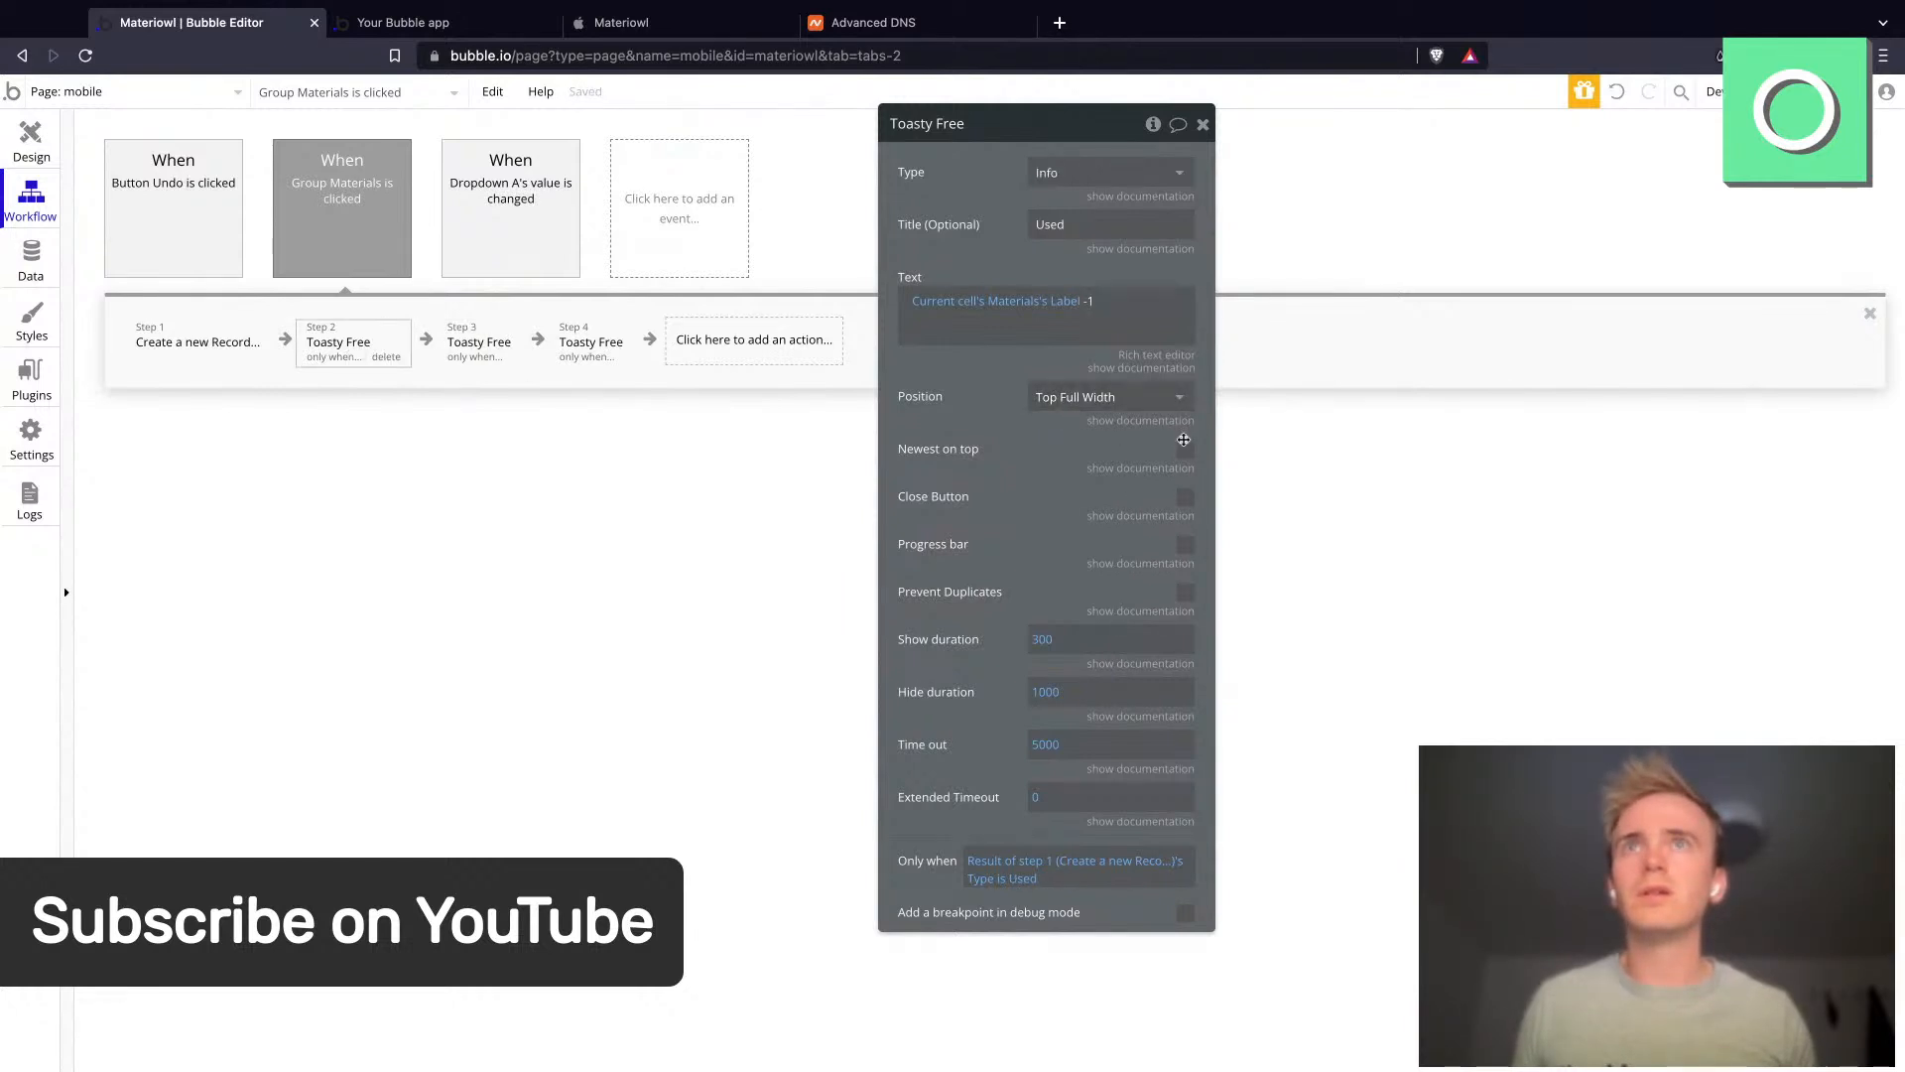
left_click(1184, 448)
left_click(1185, 496)
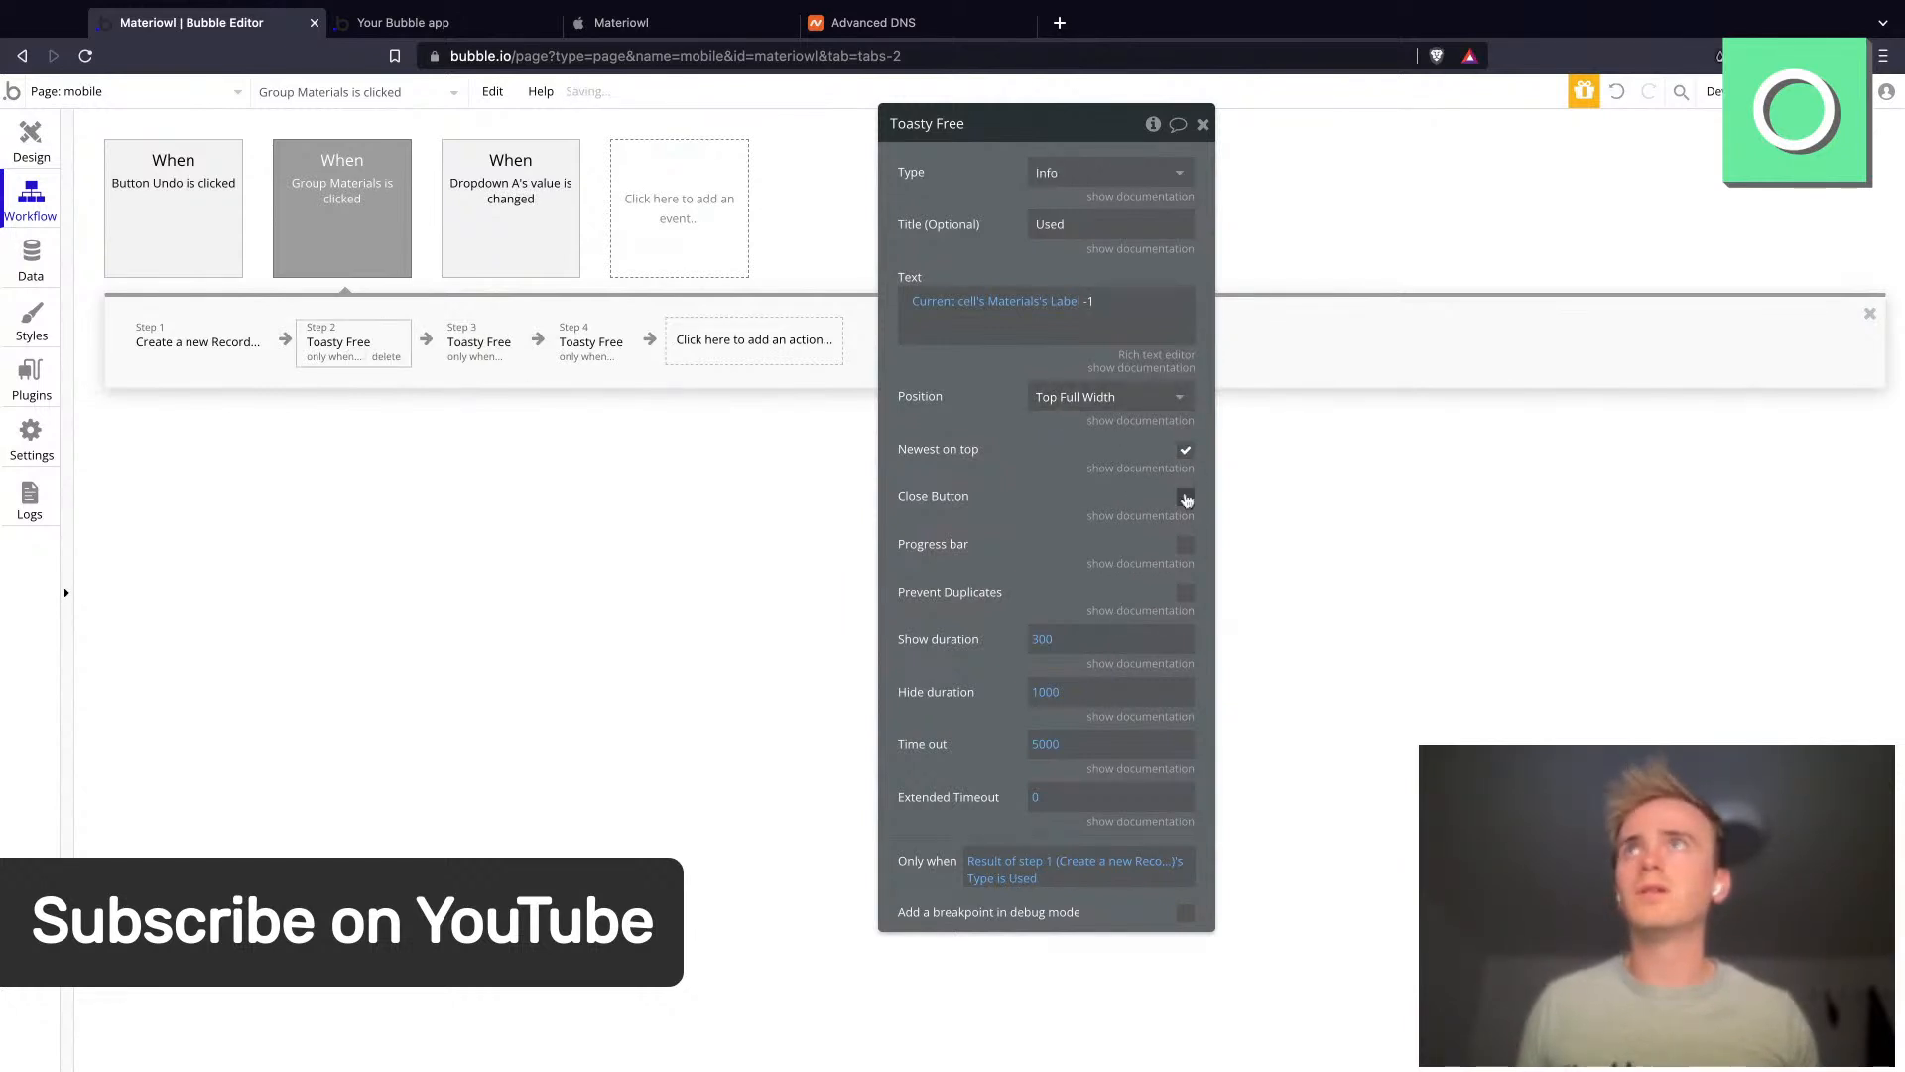
- In the preview tab, choose Wasted in the dropdown and tap Card envelopes and A5 backboard envelopes
left_click(432, 24)
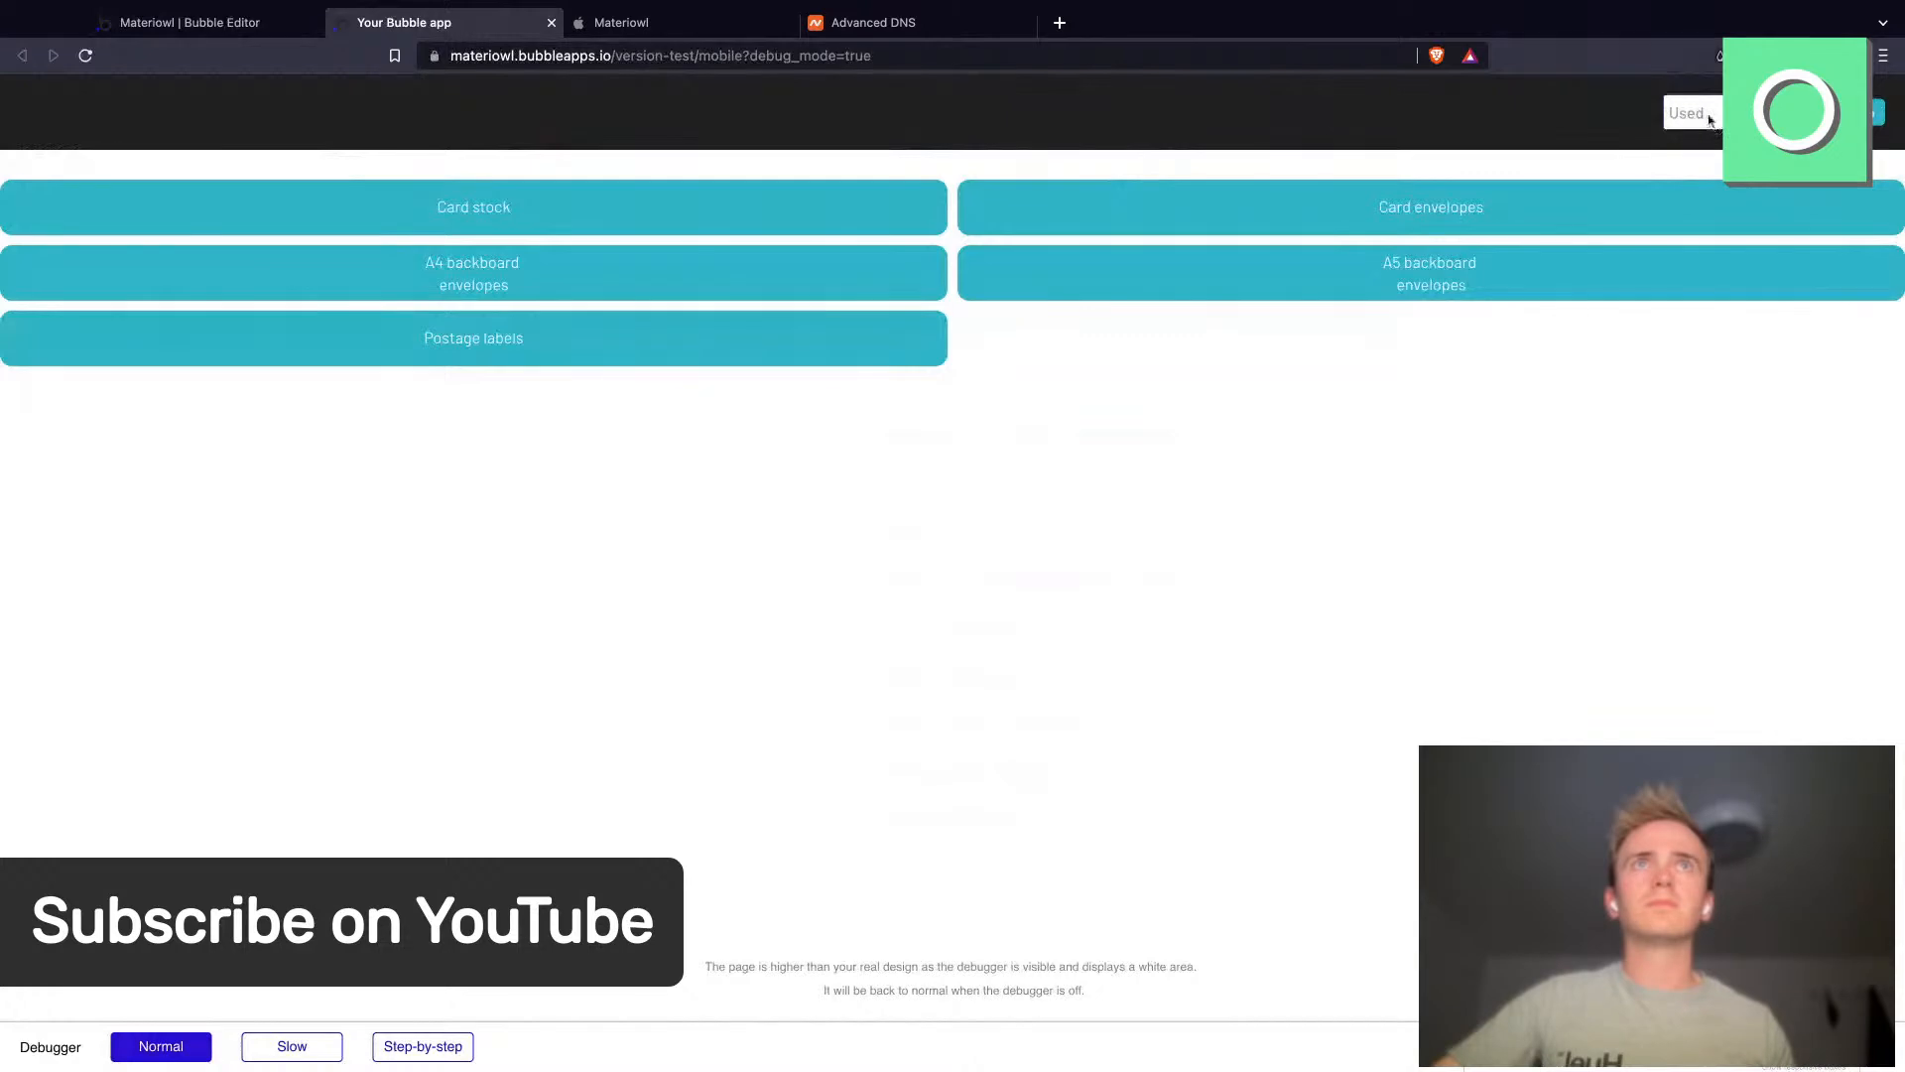
left_click(1718, 152)
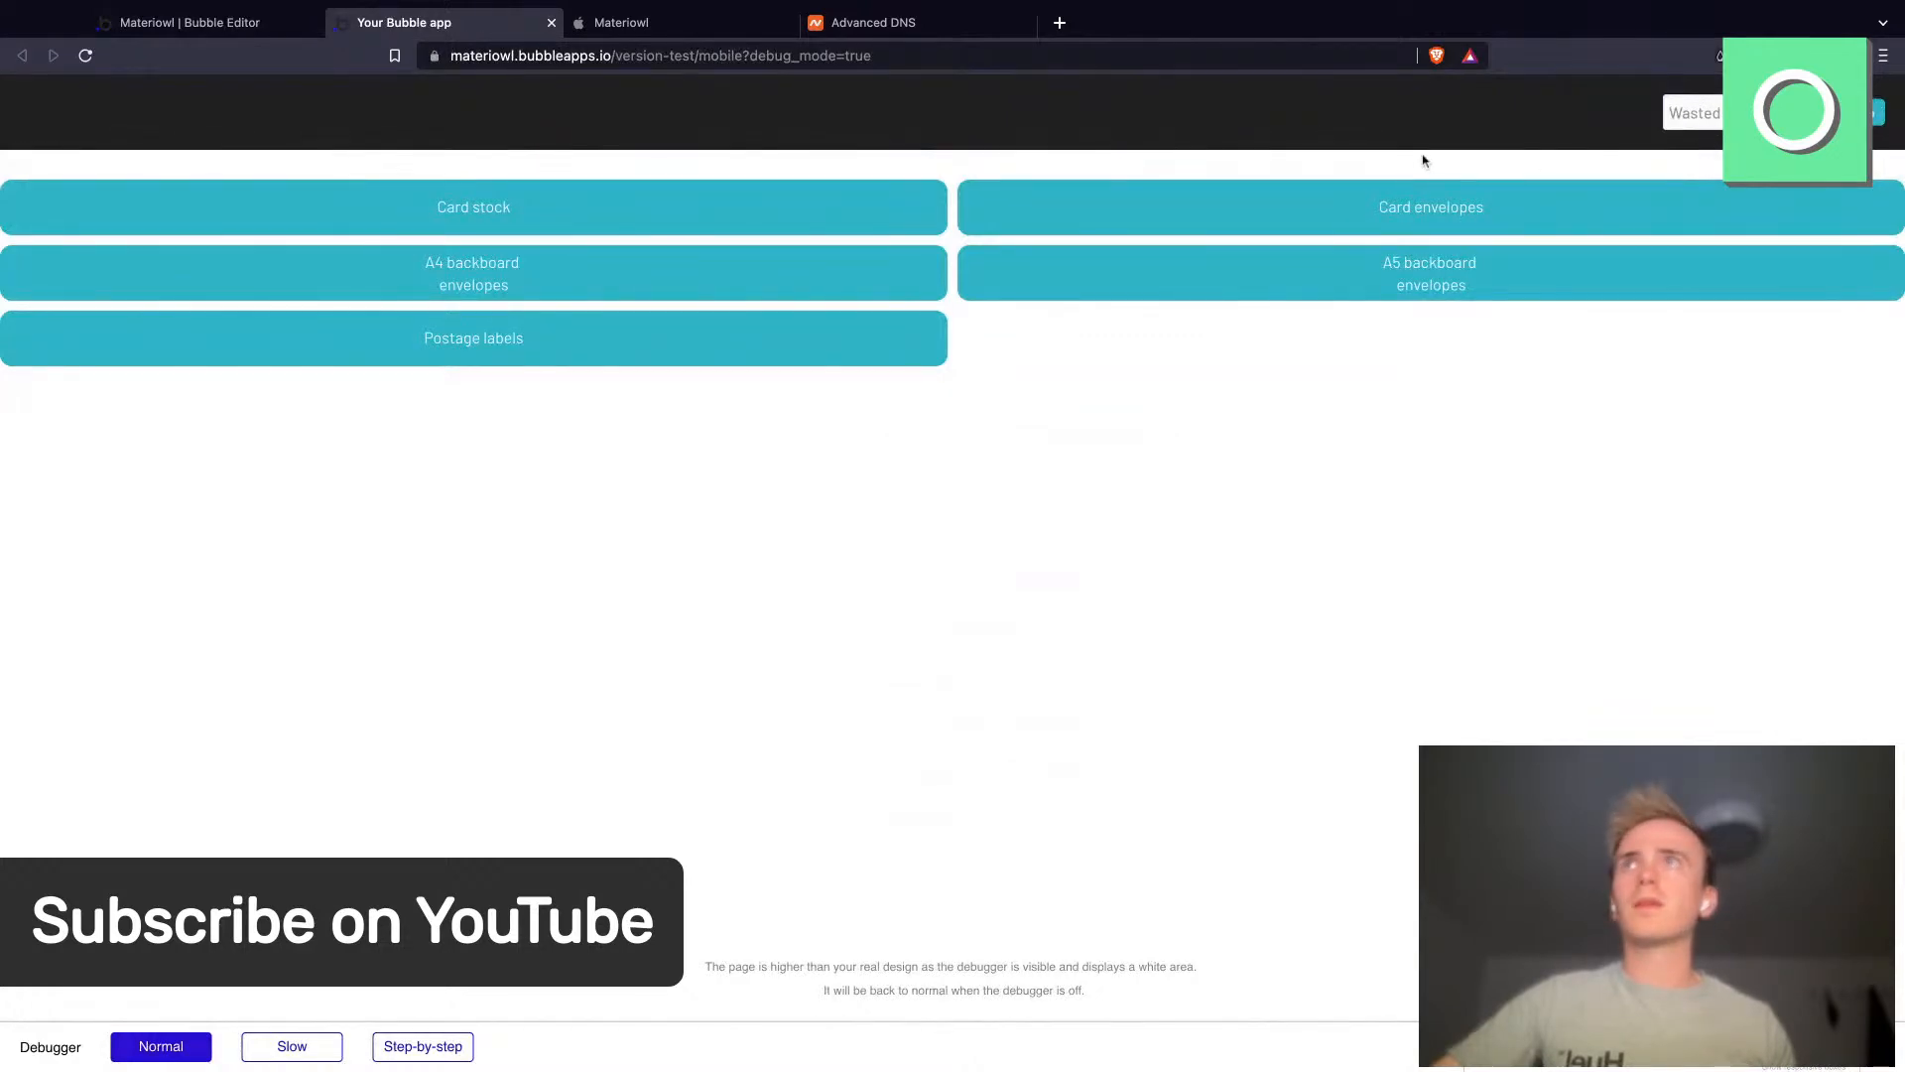
left_click(1401, 227)
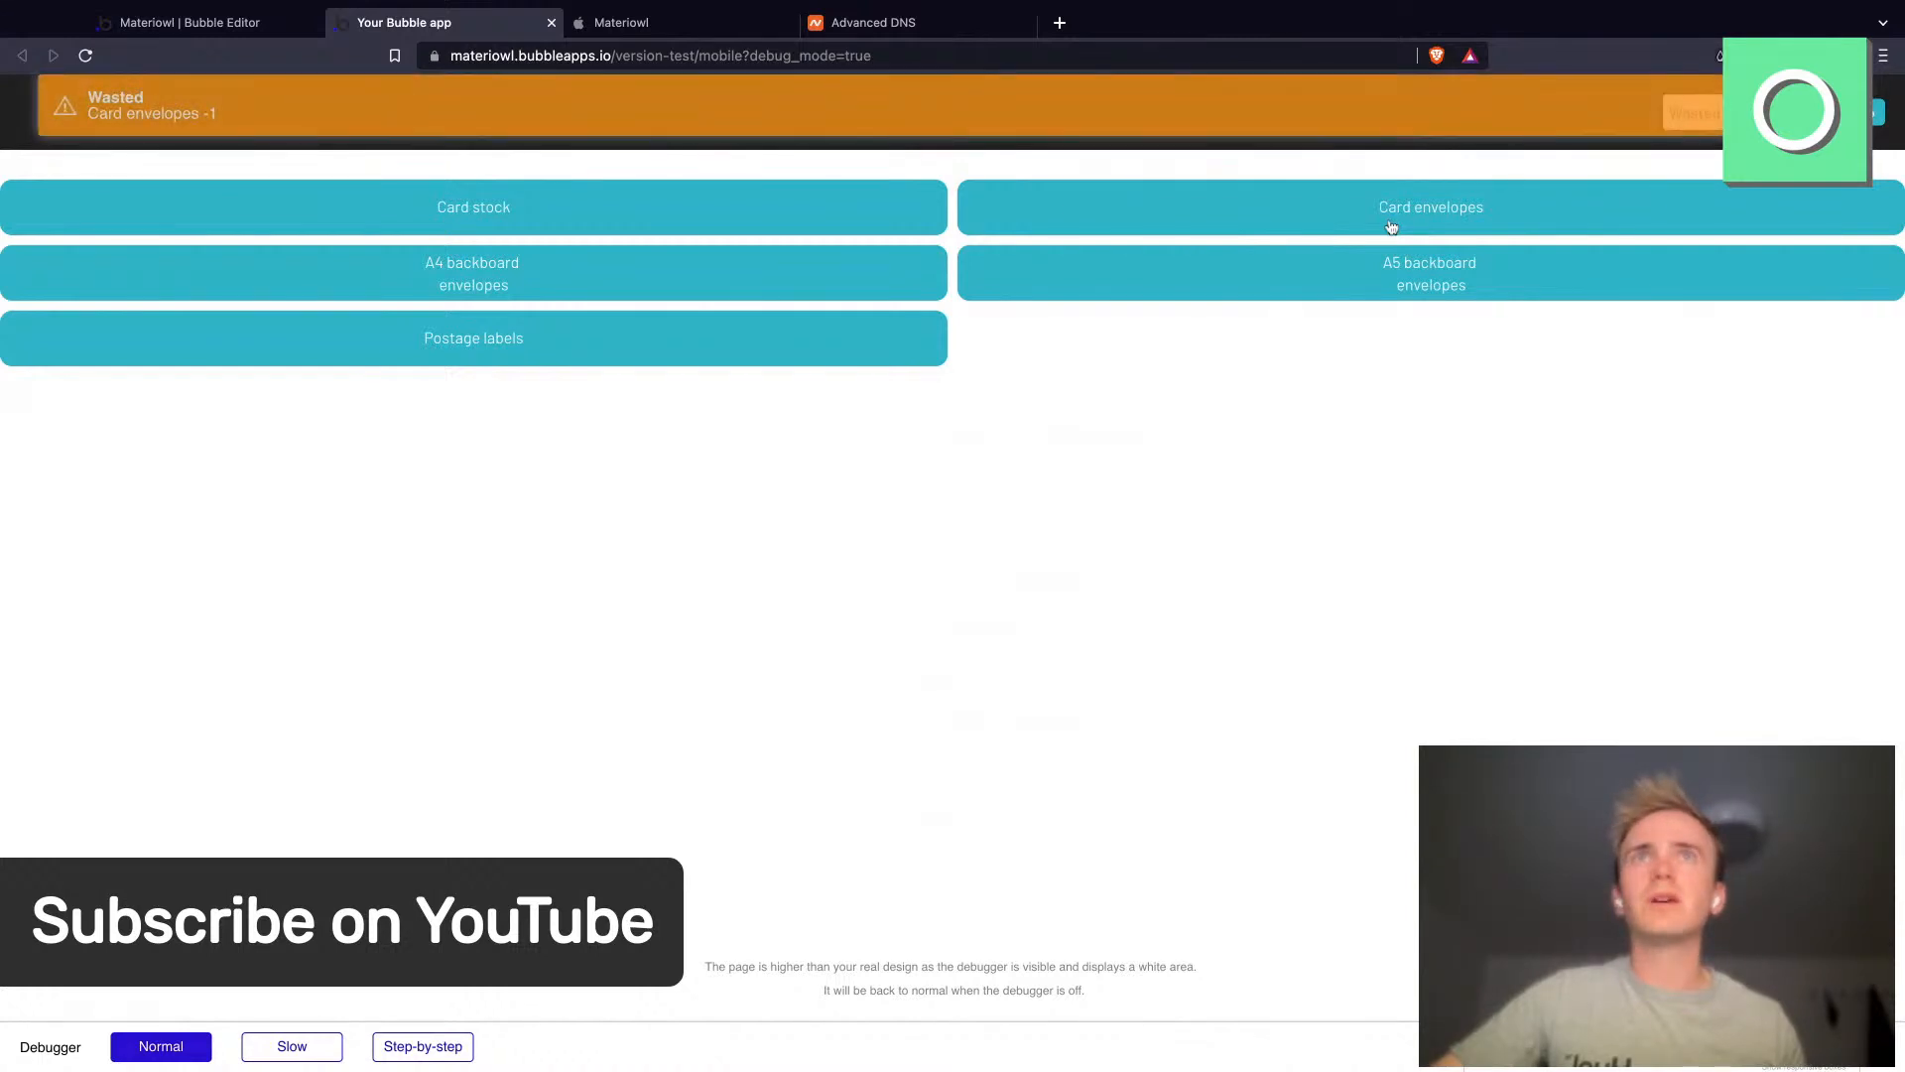
left_click(1351, 271)
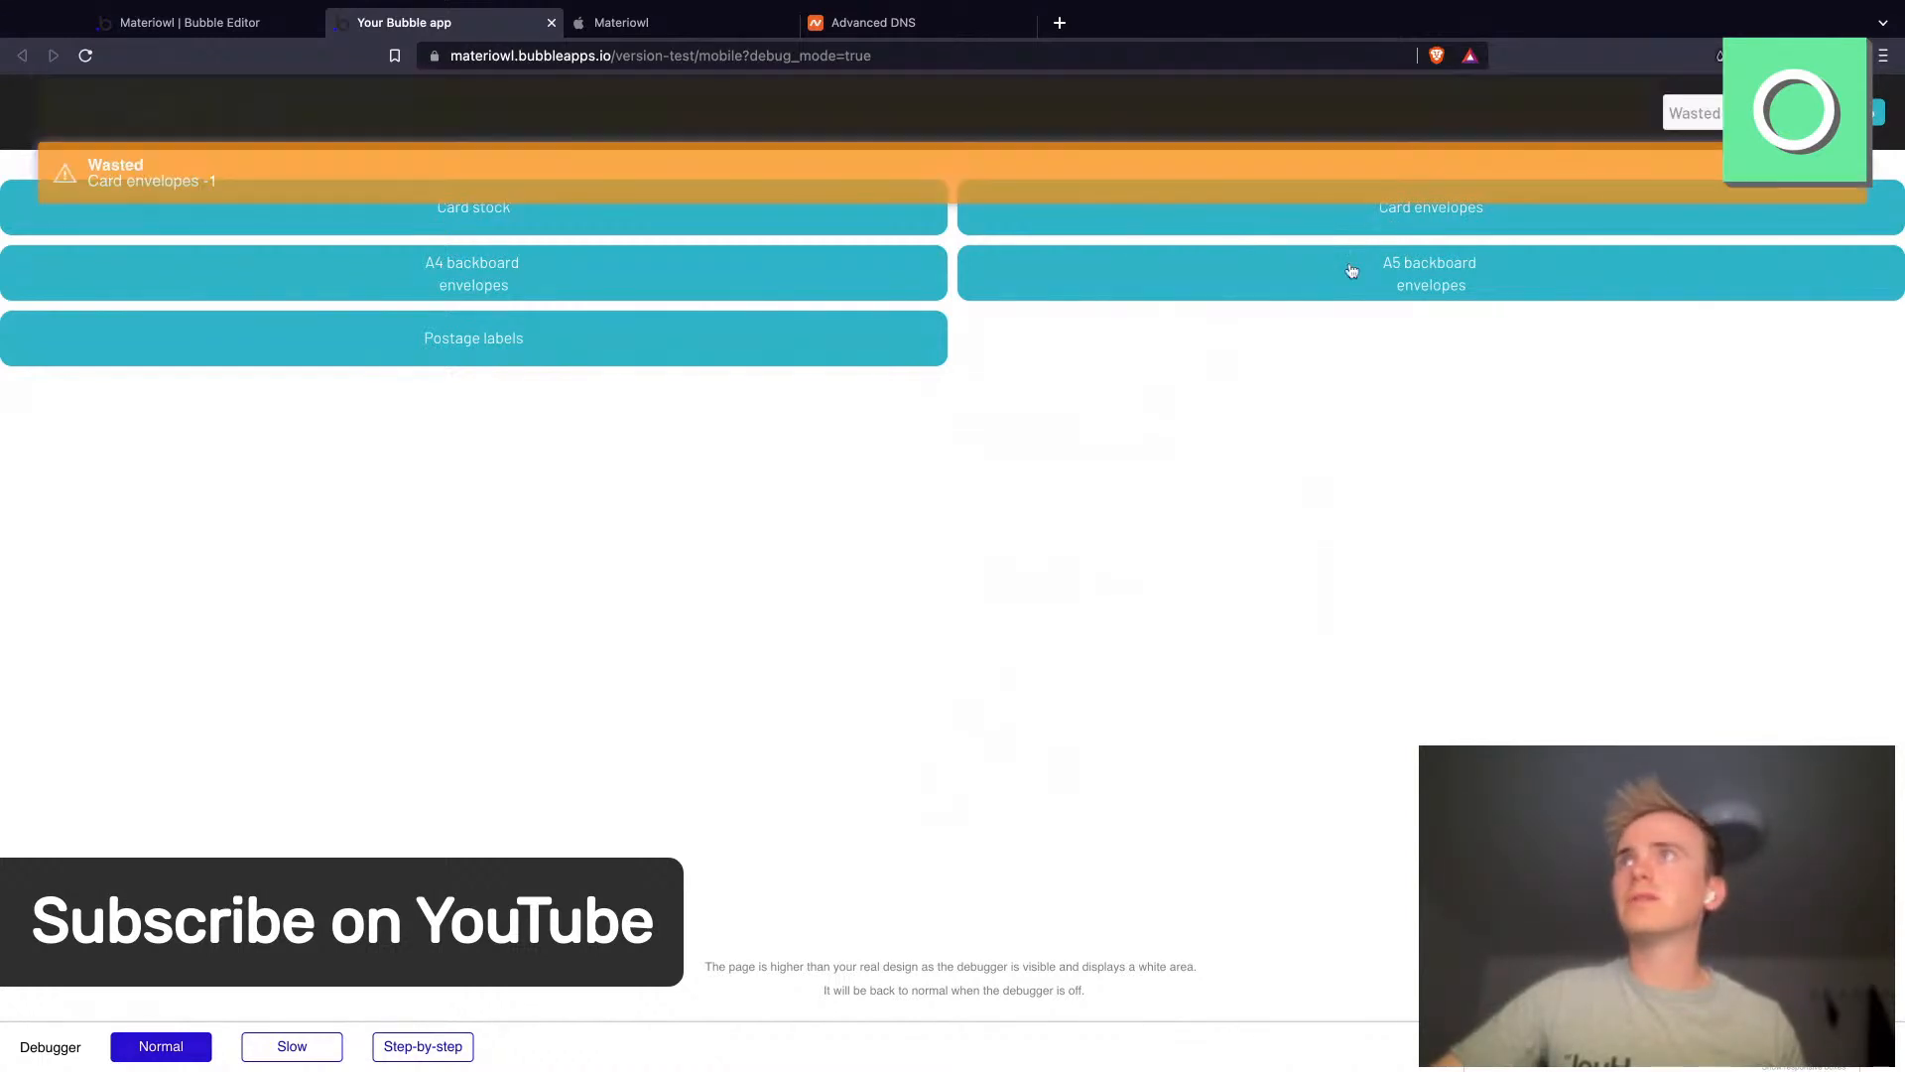
- Switch the dropdown to Used and tap Card stock and A4 backboard envelopes to test the toasts
left_click(800, 268)
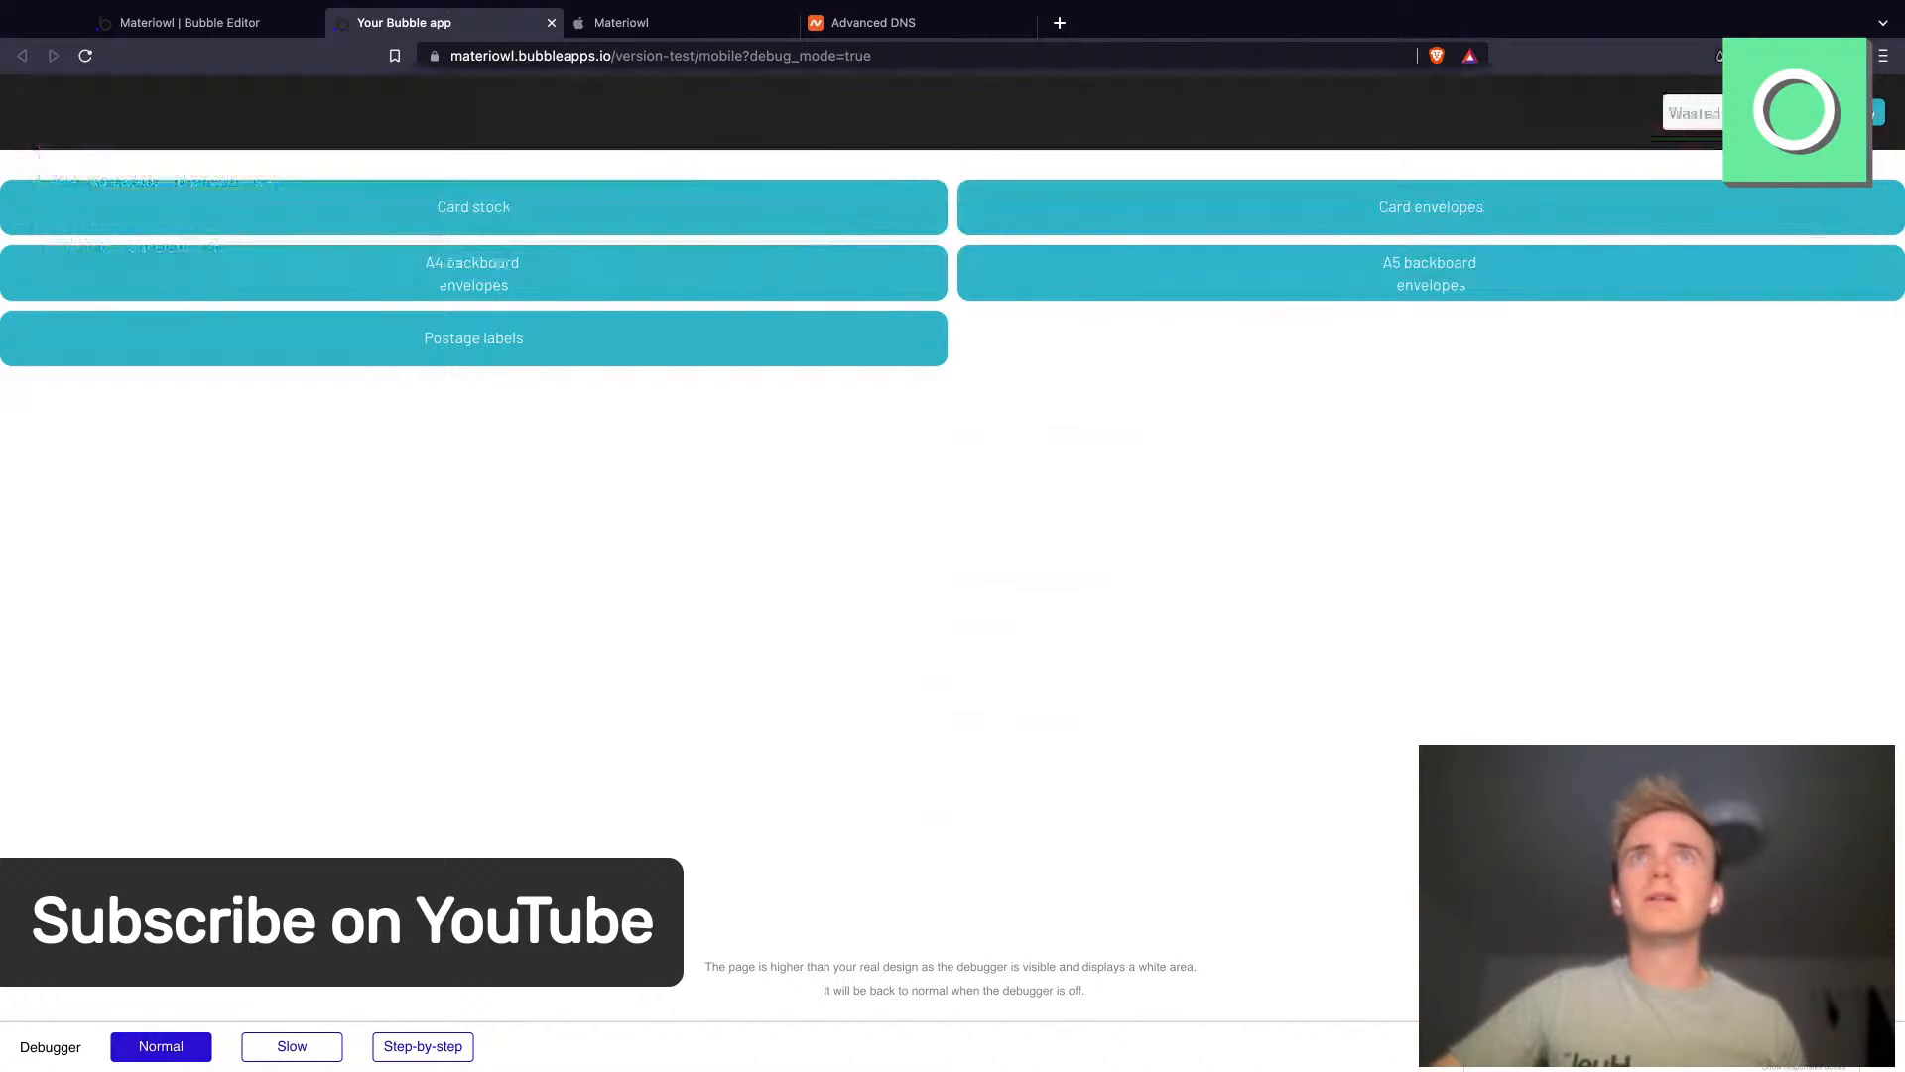
left_click(774, 227)
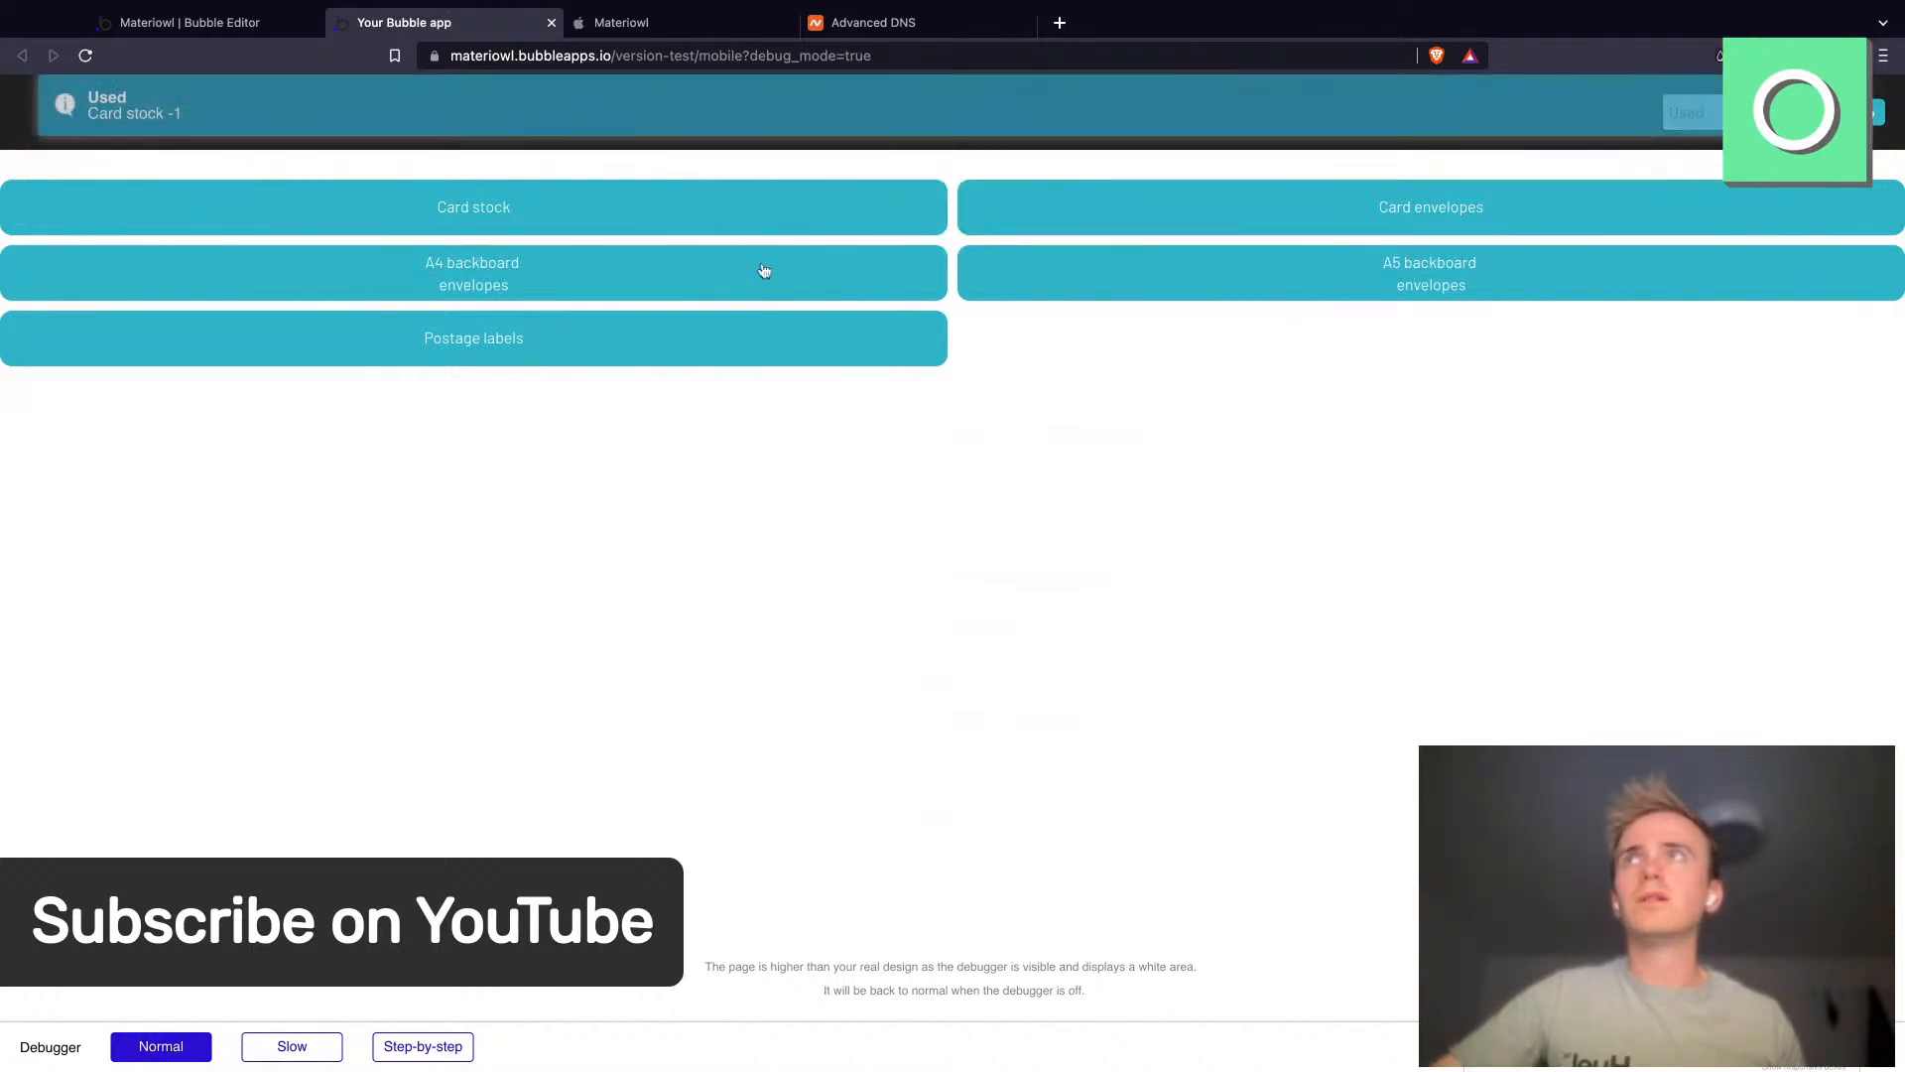
left_click(767, 275)
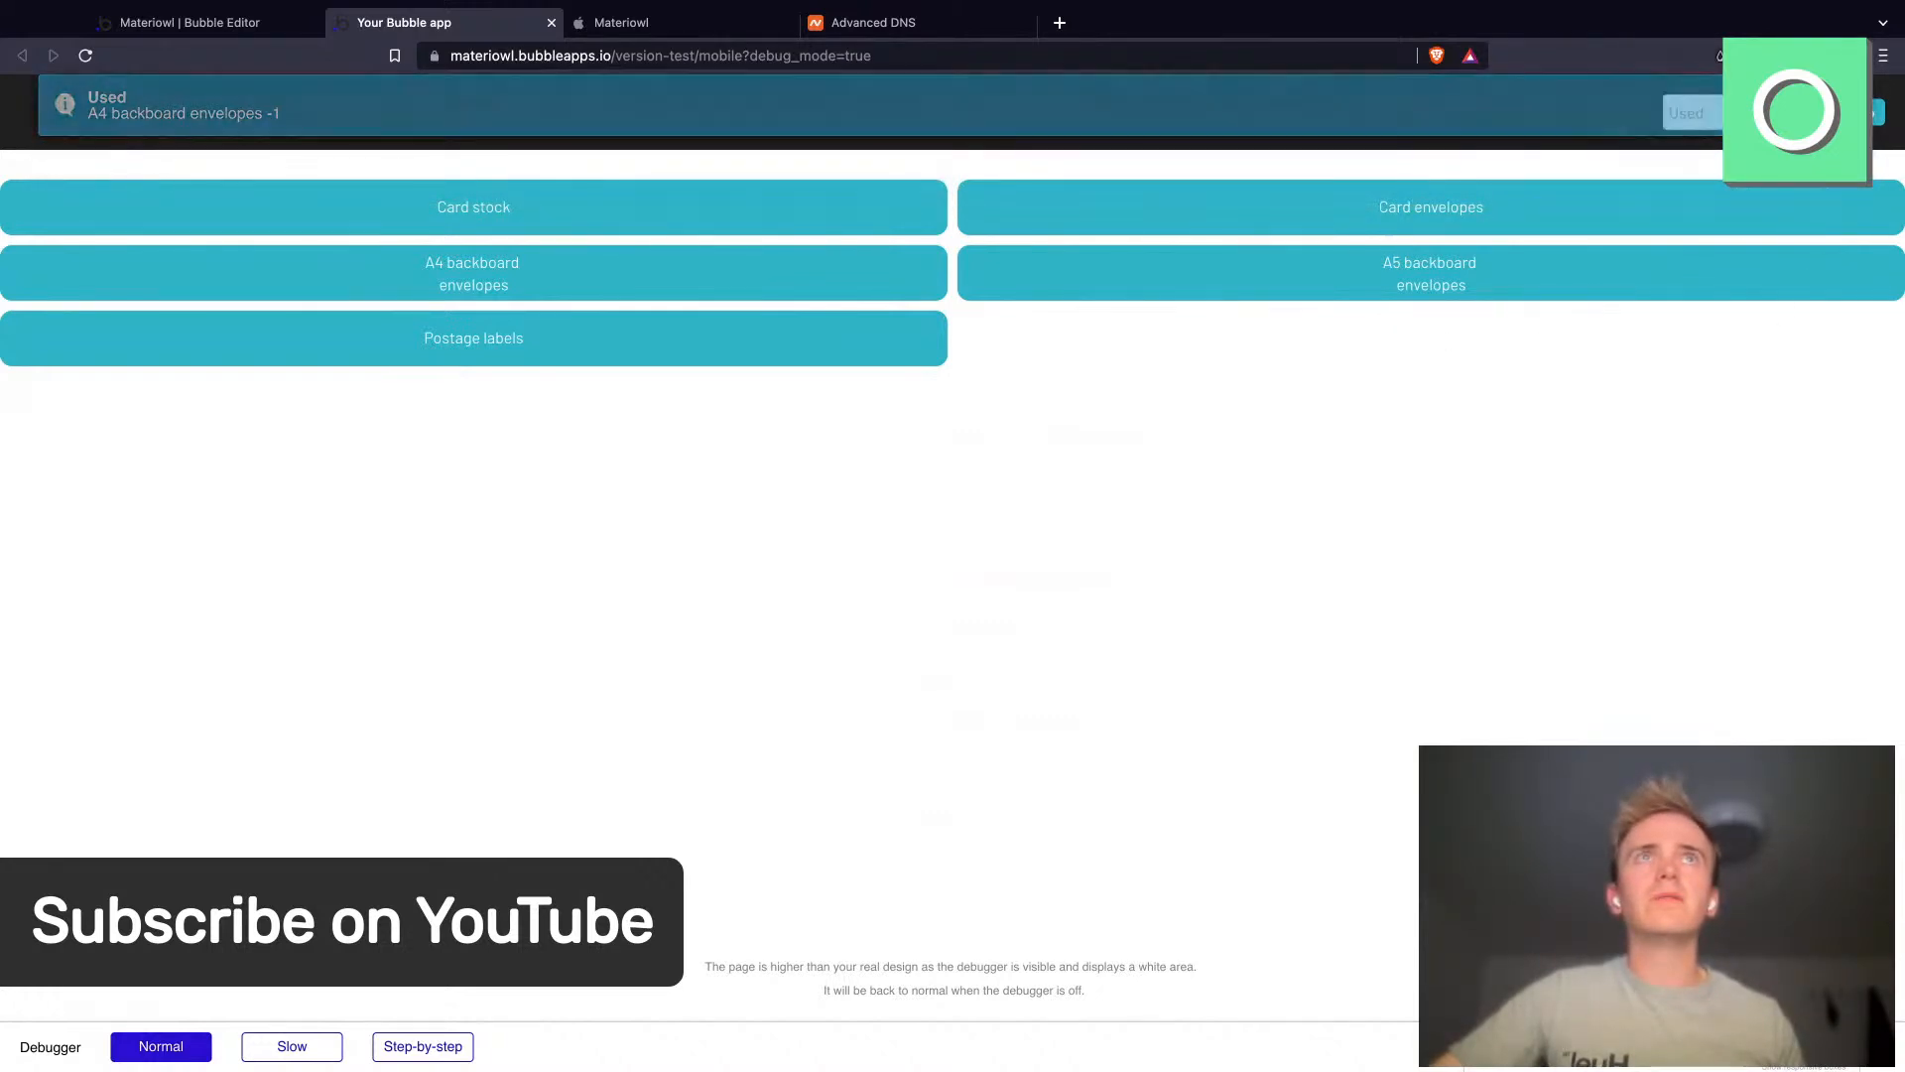
- In the preview, switch the dropdown to Purchased and tap A5 backboard envelopes several times to test the toasts
left_click(1696, 129)
left_click(1295, 289)
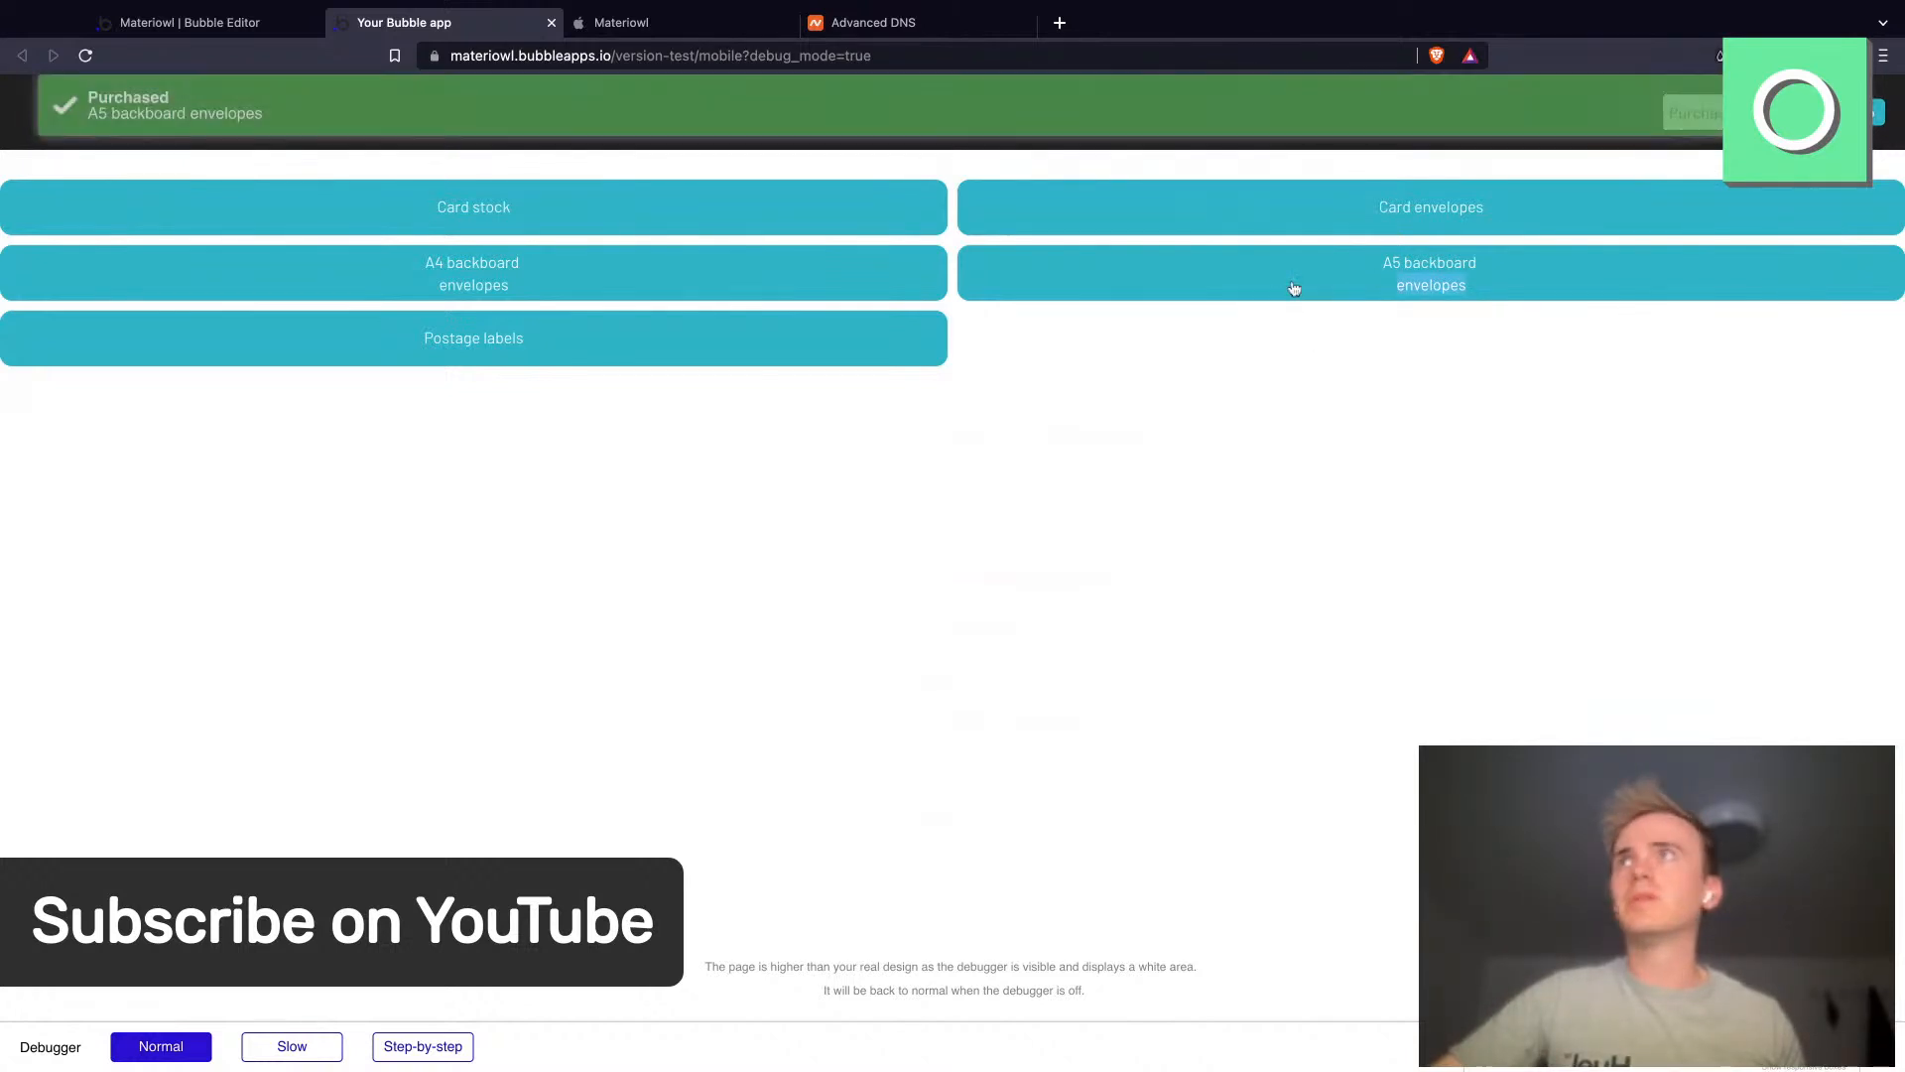
left_click(1295, 288)
left_click(1295, 289)
left_click(1295, 289)
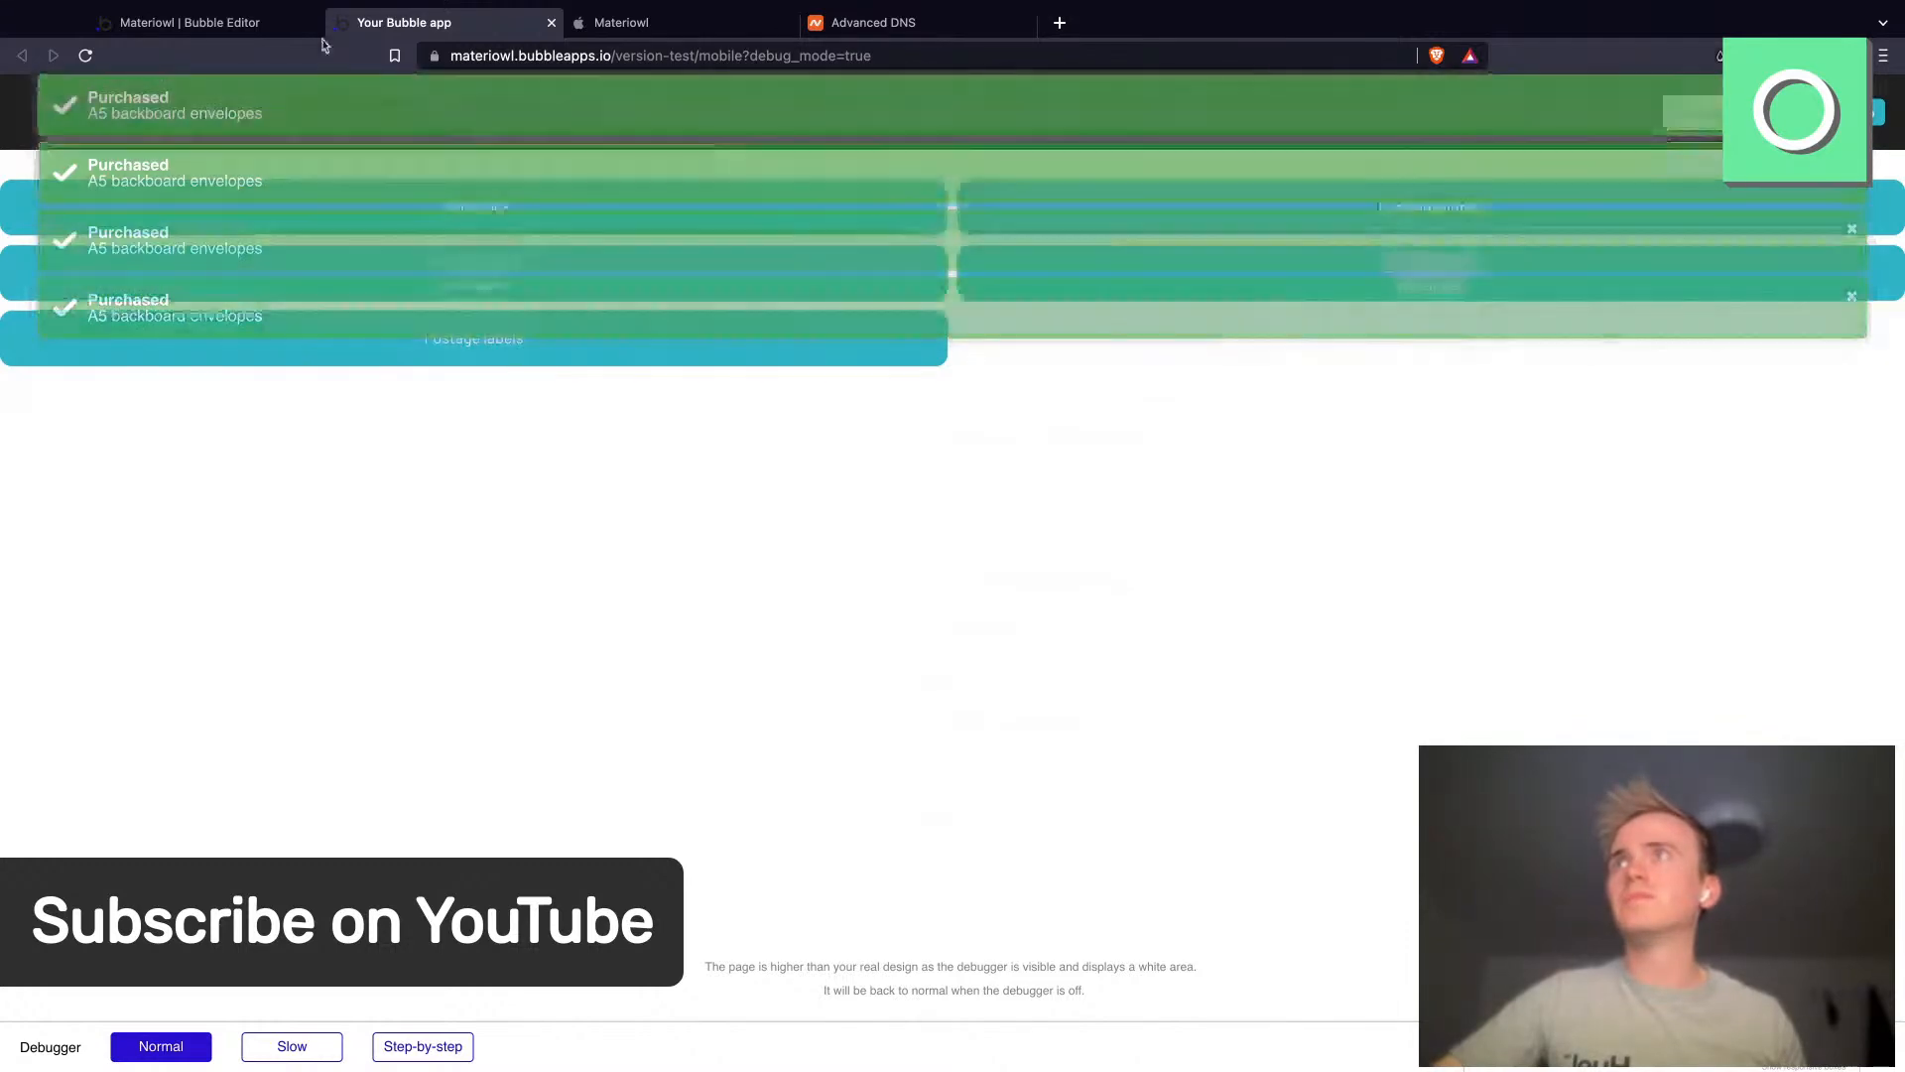
- Return to the editor and review the entries in the All Records app data view
left_click(190, 22)
left_click(70, 277)
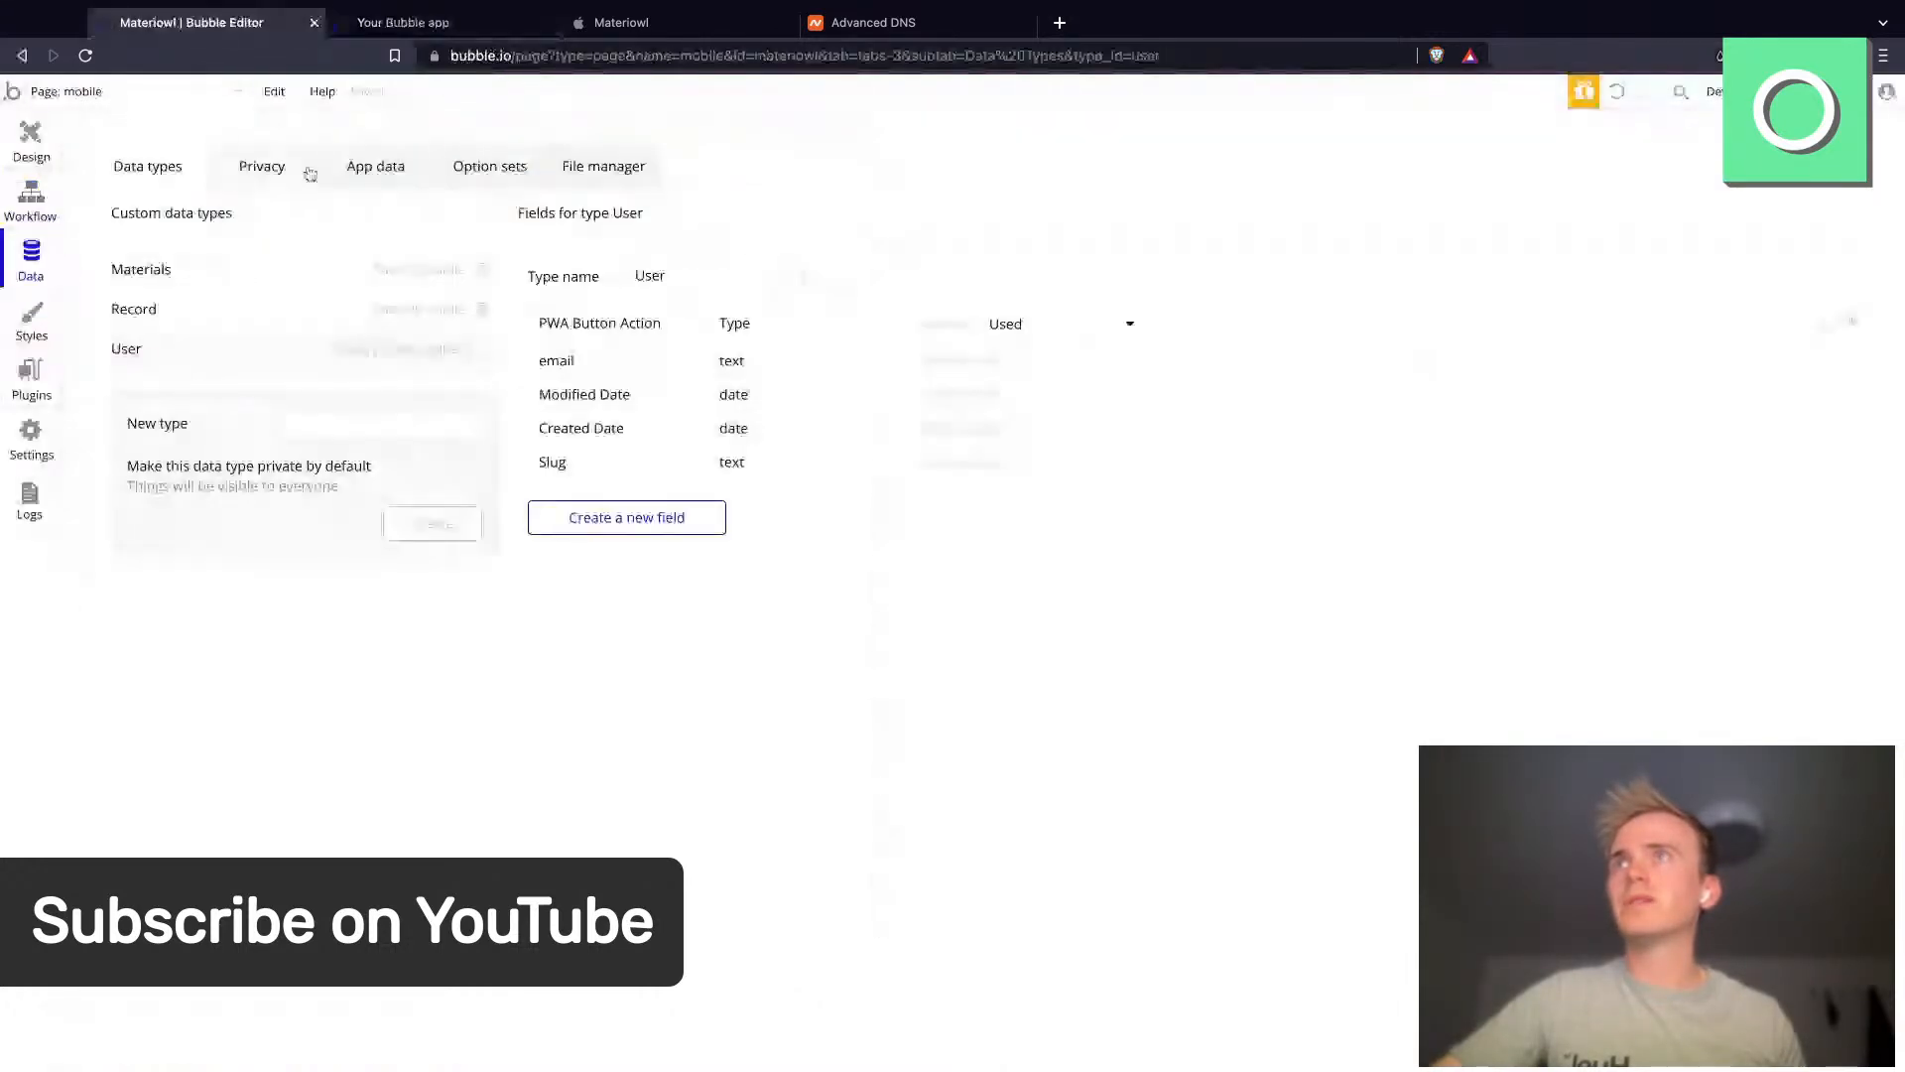
left_click(376, 167)
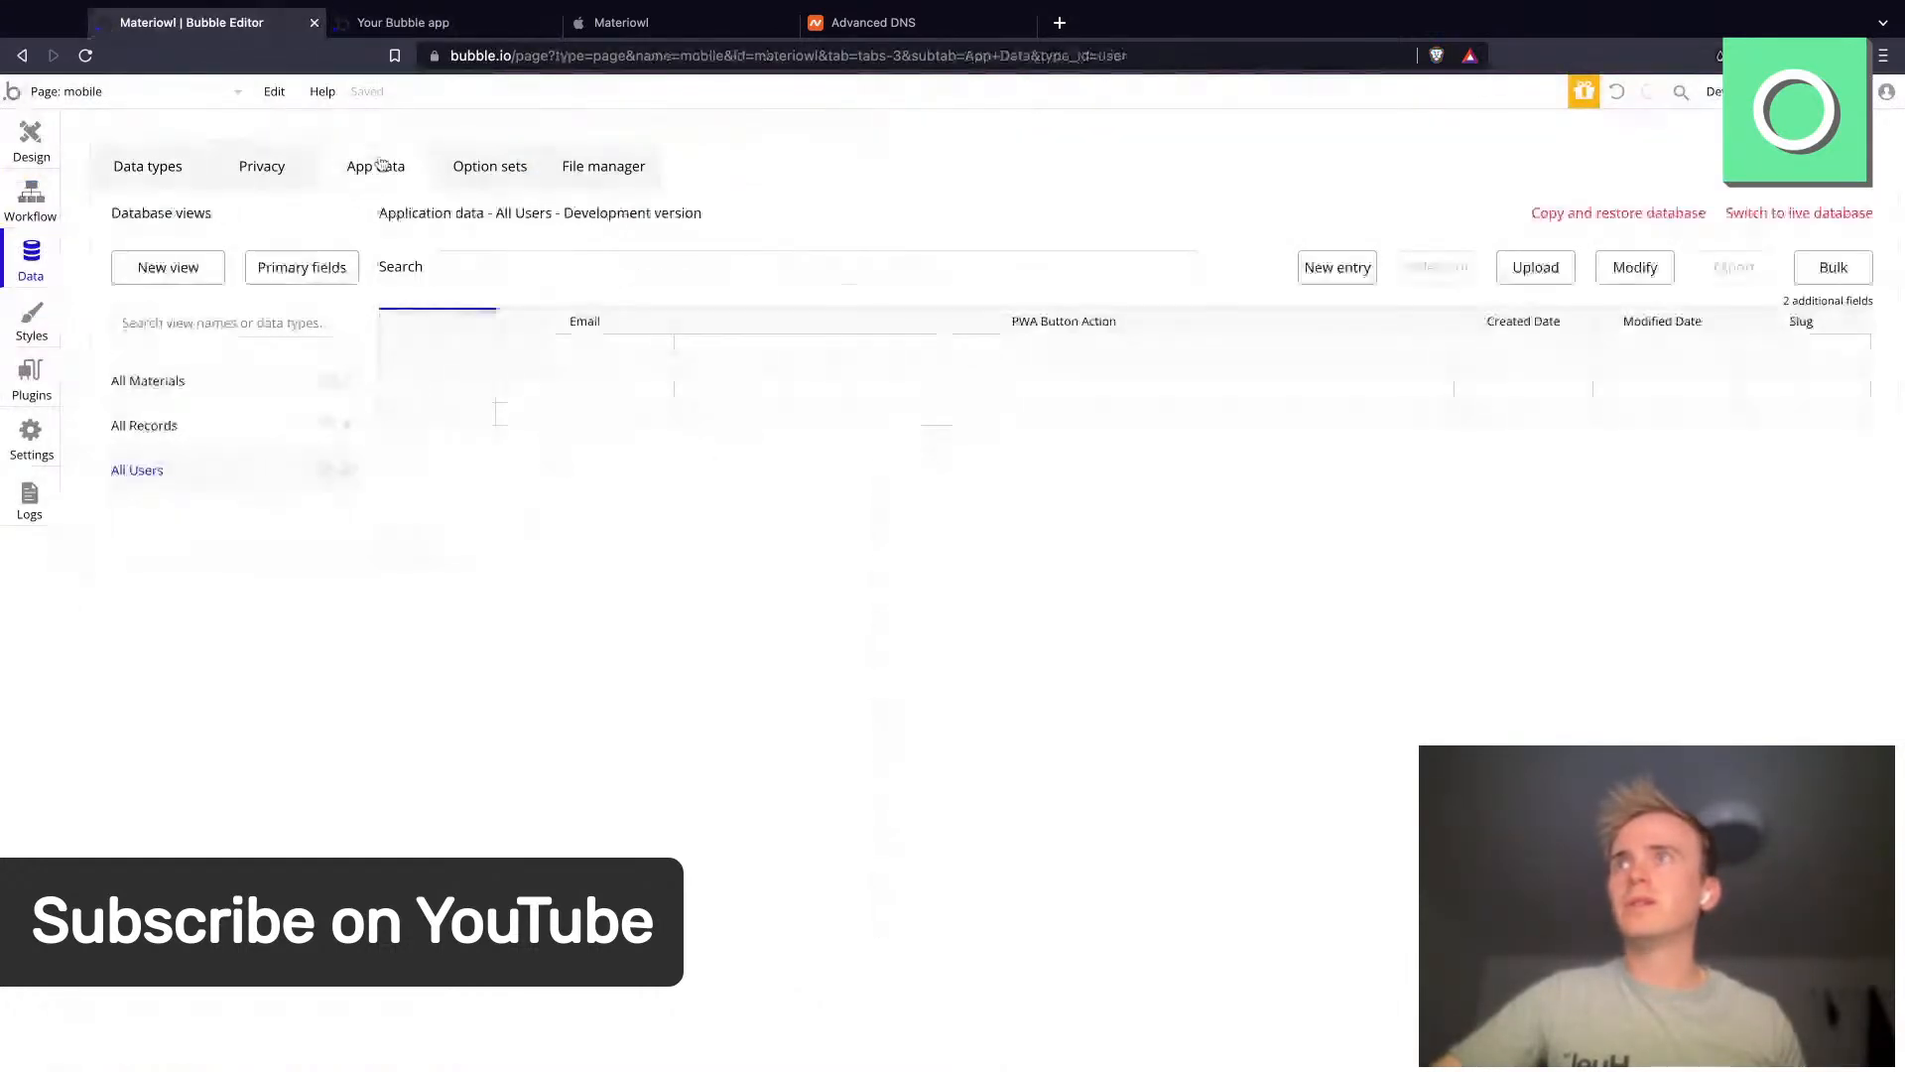
left_click(183, 429)
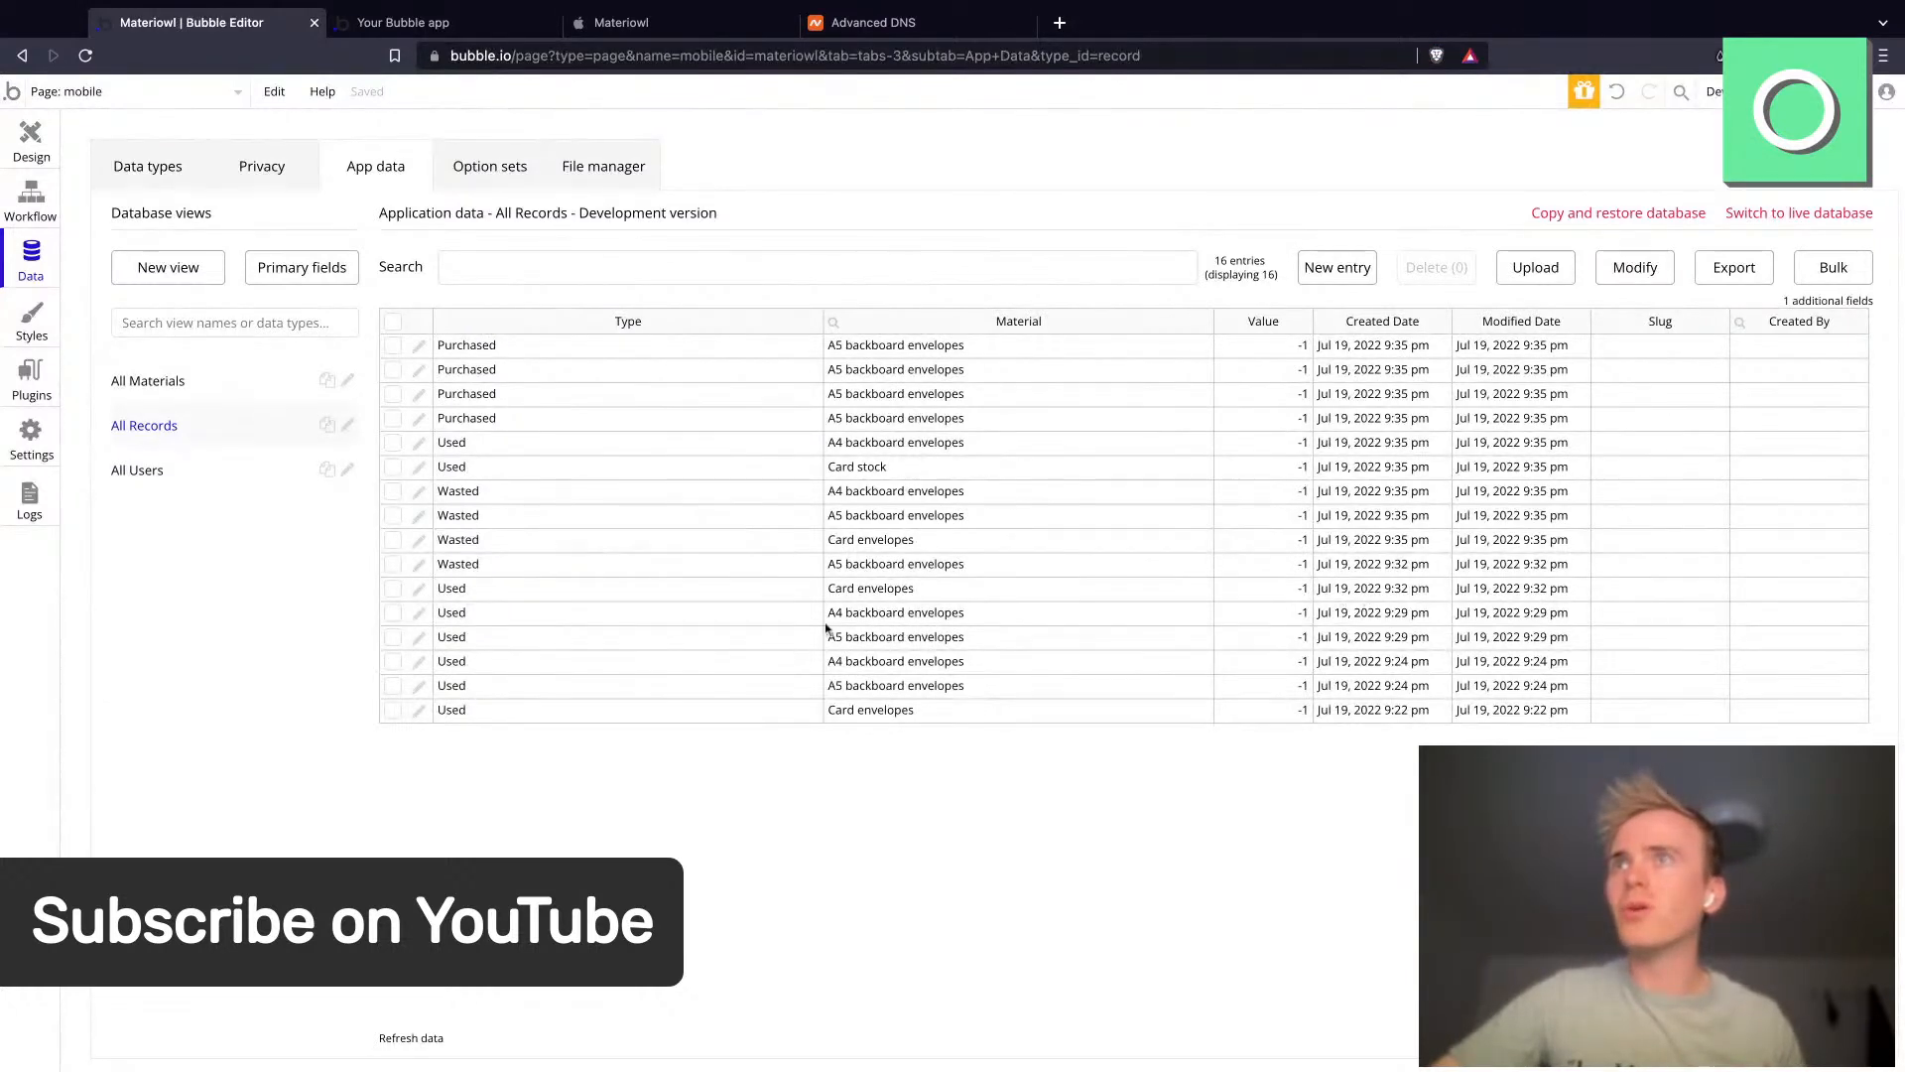
left_click(1289, 355)
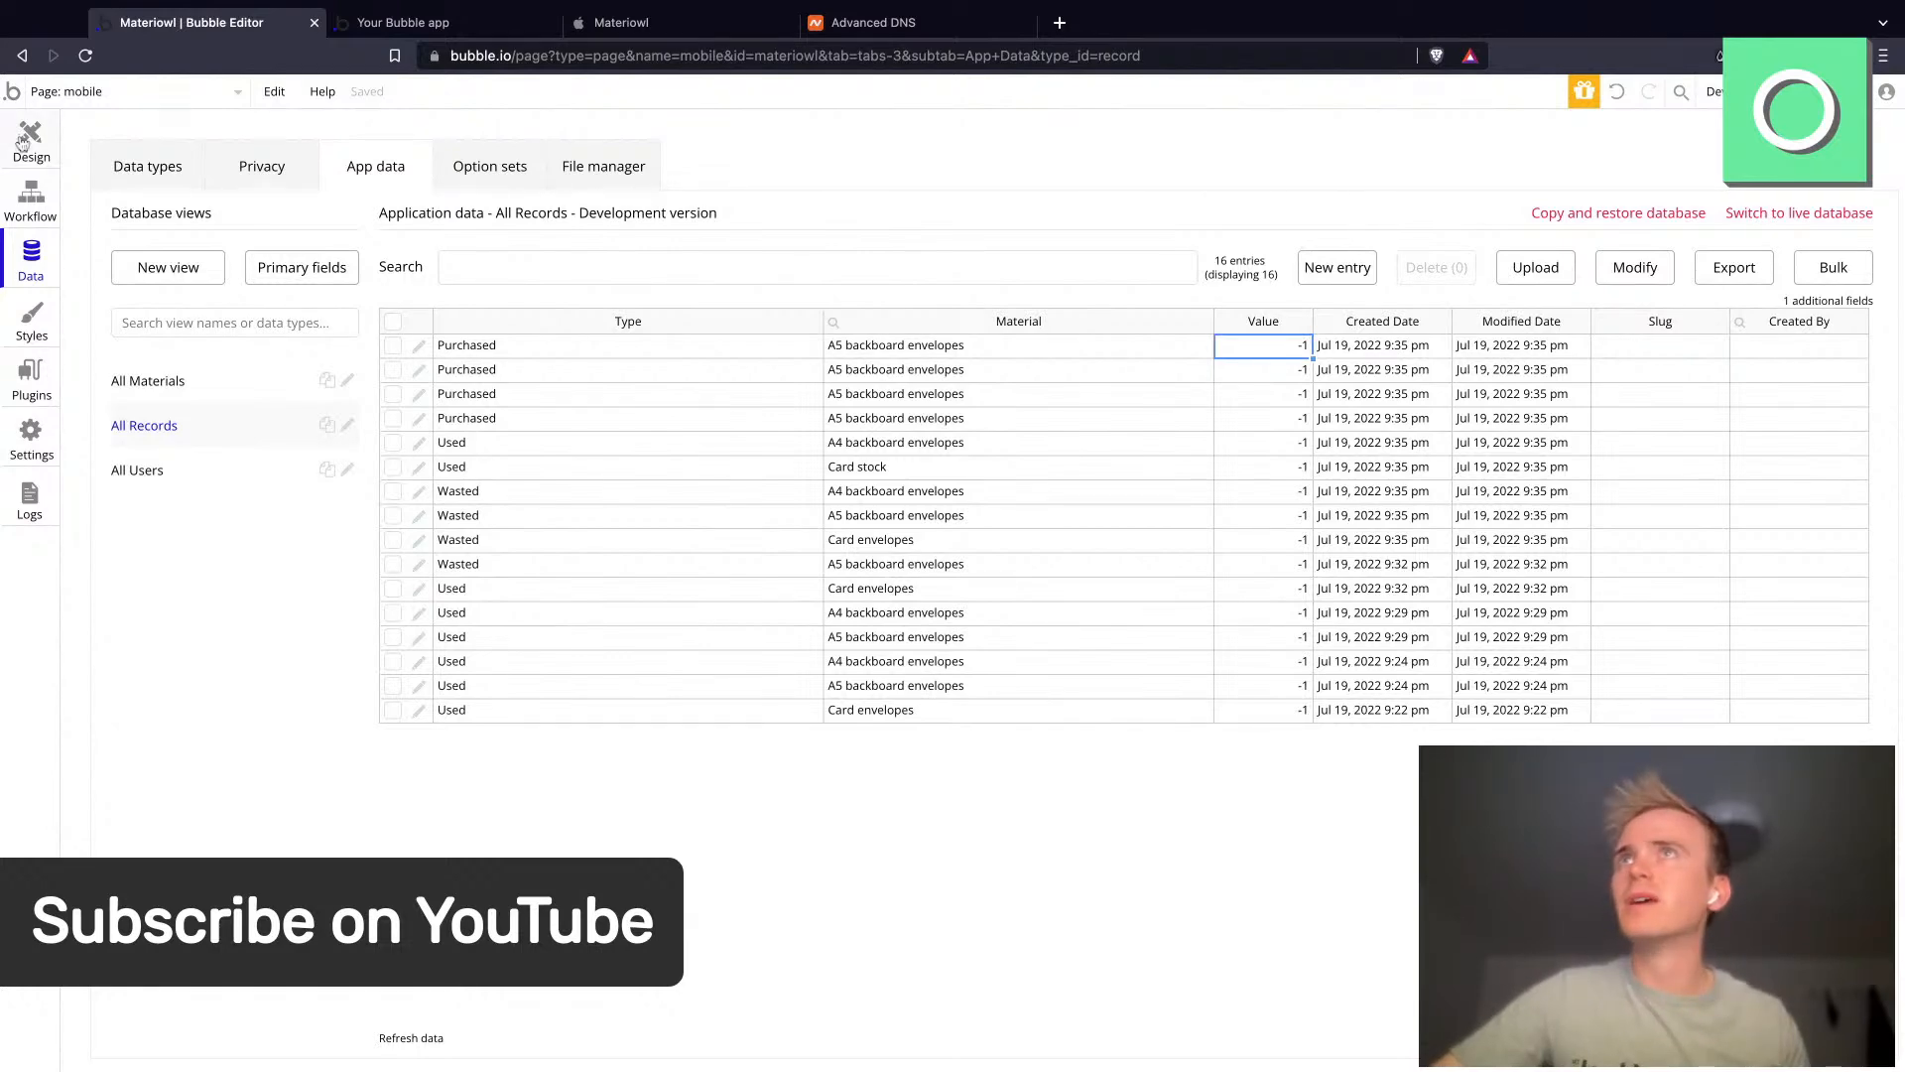
- Open the index page in the editor and select the 0 text beside each material label in the list
left_click(24, 142)
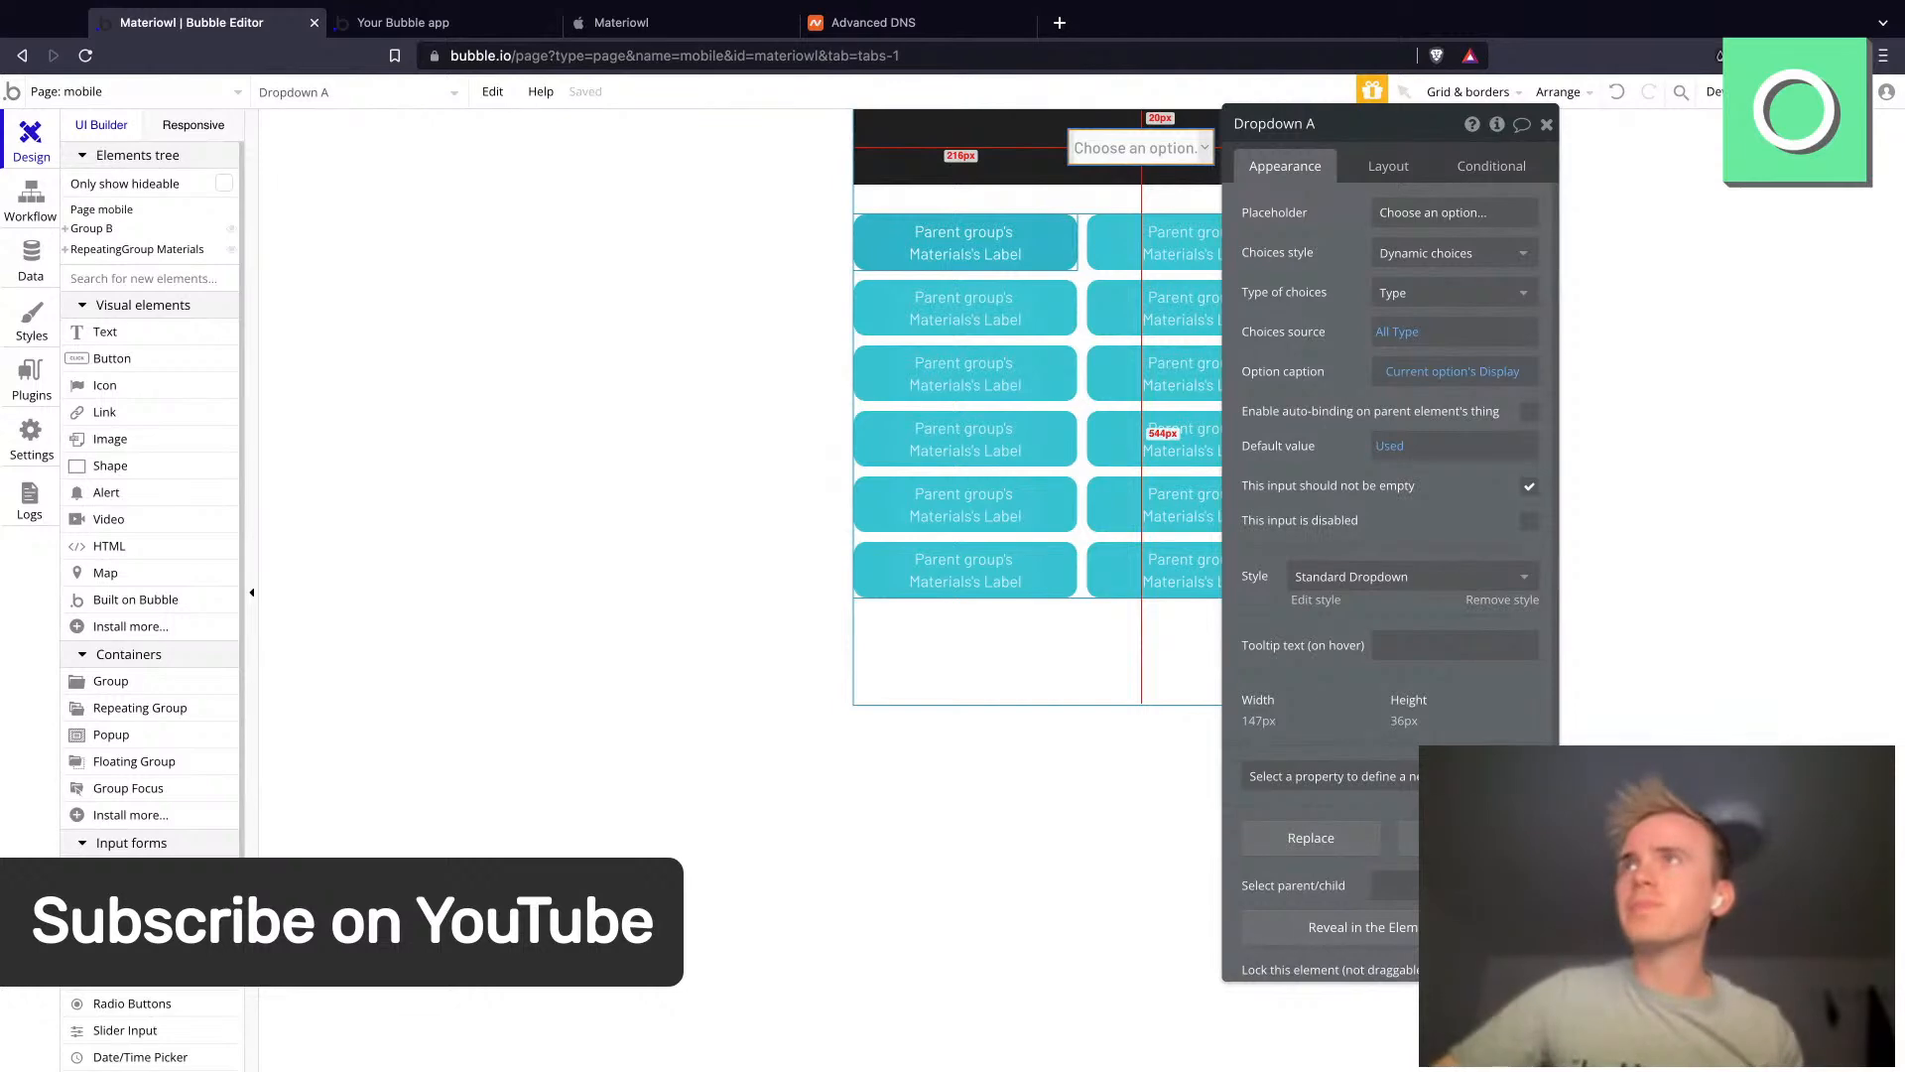
left_click(769, 293)
left_click(628, 28)
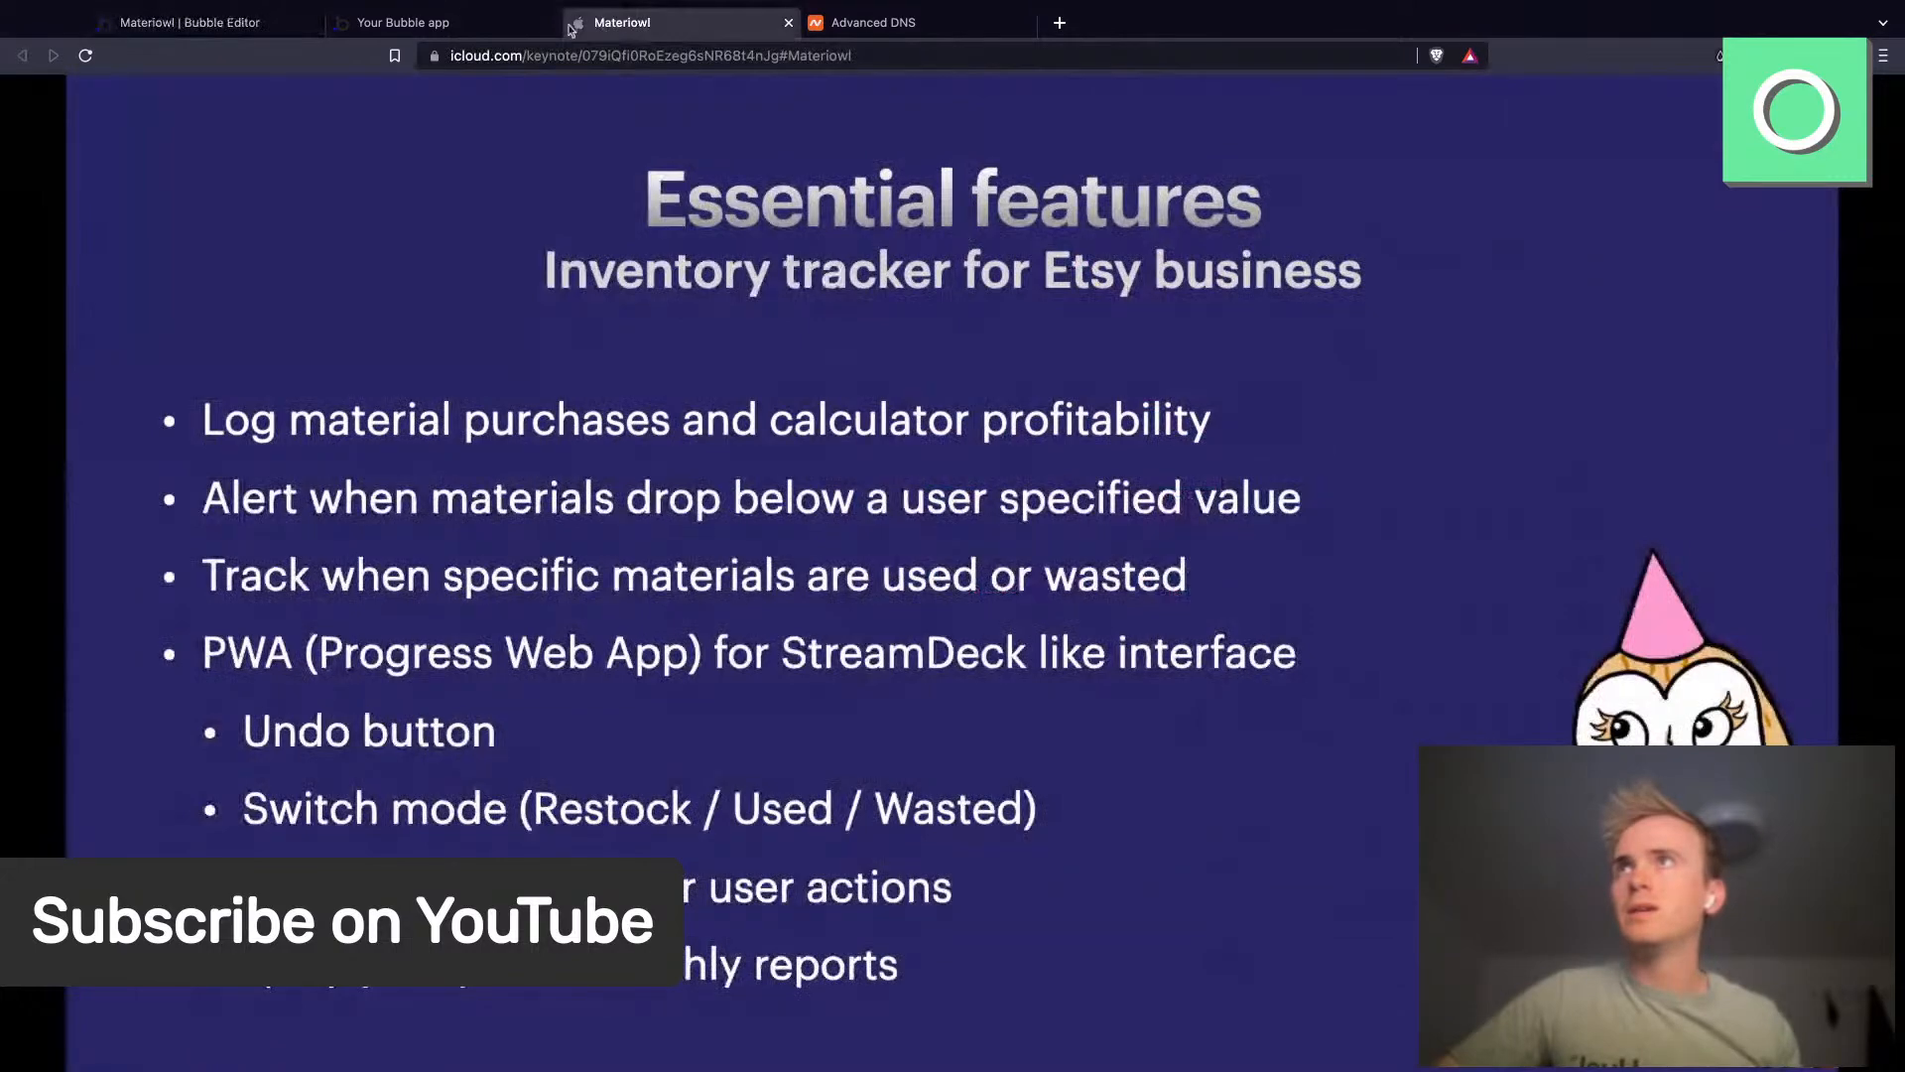
left_click(266, 33)
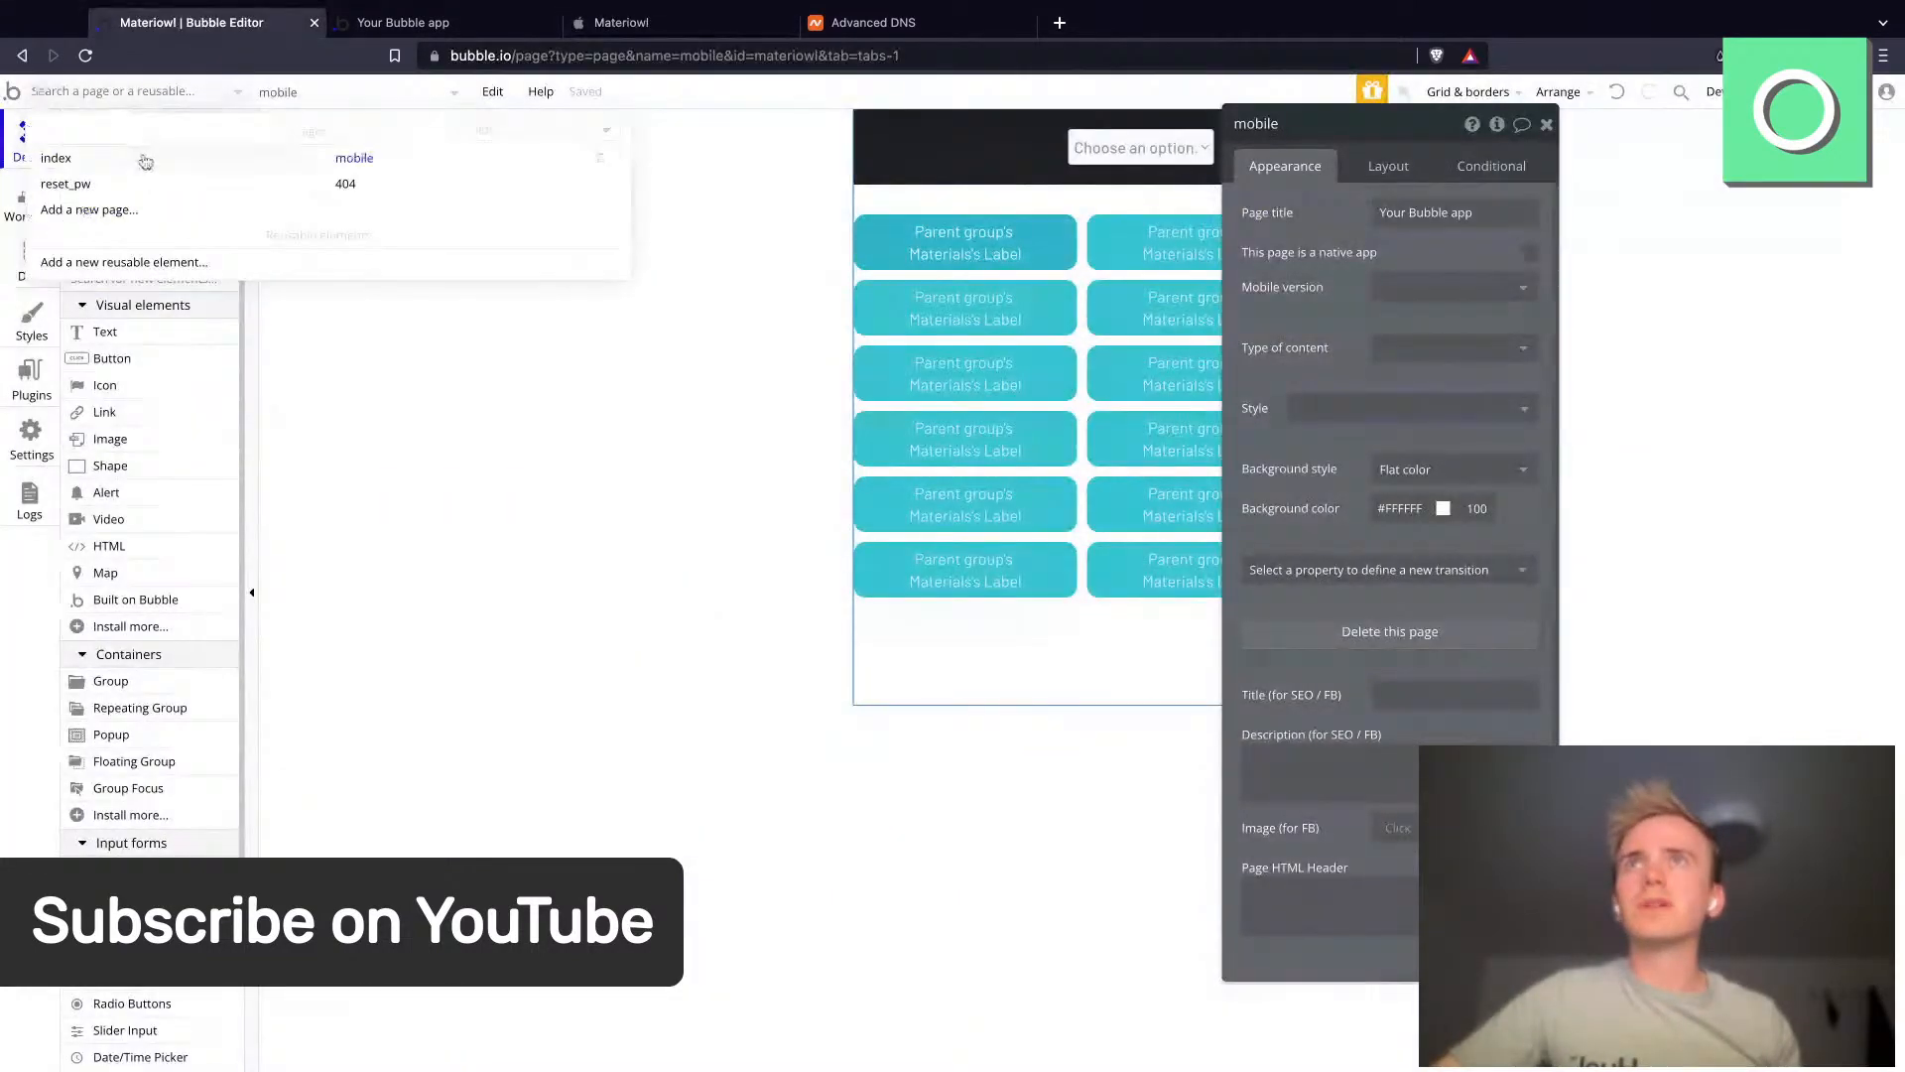
left_click(145, 162)
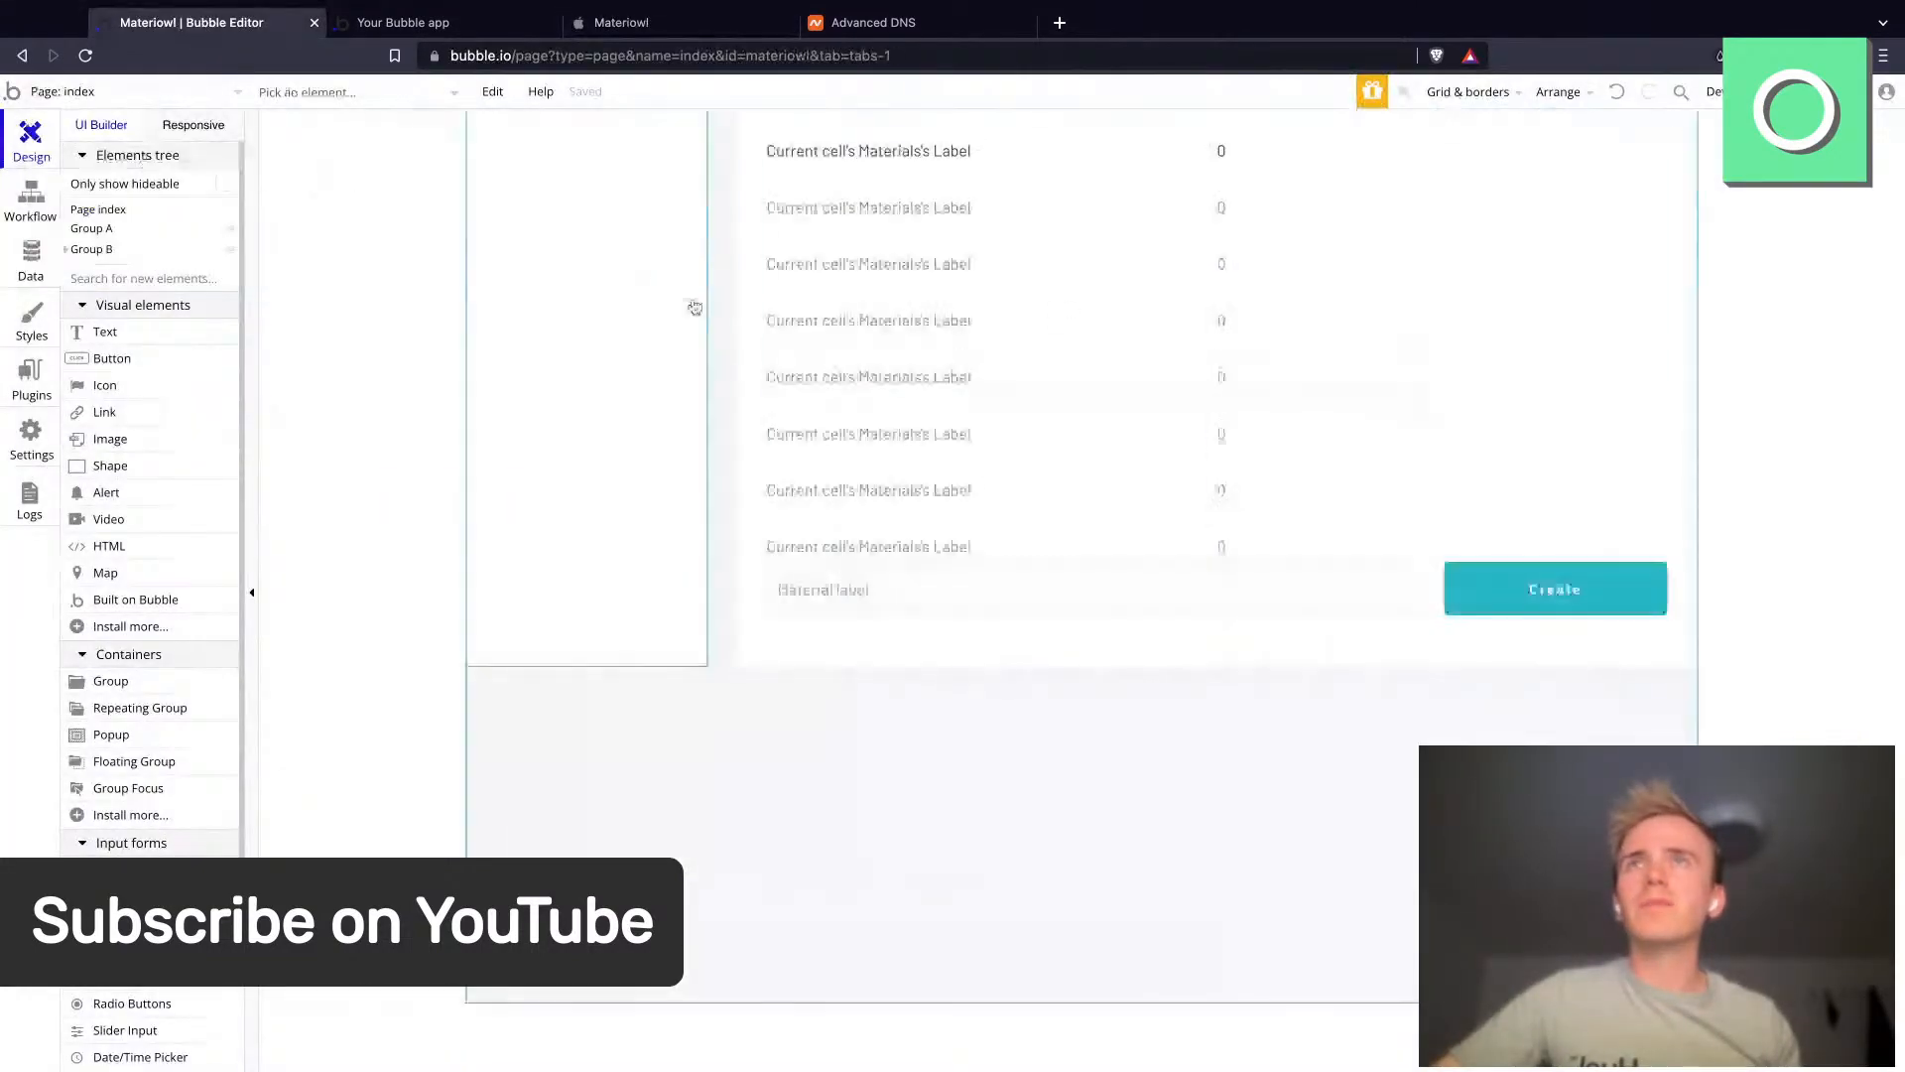
double_click(1228, 156)
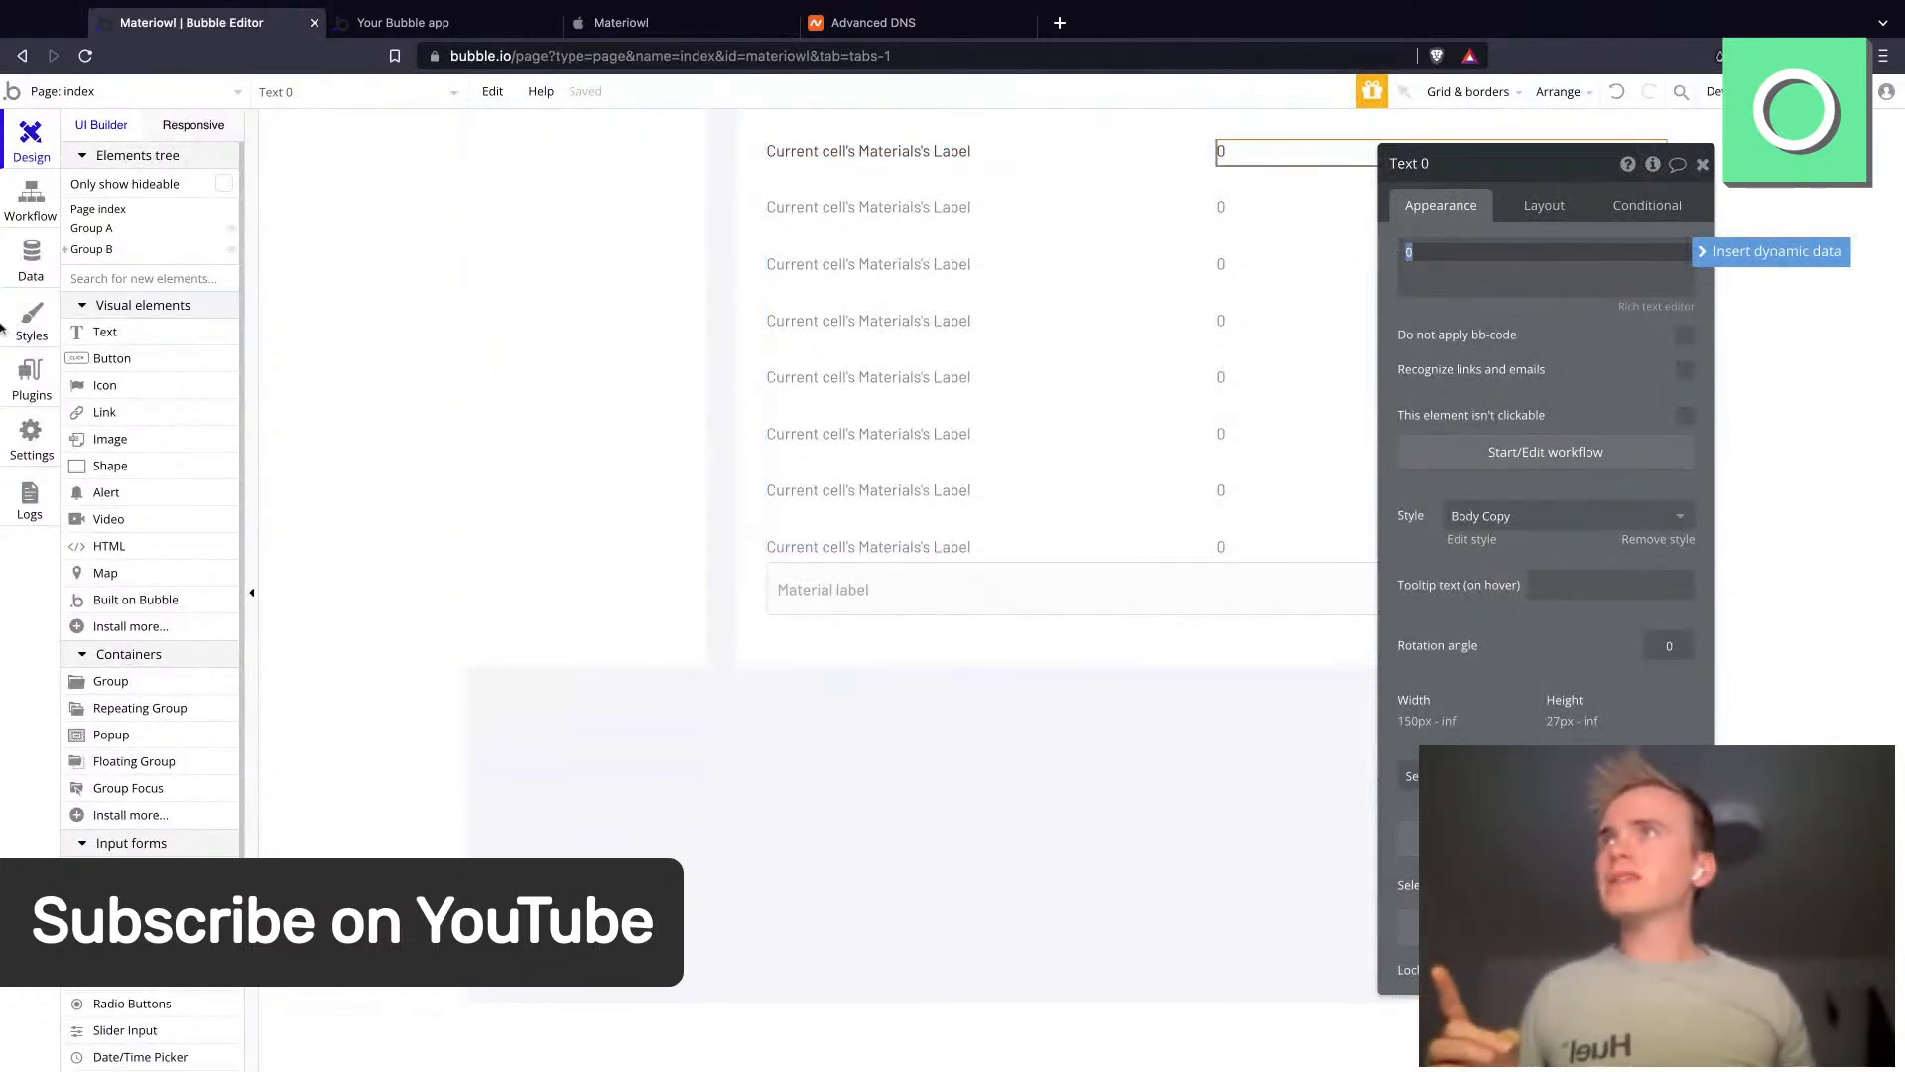
- Delete the four Purchased A5 backboard envelopes entries from the Record app data
left_click(30, 258)
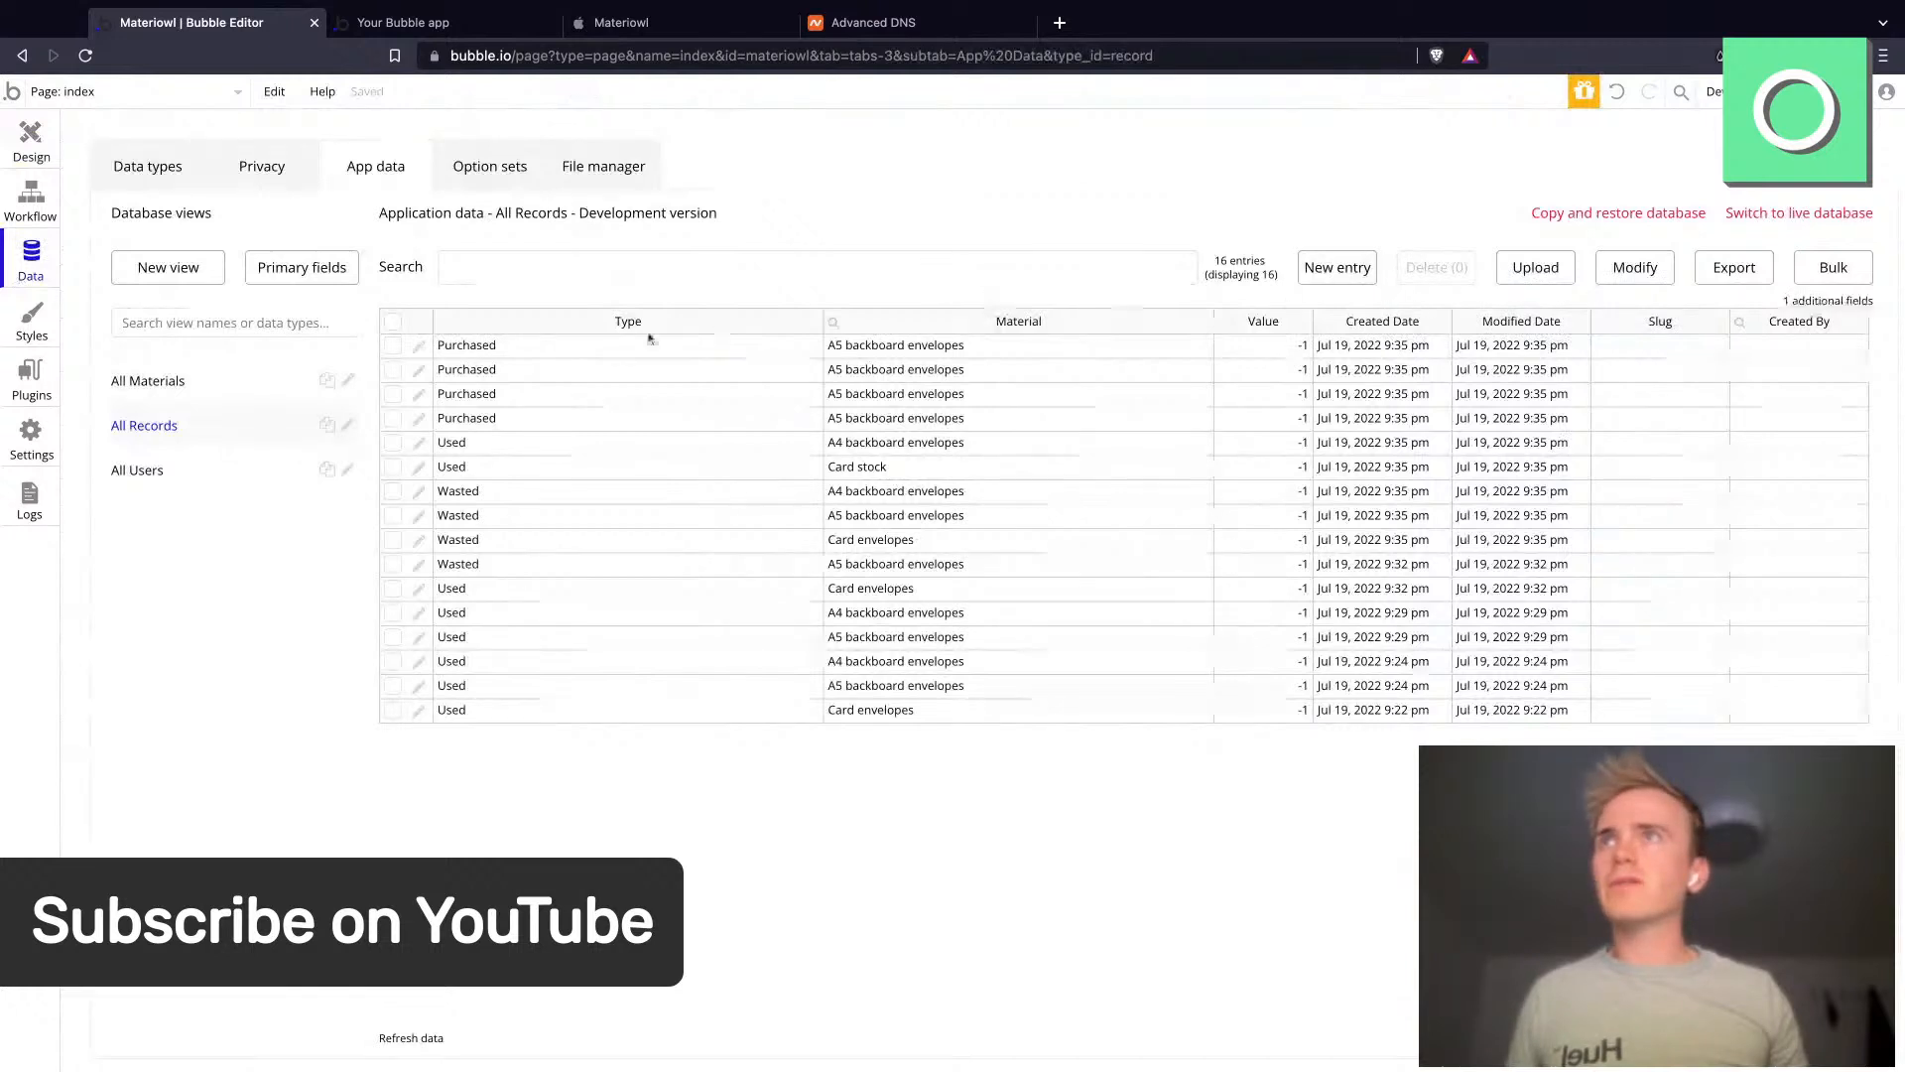
left_click(393, 346)
left_click(393, 369)
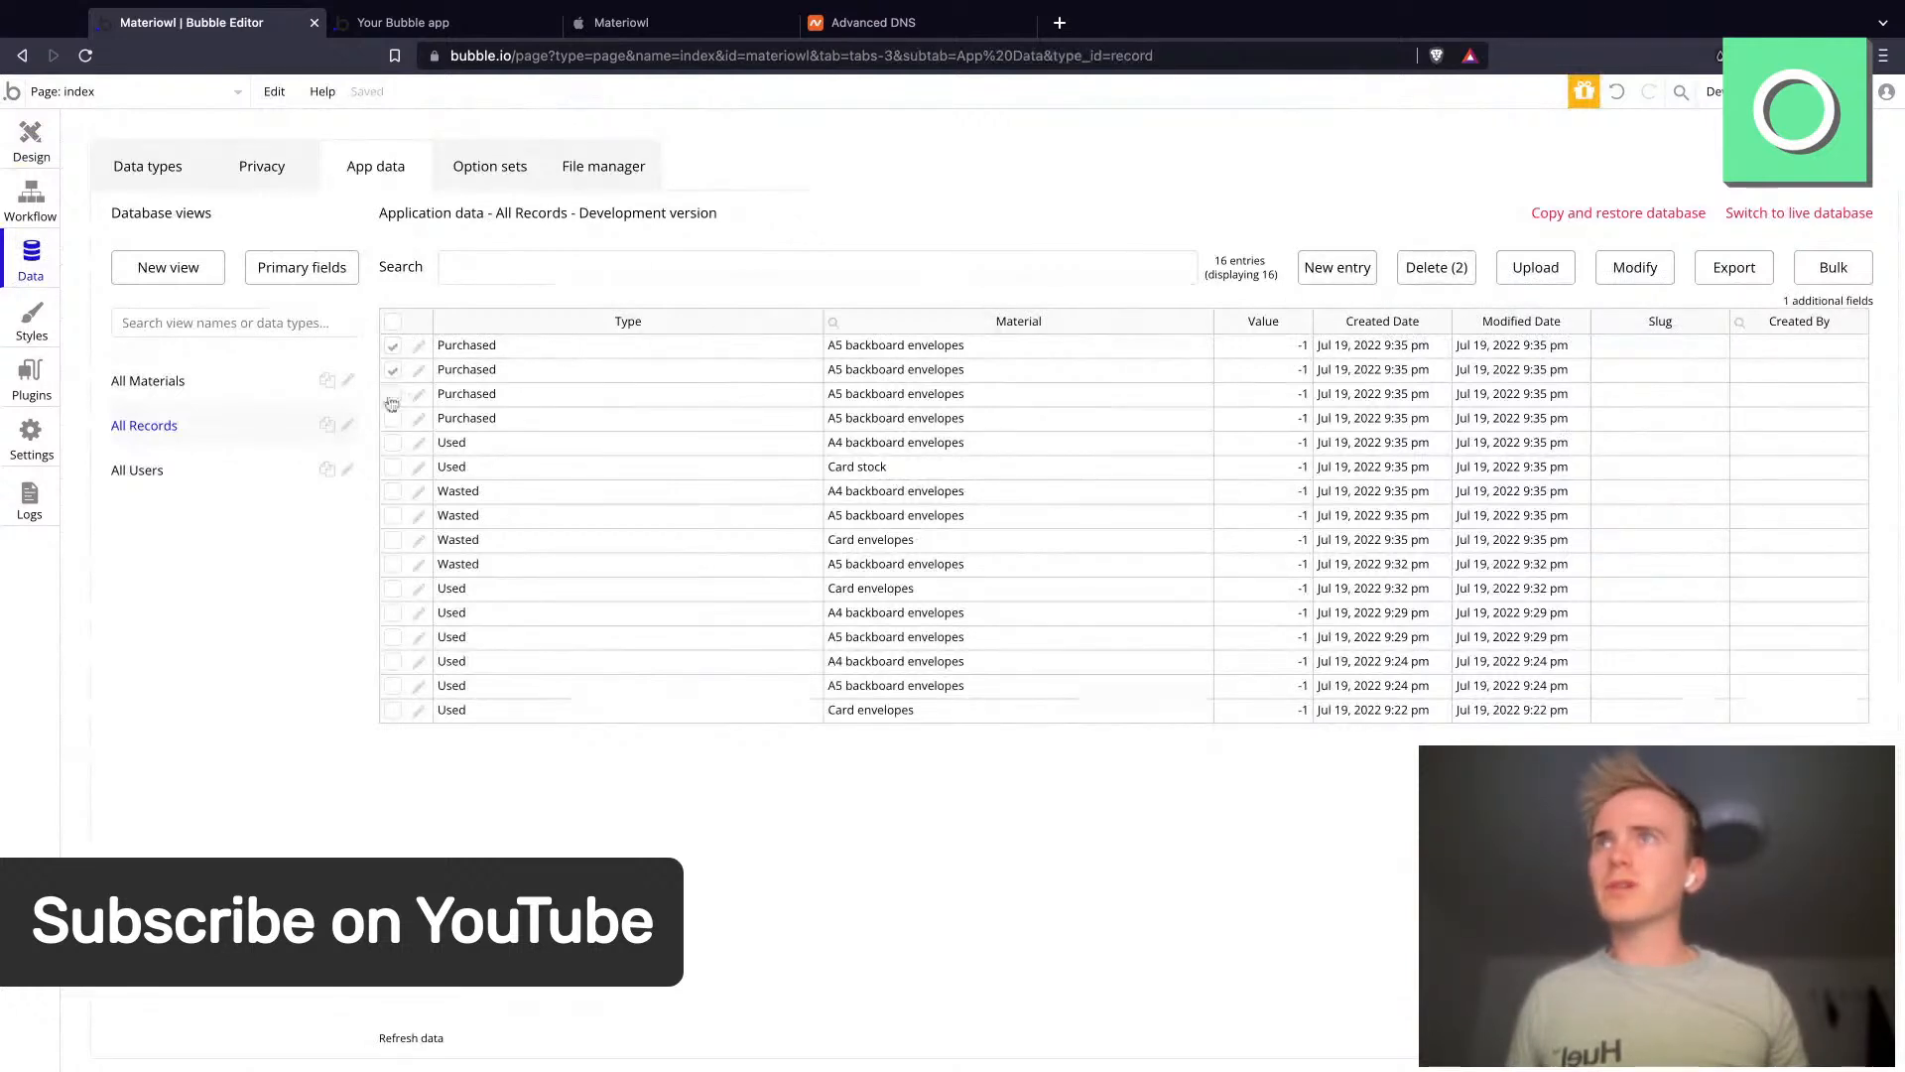
left_click(393, 395)
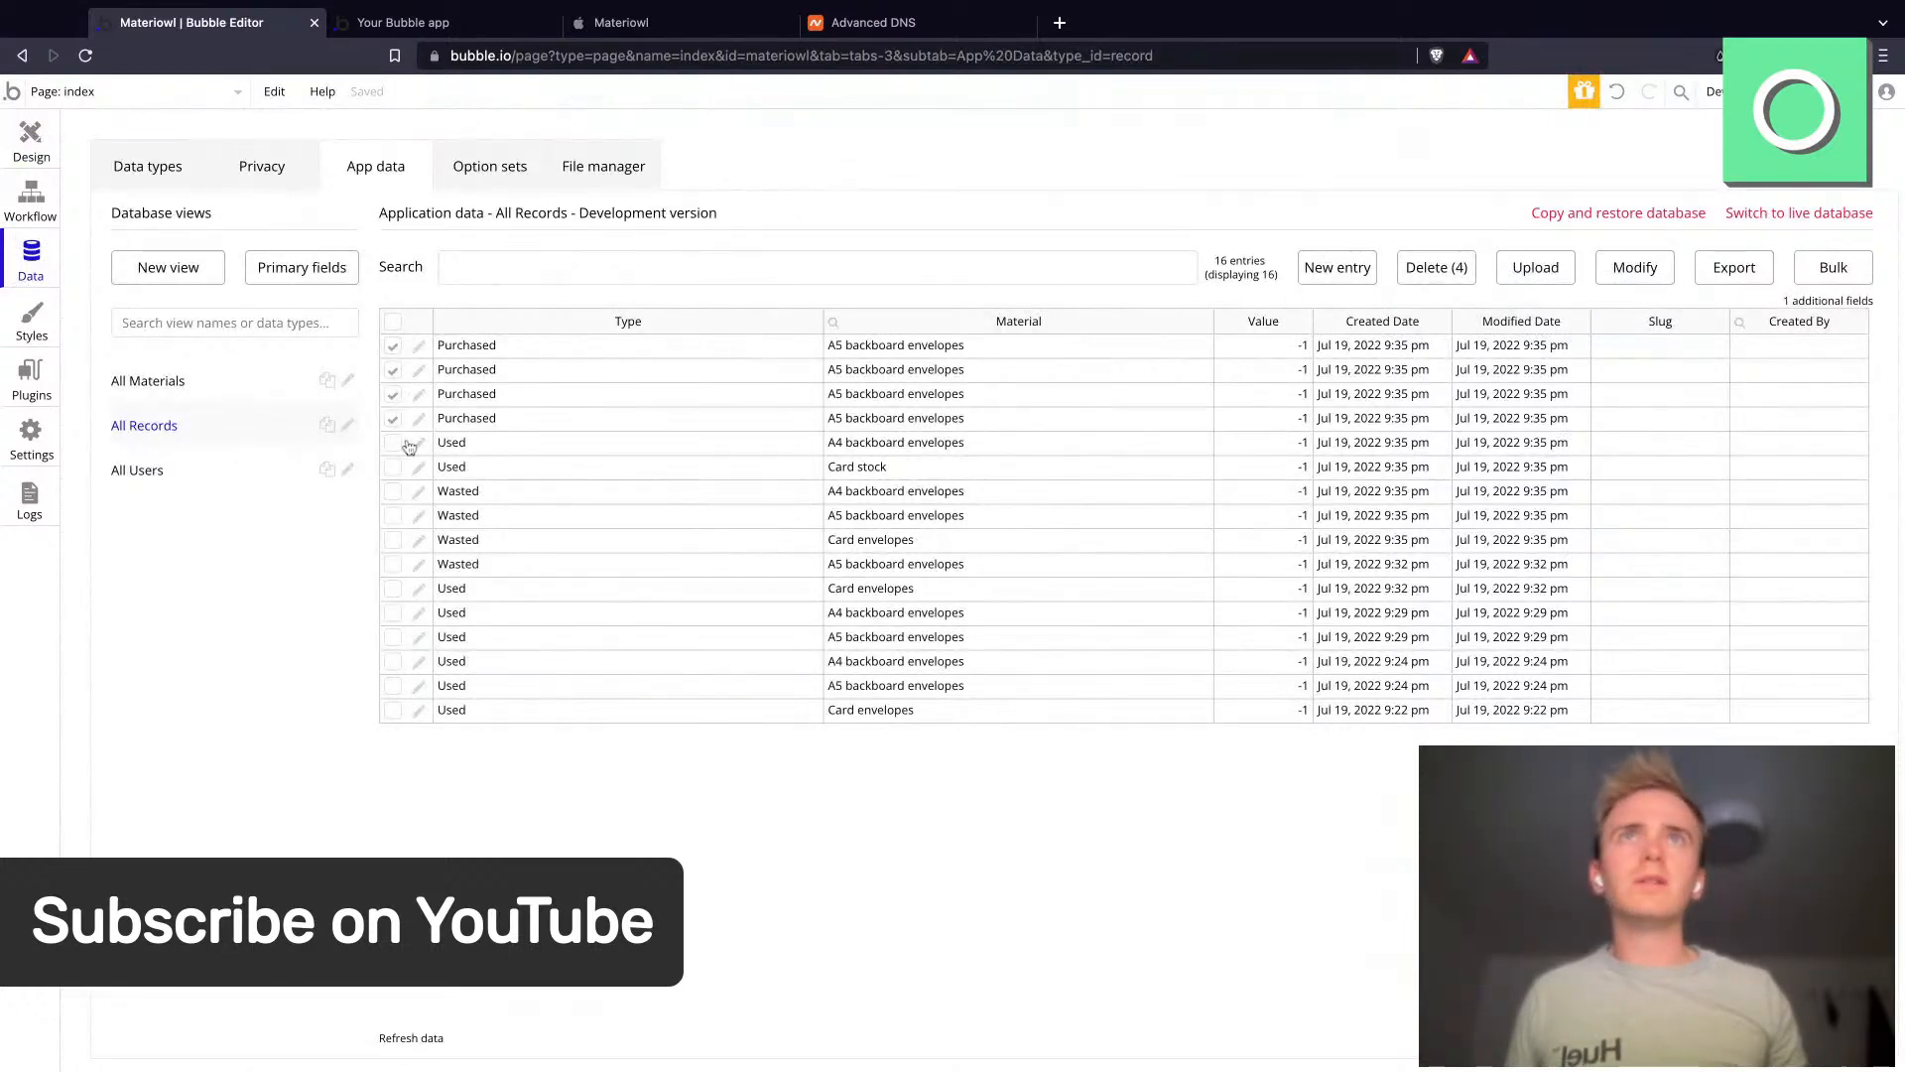
left_click(1458, 268)
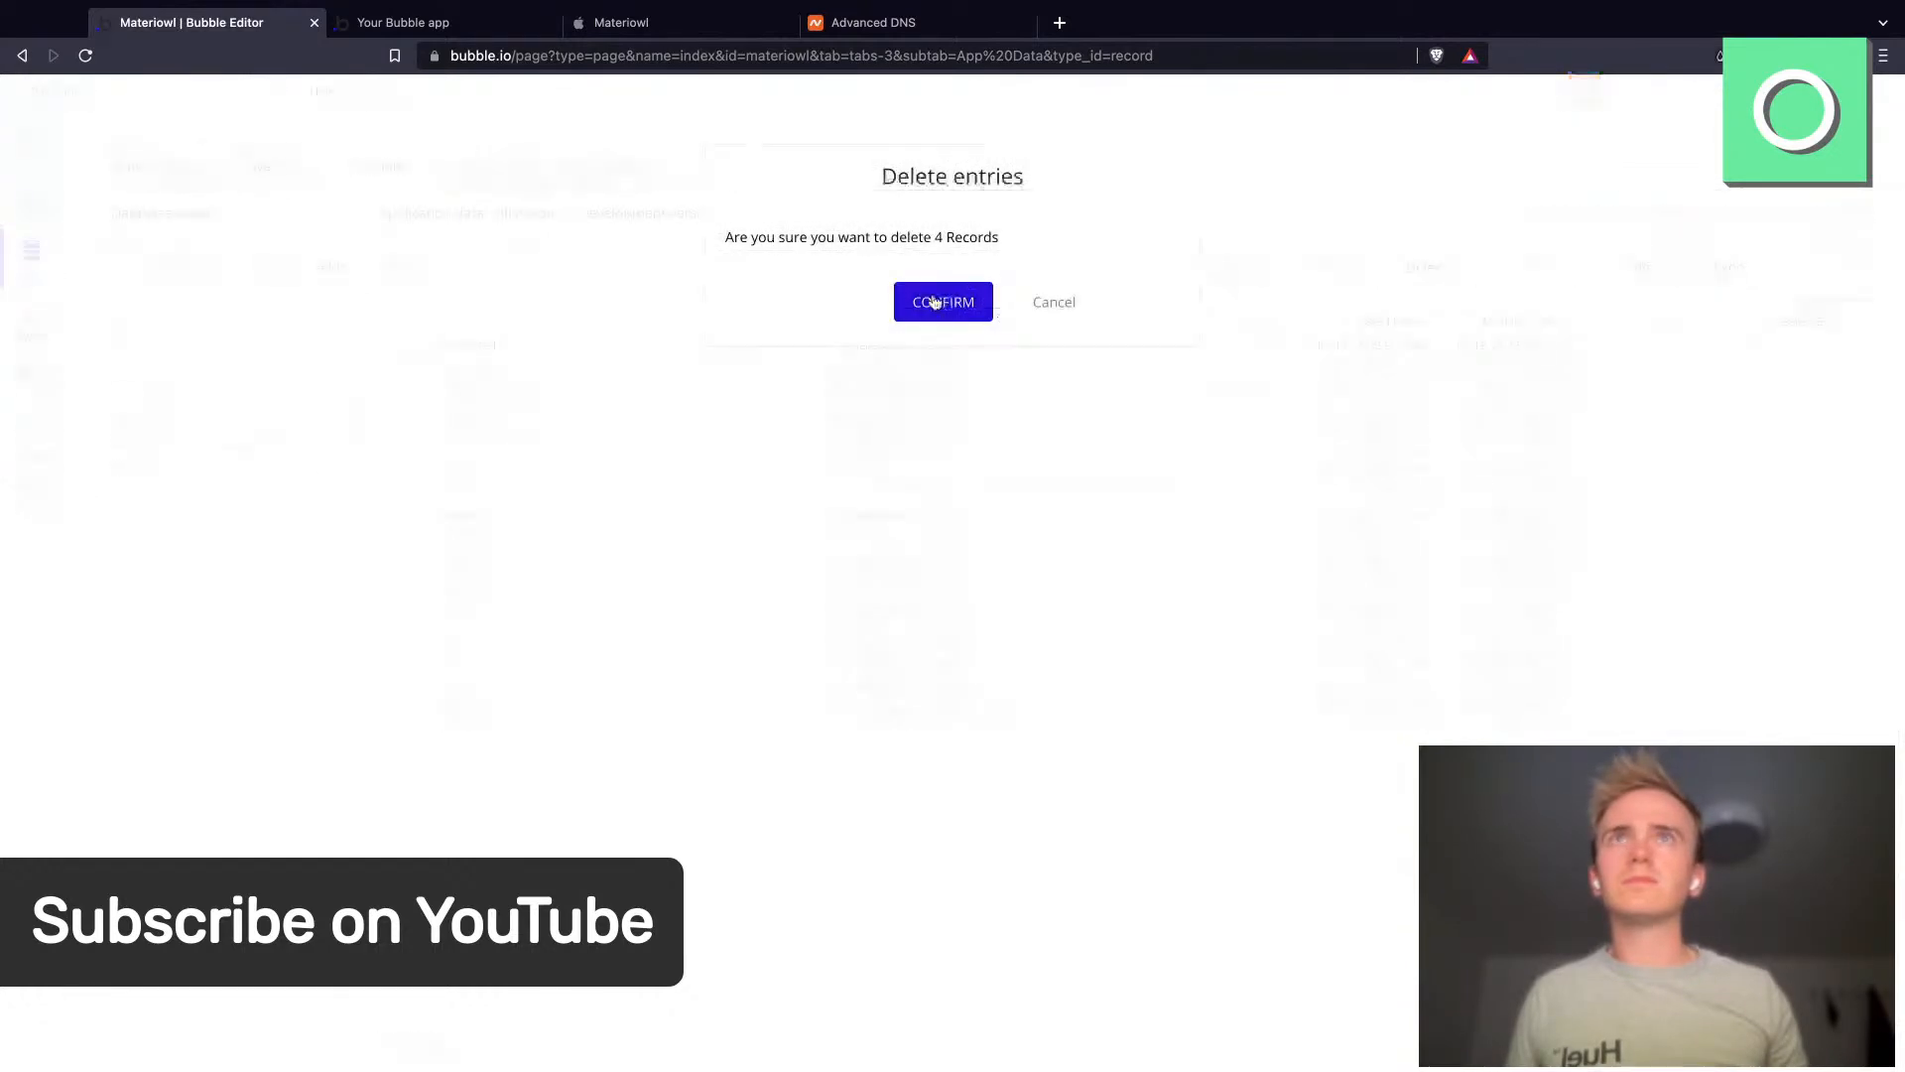
left_click(940, 299)
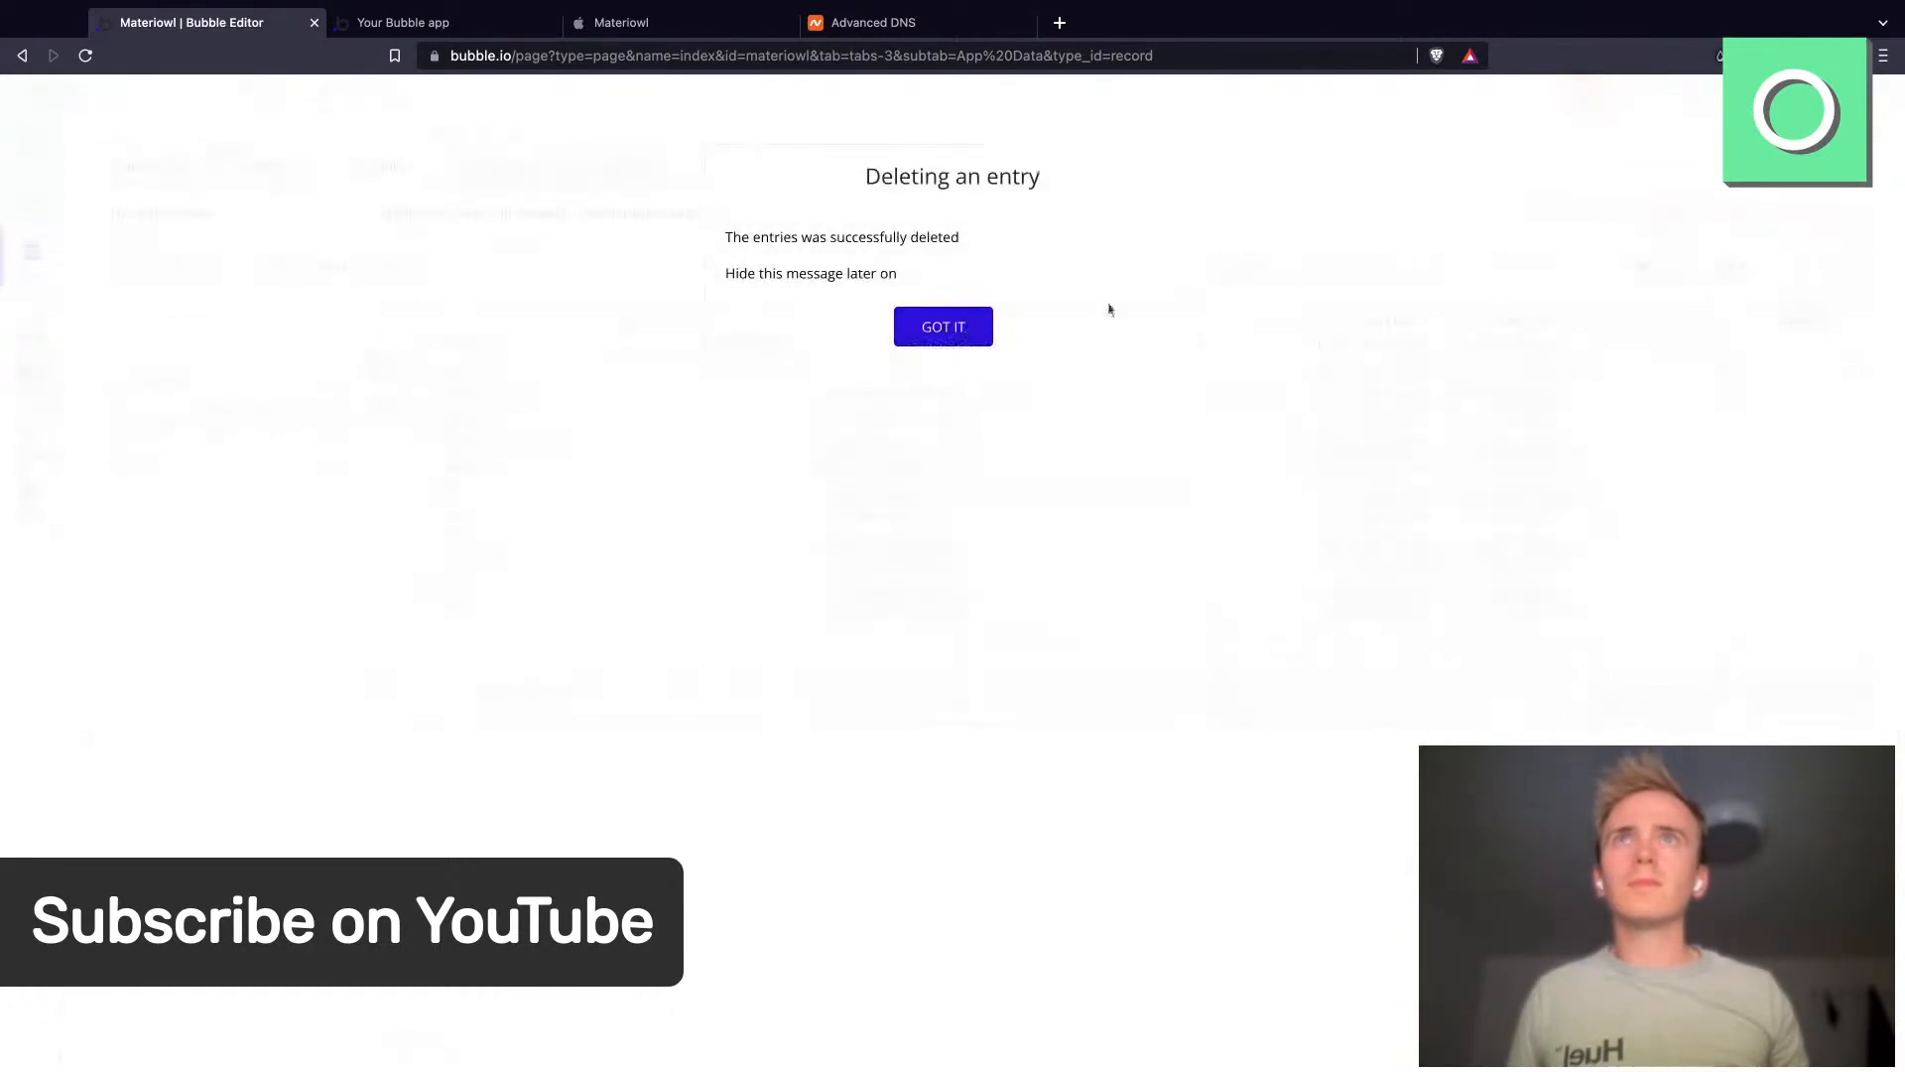
left_click(979, 324)
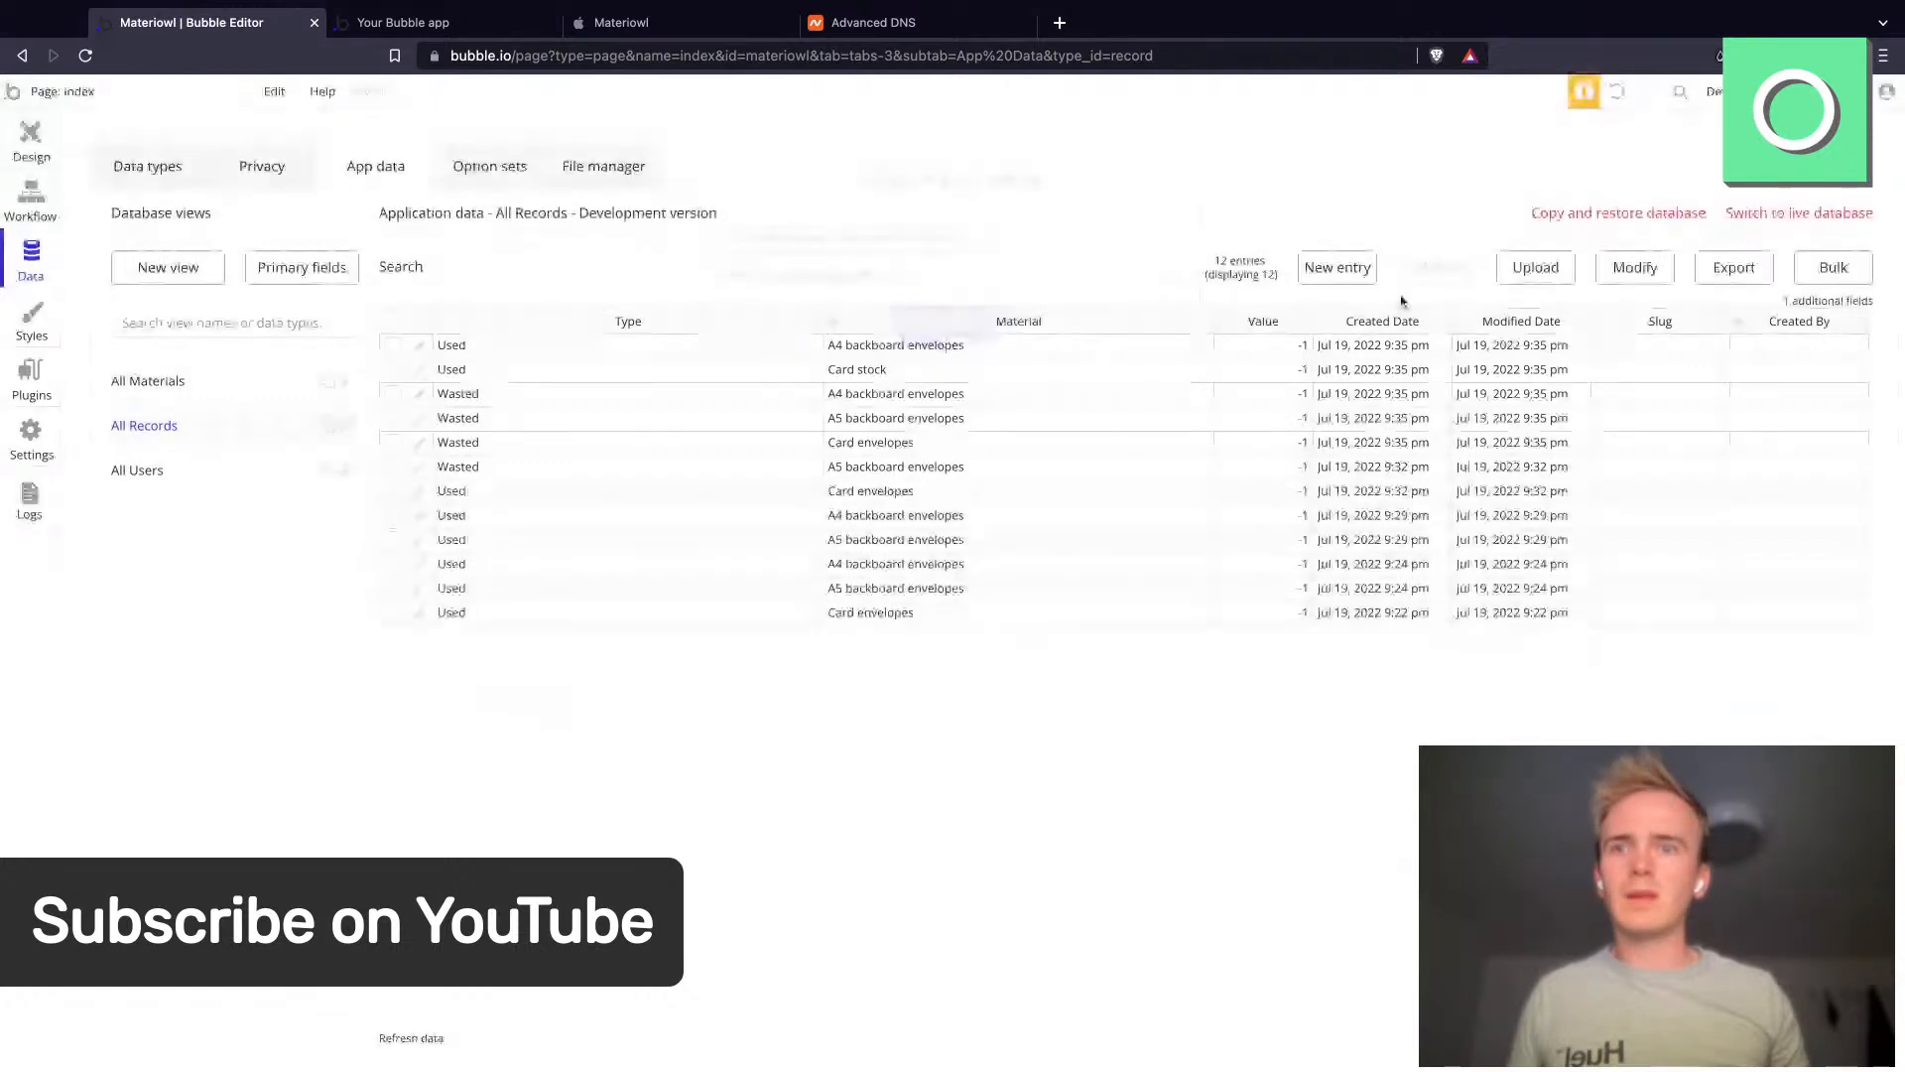
- Create a new Record entry for Card stock with Type Purchased and Value 400
left_click(1335, 270)
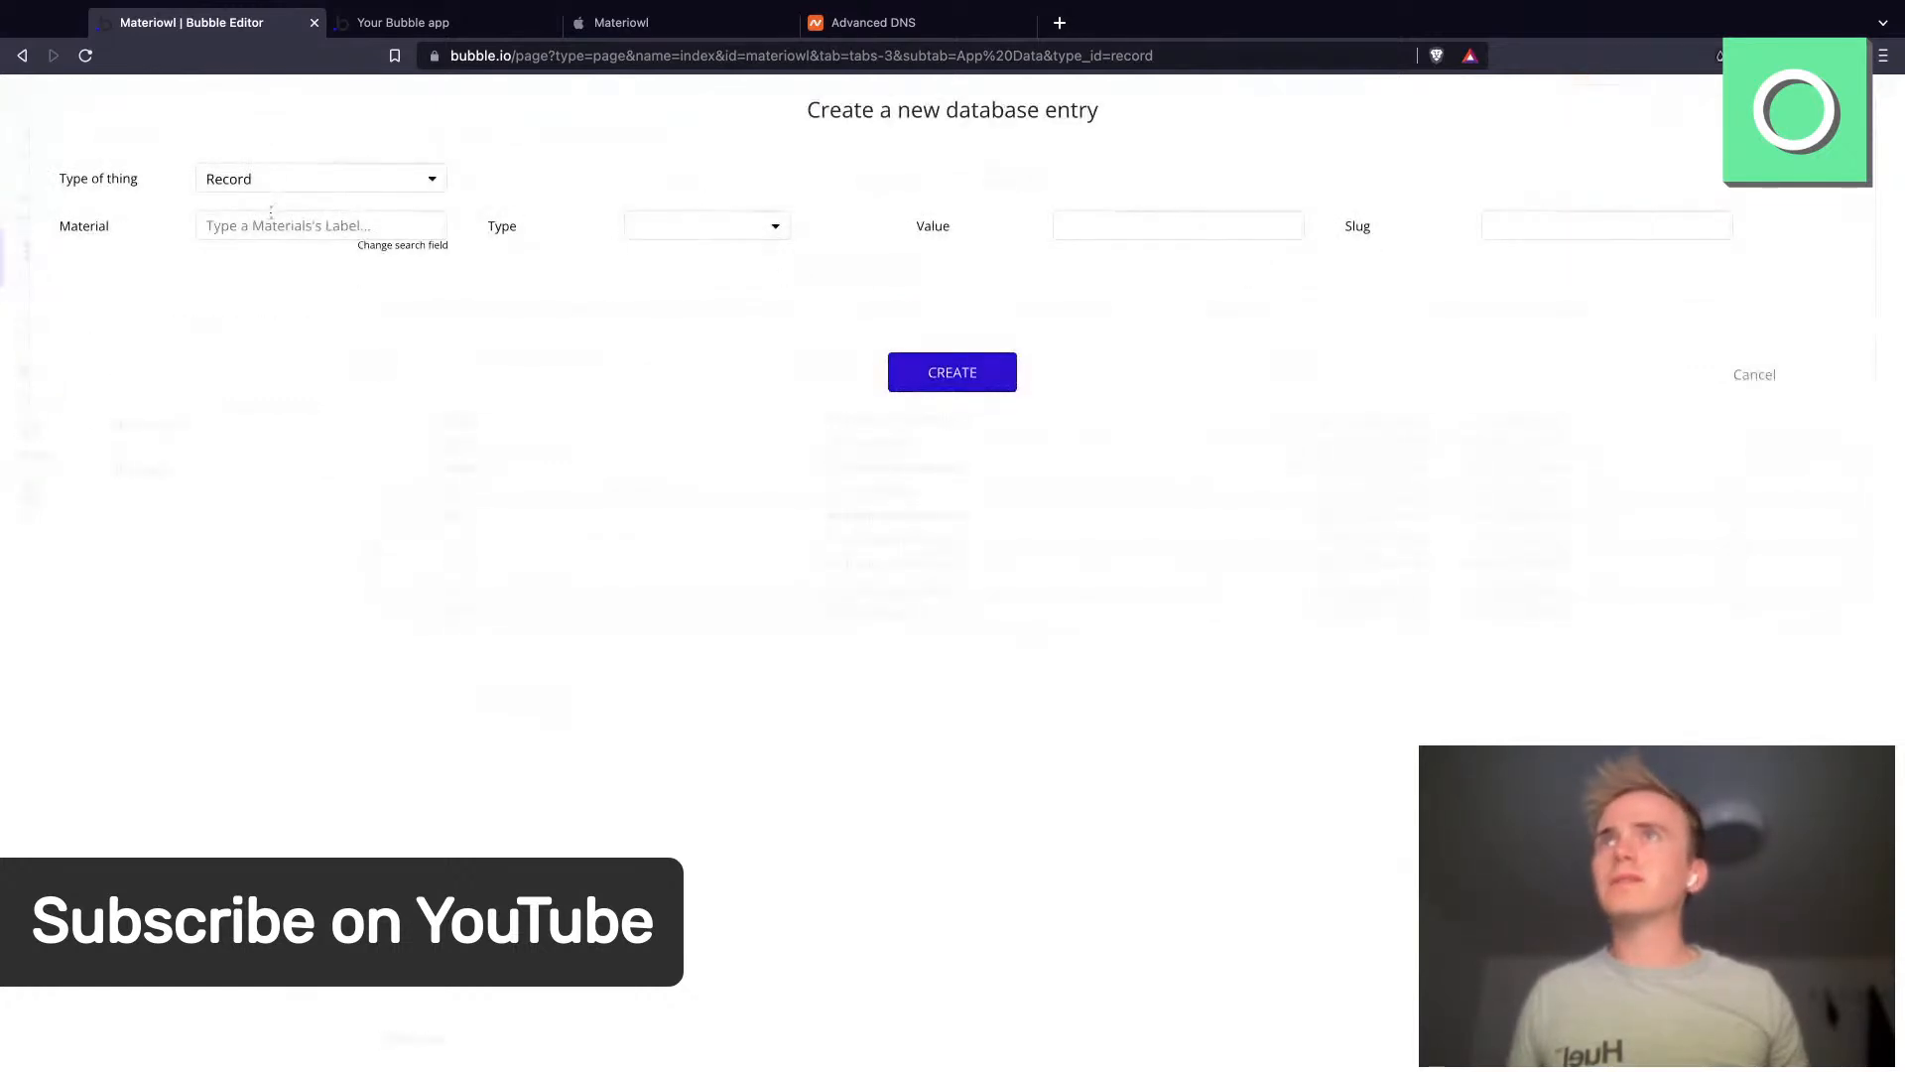
left_click(653, 234)
left_click(713, 292)
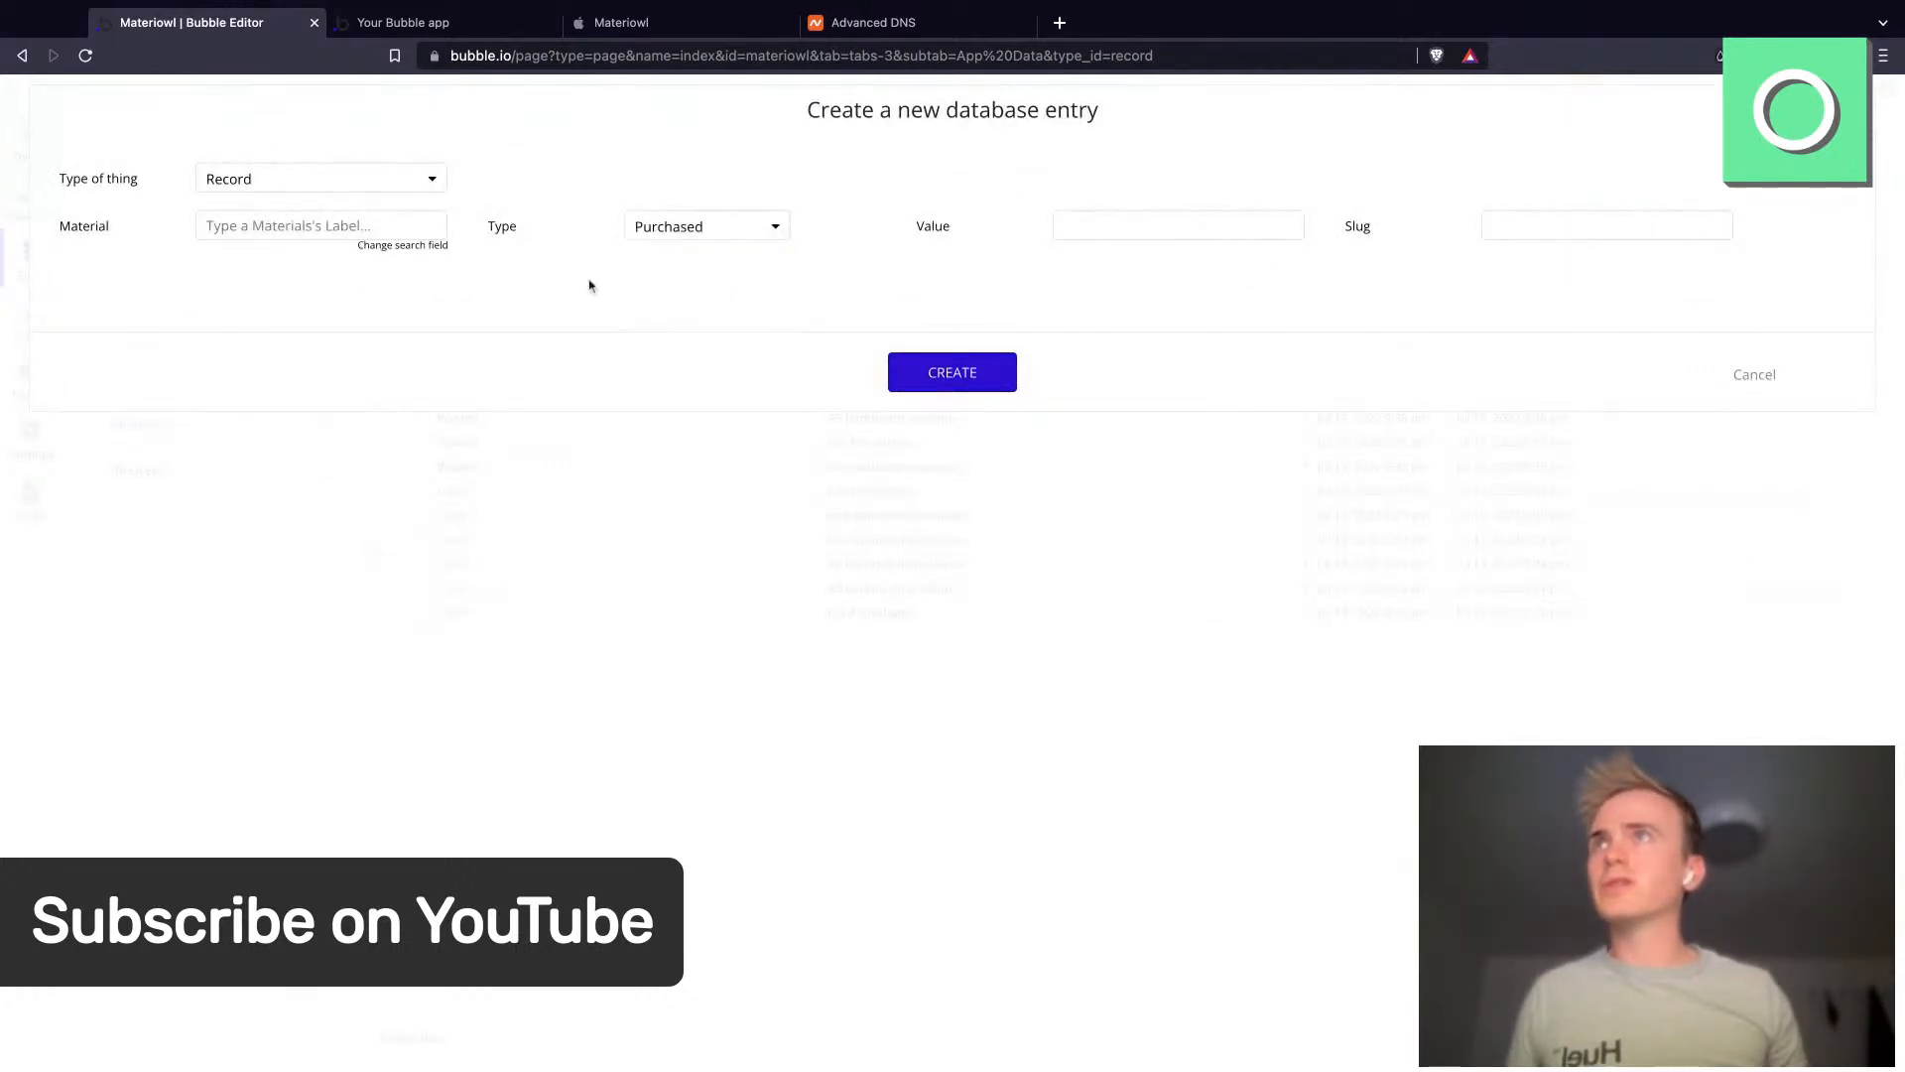
left_click(265, 227)
type("card")
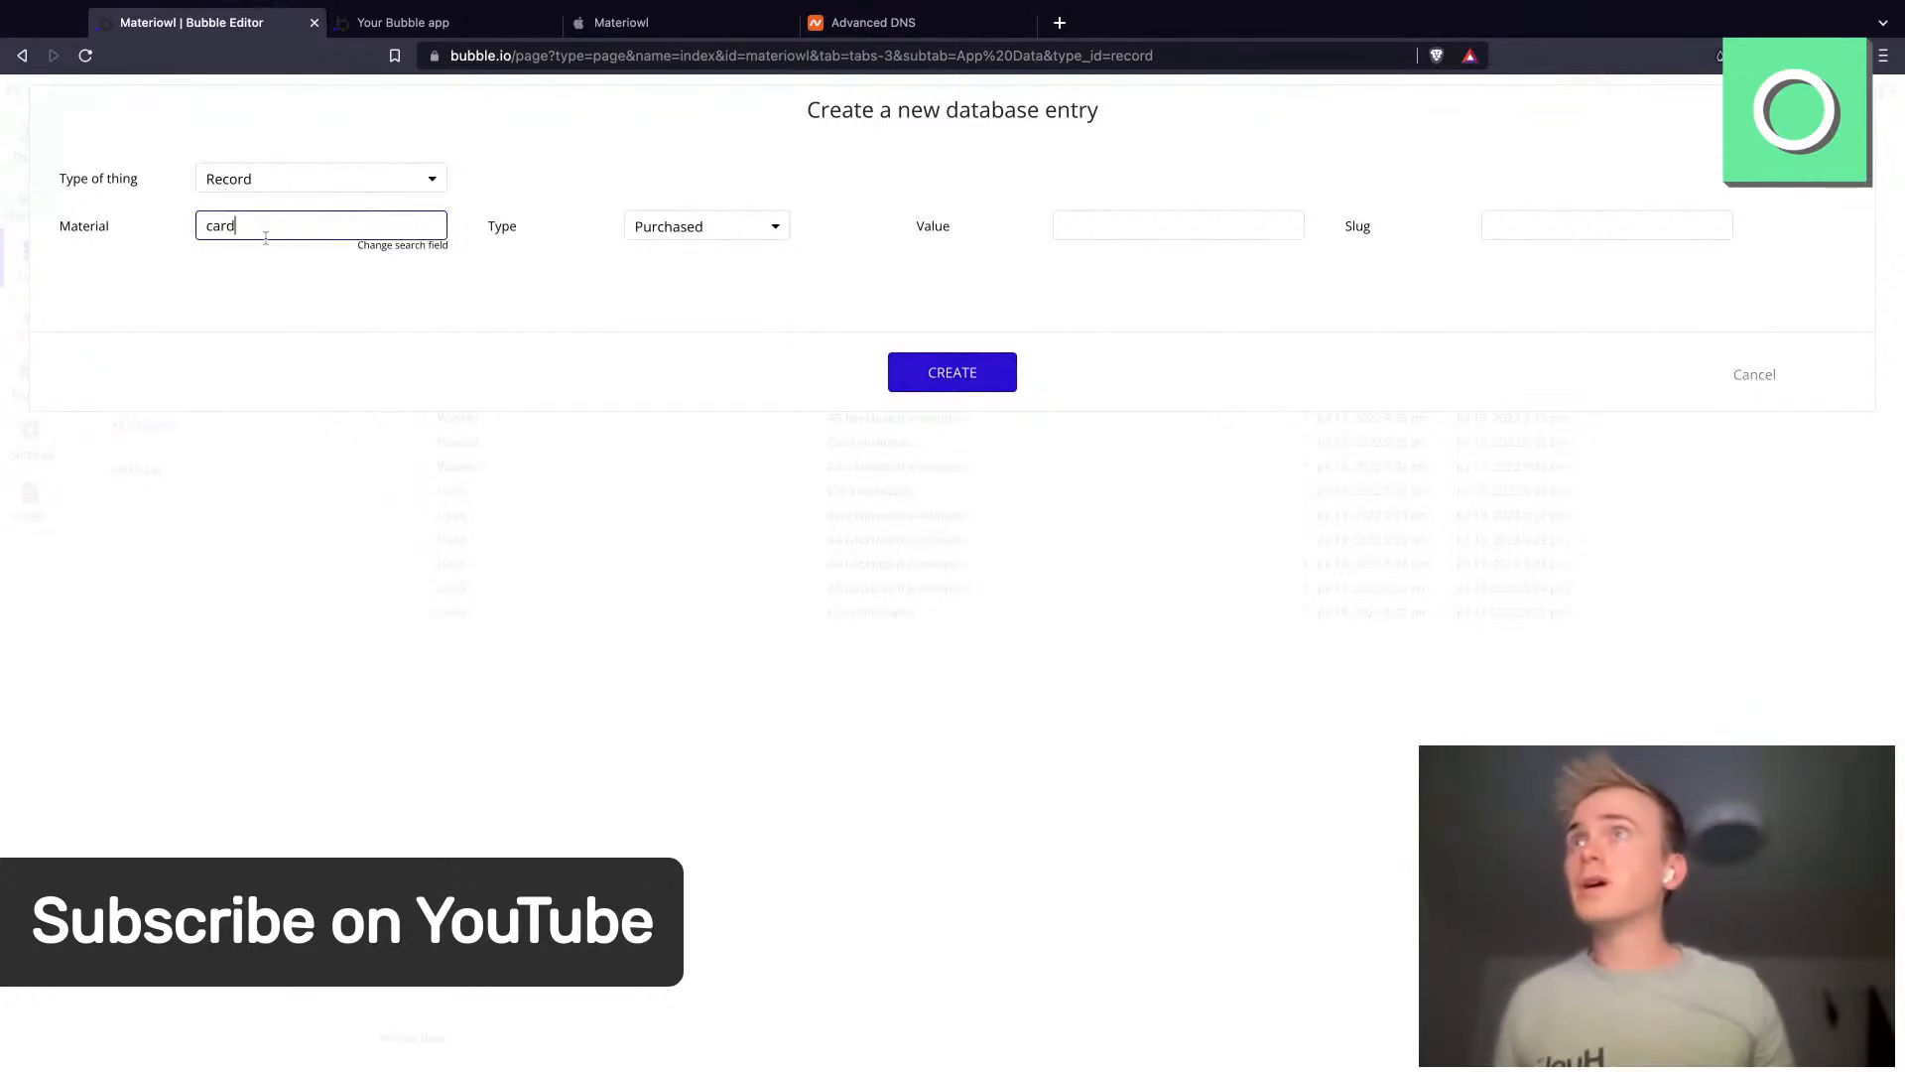
left_click(274, 264)
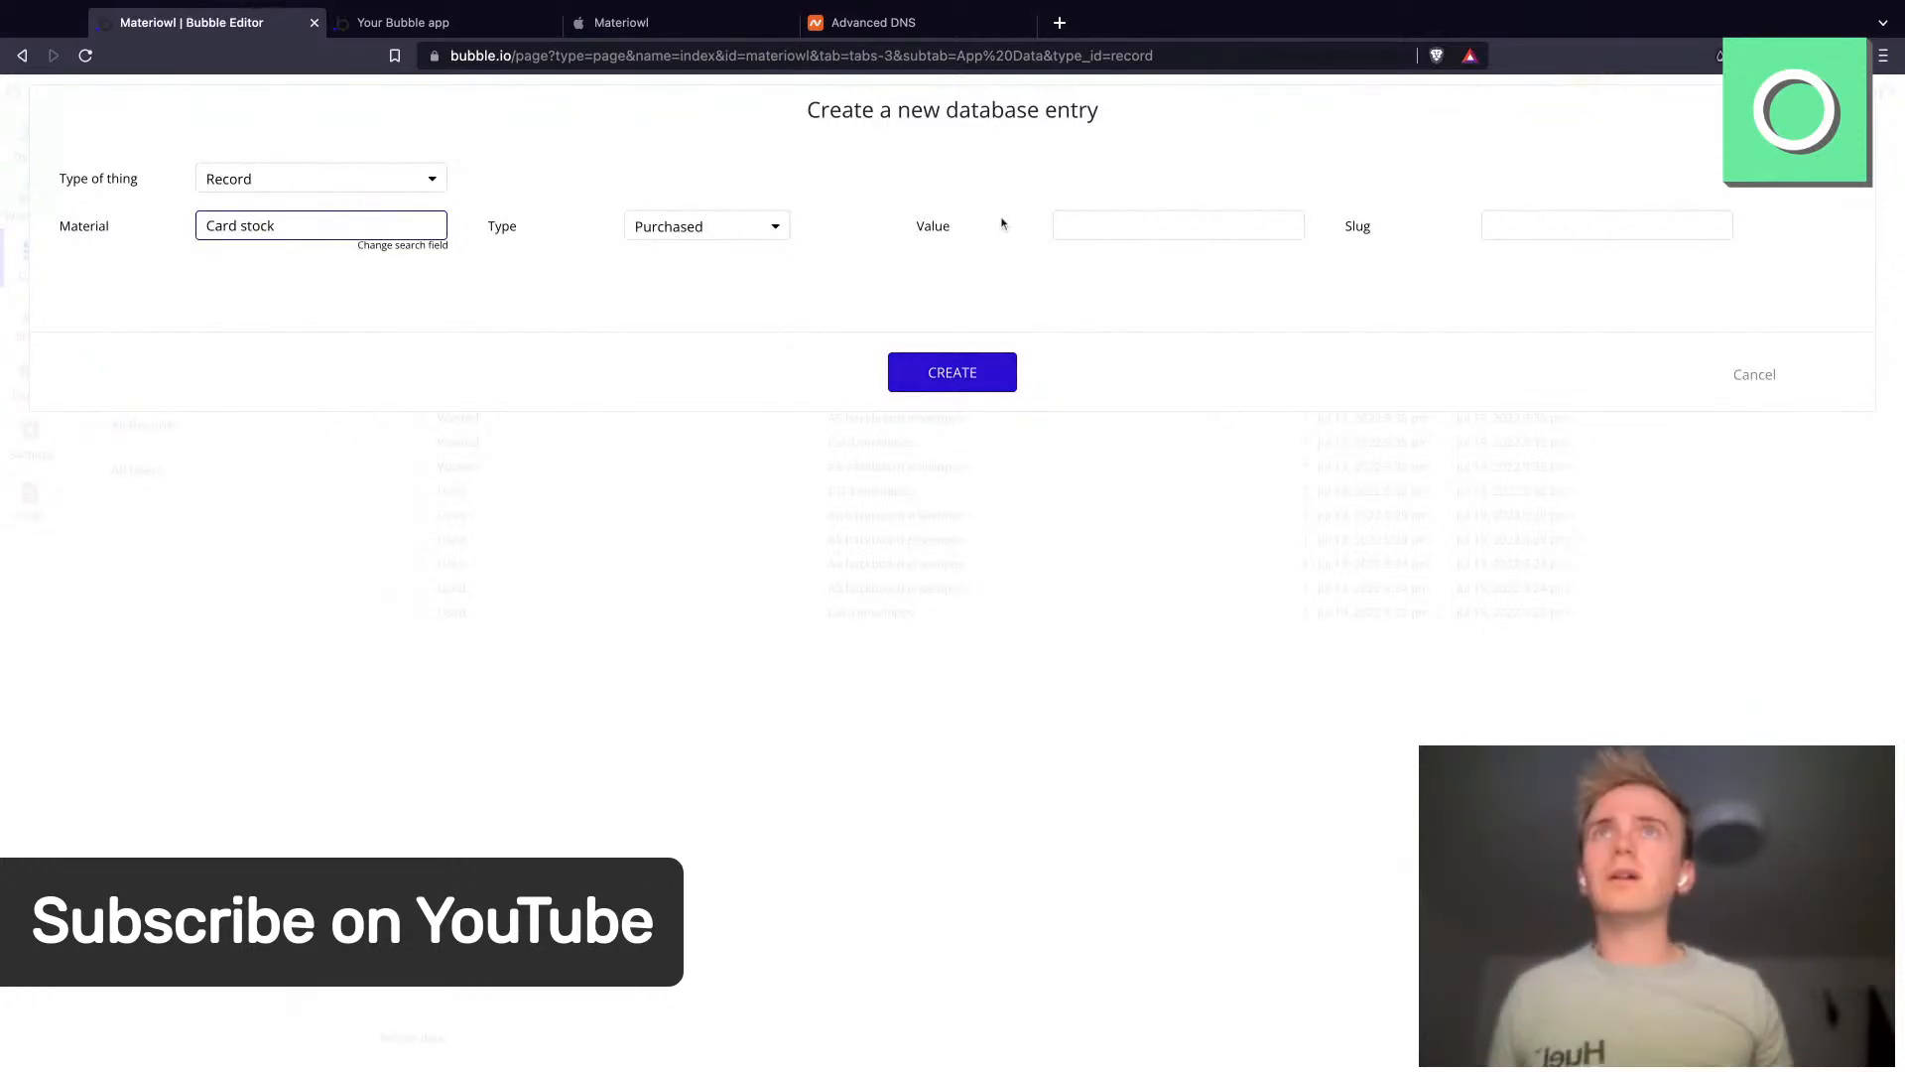
left_click(1124, 230)
type("400")
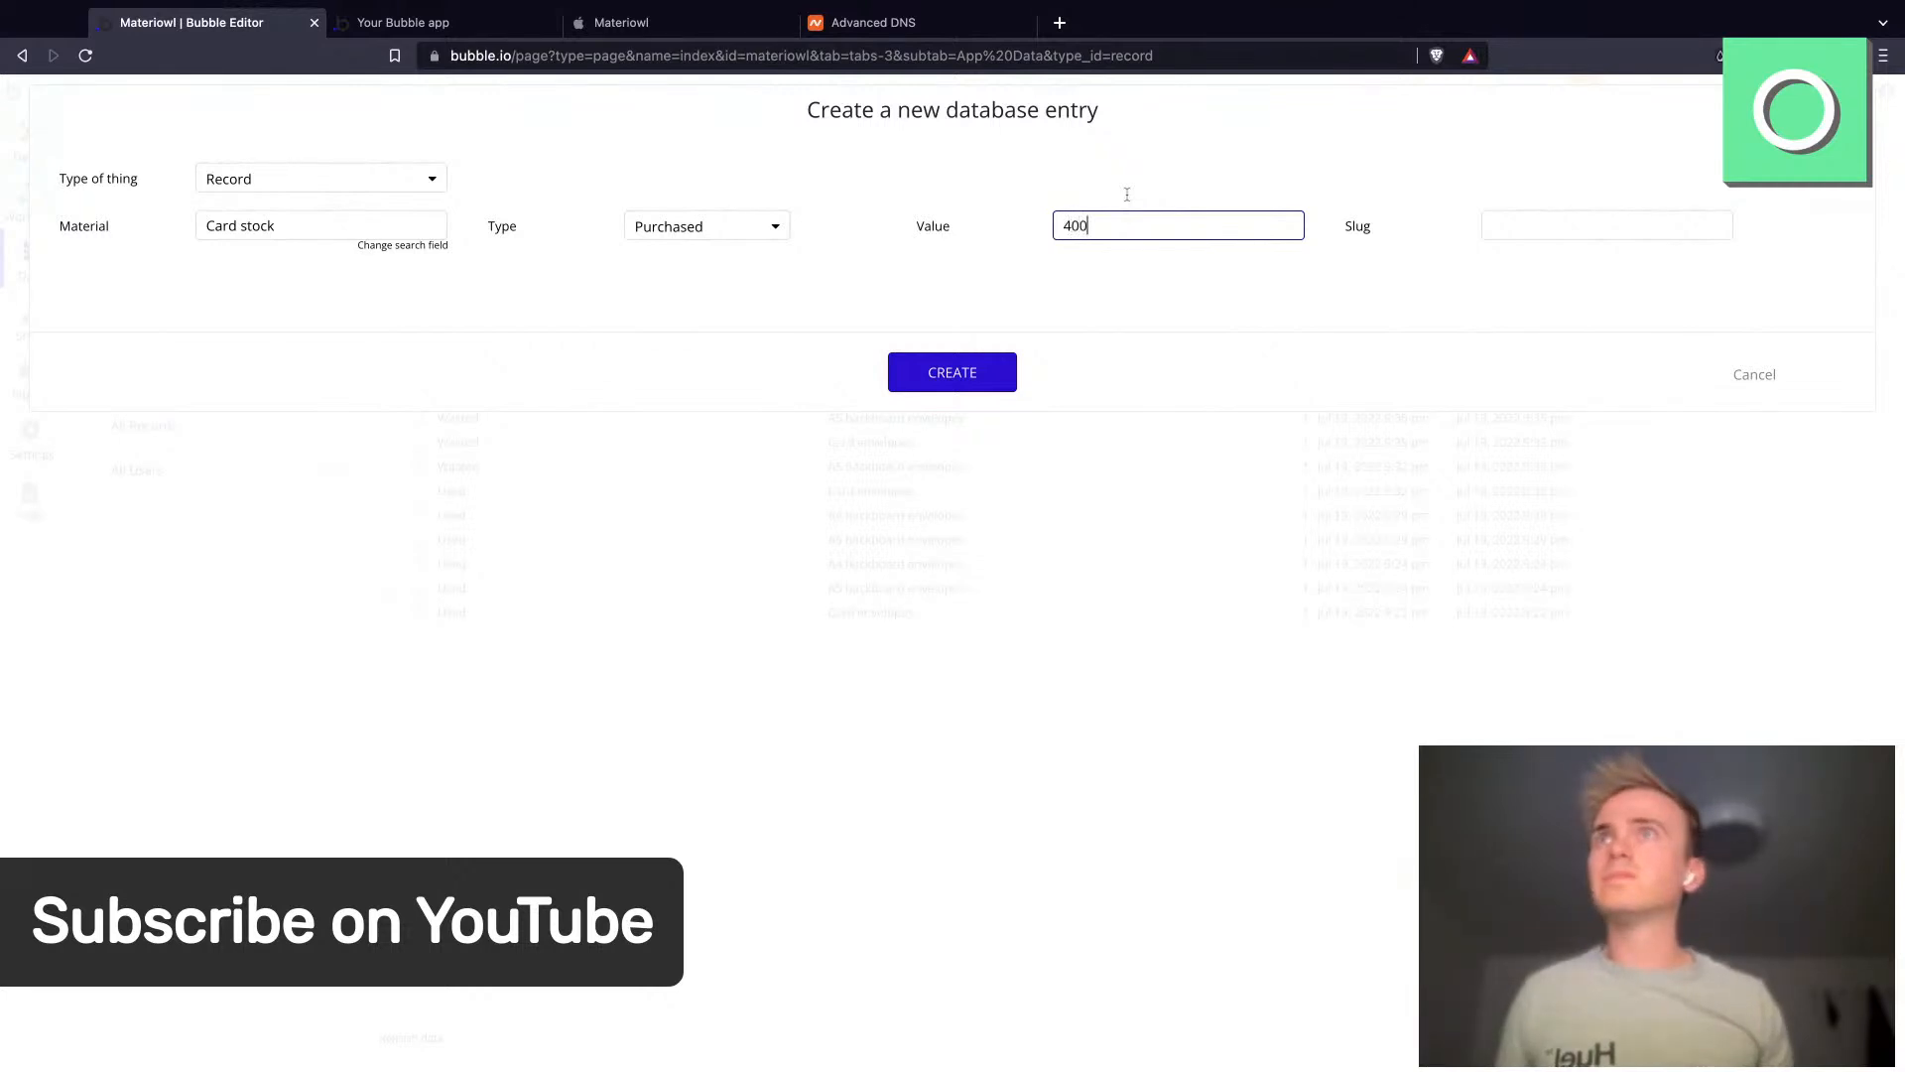
left_click(862, 309)
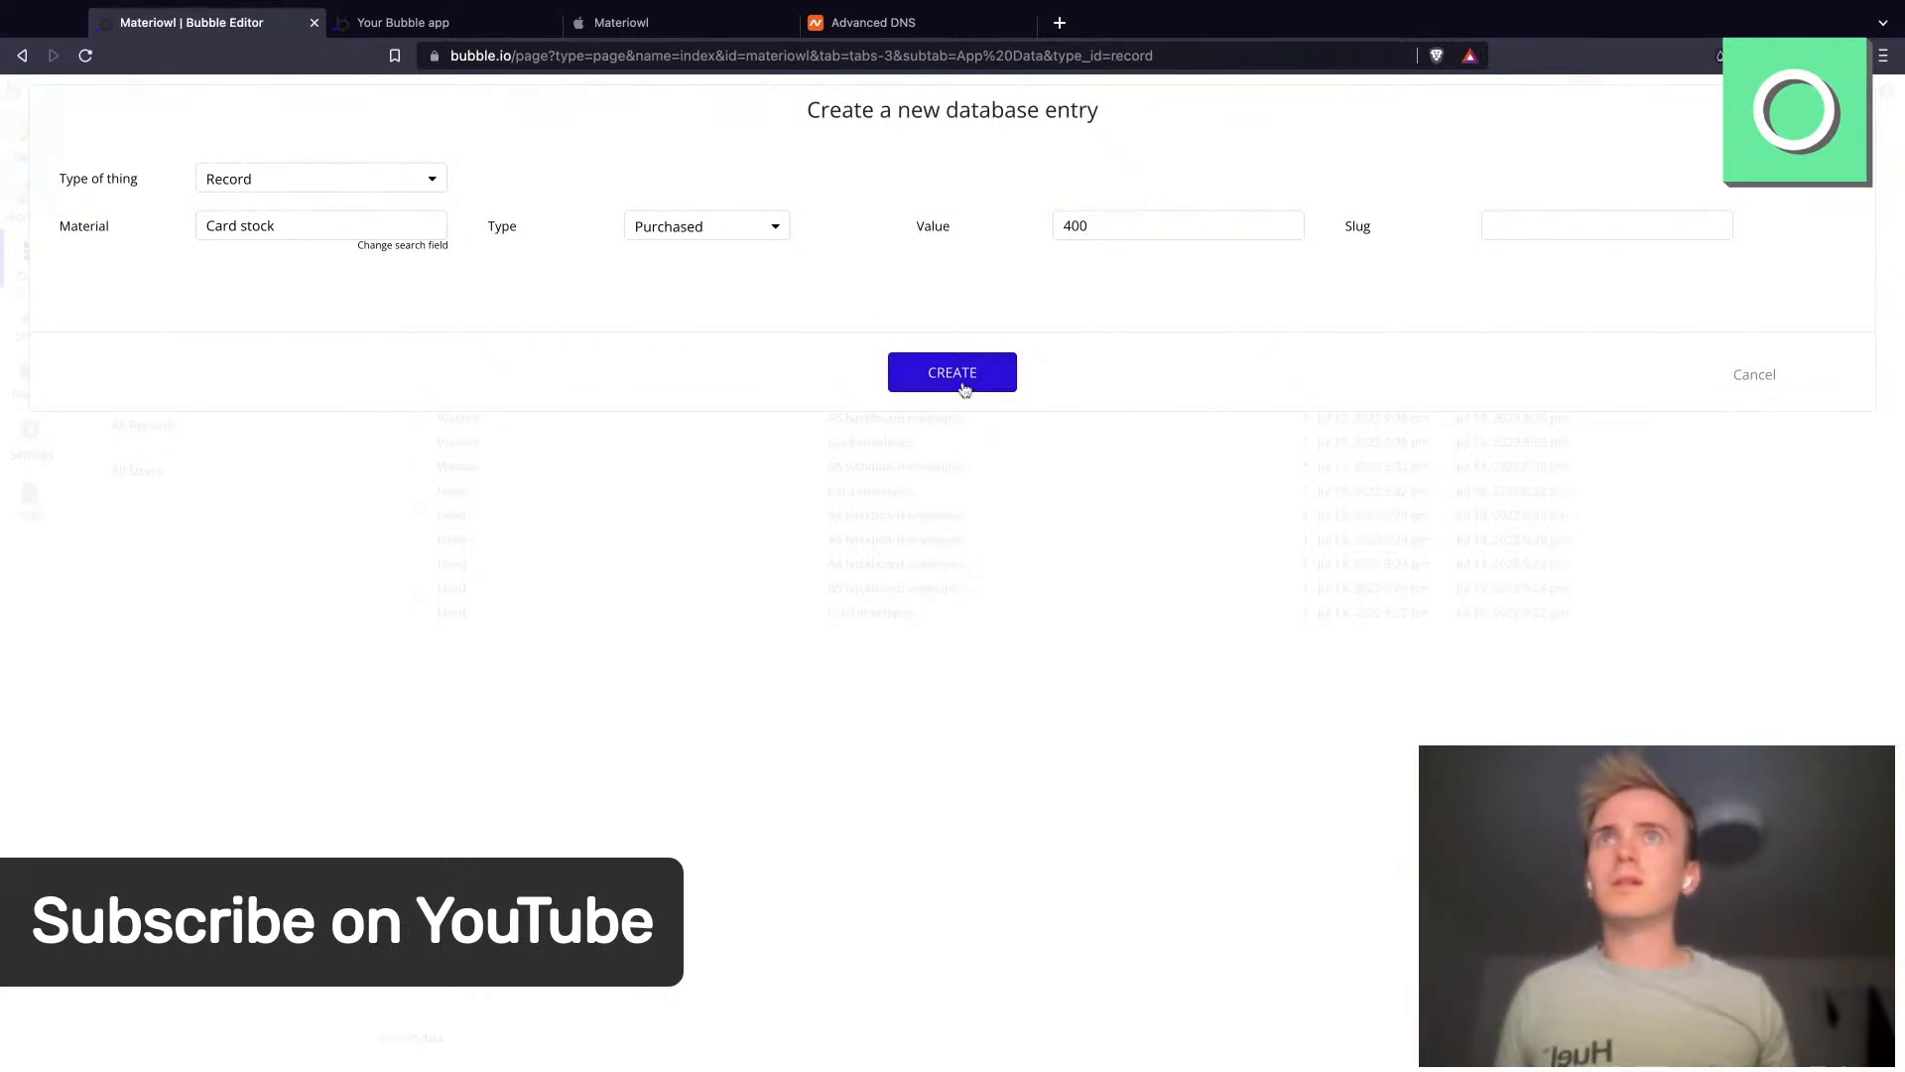
left_click(965, 389)
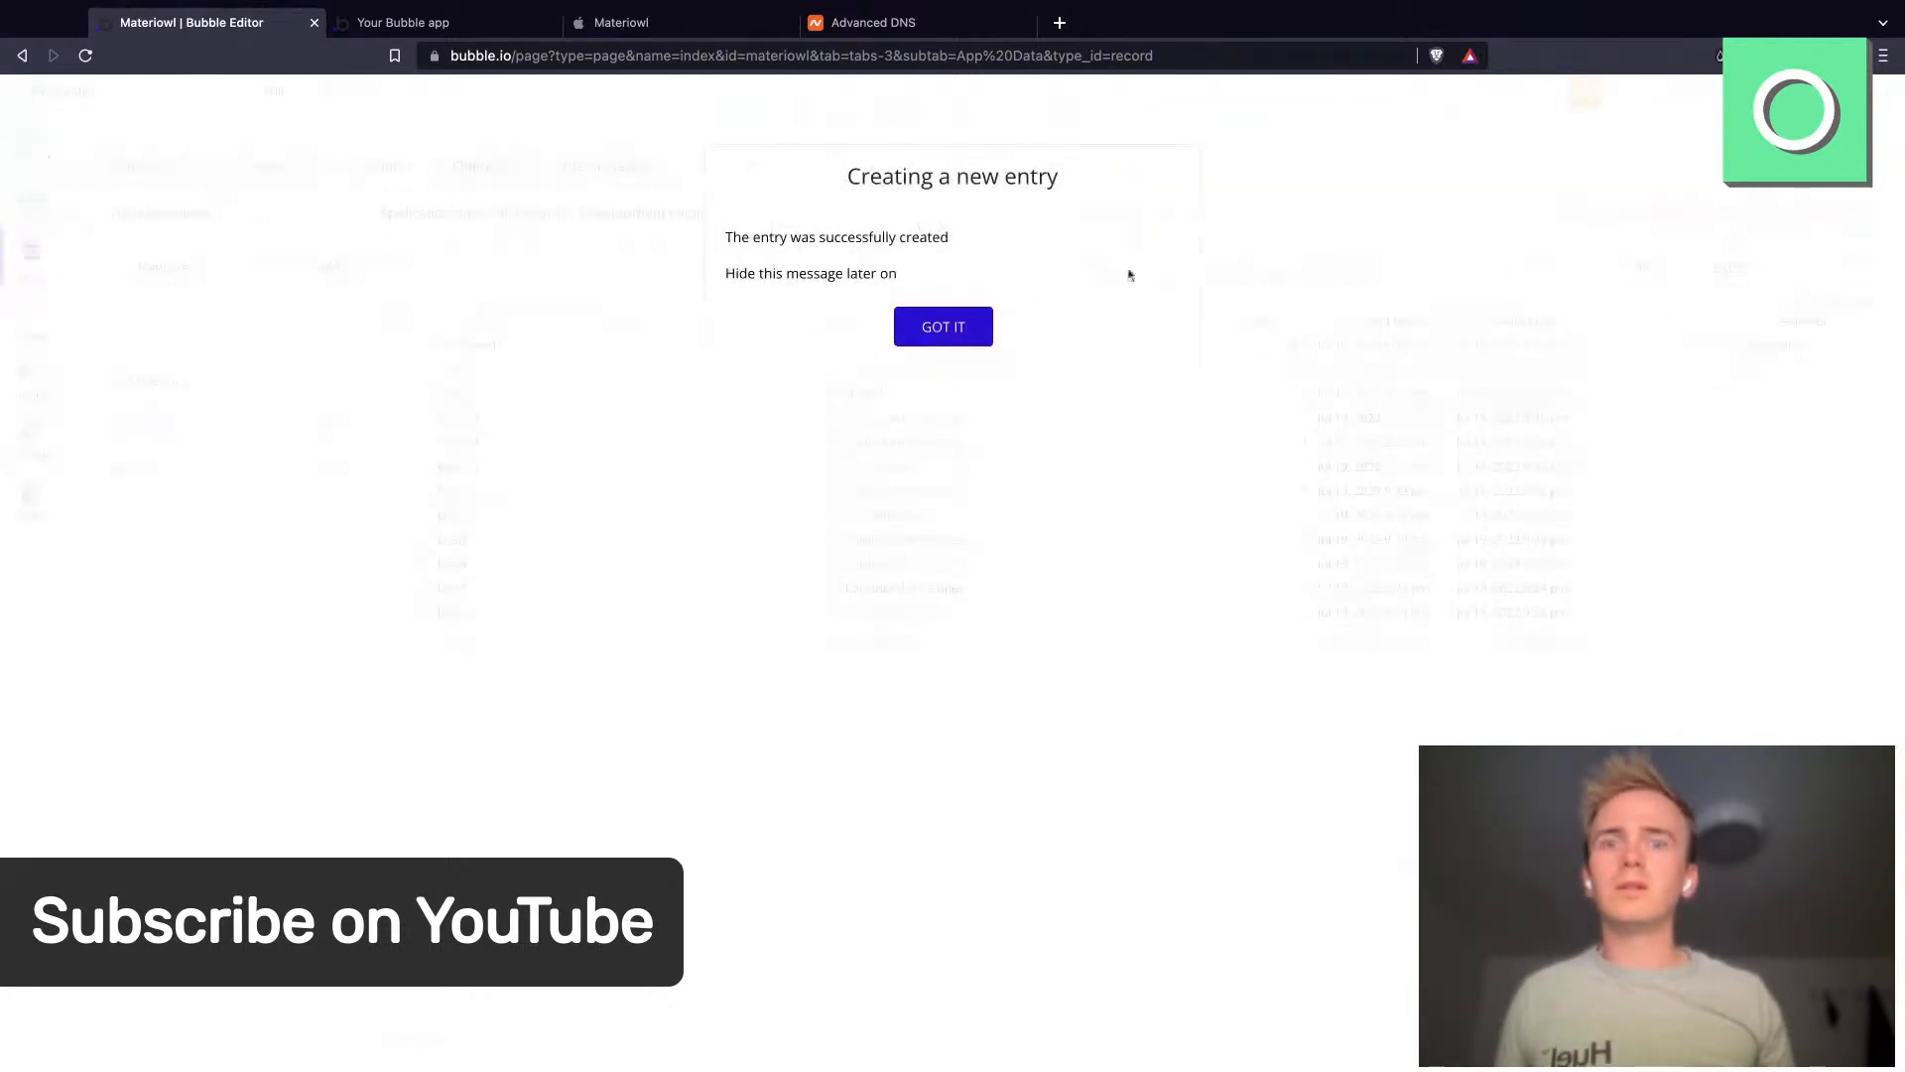
left_click(978, 322)
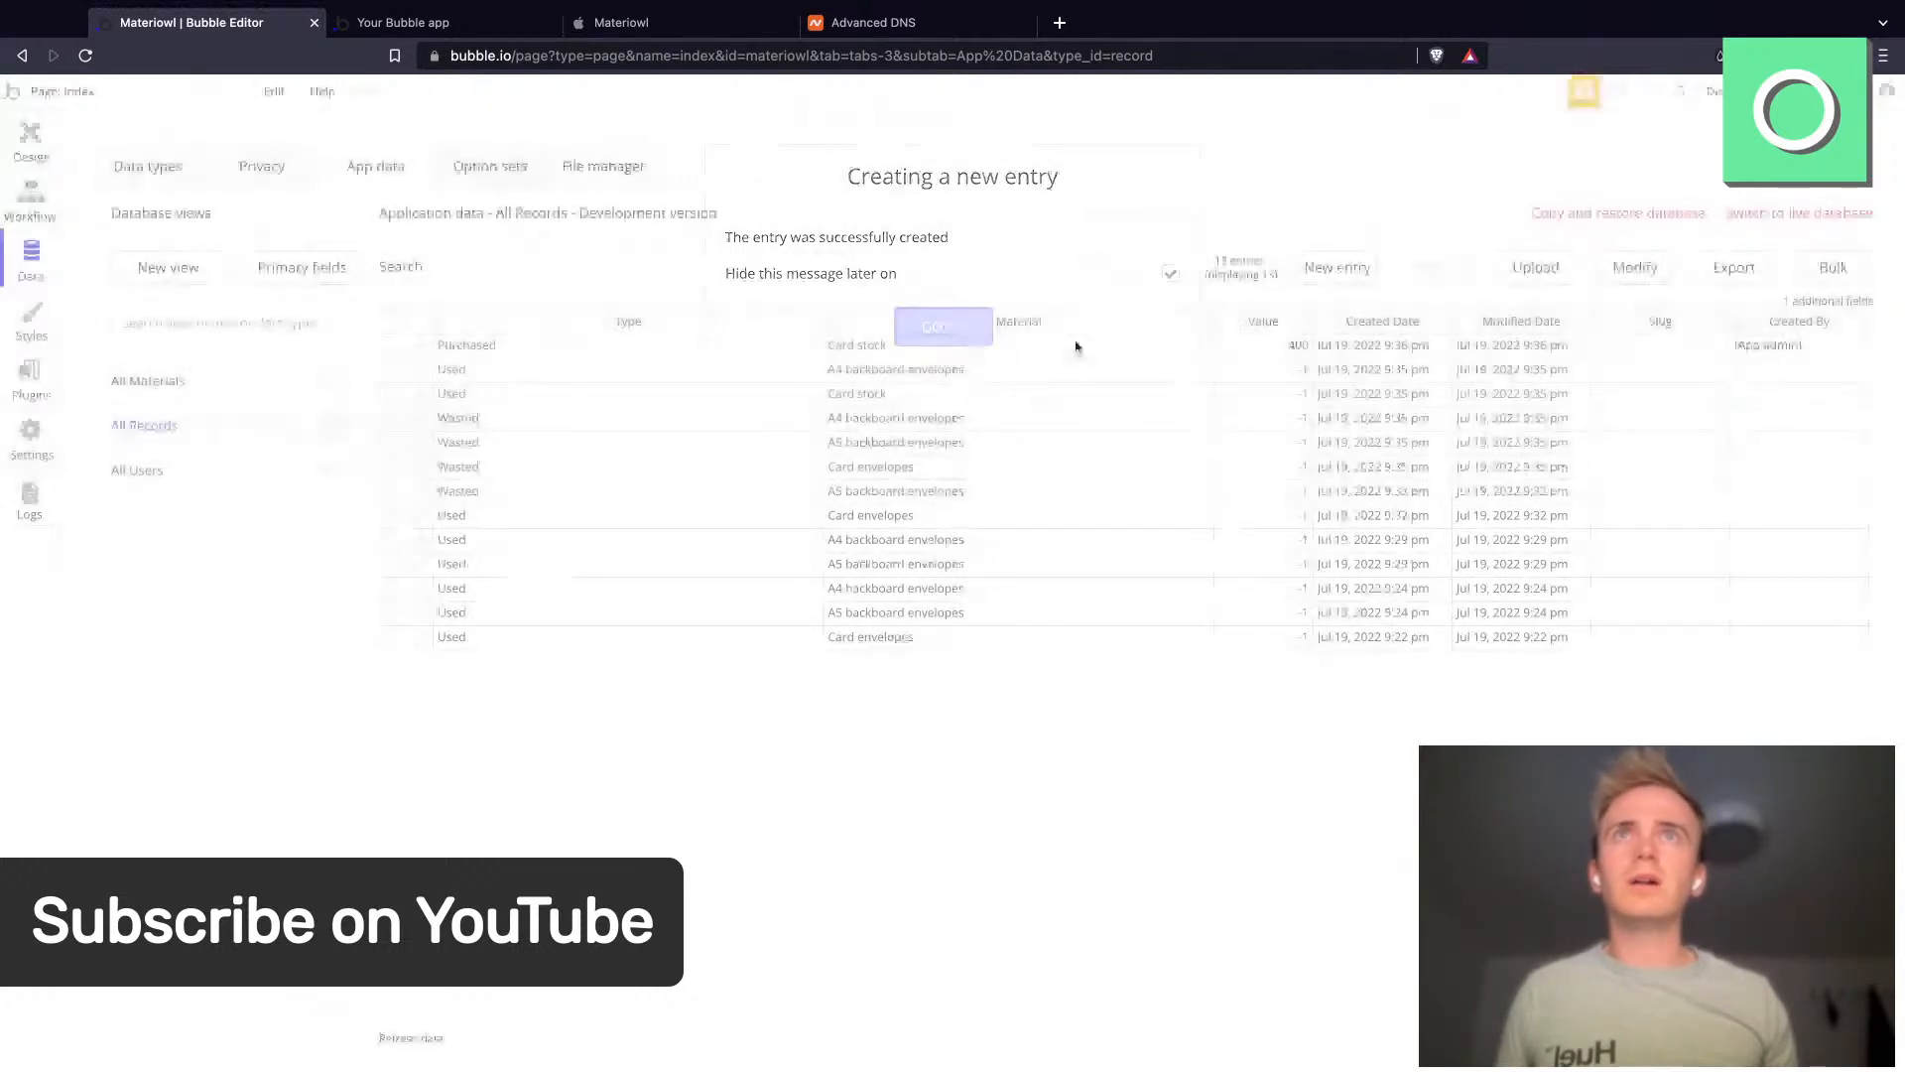
- Create a new Record entry for A4 backboard envelopes with Type Purchased and Value 200
left_click(1338, 267)
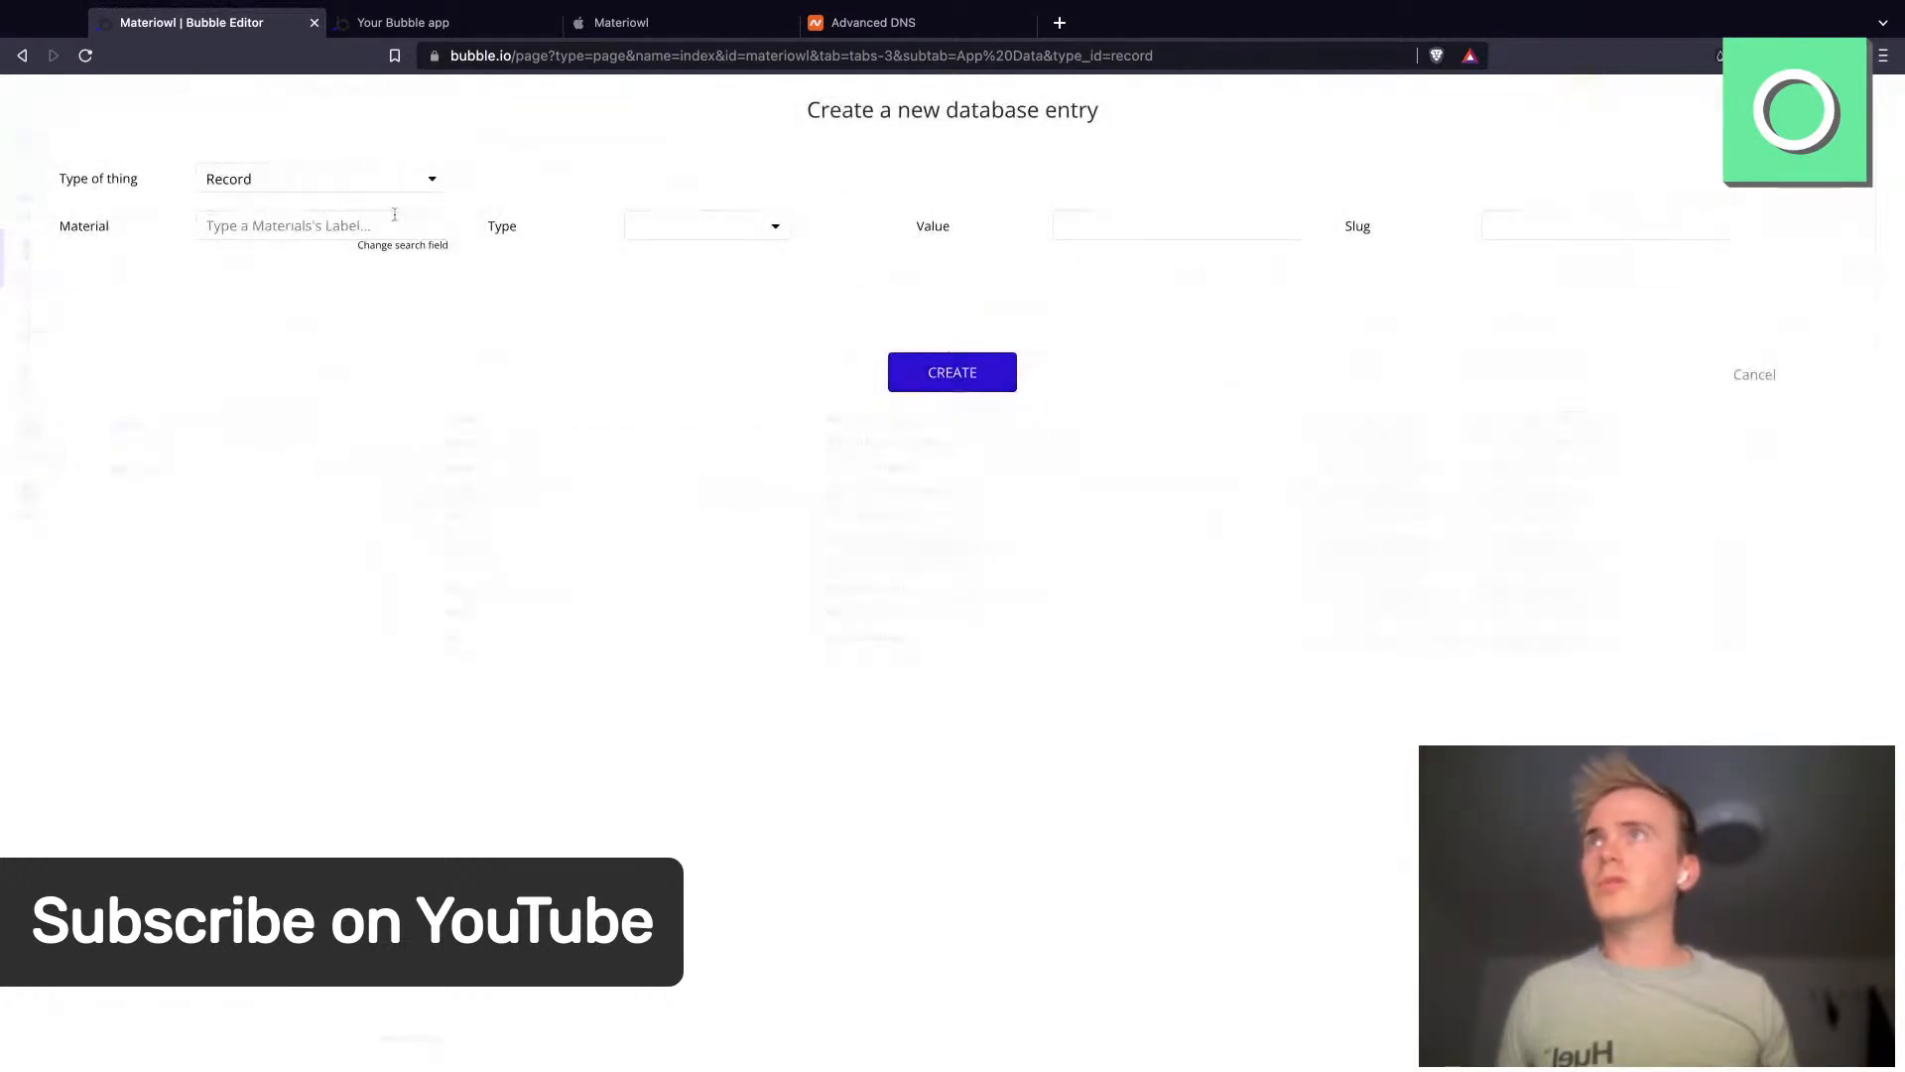
type("en")
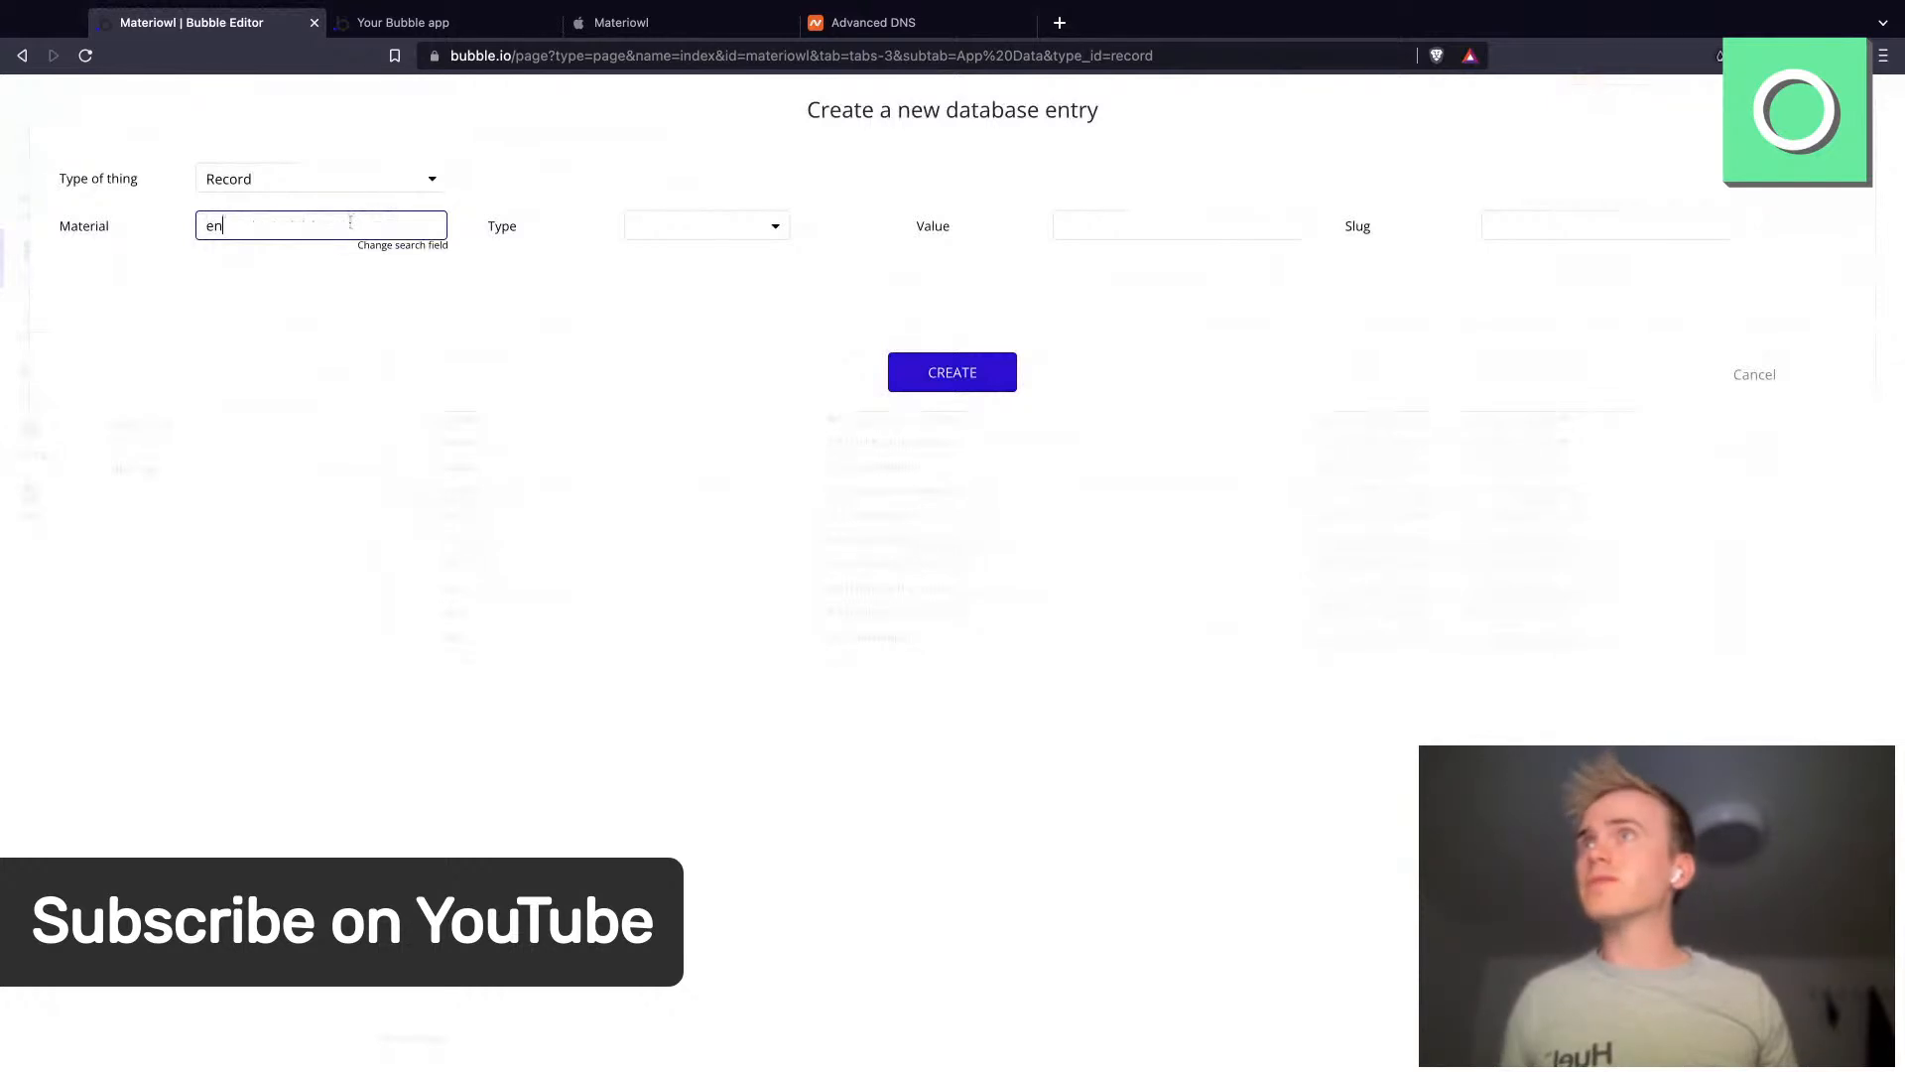
left_click(299, 295)
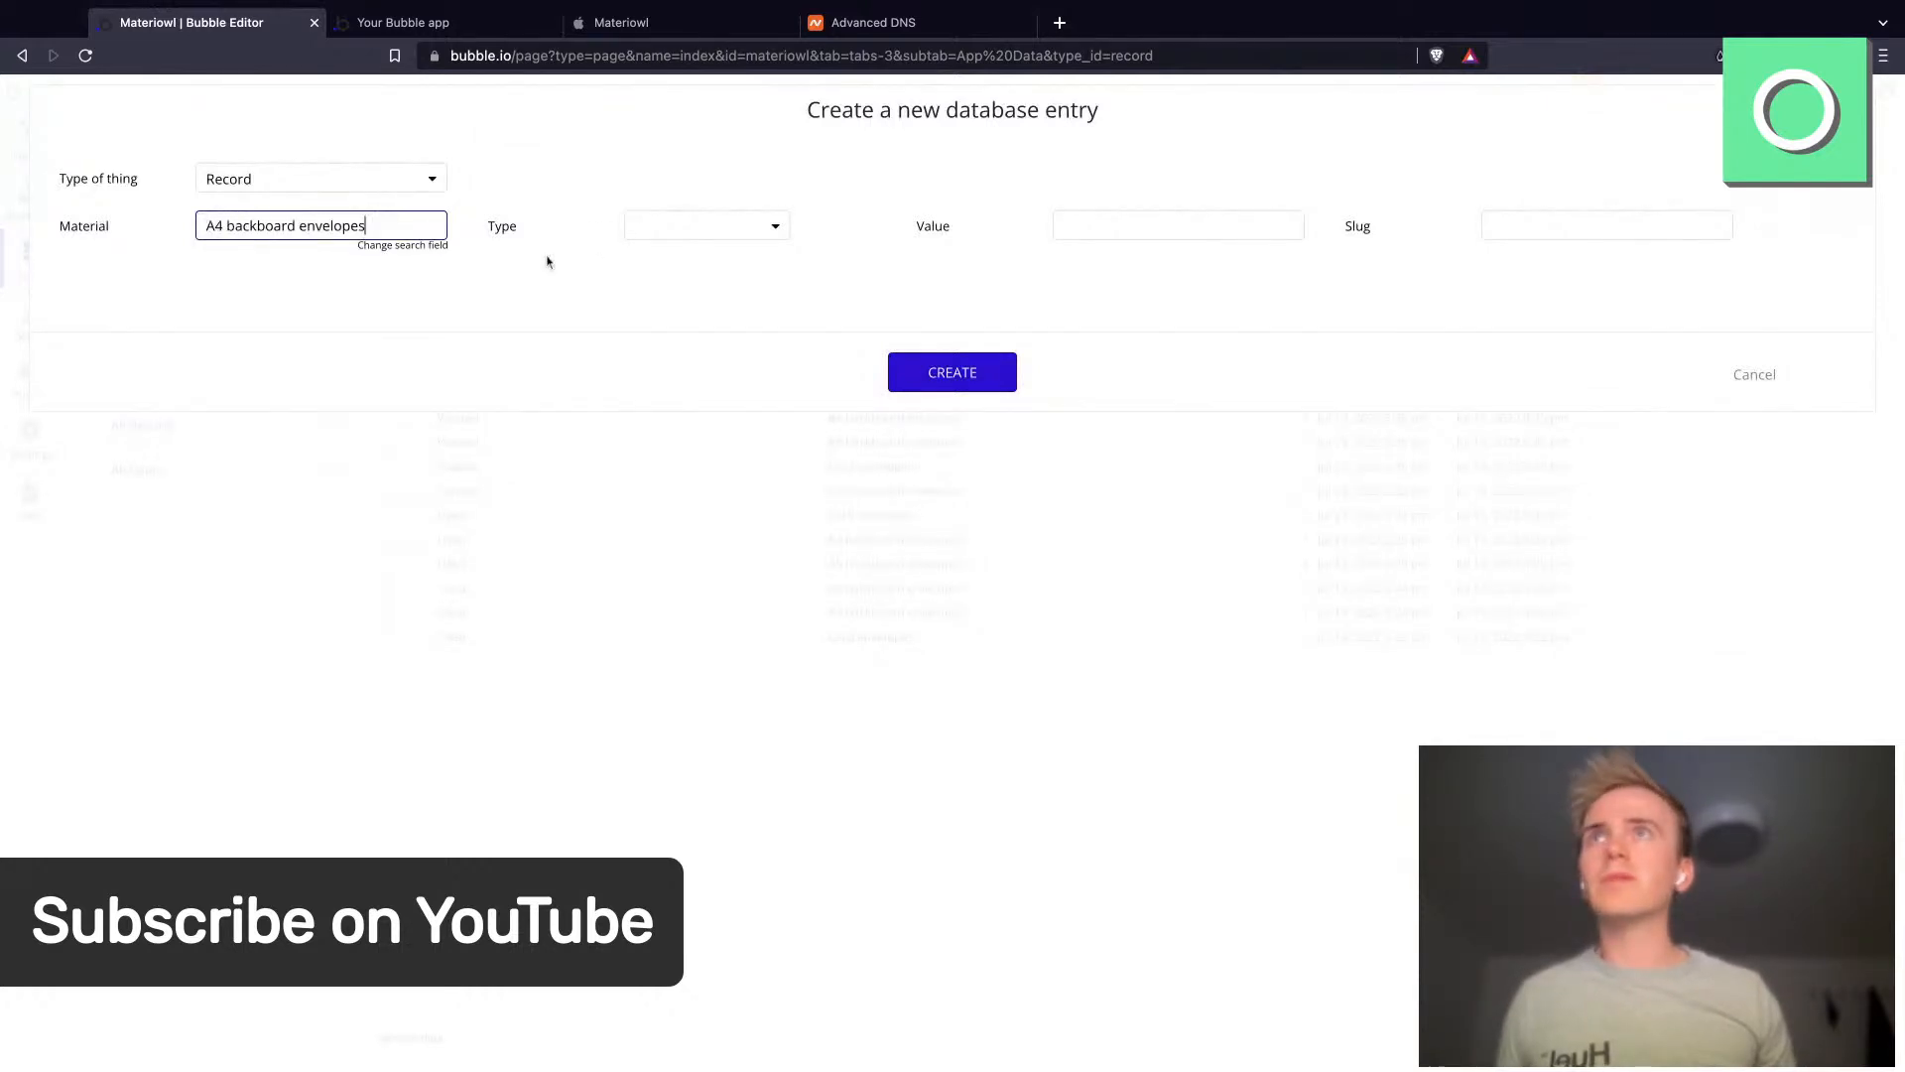
left_click(673, 228)
left_click(694, 292)
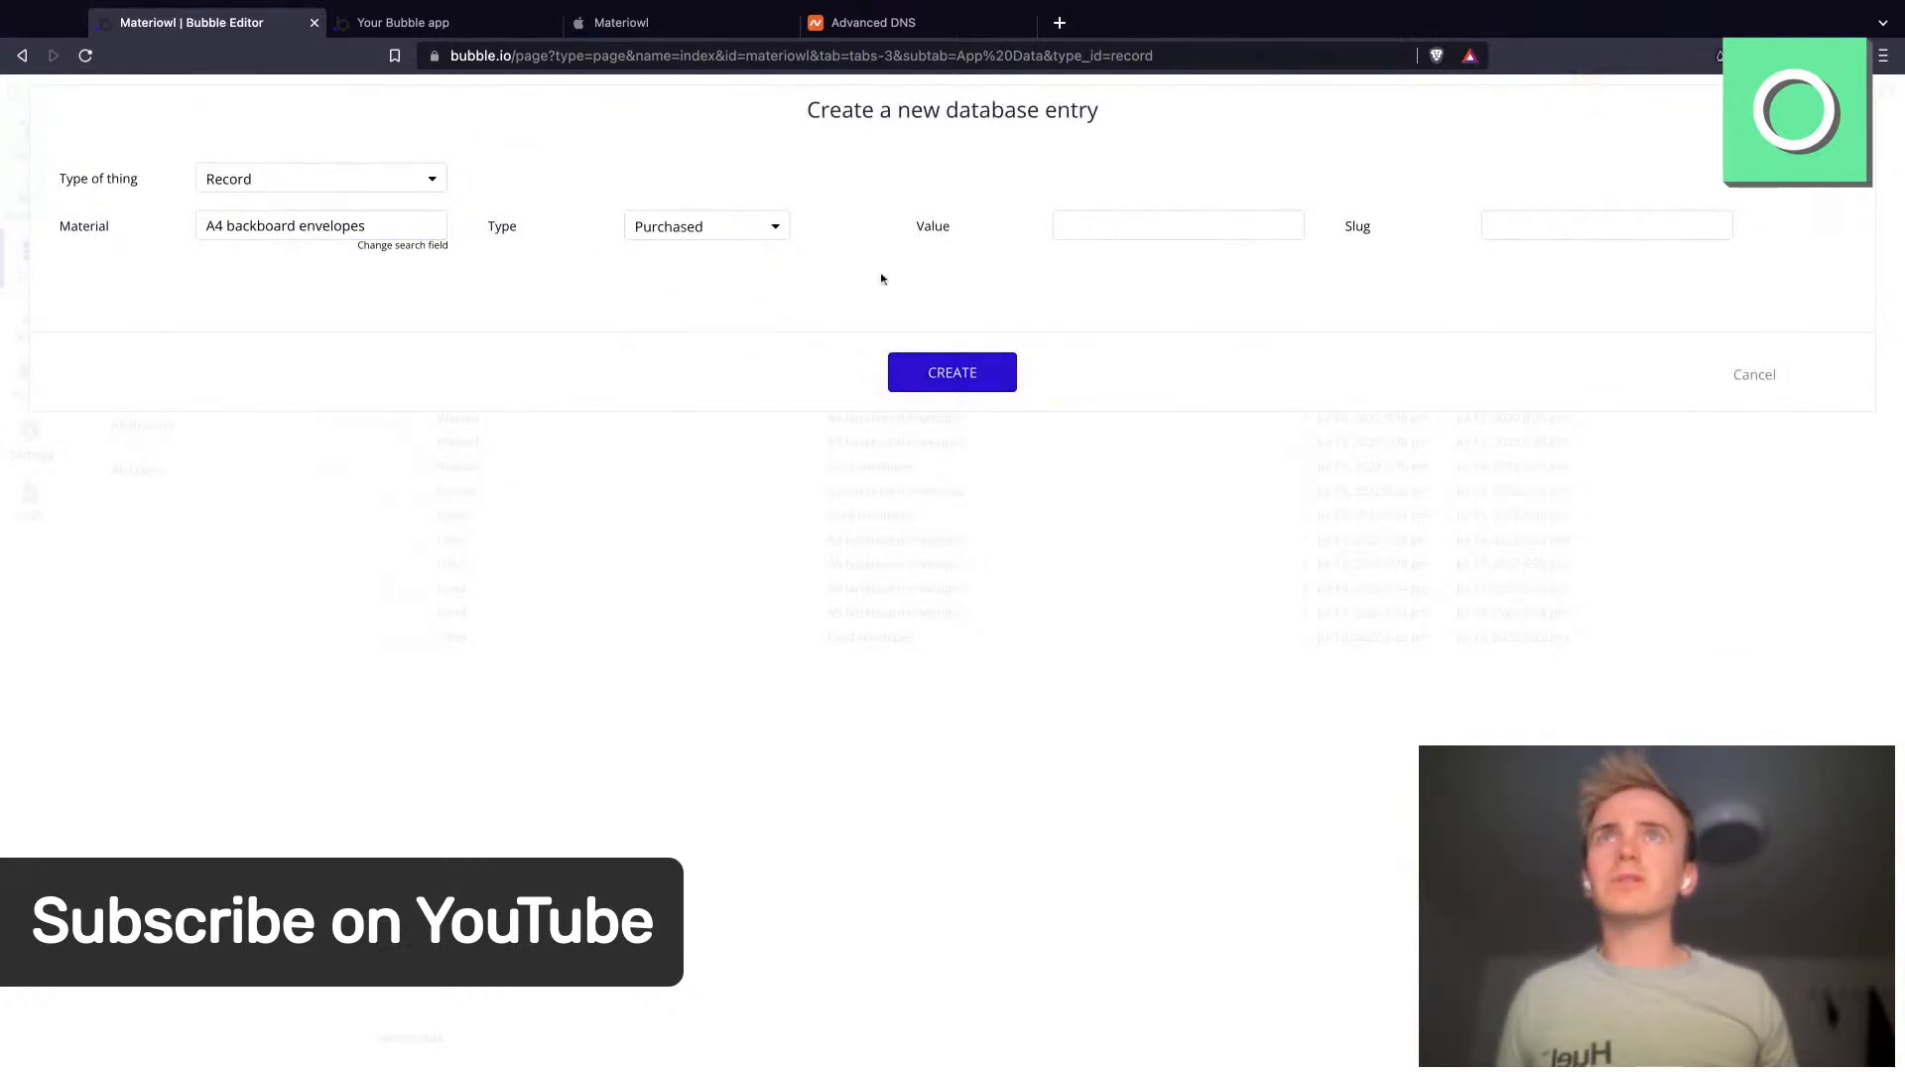
left_click(1122, 230)
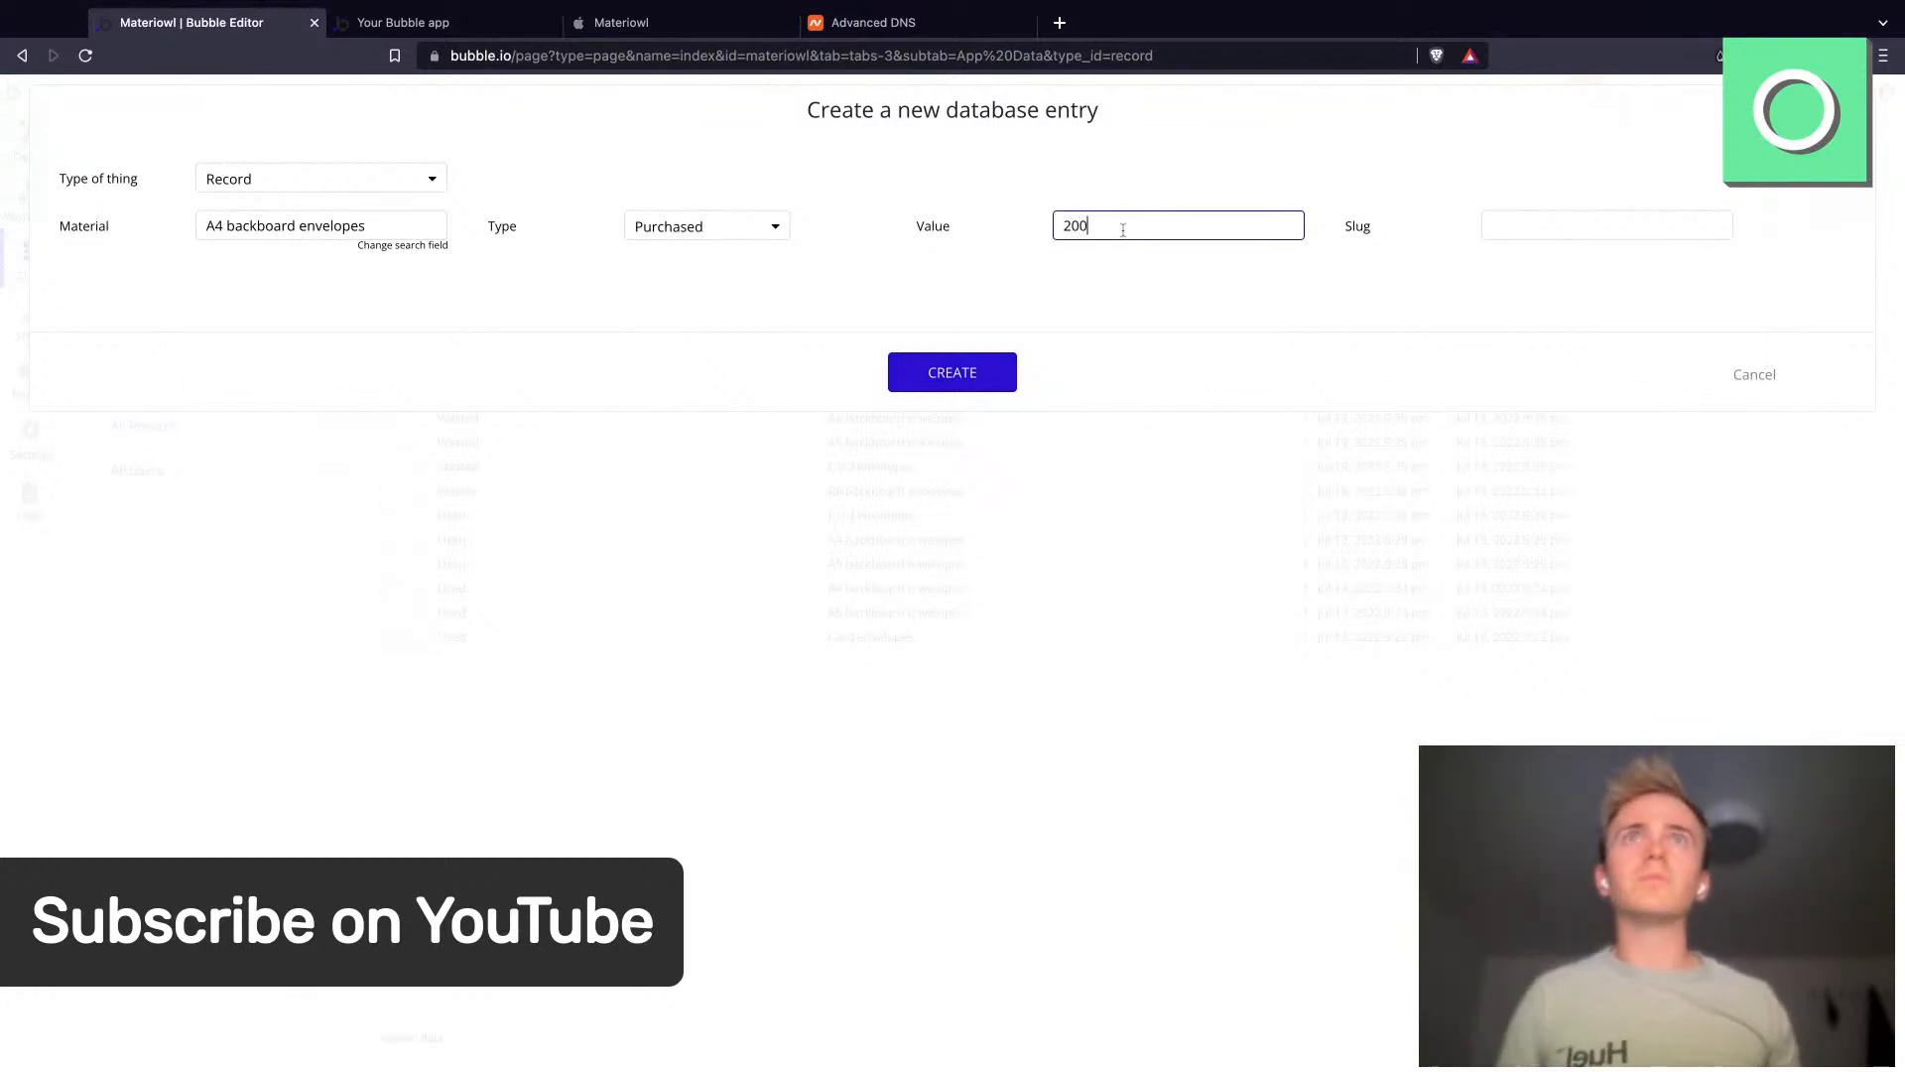
left_click(951, 374)
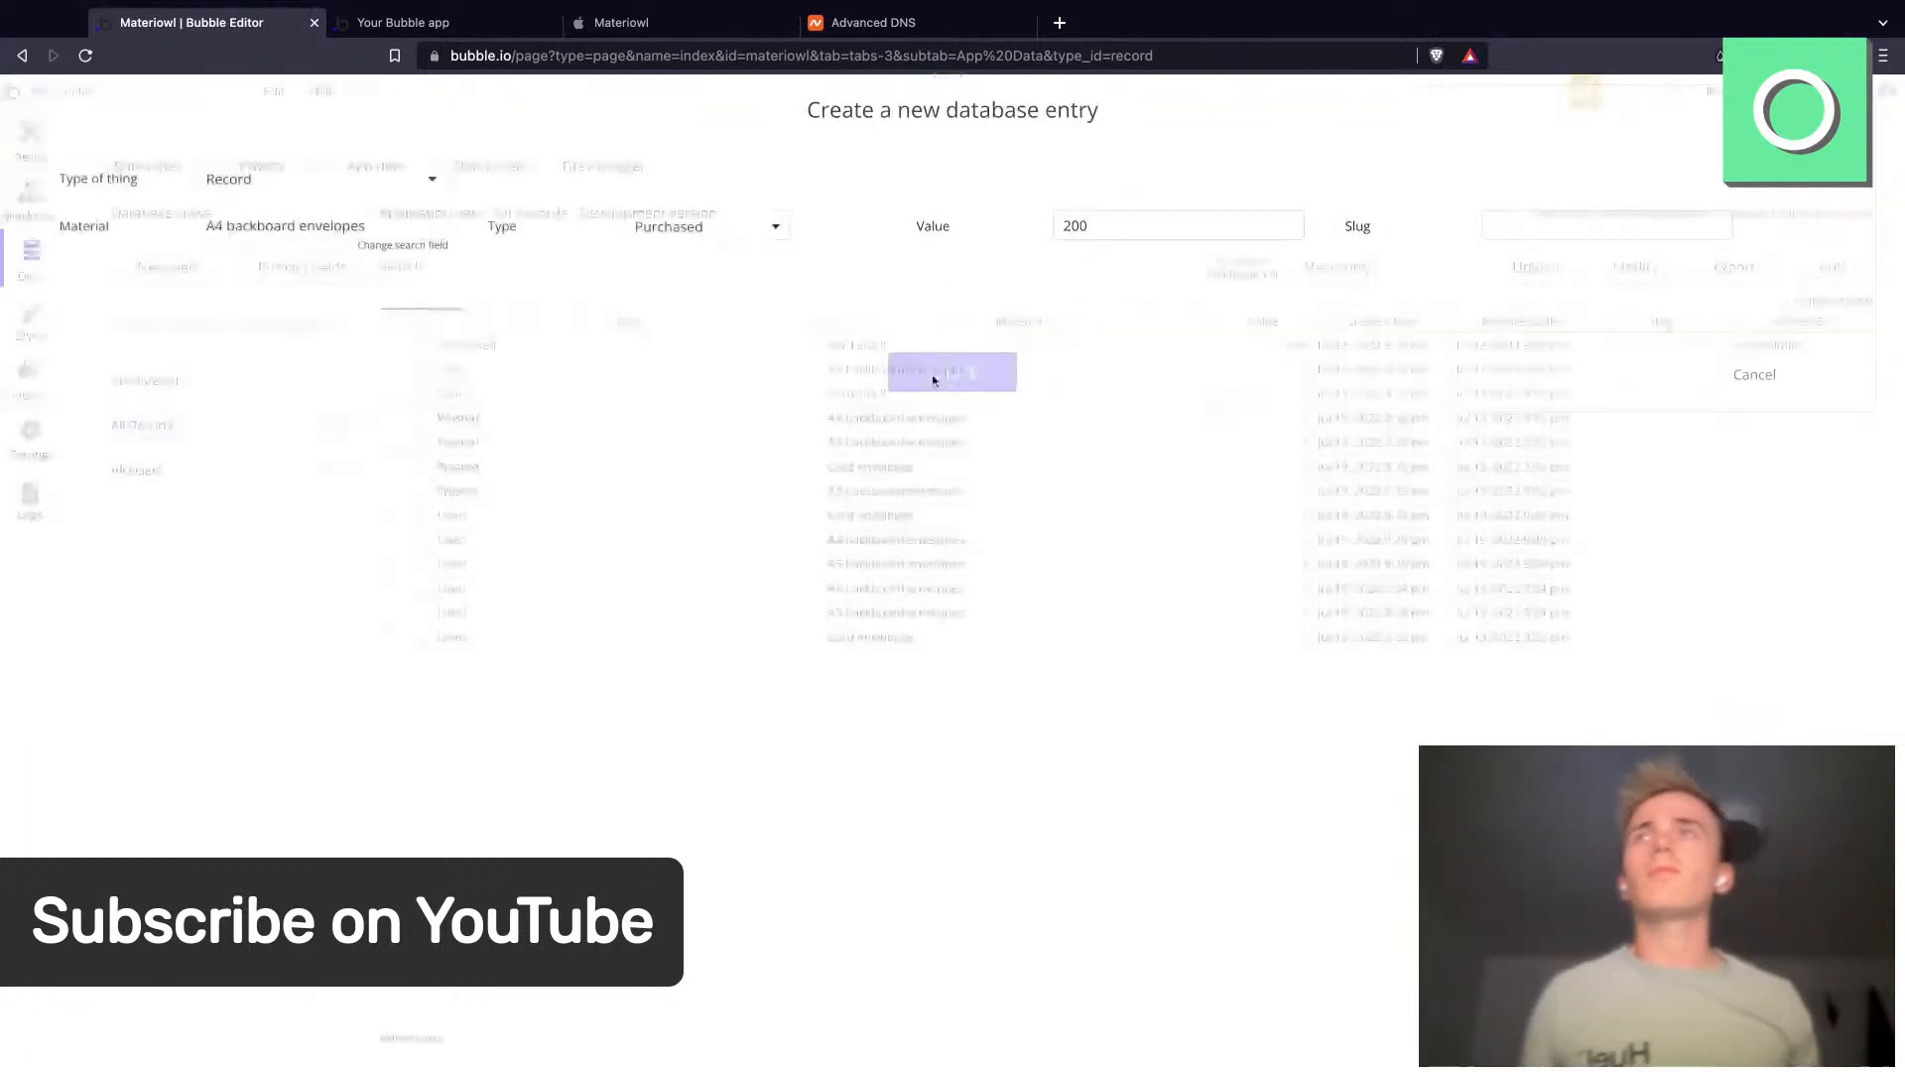
- Replace the 0 text with each item's Value from a search for Records whose Material equals the current cell's Materials
left_click(4, 132)
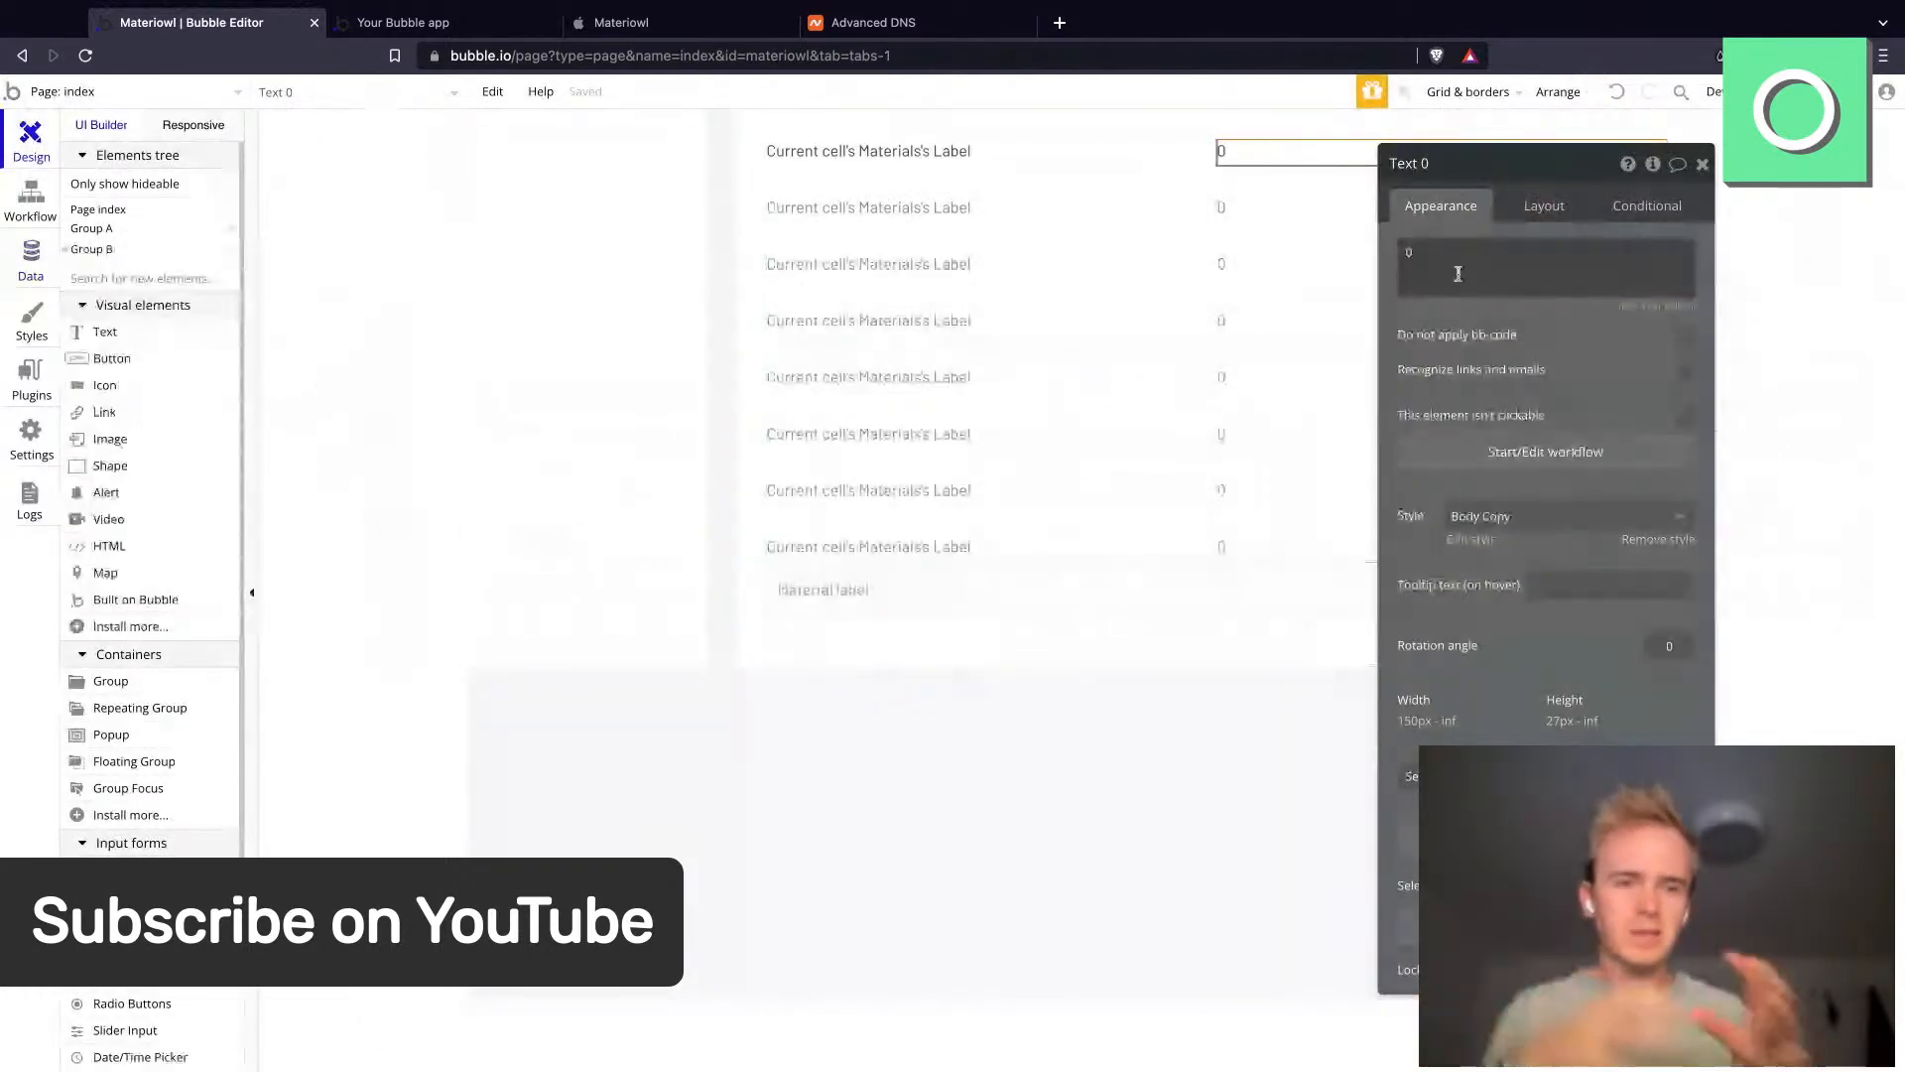
double_click(1459, 273)
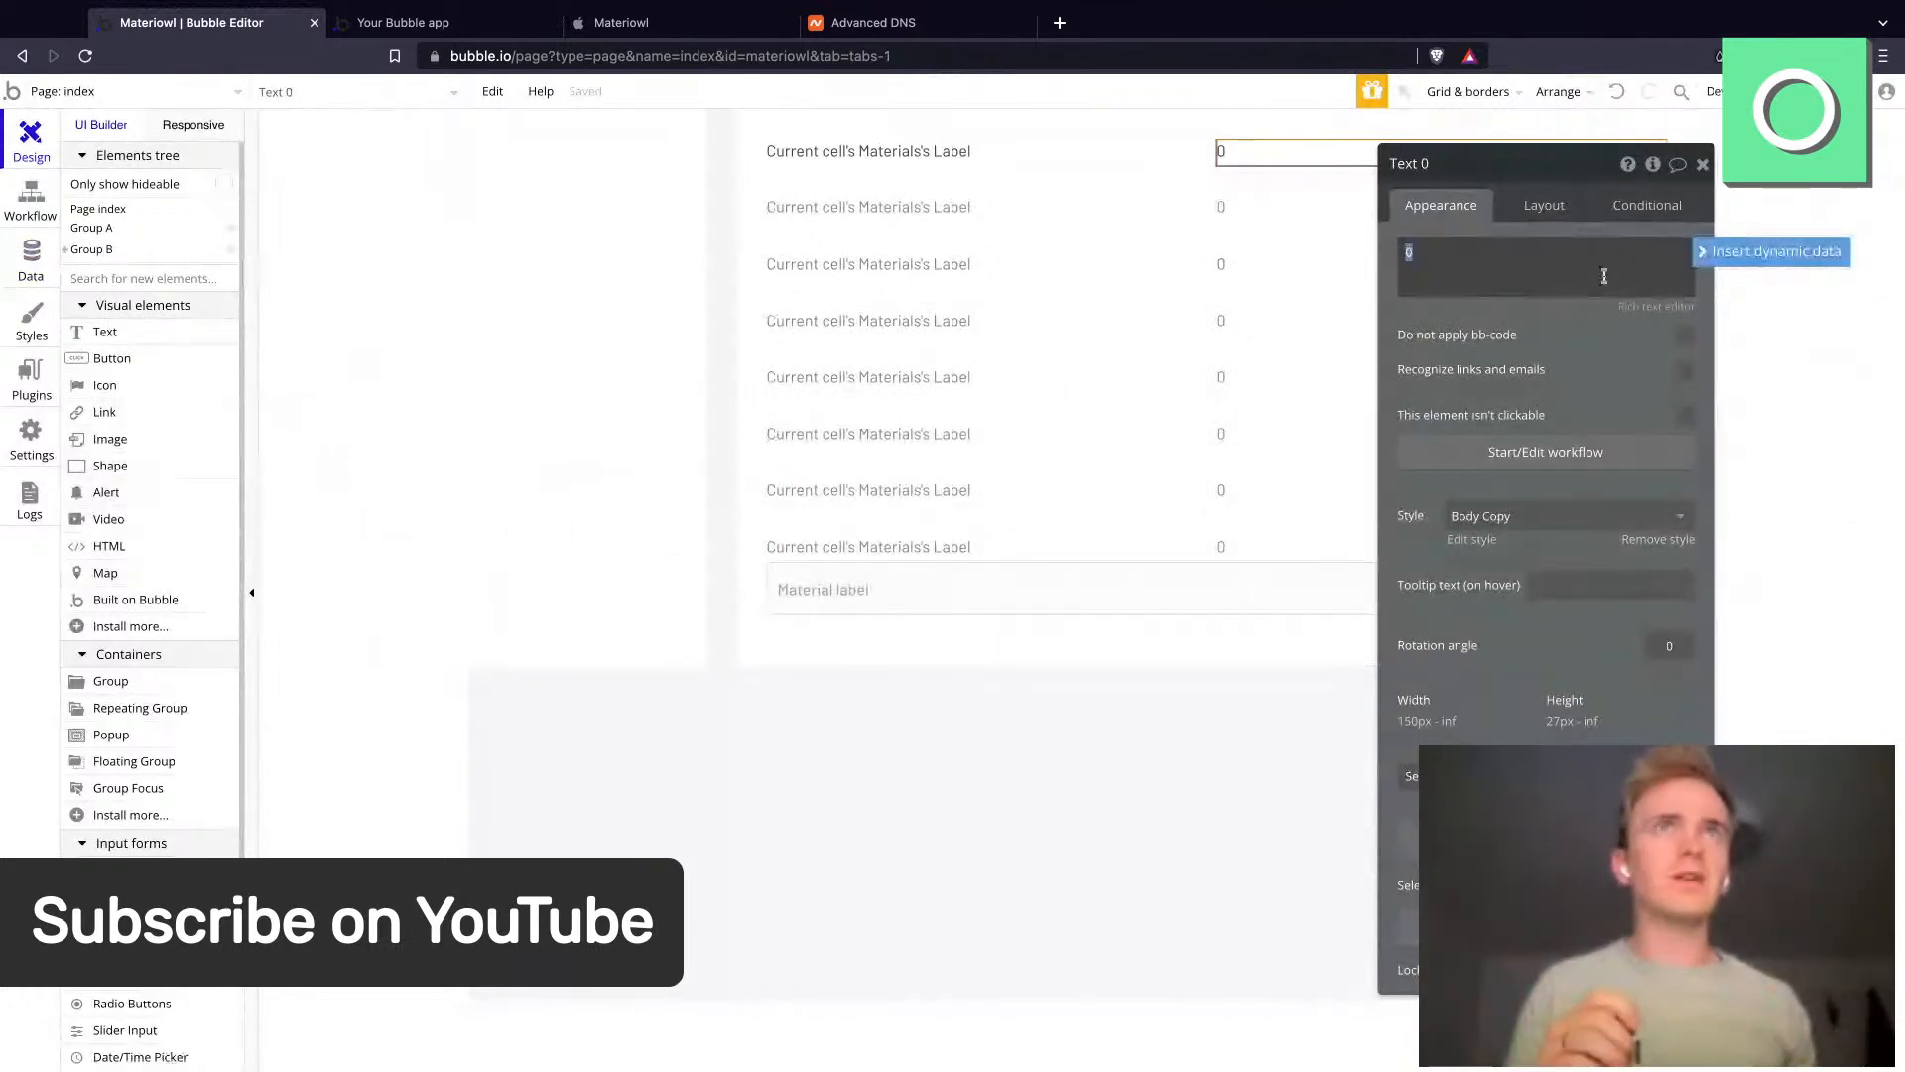
left_click(1723, 250)
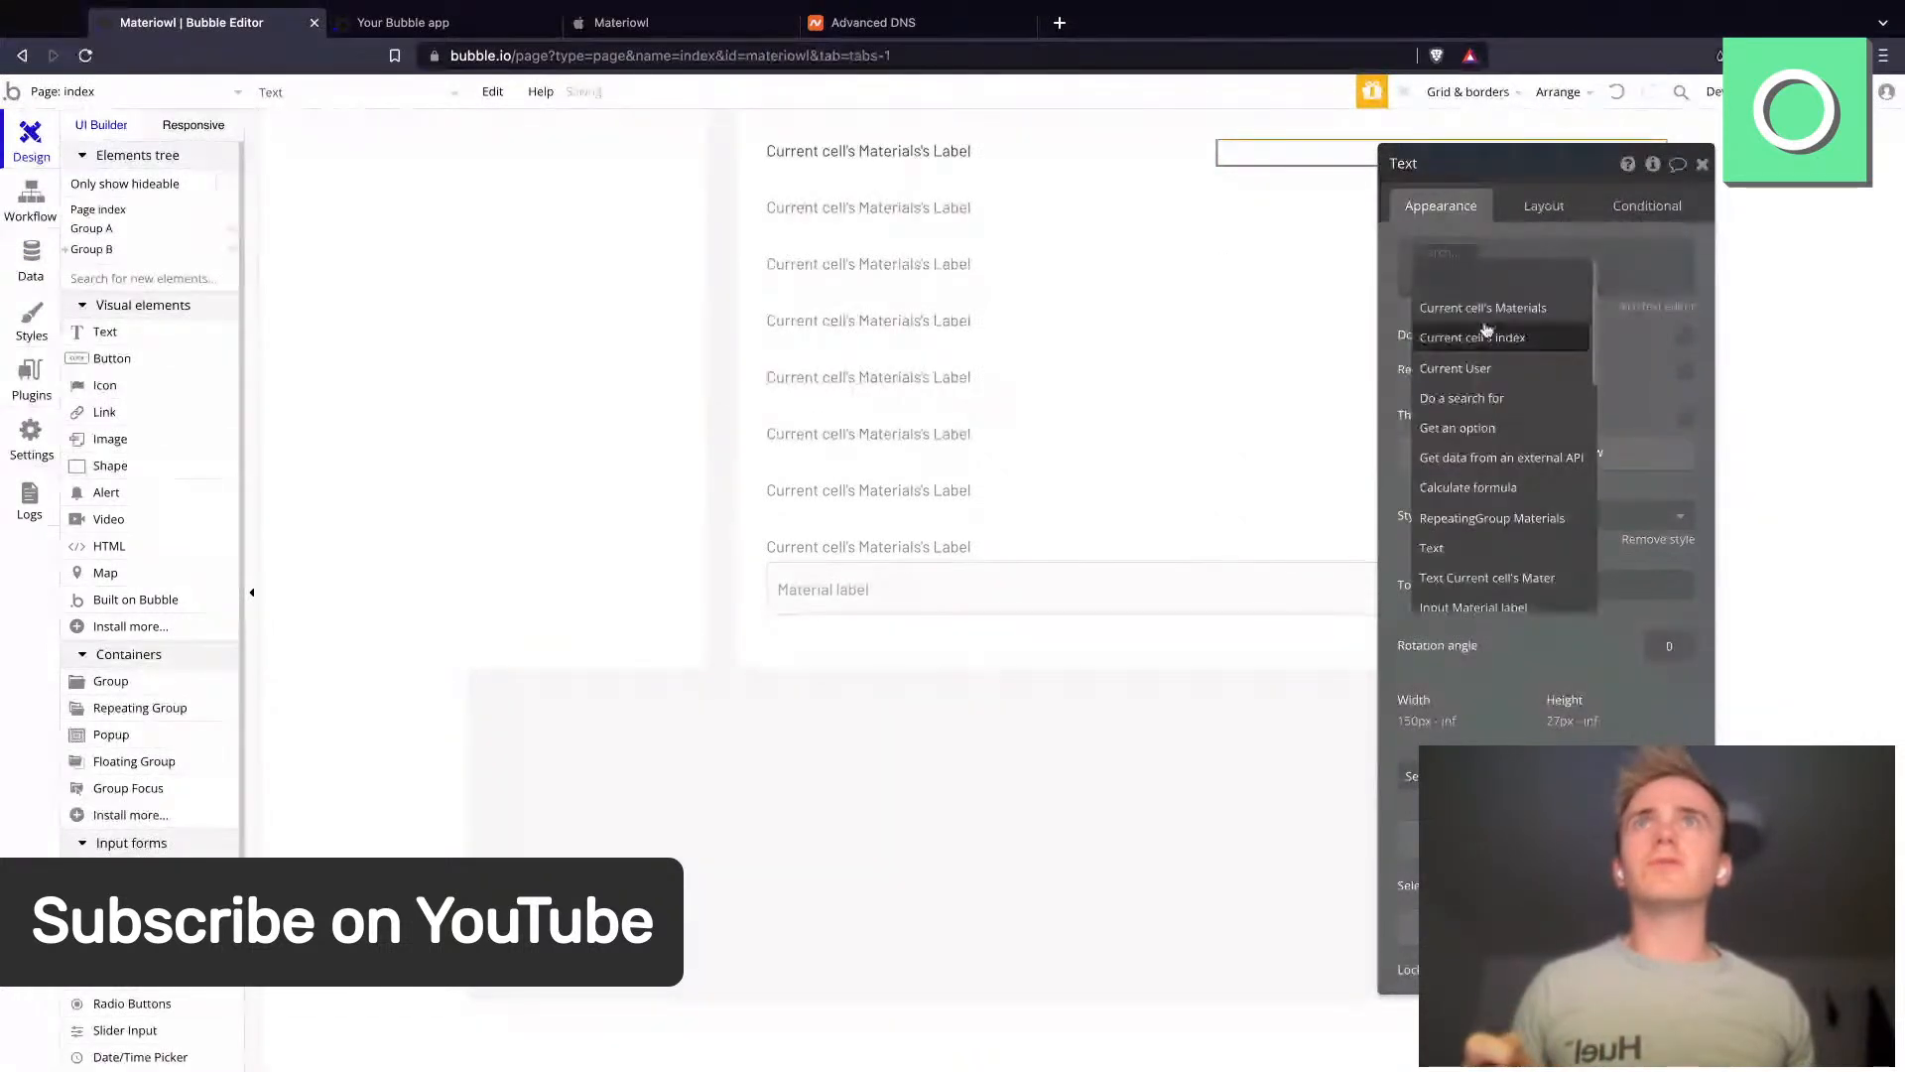
left_click(1479, 397)
left_click(1207, 299)
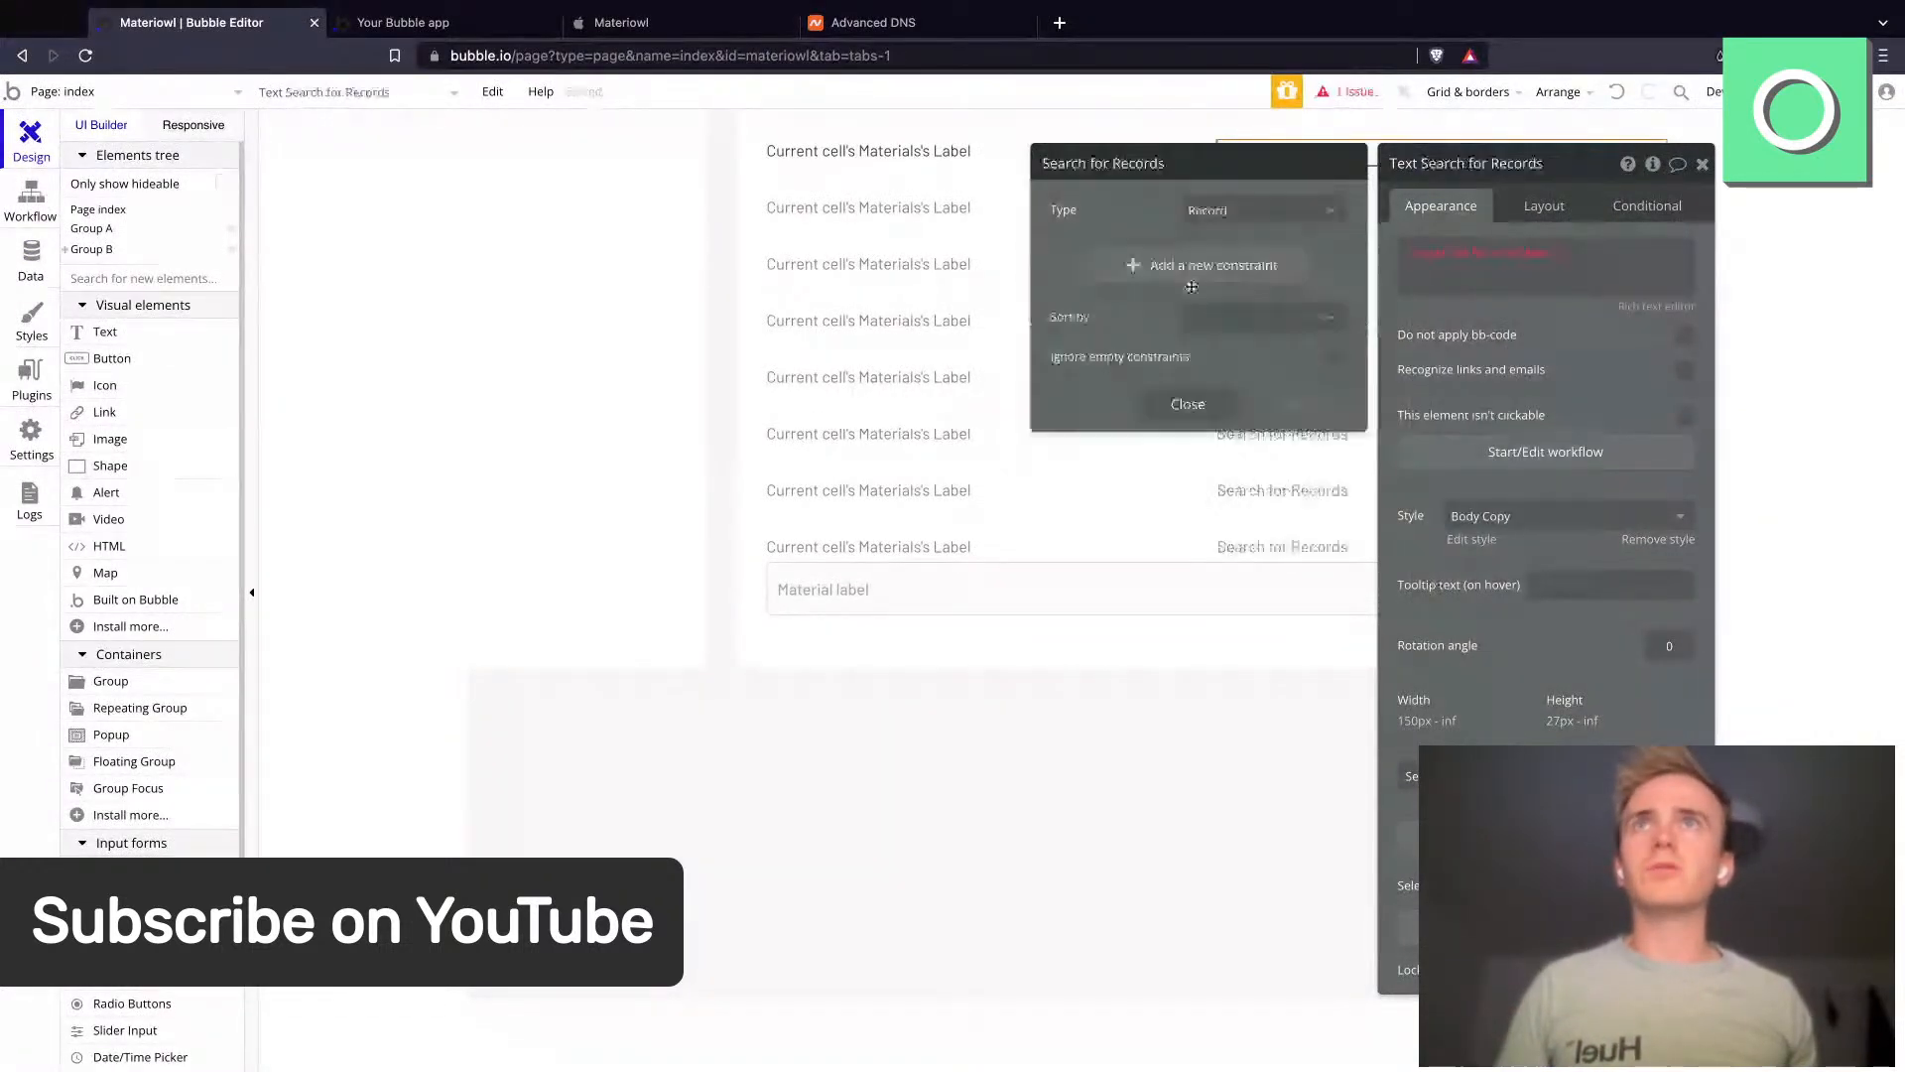
left_click(1191, 280)
left_click(1076, 274)
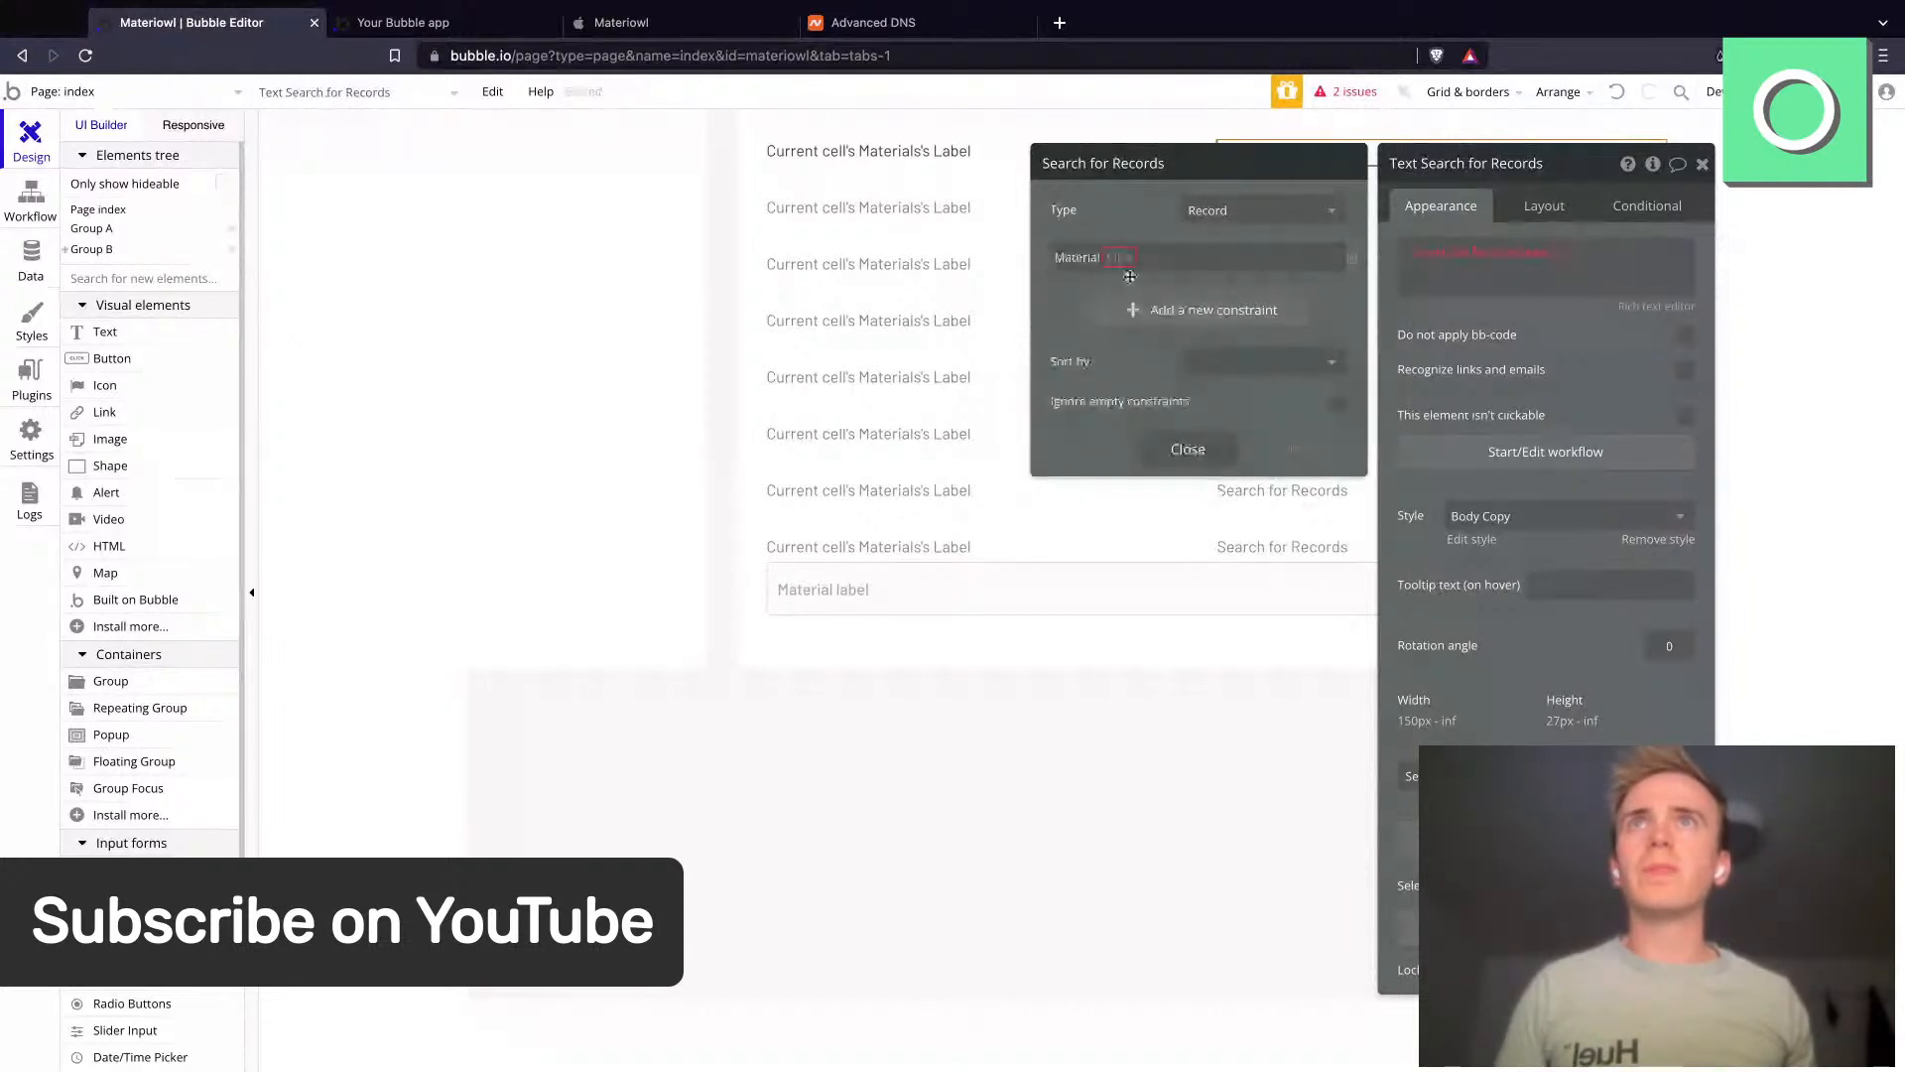
left_click(1129, 266)
left_click(1132, 283)
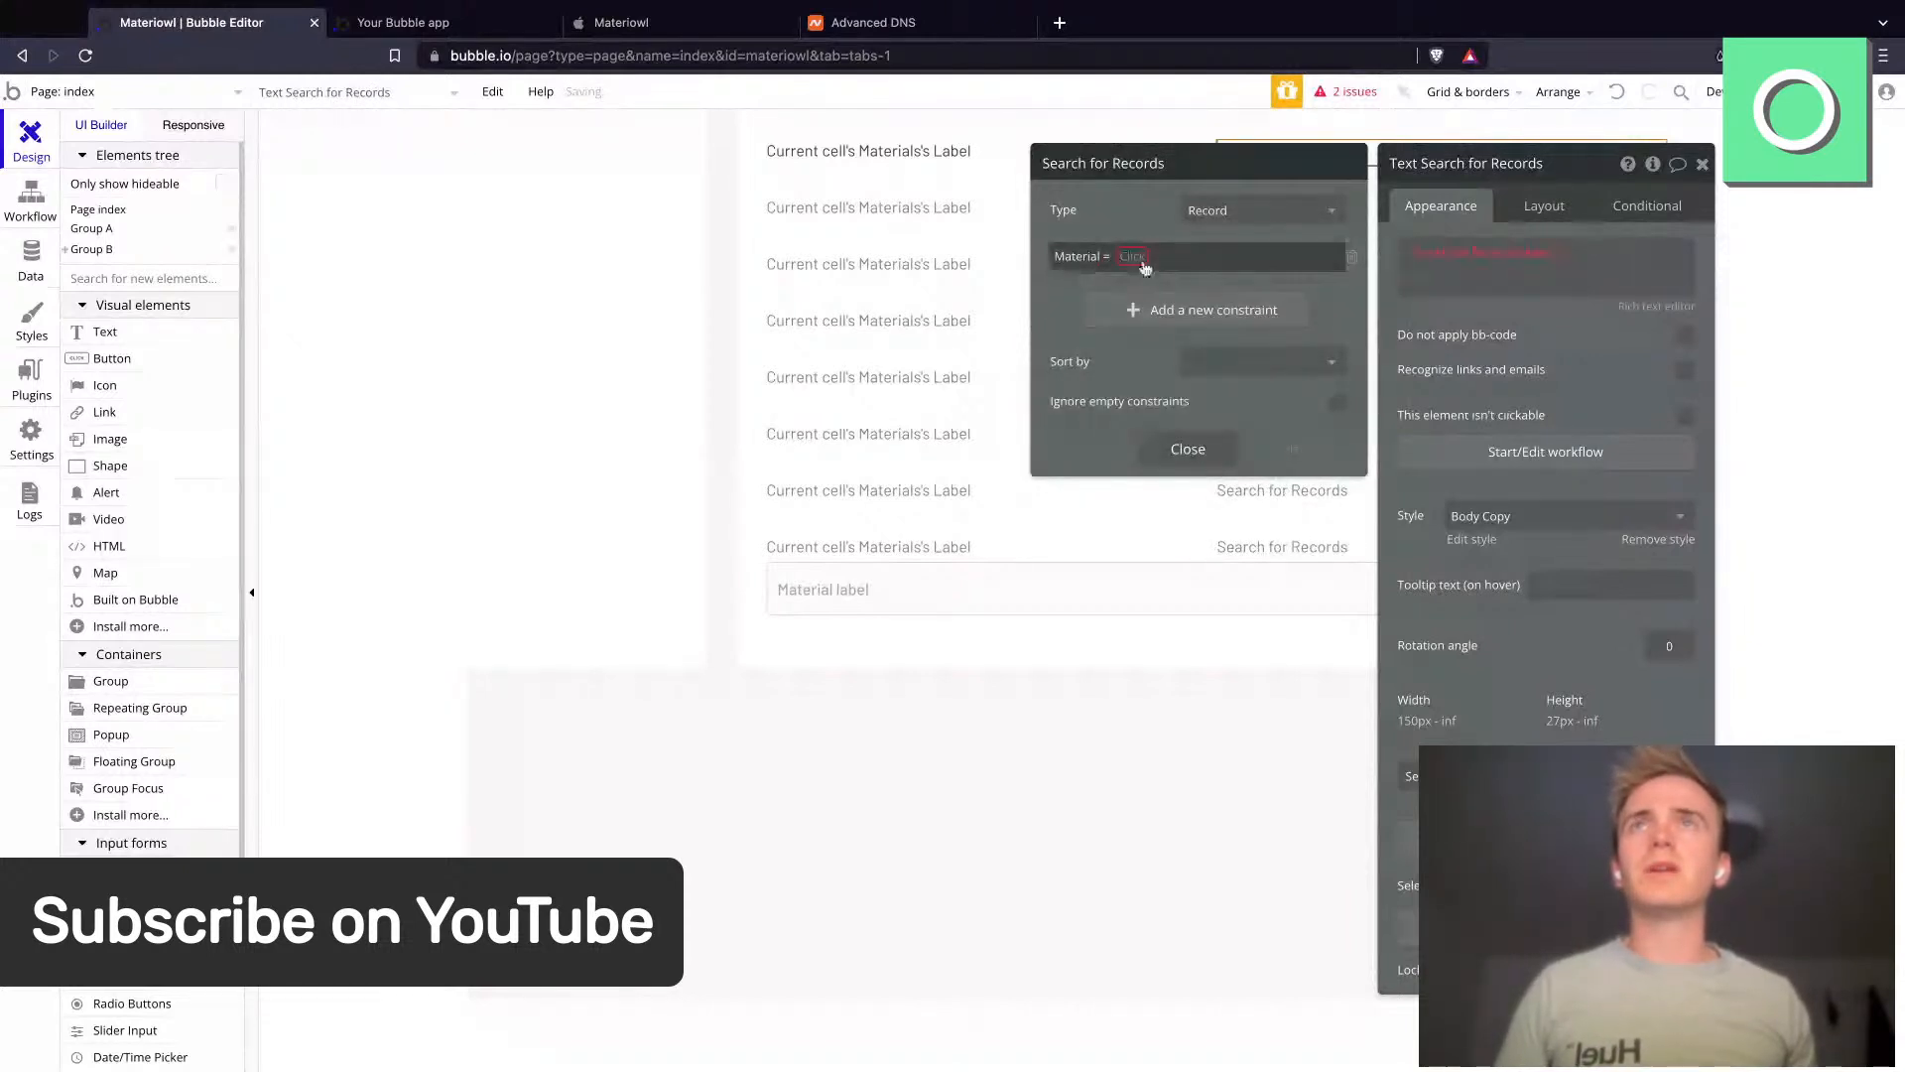
left_click(1181, 281)
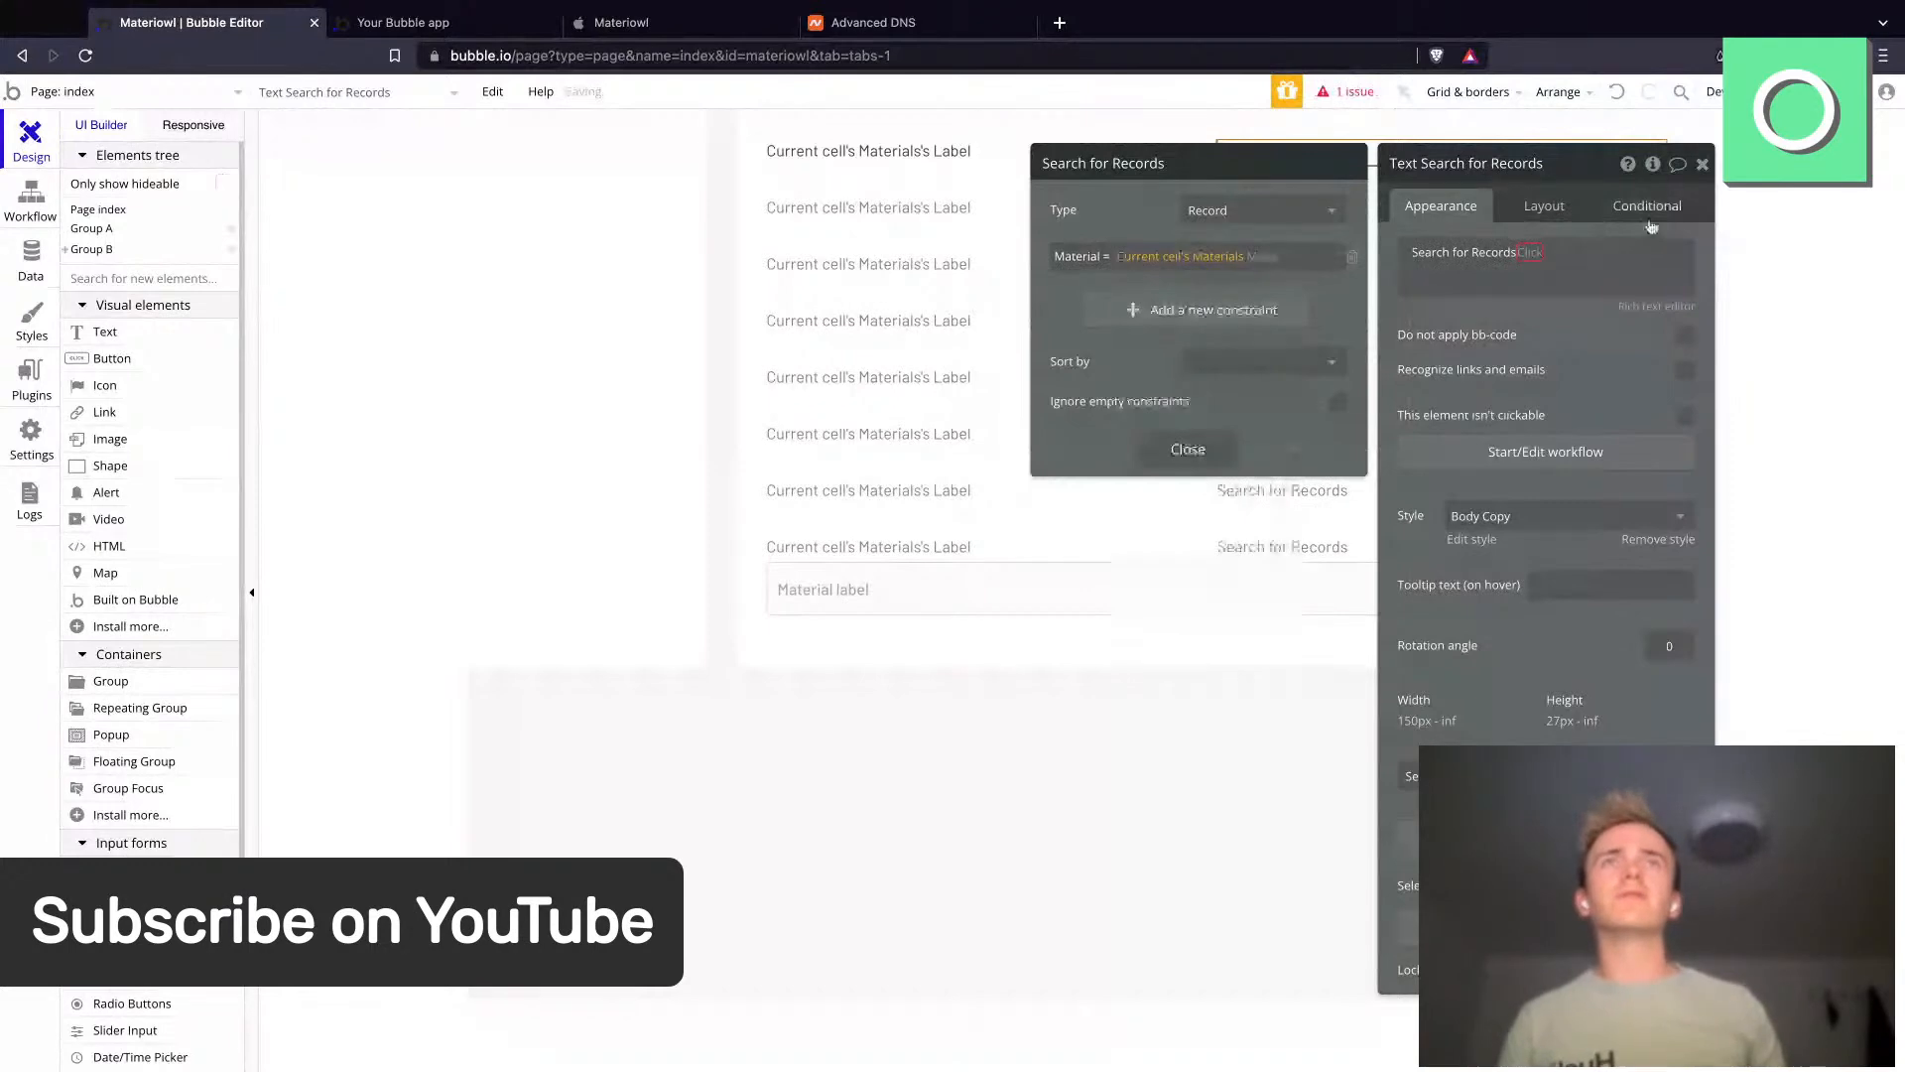
left_click(1188, 448)
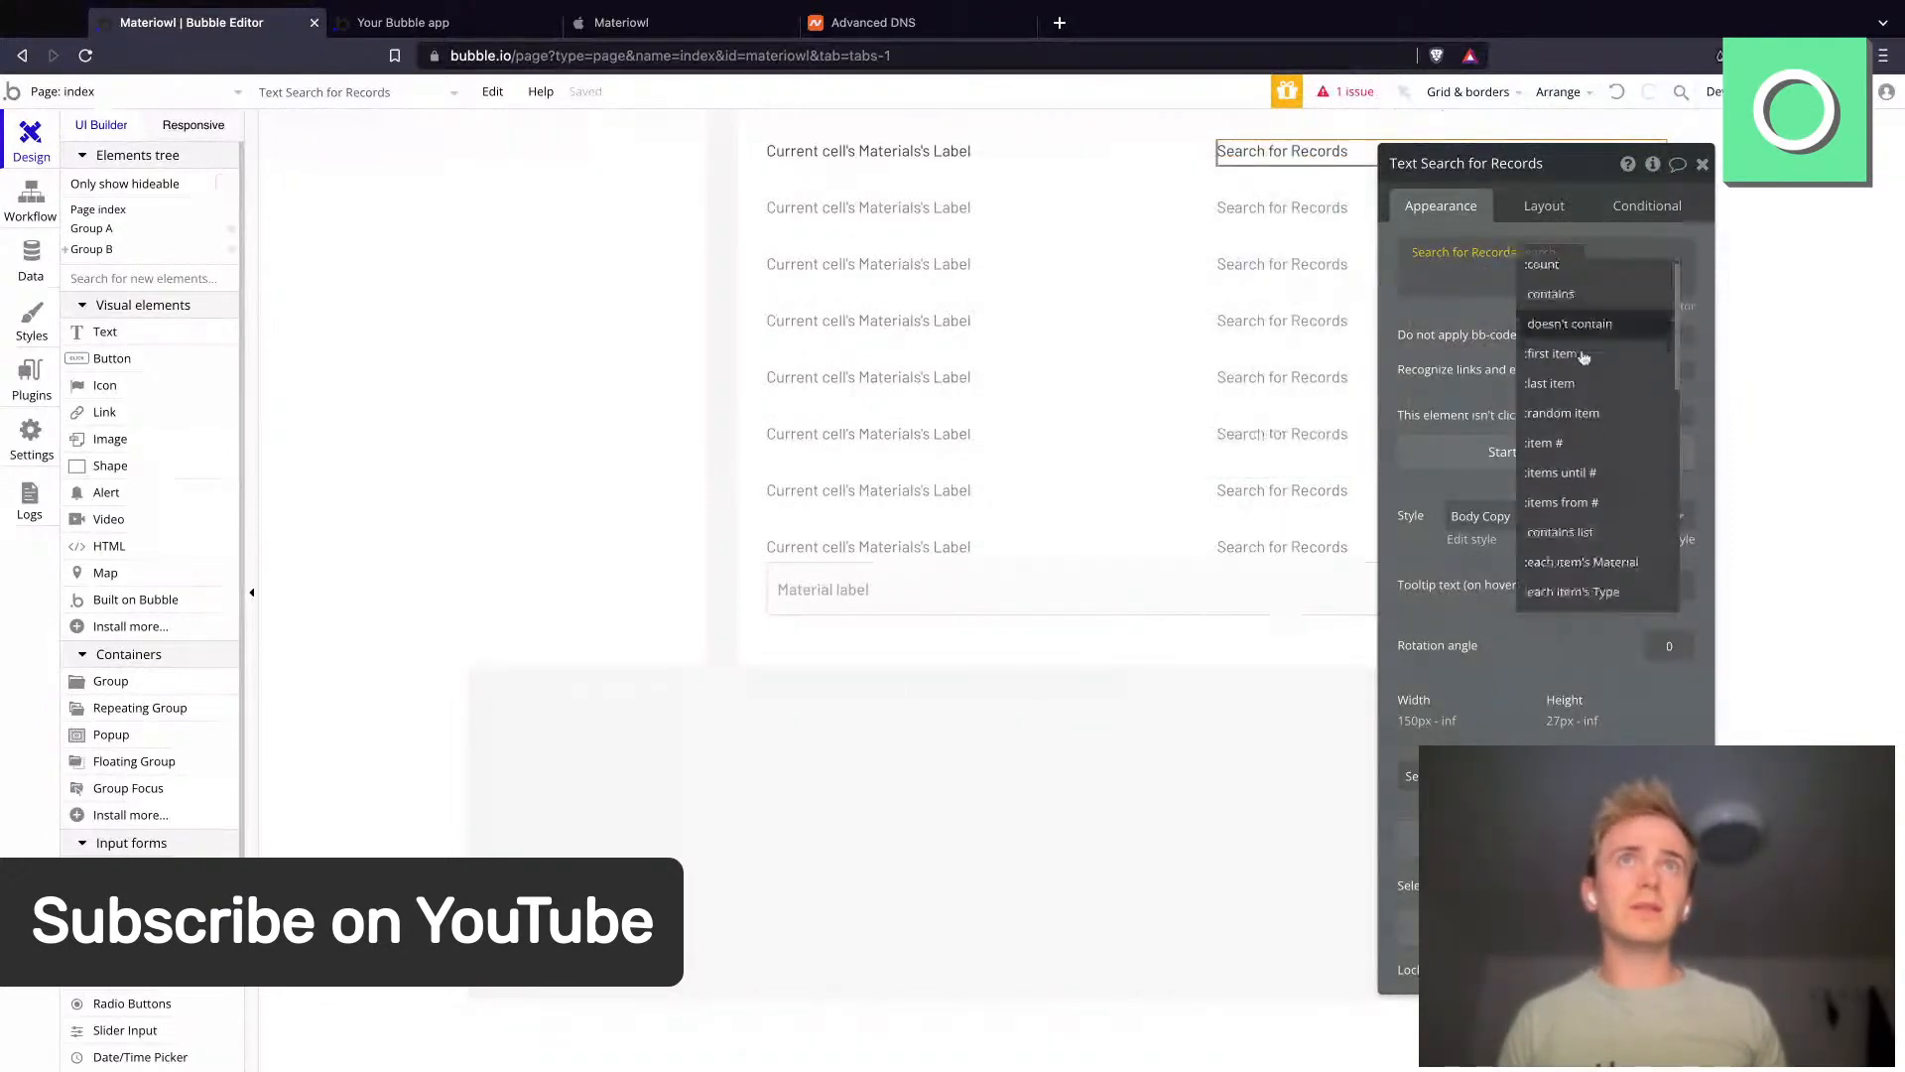
scroll(1588, 416, "down", 2)
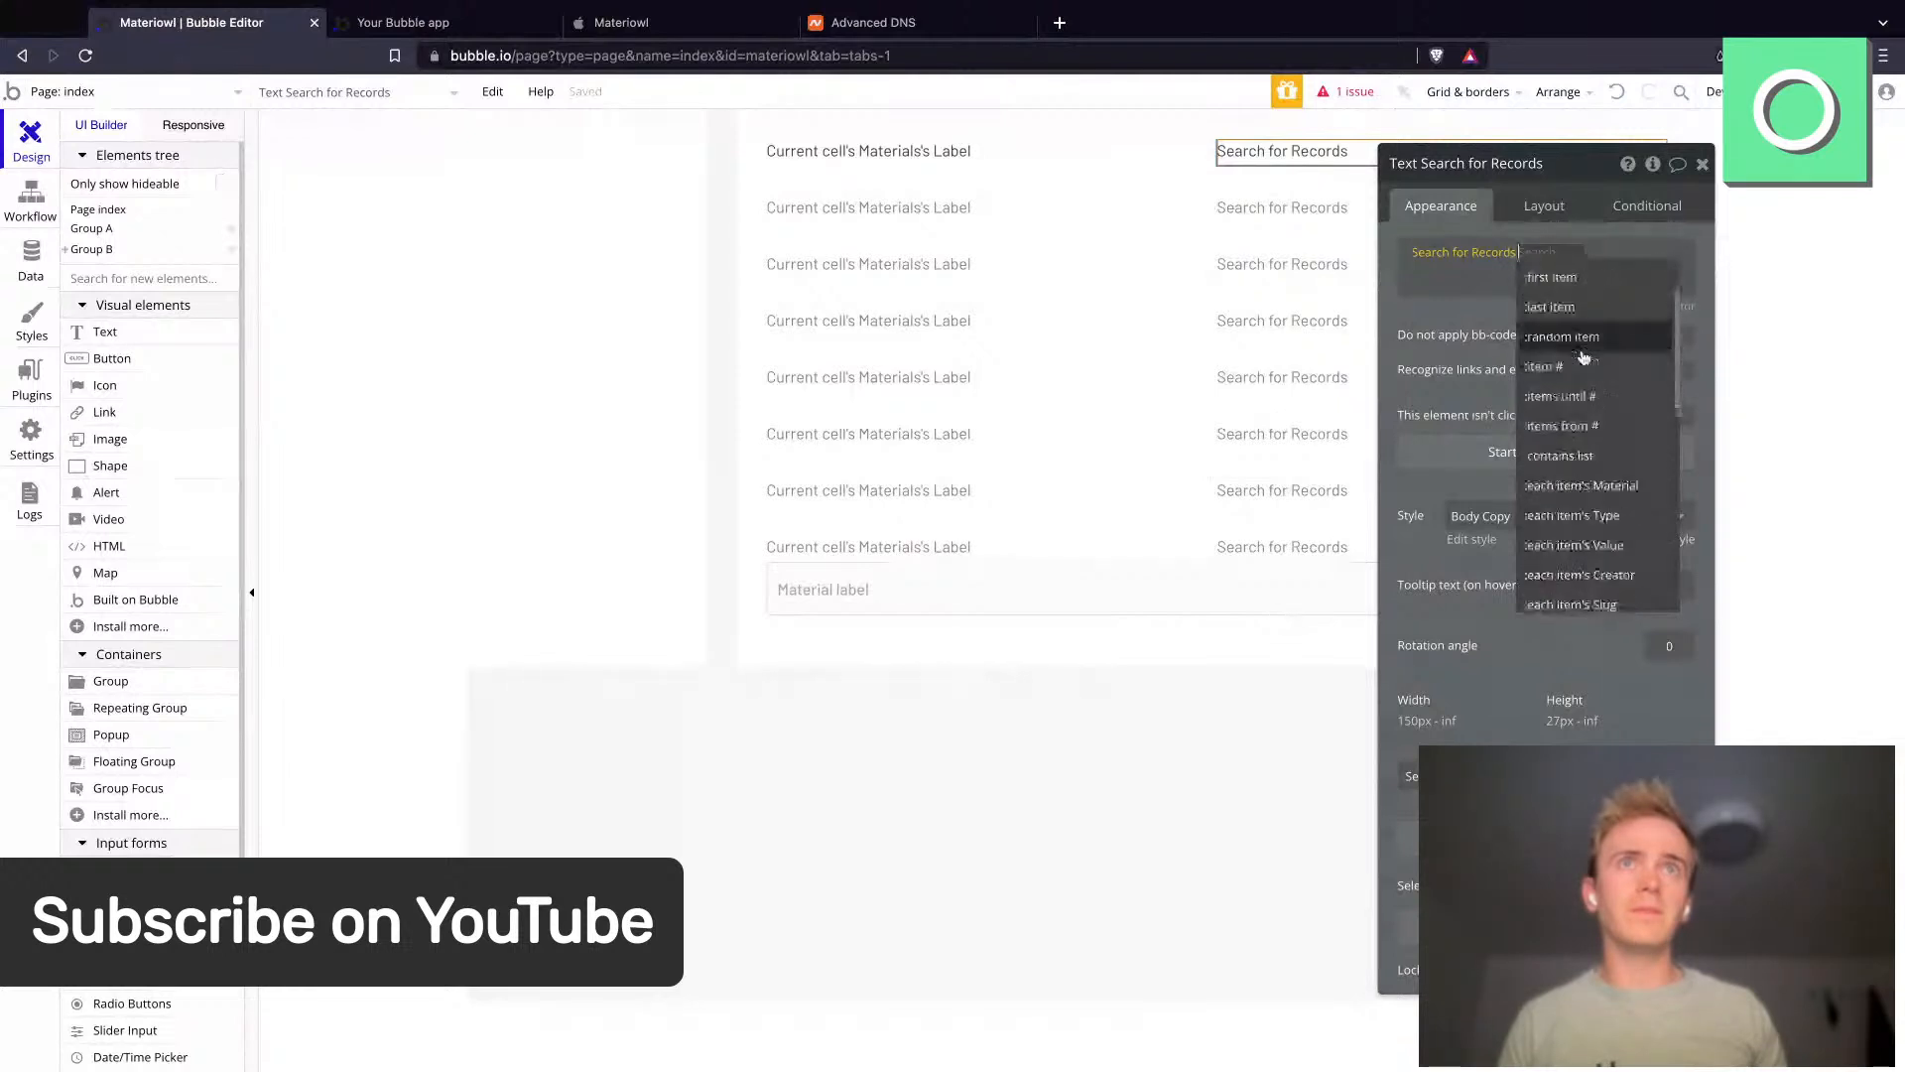
left_click(1602, 558)
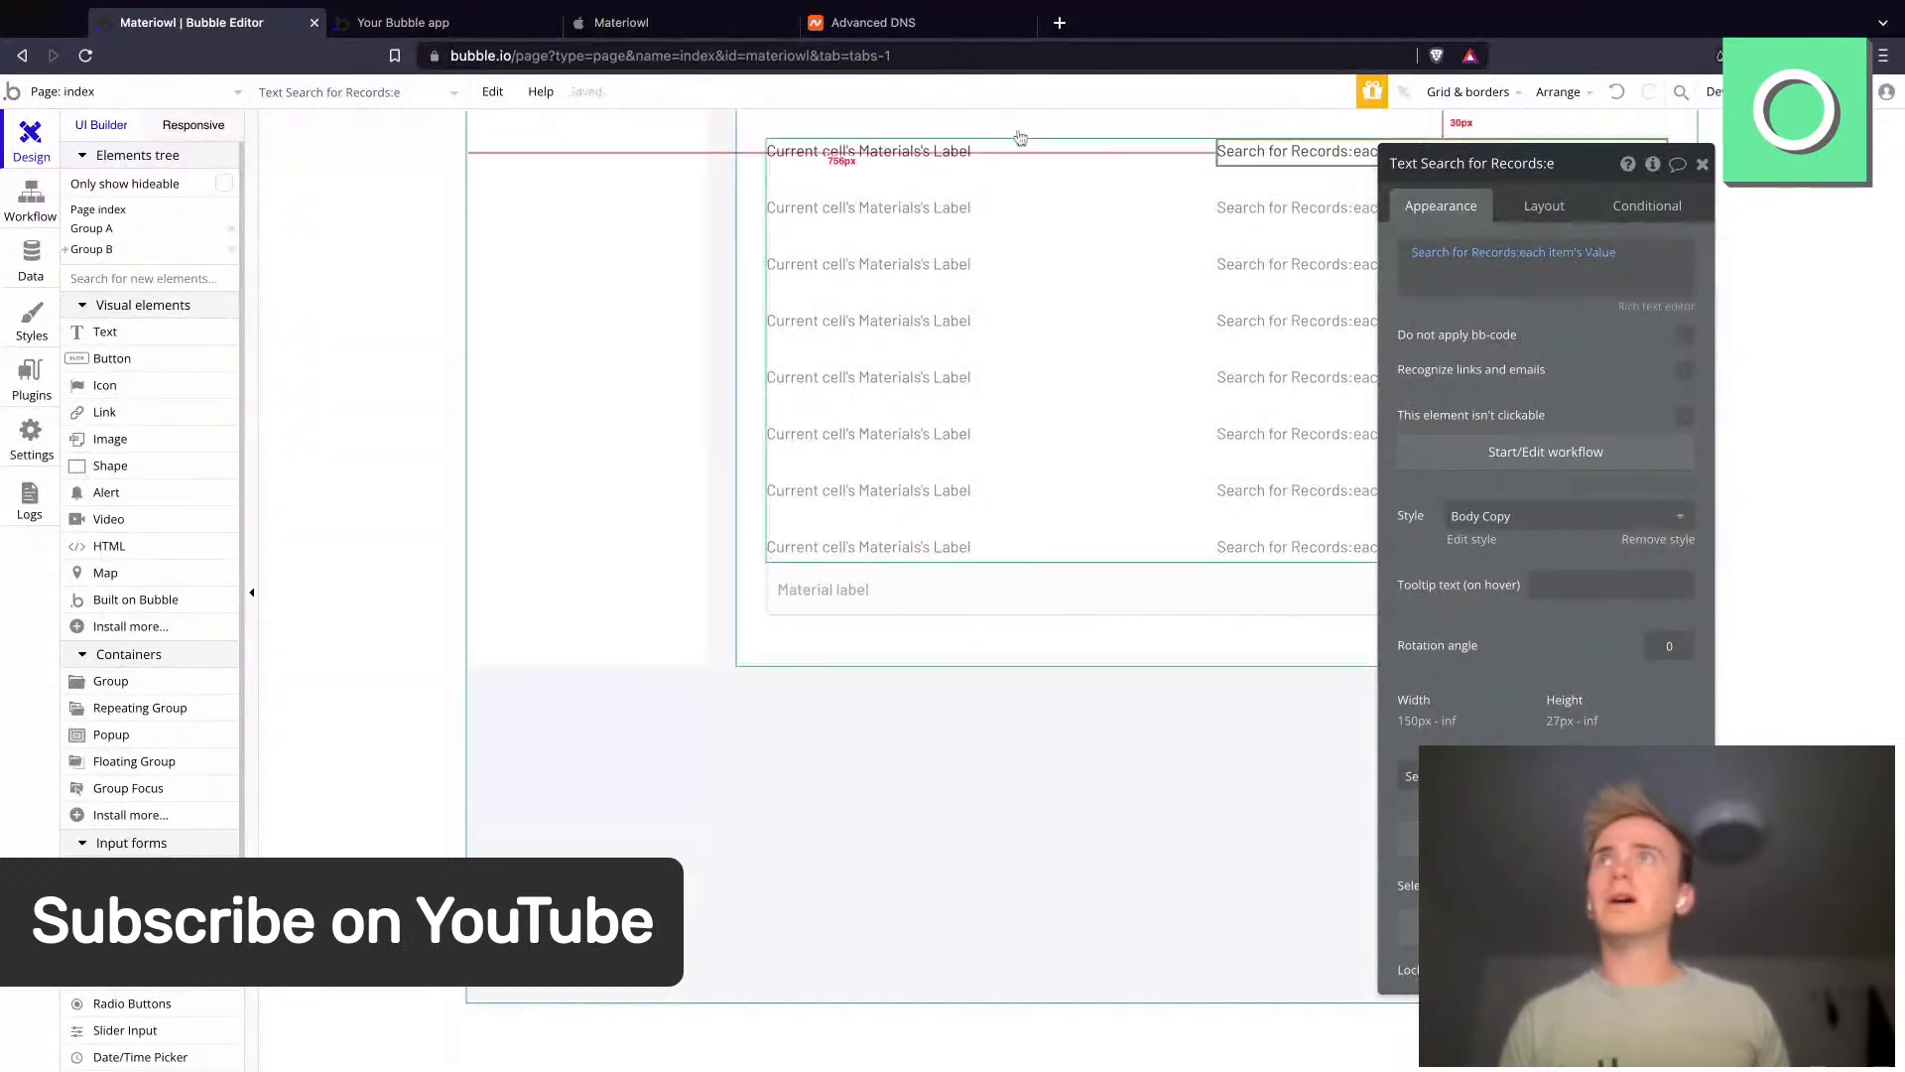
- Preview the index page in debug mode to check the values listed beside each material
left_click(492, 22)
left_click(544, 55)
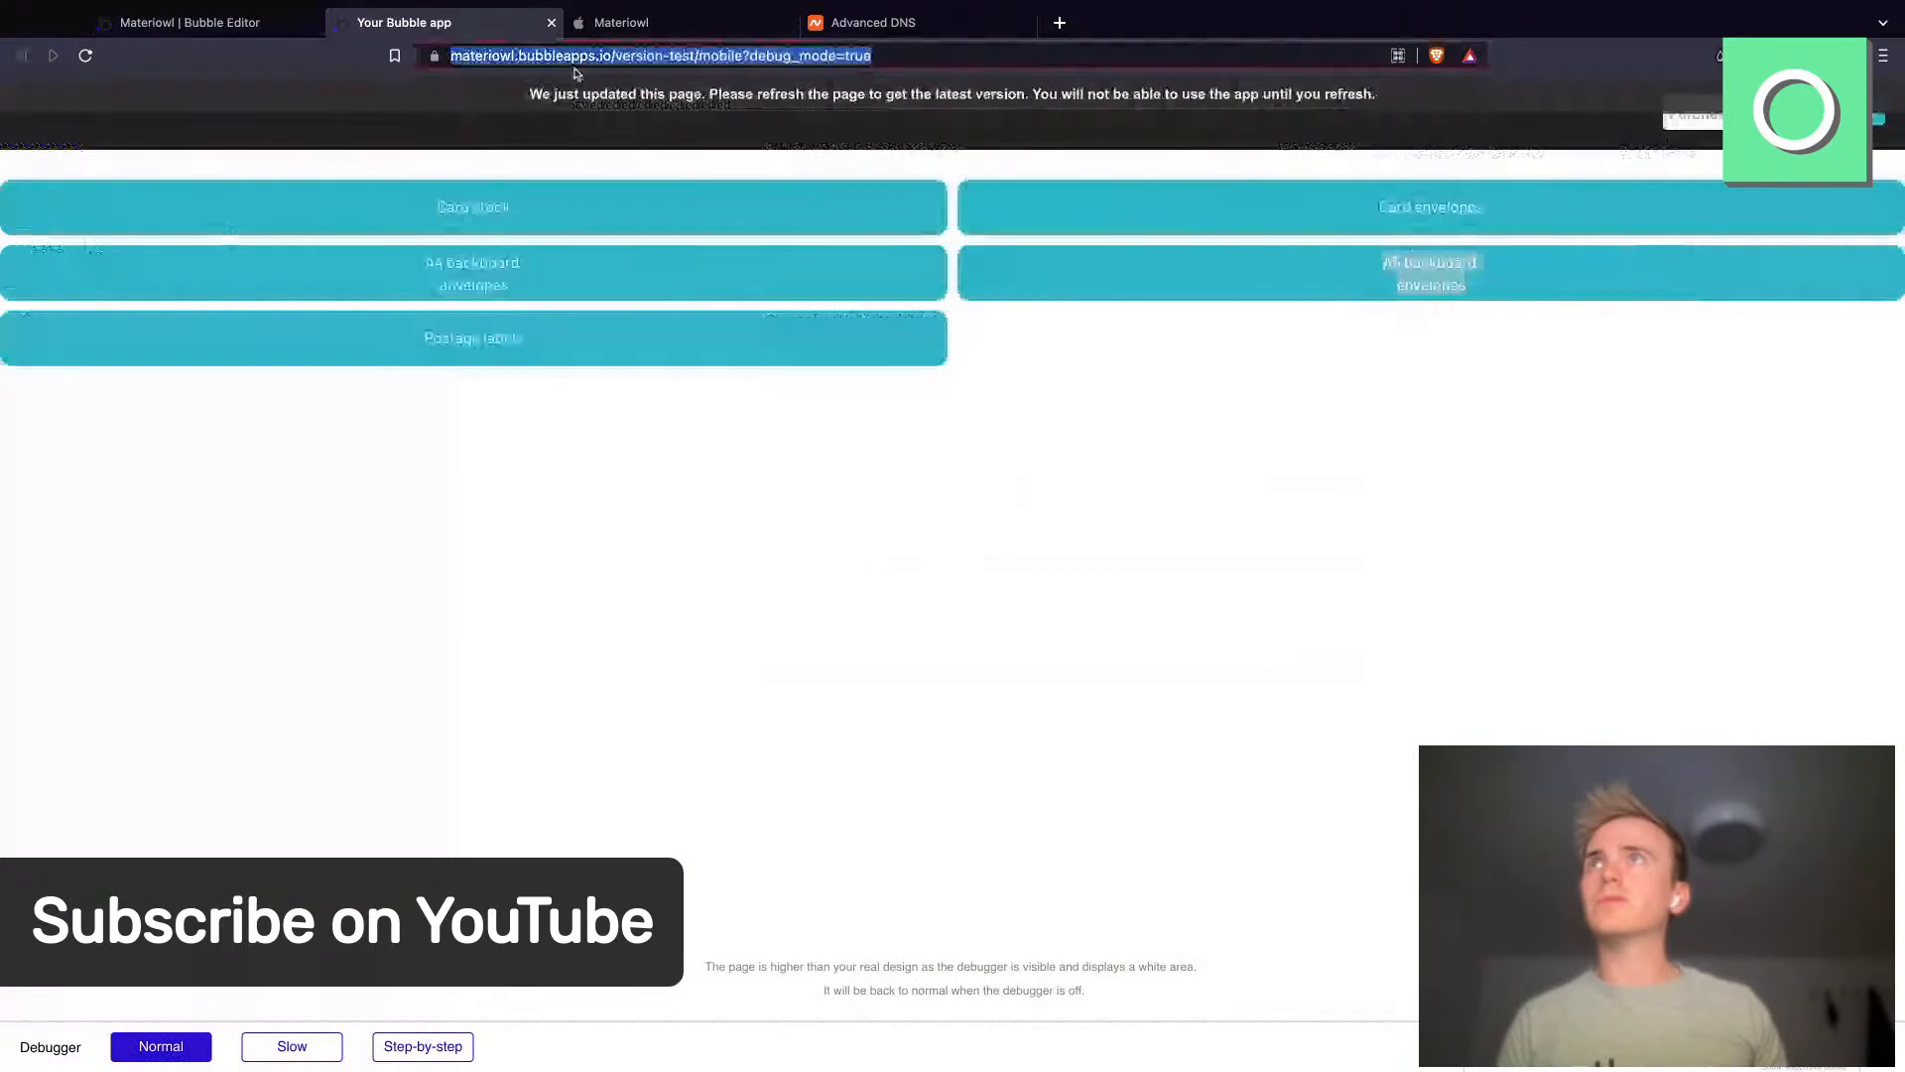
left_click(189, 21)
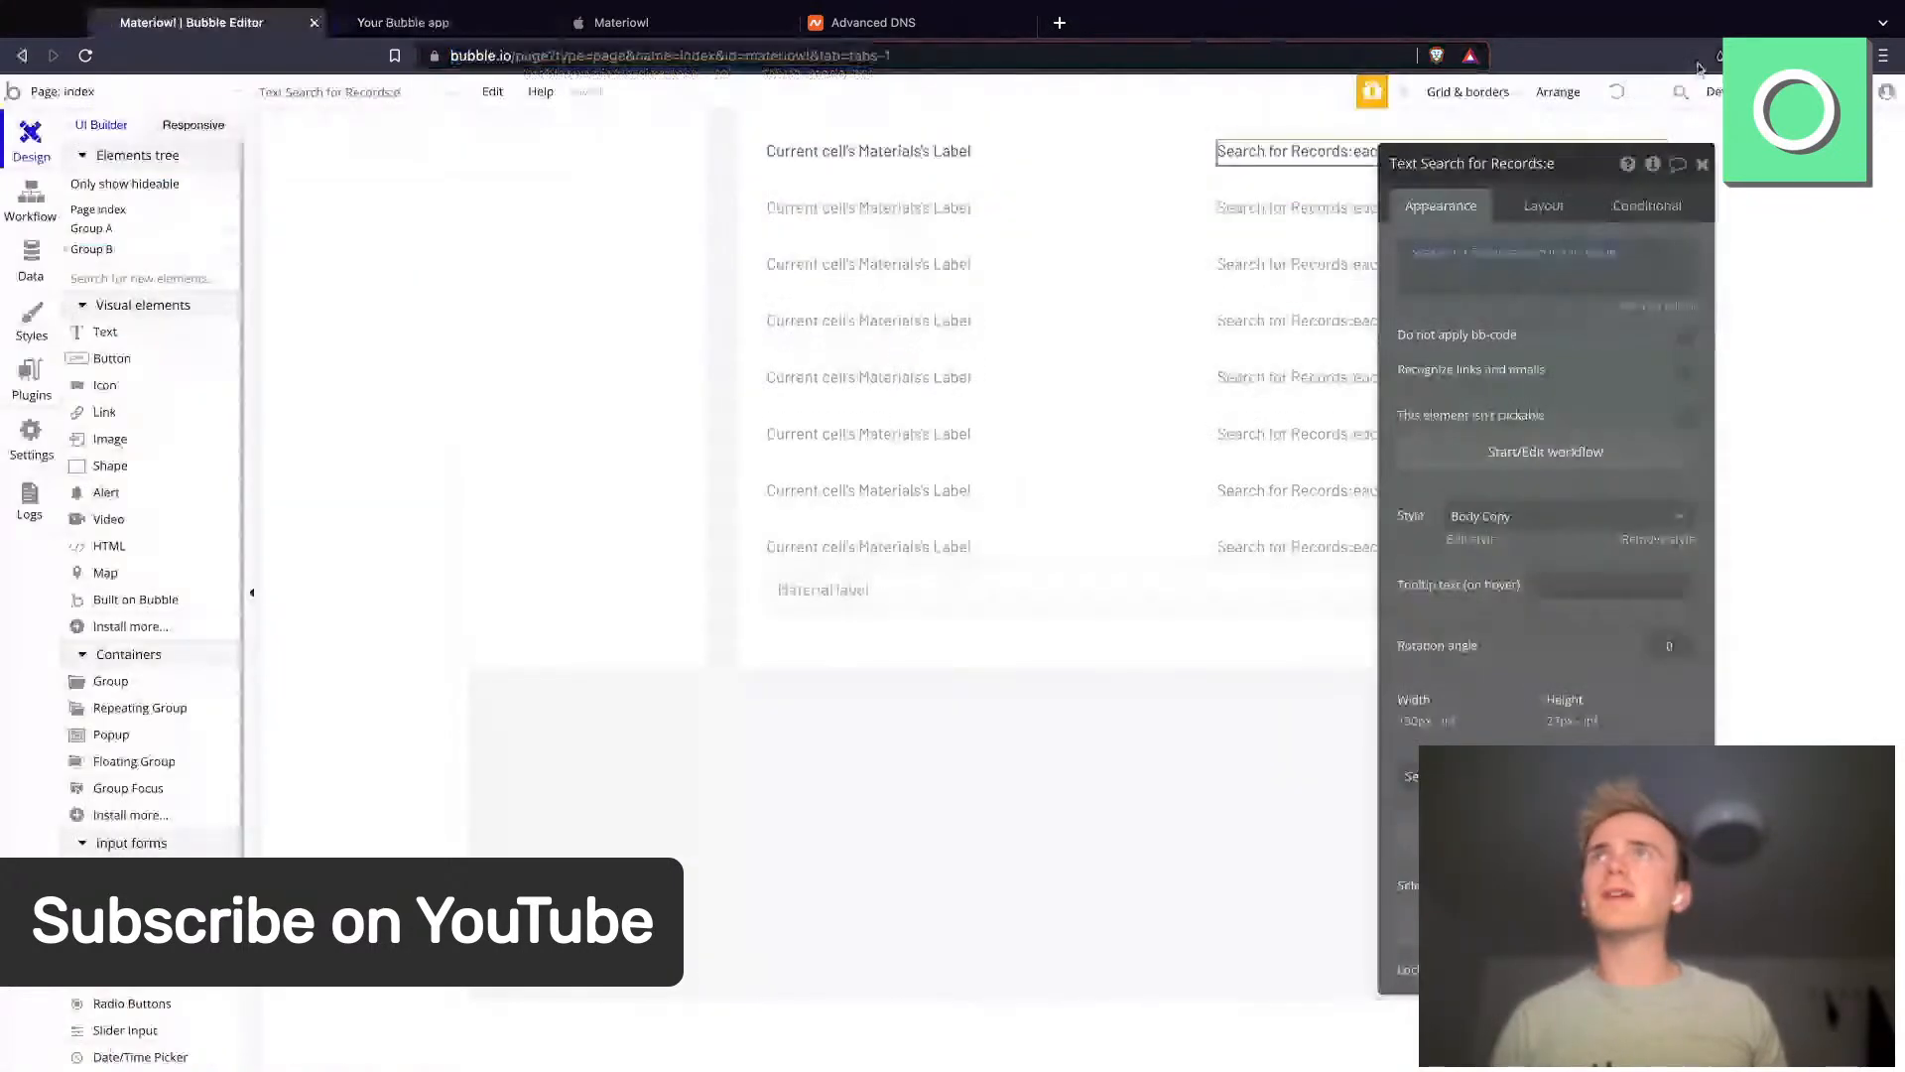
left_click(1832, 92)
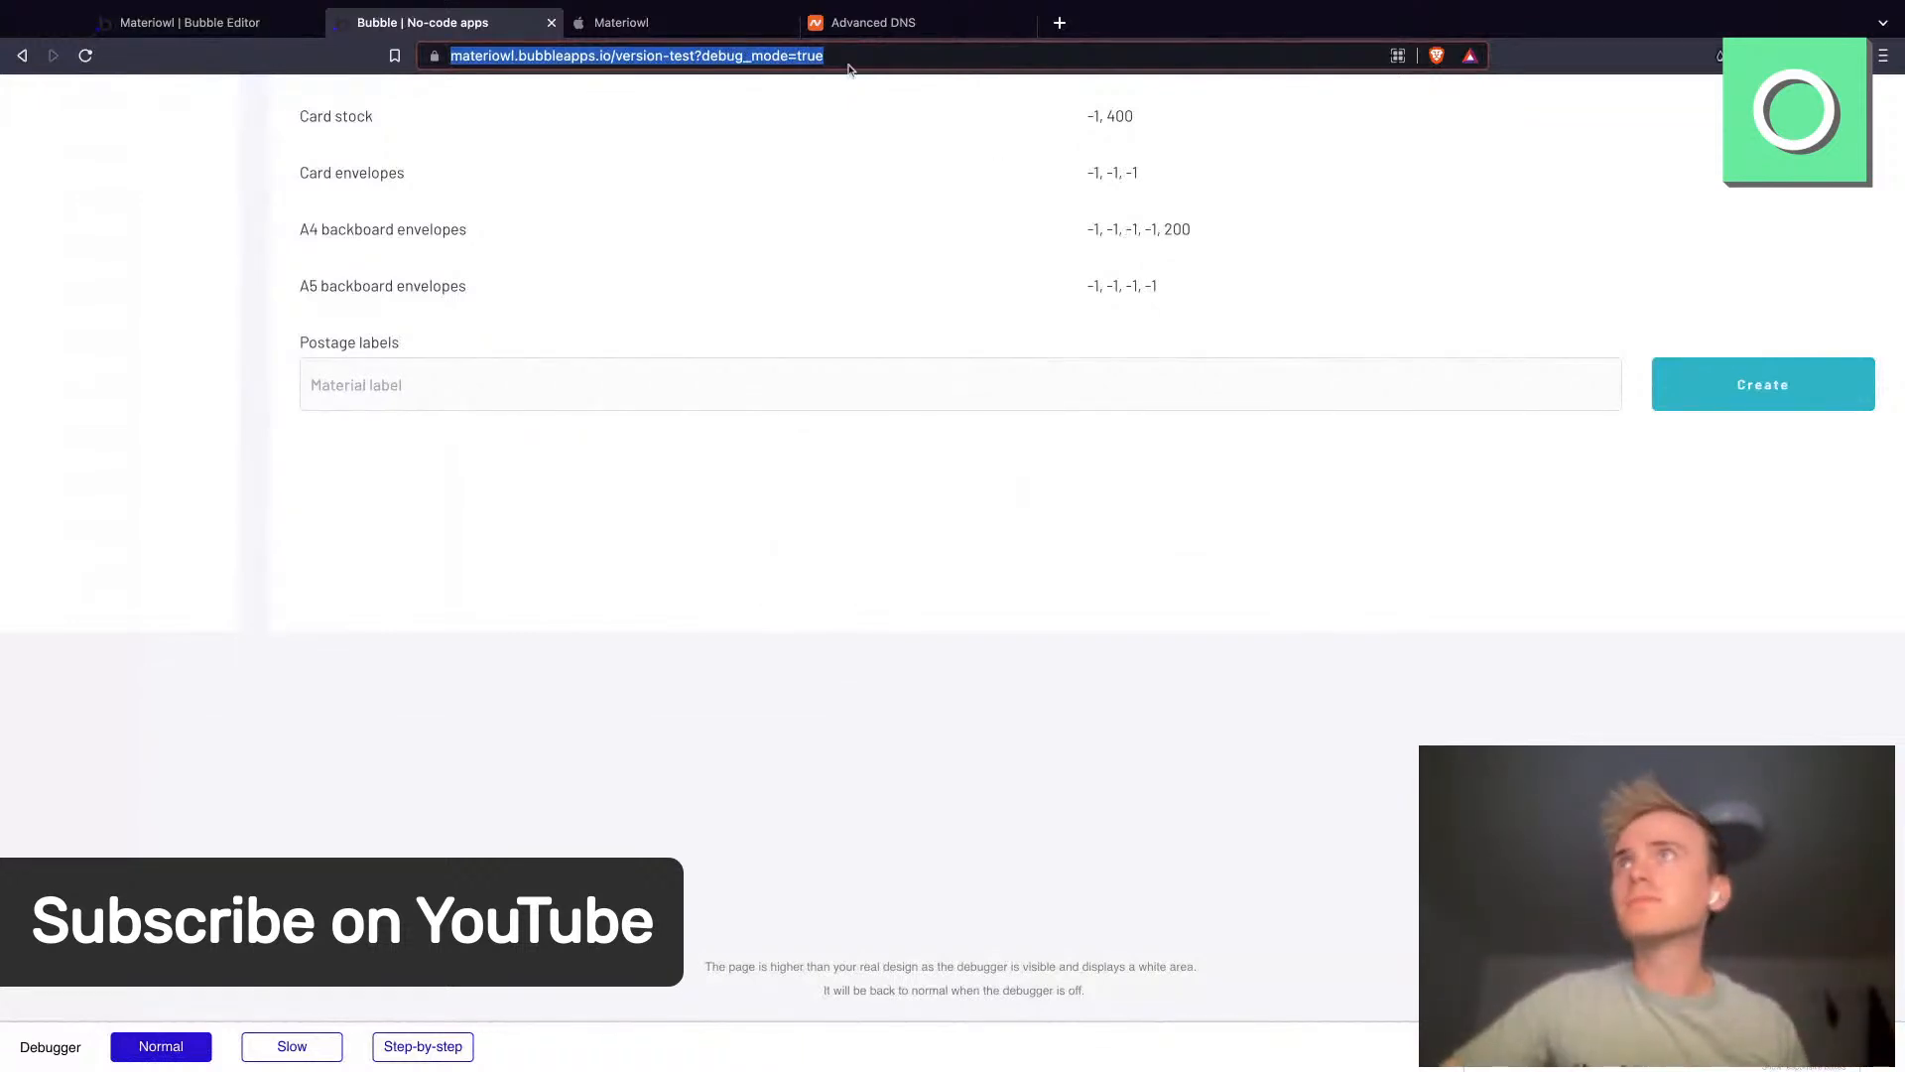
left_click(213, 30)
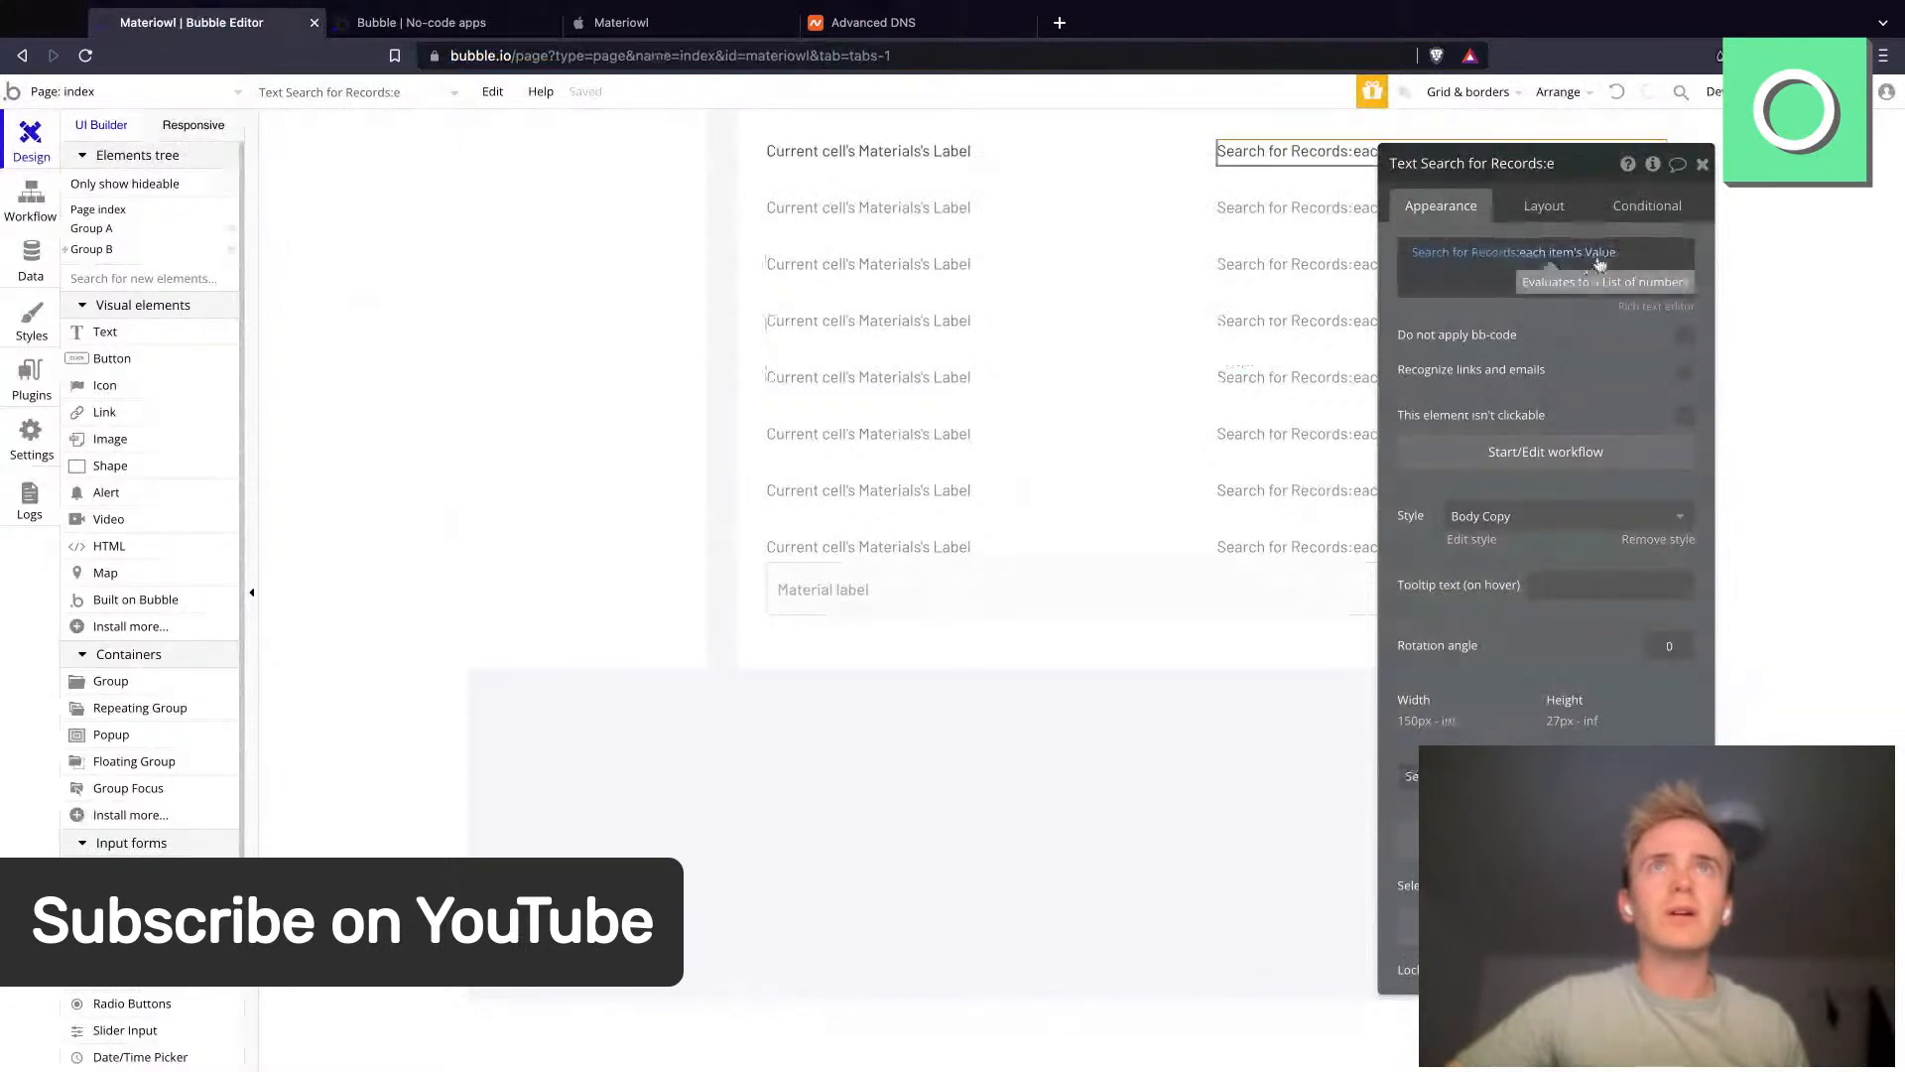
- Append :sum to the search's each item's Value expression so the text shows the total
left_click(1592, 256)
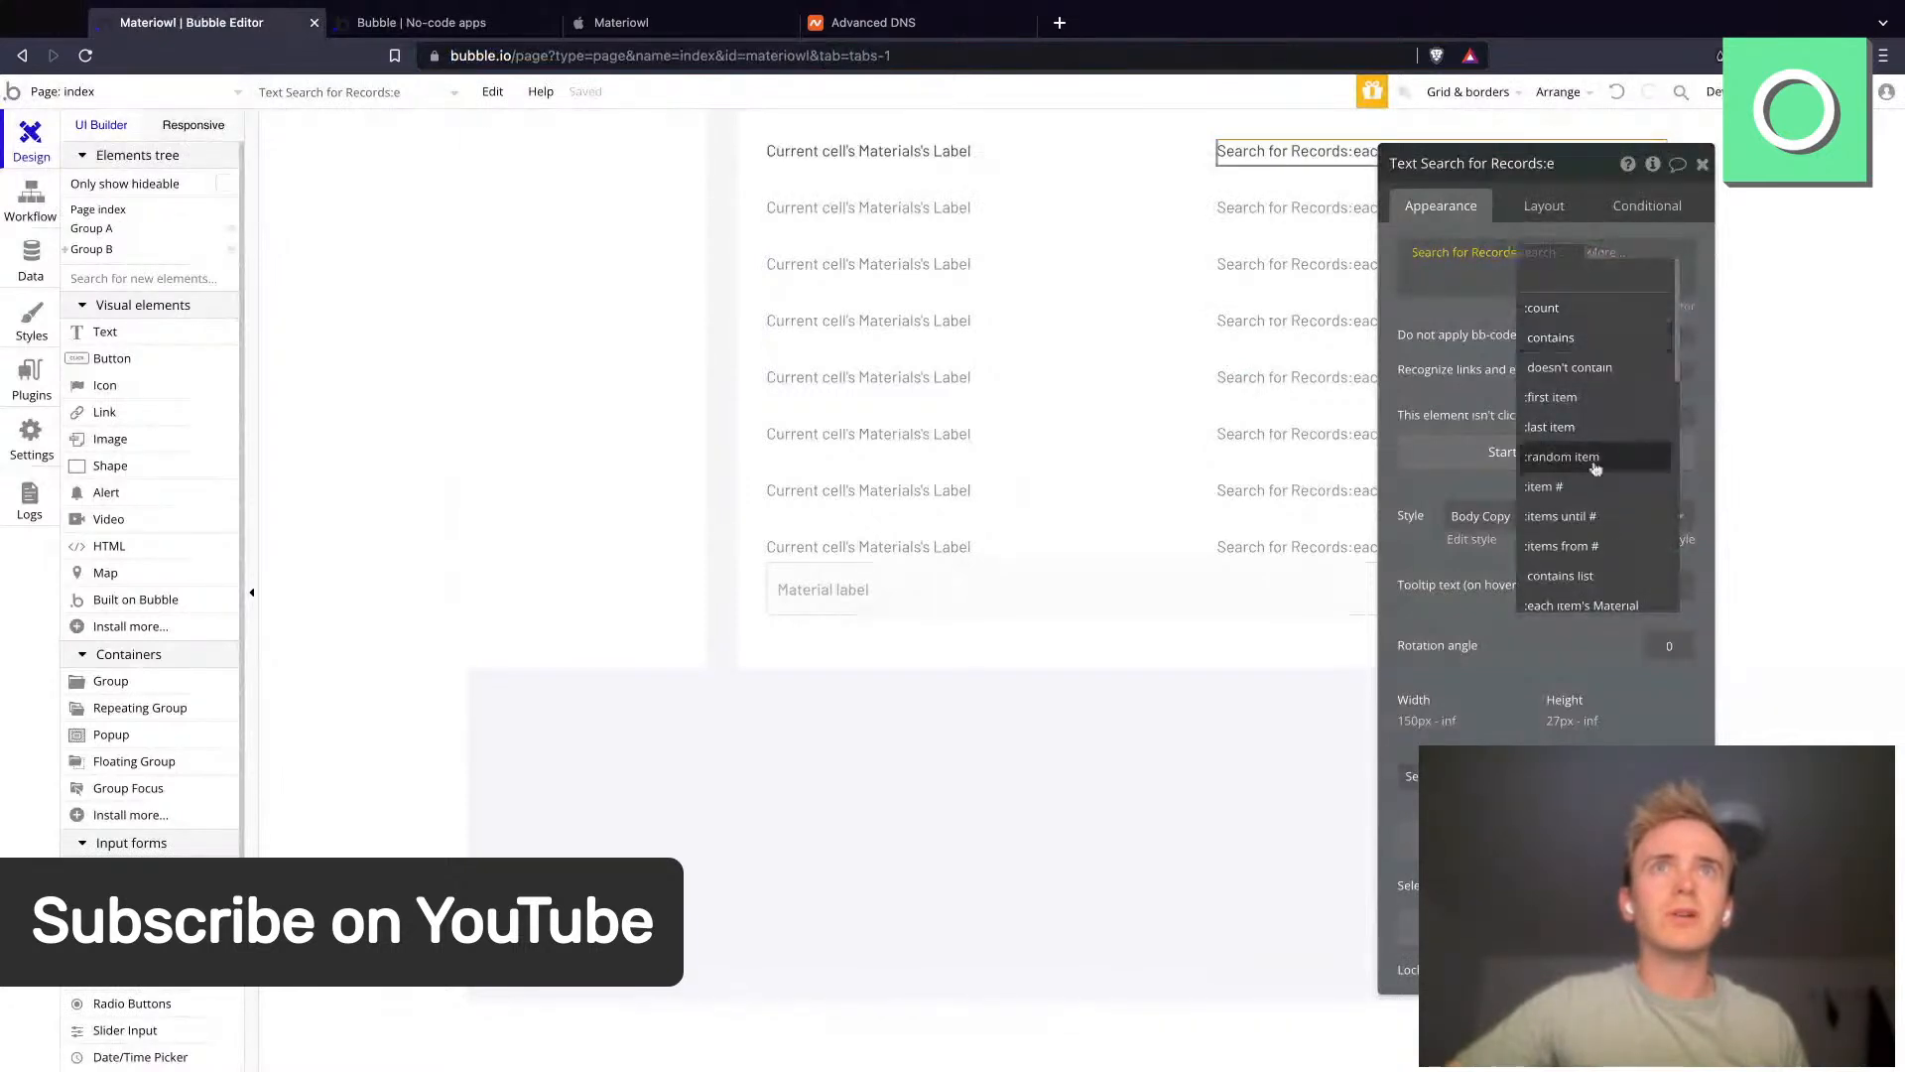
scroll(1595, 467, "down", 3)
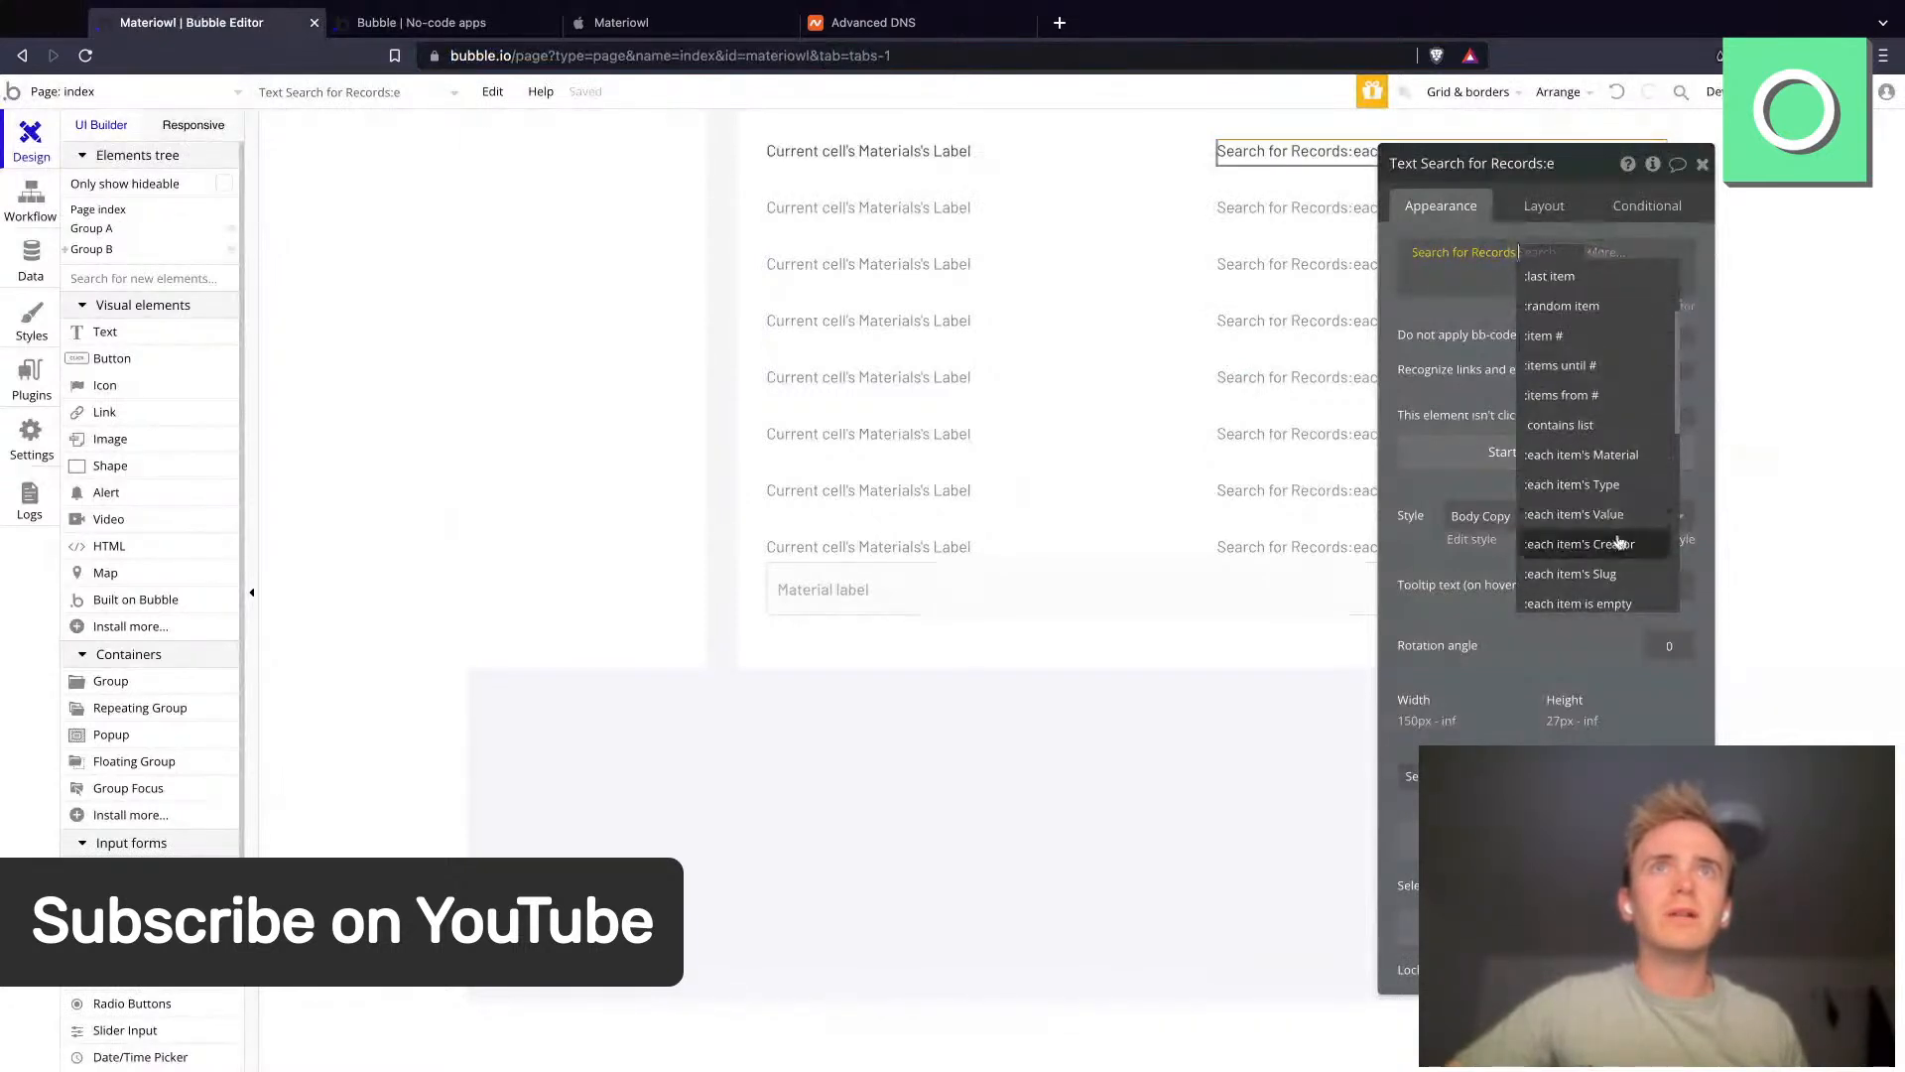
left_click(1617, 514)
left_click(1632, 263)
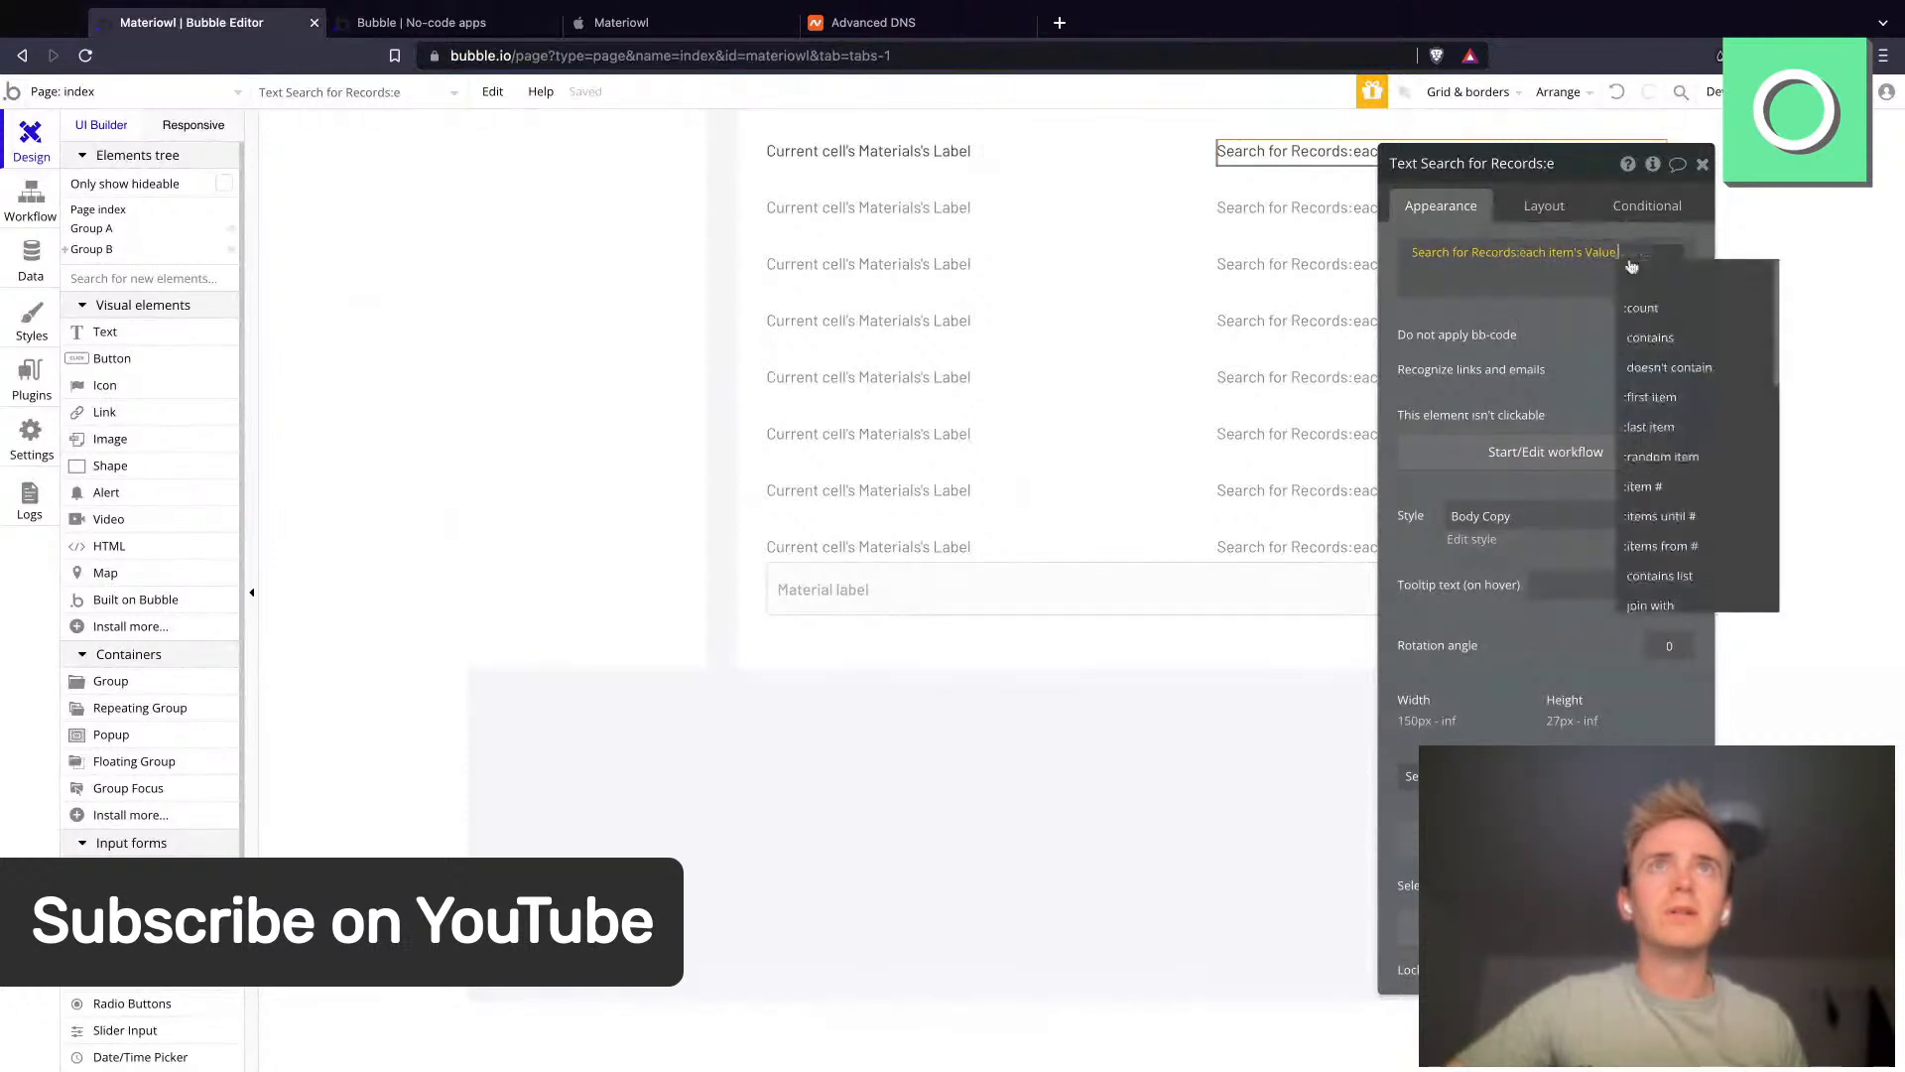
scroll(1668, 447, "down", 2)
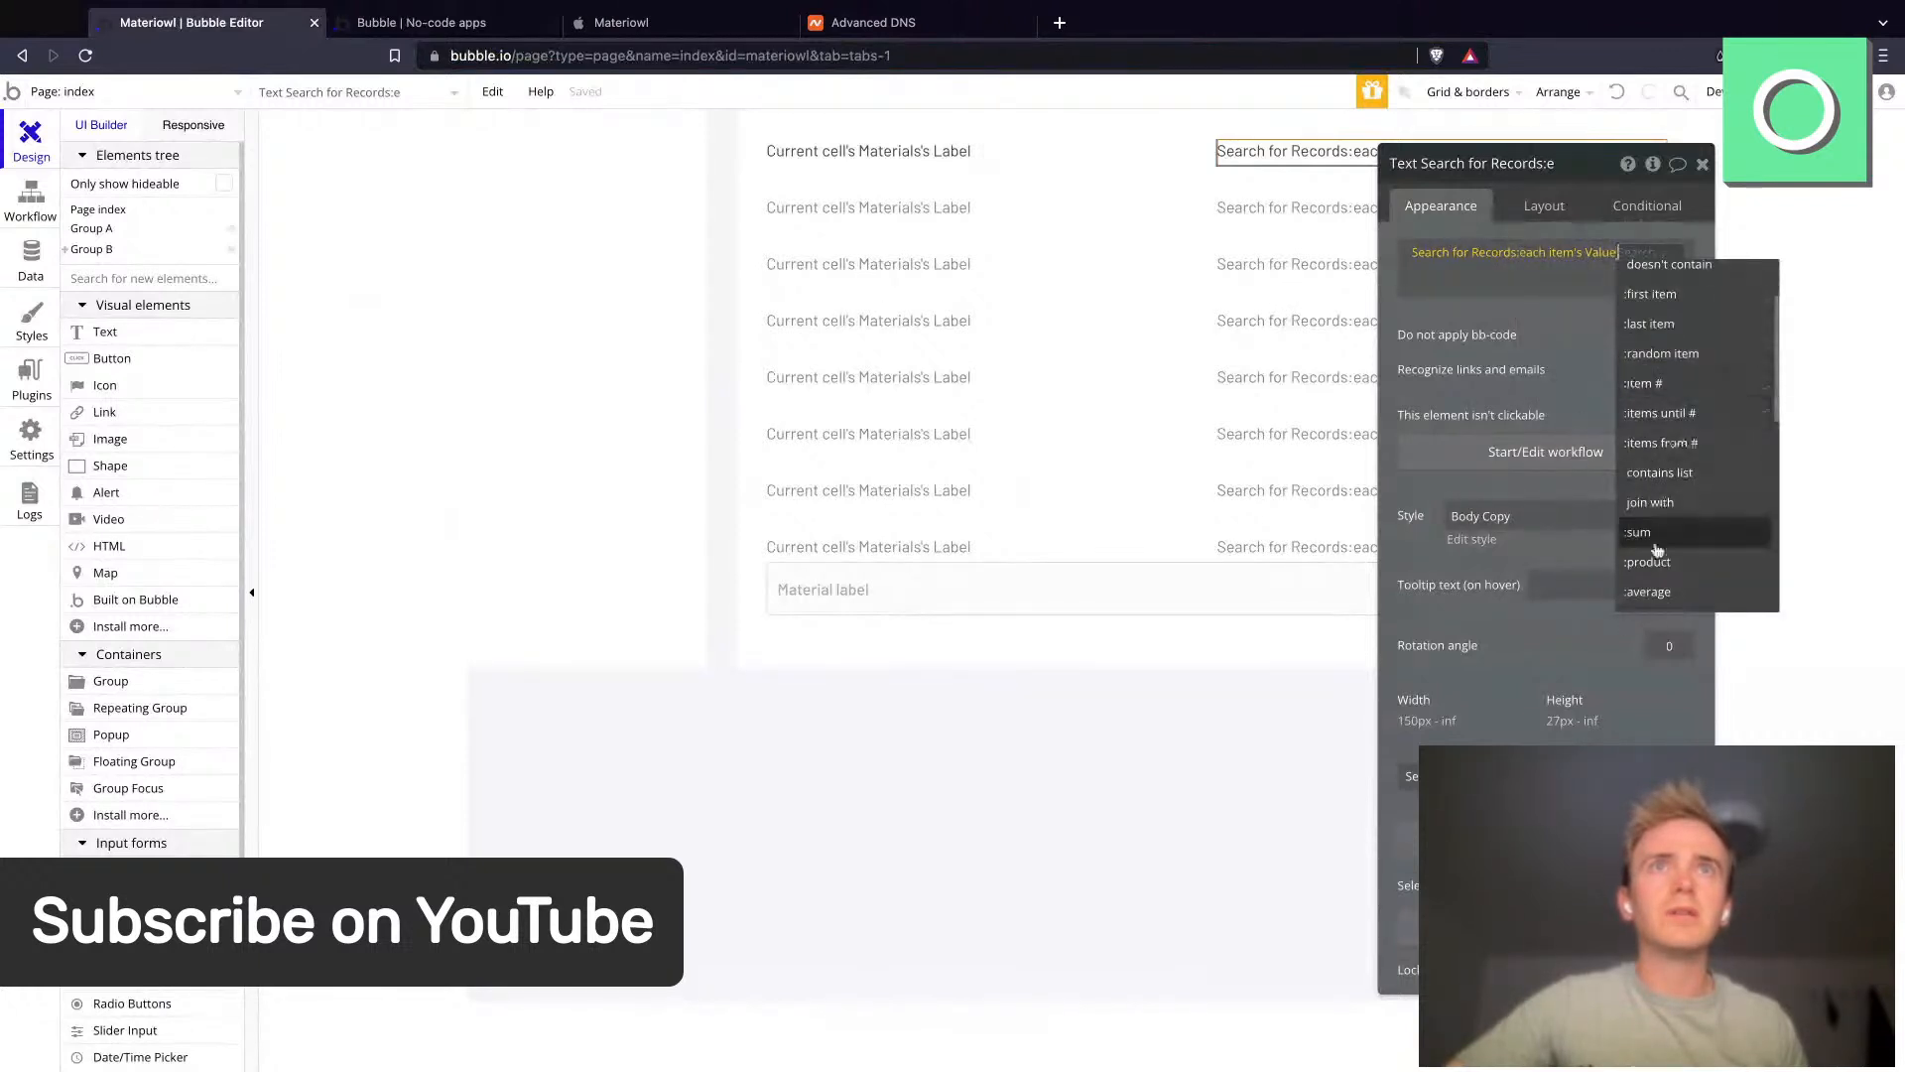
left_click(1656, 534)
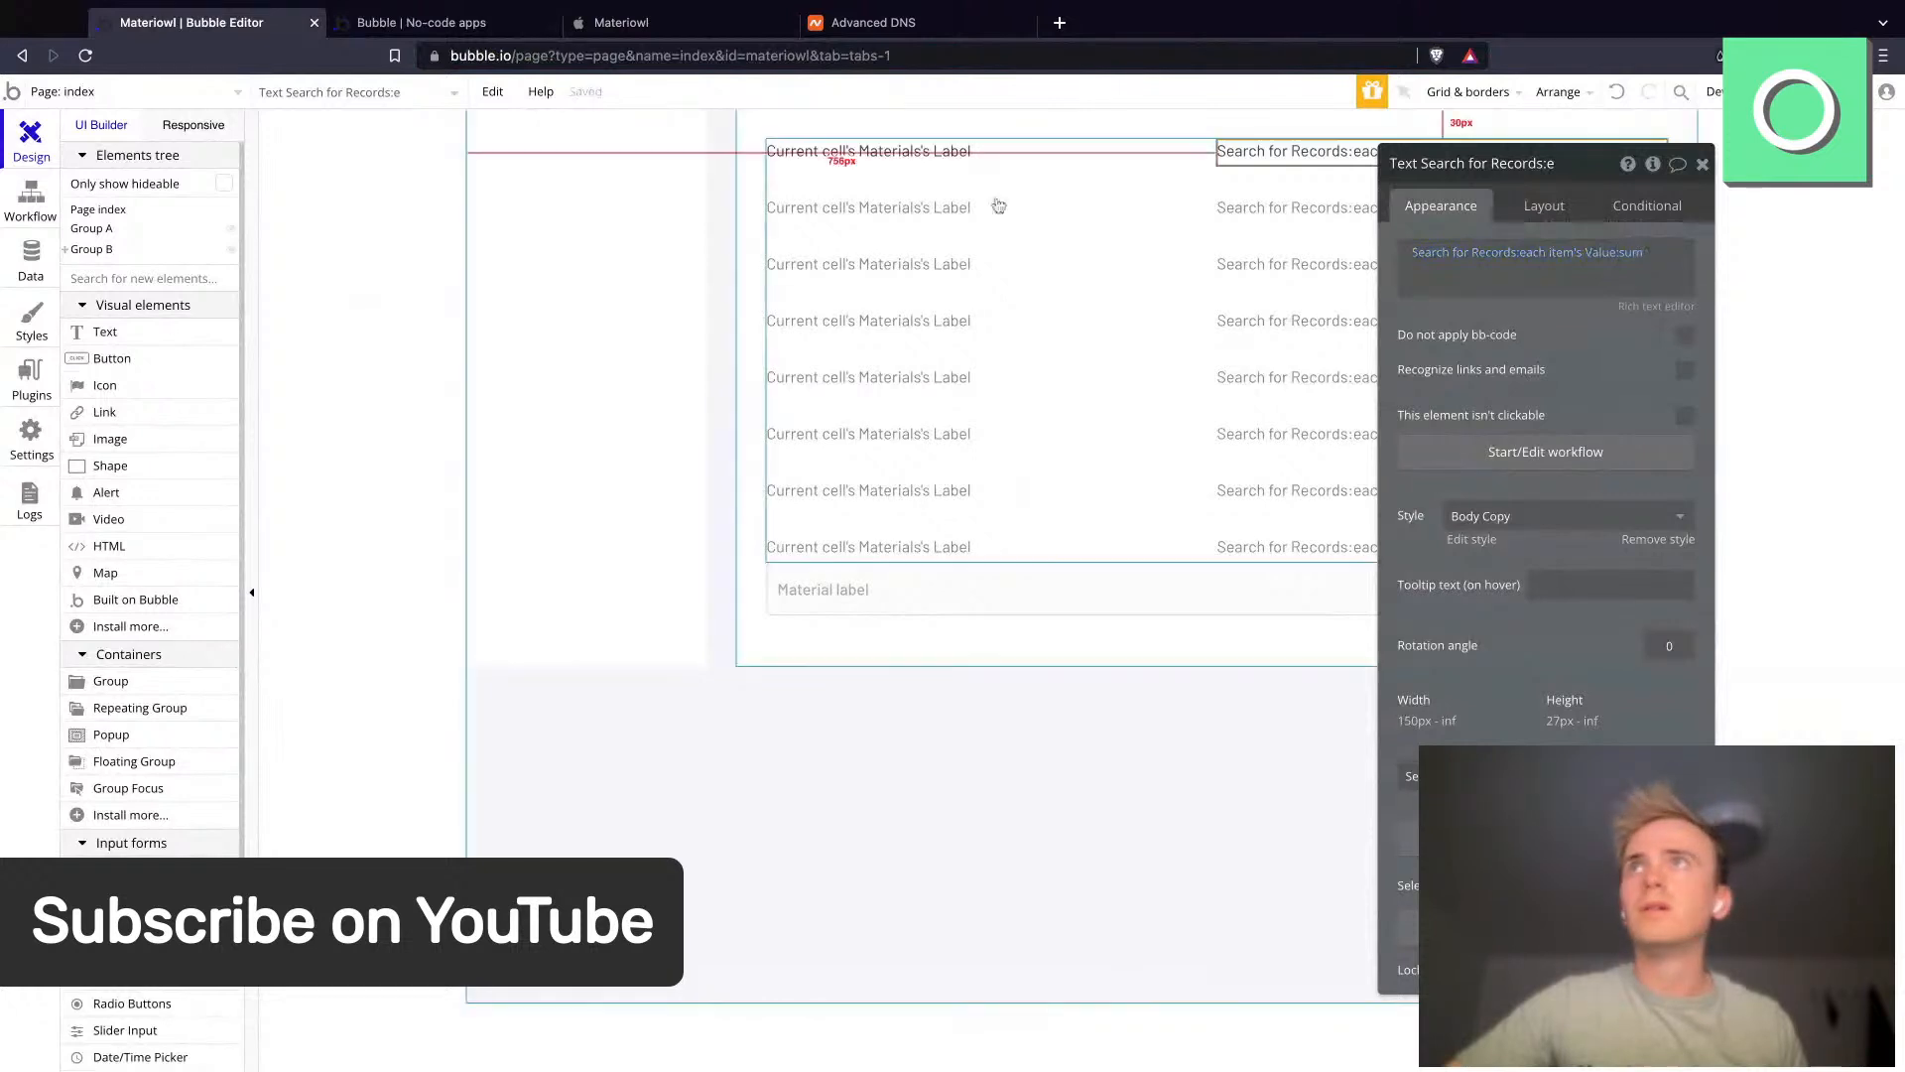
- Reload the app preview and compare the stock counts with the Record entries in app data
left_click(436, 22)
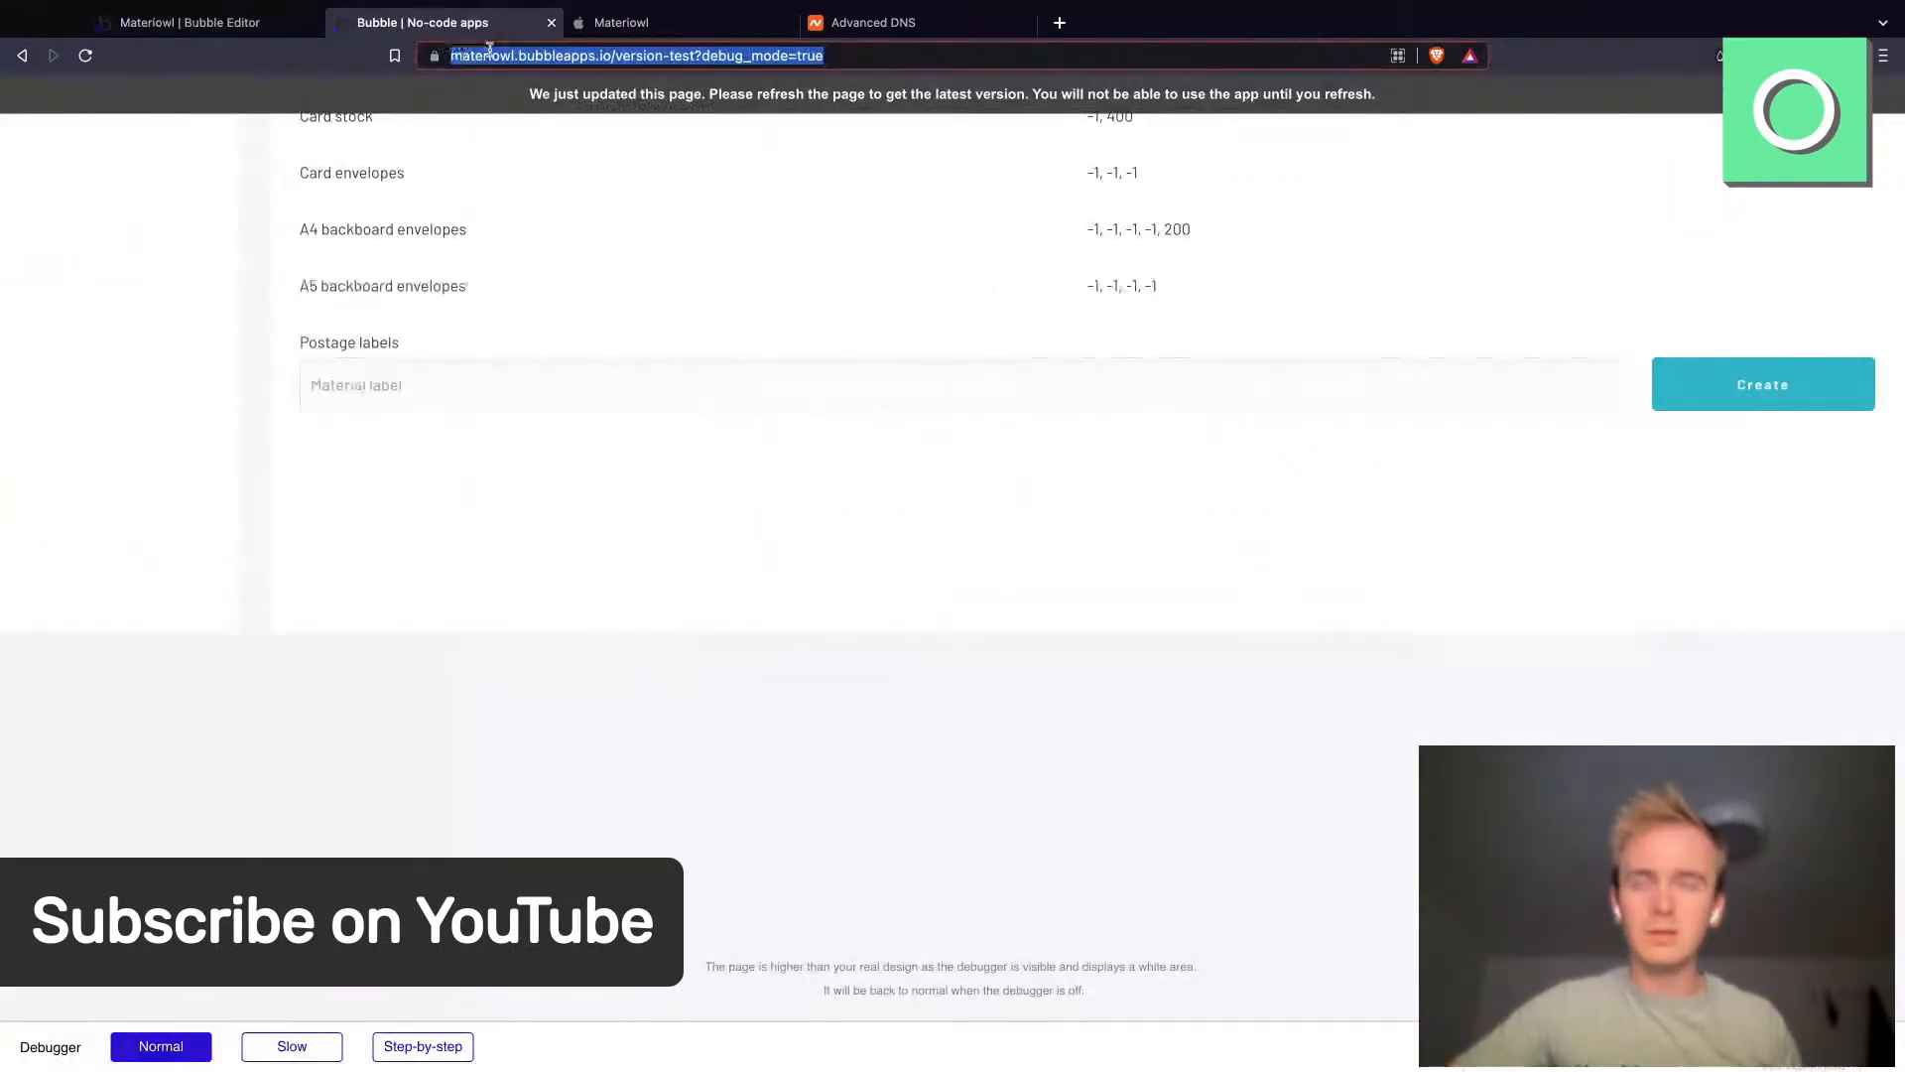
key("Return")
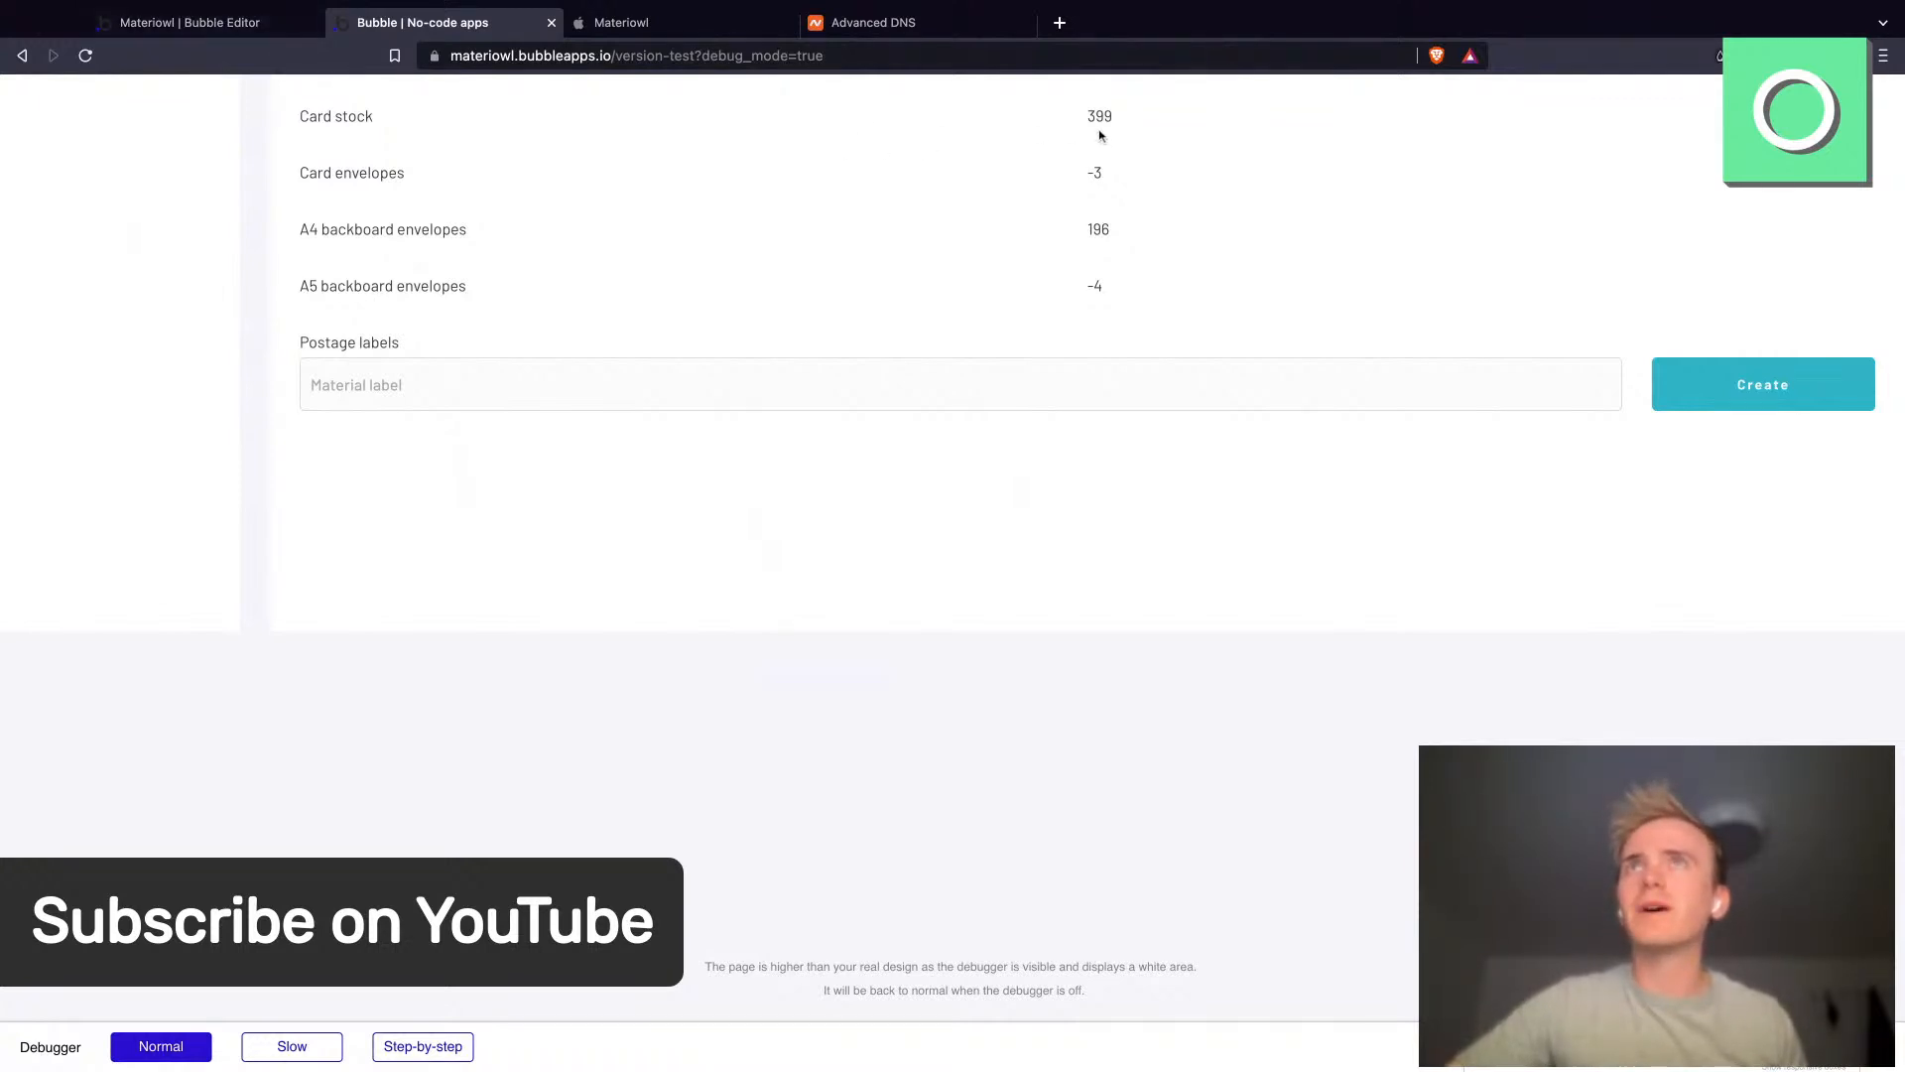
left_click(264, 20)
left_click(31, 263)
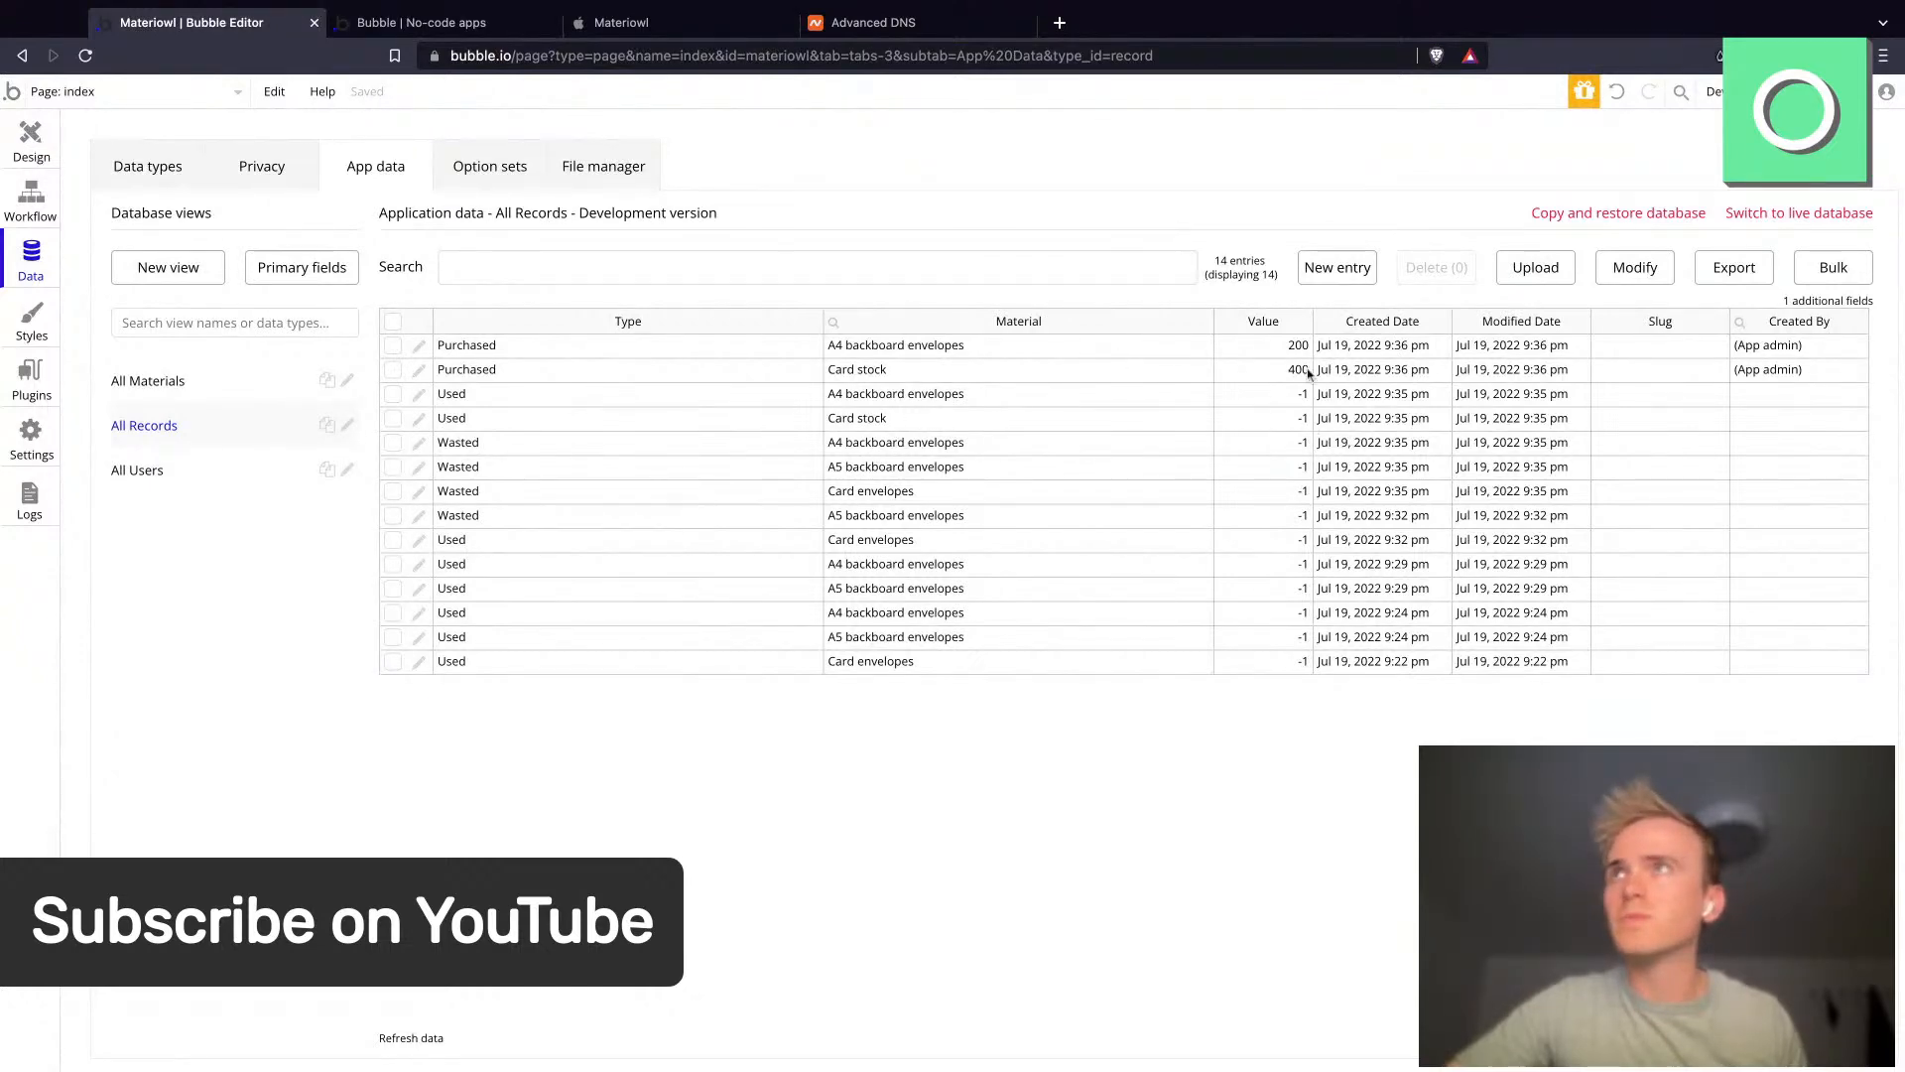
left_click(31, 144)
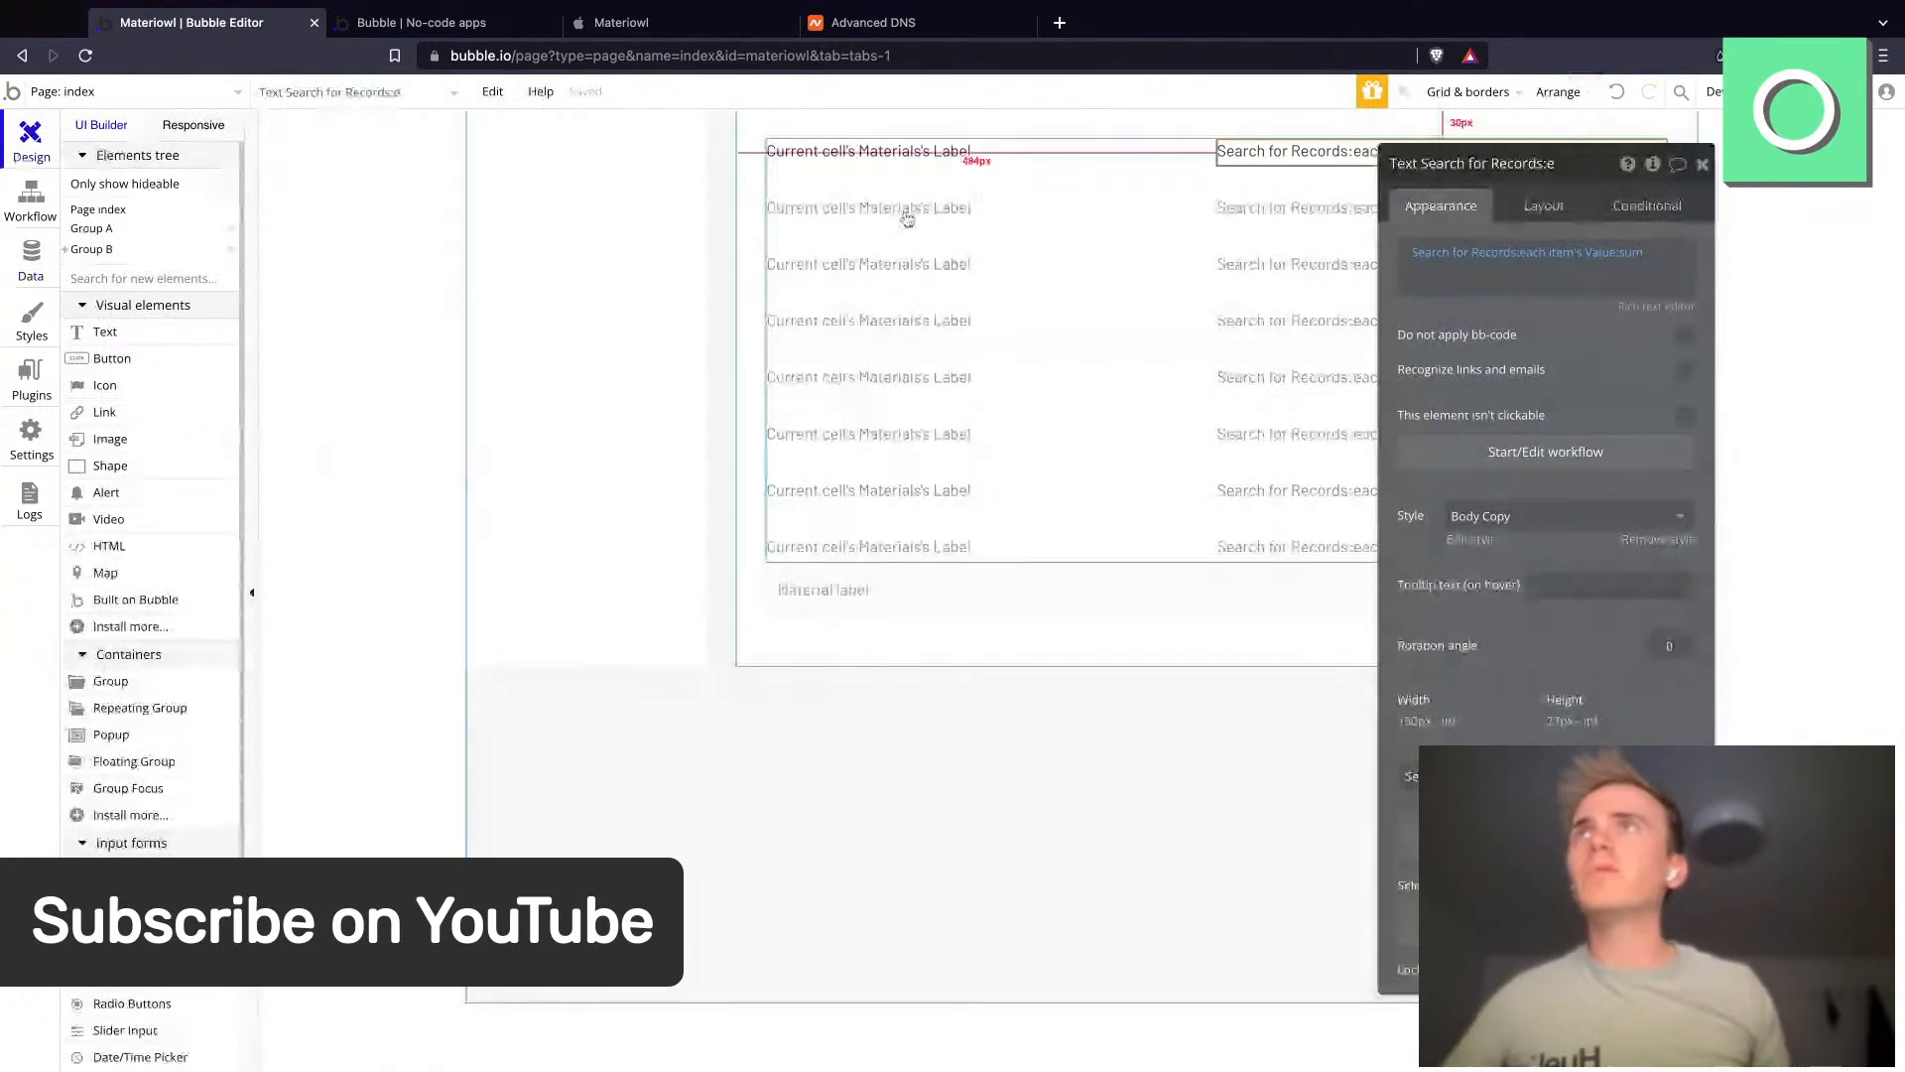
left_click(422, 22)
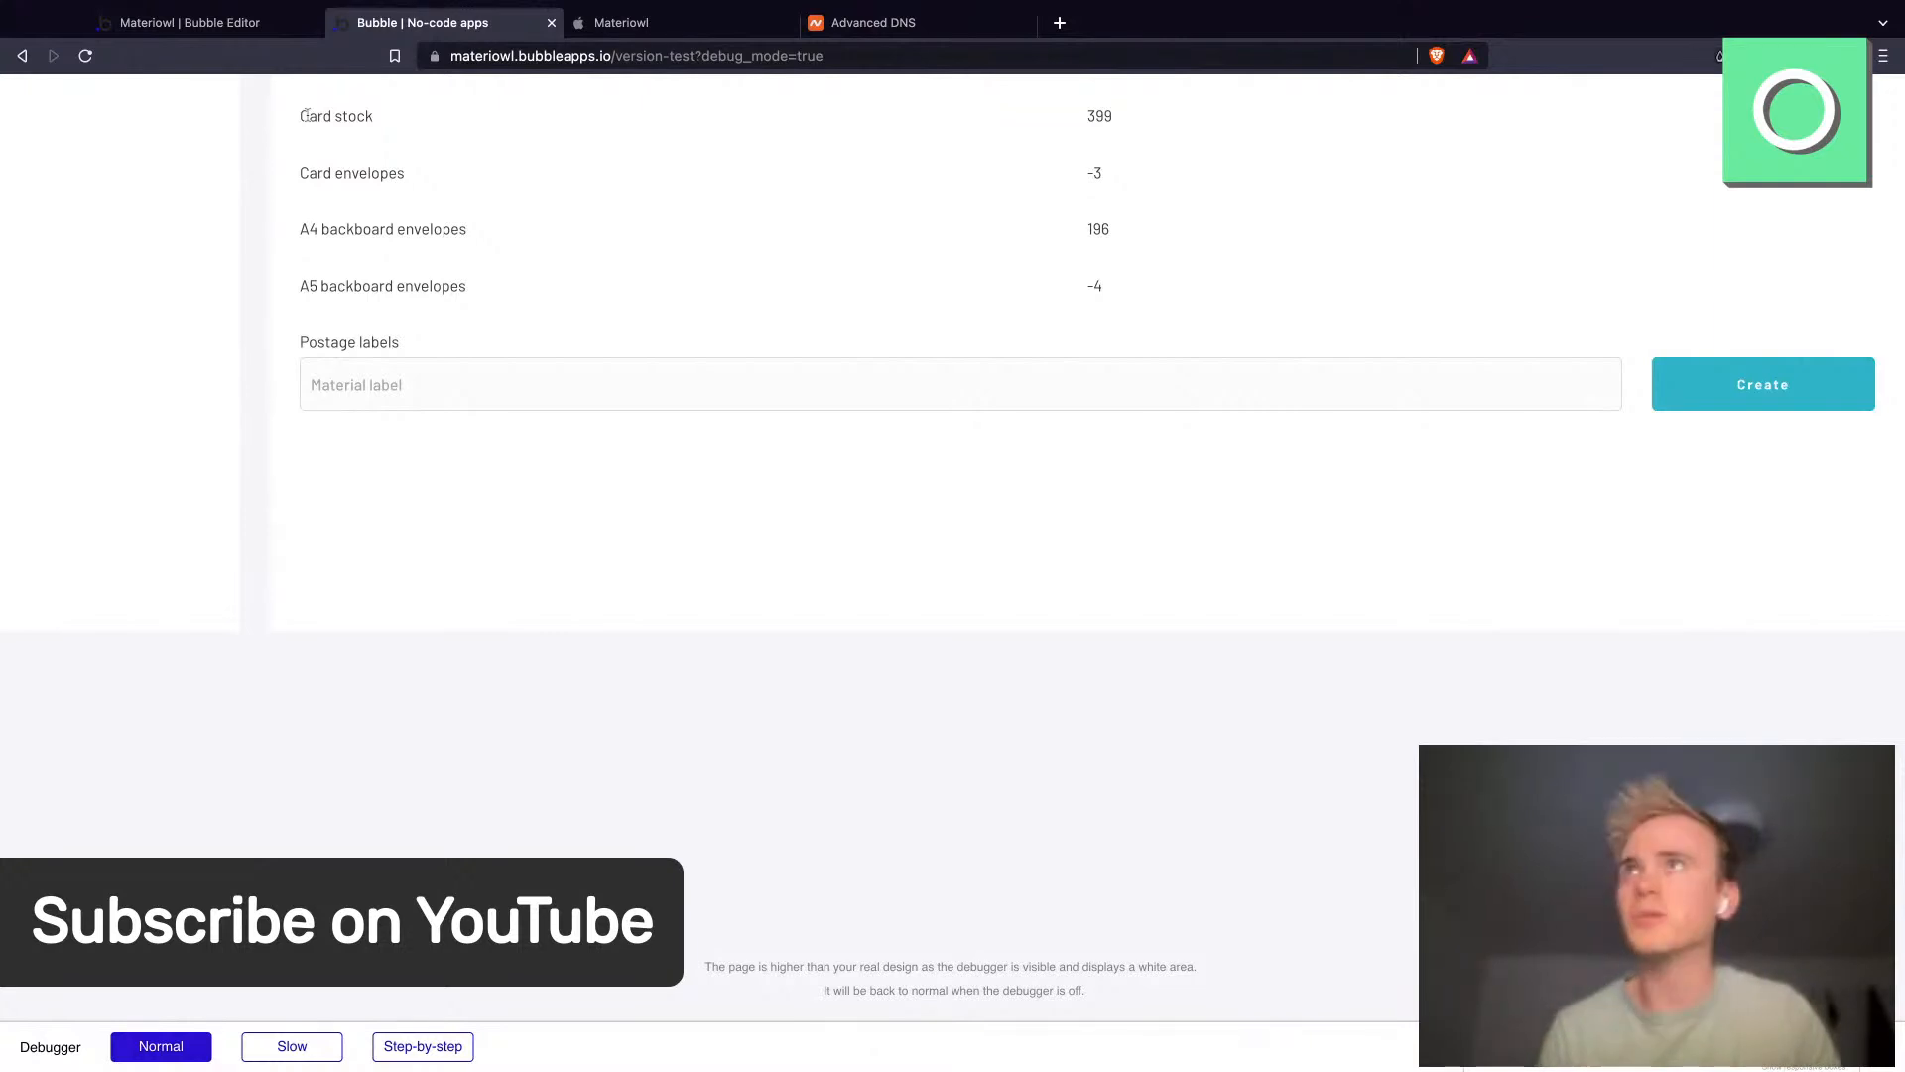
left_click(167, 28)
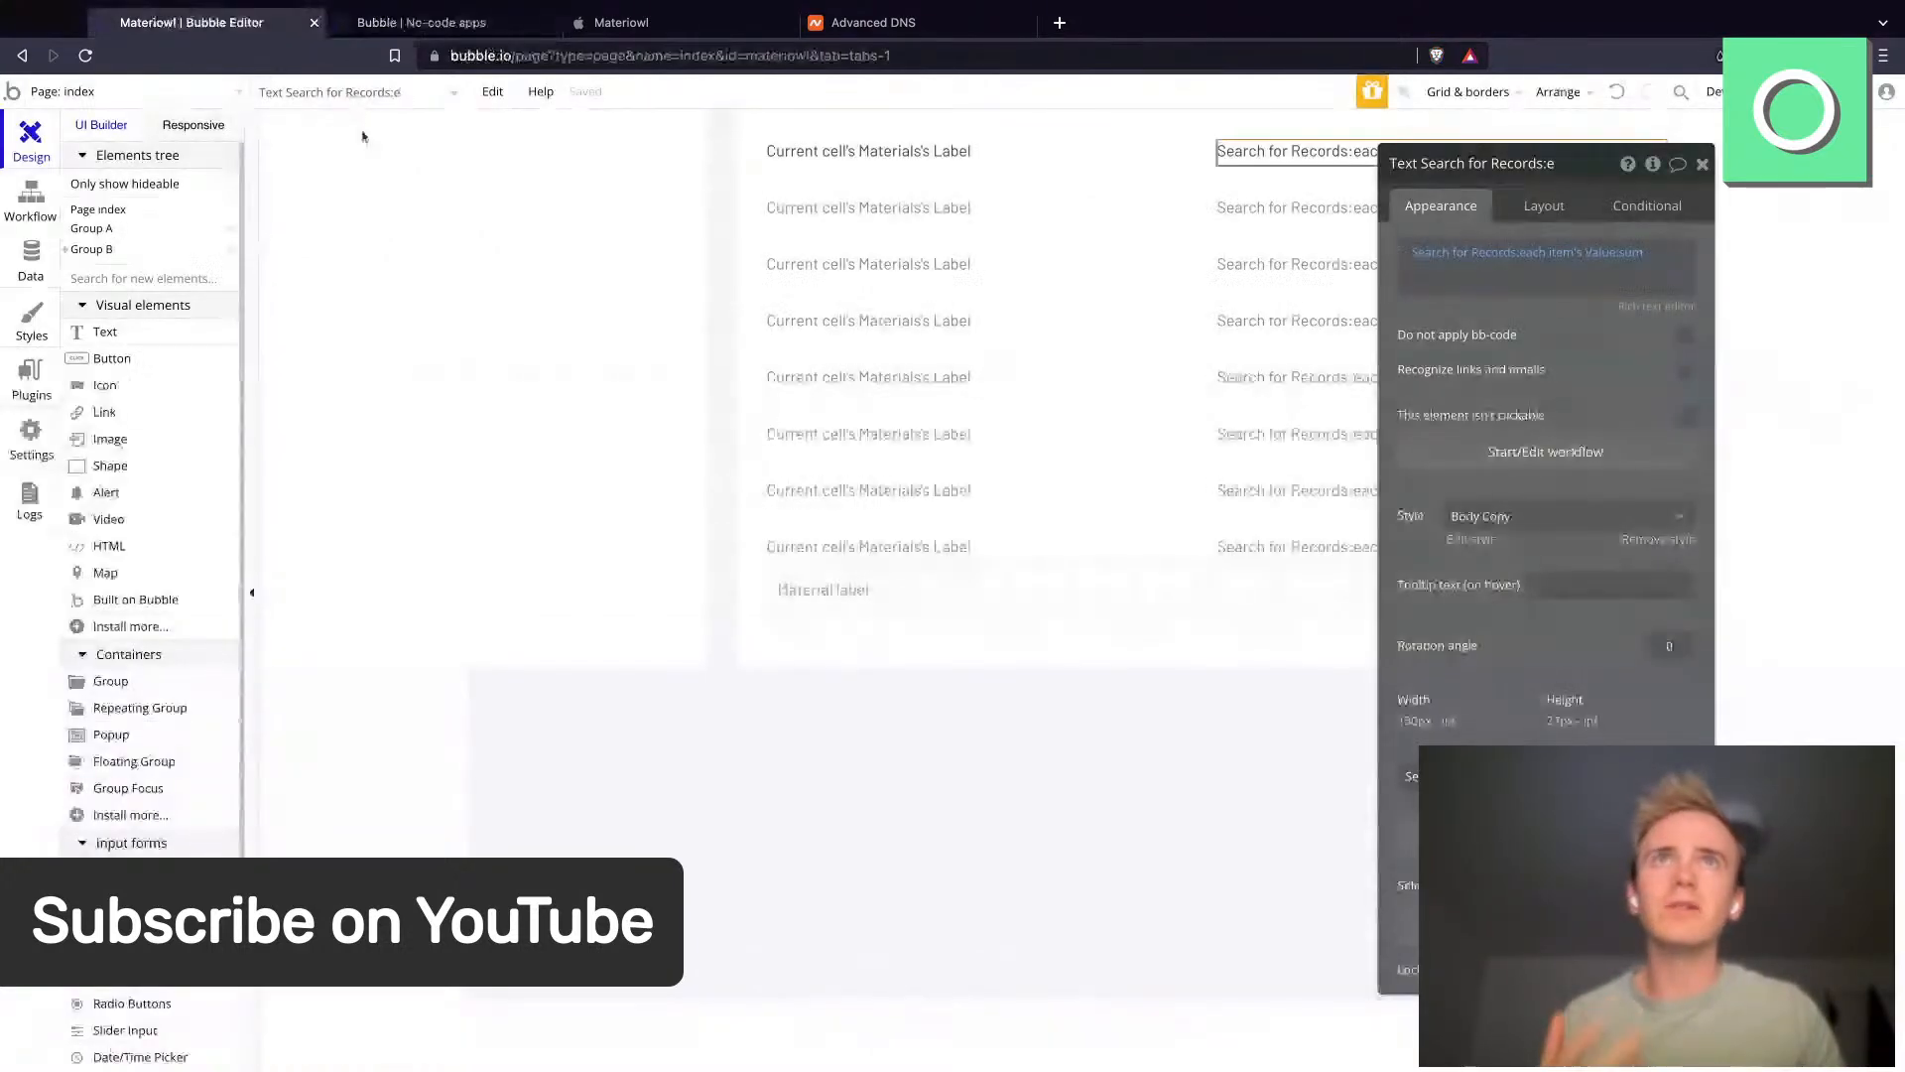
- Add a search constraint requiring Created Date ≥ Current date/time
left_click(1479, 255)
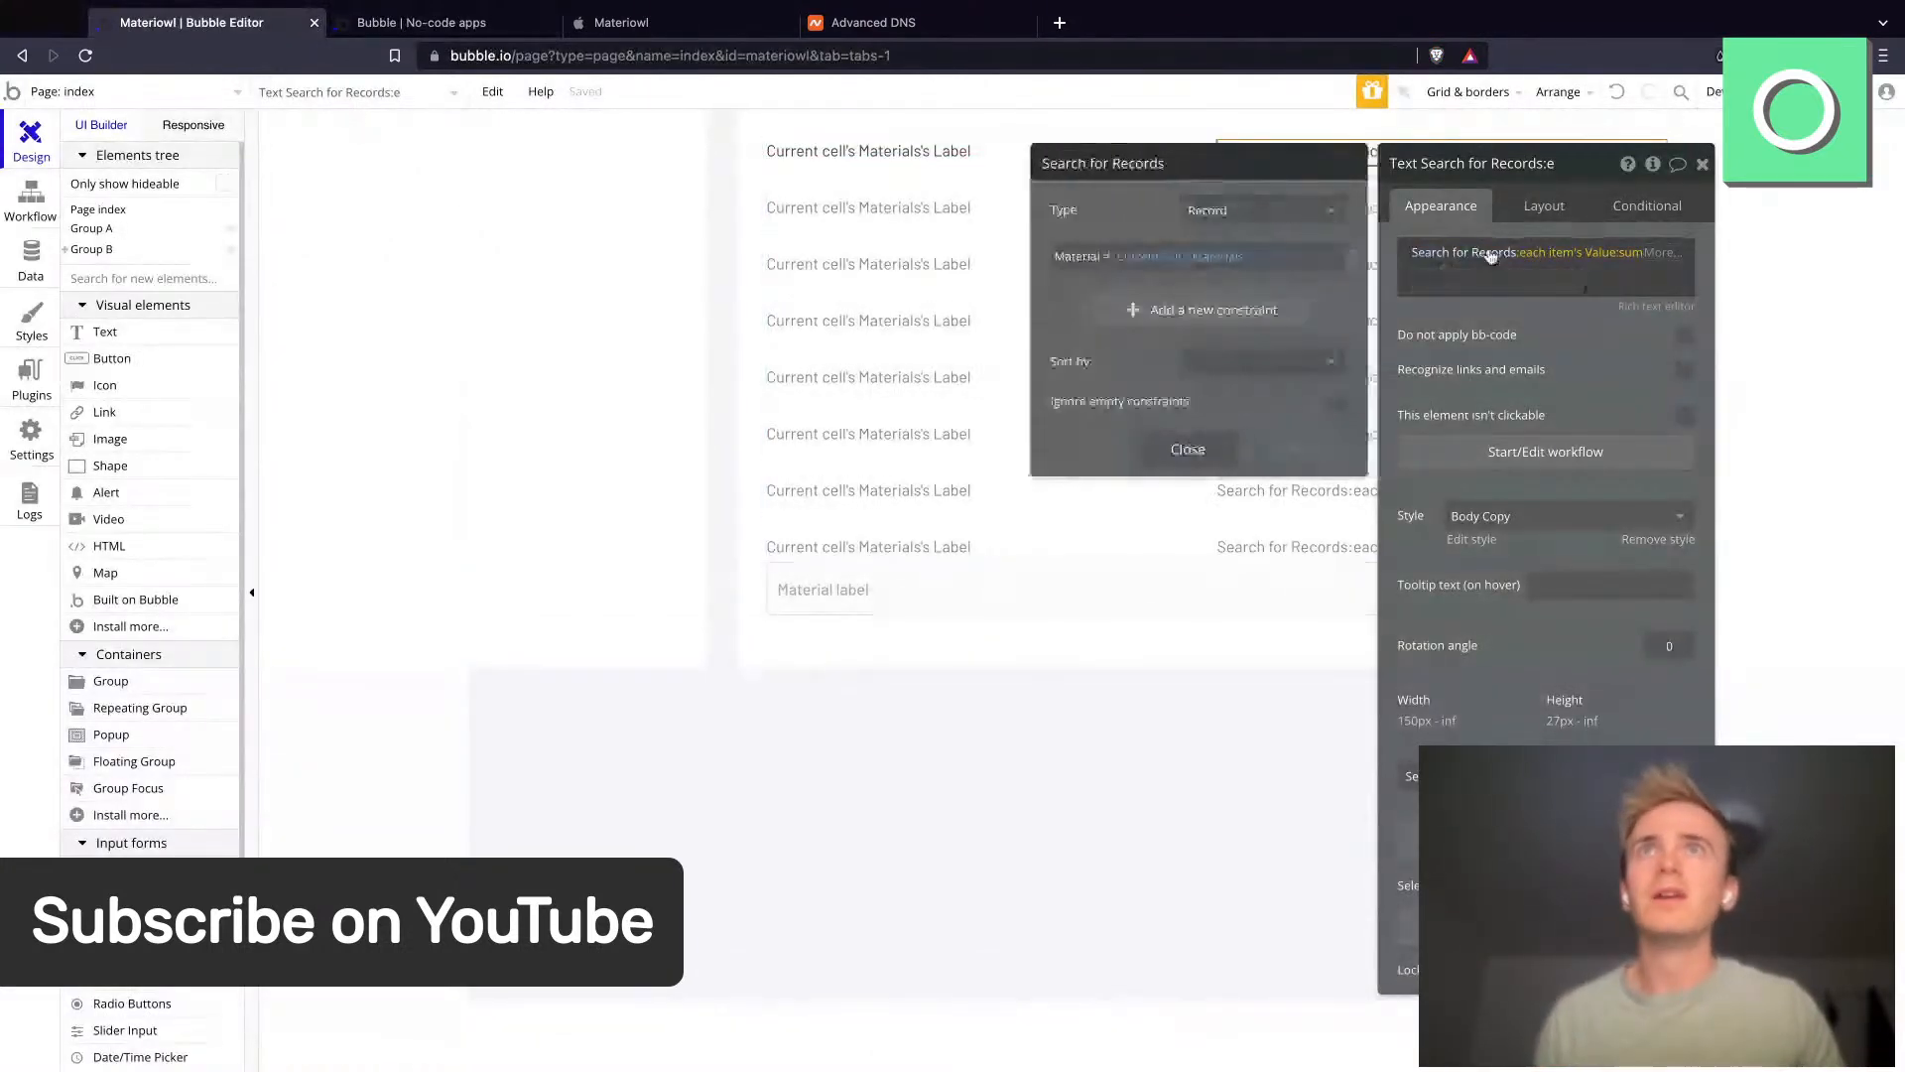
left_click(1151, 307)
left_click(1064, 300)
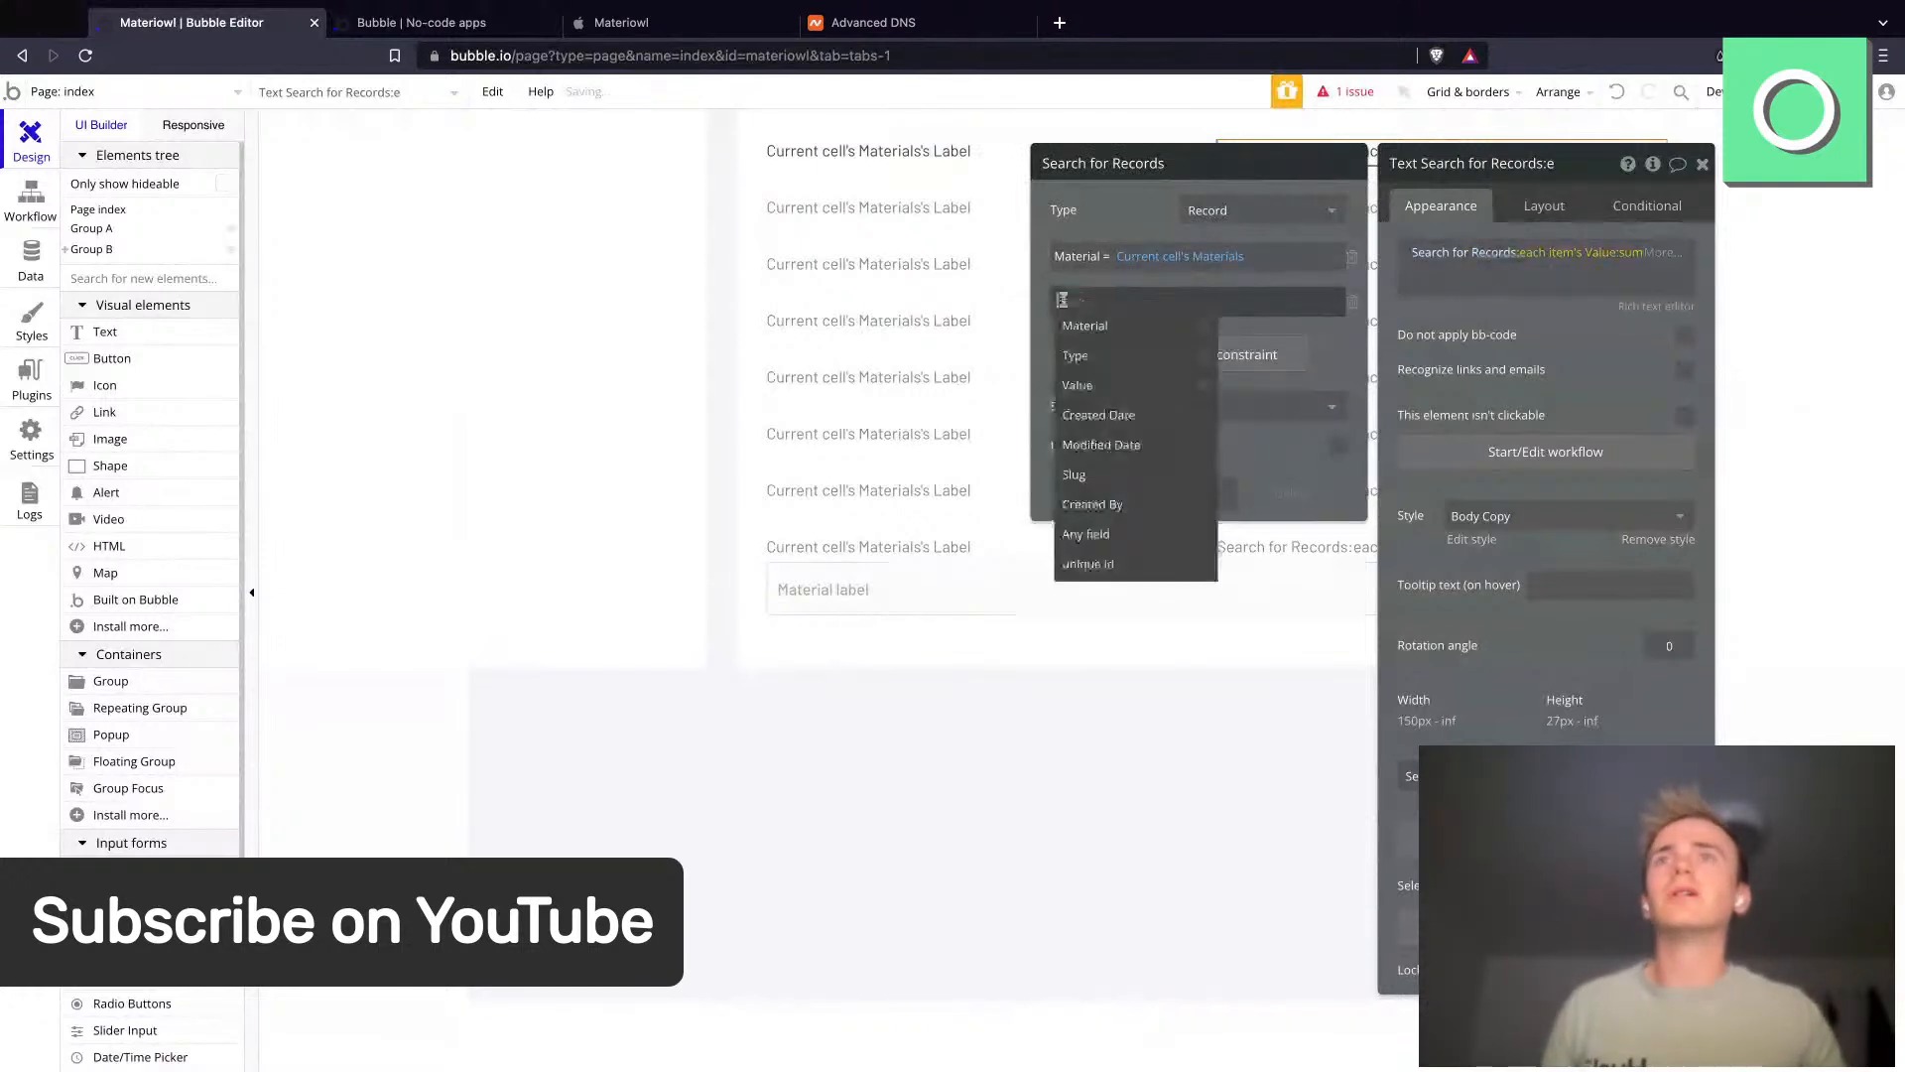
left_click(1097, 415)
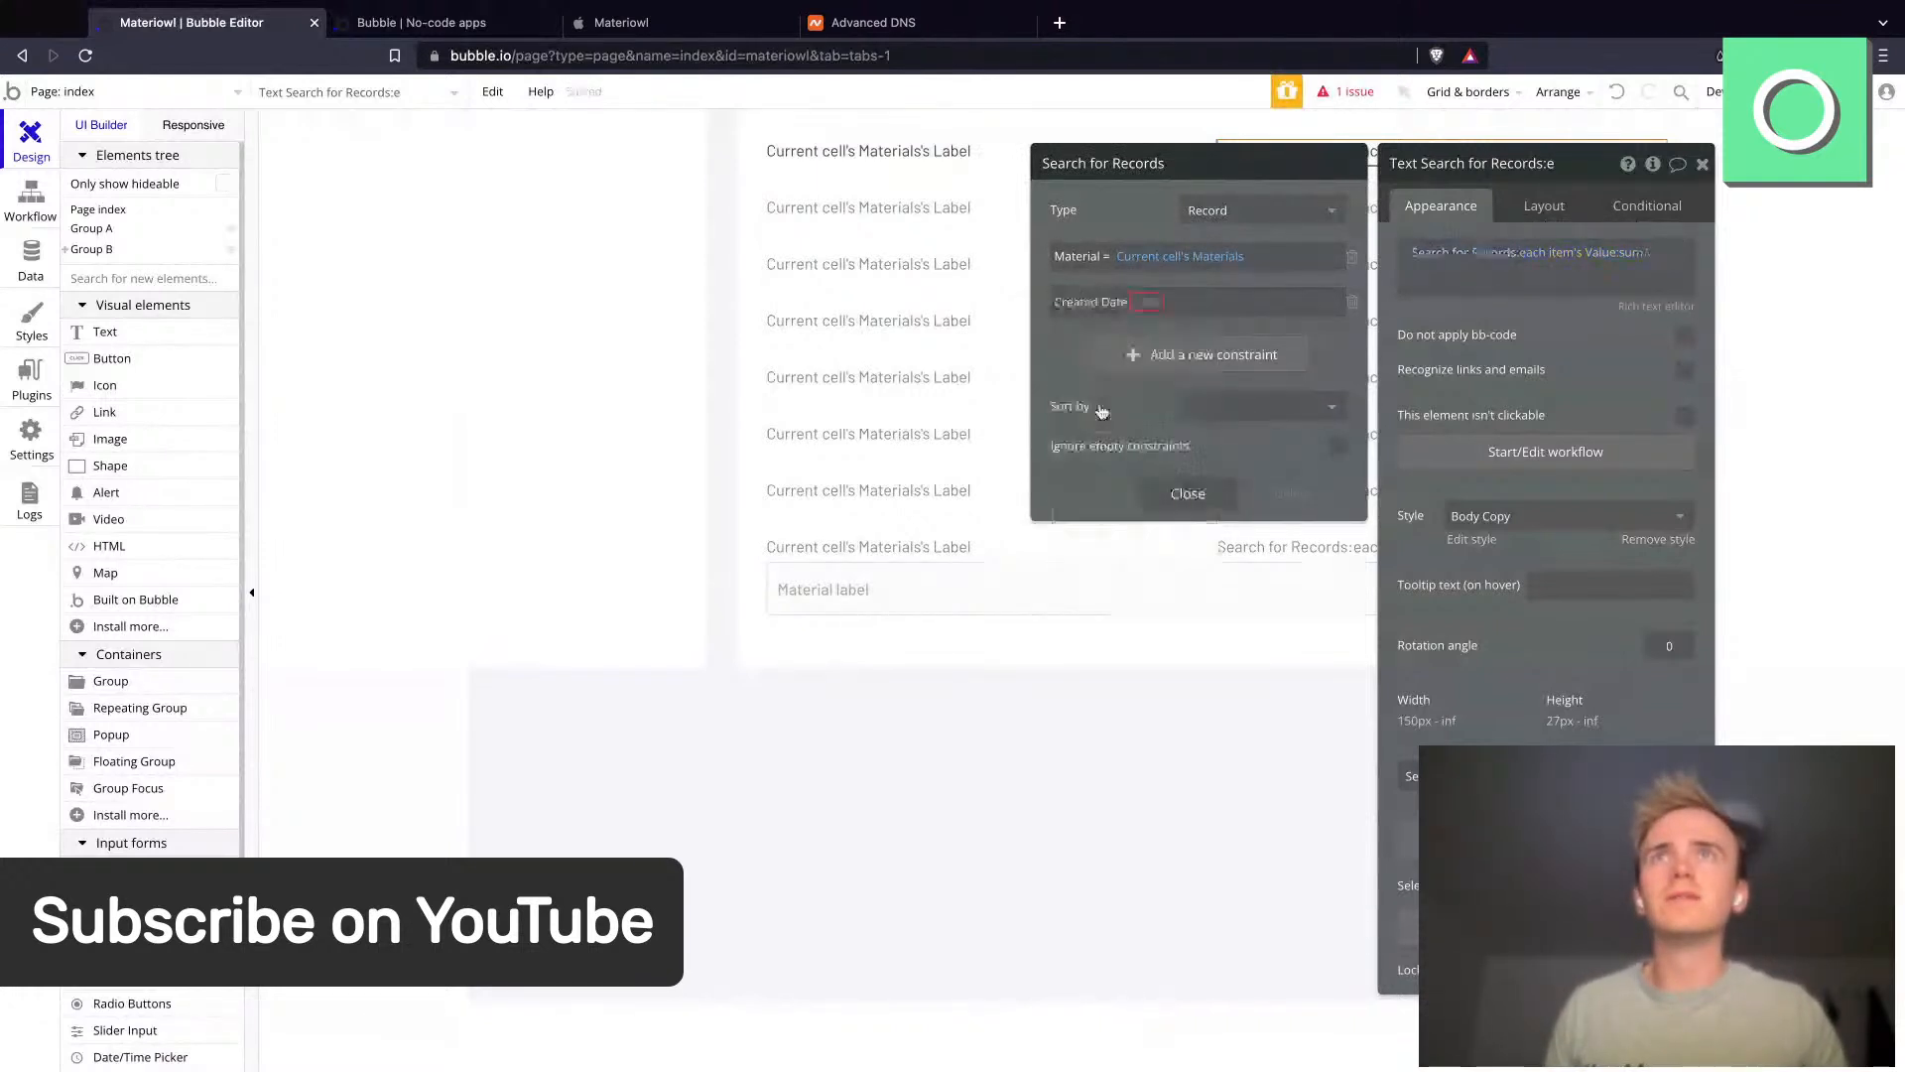
left_click(1146, 303)
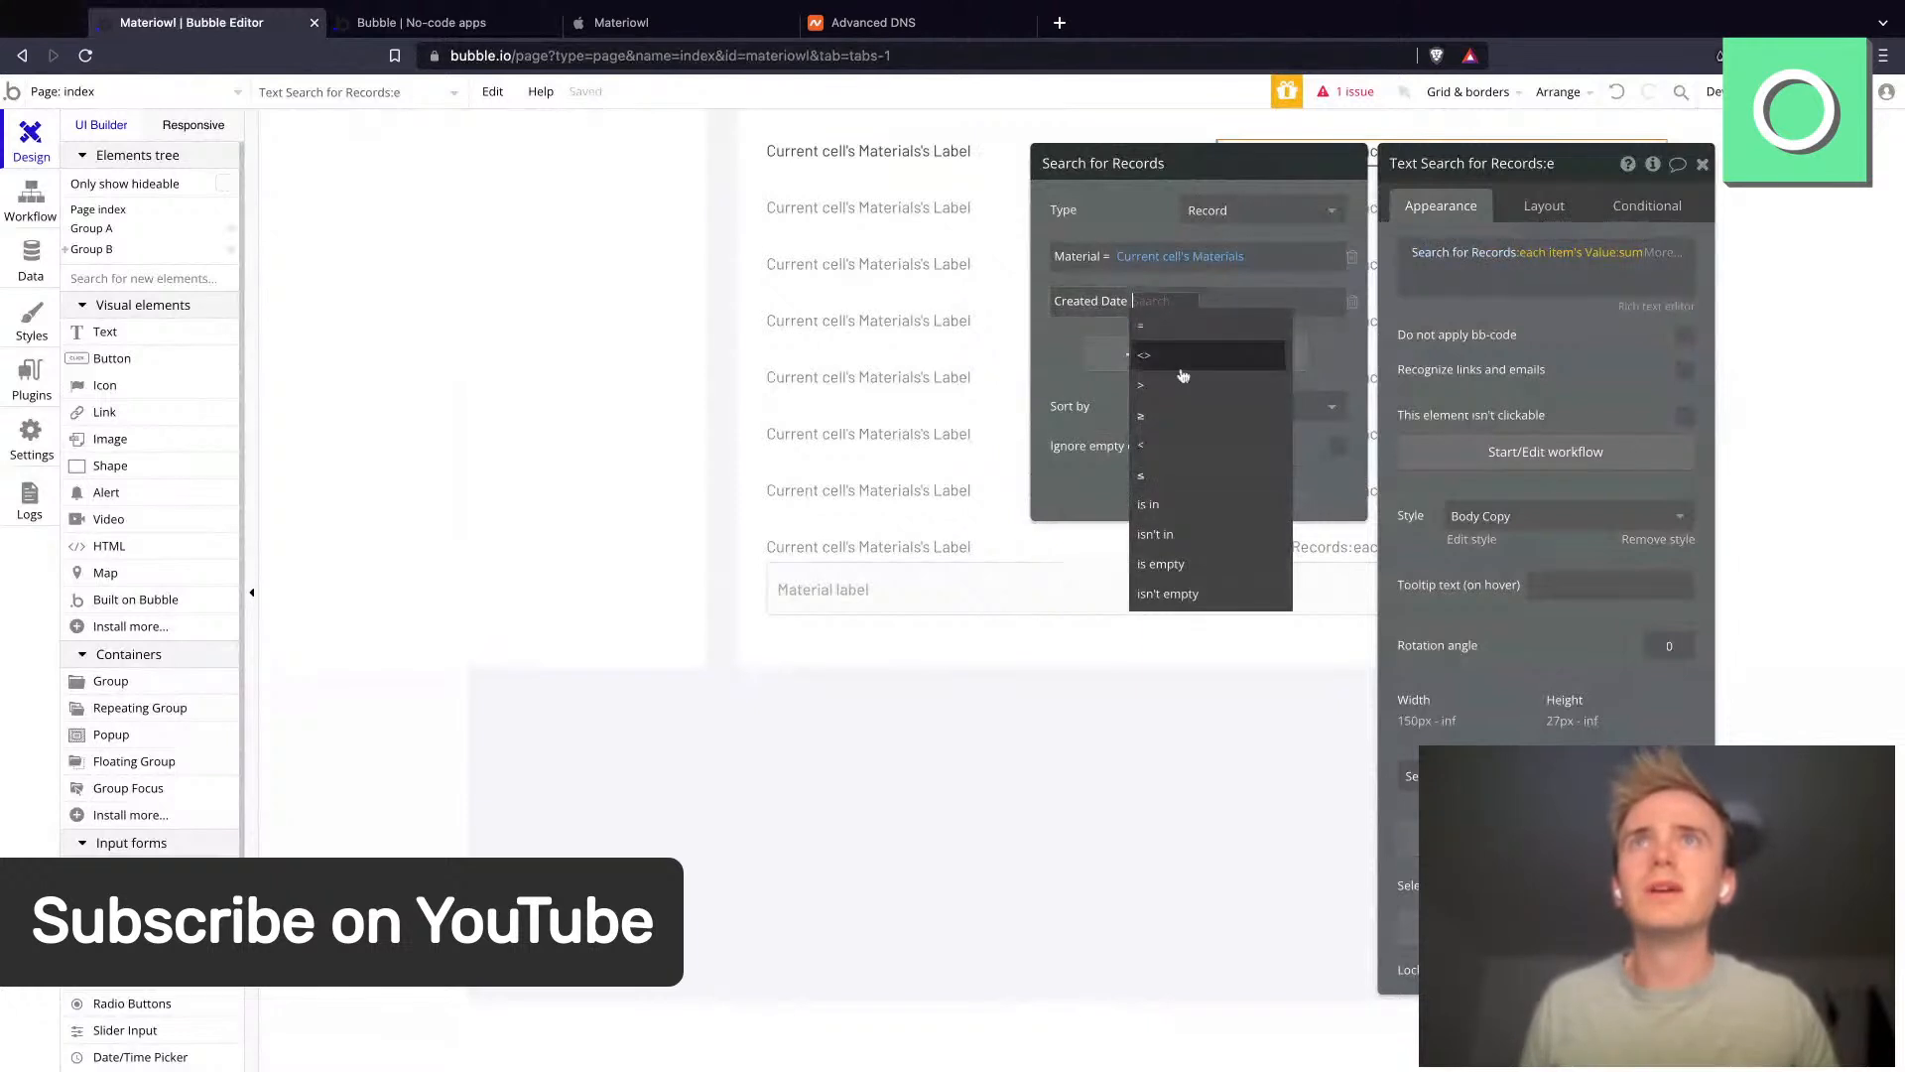
left_click(1165, 418)
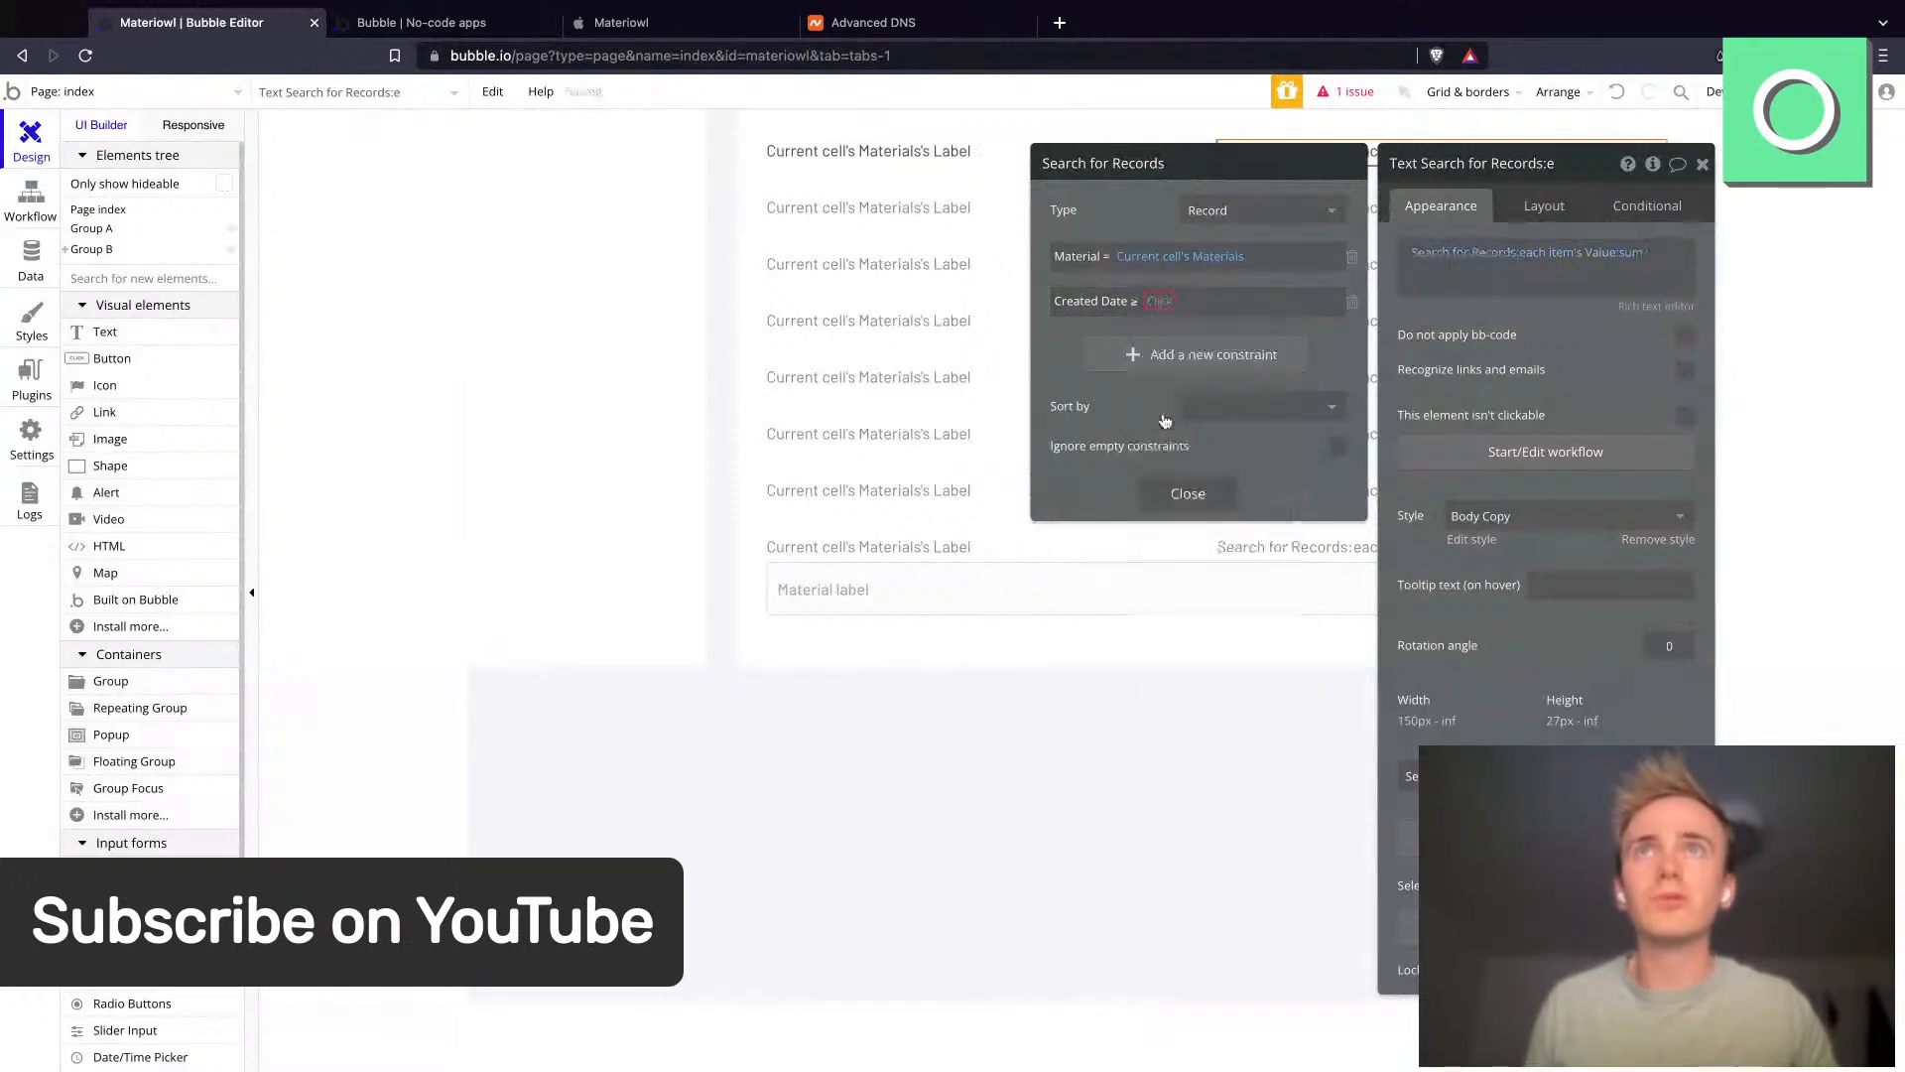
left_click(1155, 302)
type("cur")
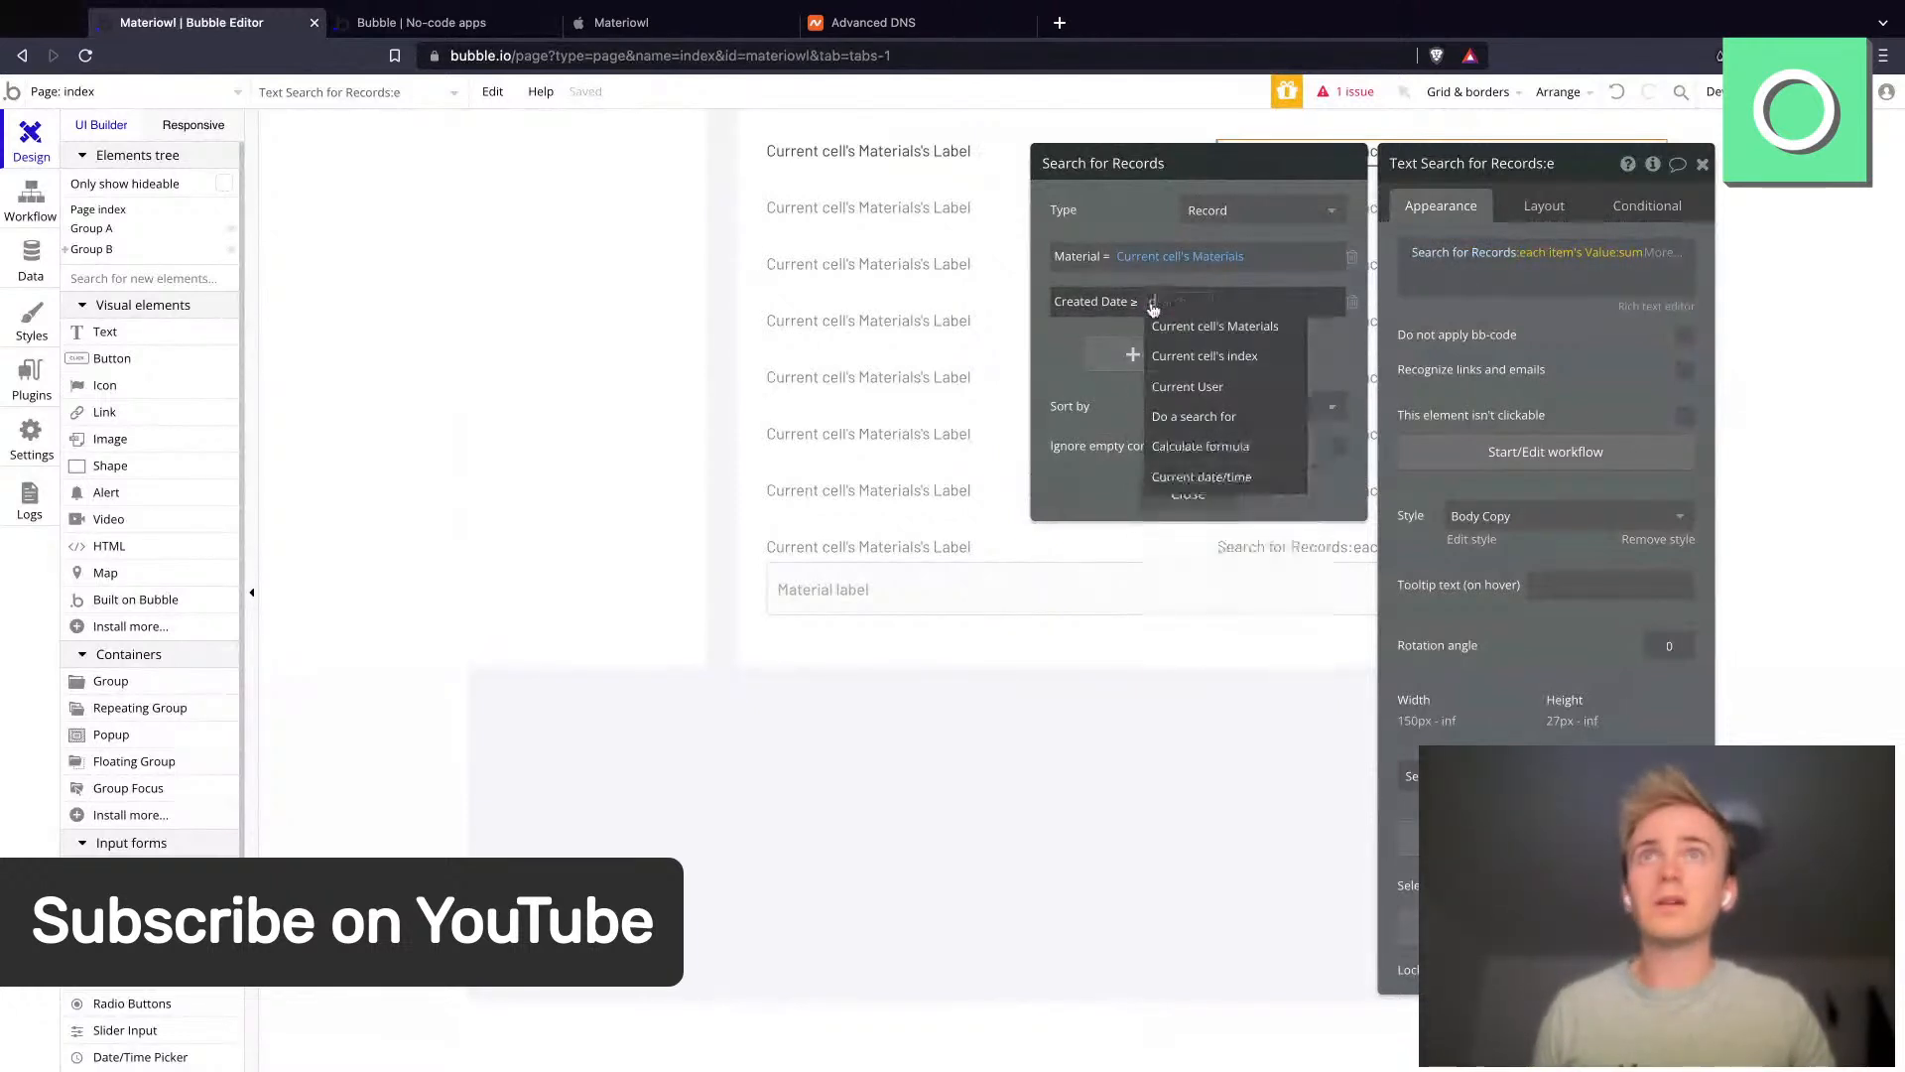
left_click(1224, 417)
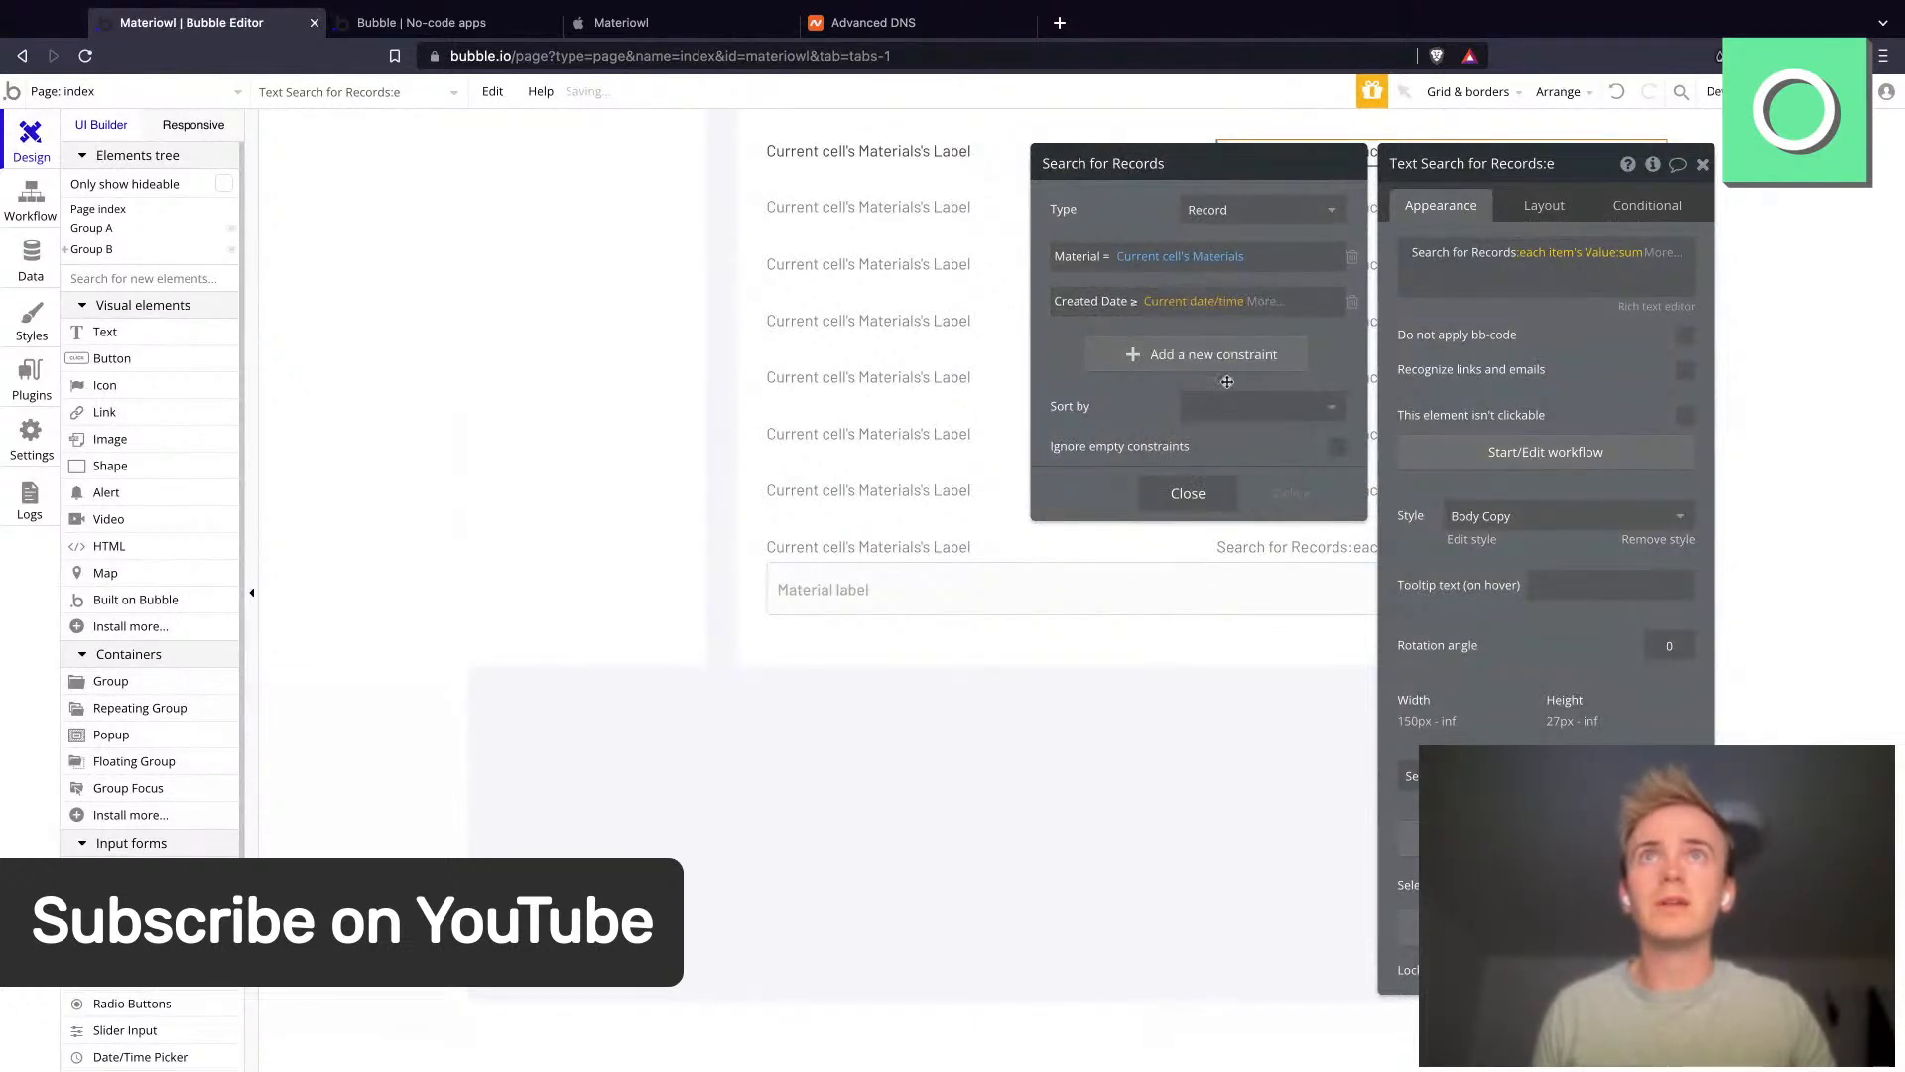
- Round the Current date/time in that constraint down to day, then close the search editor
left_click(1278, 312)
type("r")
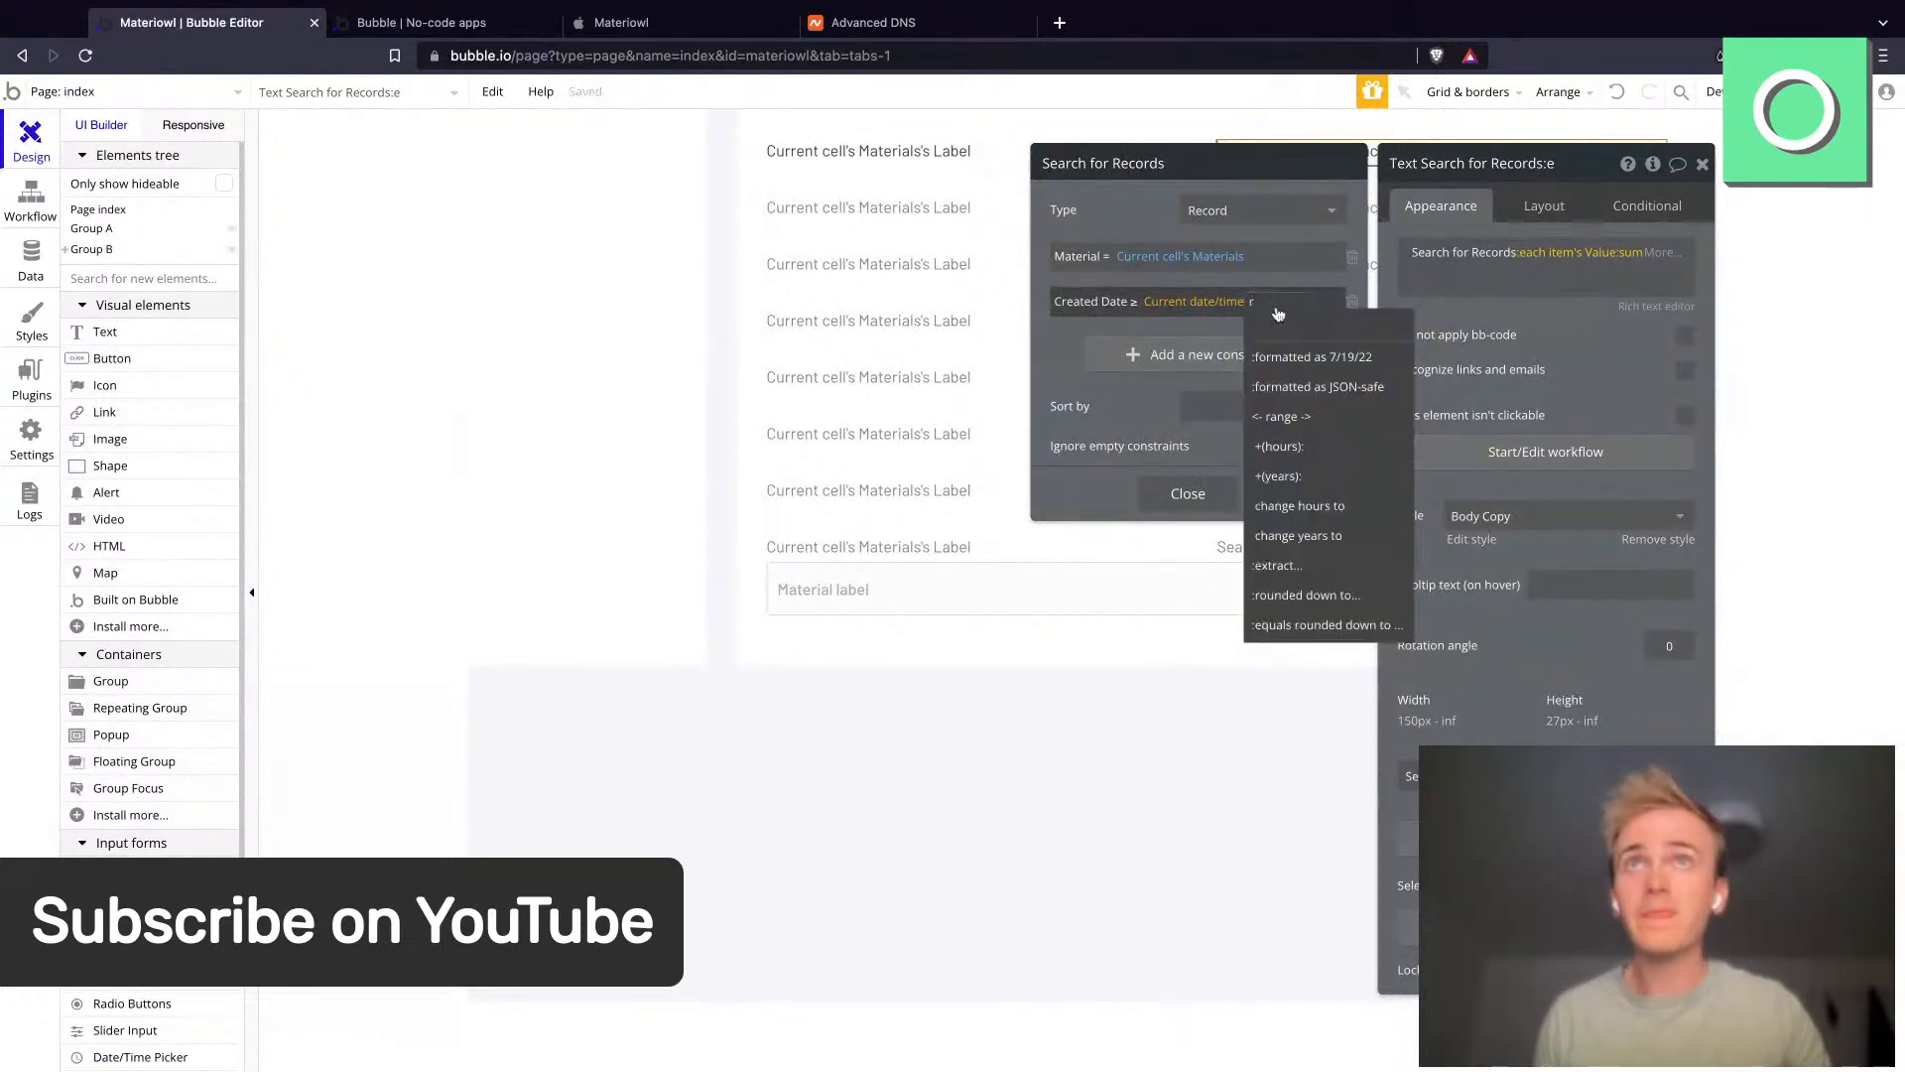
type("ou")
left_click(1279, 356)
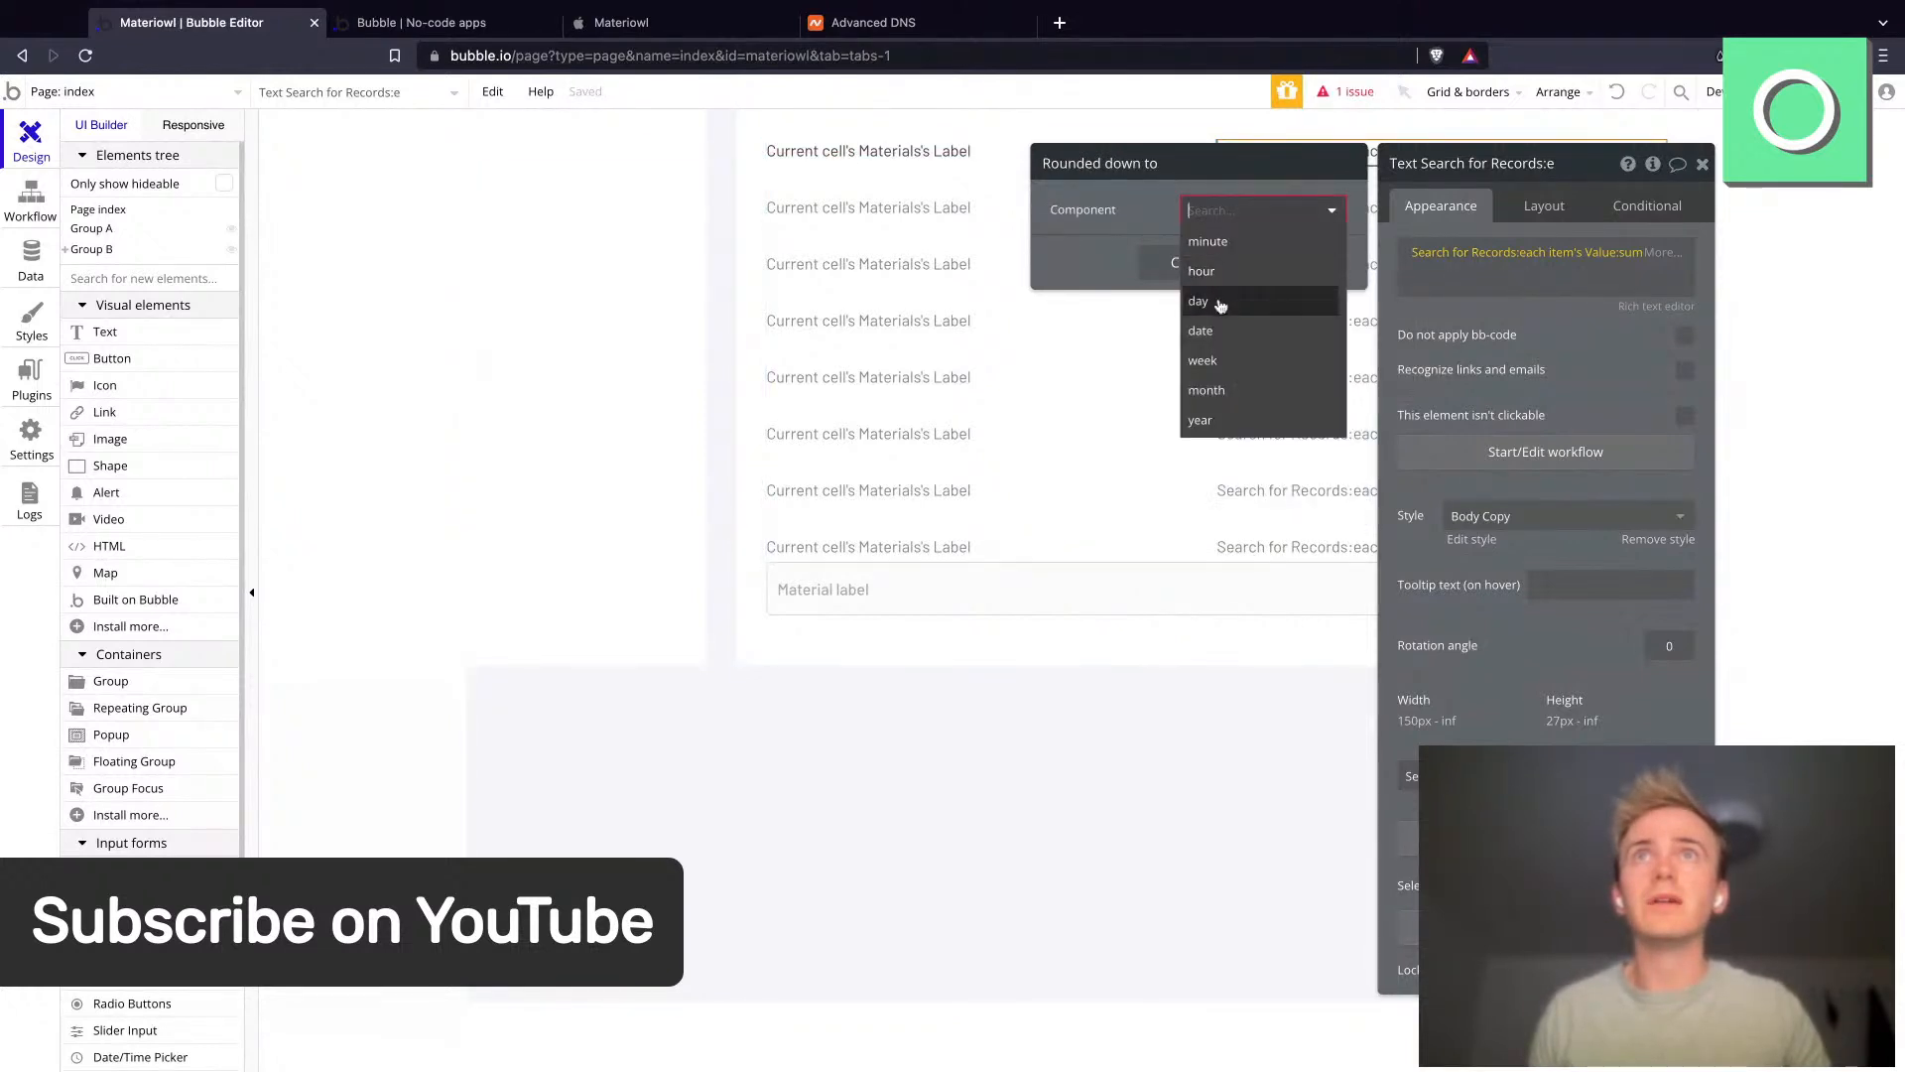
left_click(1221, 304)
left_click(1187, 261)
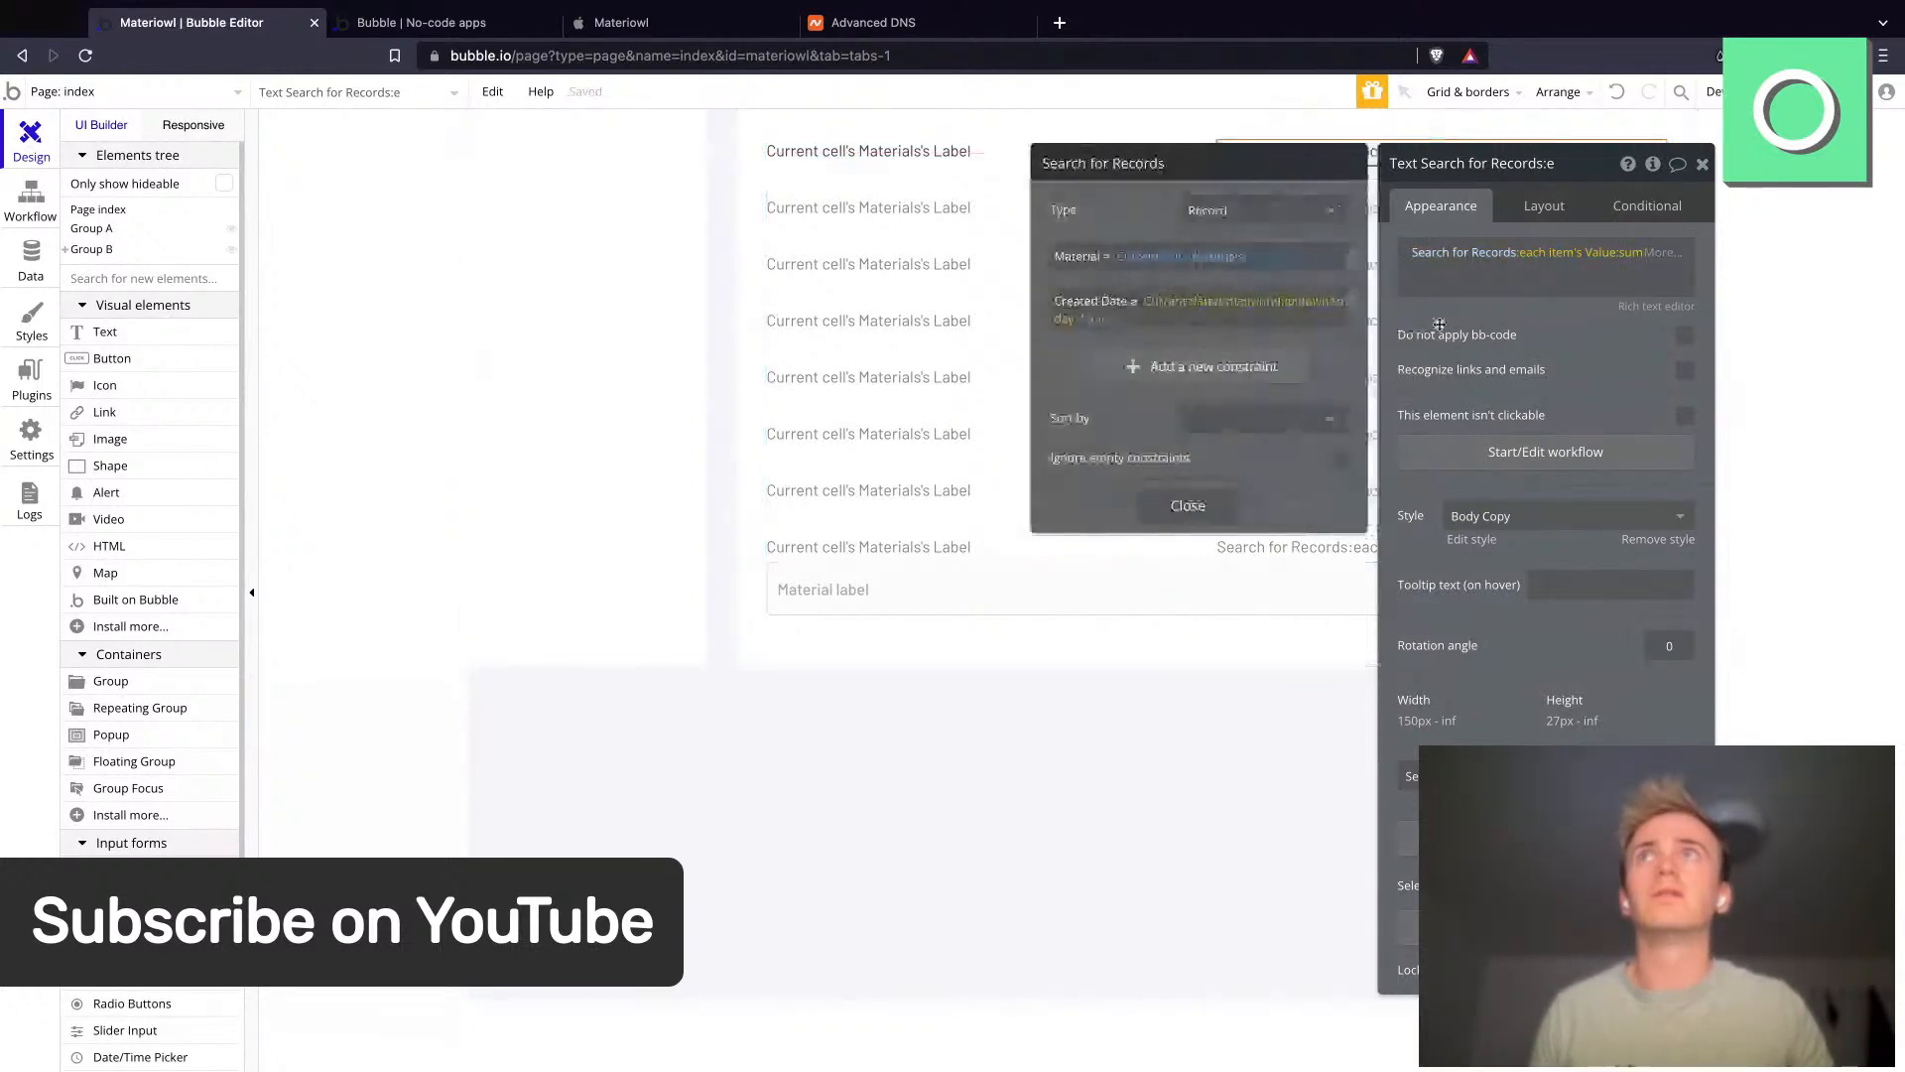
- Reload the app preview to check the updated stock counts
left_click(508, 30)
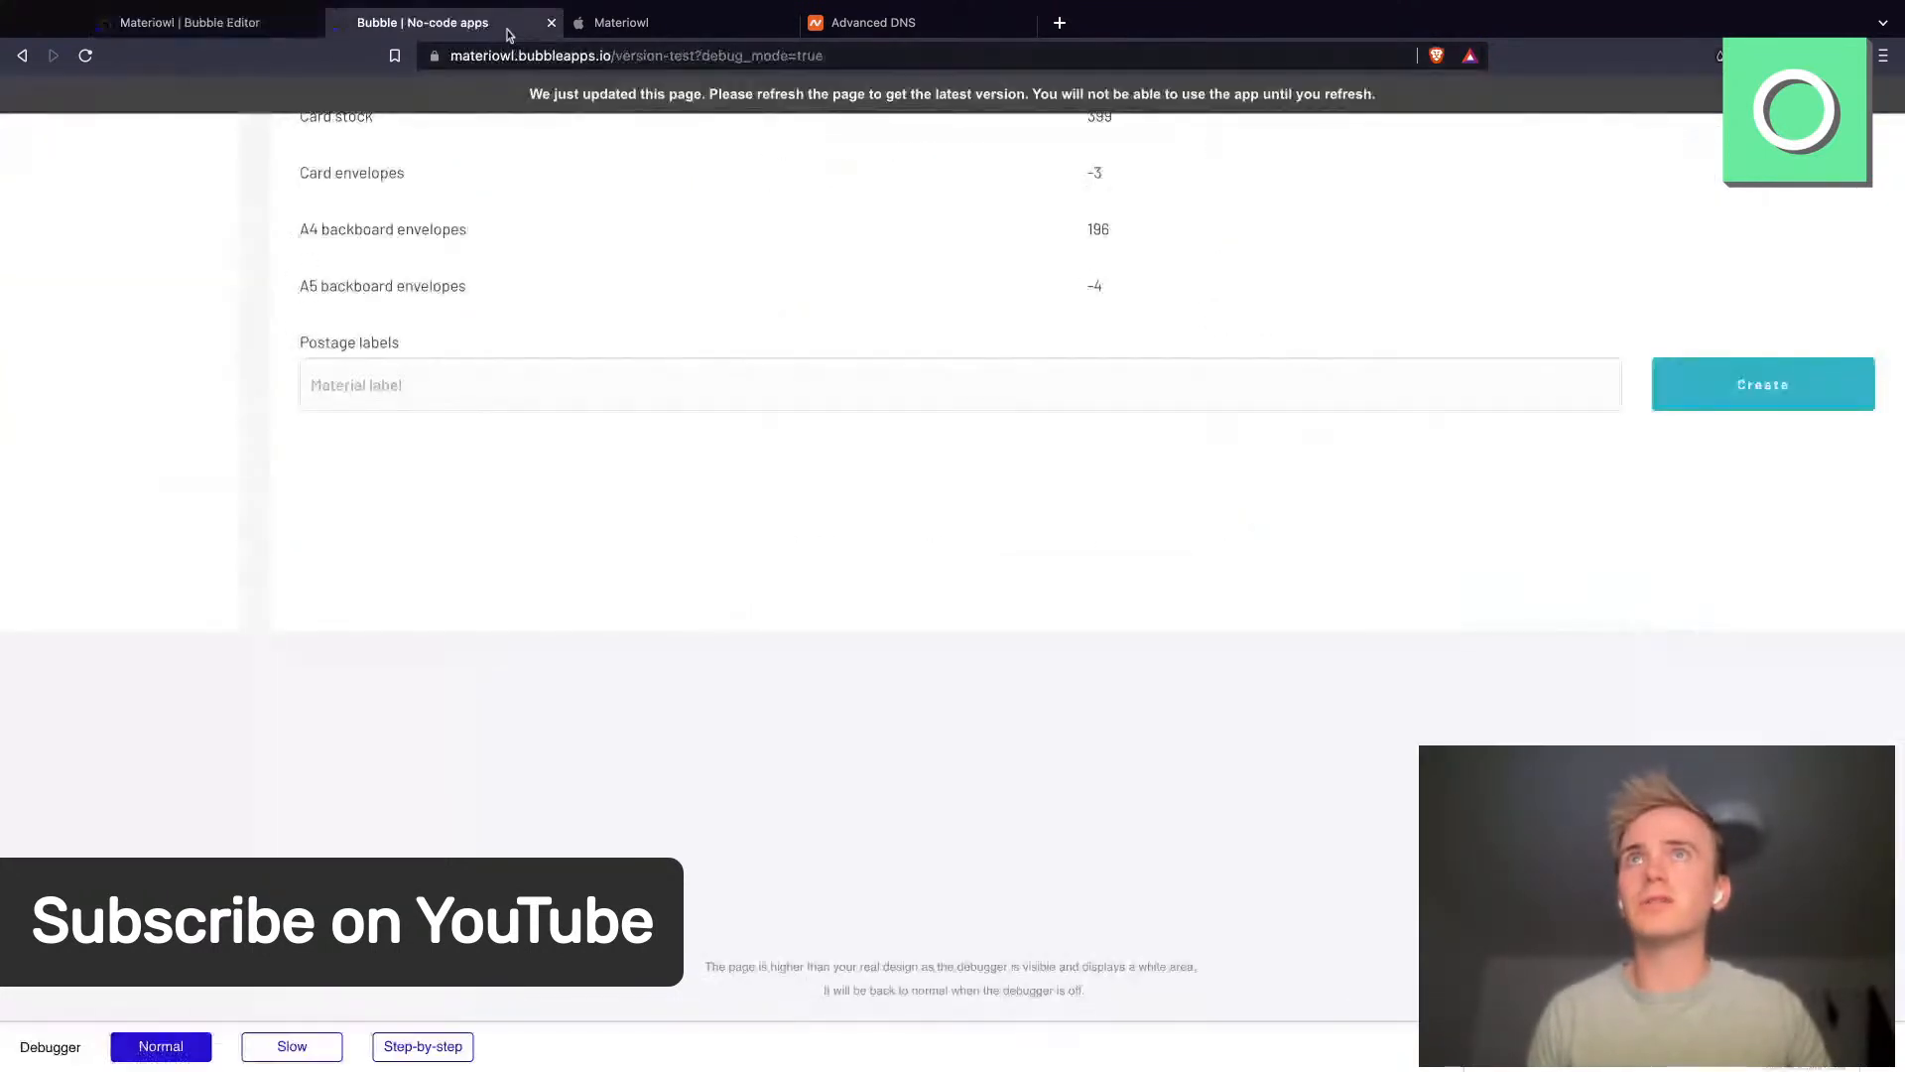
left_click(545, 50)
key("Return")
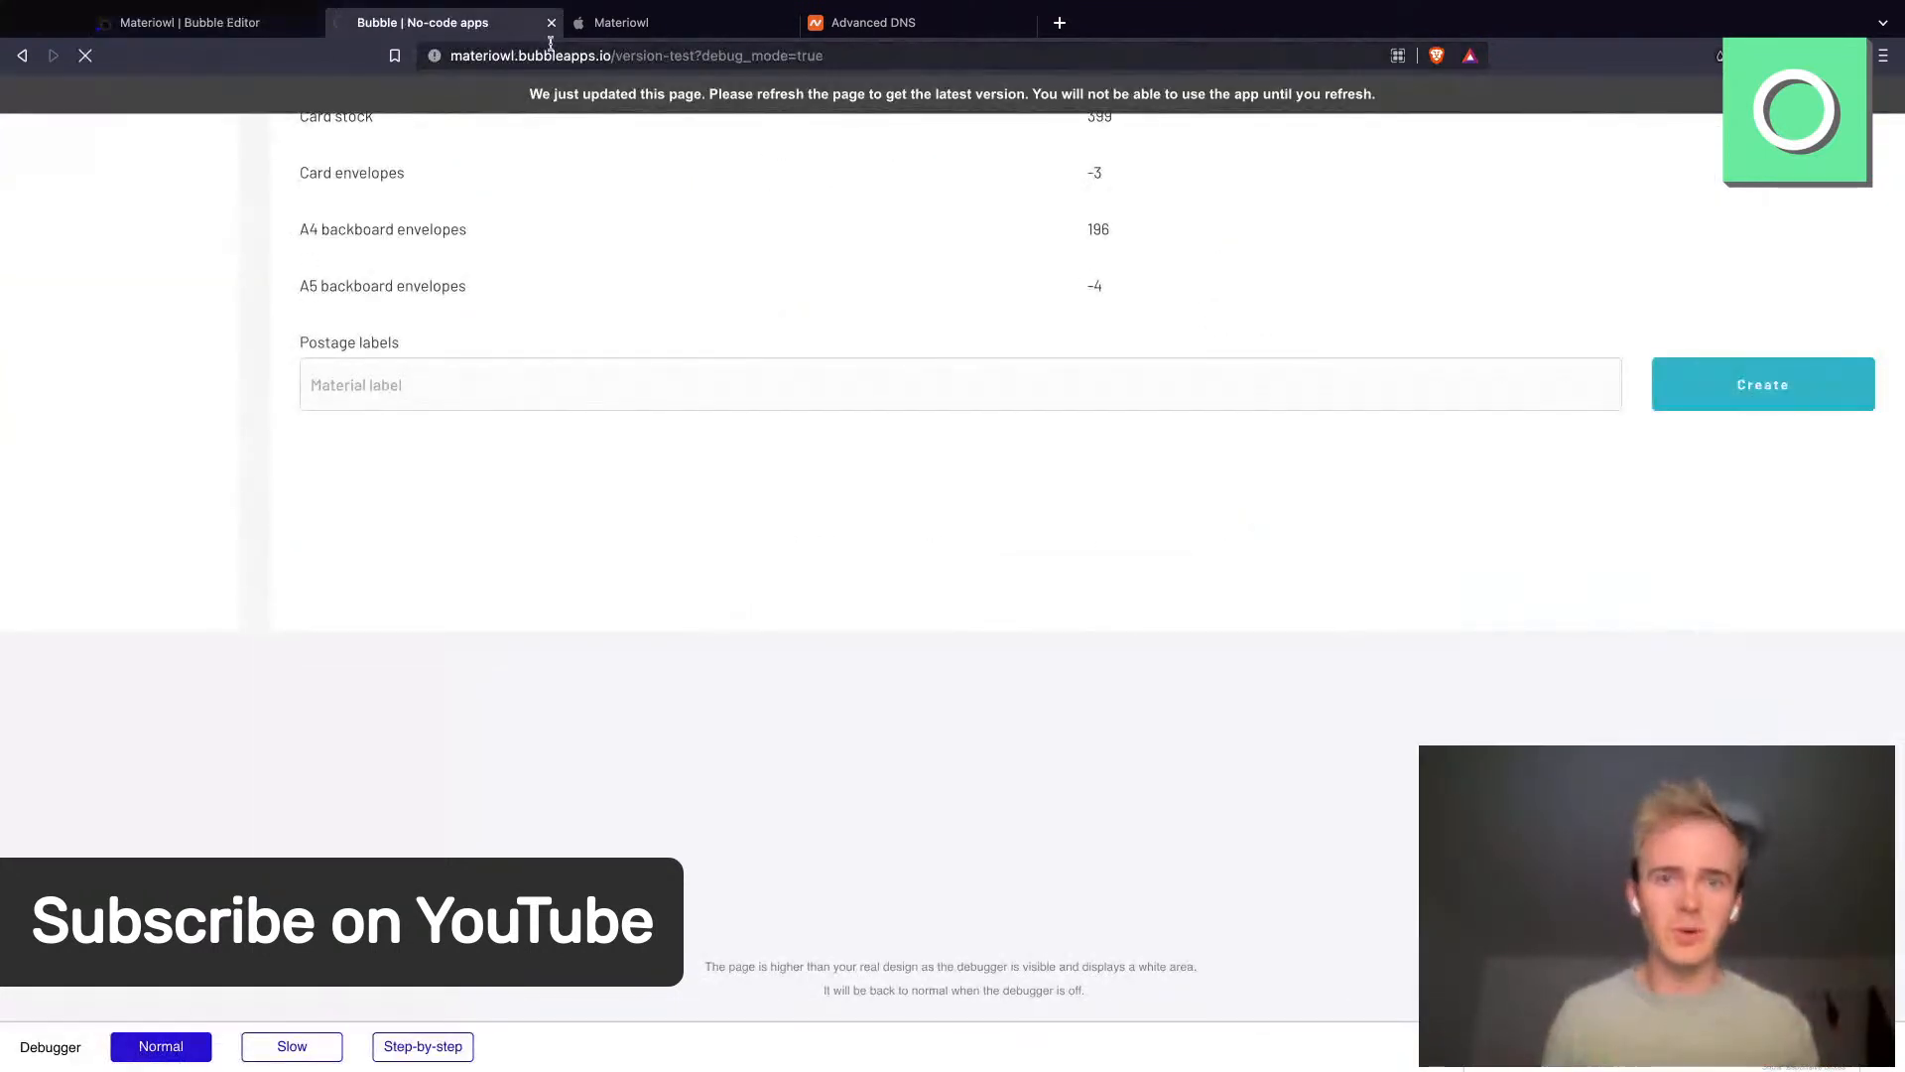
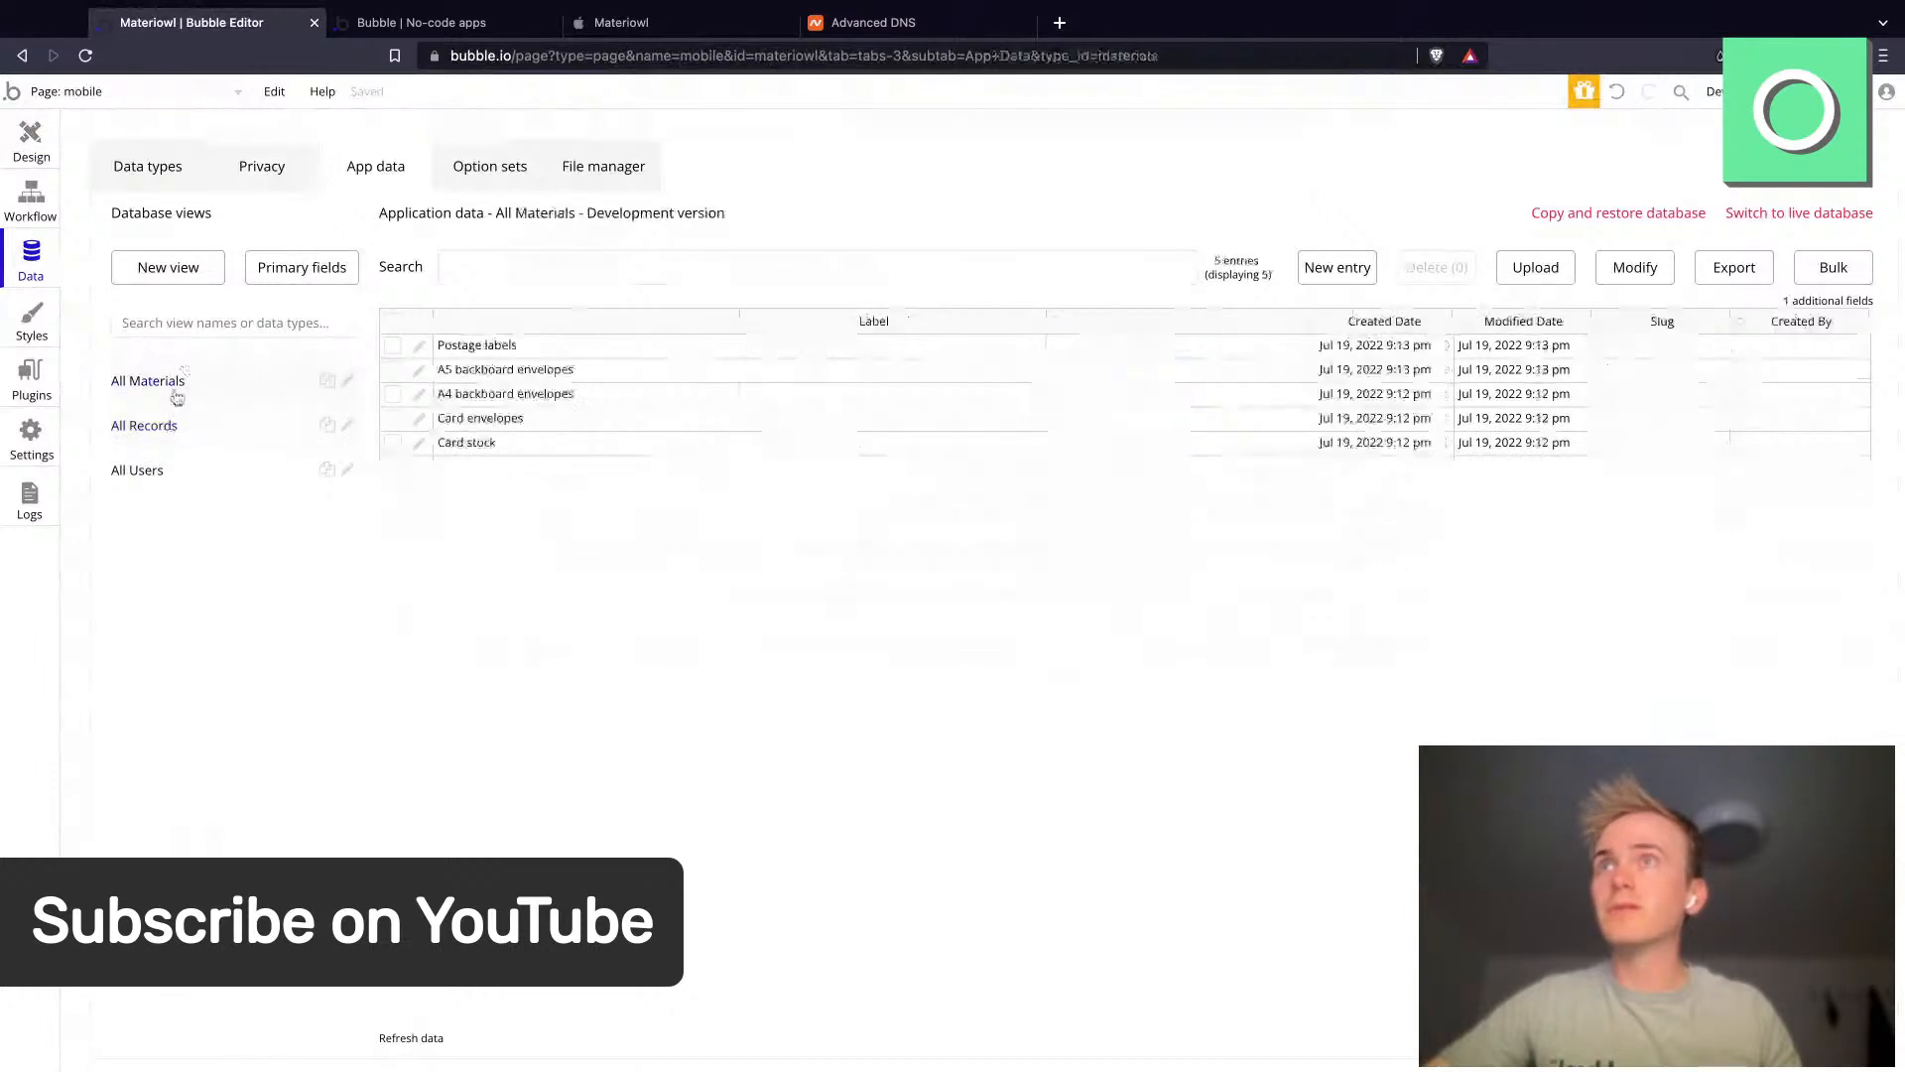
- Add a number field named Lower threshold to the Materials data type
left_click(180, 175)
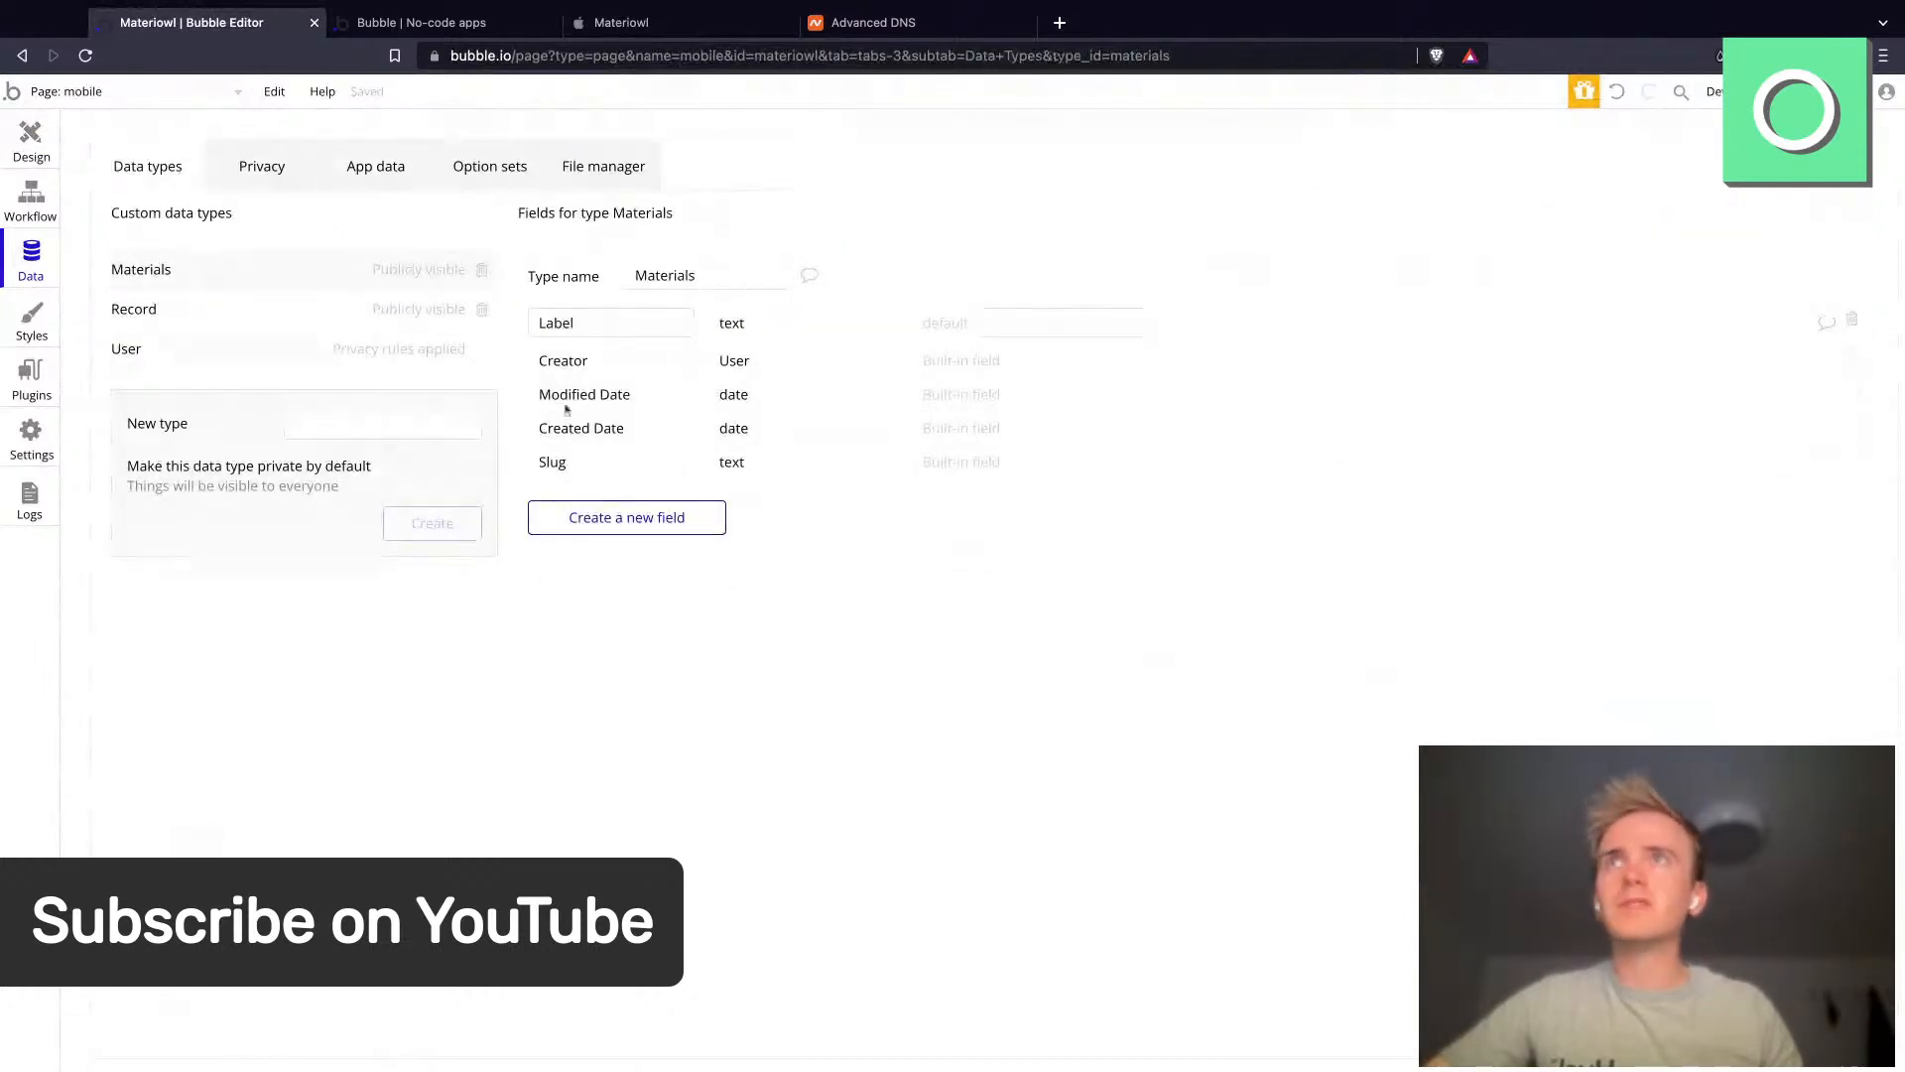
left_click(640, 520)
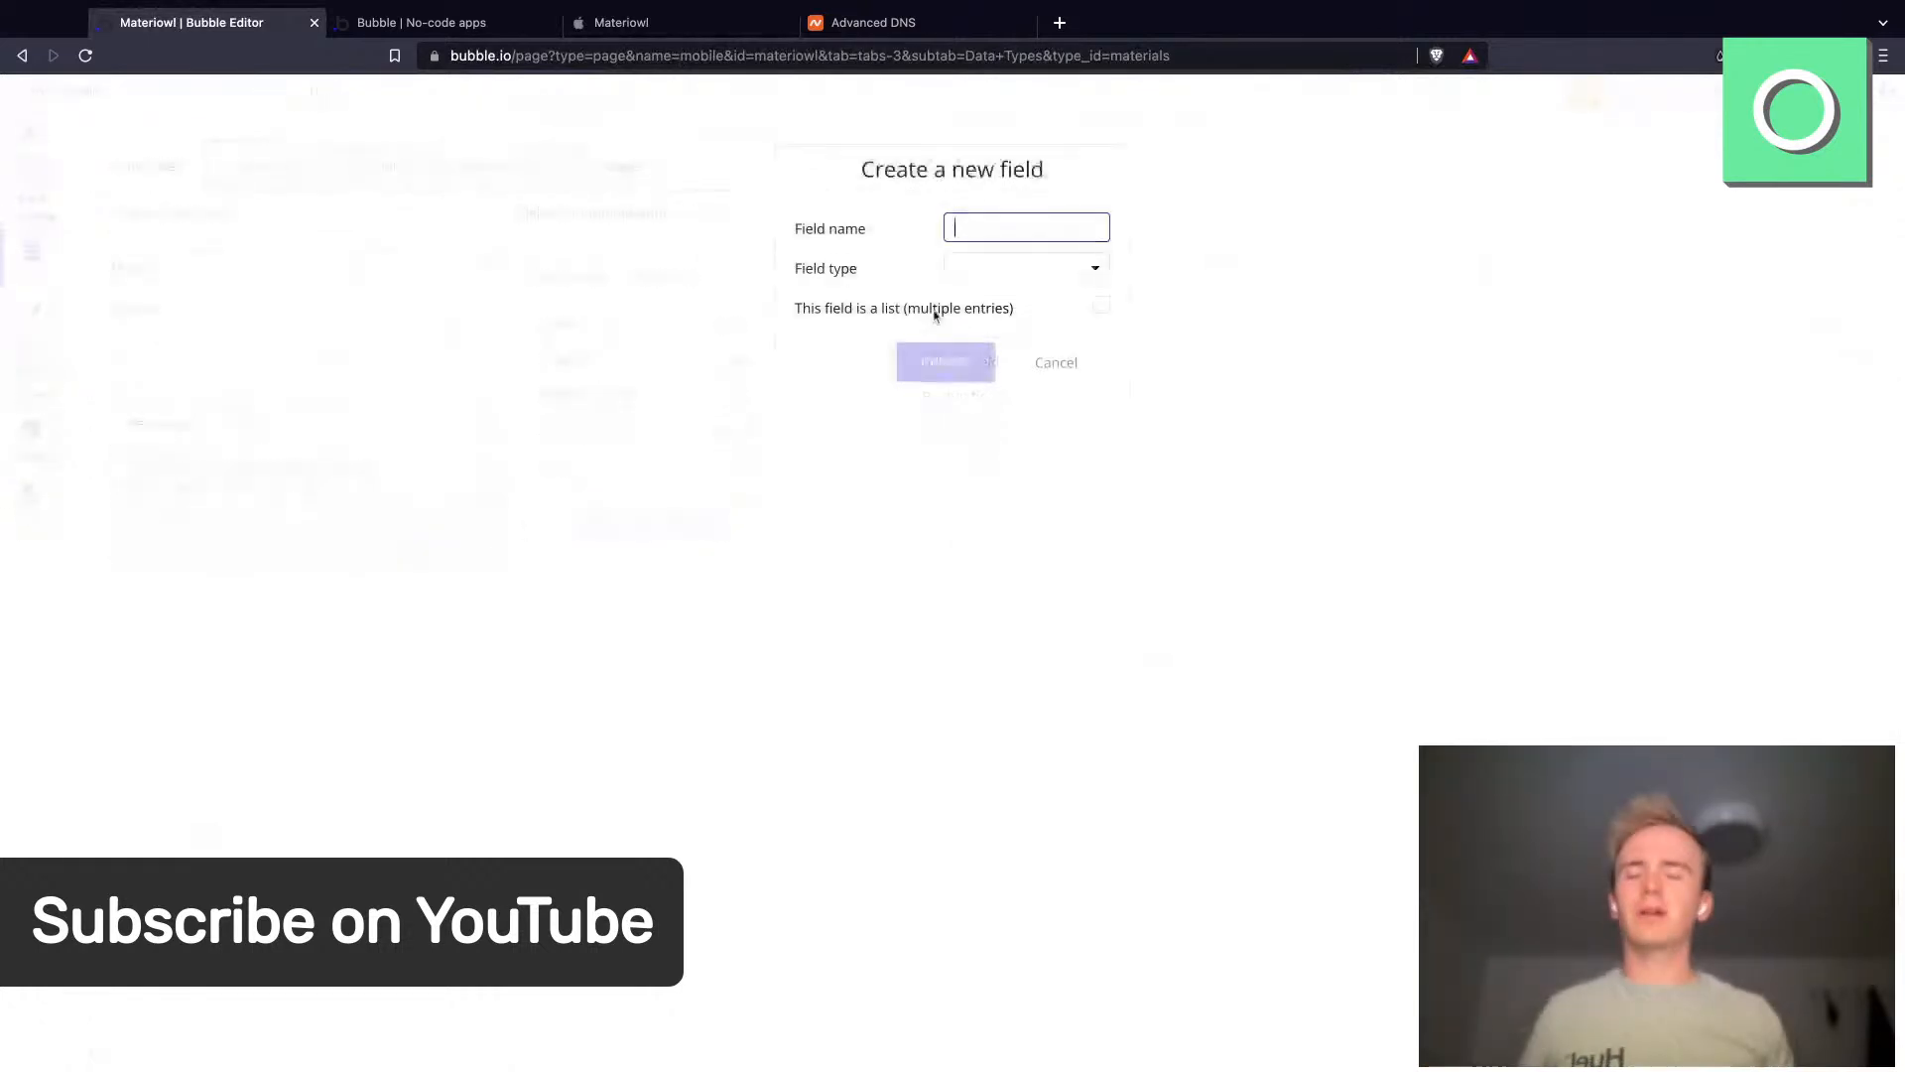
type("Lower ")
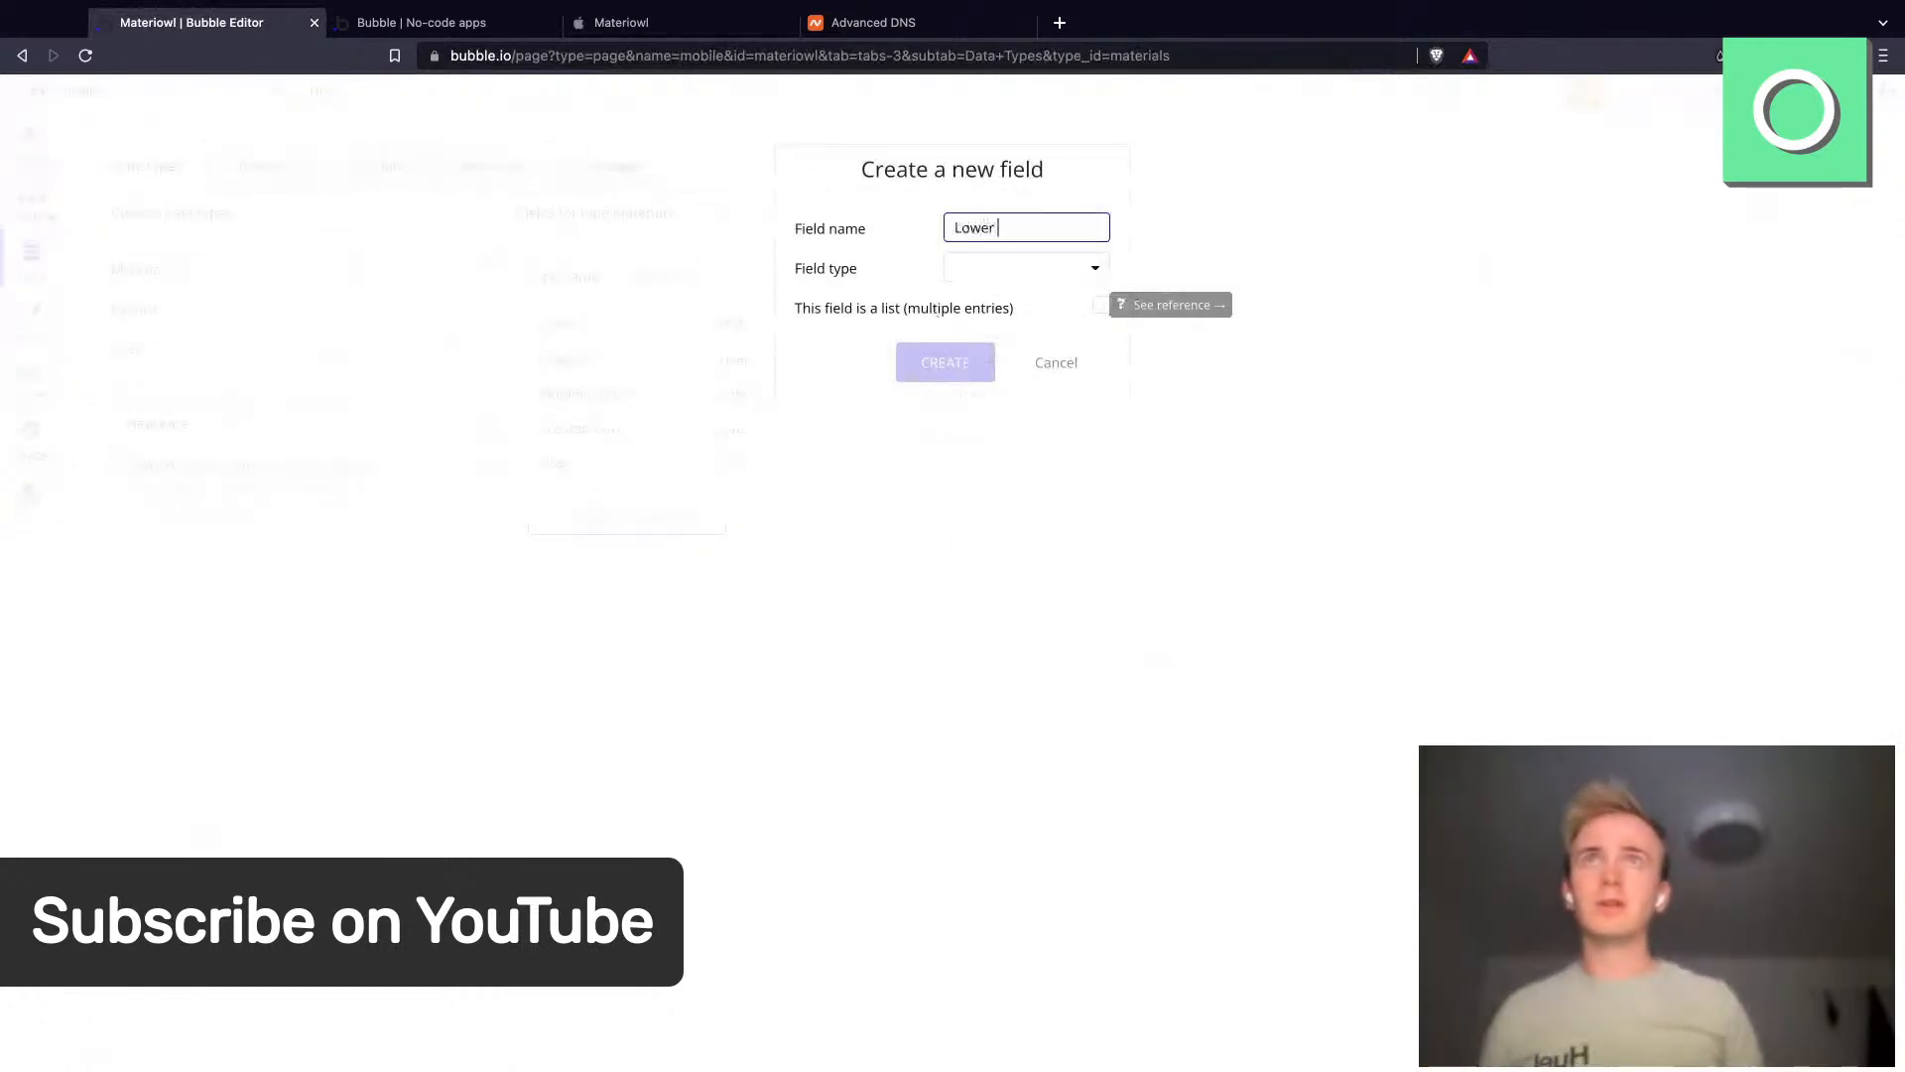
type("thes")
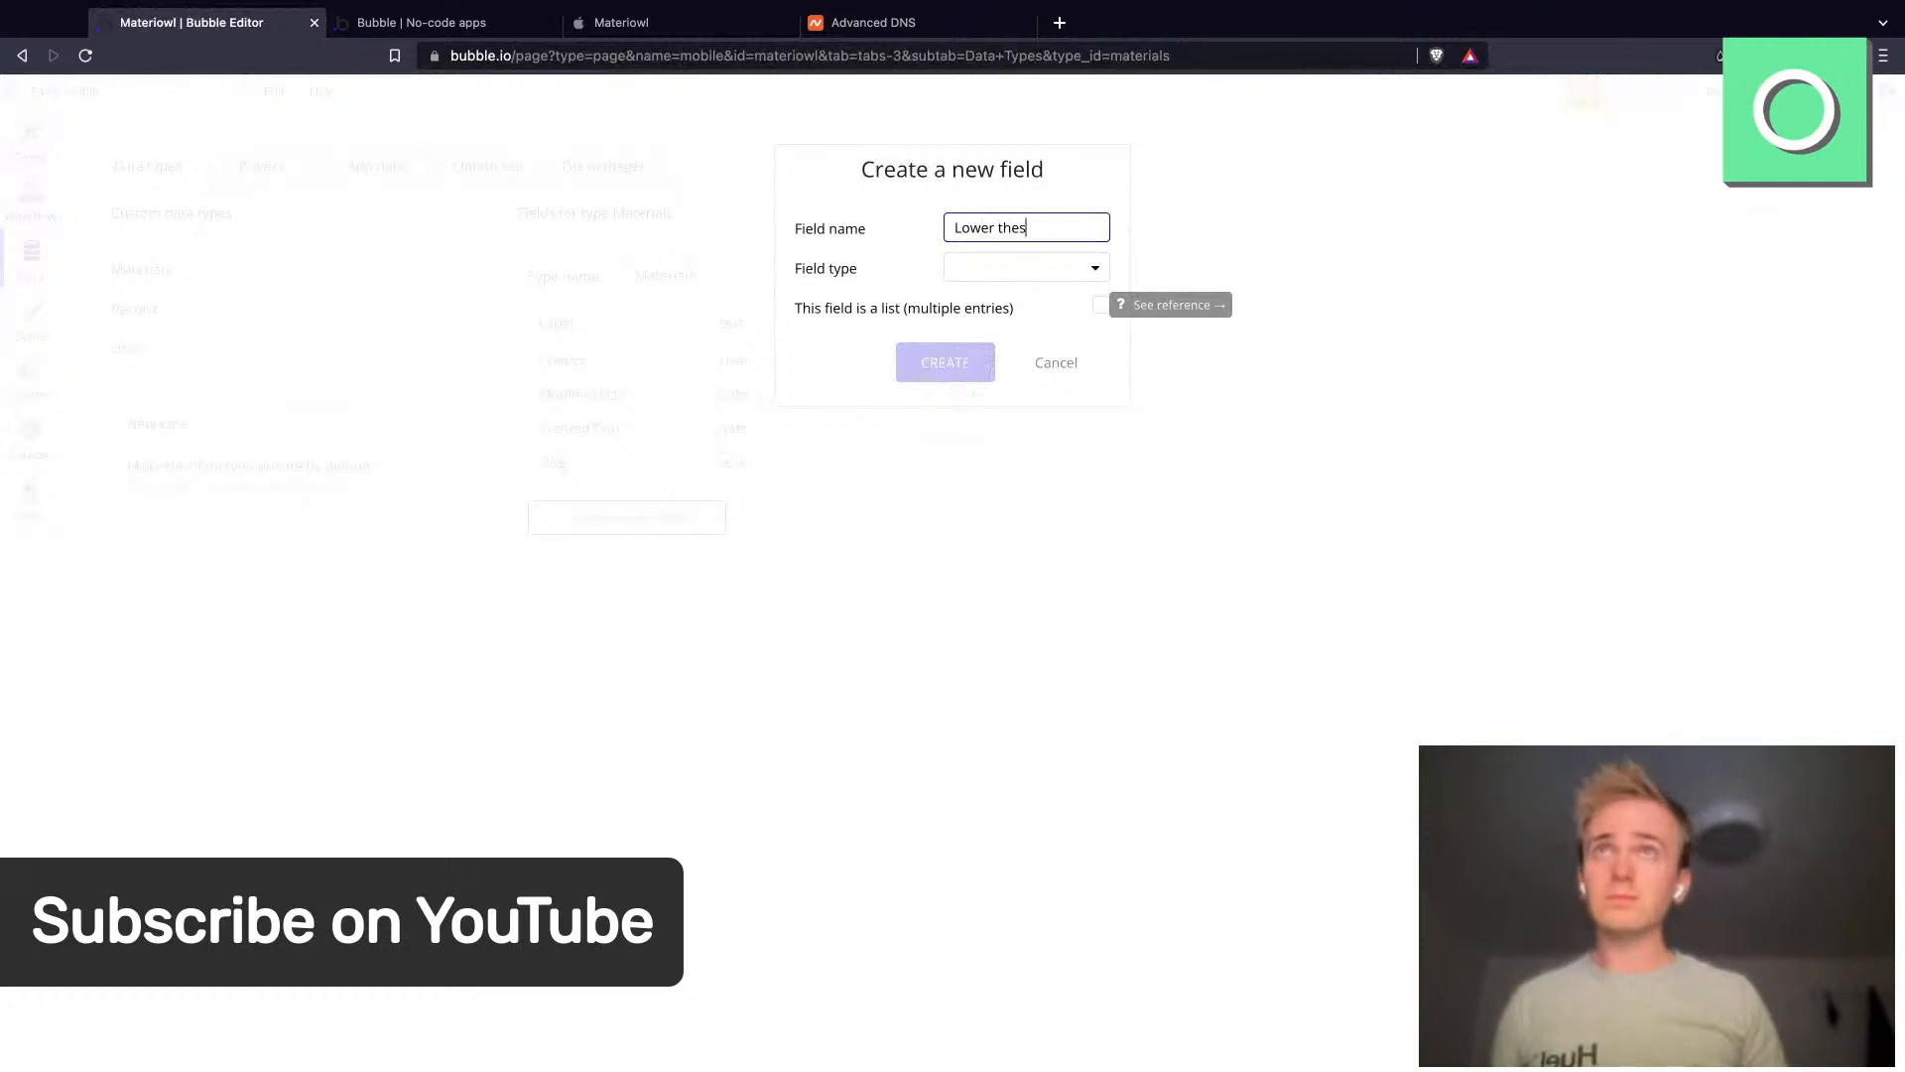
type("hold")
key("BackSpace")
key("BackSpace")
key("BackSpace")
key("BackSpace")
key("BackSpace")
key("BackSpace")
type("reshol")
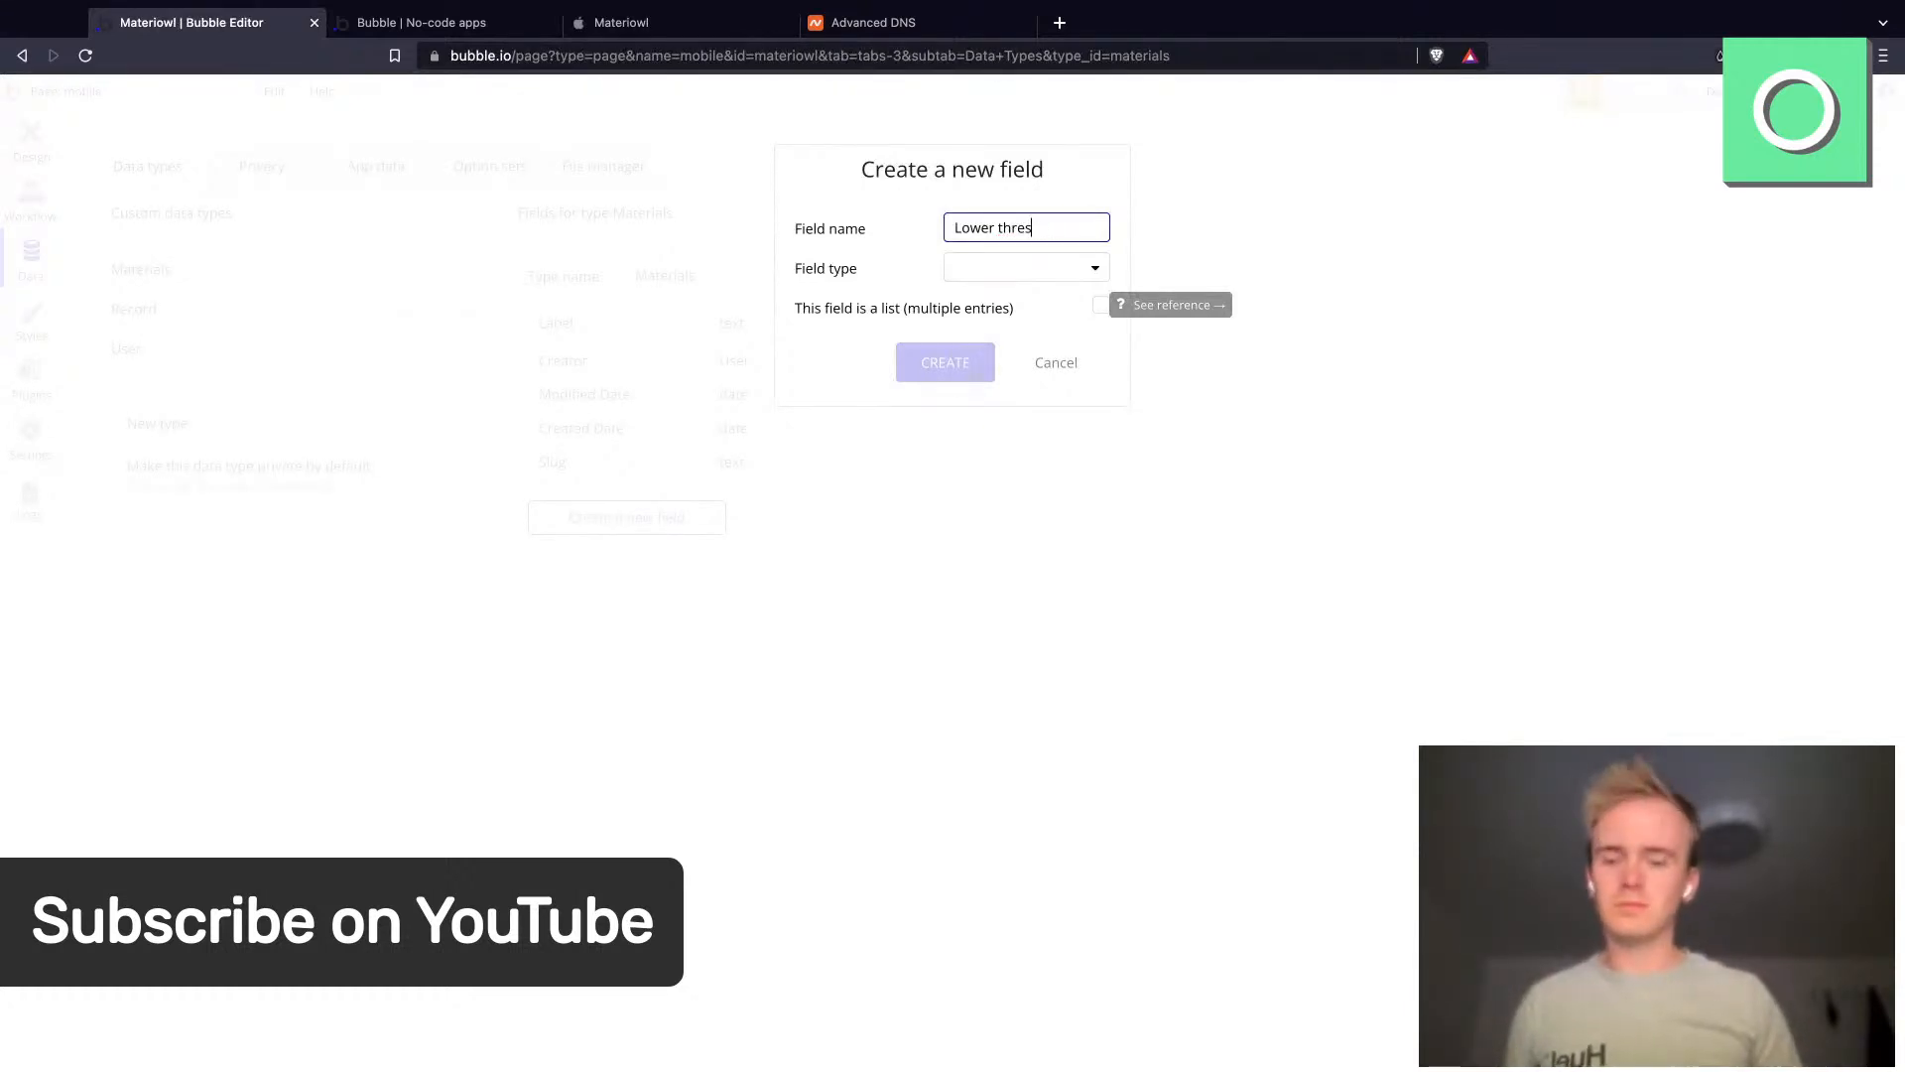
type("d")
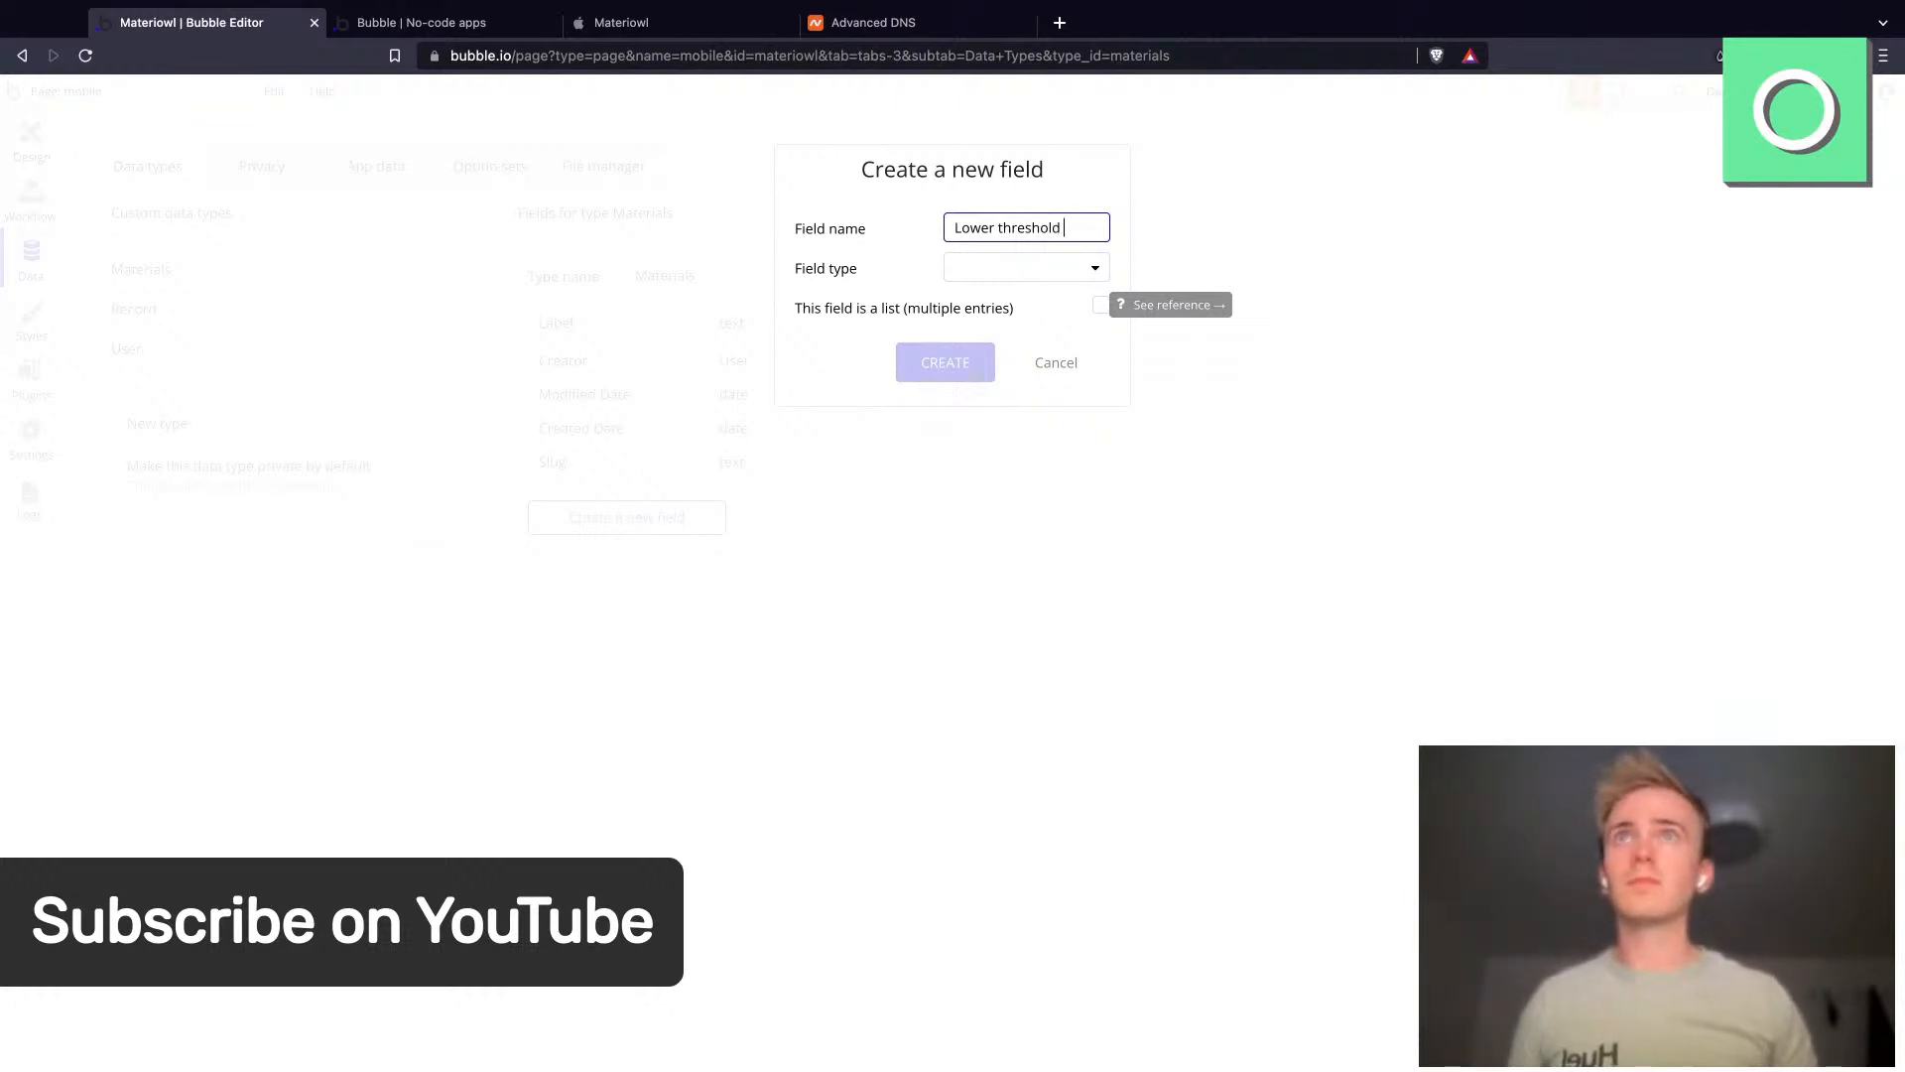
left_click(977, 274)
left_click(989, 329)
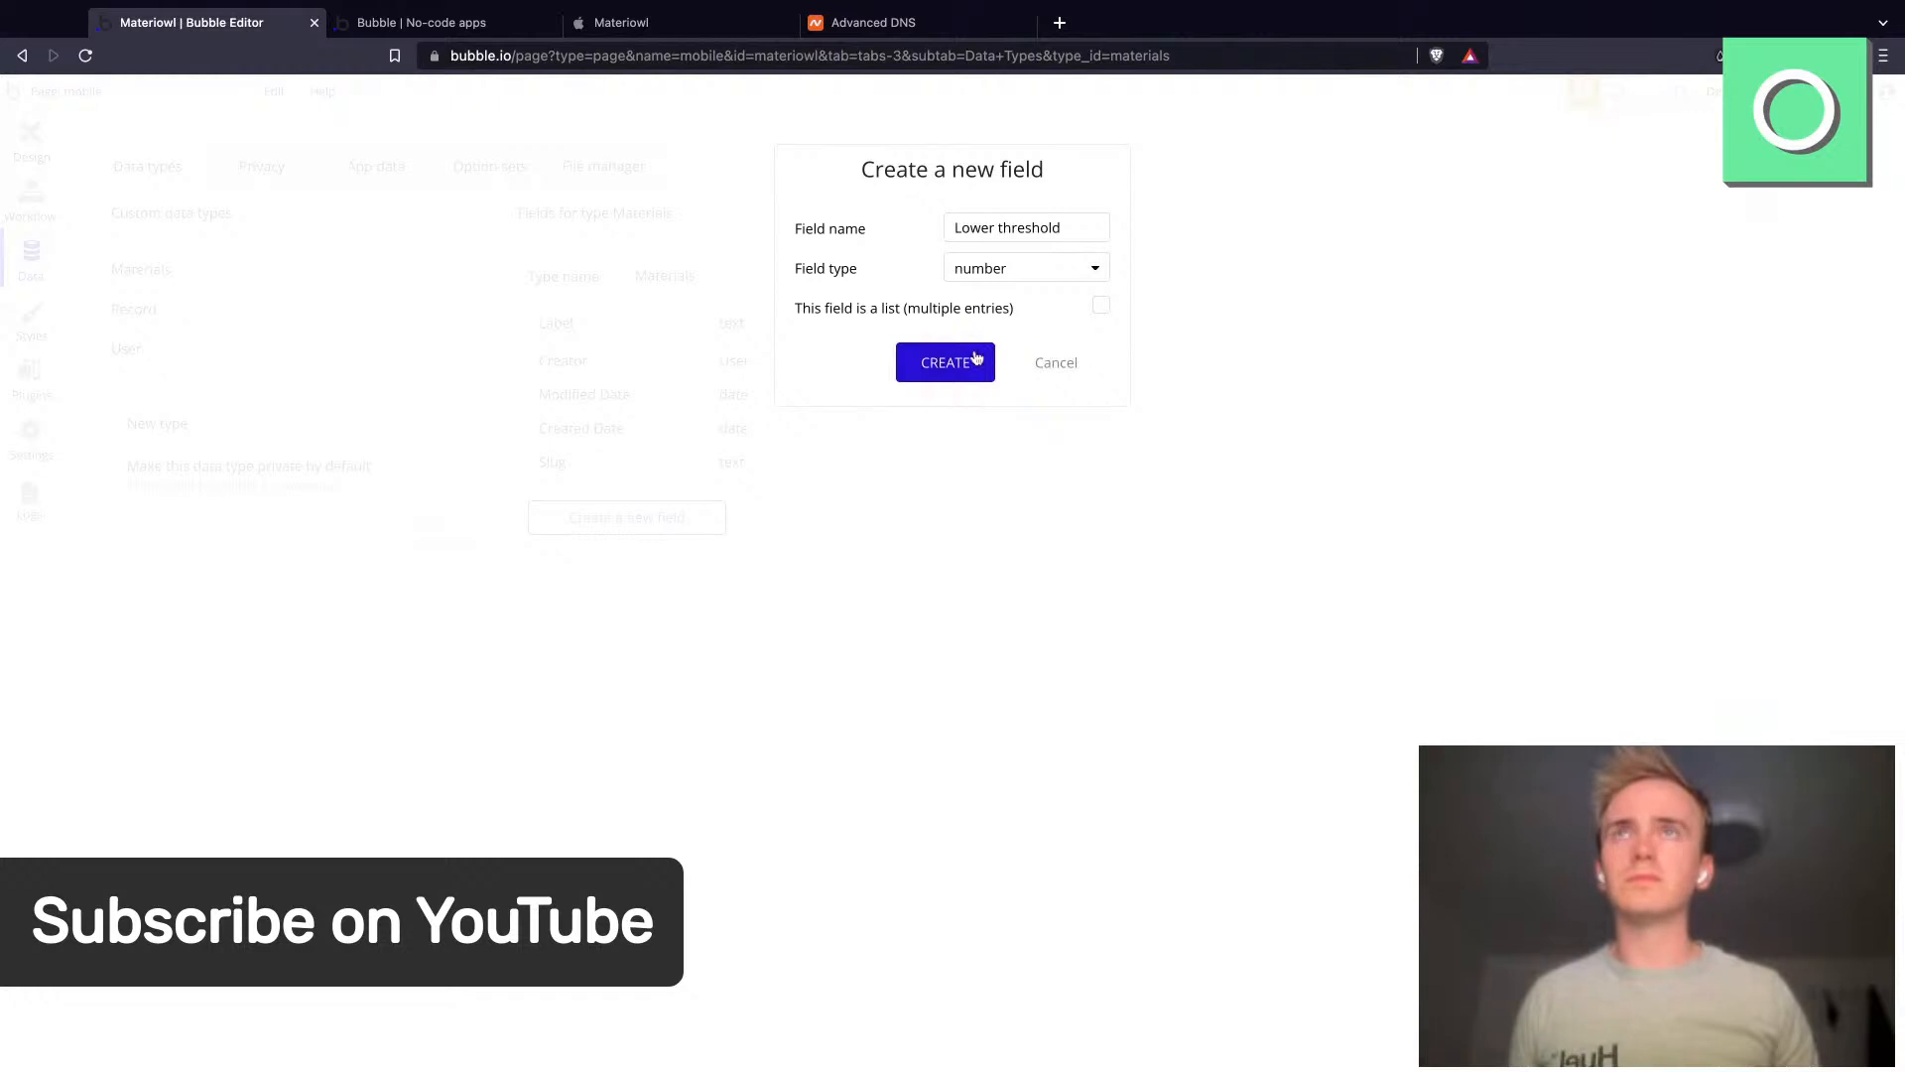
left_click(975, 358)
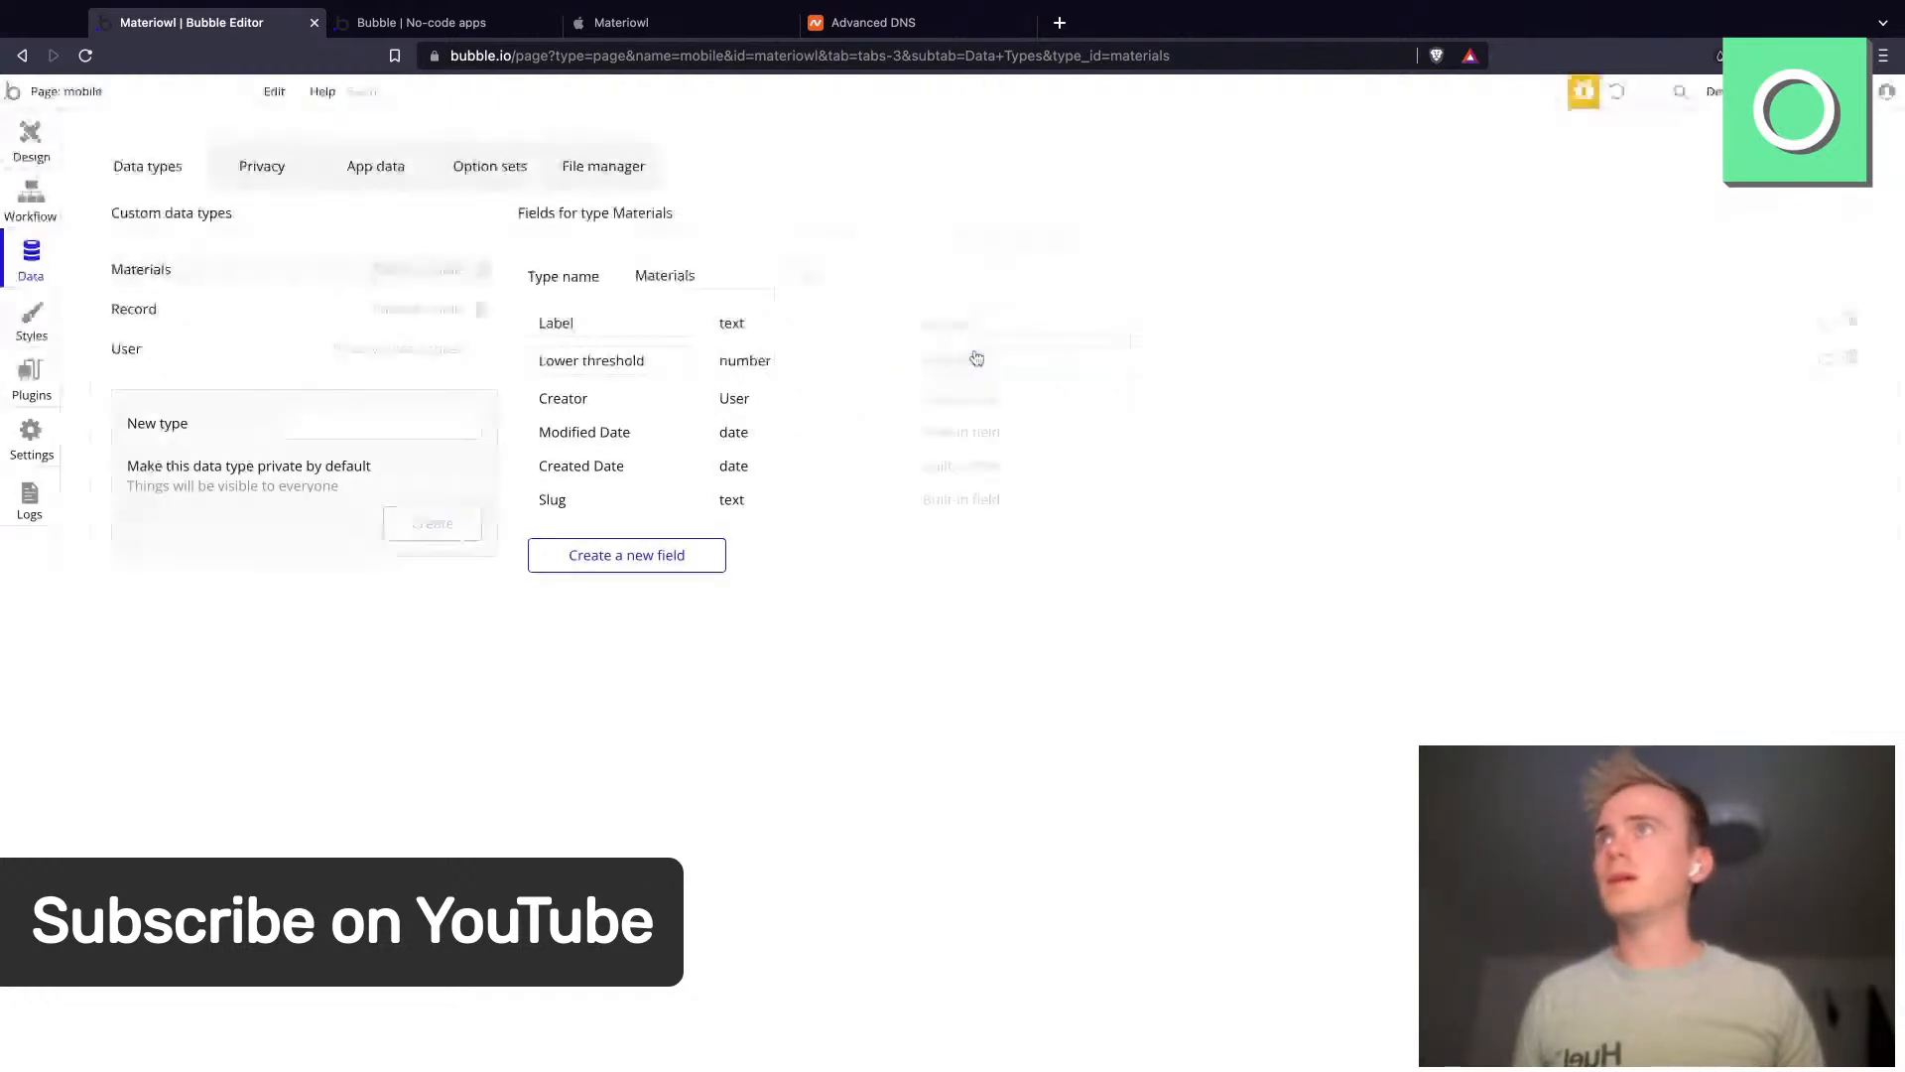
left_click(38, 193)
left_click(33, 149)
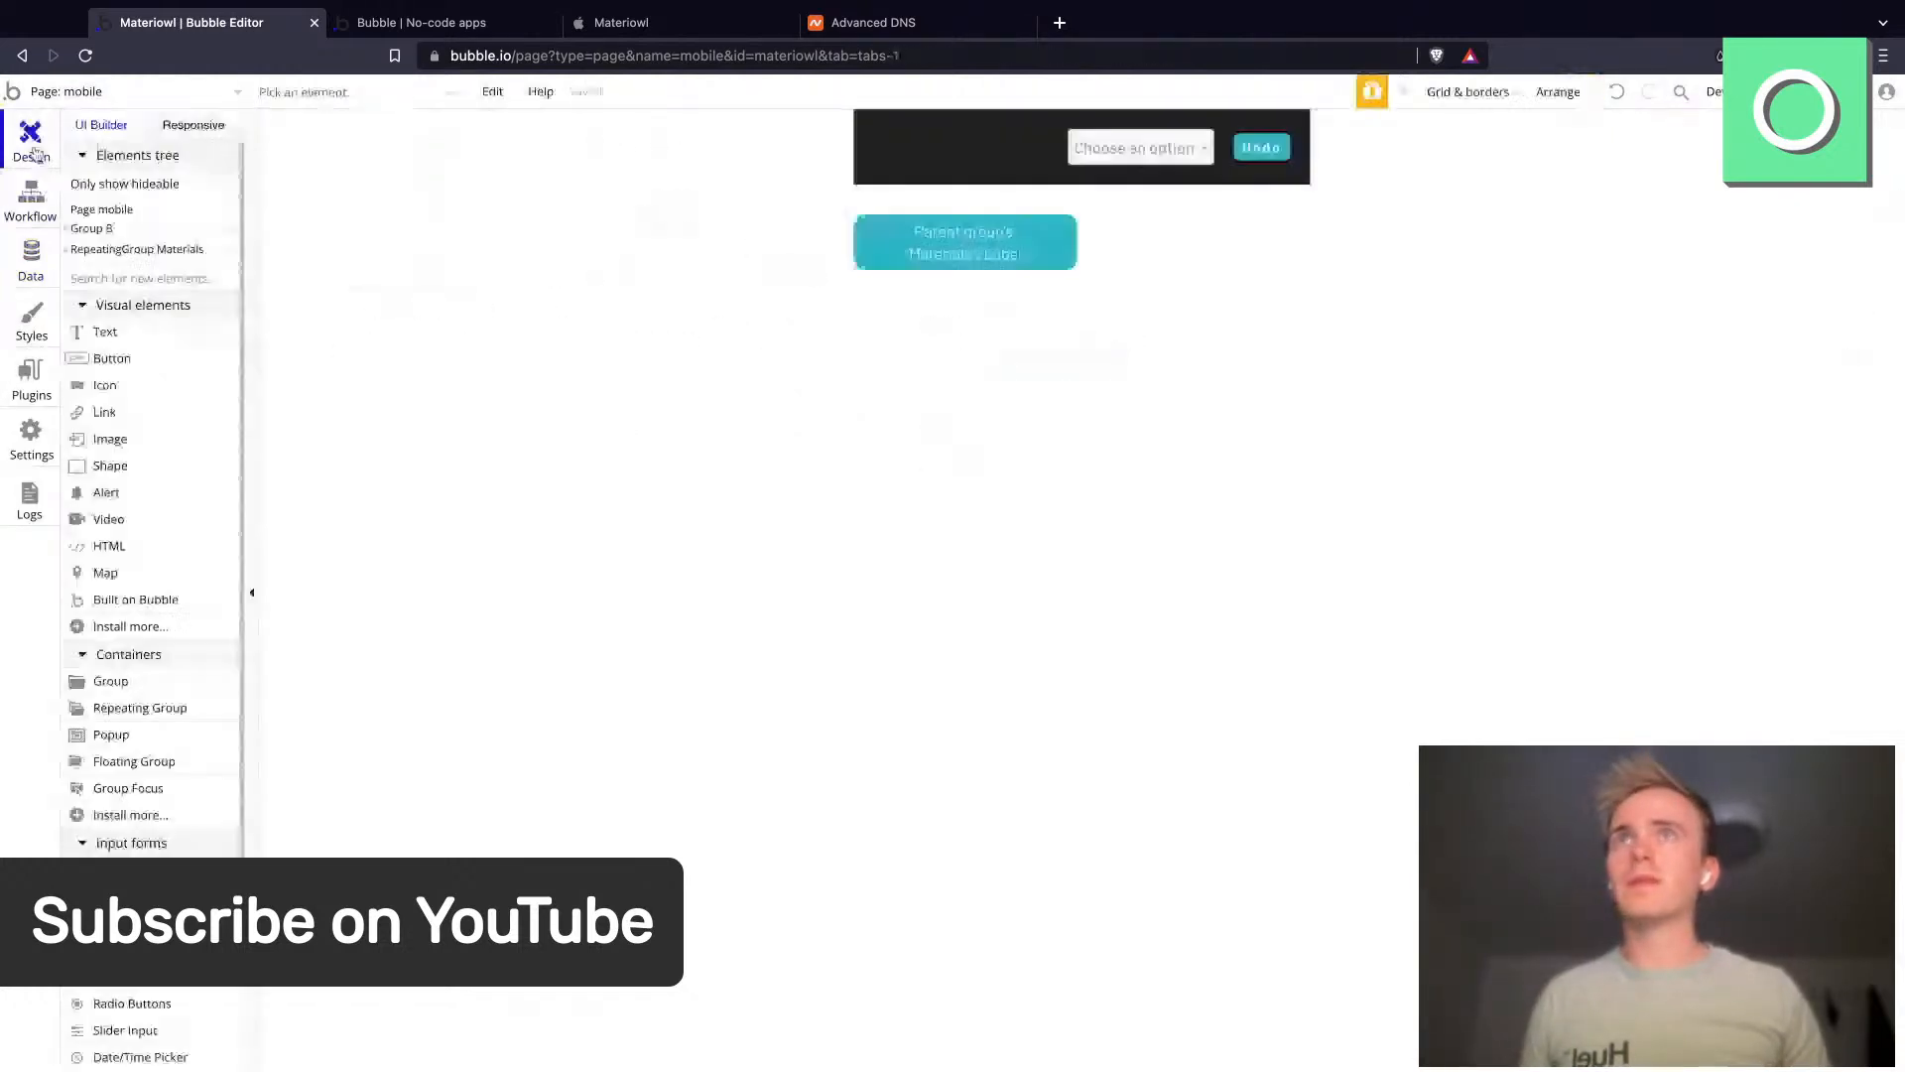
left_click(14, 281)
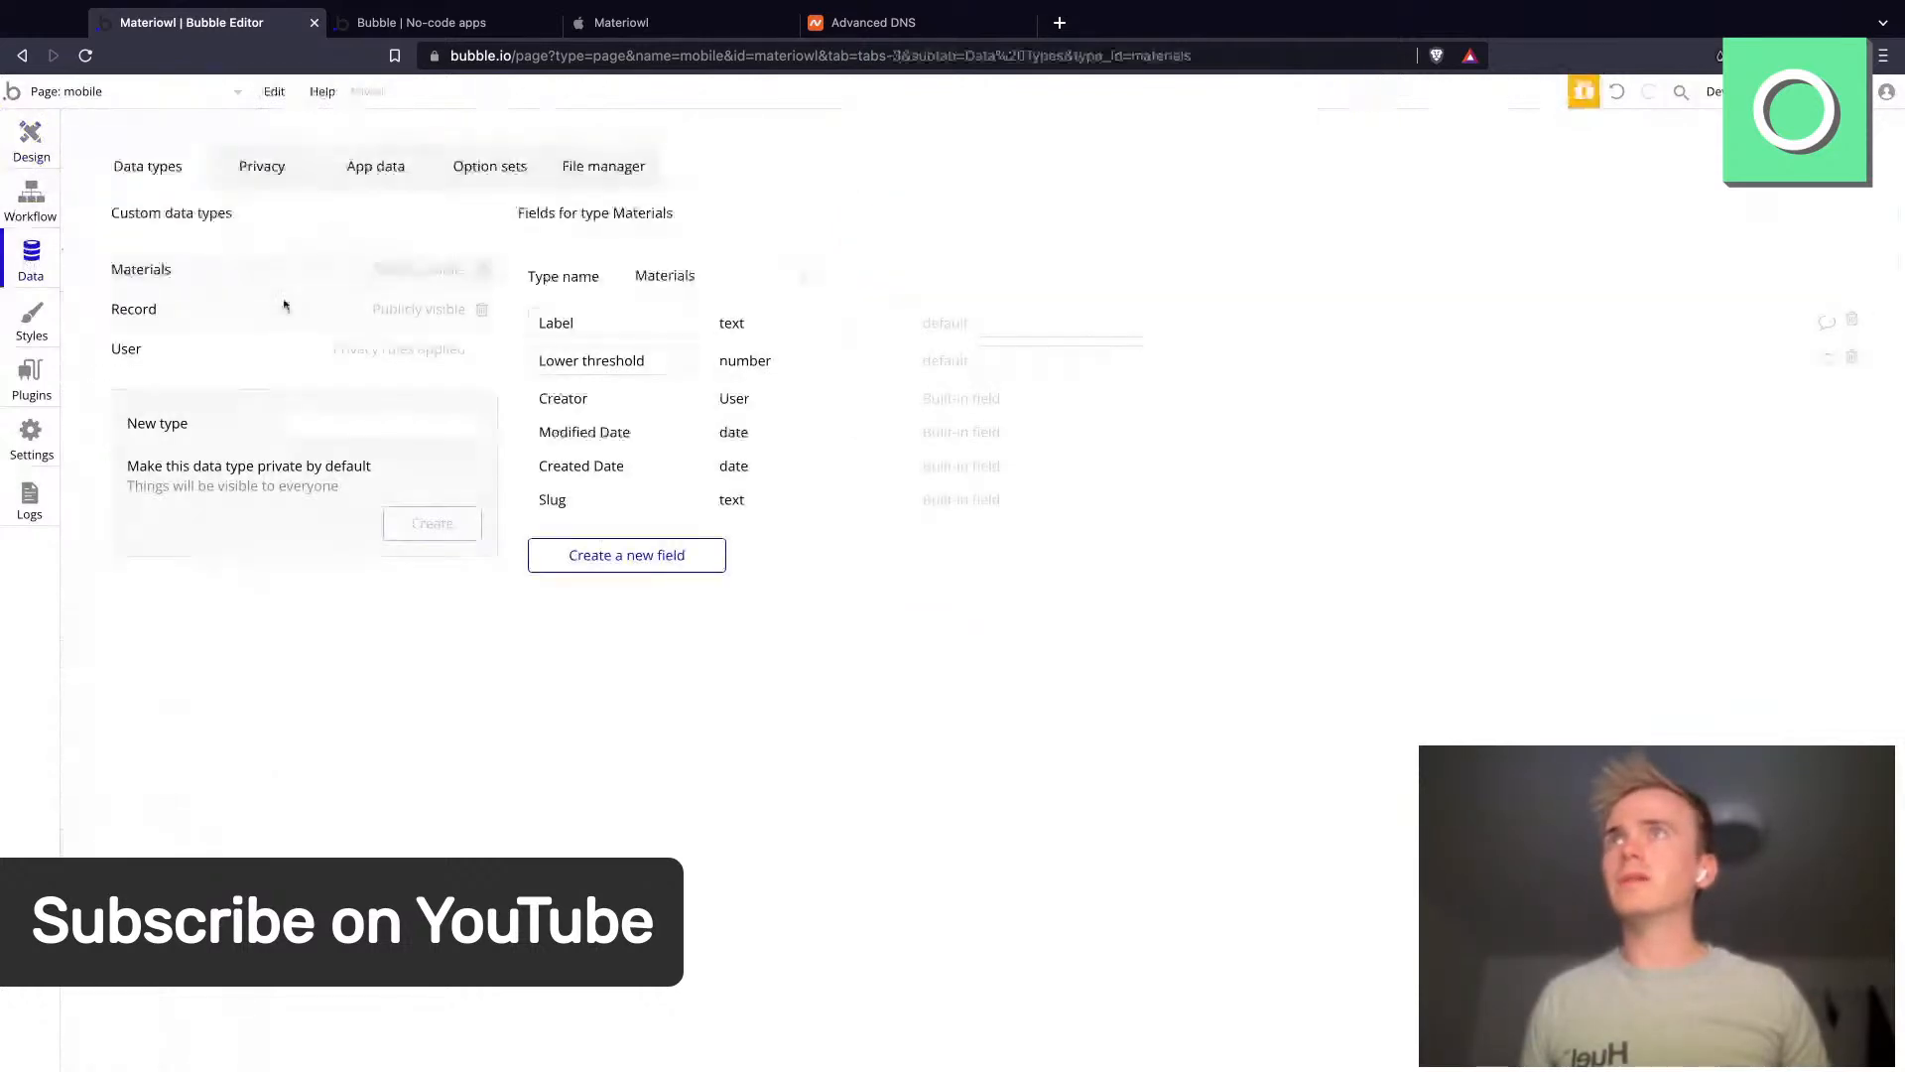
- Set the Postage labels material's Lower threshold to 10 in the app data
left_click(395, 177)
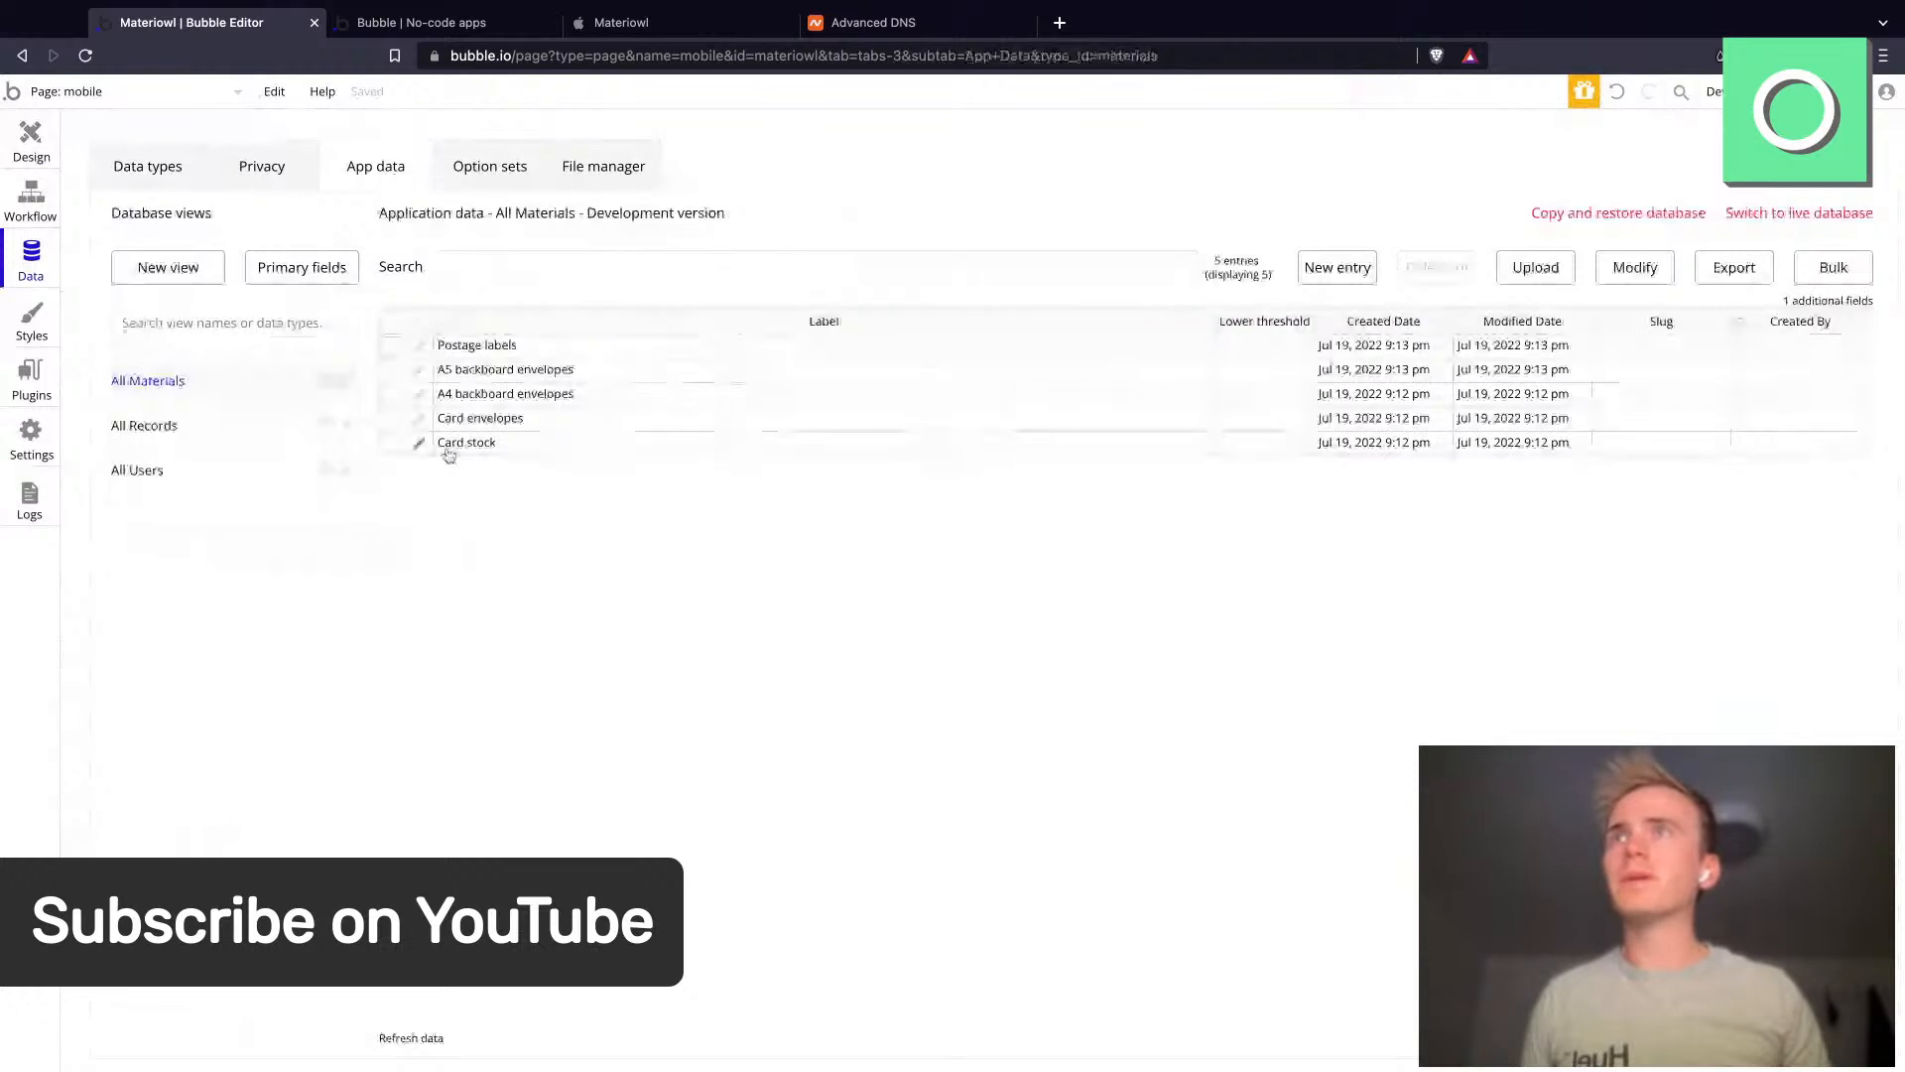
left_click(418, 348)
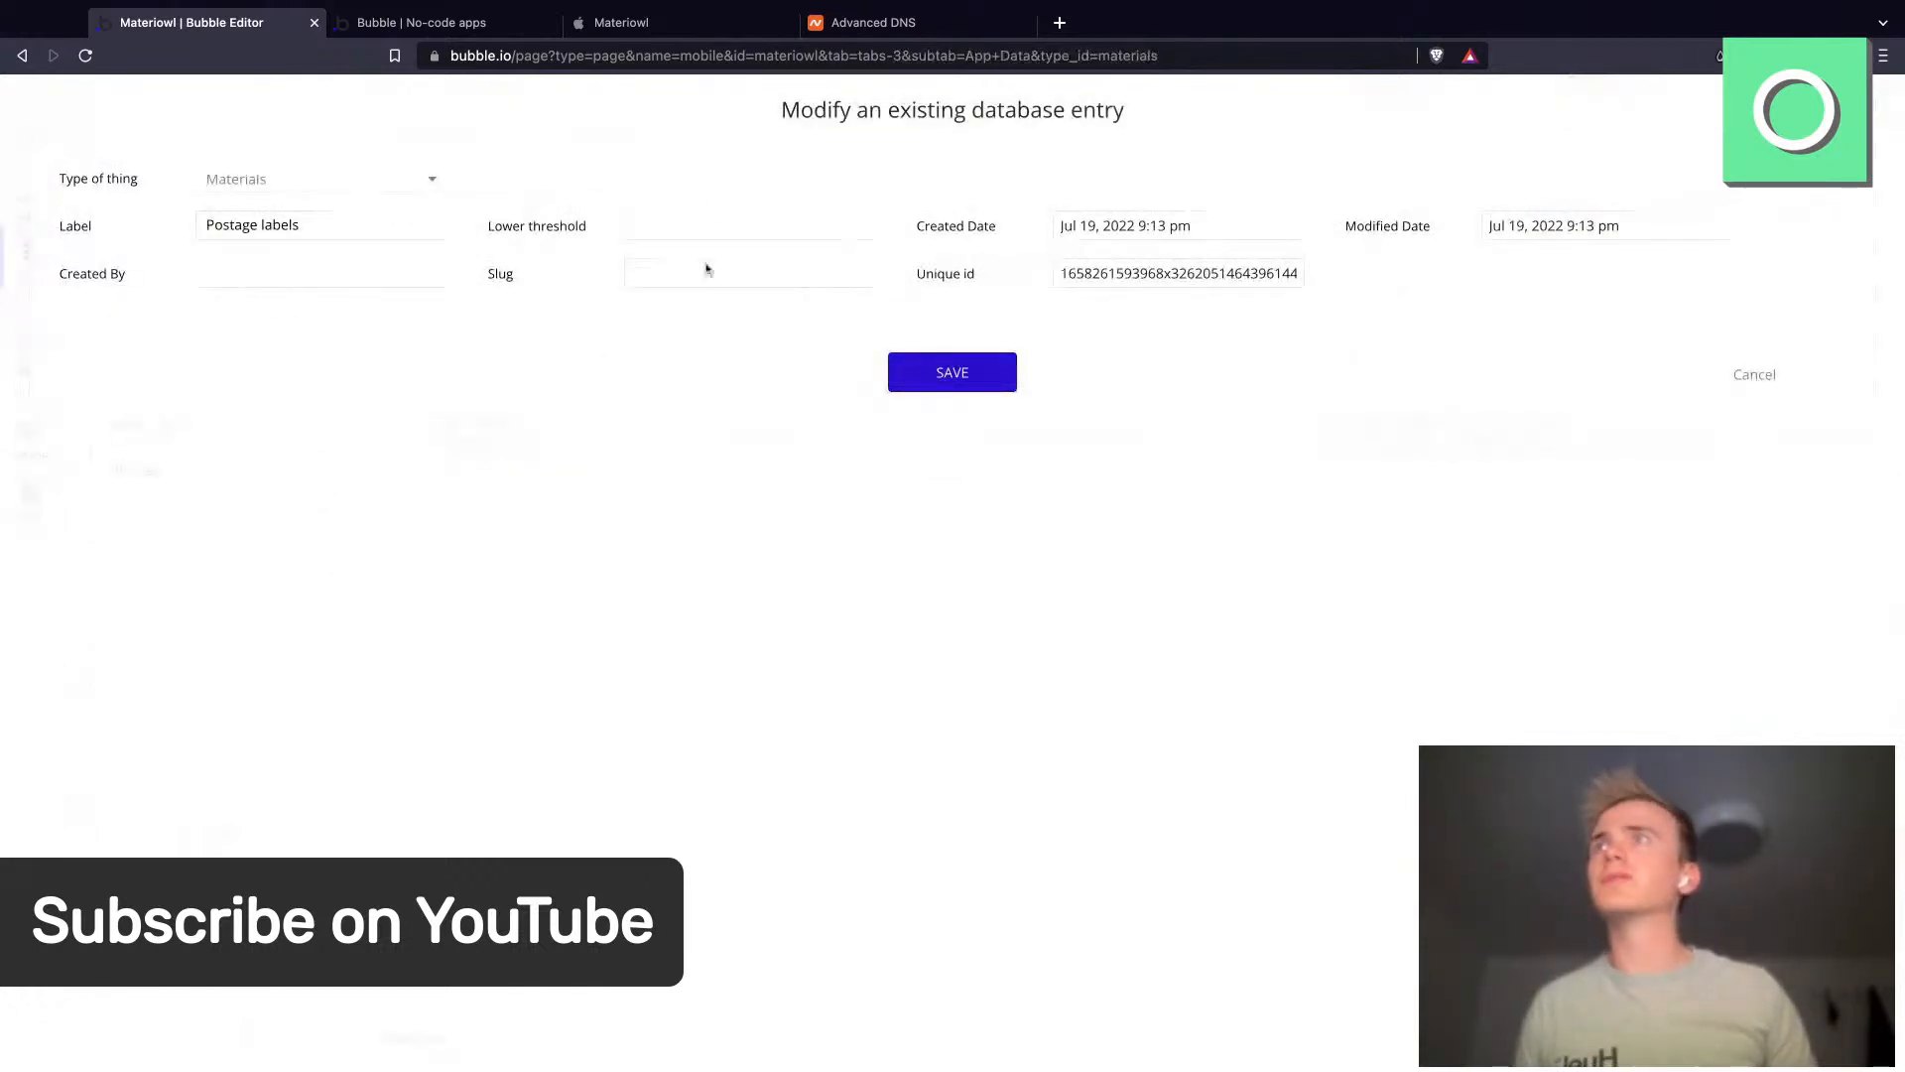
left_click(697, 222)
type("10")
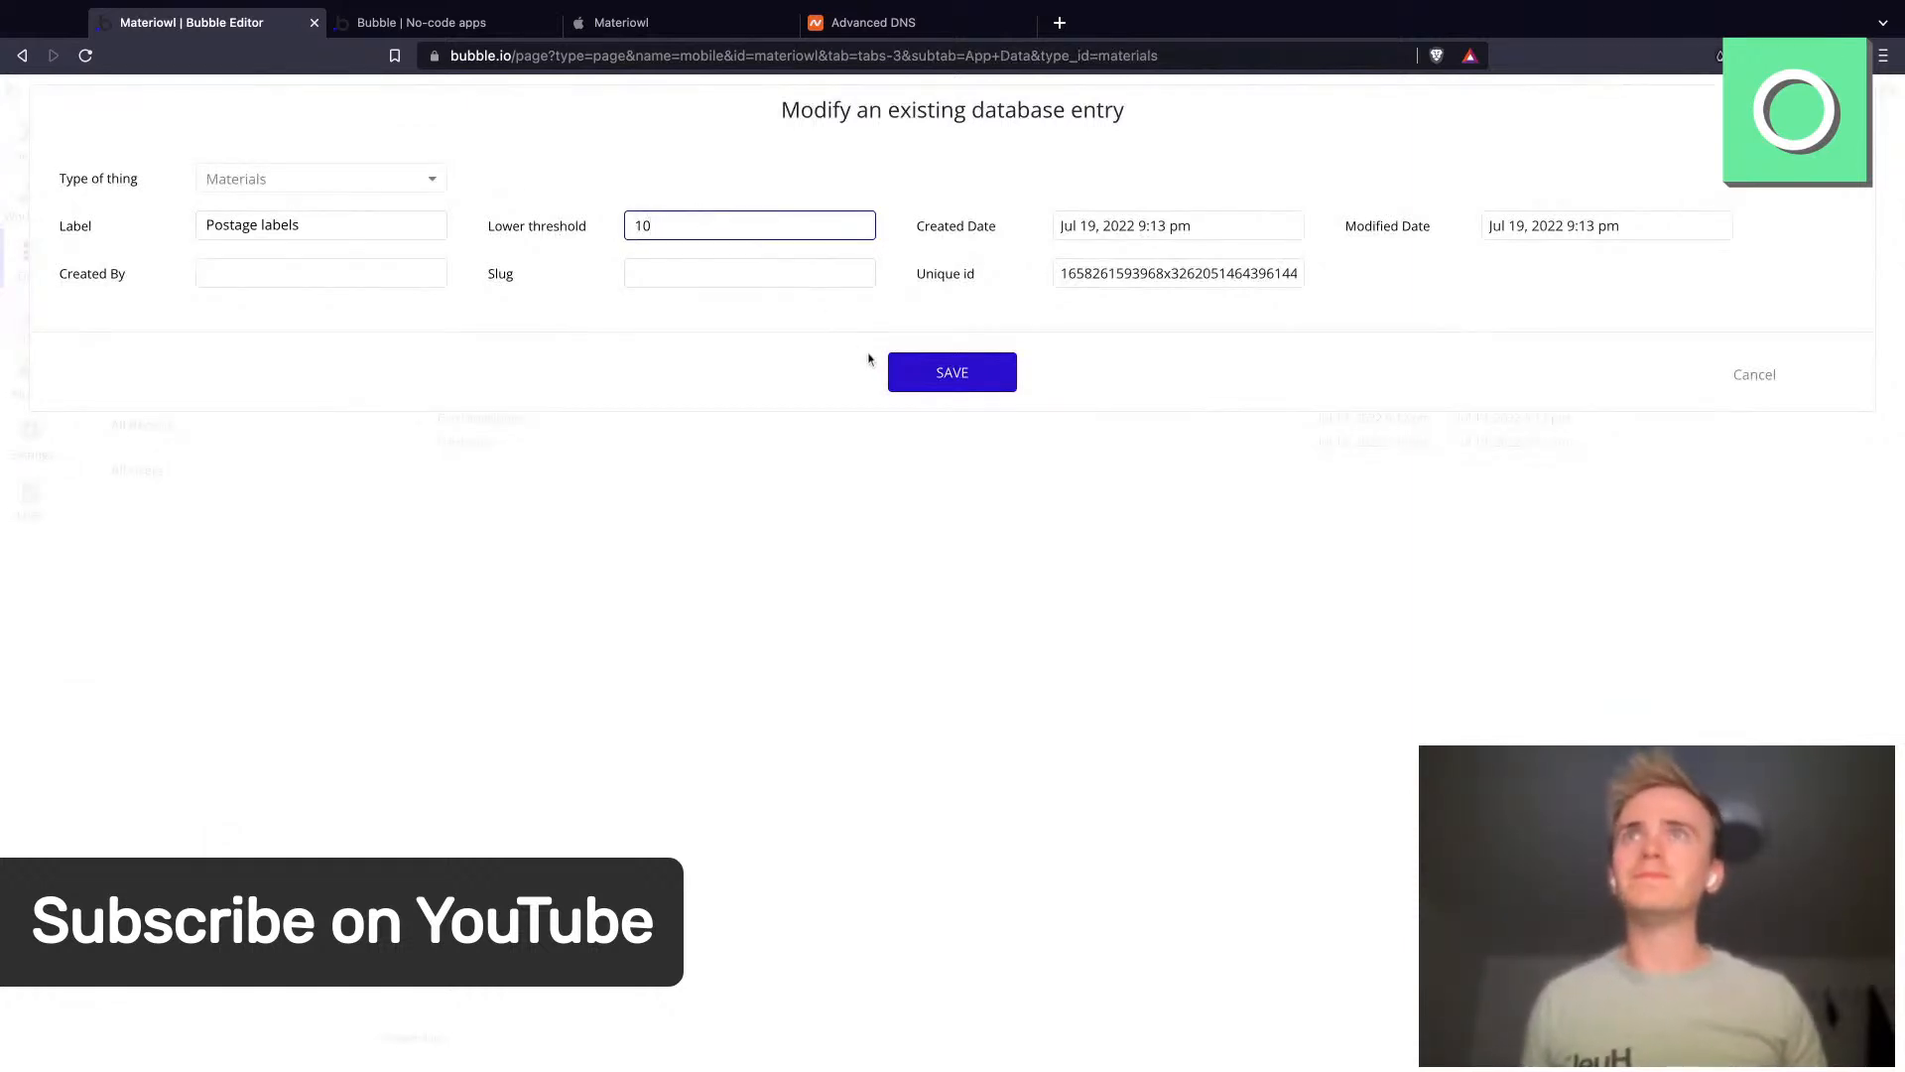
left_click(896, 371)
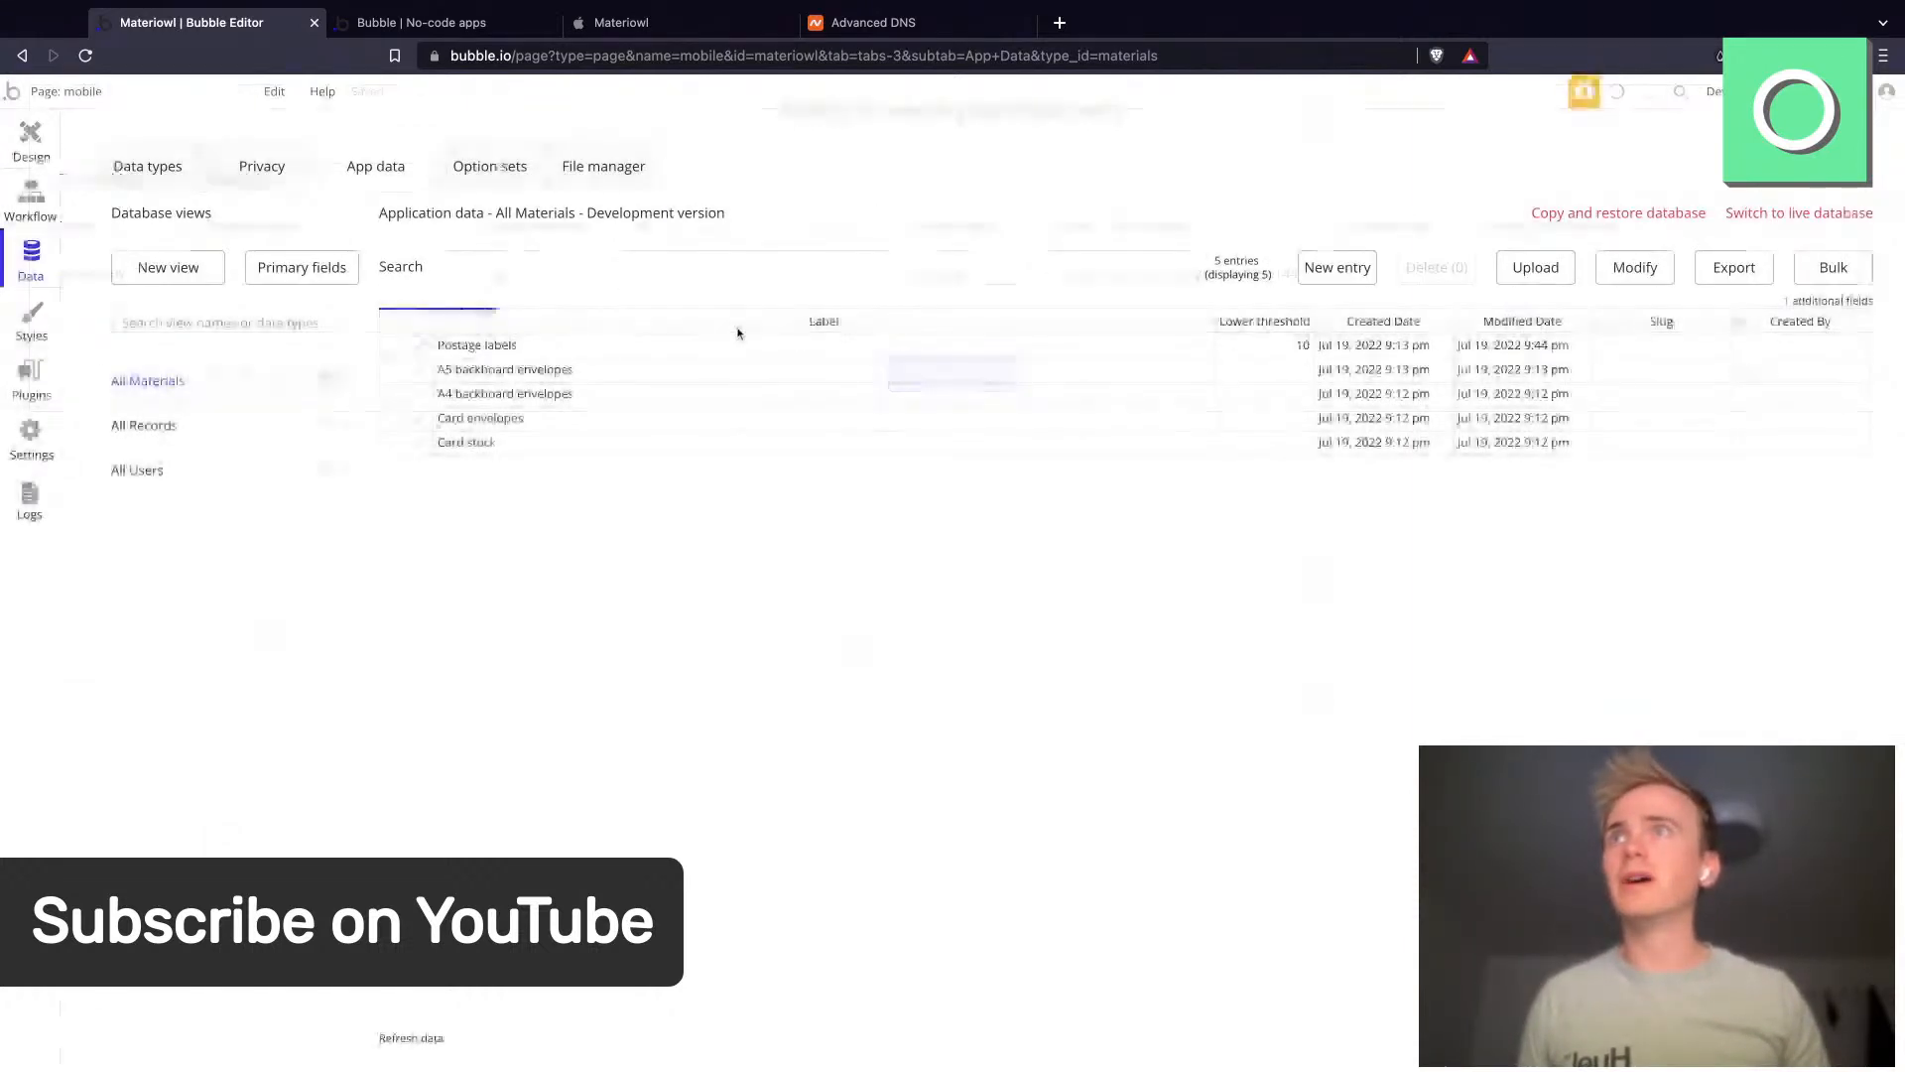
- Set the Card stock material's Lower threshold to 50
left_click(418, 443)
left_click(638, 220)
type("50")
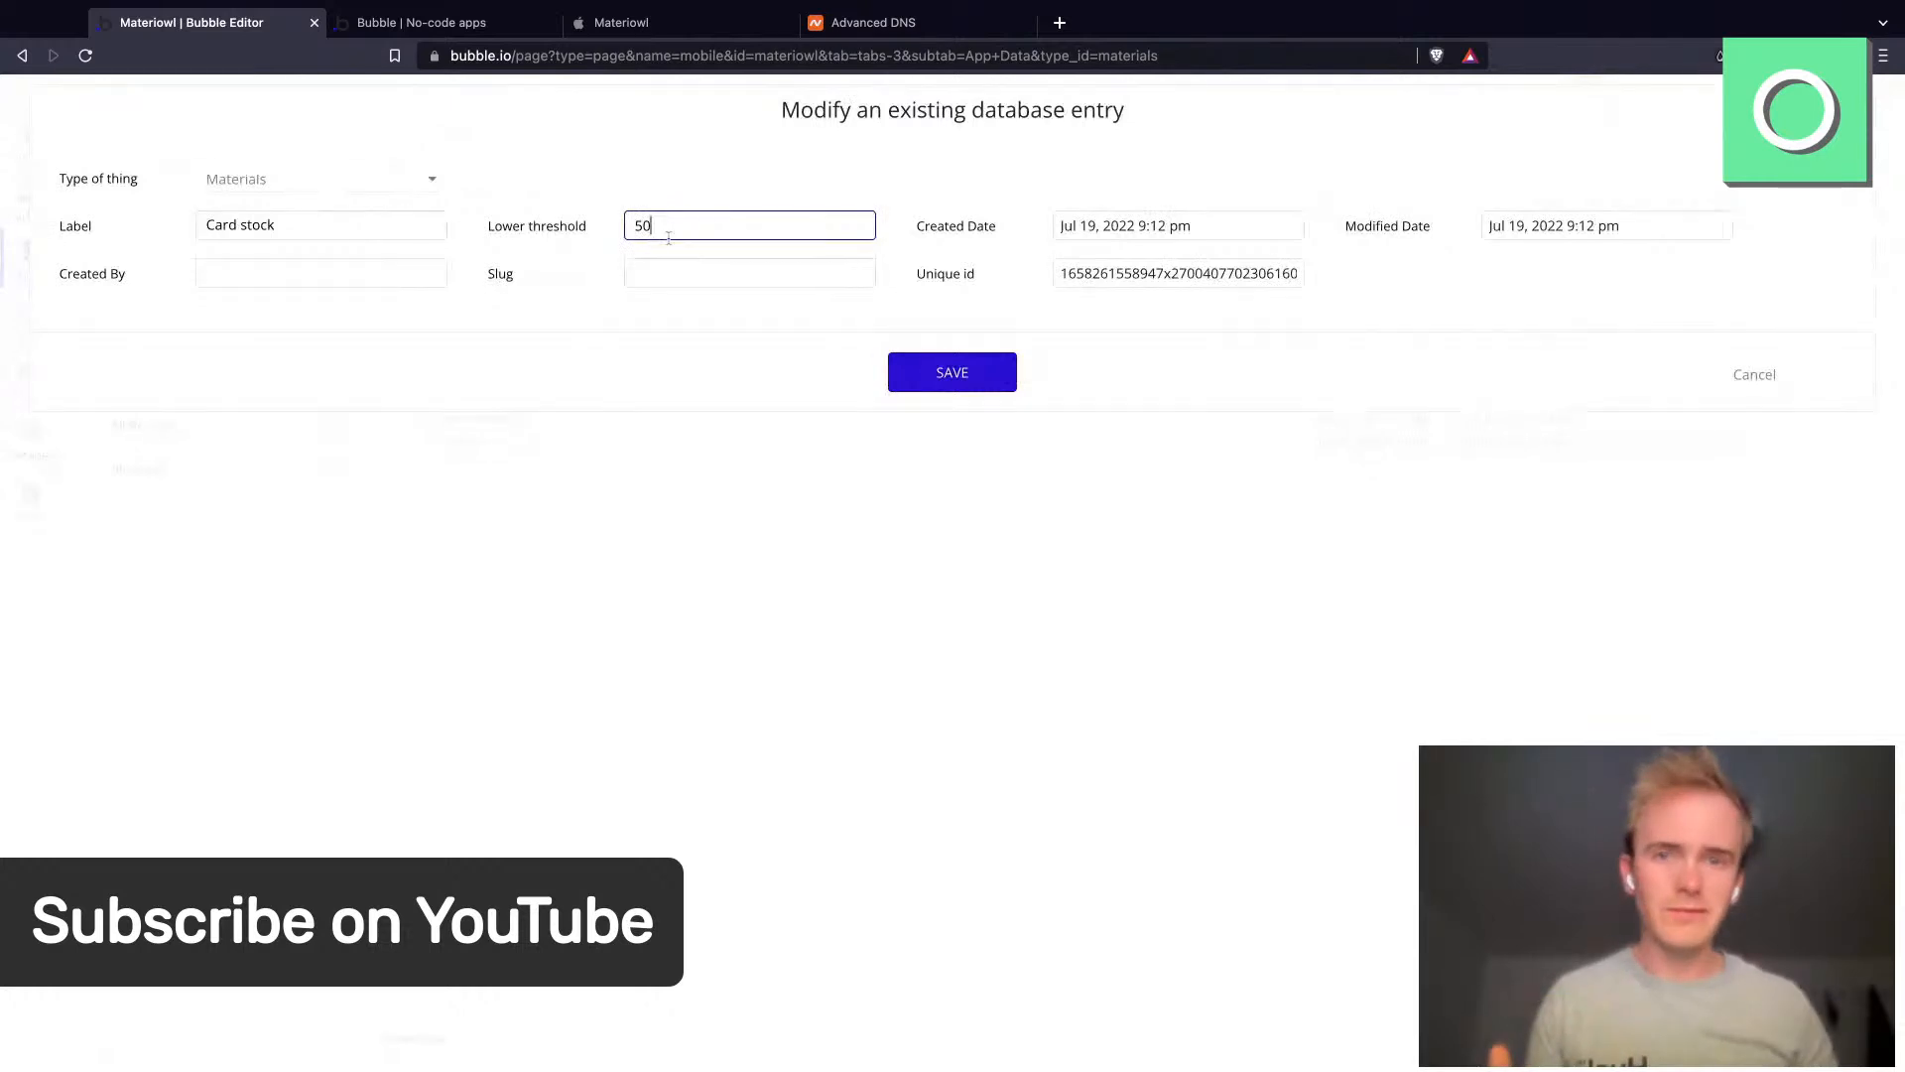
left_click(900, 387)
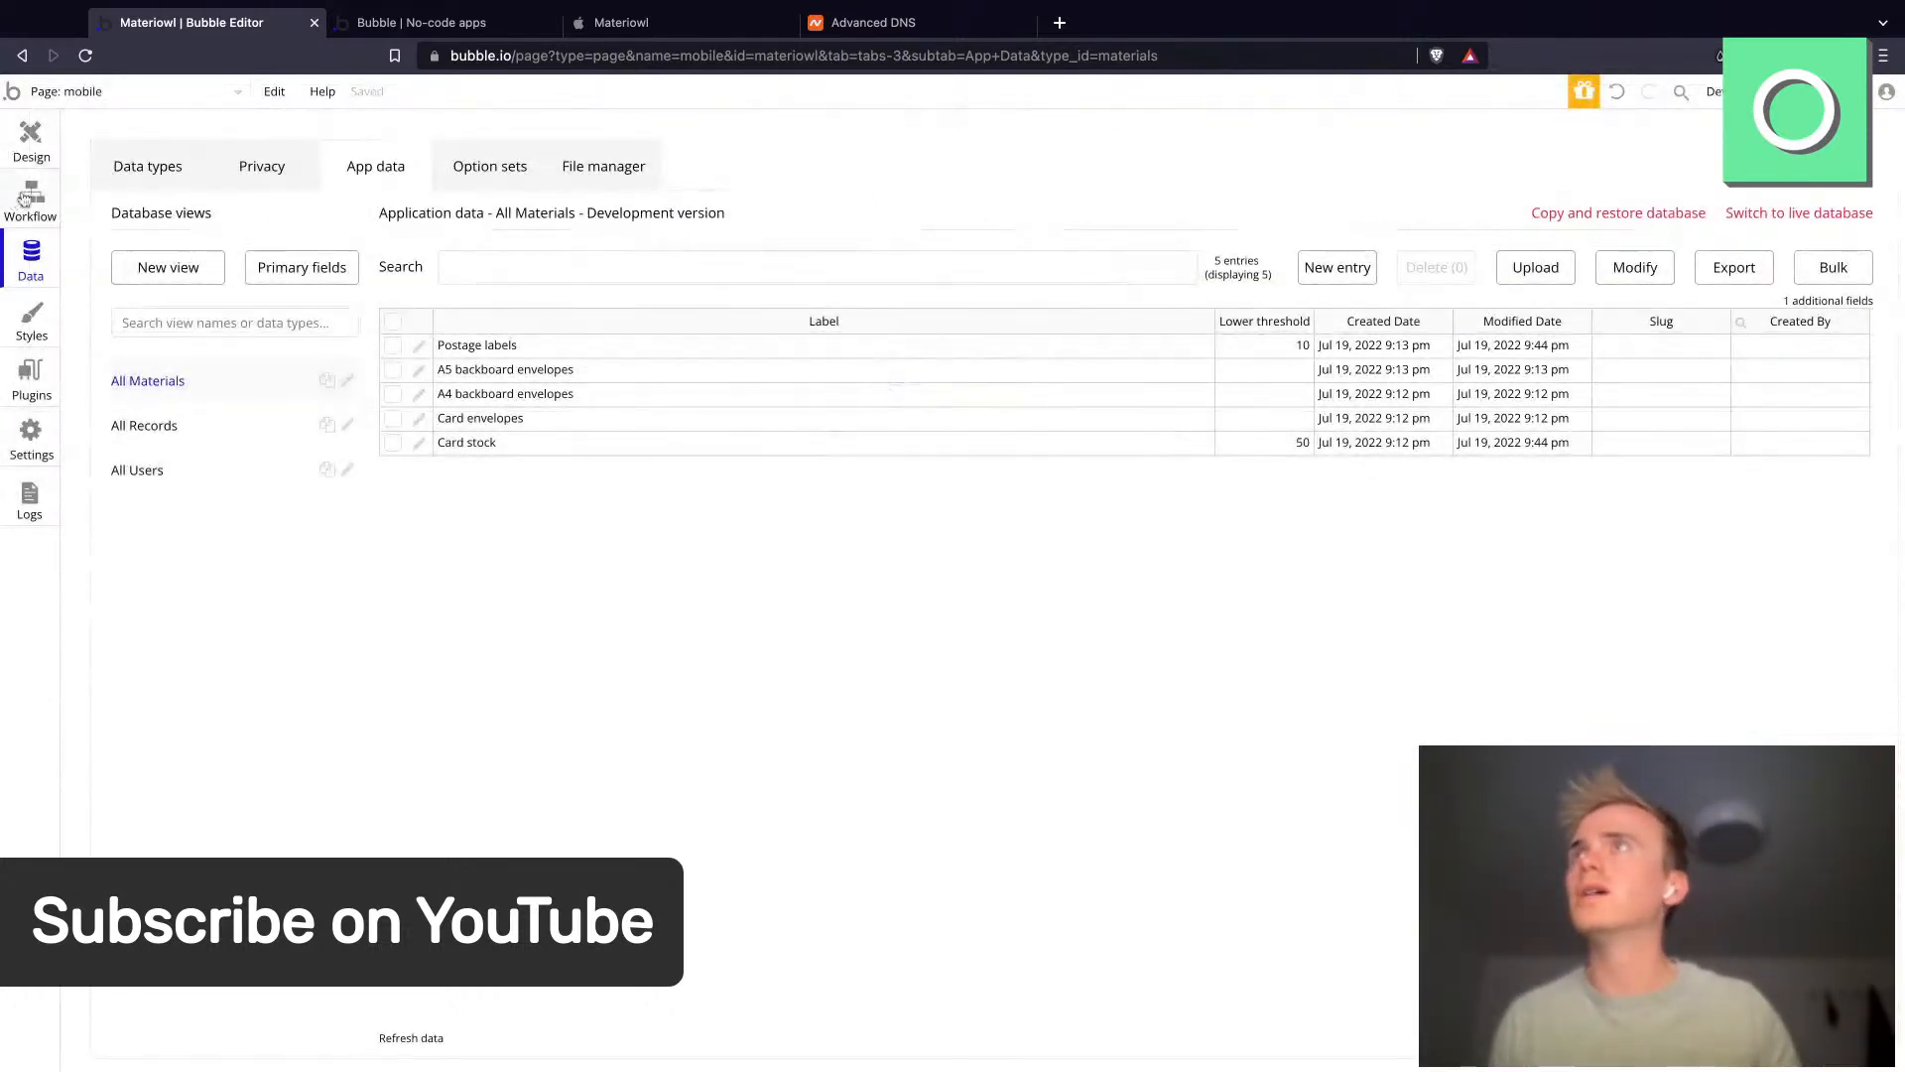
- Create a custom workflow event named Alert when material stock is low
left_click(32, 147)
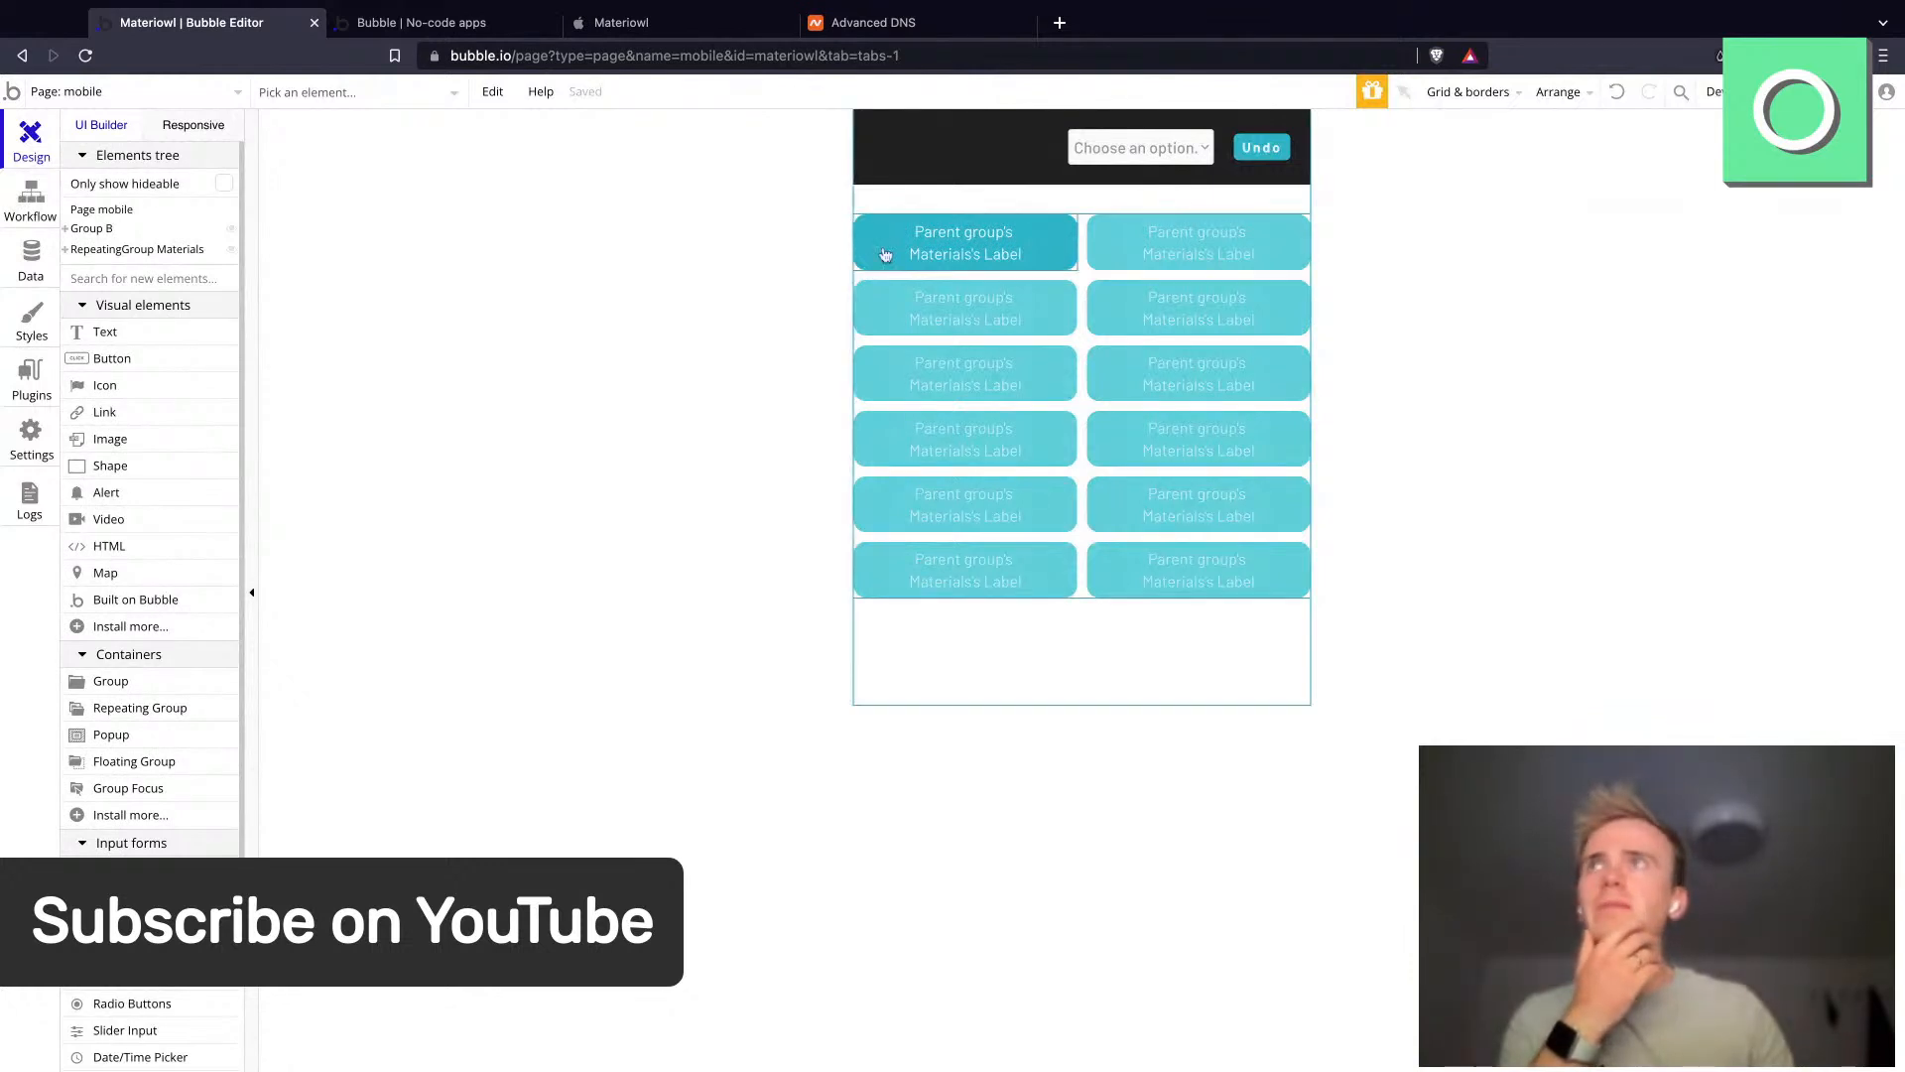
double_click(885, 255)
left_click(22, 216)
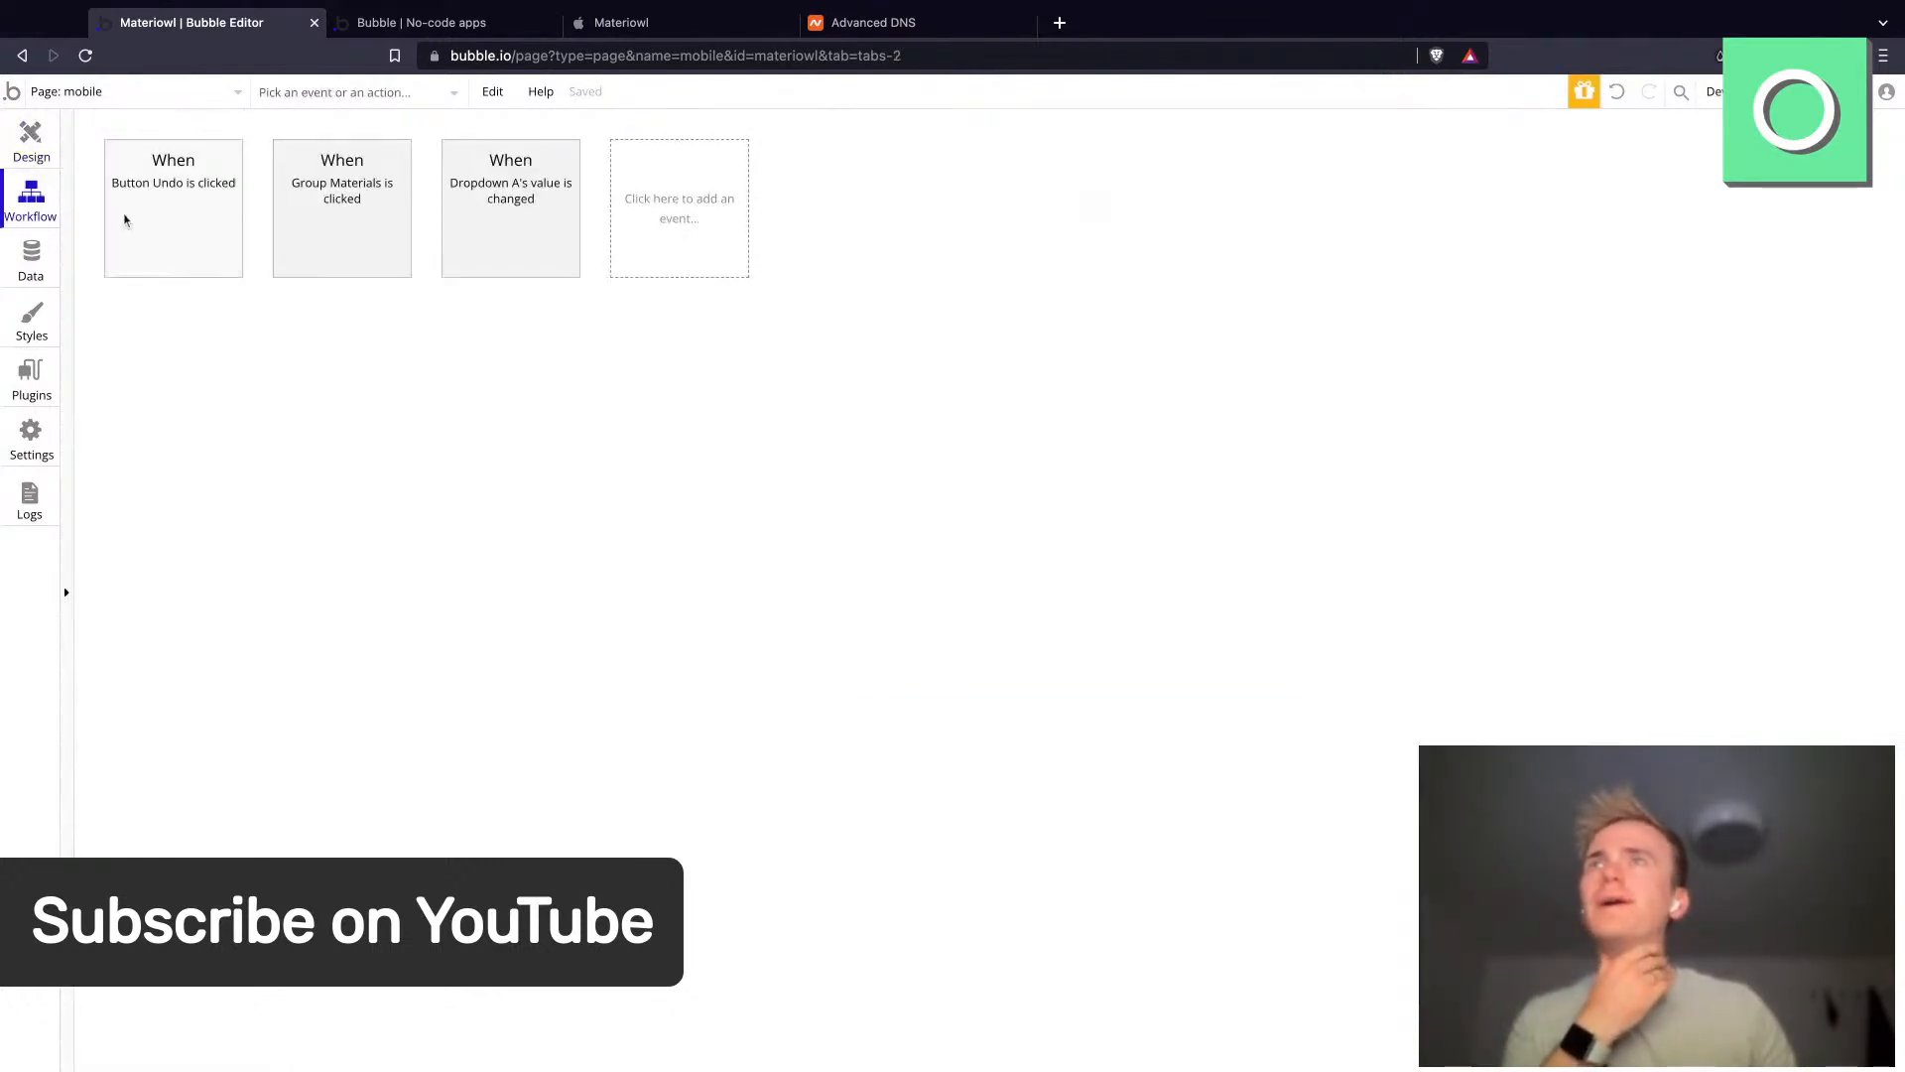
left_click(647, 231)
mouse_move(711, 412)
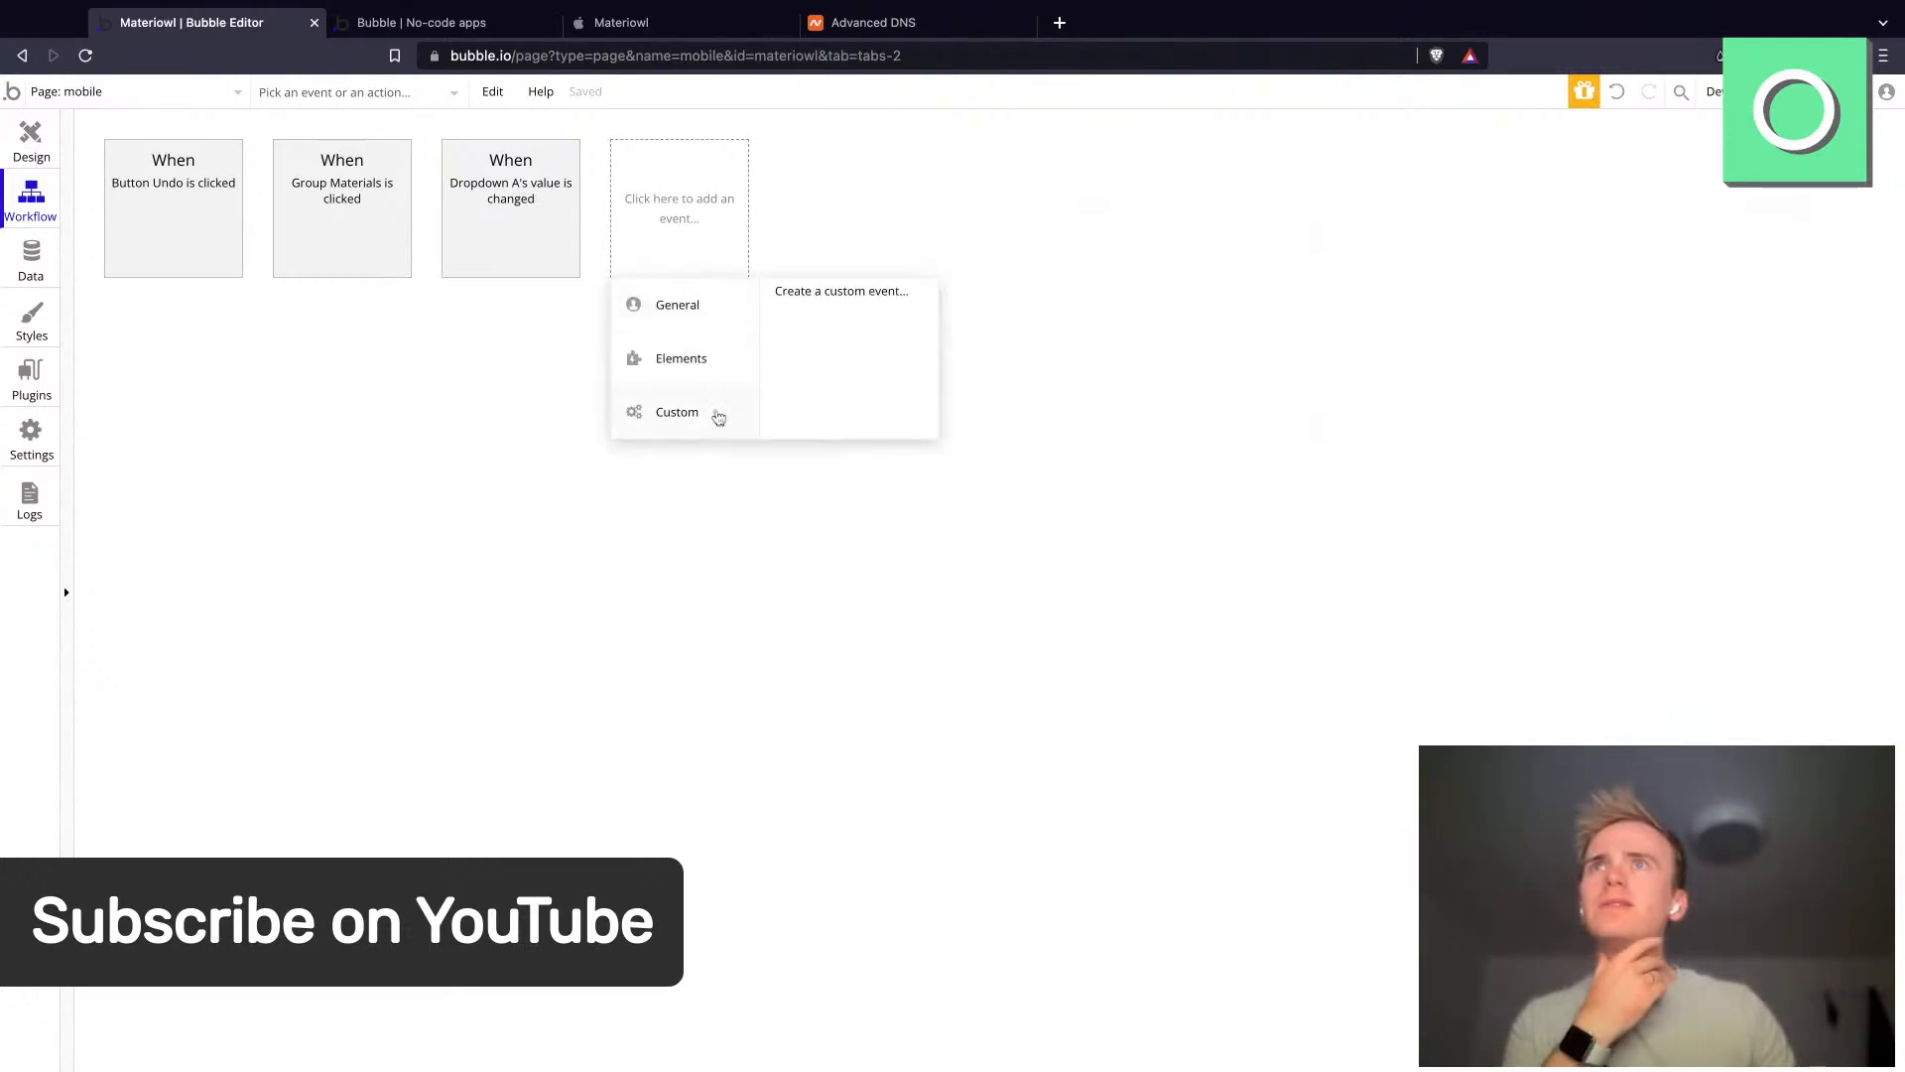
left_click(825, 300)
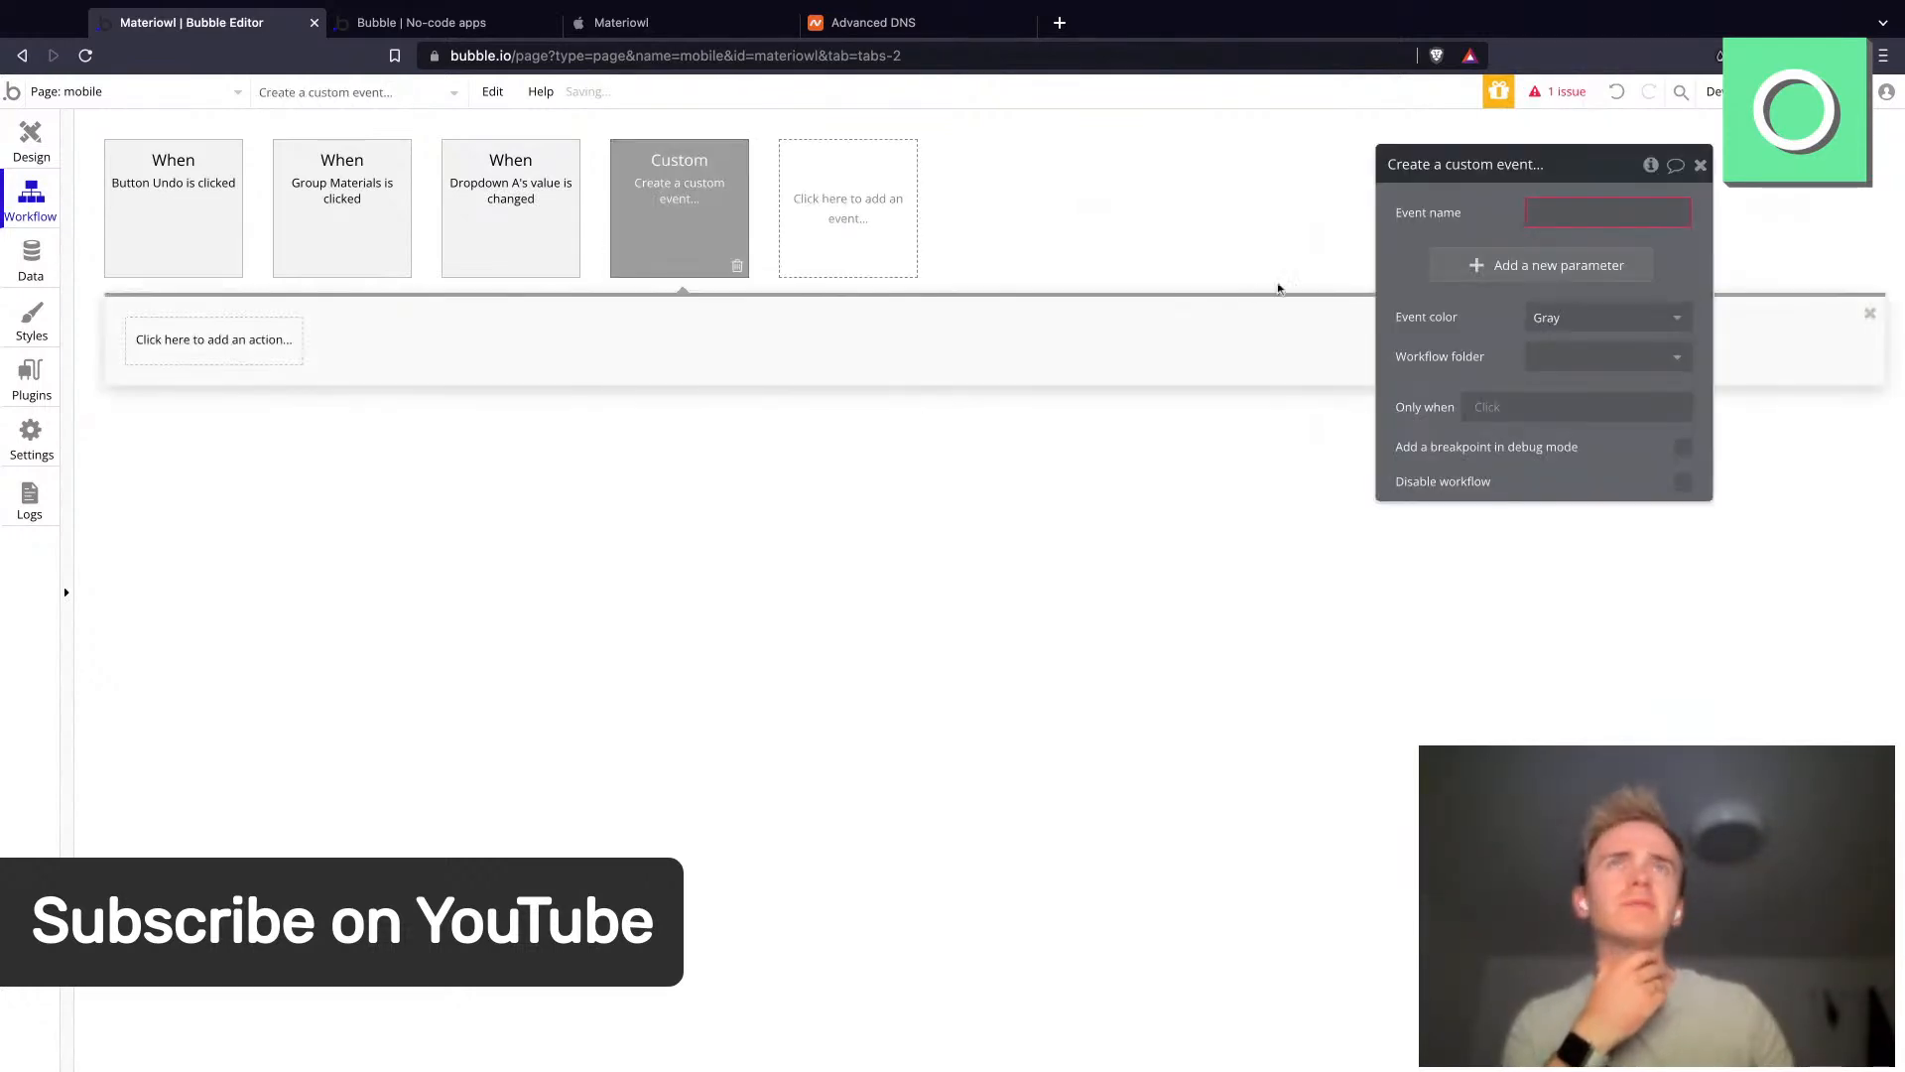
left_click(1553, 208)
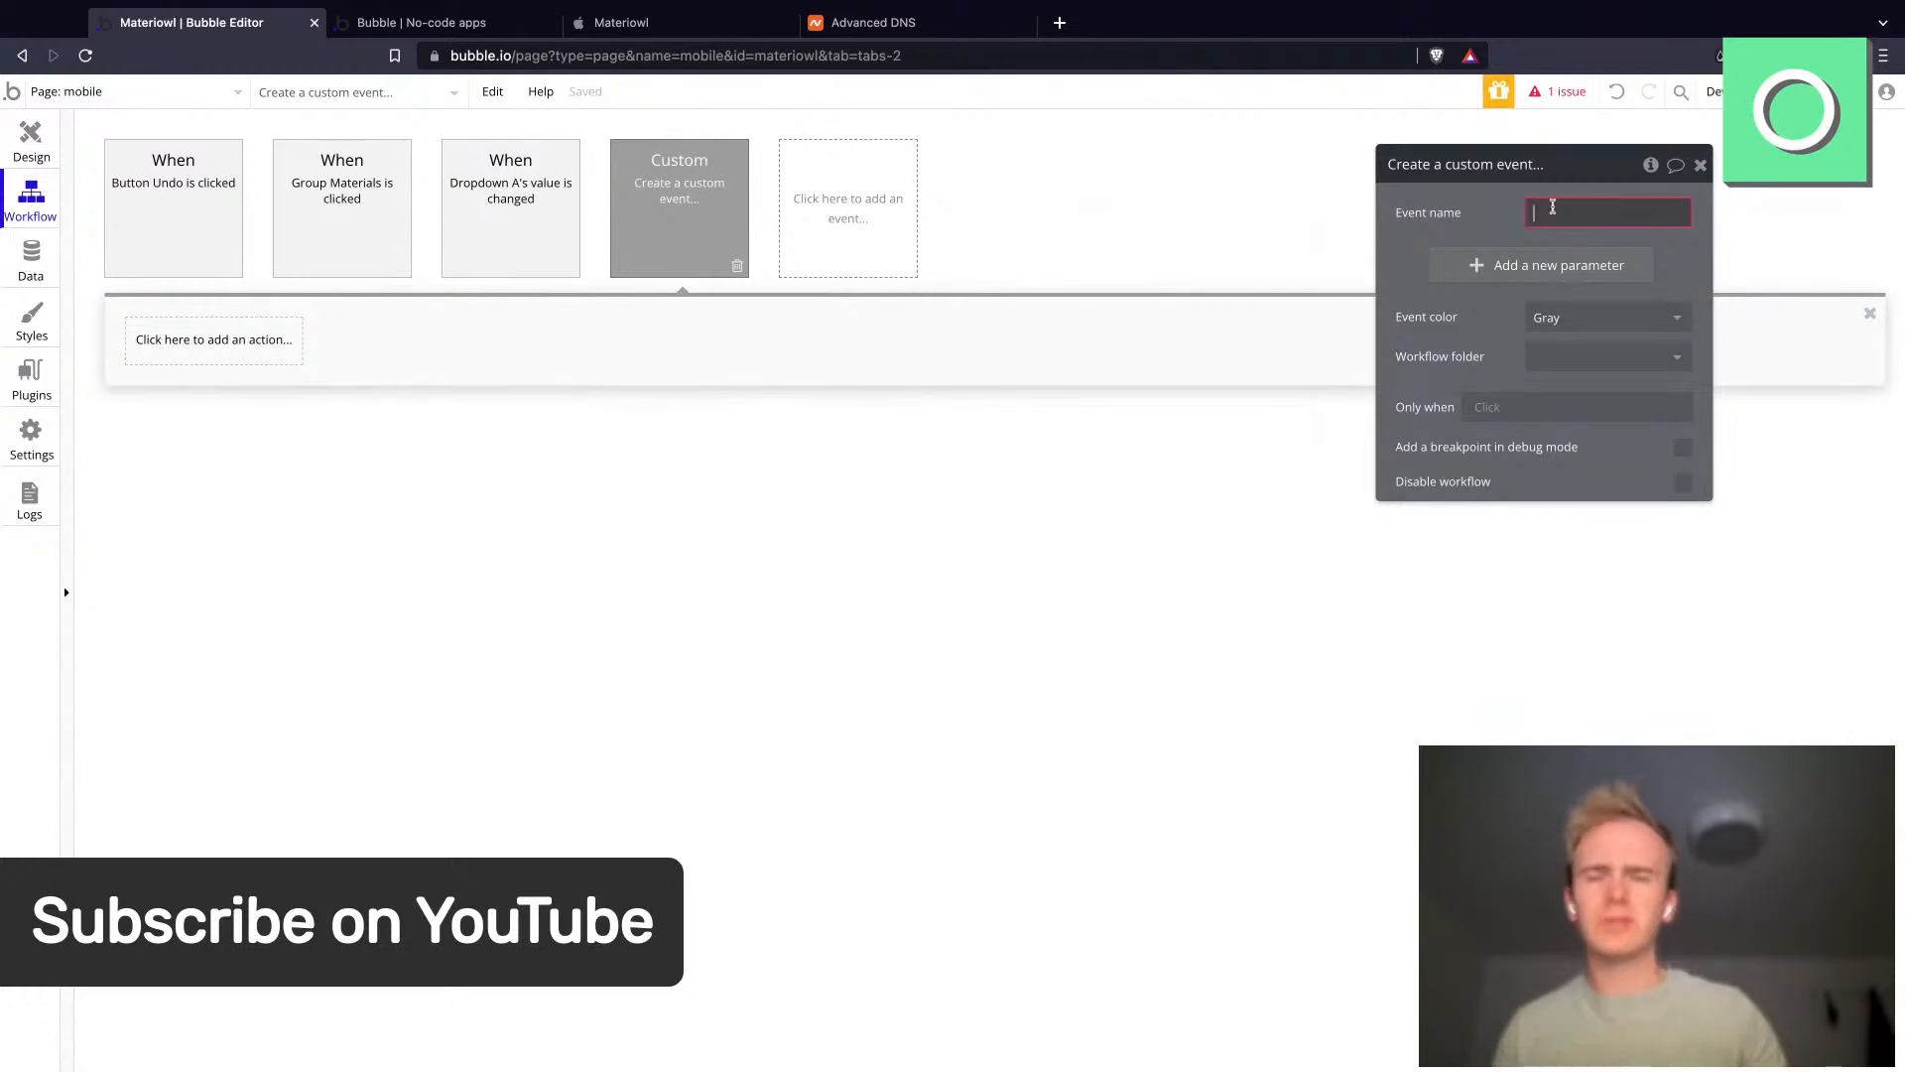
type("Aler")
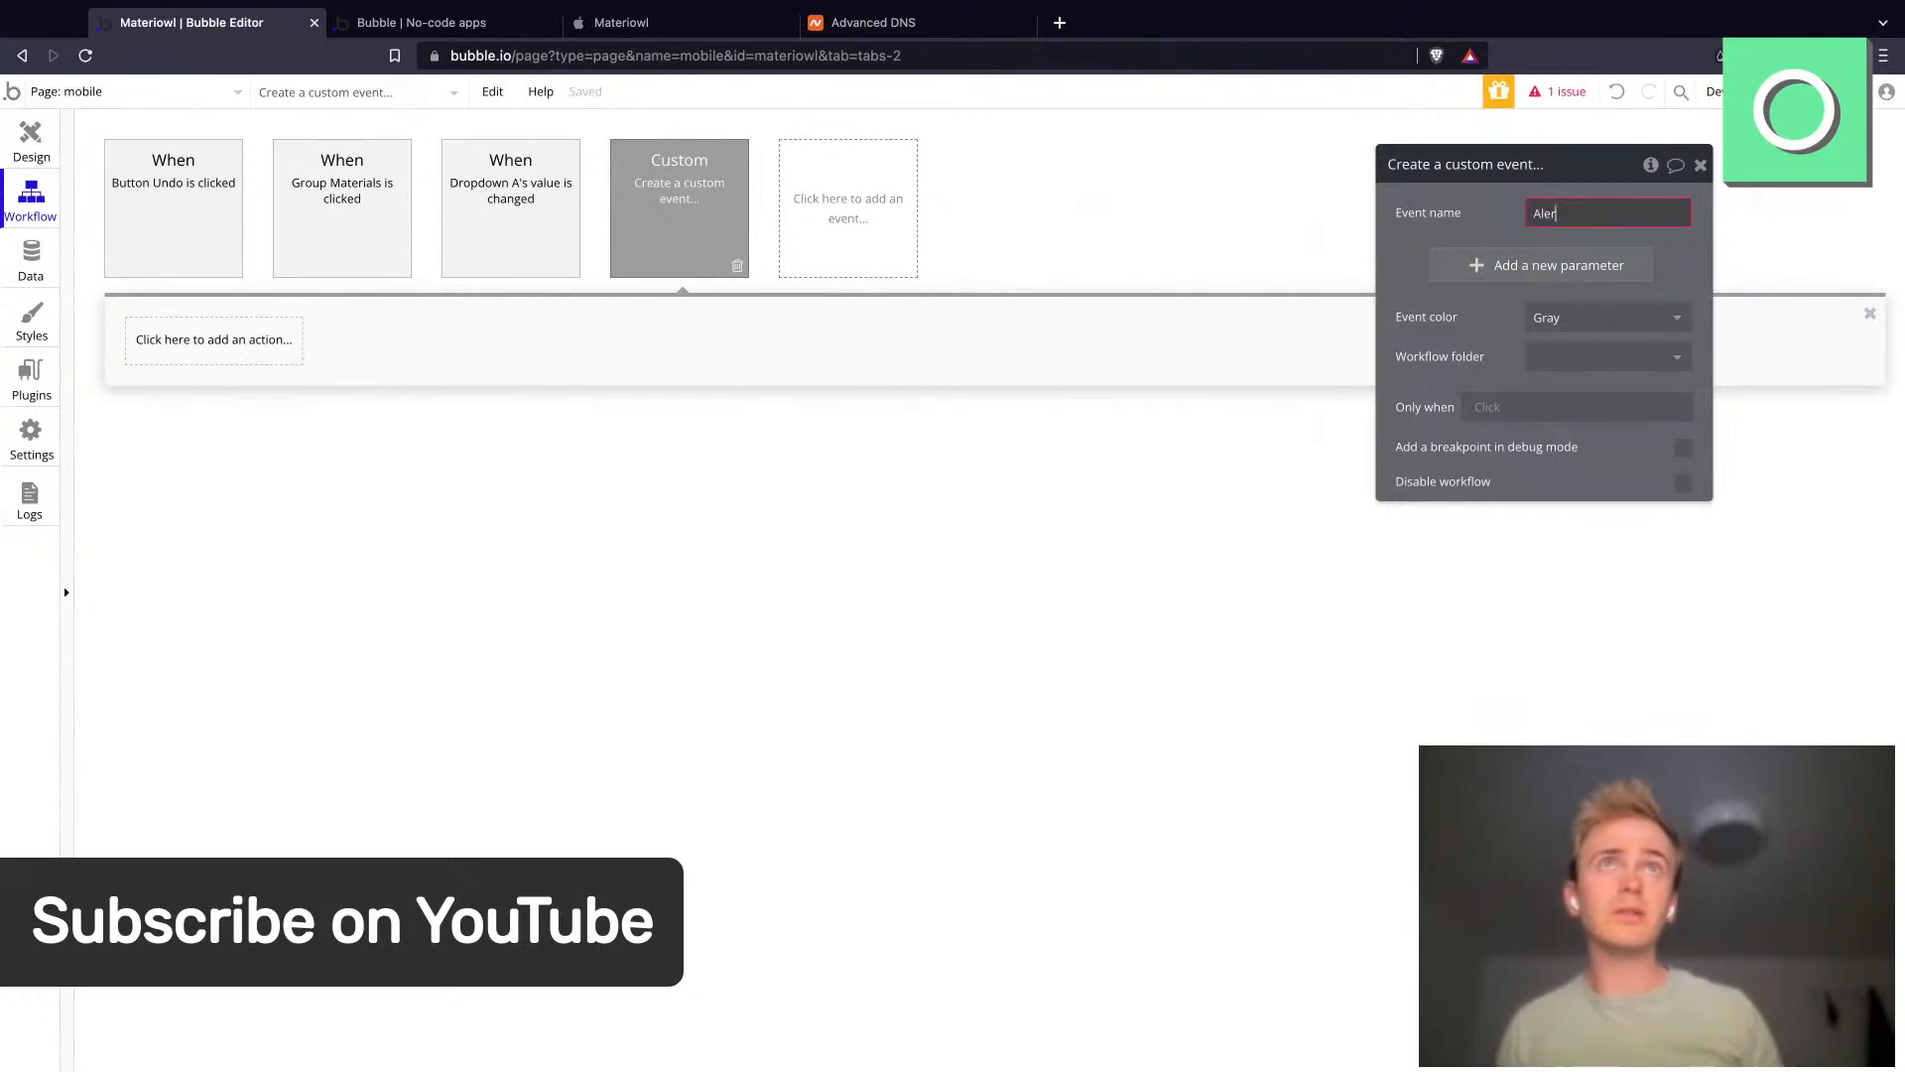
type("t when ma")
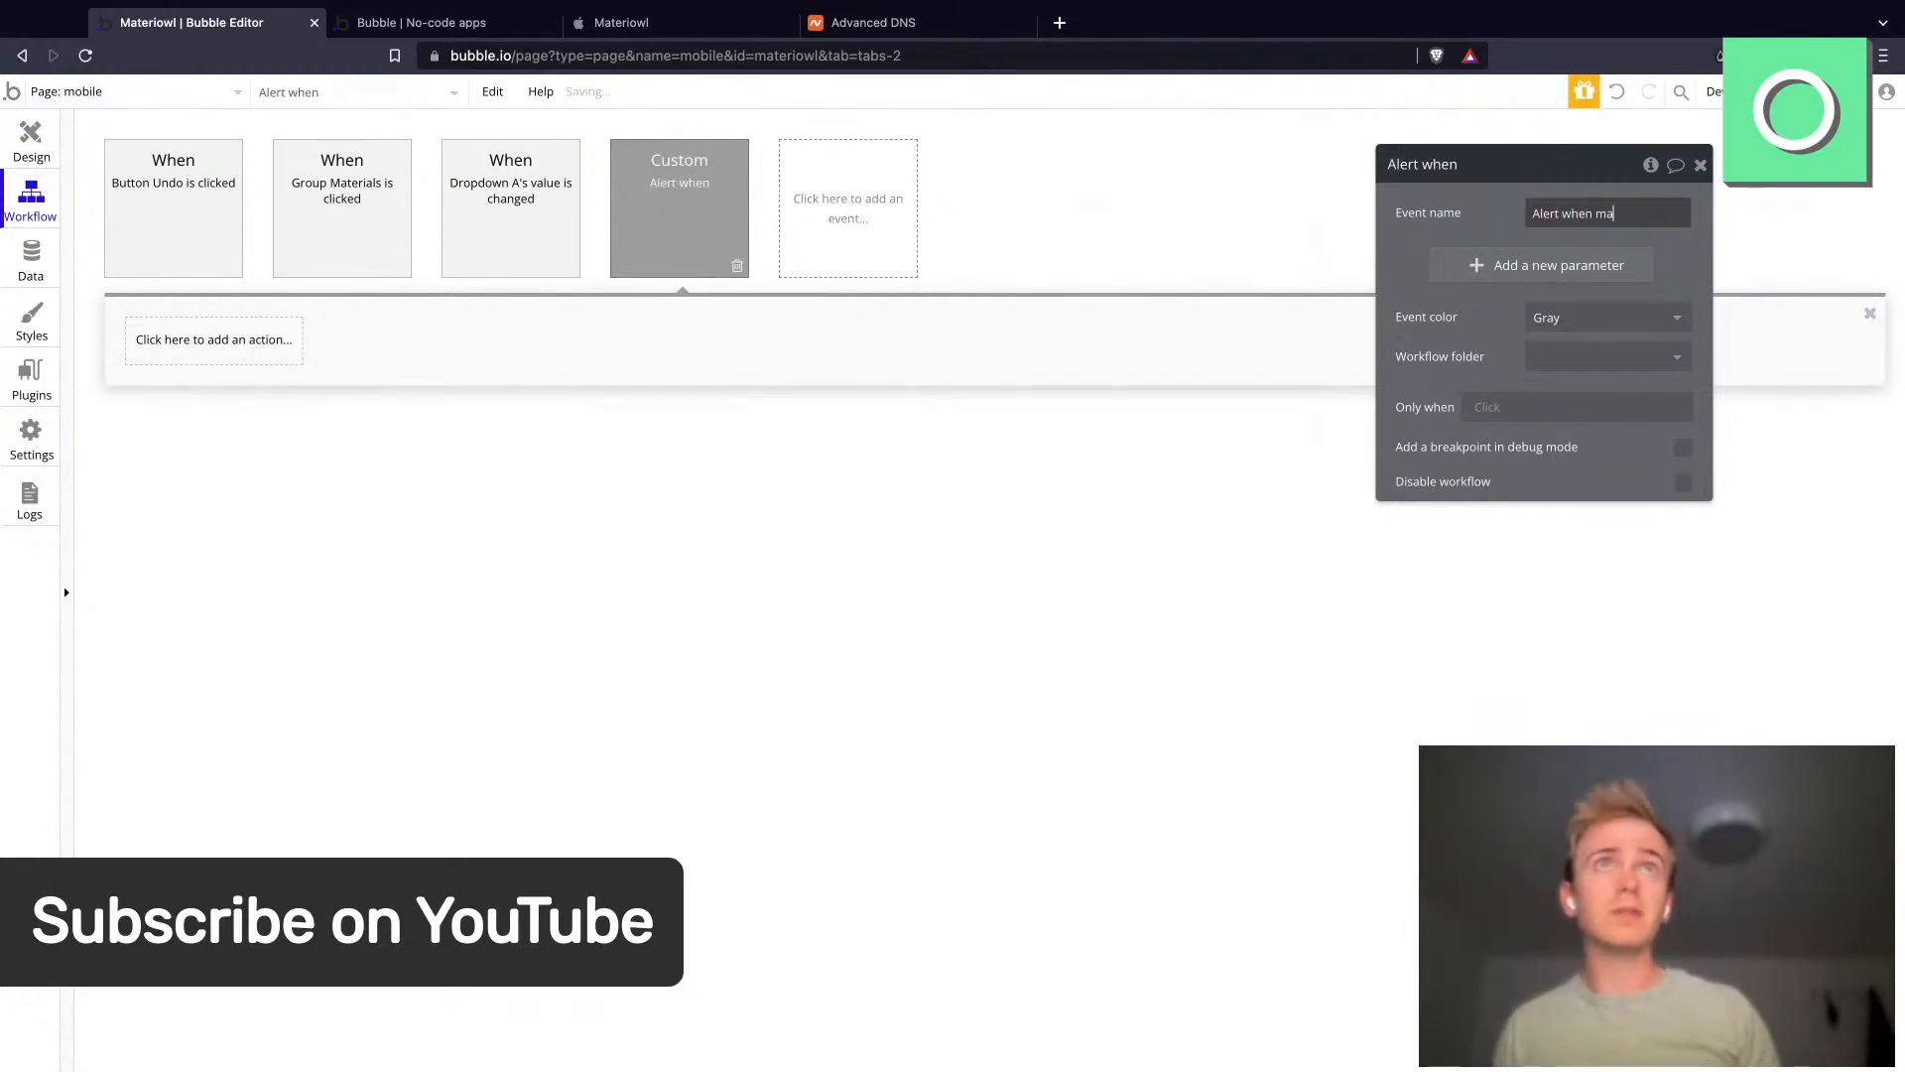
type("terial st")
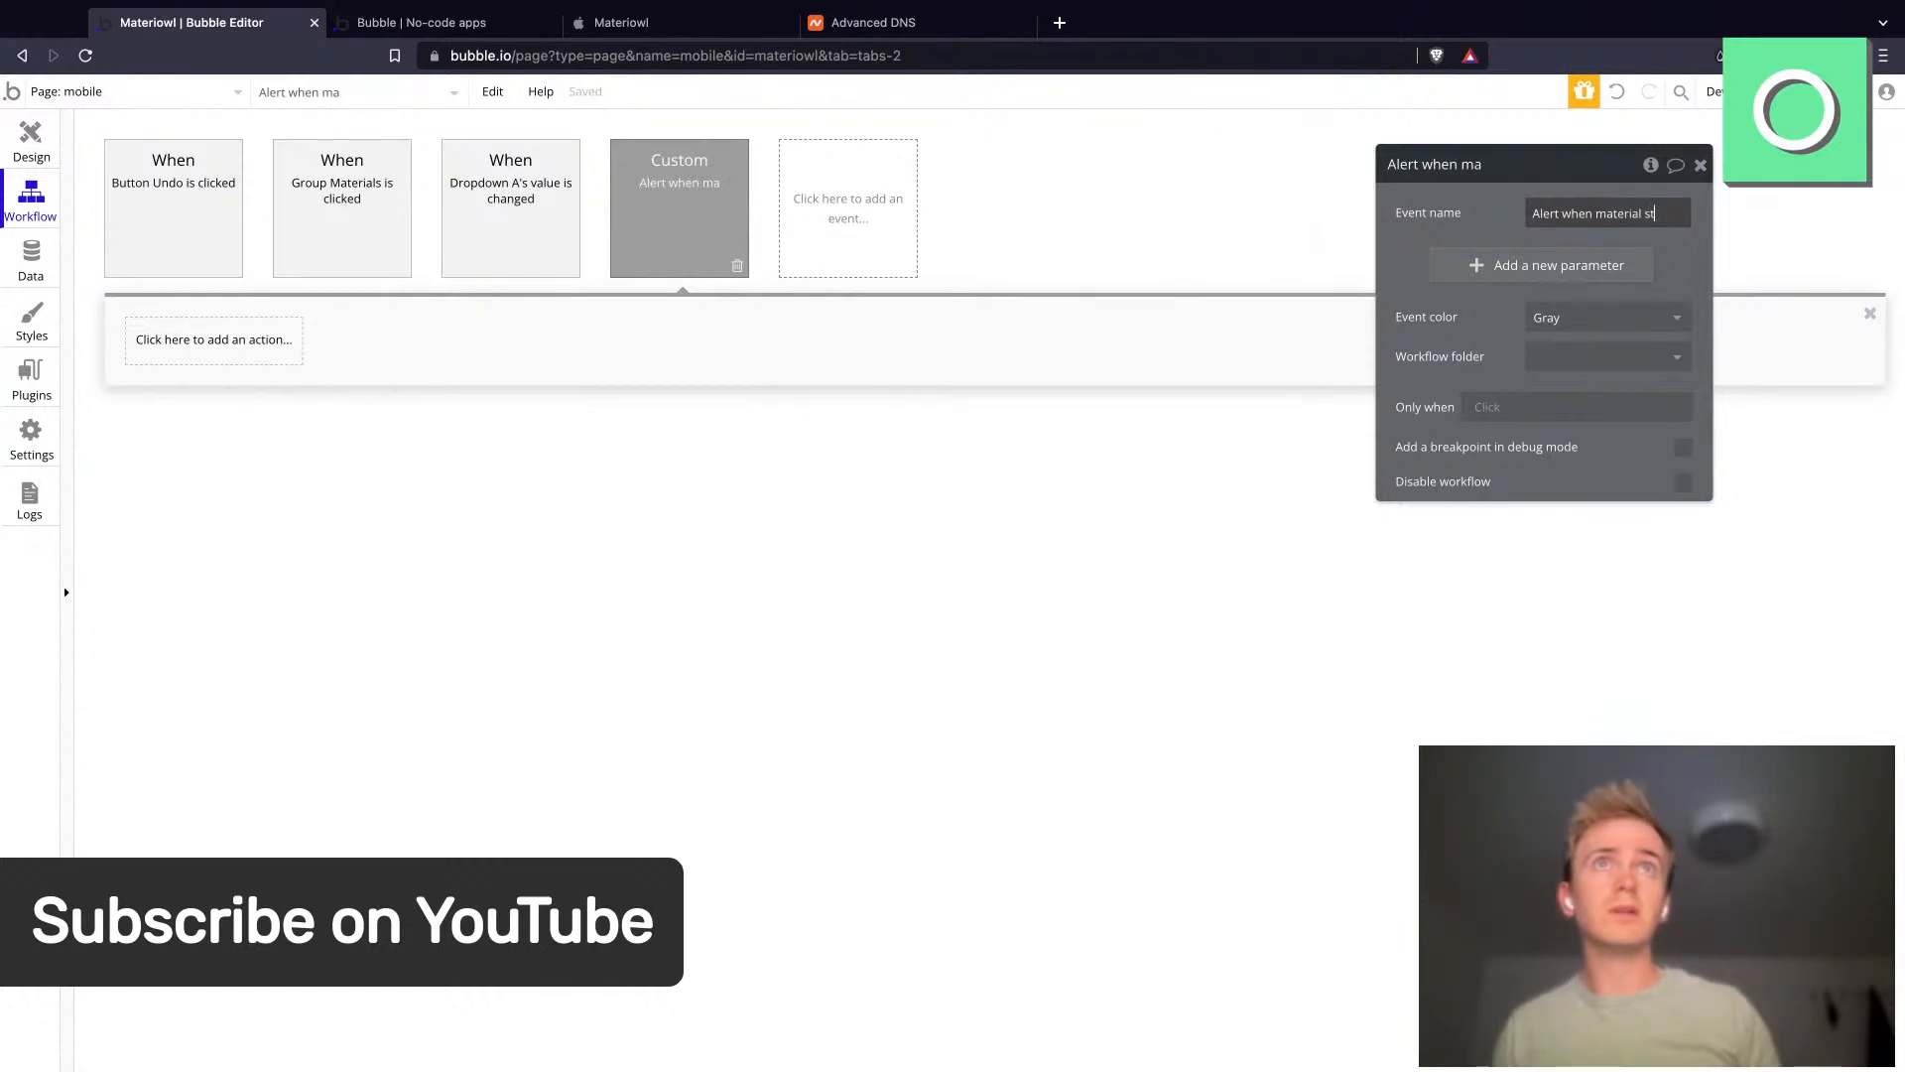
type("ock is low")
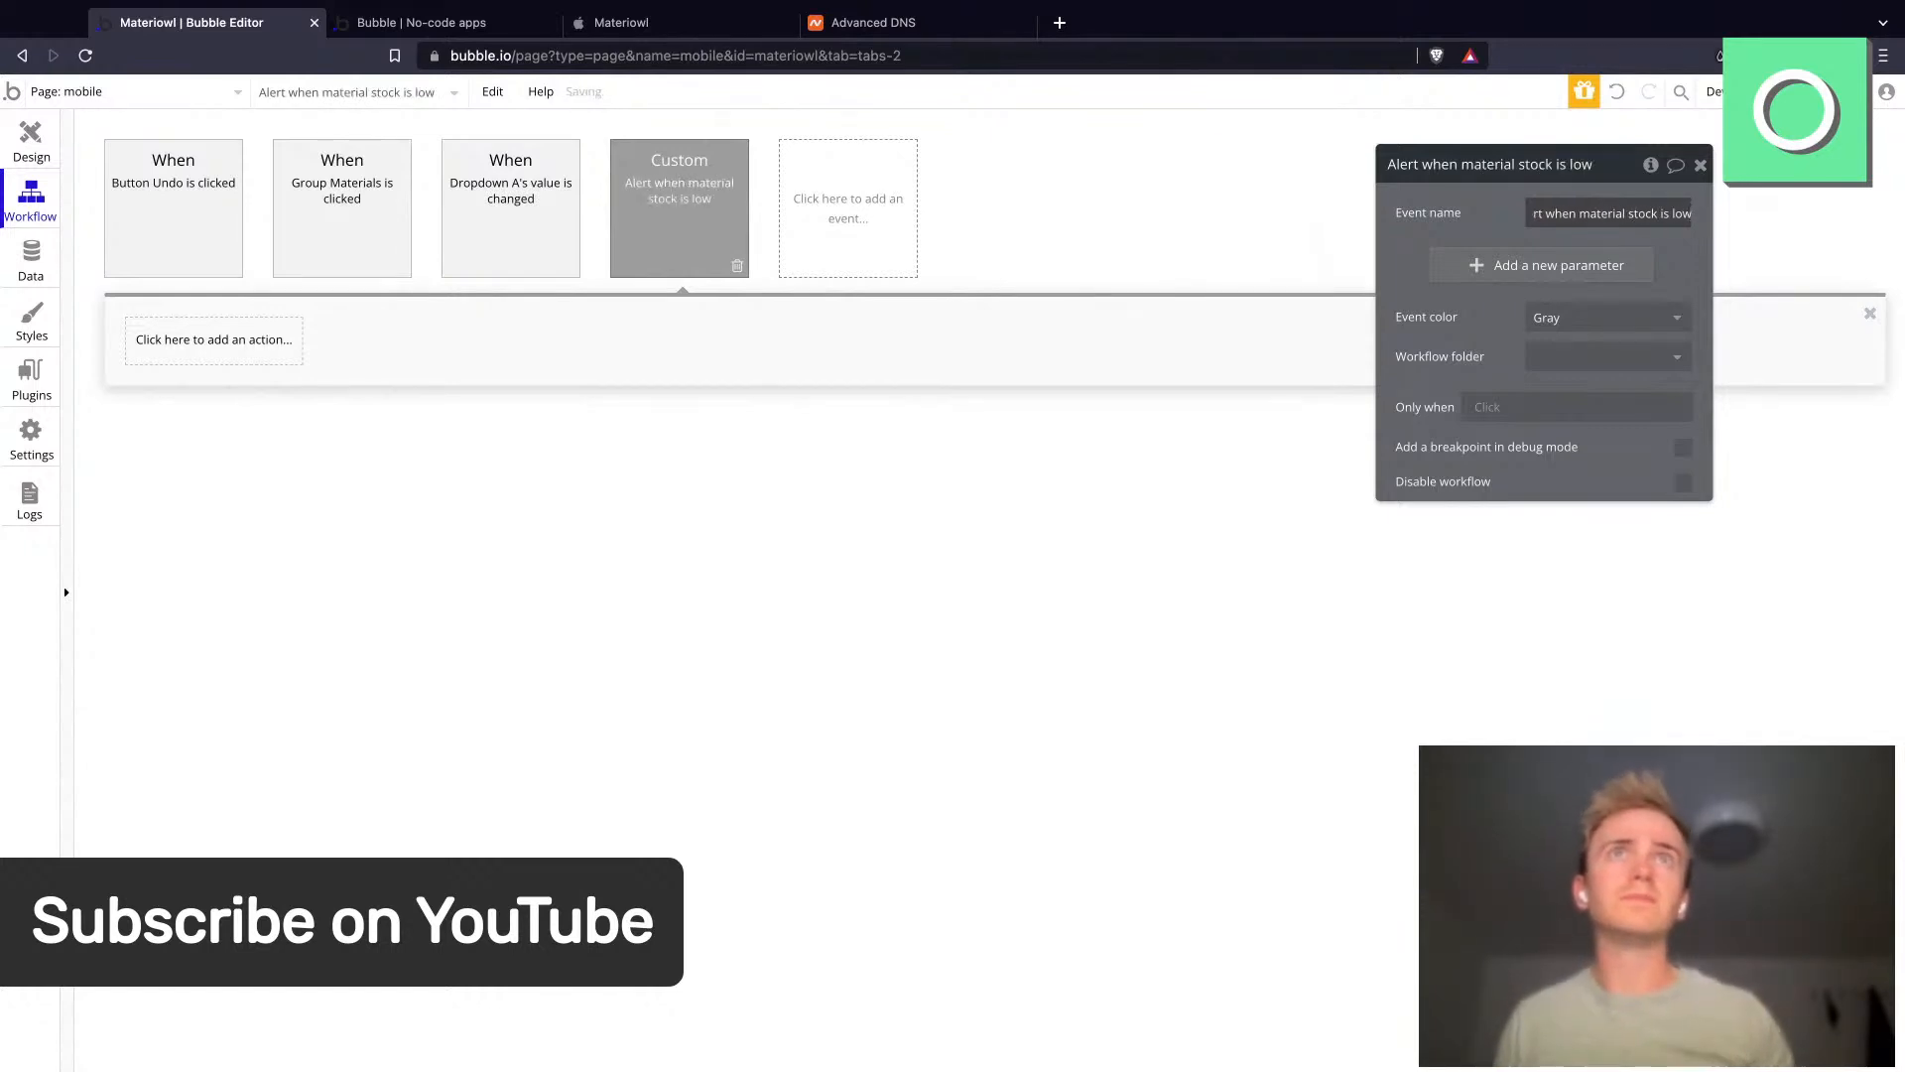
- Add a parameter named material of type Materials to the custom event
left_click(1497, 266)
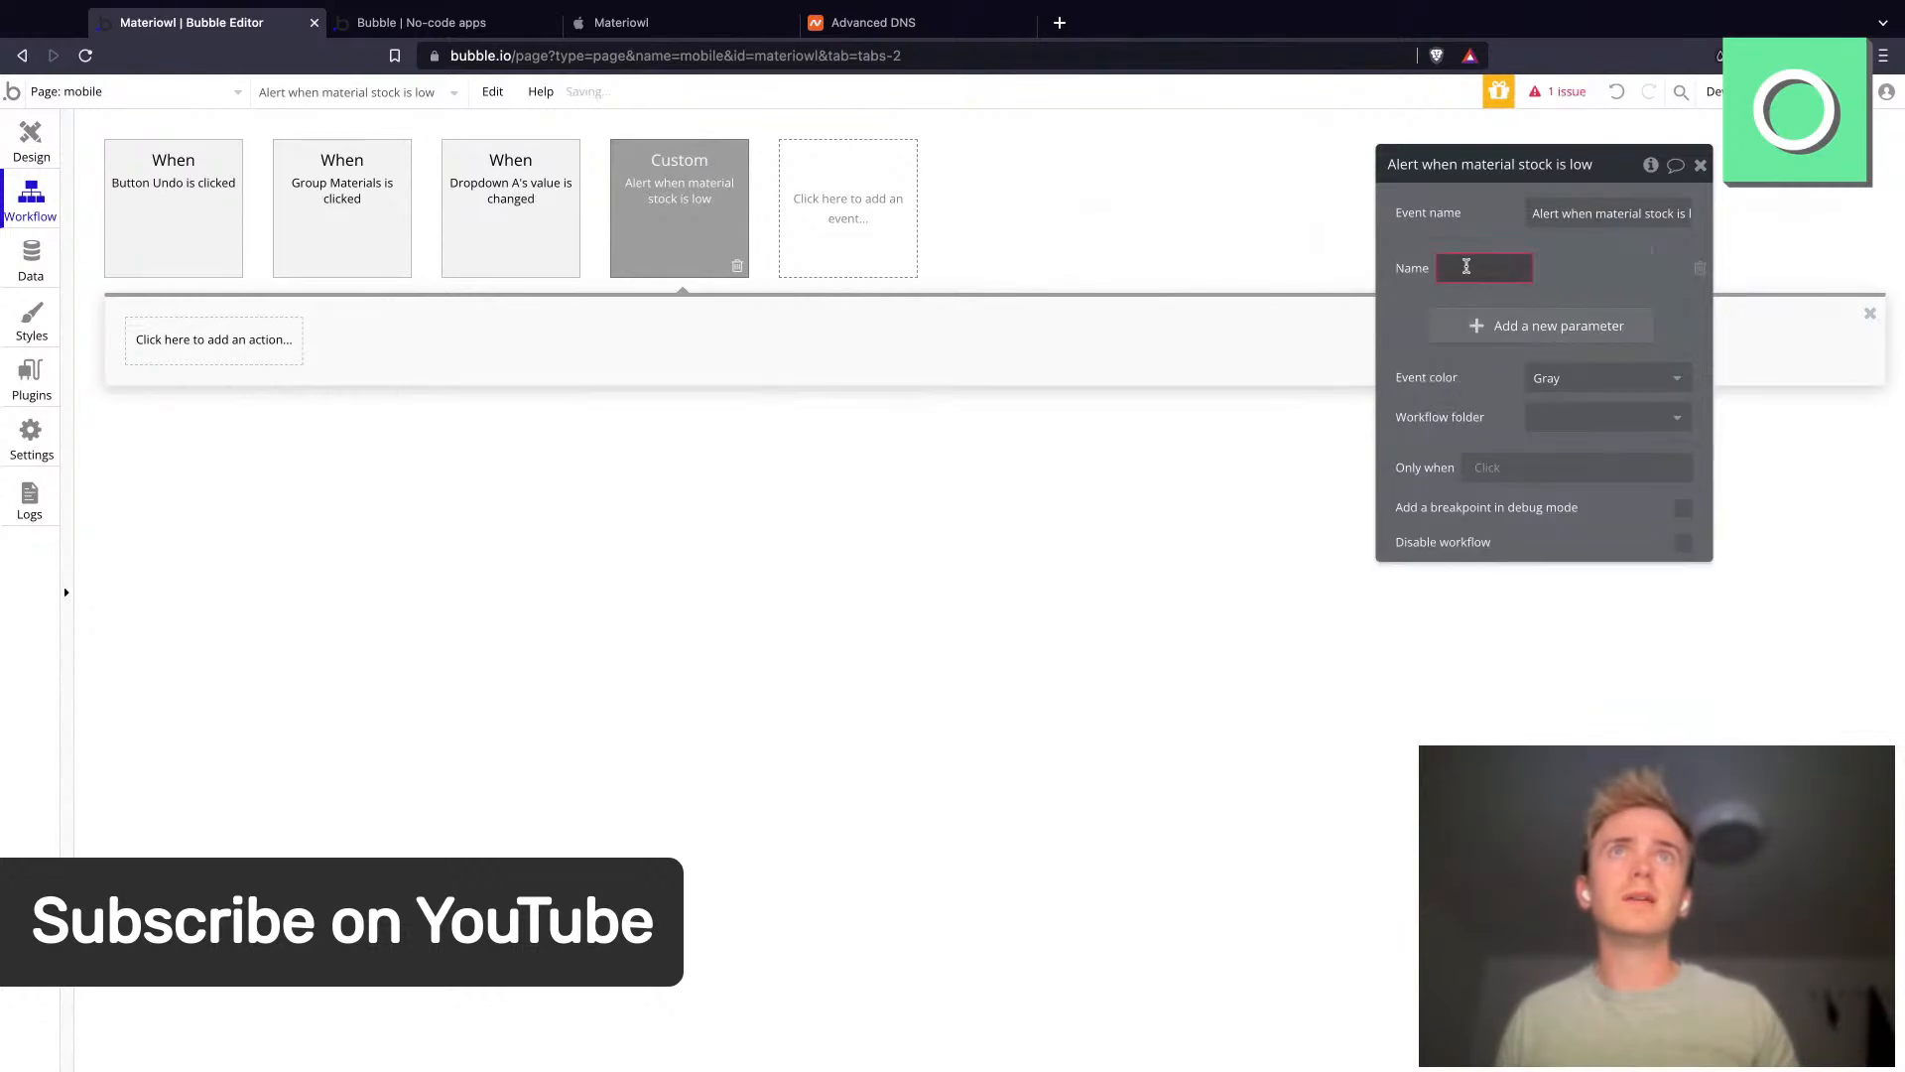
type("material")
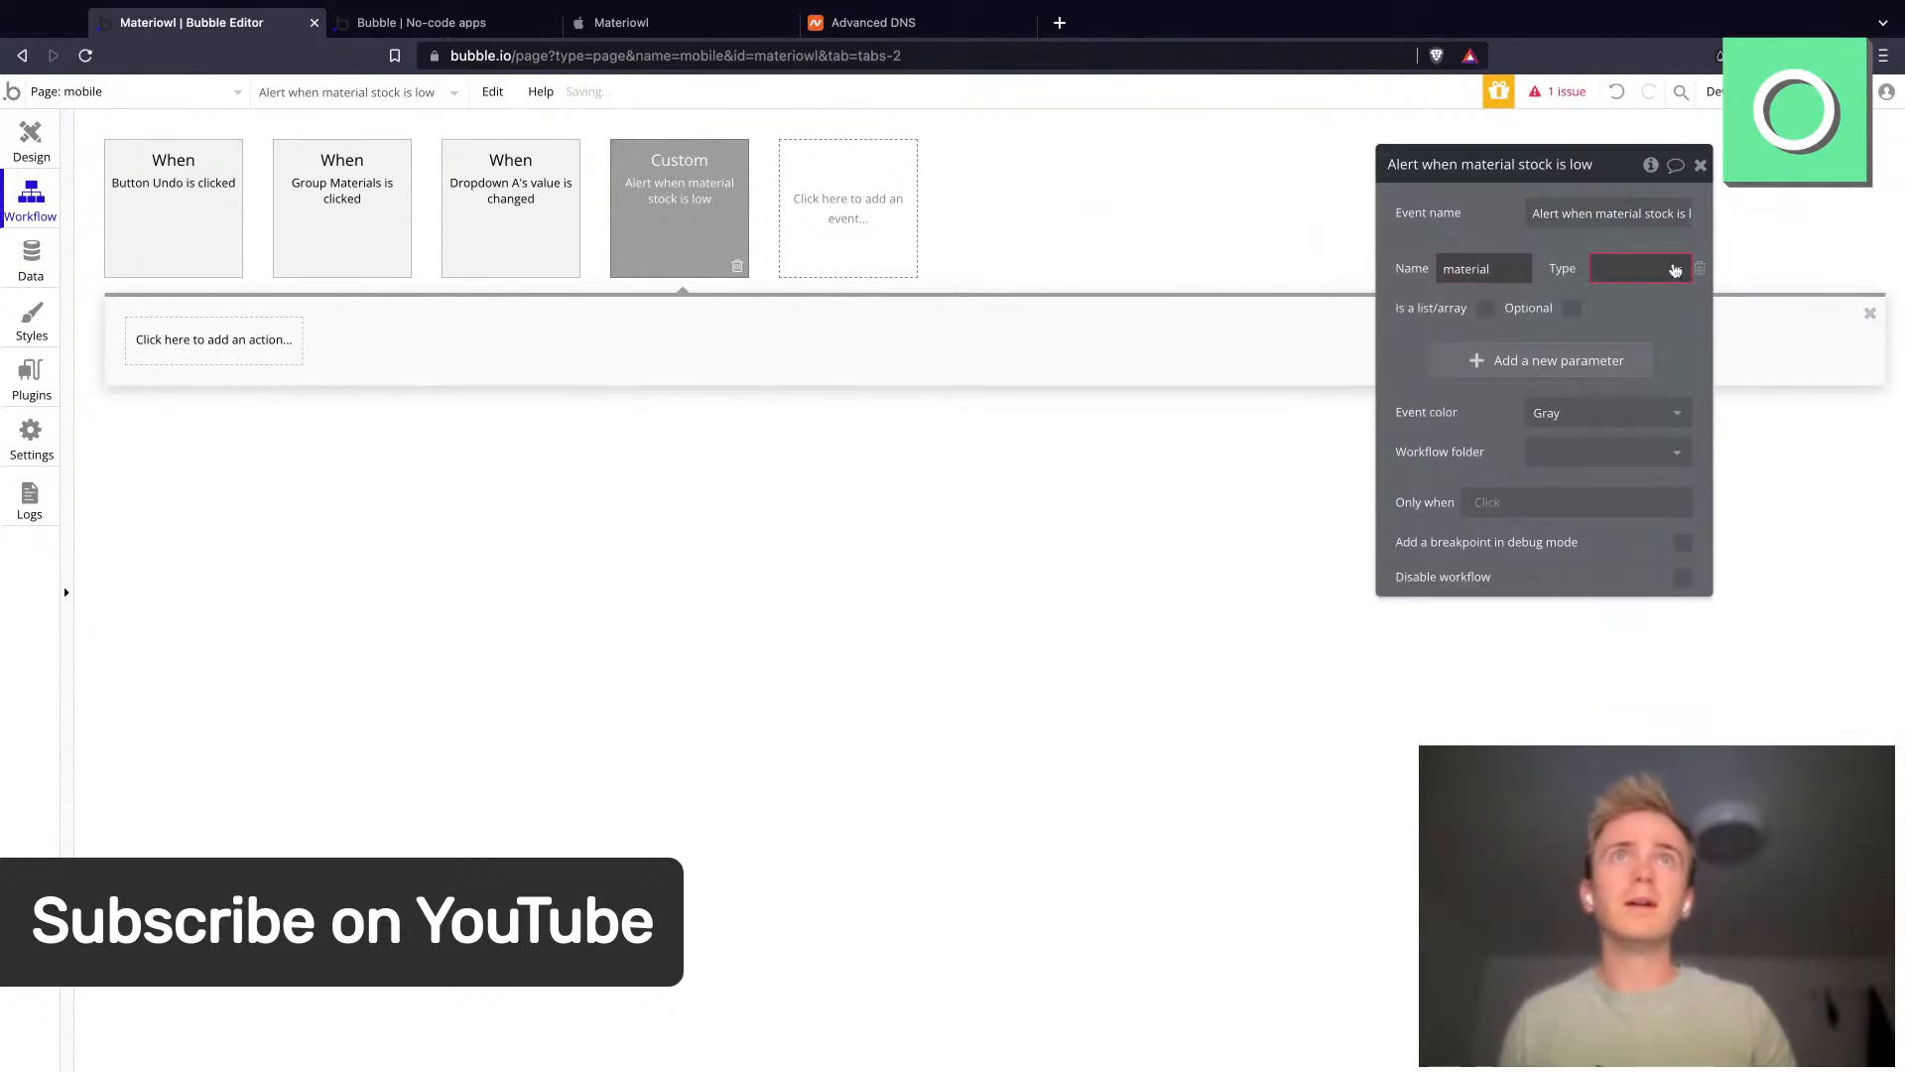
left_click(1667, 272)
left_click(1623, 333)
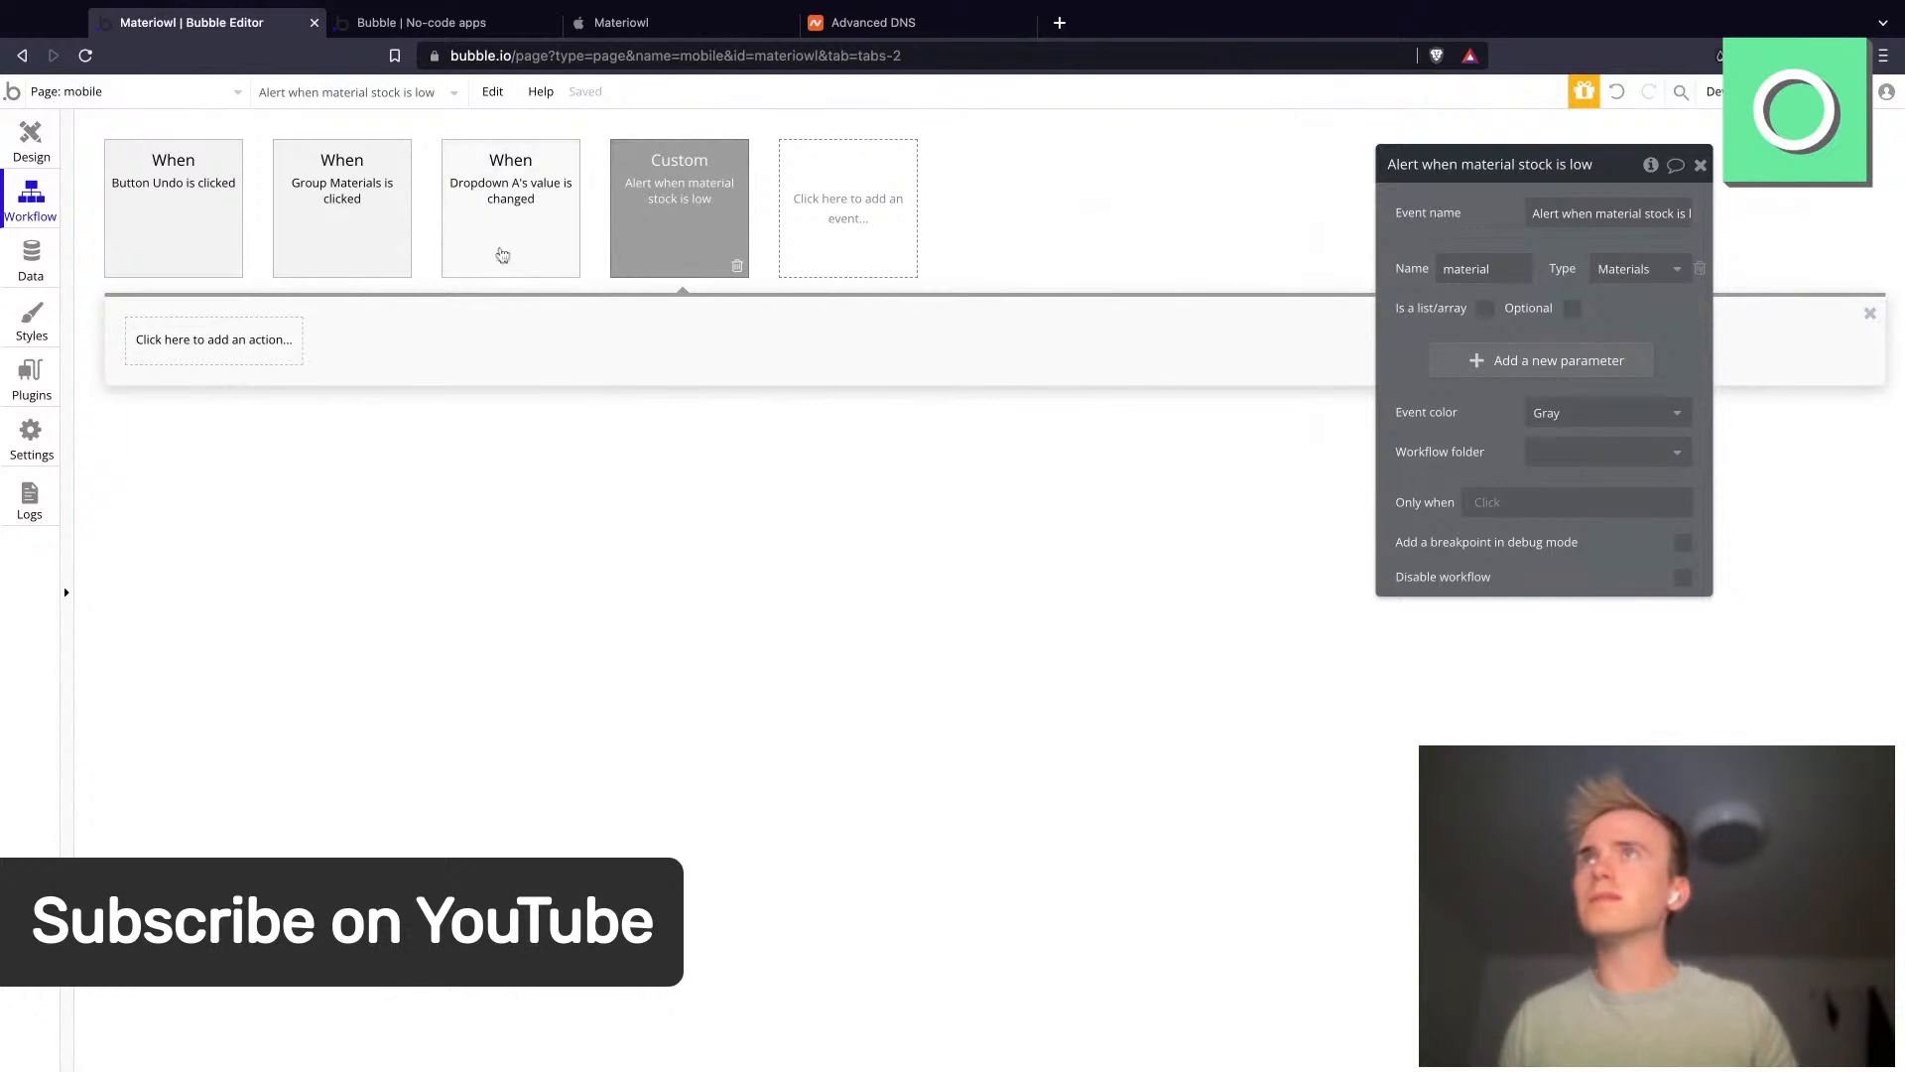
- Add a step to the Group Materials click workflow triggering Alert when material stock is low, passing Current cell's Materials as material
left_click(370, 211)
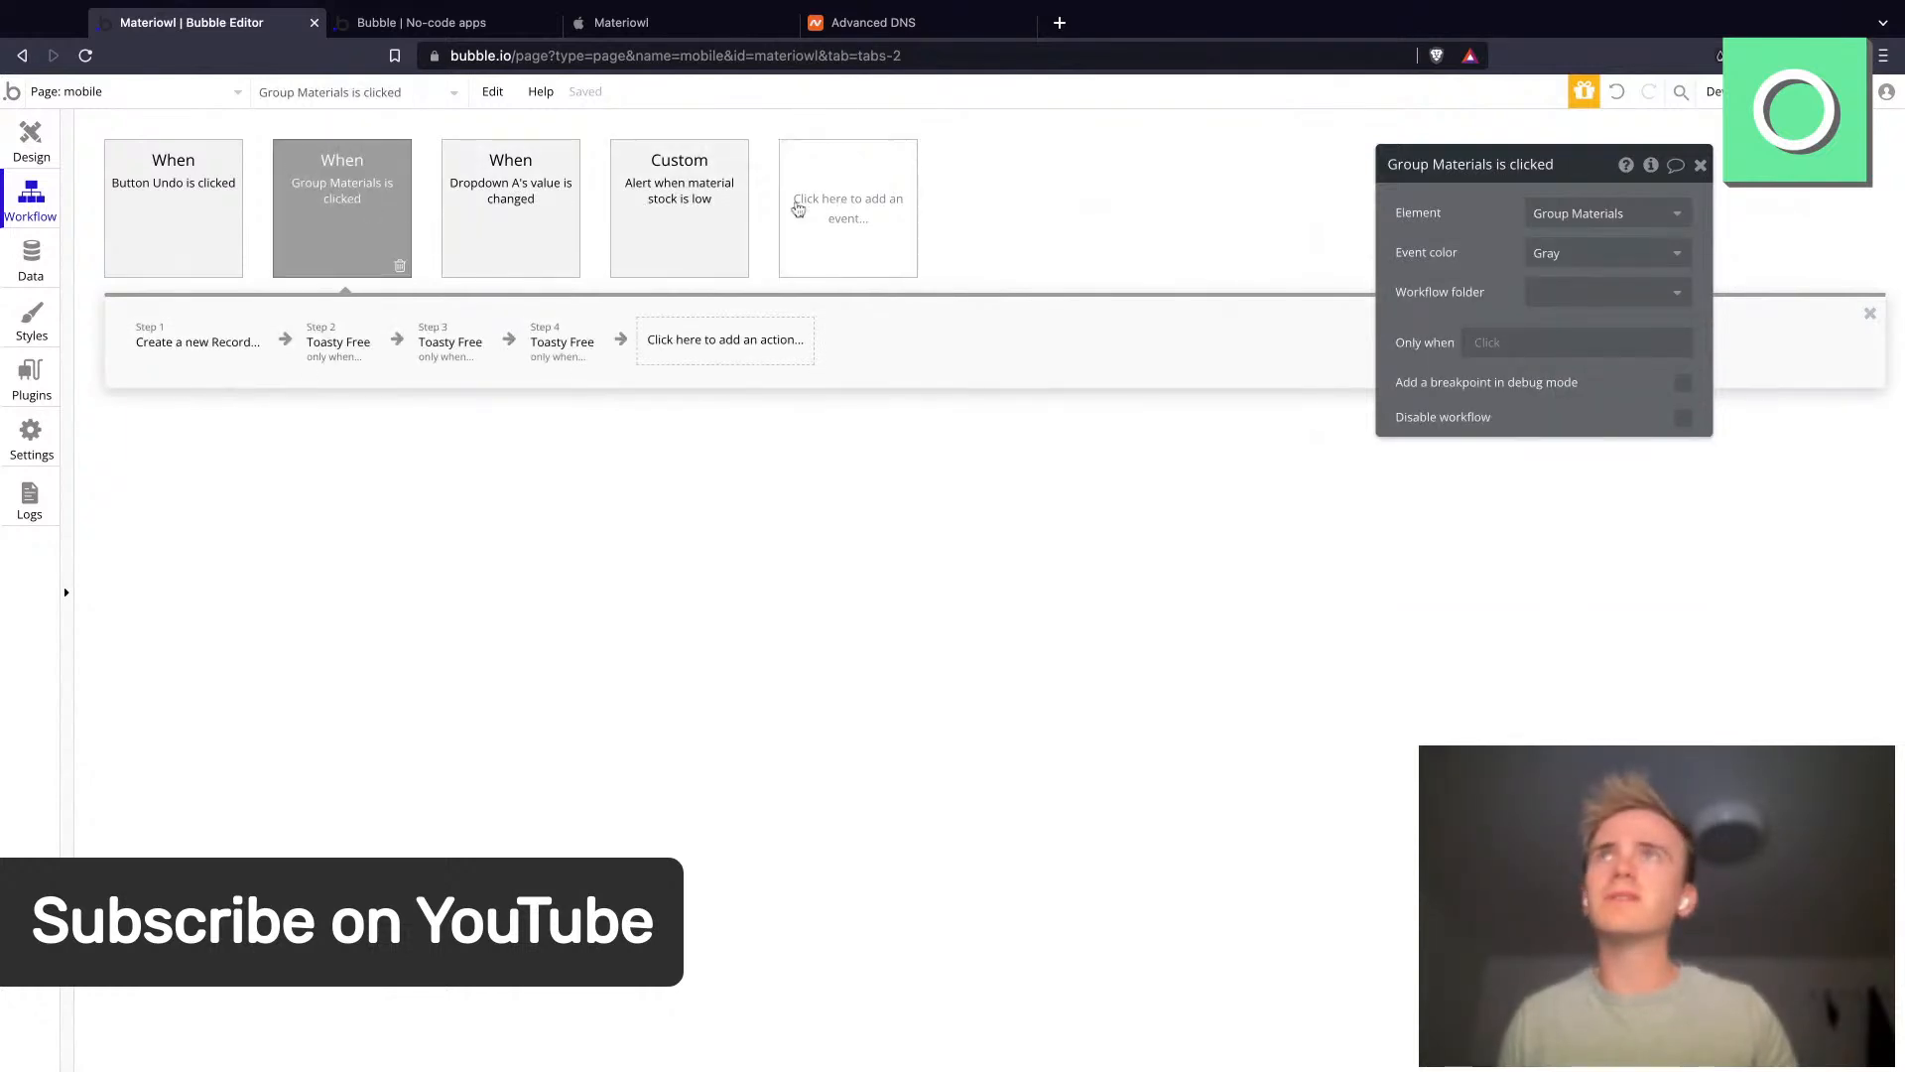
left_click(661, 211)
left_click(400, 241)
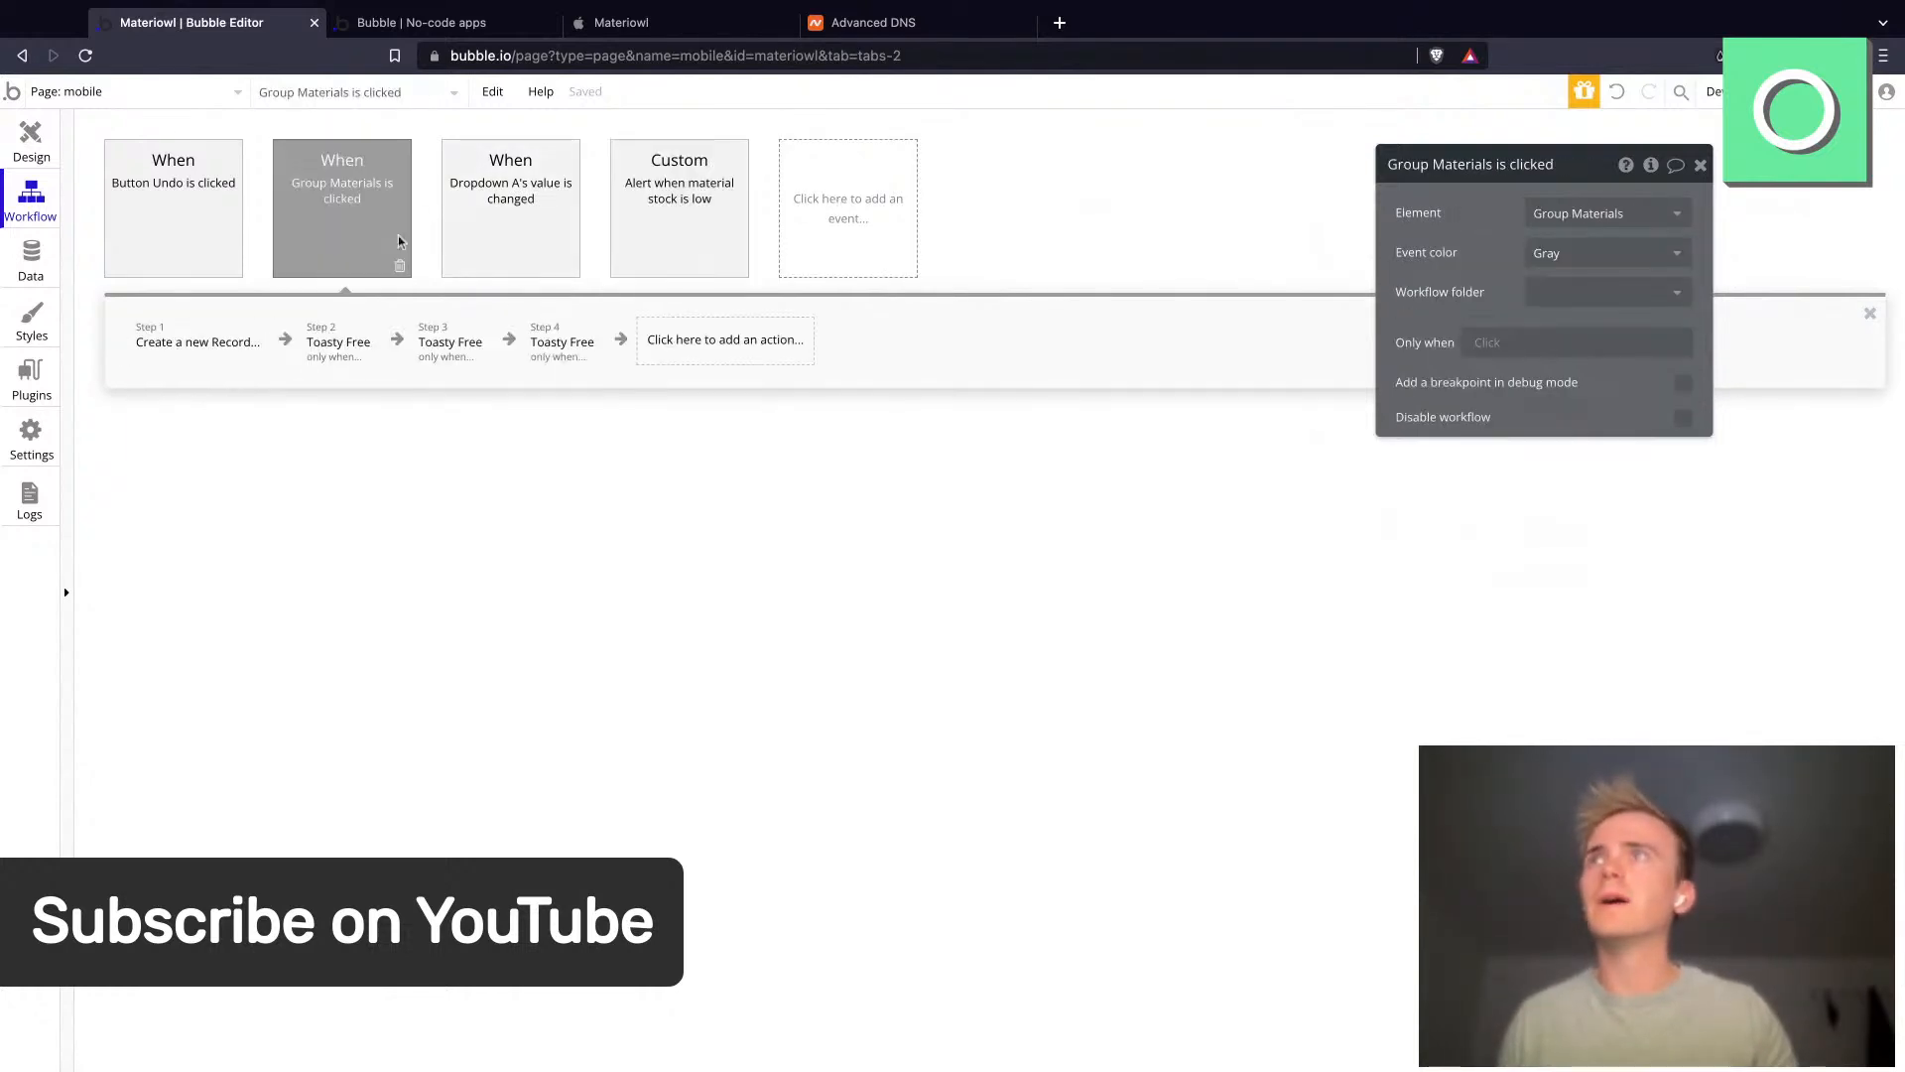
left_click(687, 339)
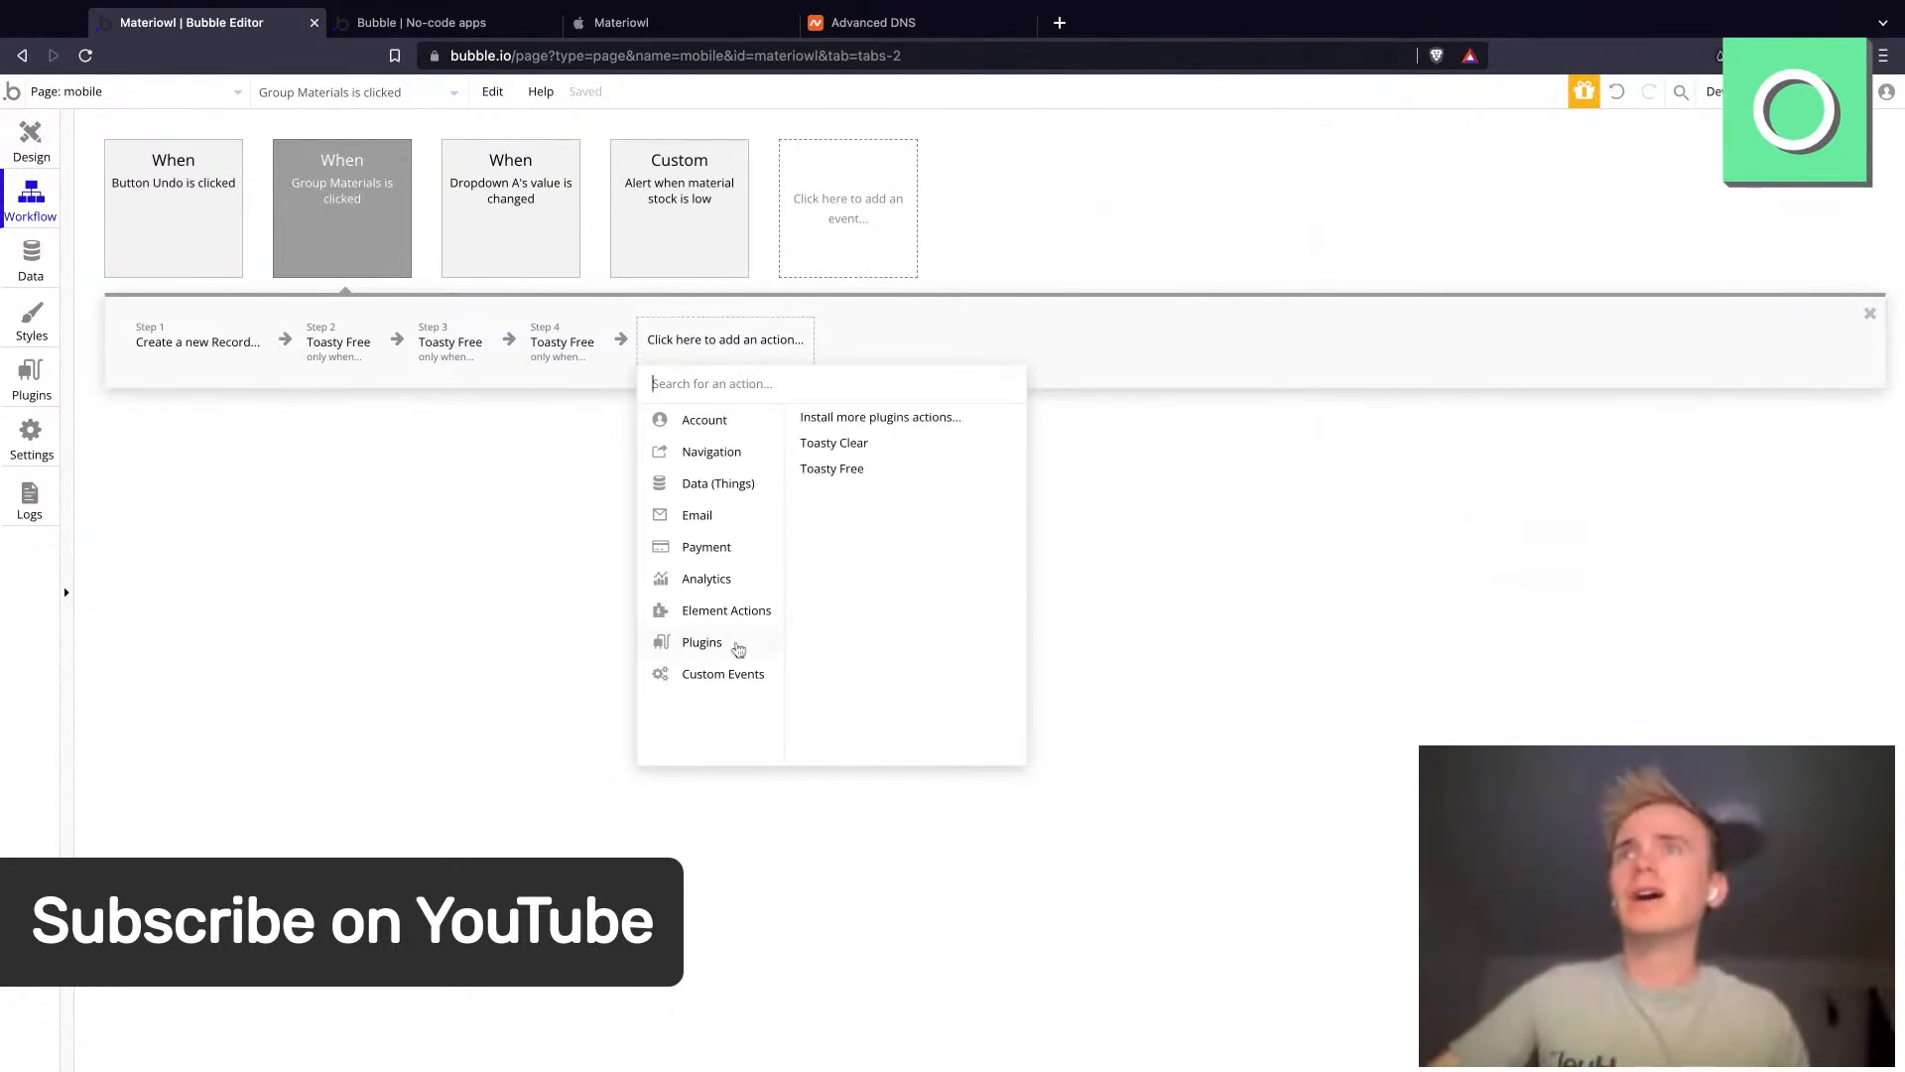
mouse_move(740, 674)
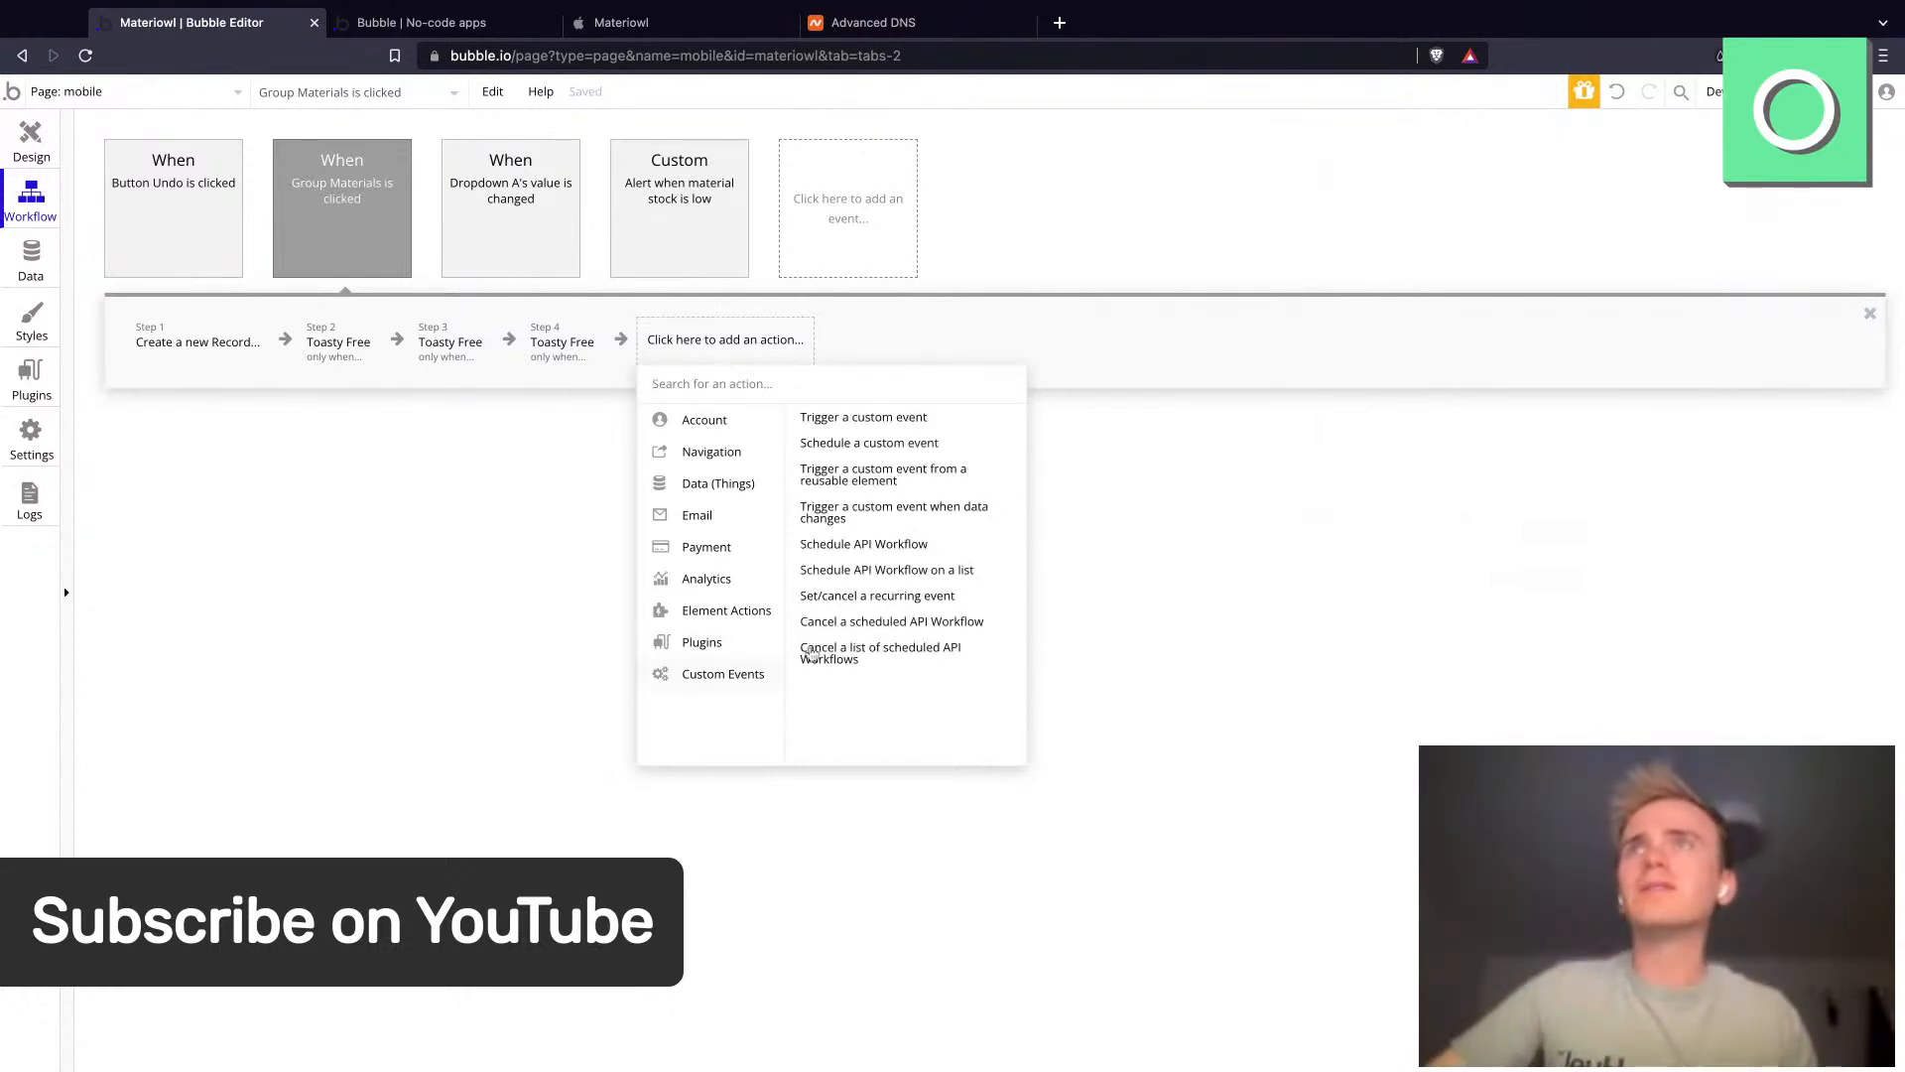
left_click(898, 418)
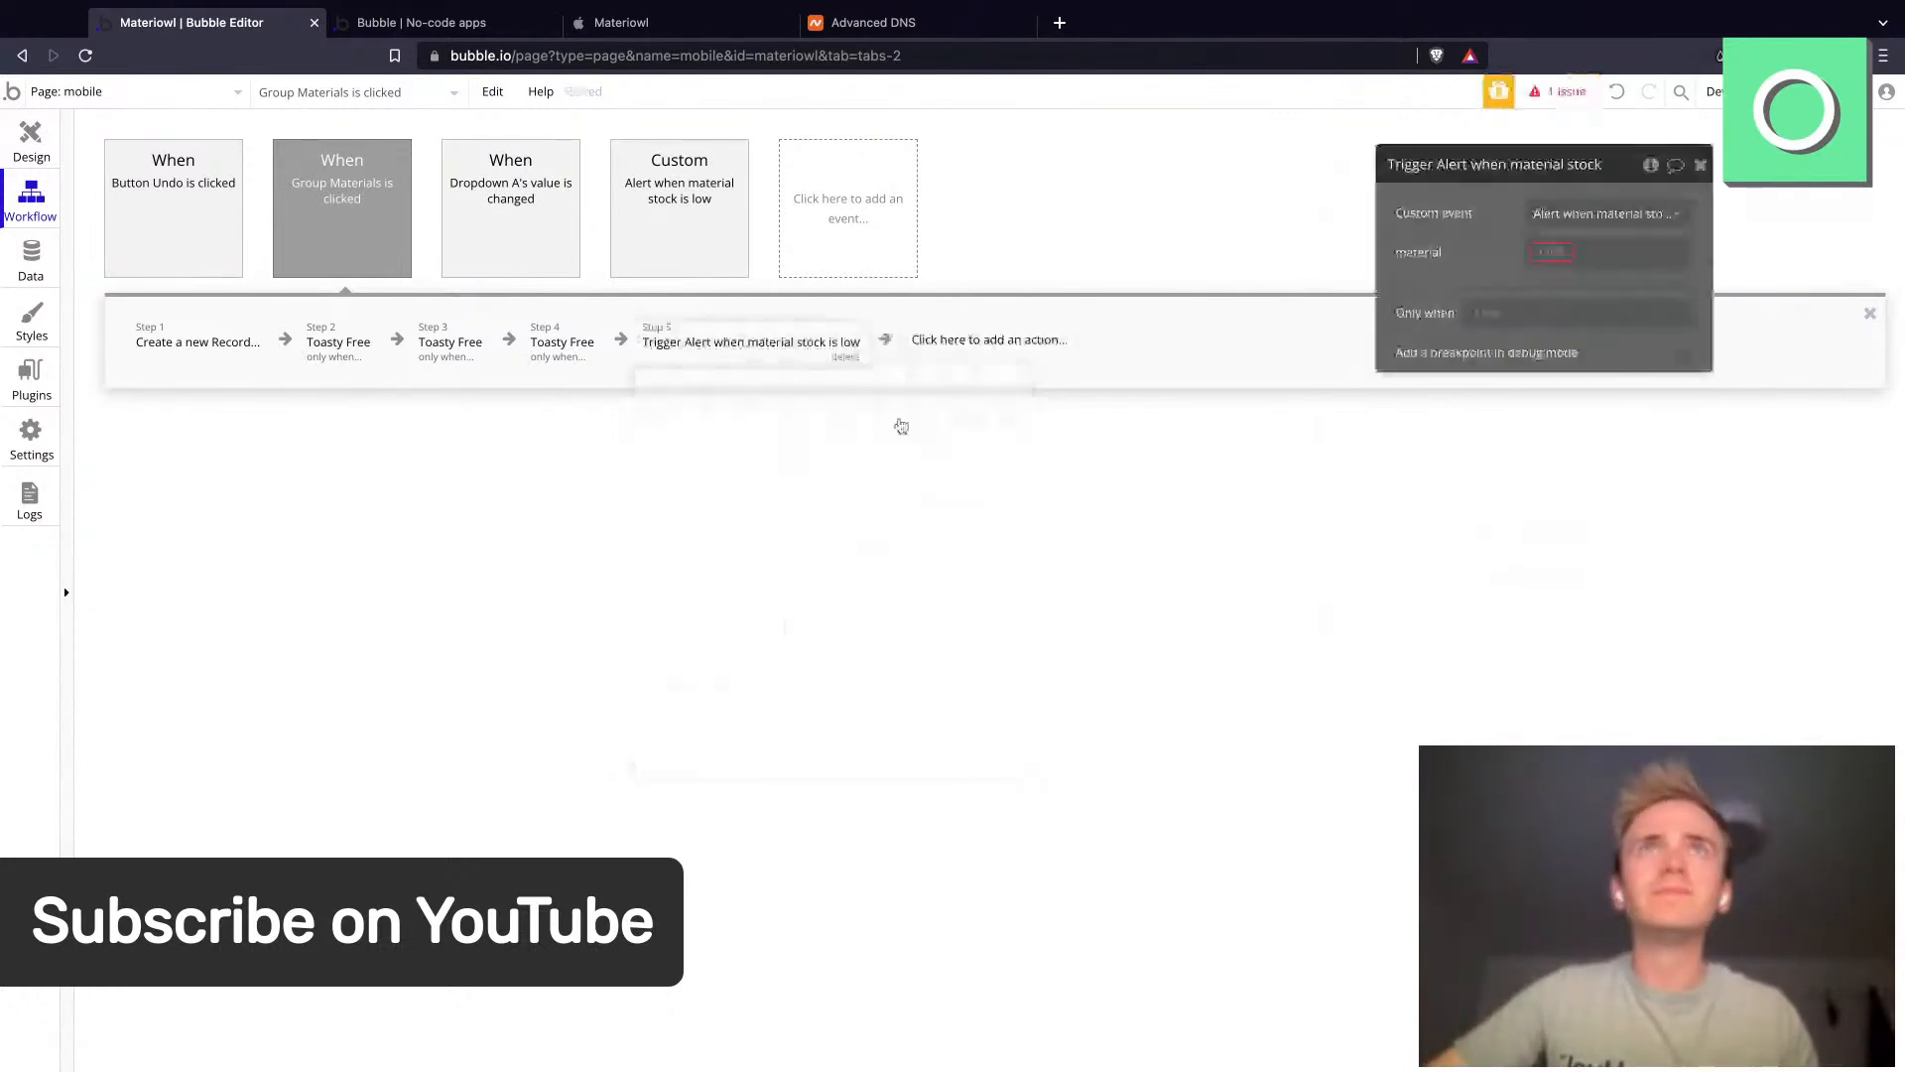
left_click(1564, 255)
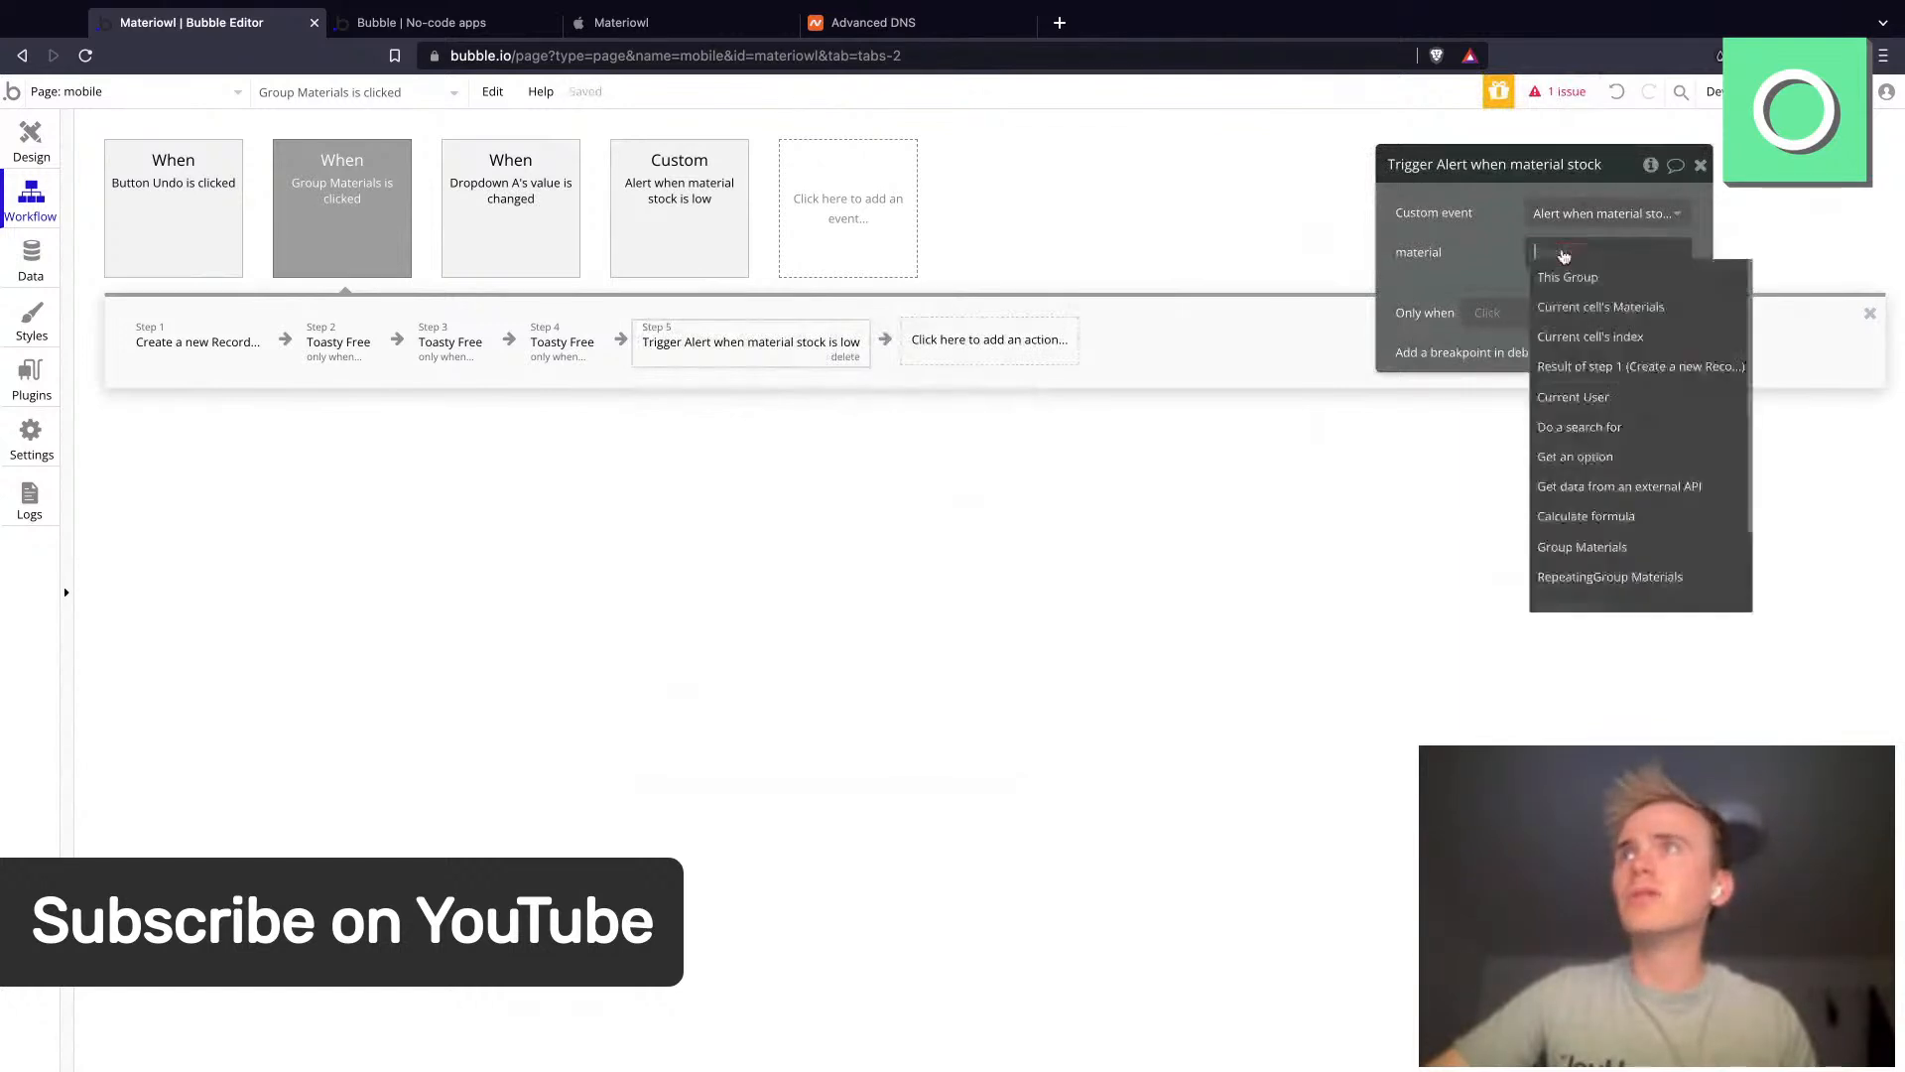
left_click(1613, 312)
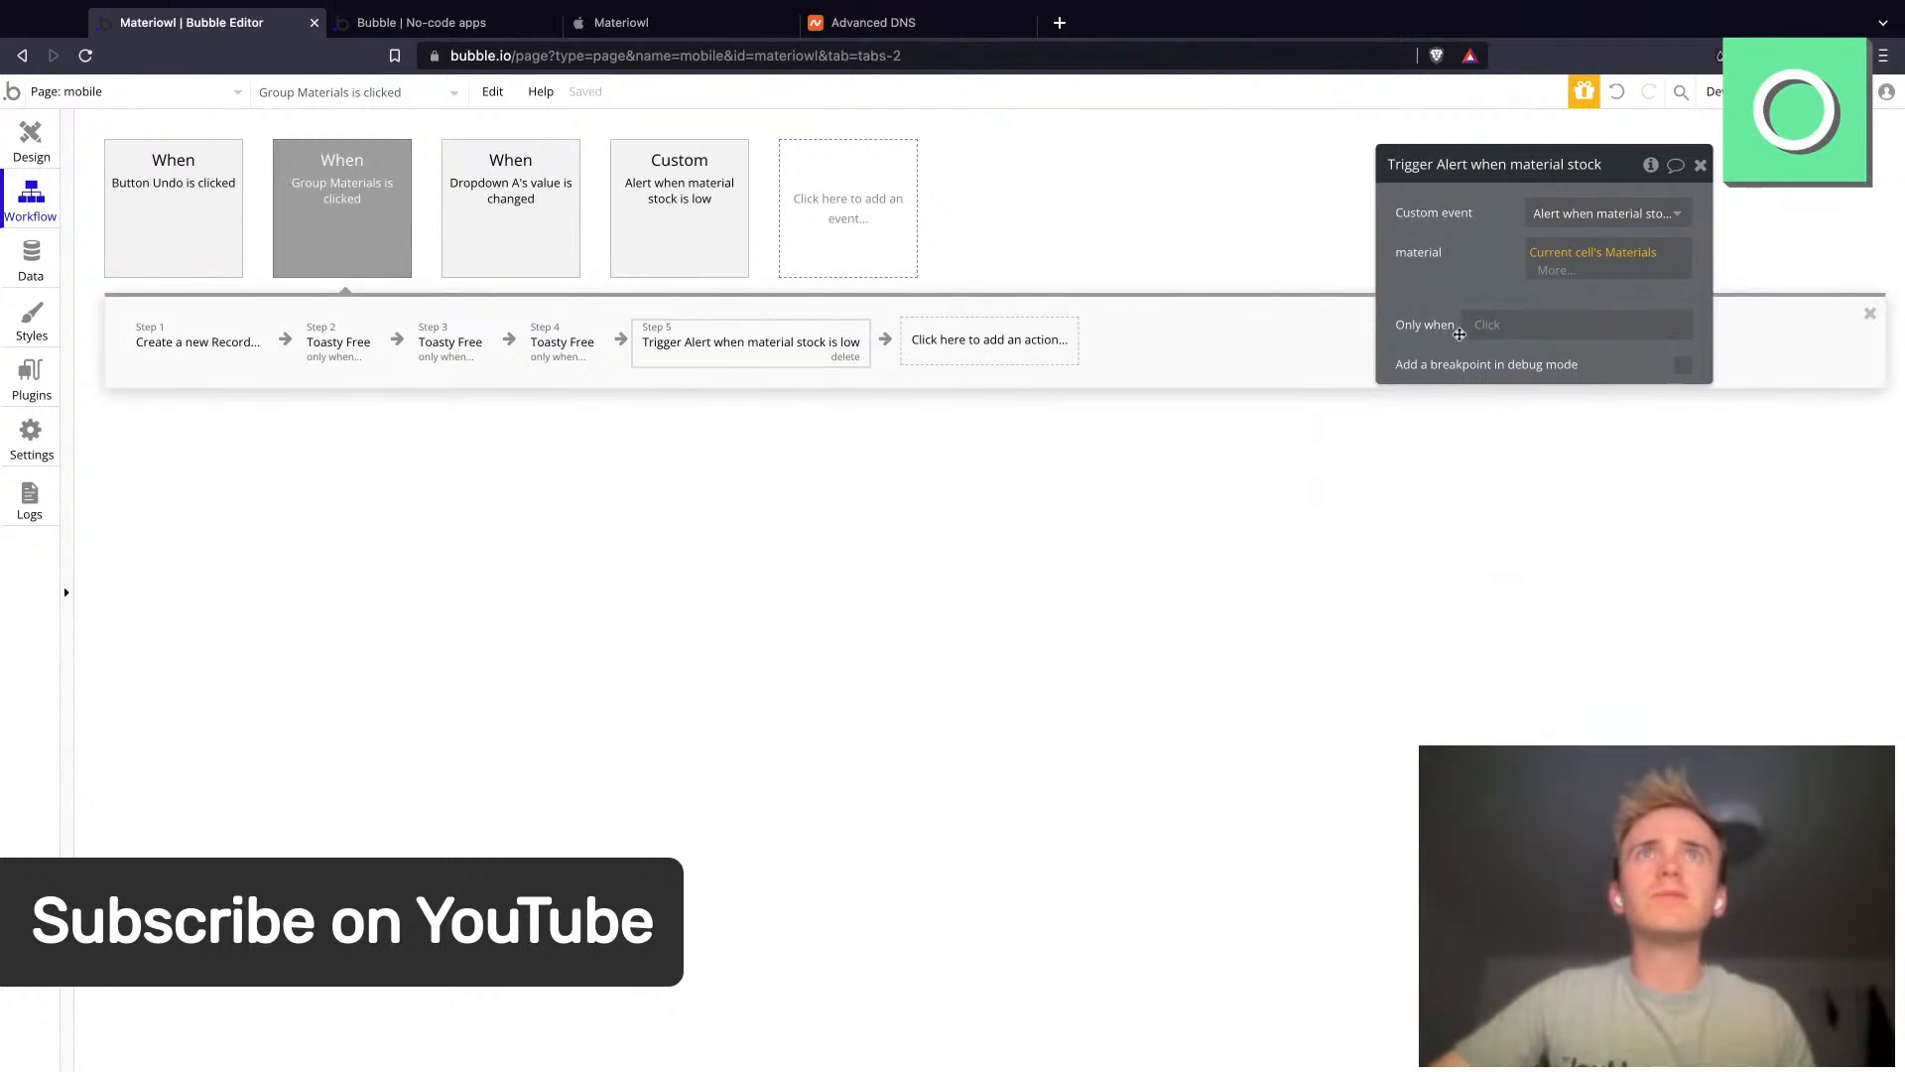
left_click(1496, 328)
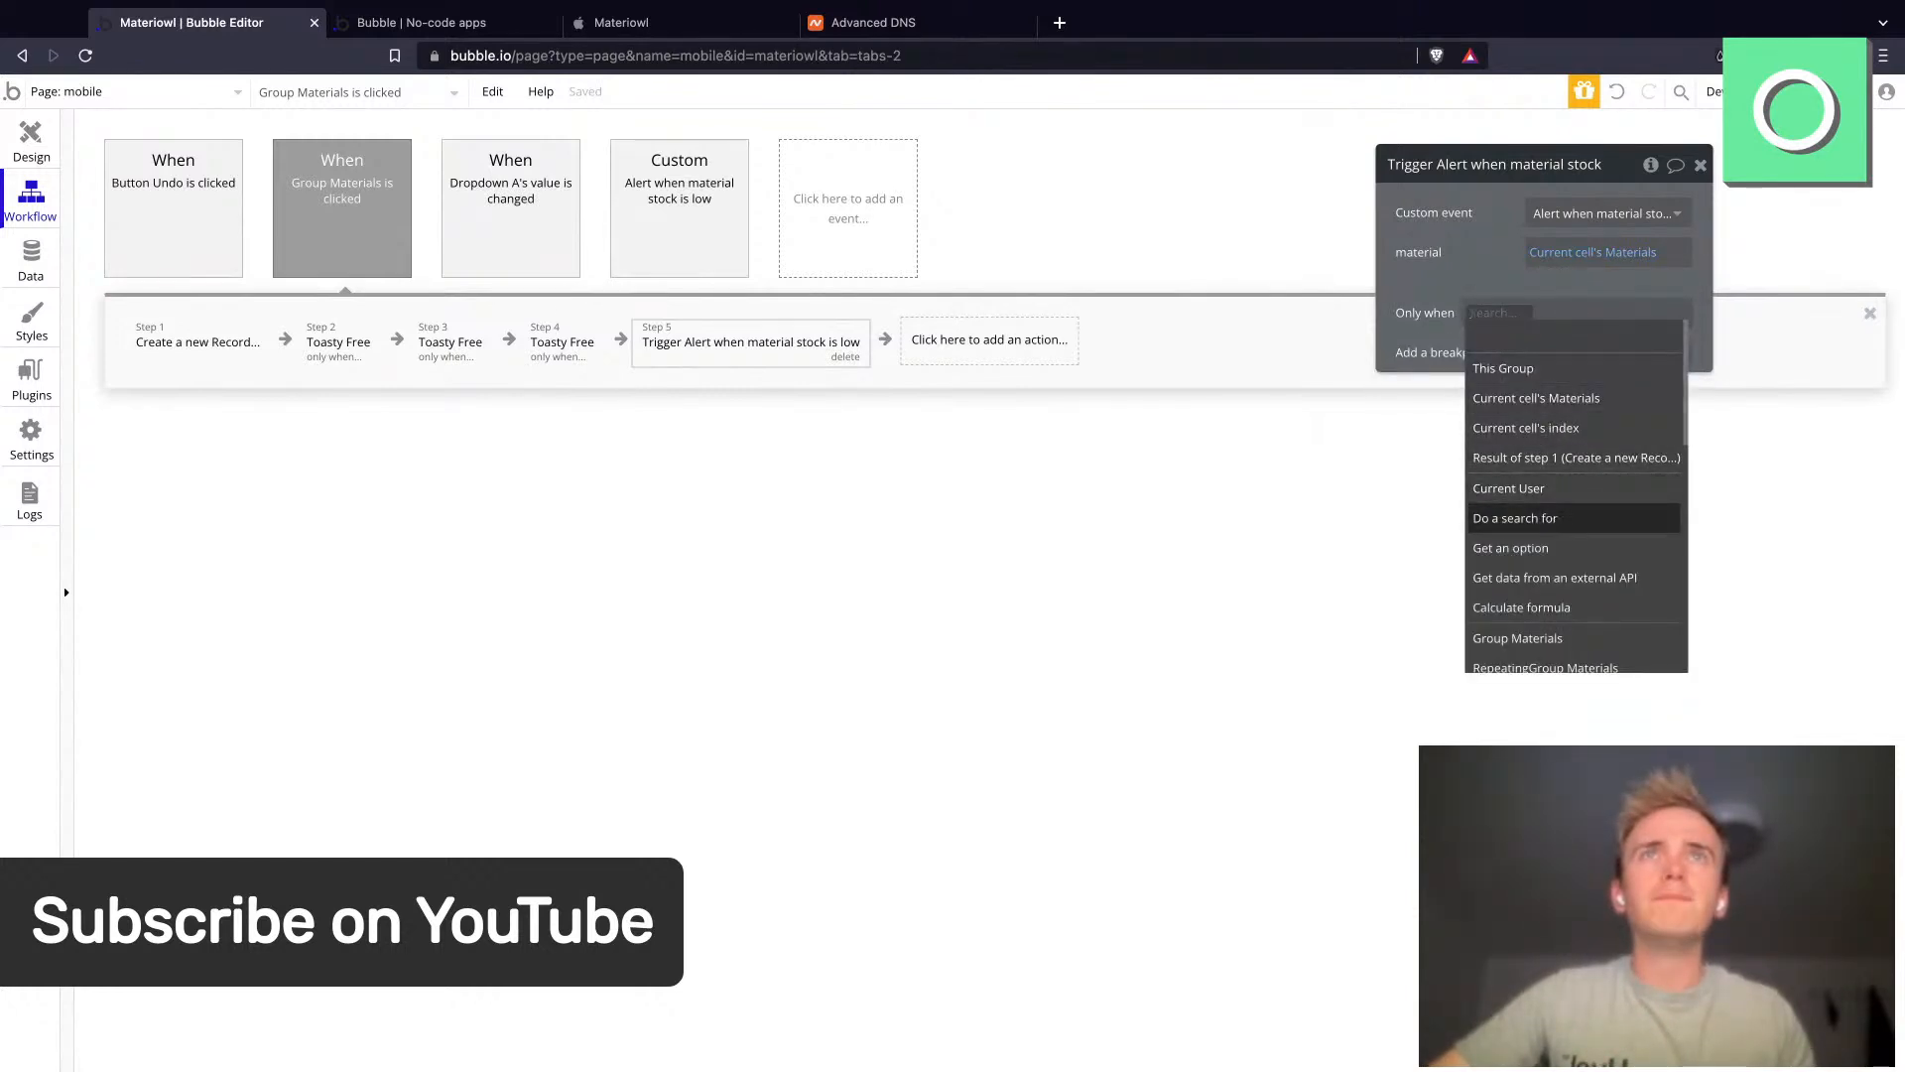
left_click(1558, 408)
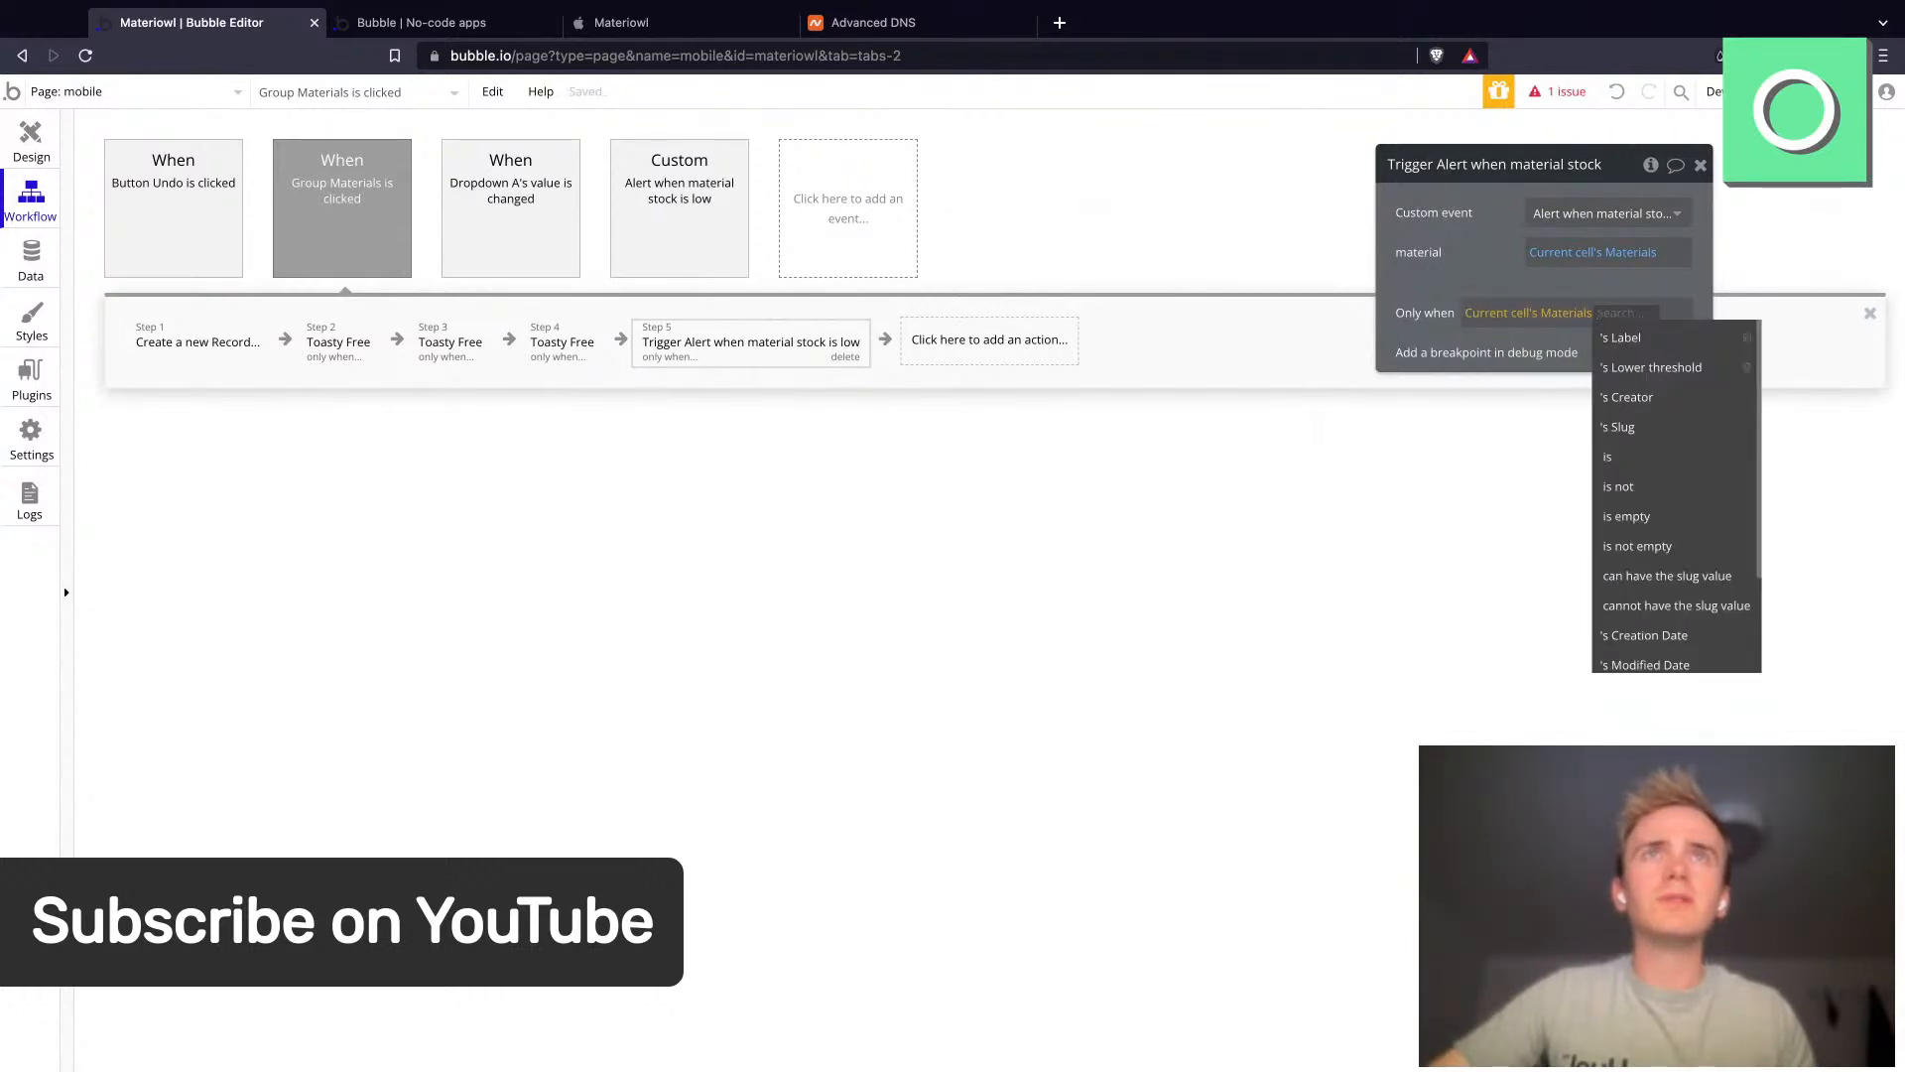
right_click(1533, 319)
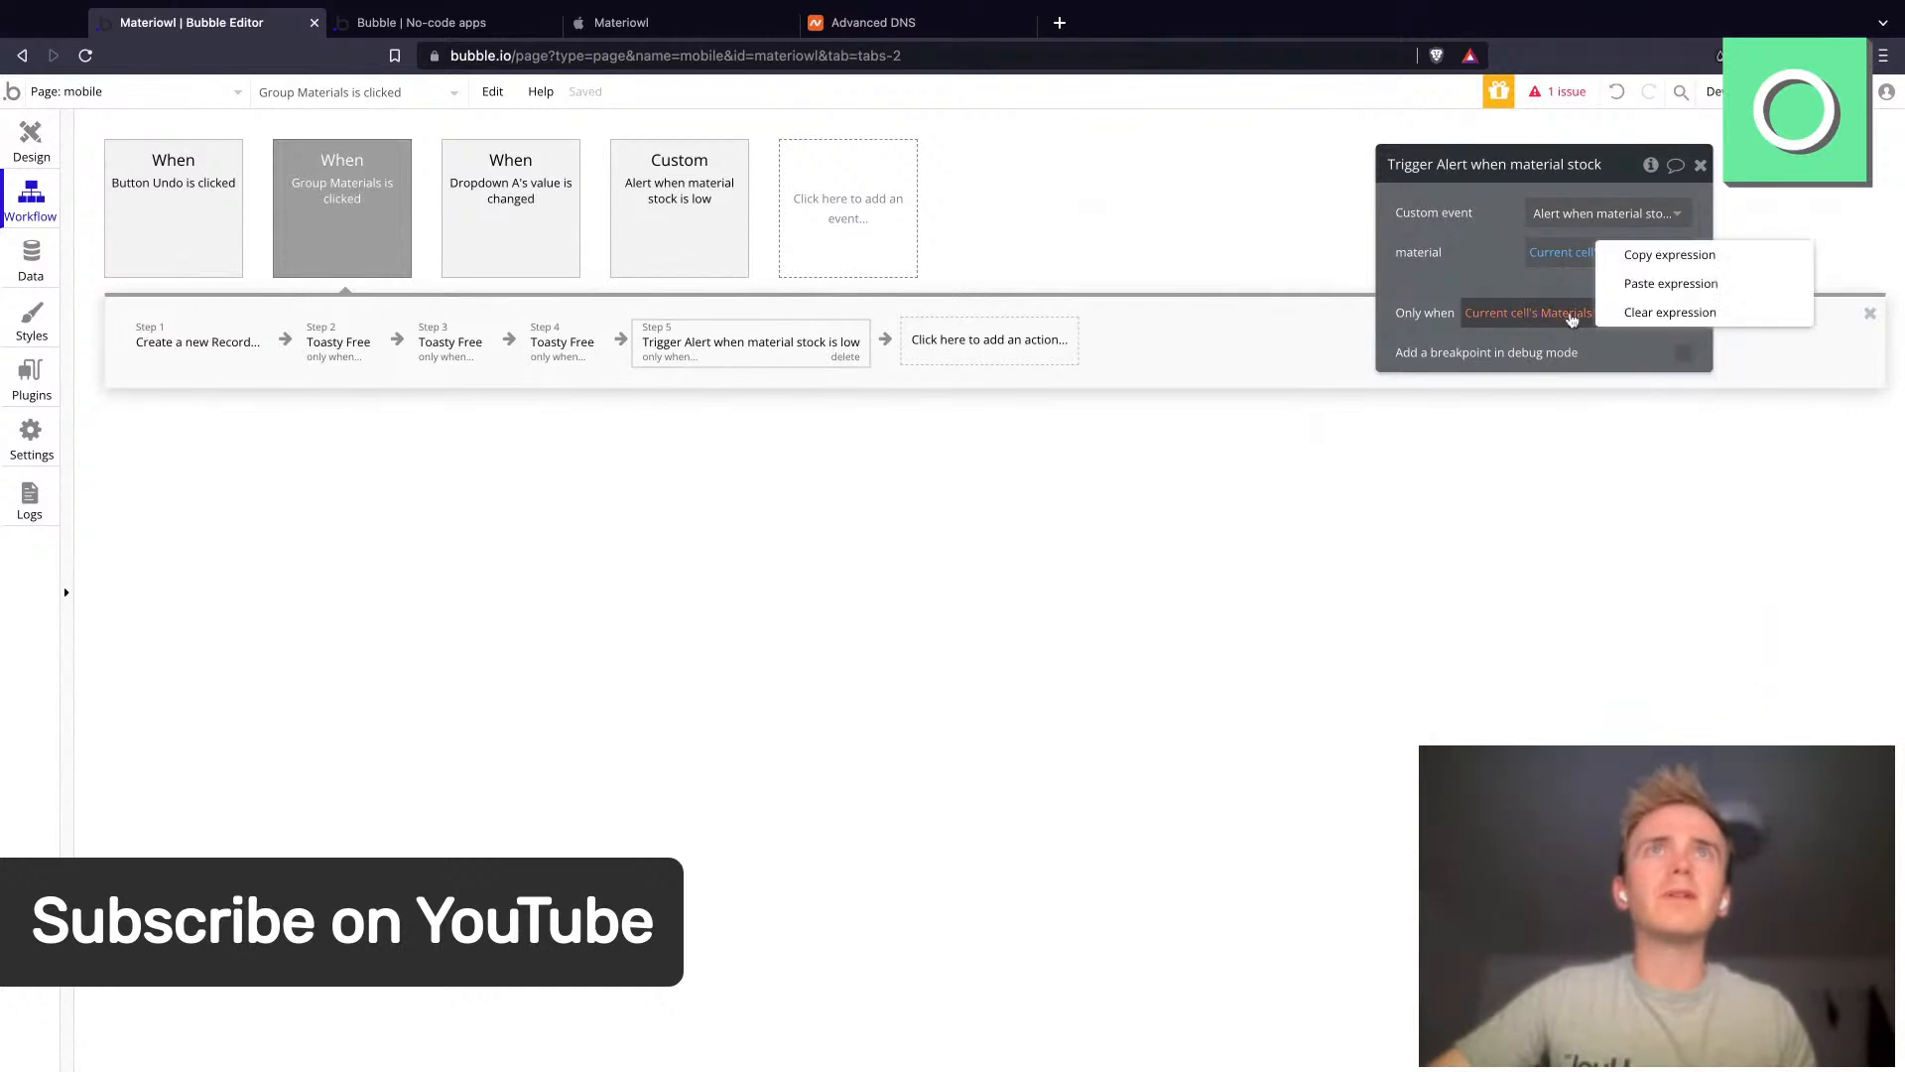
left_click(1642, 310)
- Set the trigger step's Only when condition to a search for Records whose Material equals Current cell's Materials
left_click(1504, 322)
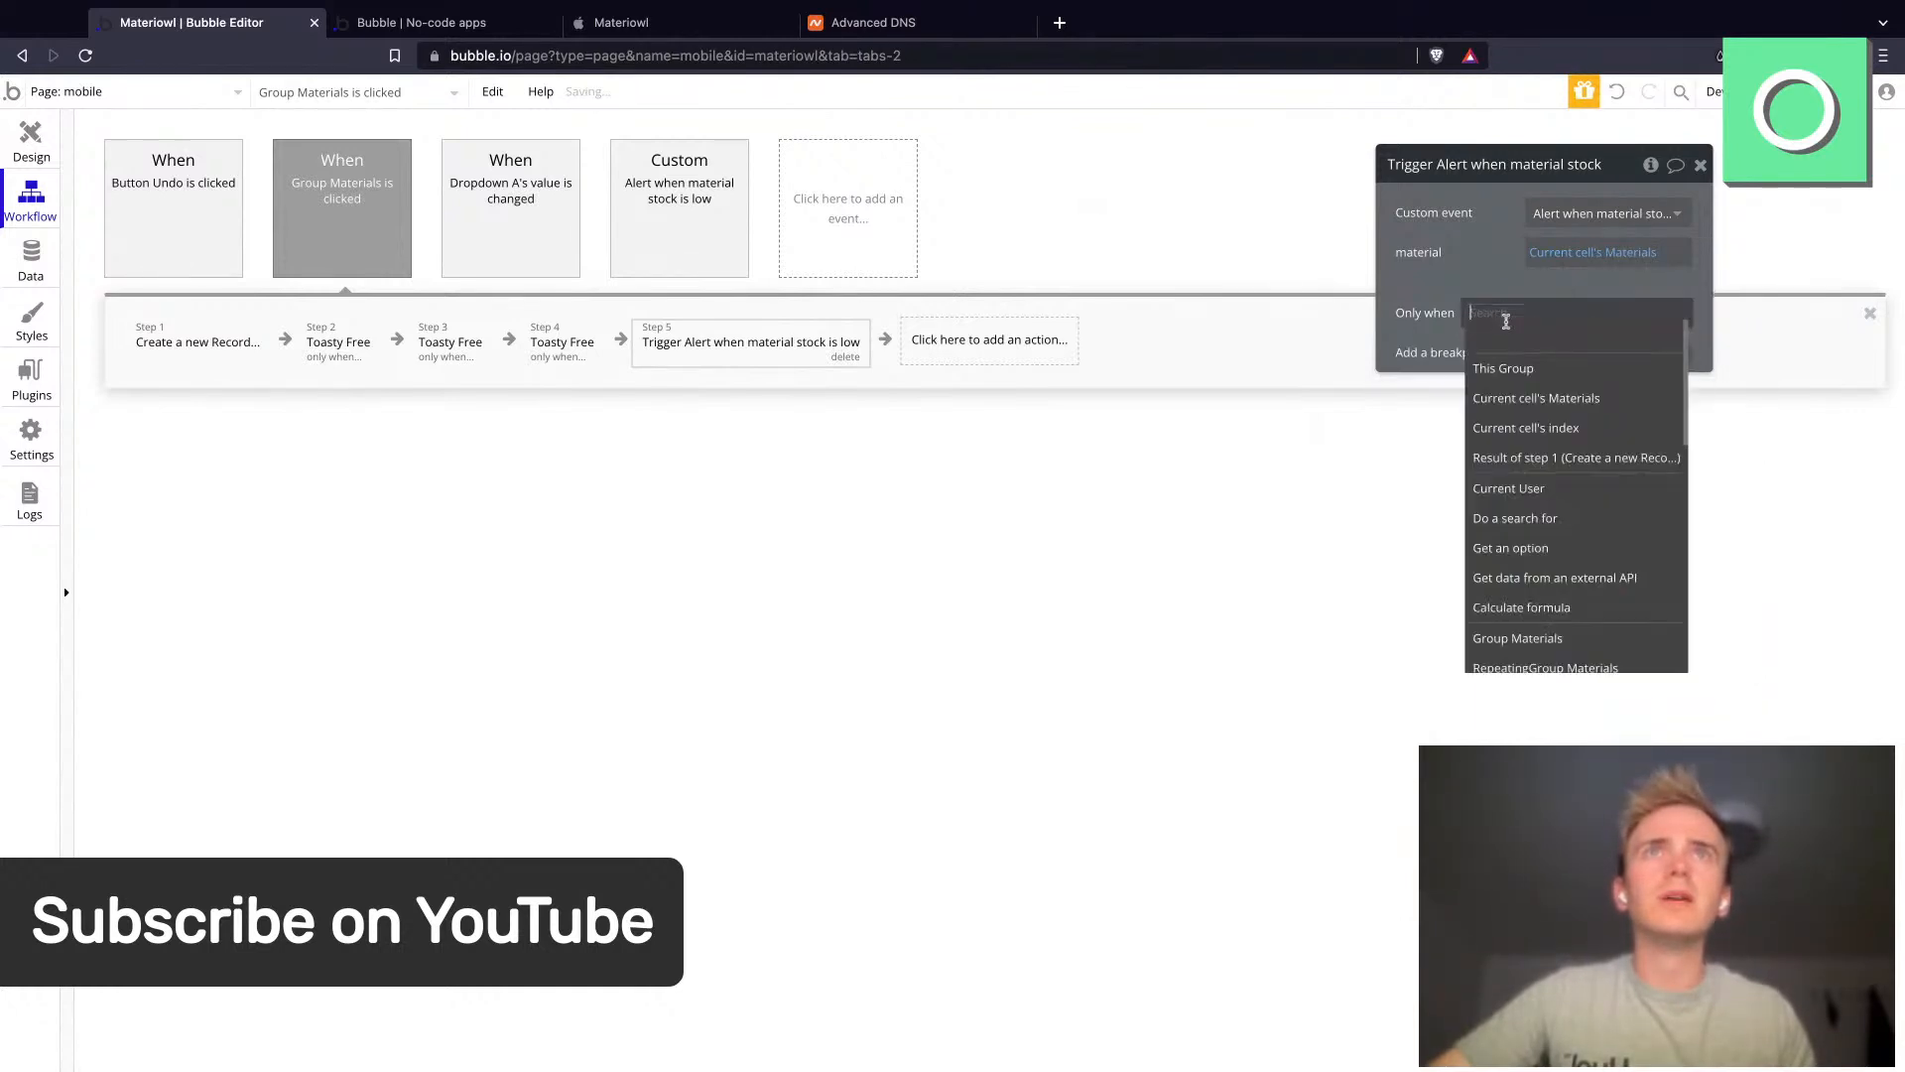
left_click(1548, 518)
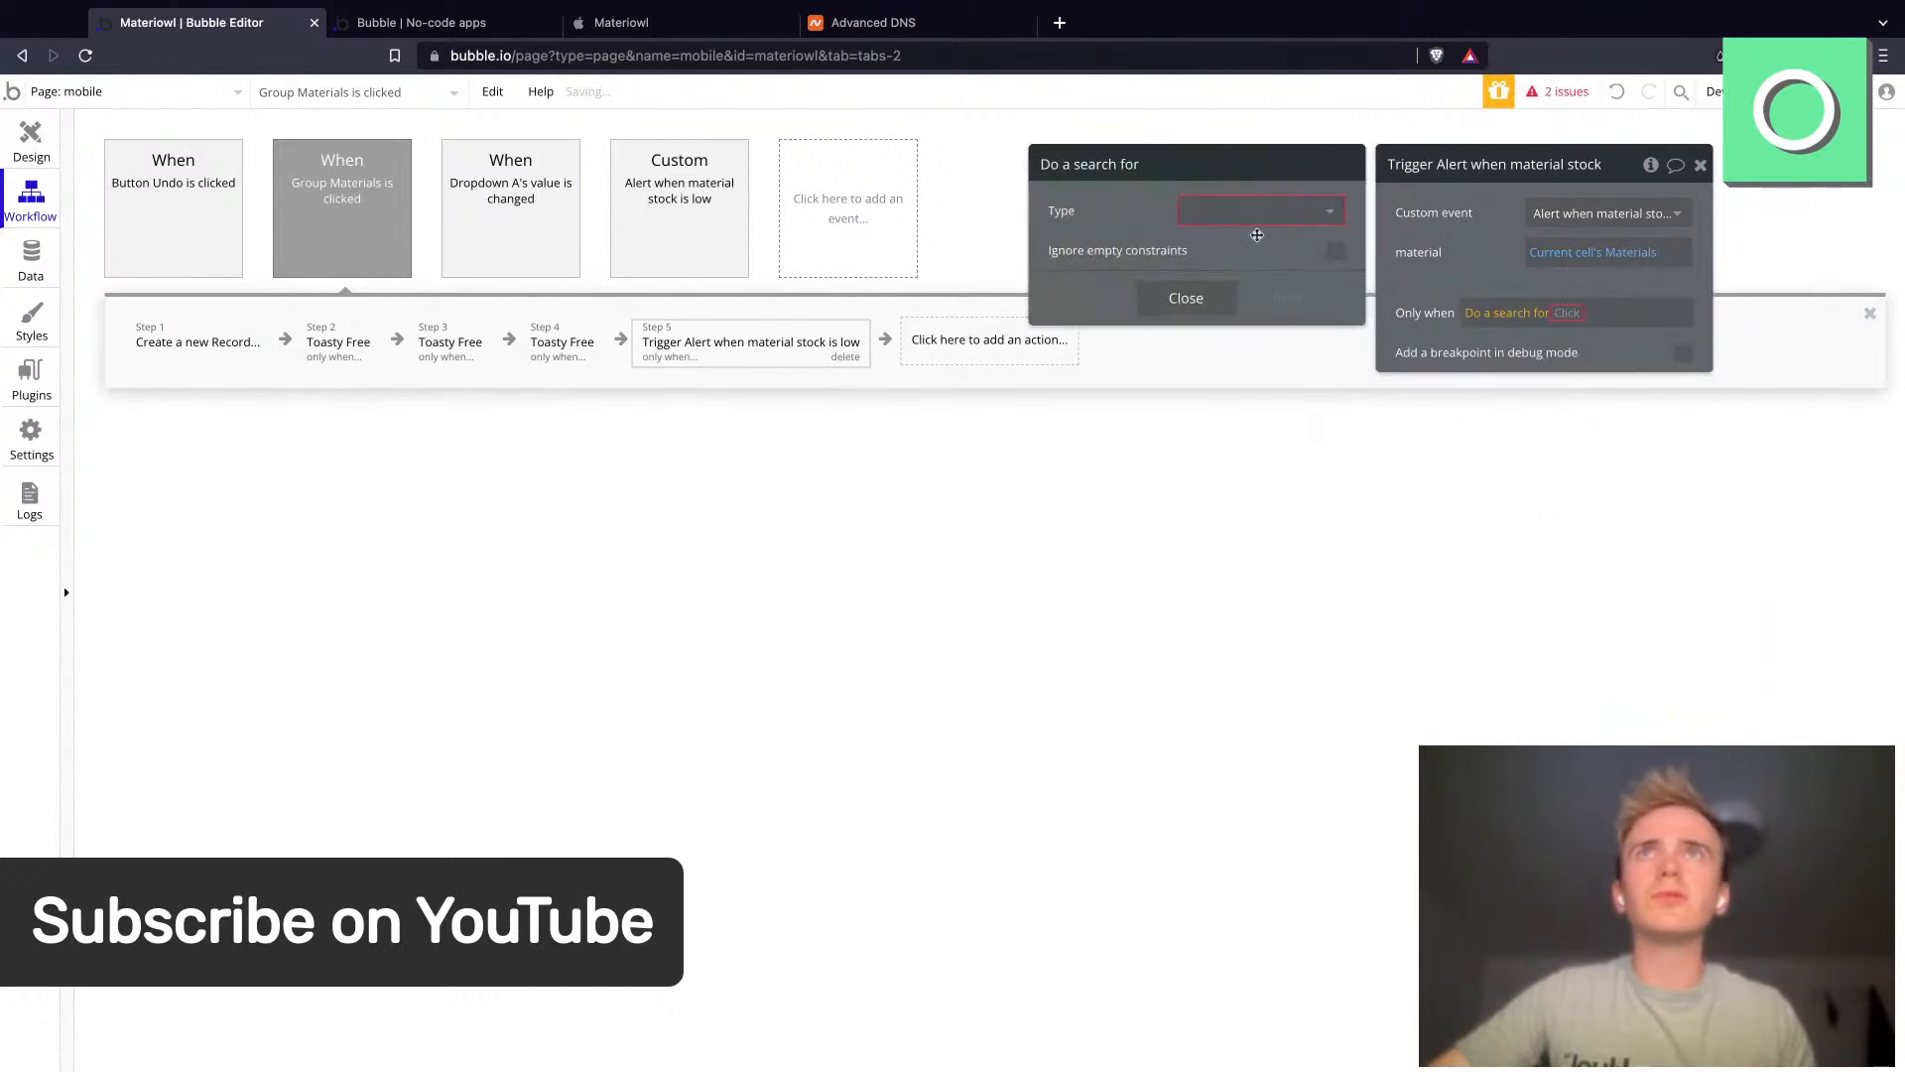
left_click(1234, 209)
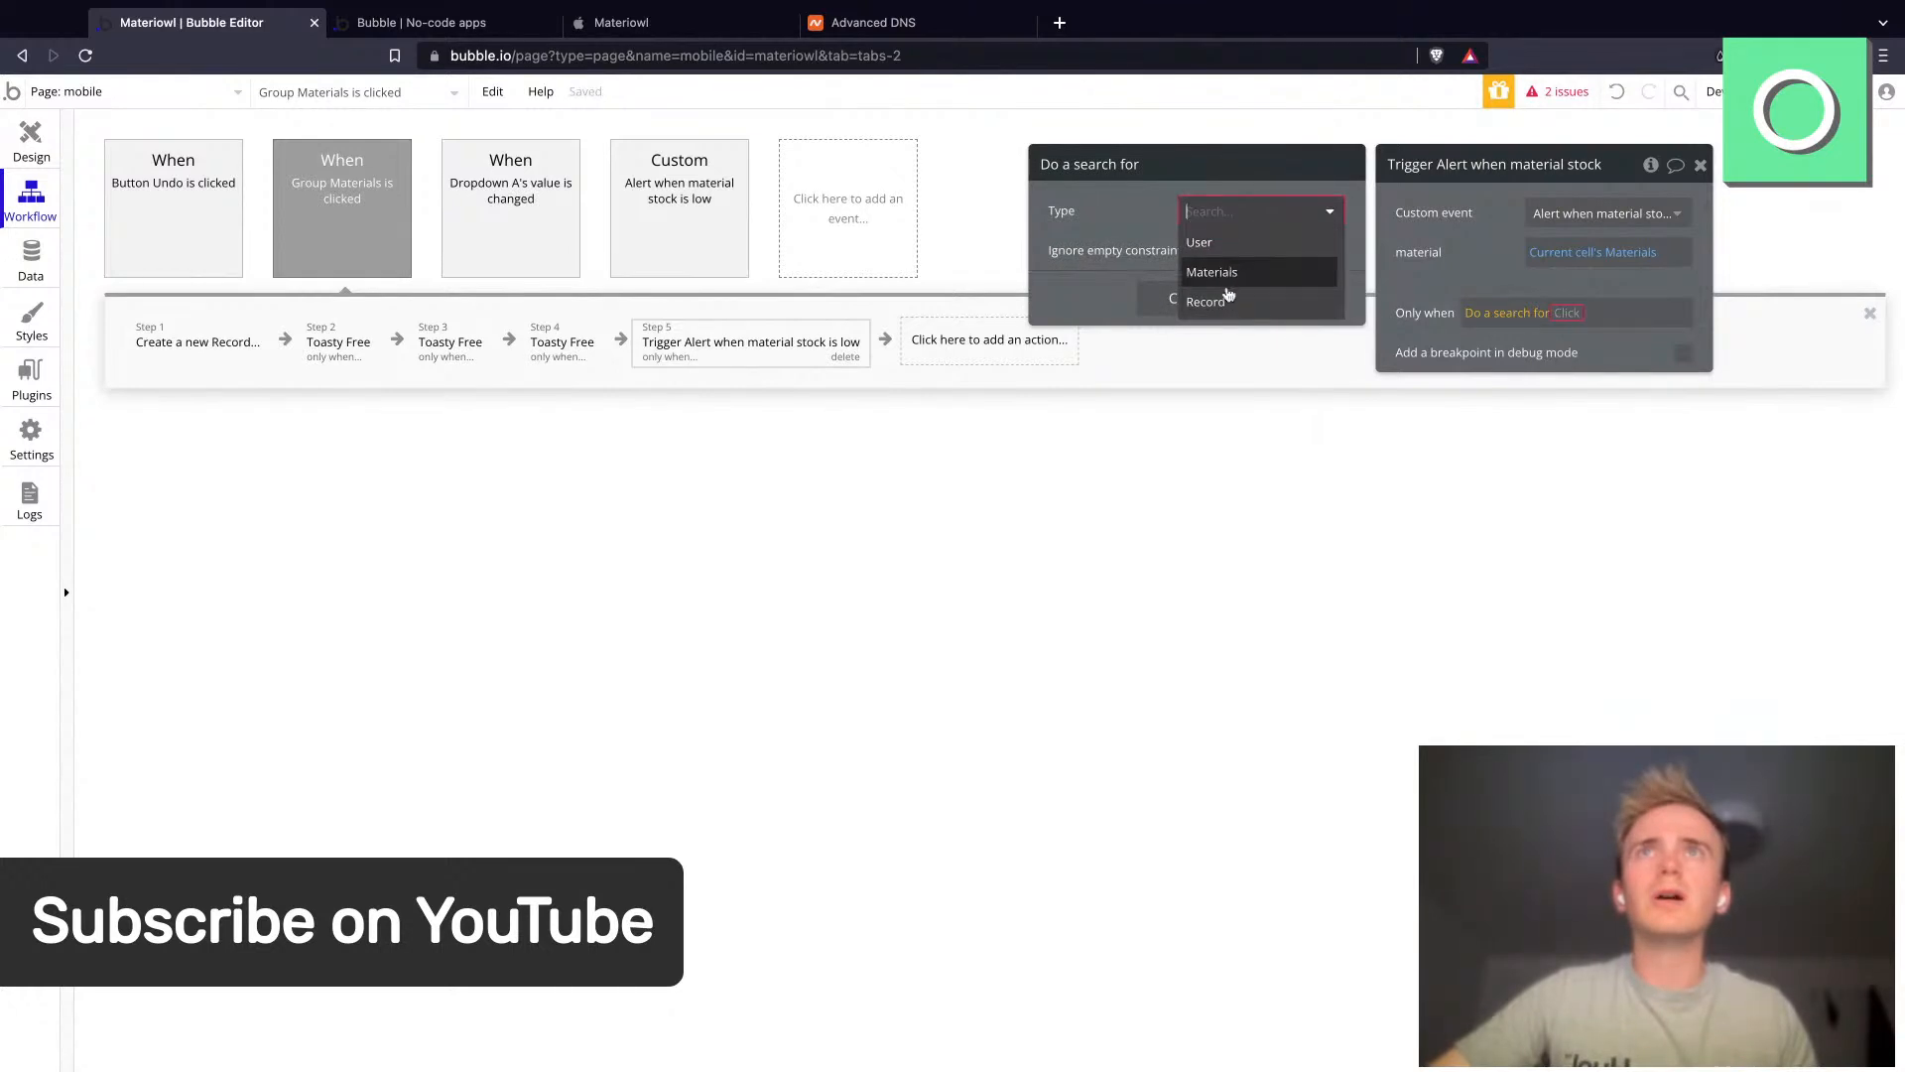
left_click(1223, 303)
left_click(1189, 268)
left_click(1077, 260)
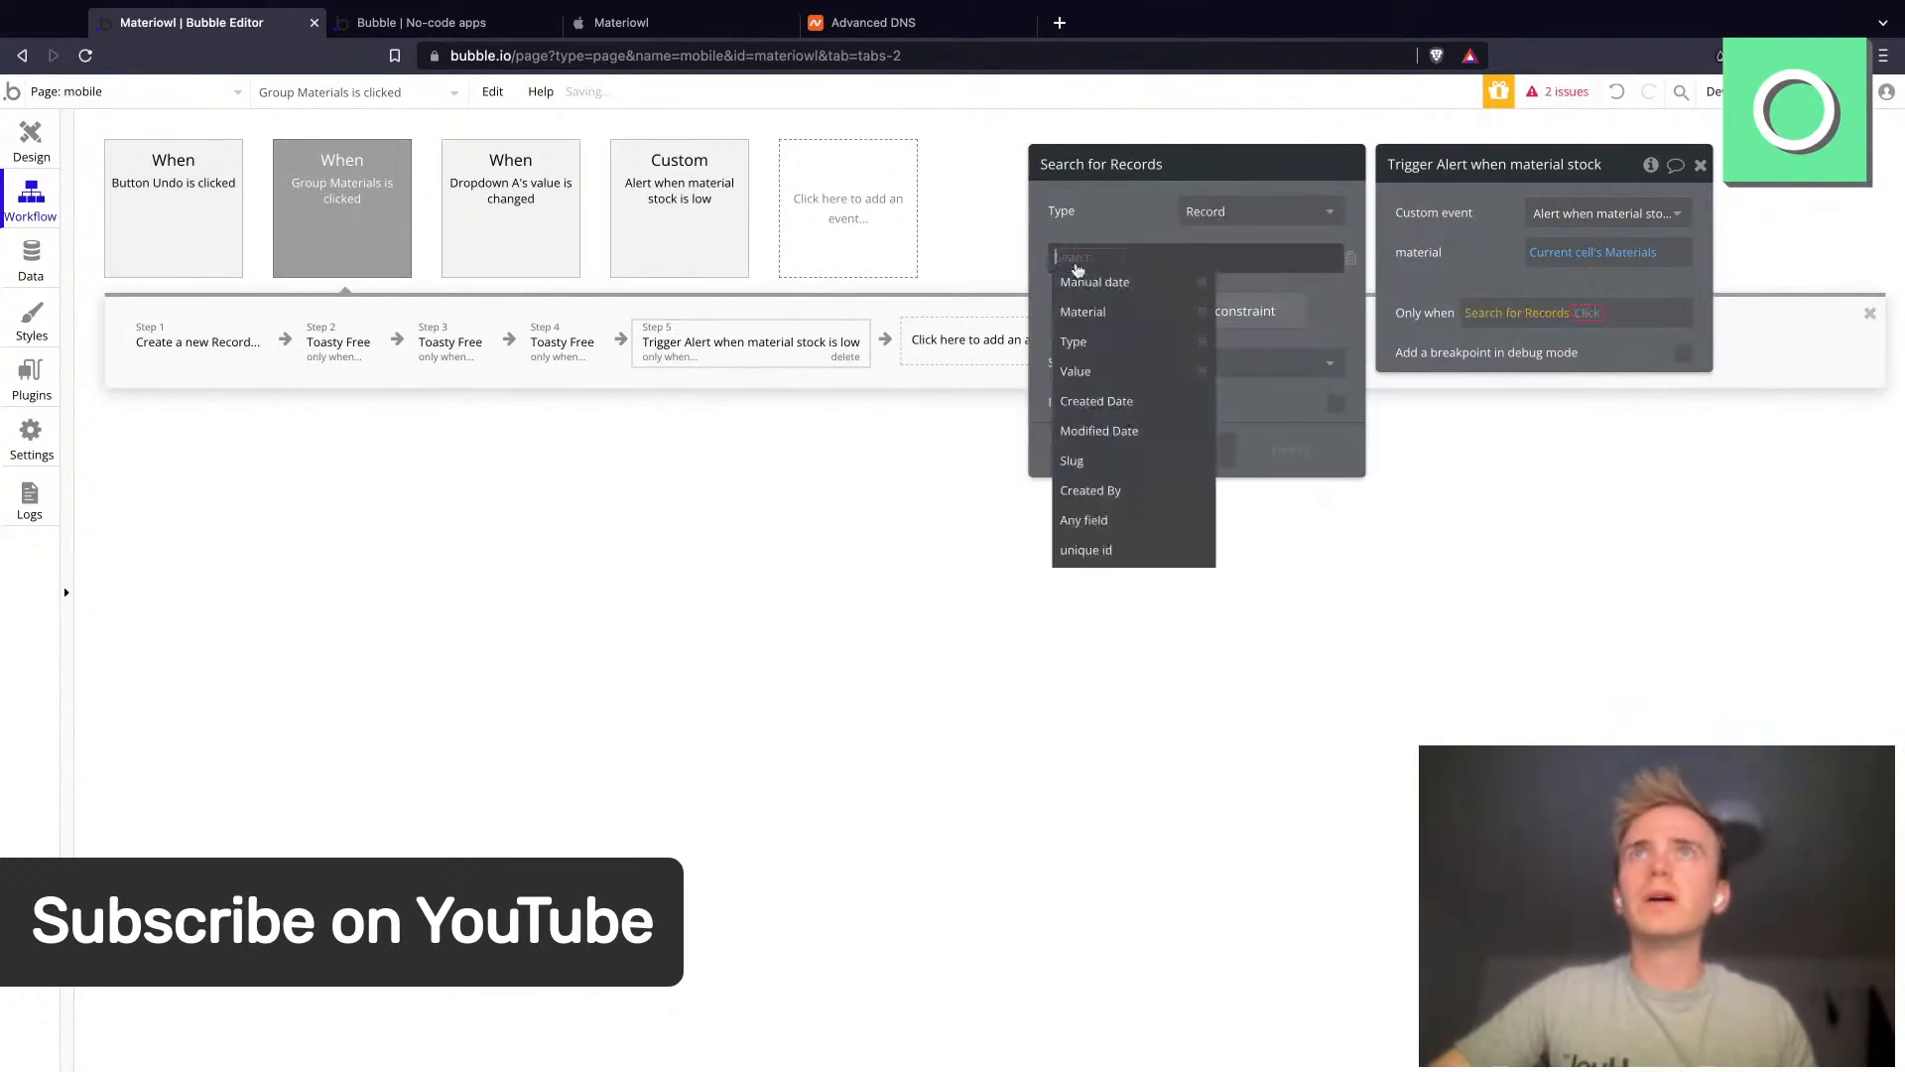
left_click(1104, 313)
left_click(1131, 260)
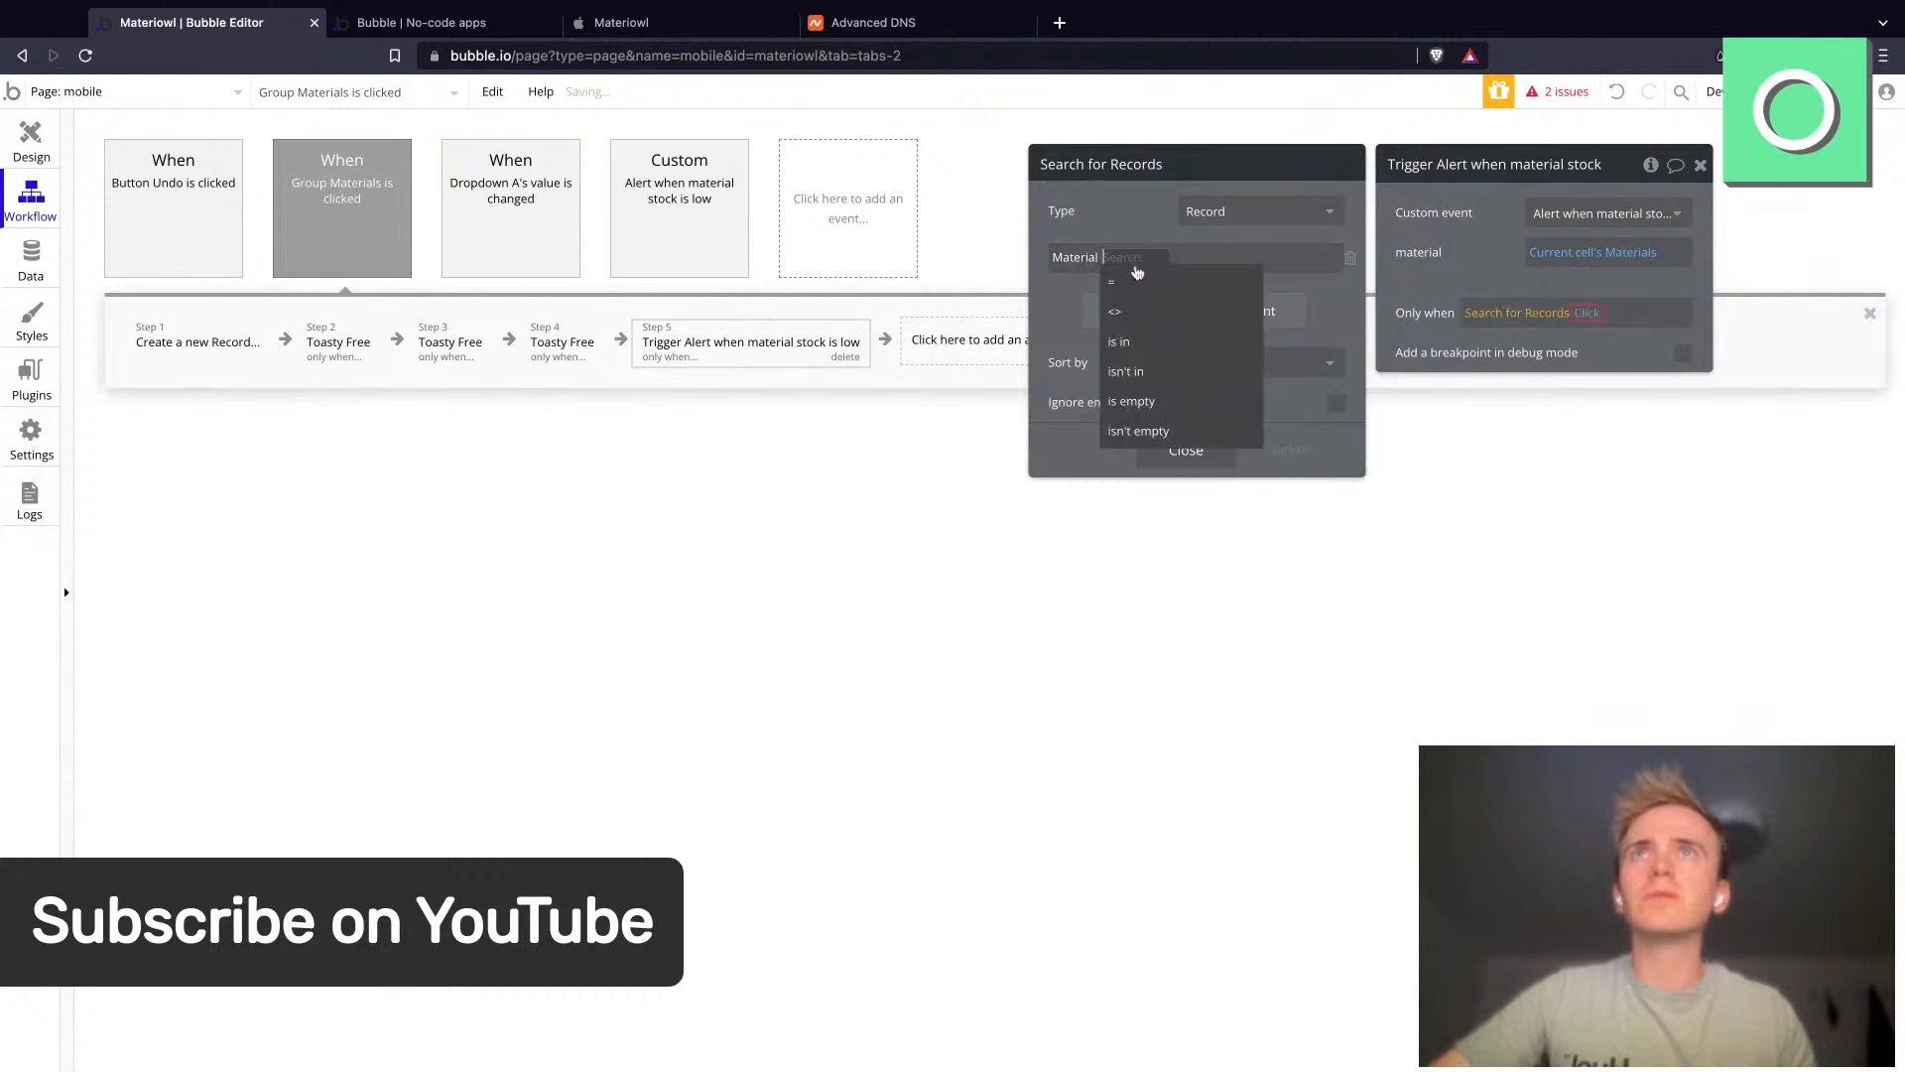
left_click(1141, 266)
left_click(1141, 266)
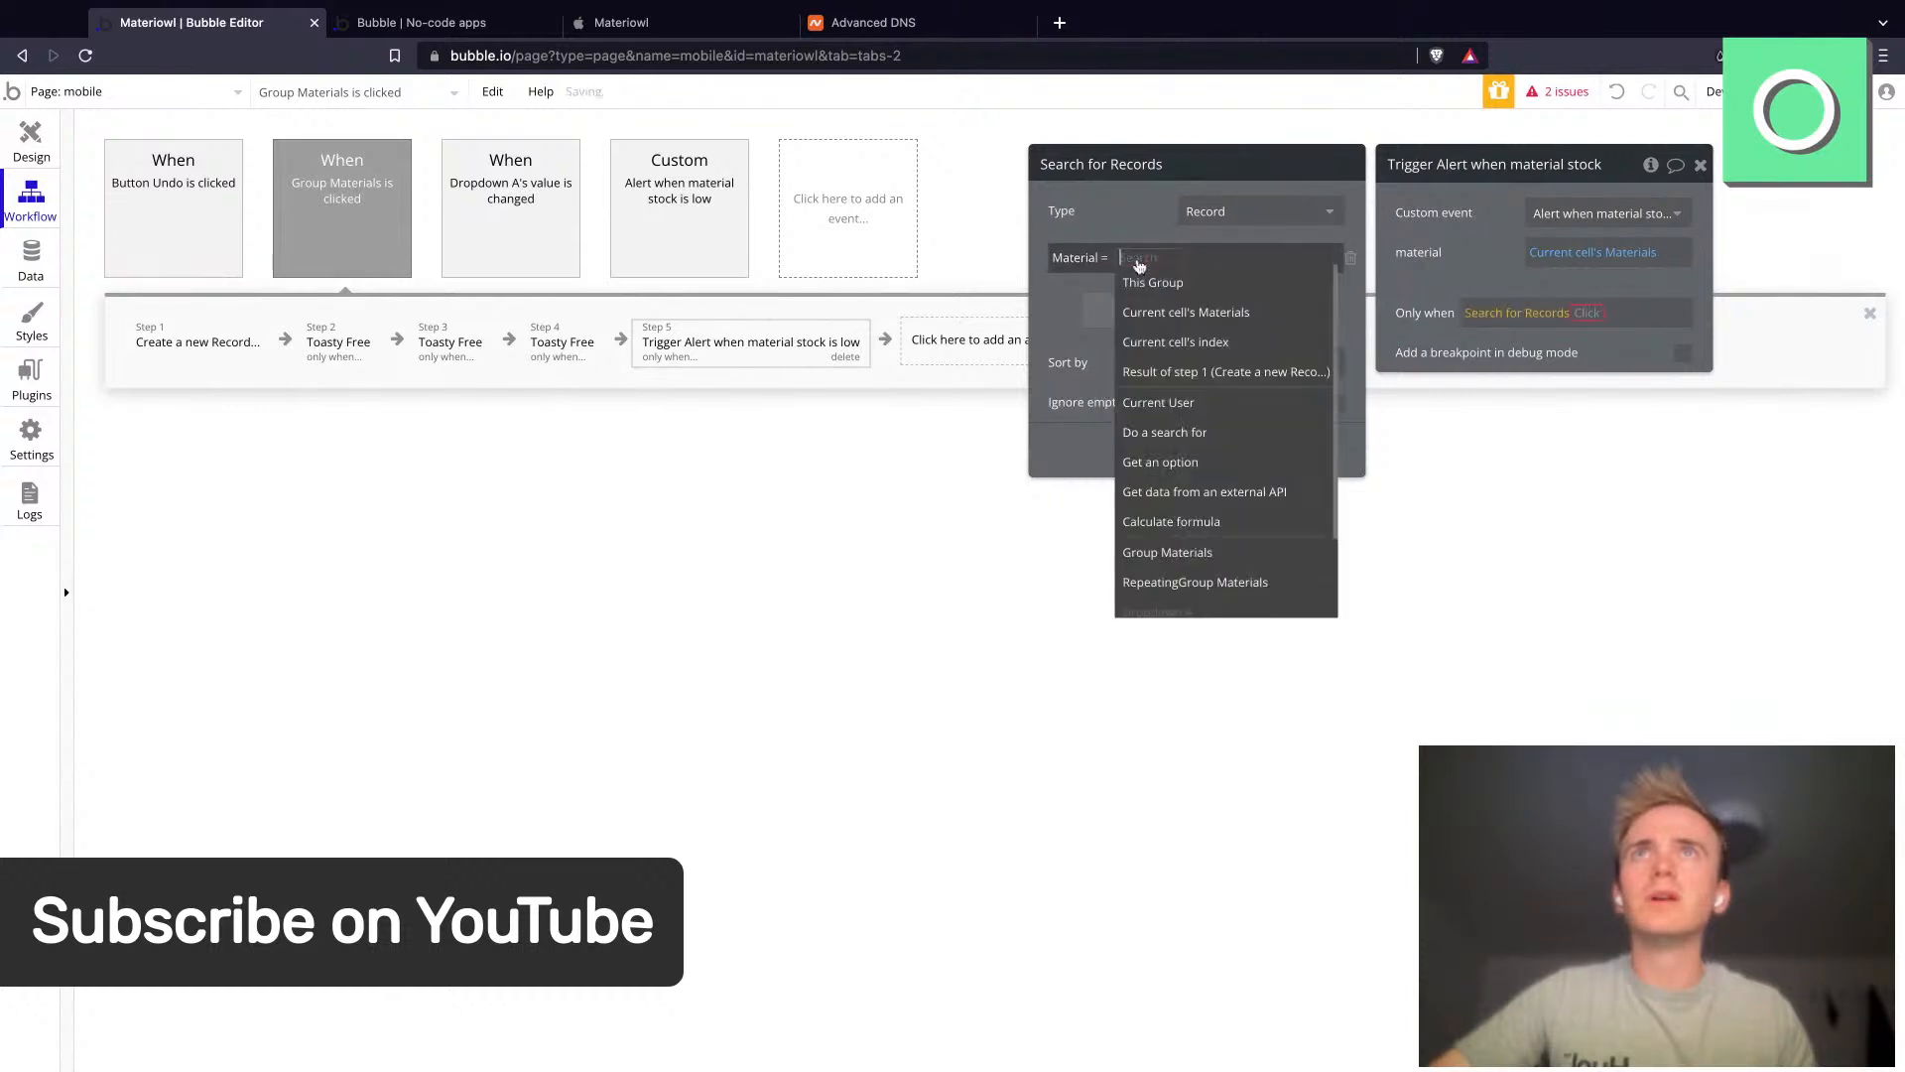
left_click(1191, 313)
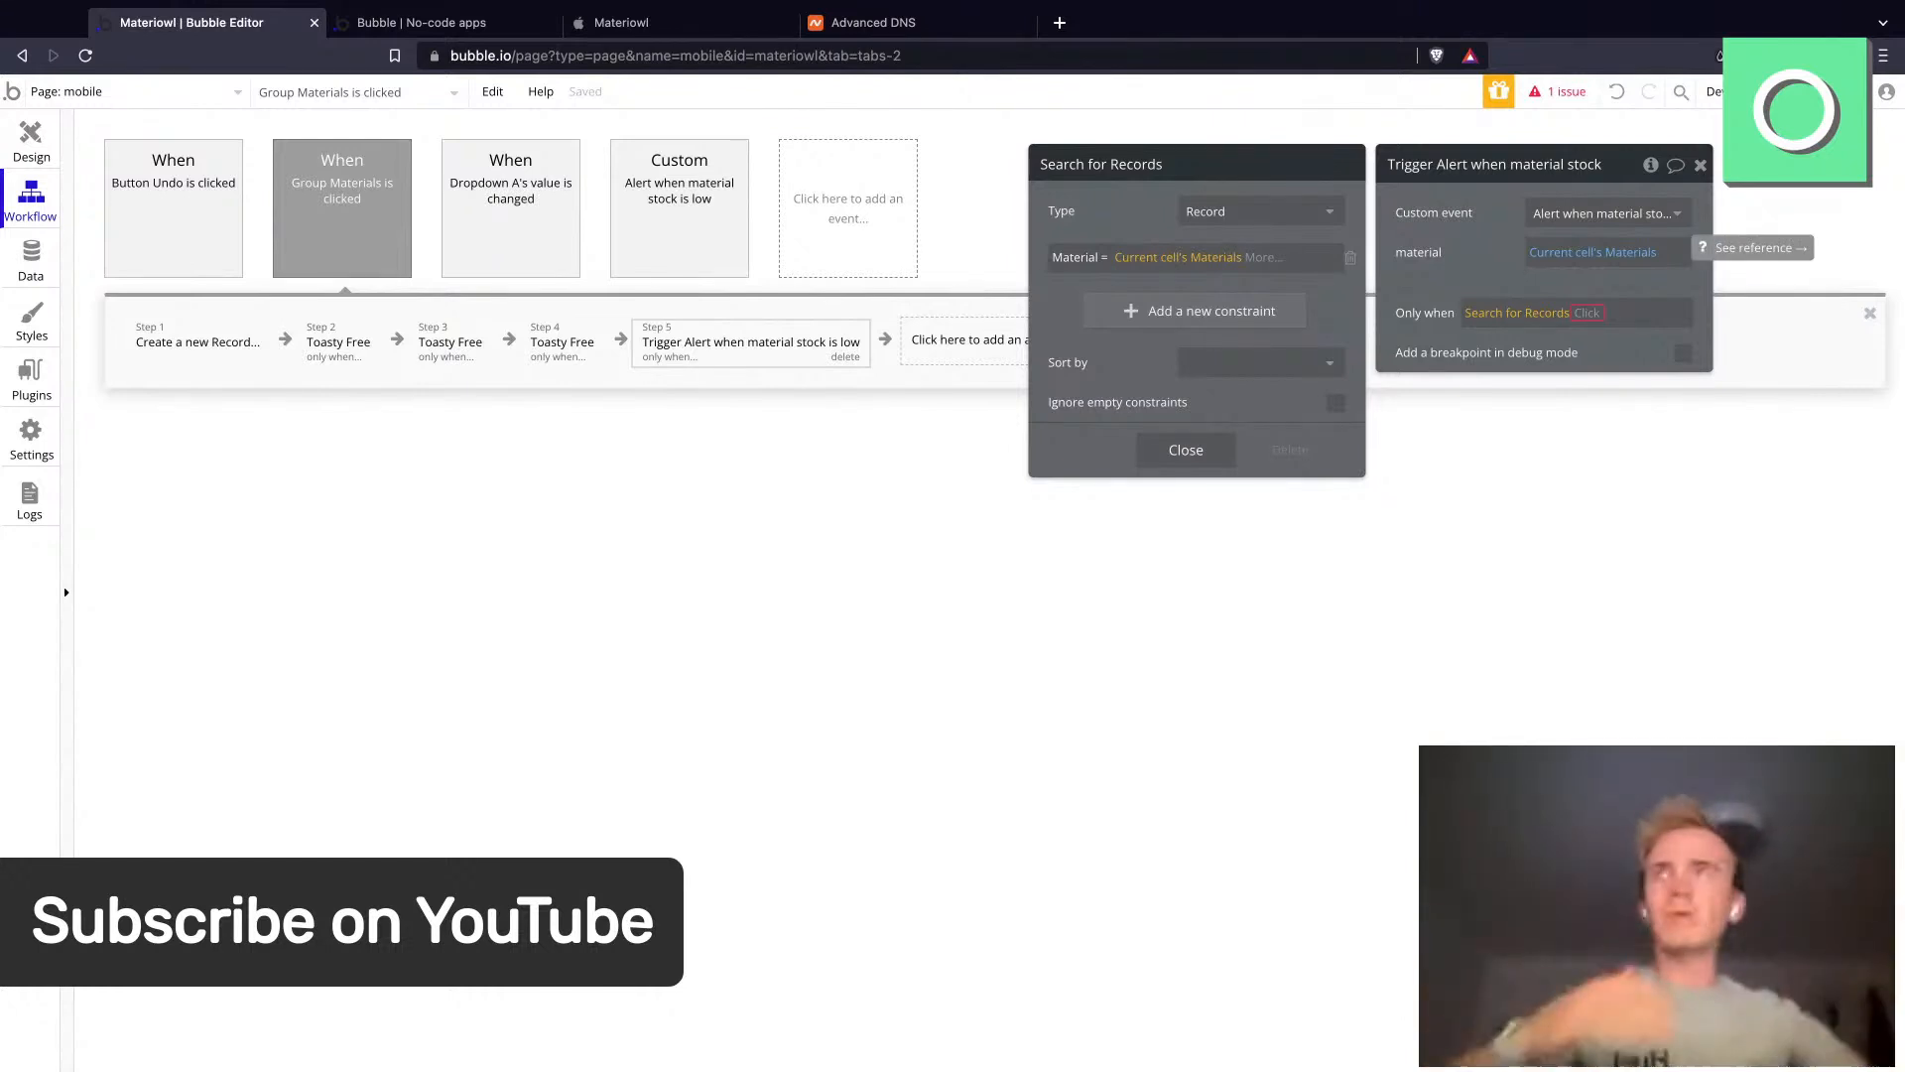
- Extend the condition to the search's each item's Value:sum ≤ Current cell's Materials's Lower threshold
left_click(30, 264)
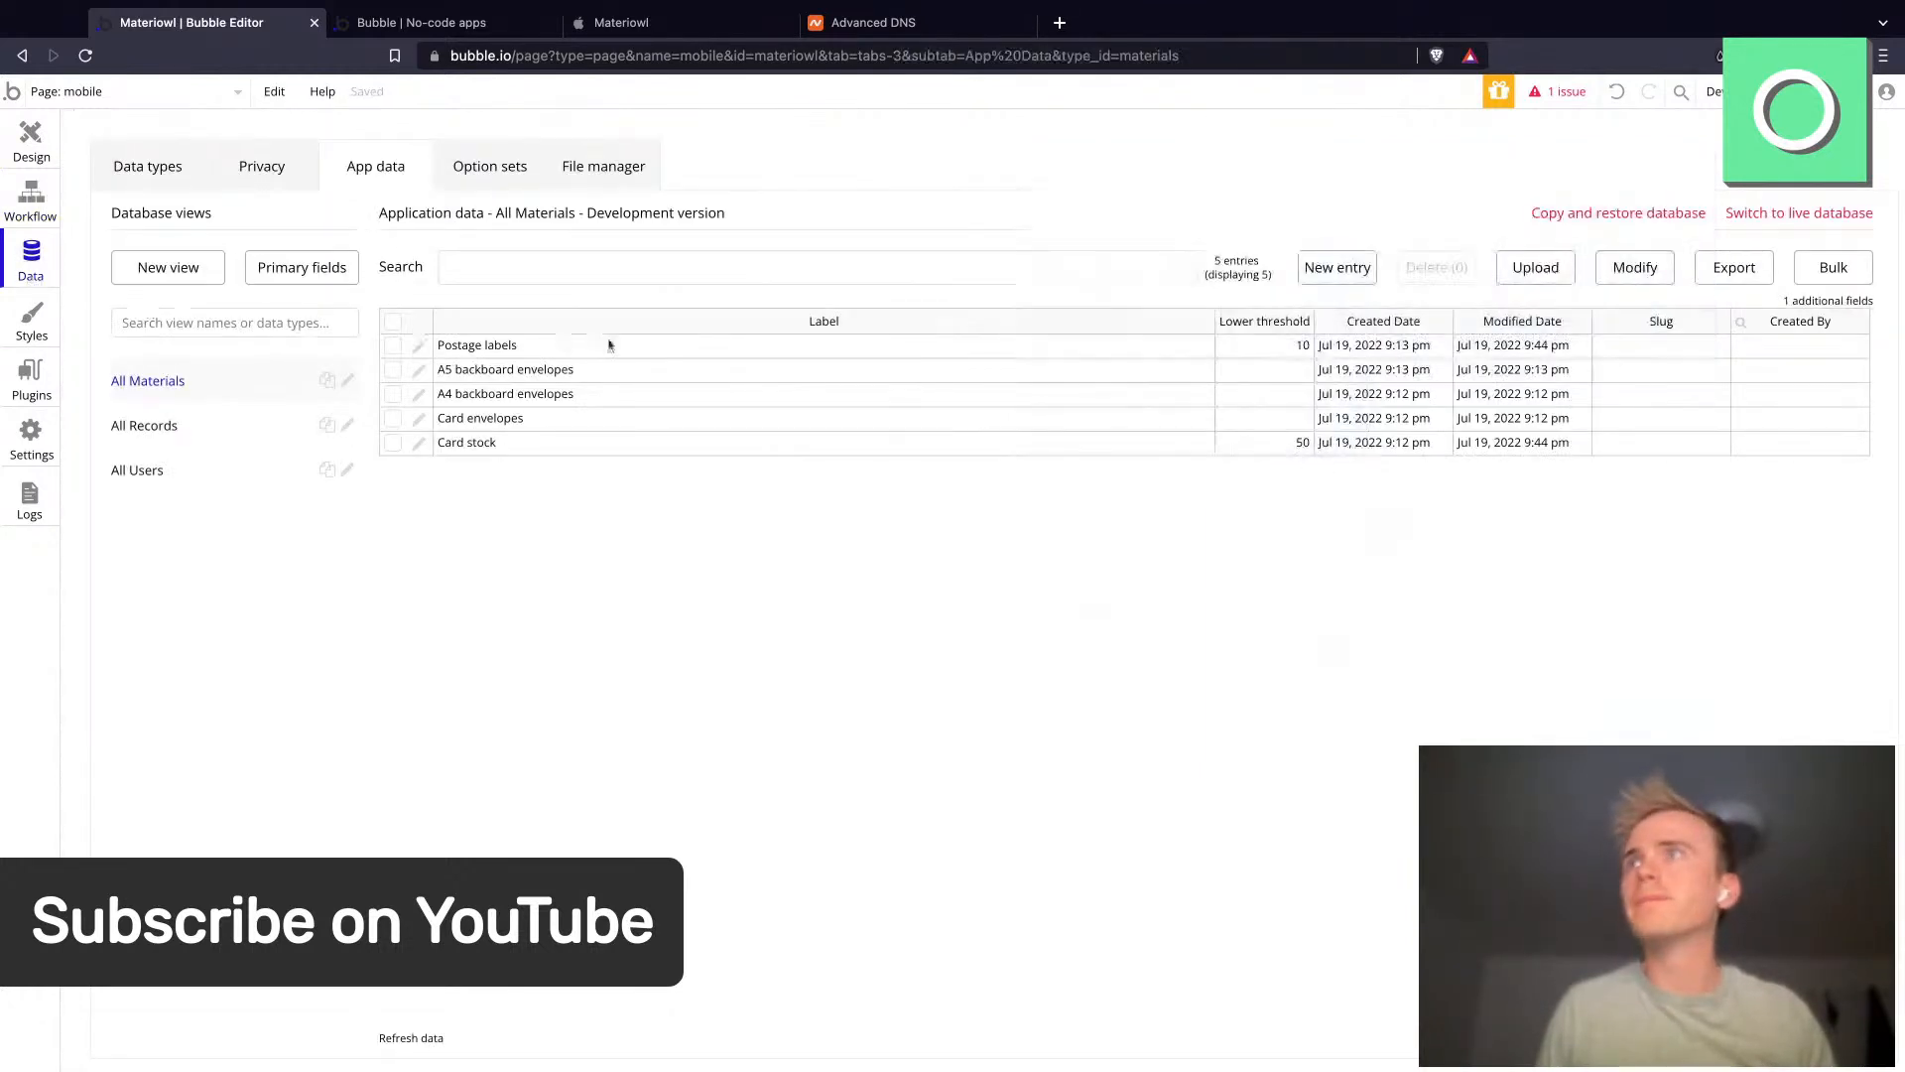
left_click(181, 436)
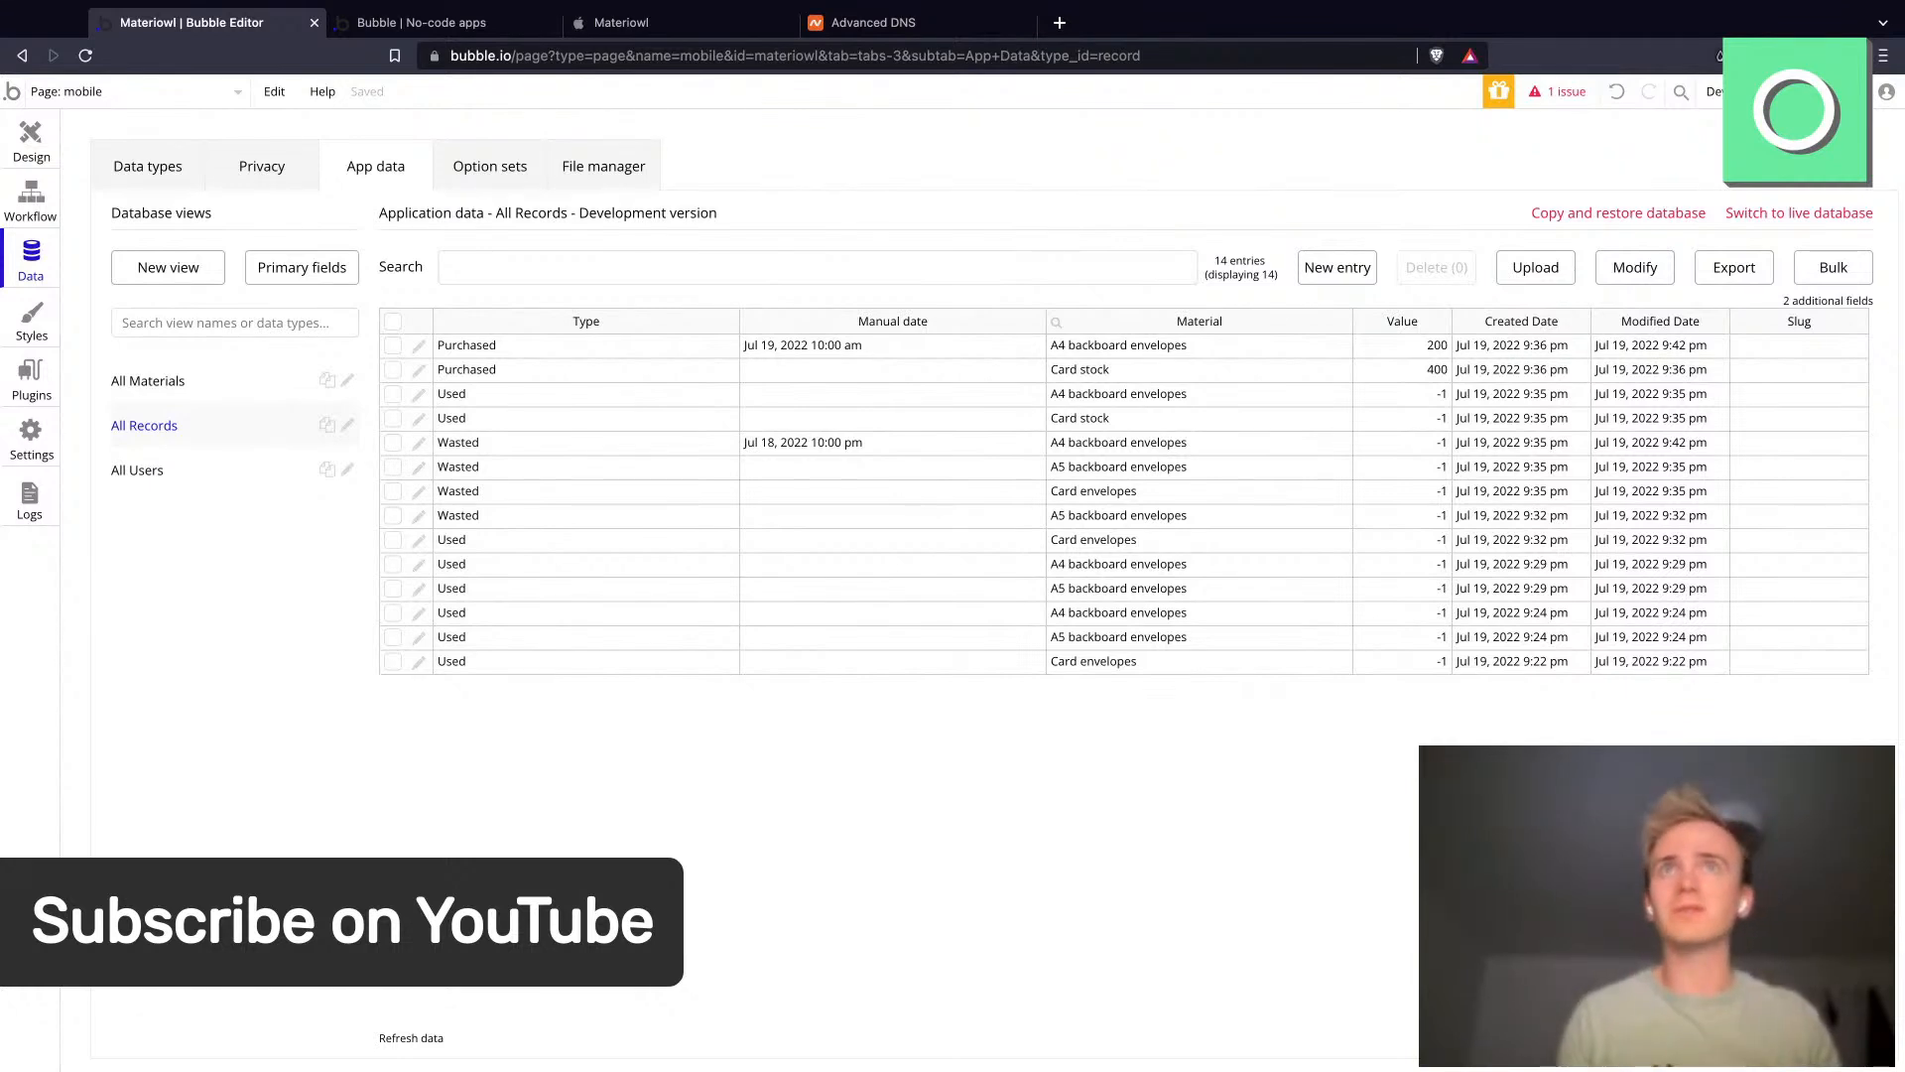
left_click(28, 222)
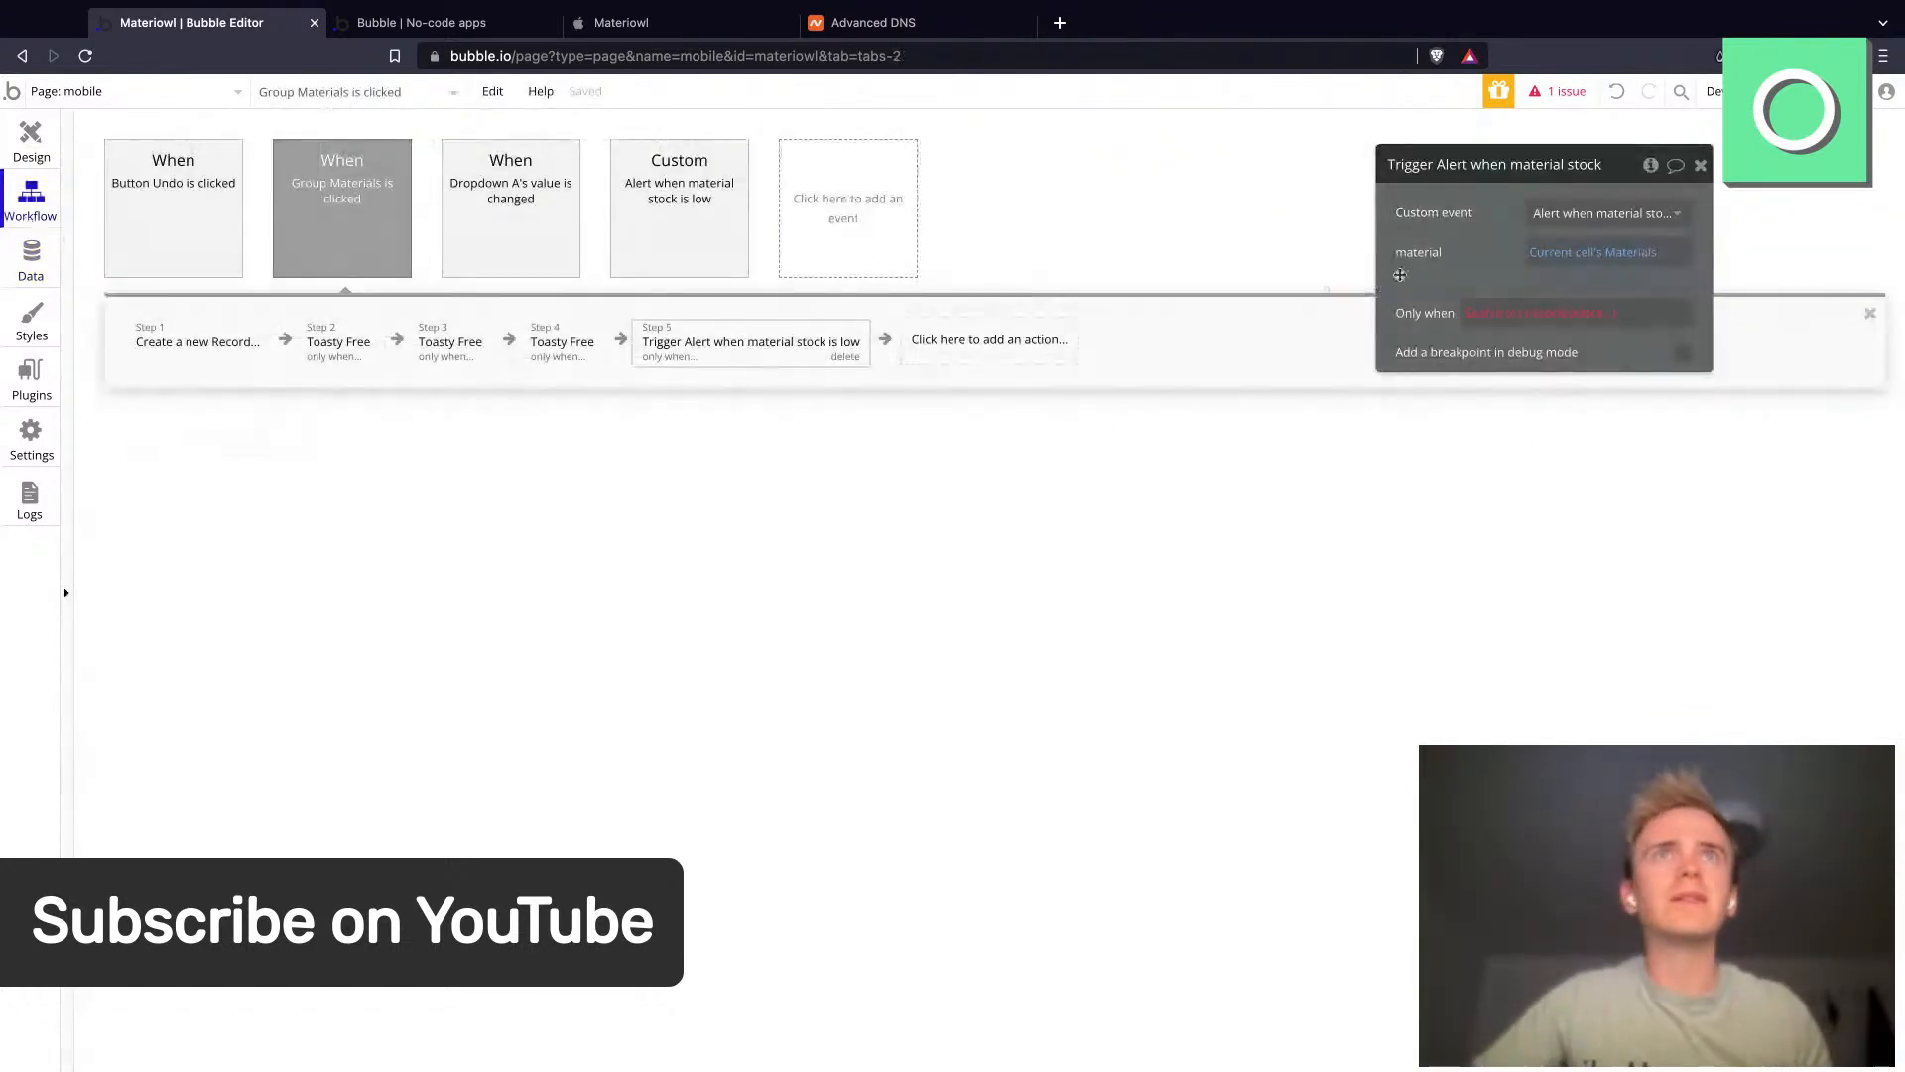
left_click(1598, 316)
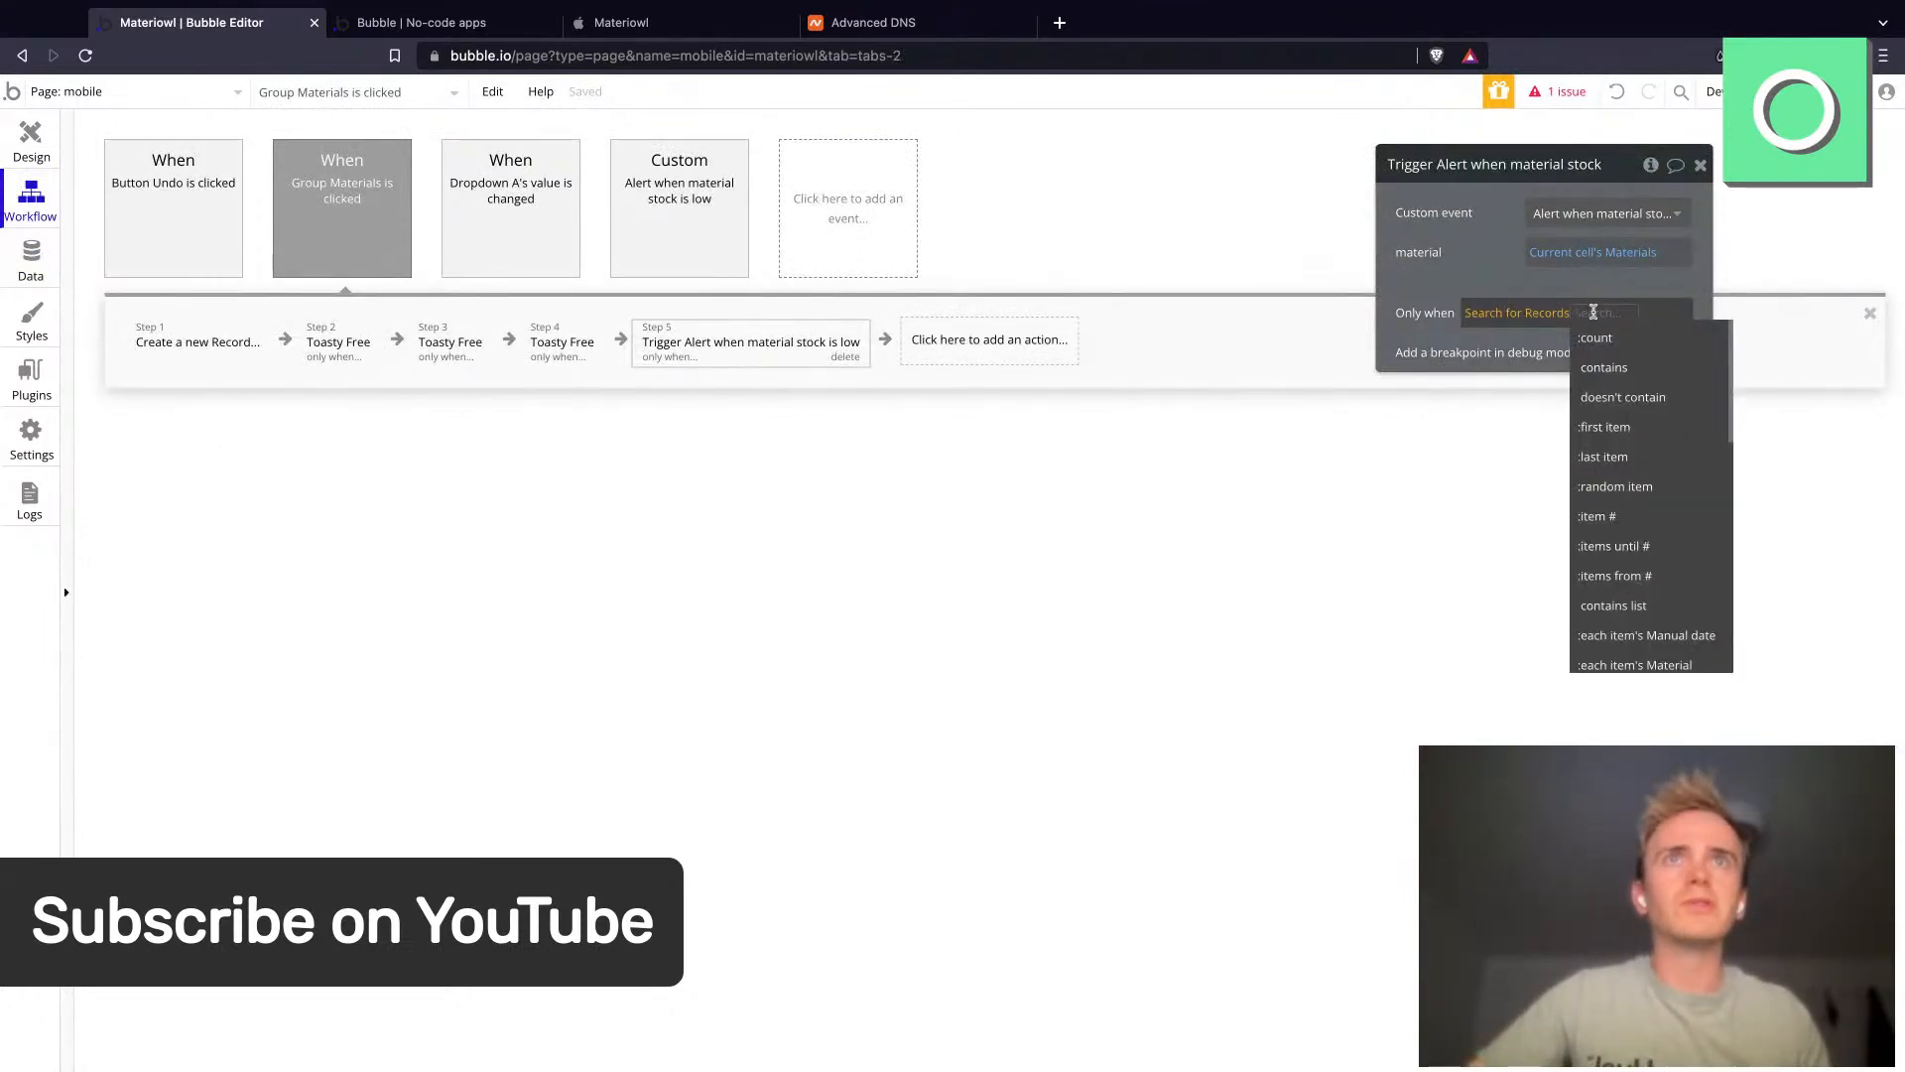
scroll(1628, 609, "down", 3)
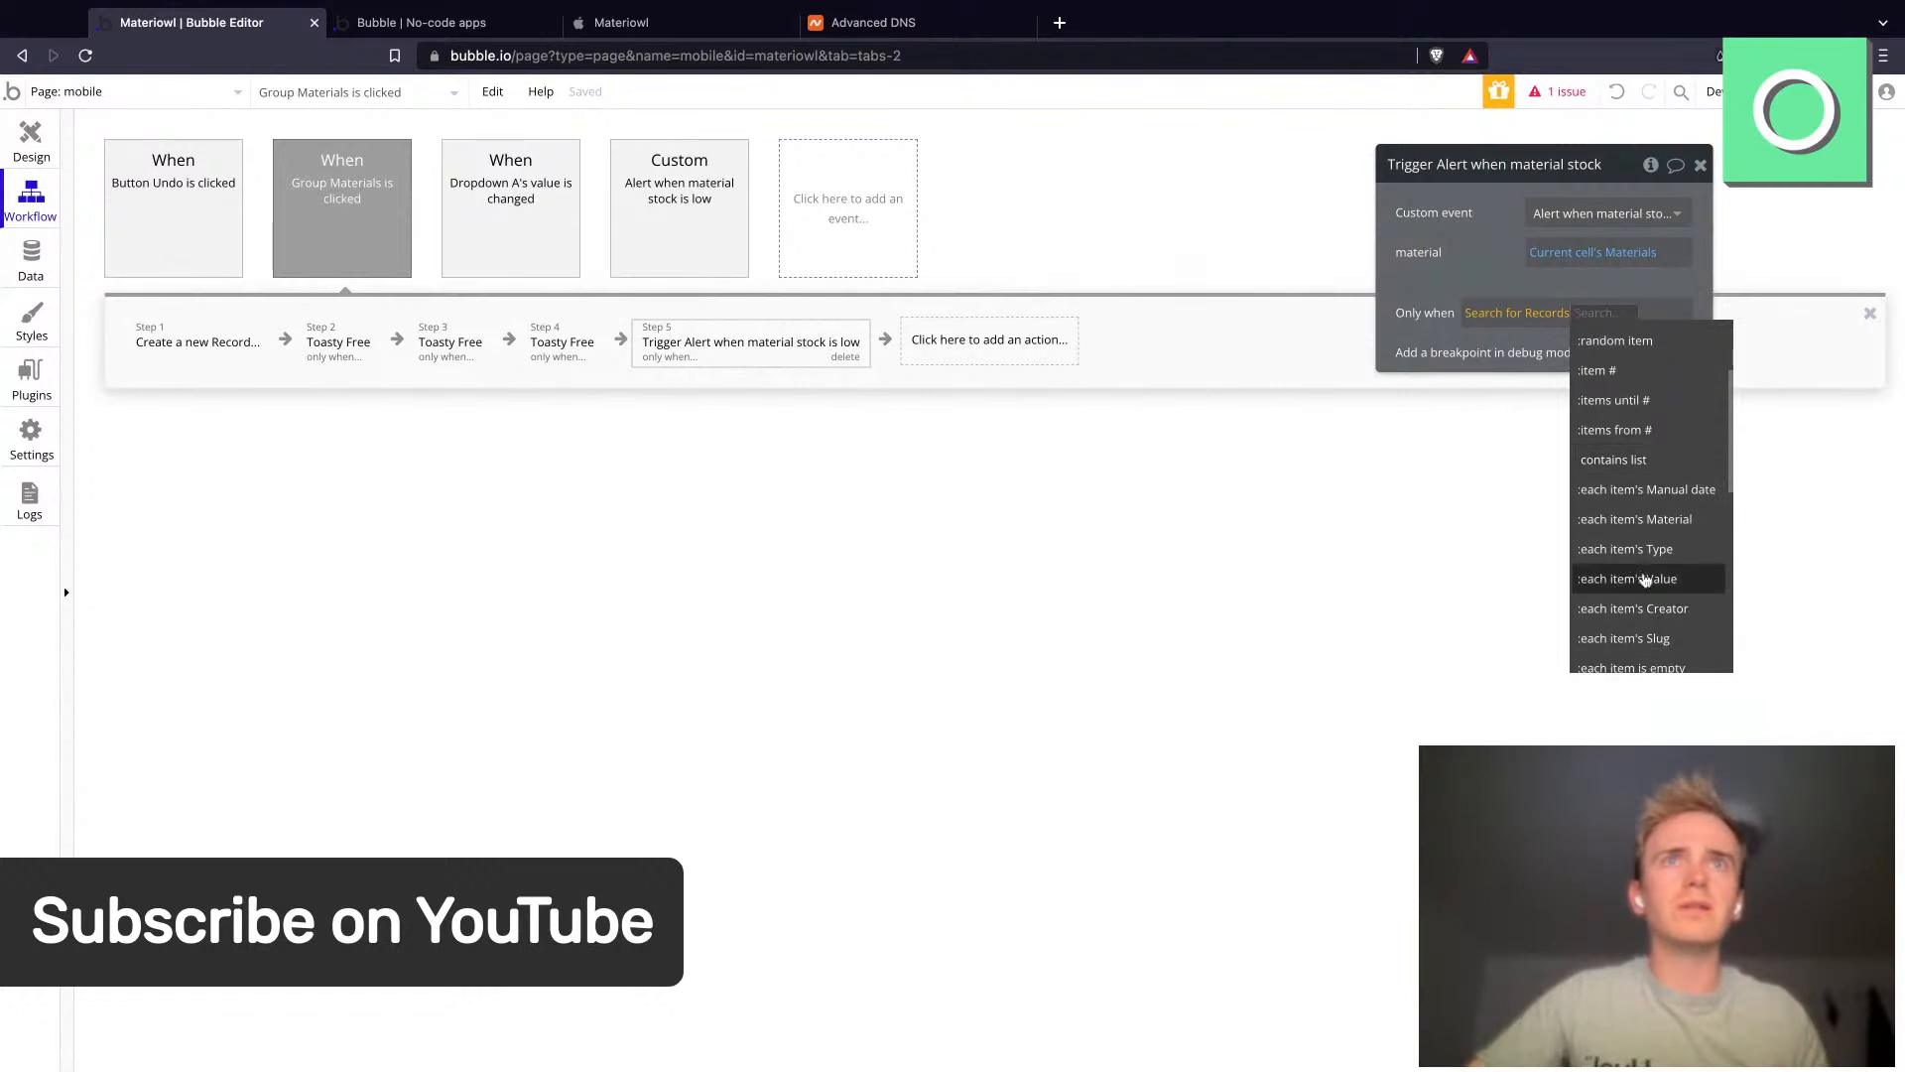
left_click(1647, 582)
scroll(1568, 556, "down", 2)
left_click(1508, 596)
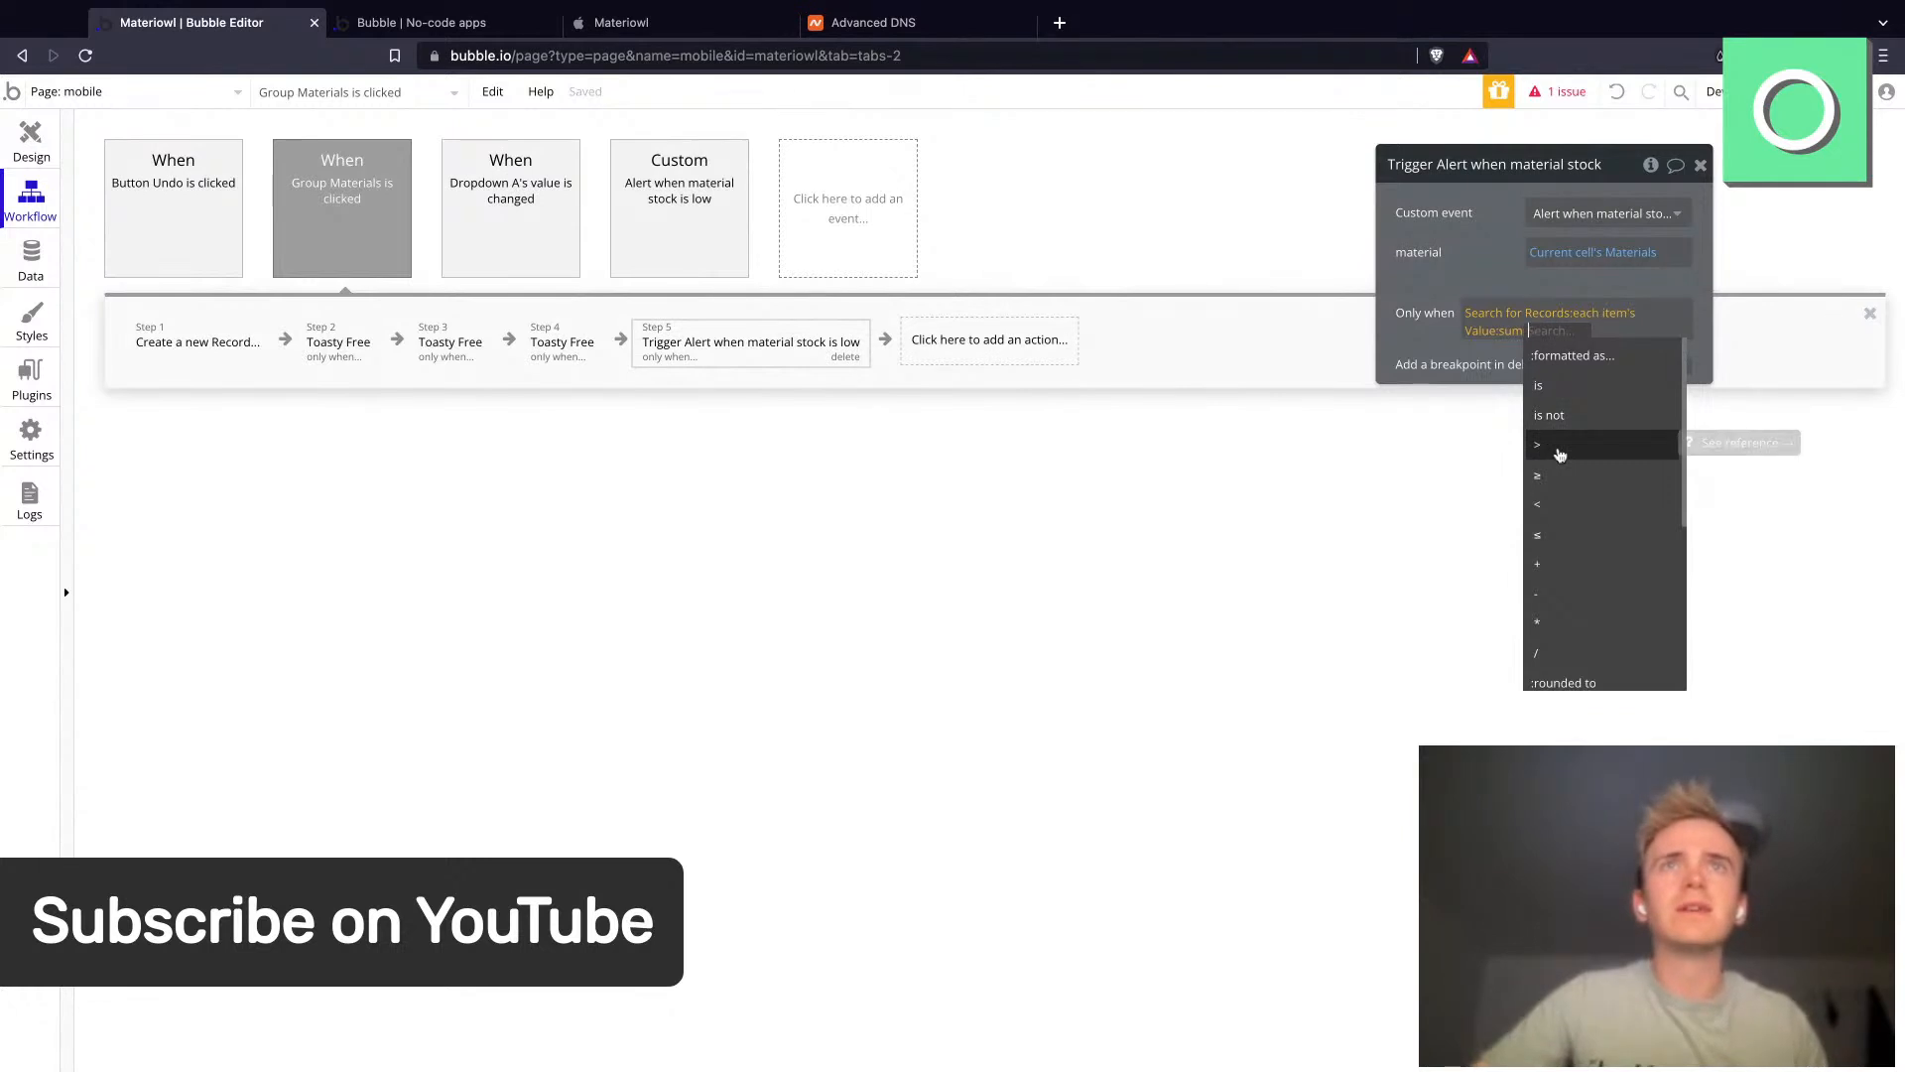
left_click(1560, 537)
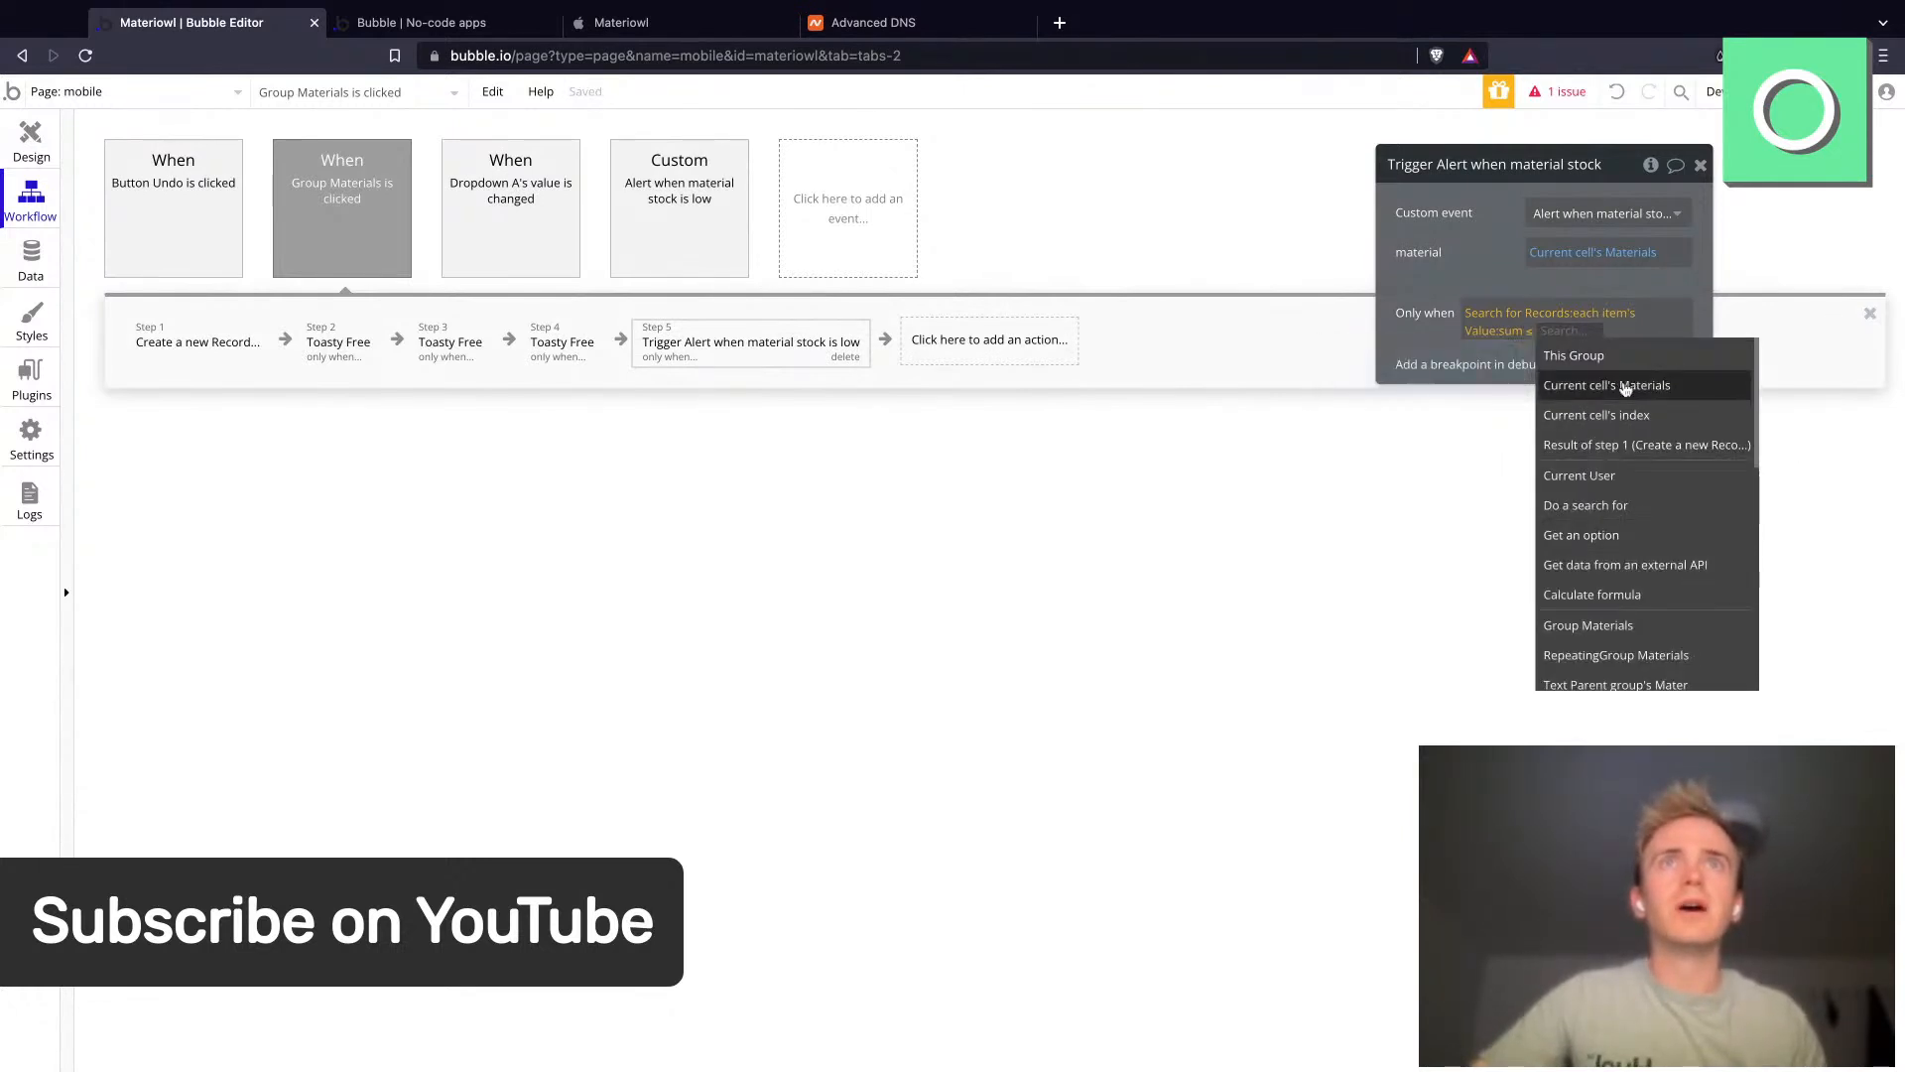
left_click(1624, 388)
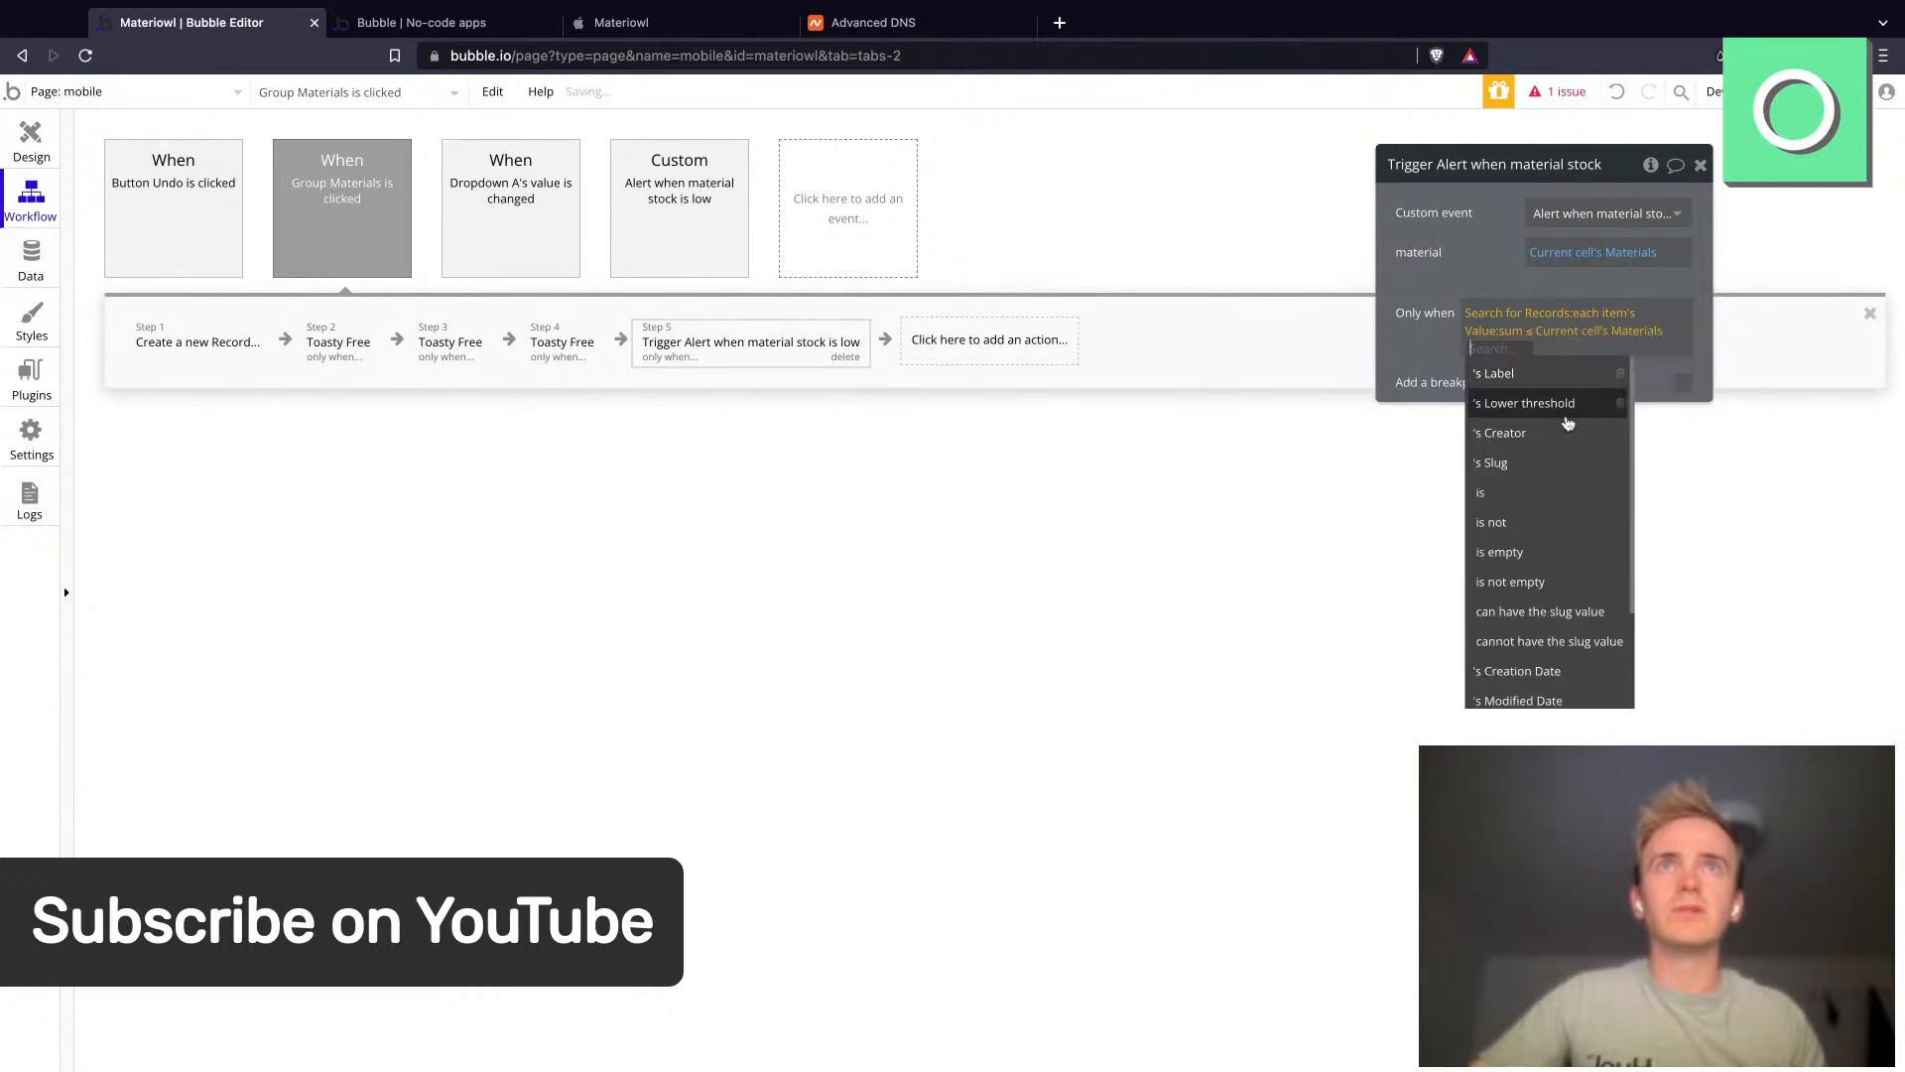
left_click(1559, 407)
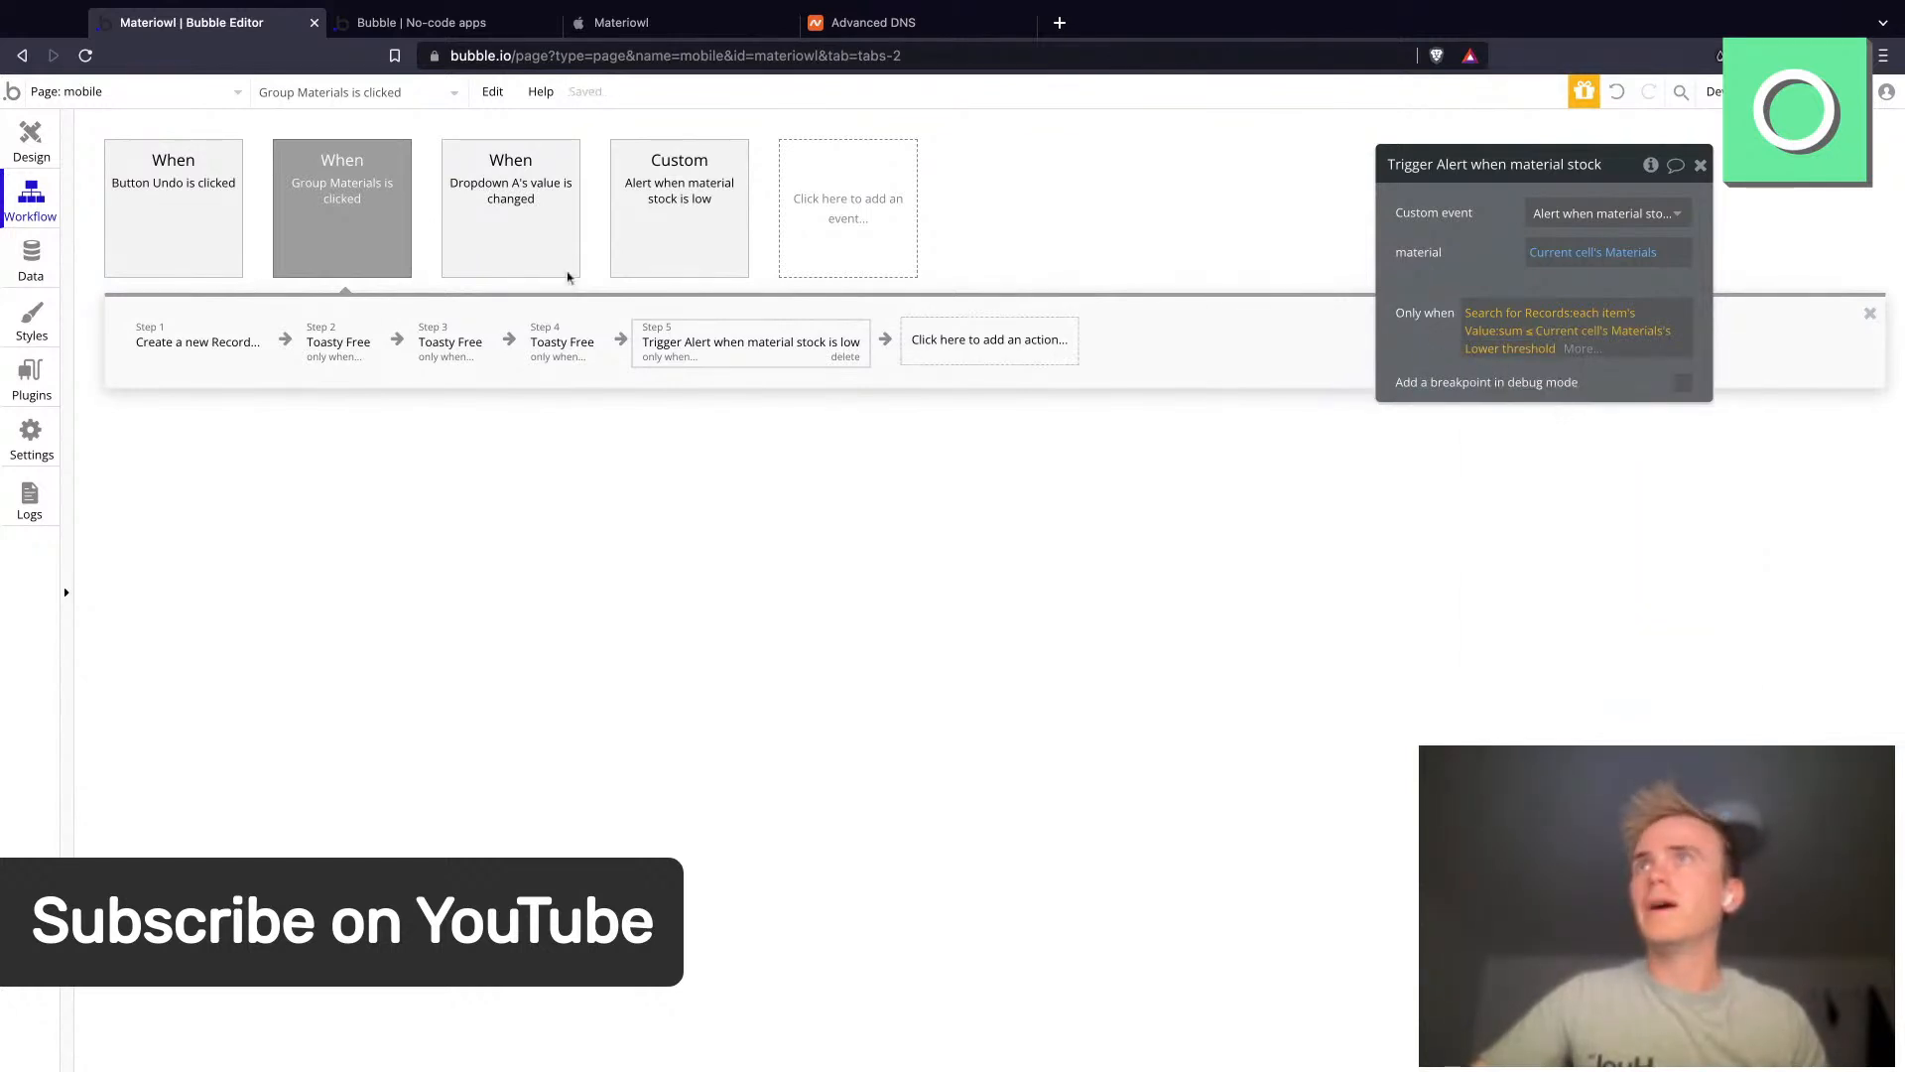
- Add a Toasty Free action to the Alert when material stock is low custom event workflow
left_click(655, 236)
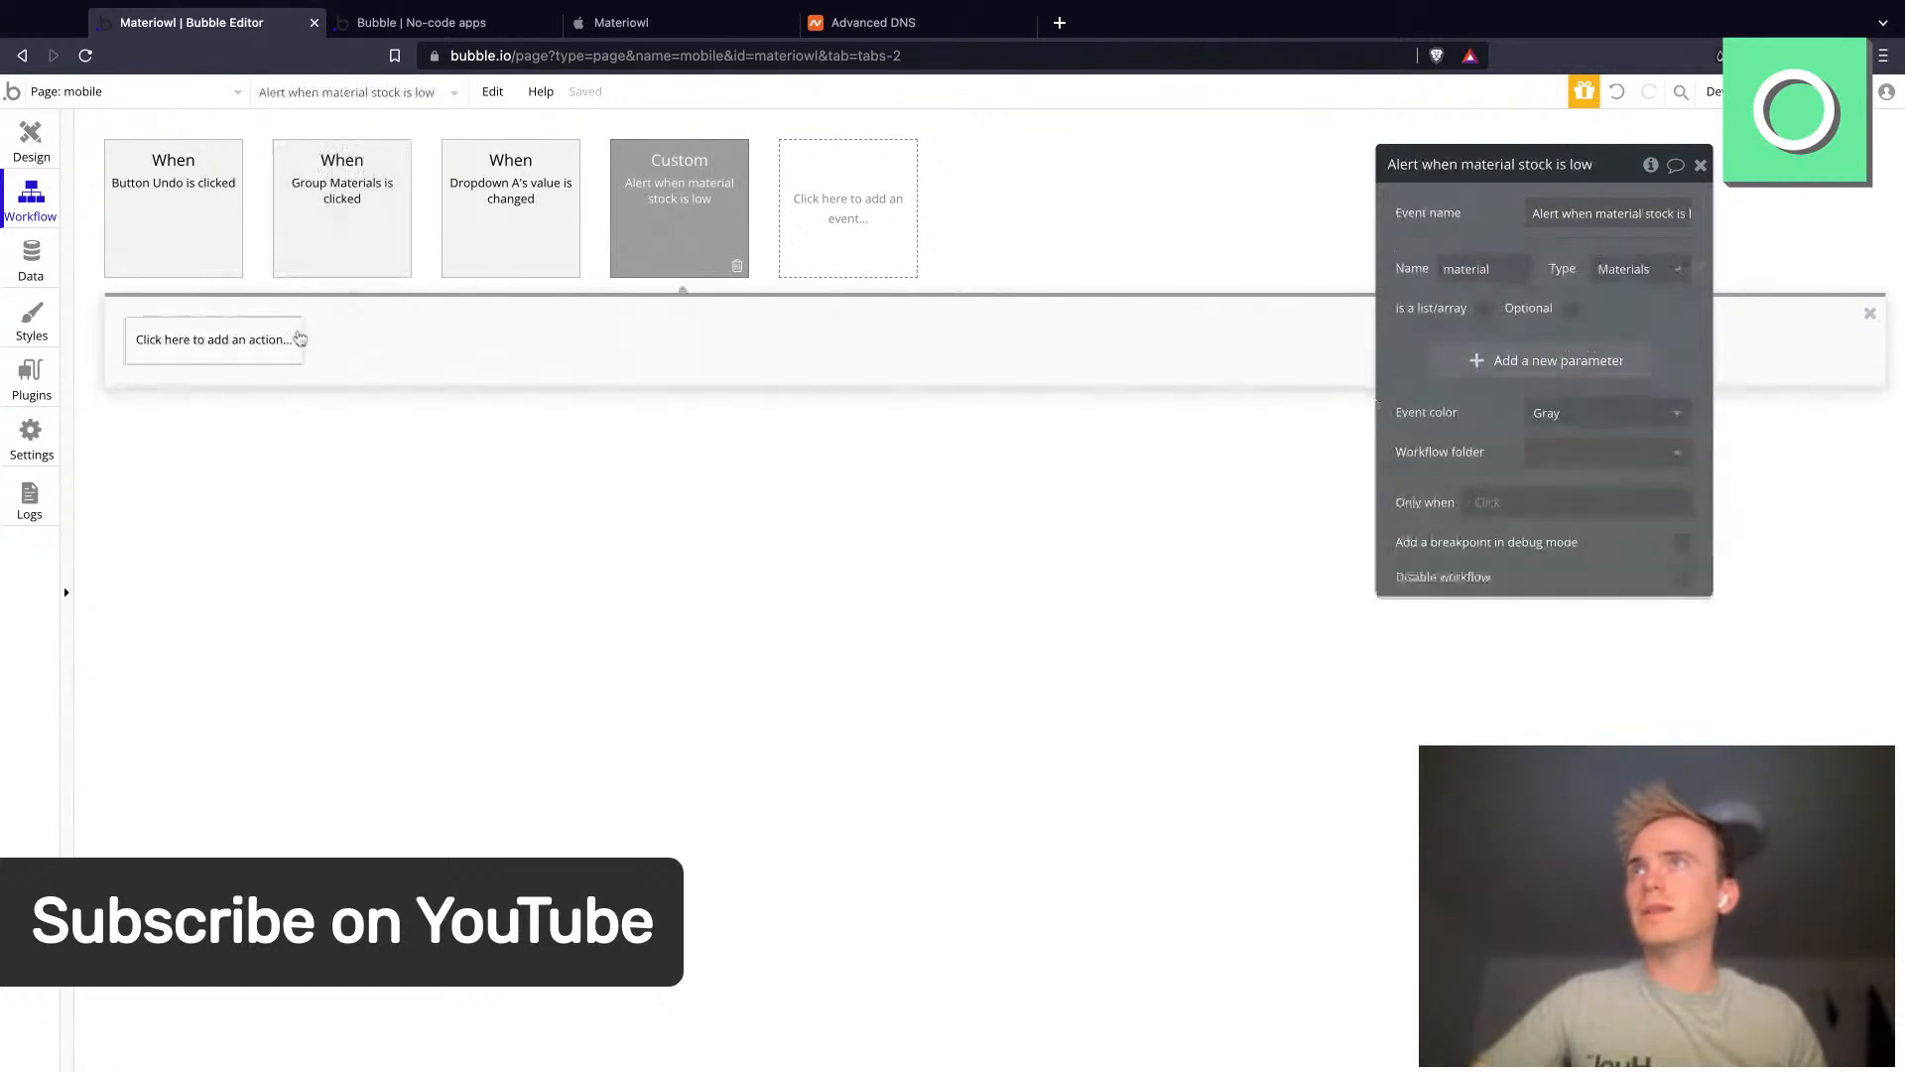
left_click(224, 340)
mouse_move(214, 650)
mouse_move(223, 616)
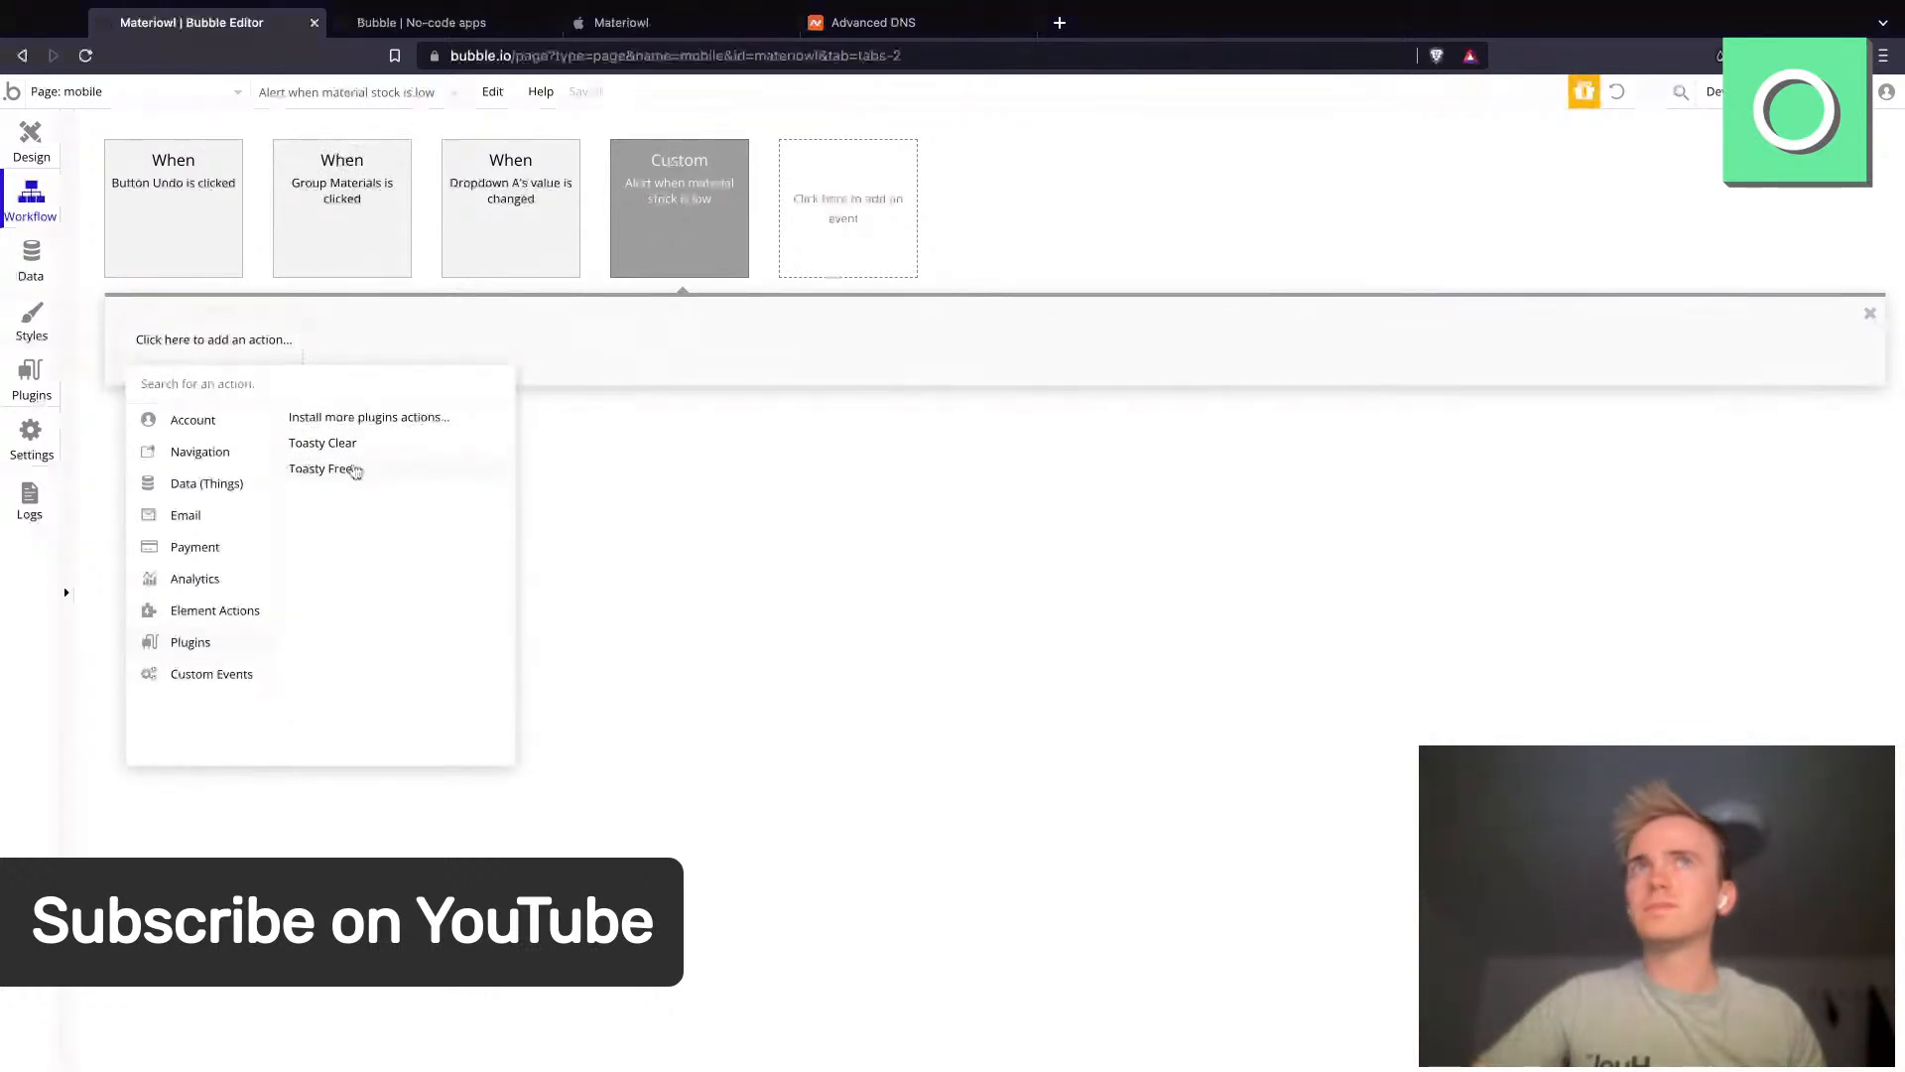
left_click(328, 469)
- Set the toast type to Warning, position Top Right, and enable Newest on top and Close Button
left_click(1580, 231)
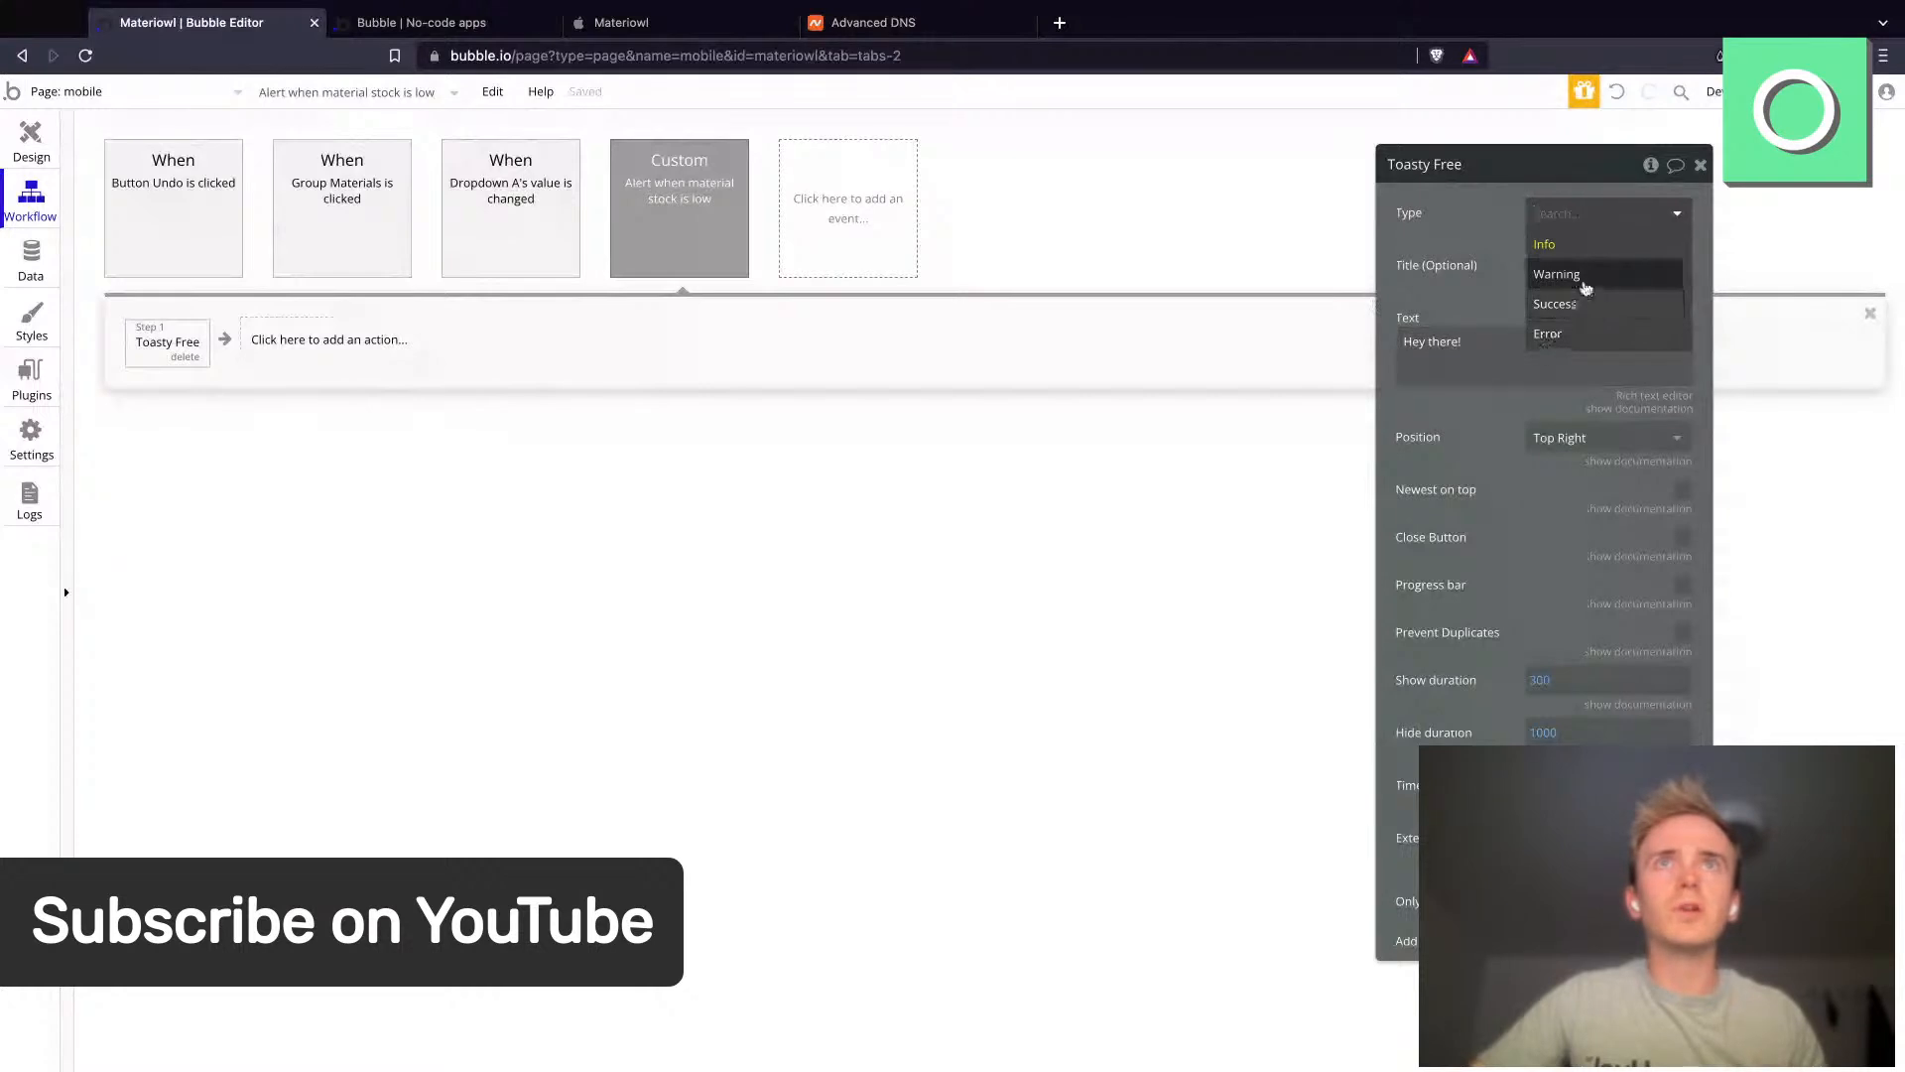
left_click(1585, 285)
left_click(1593, 438)
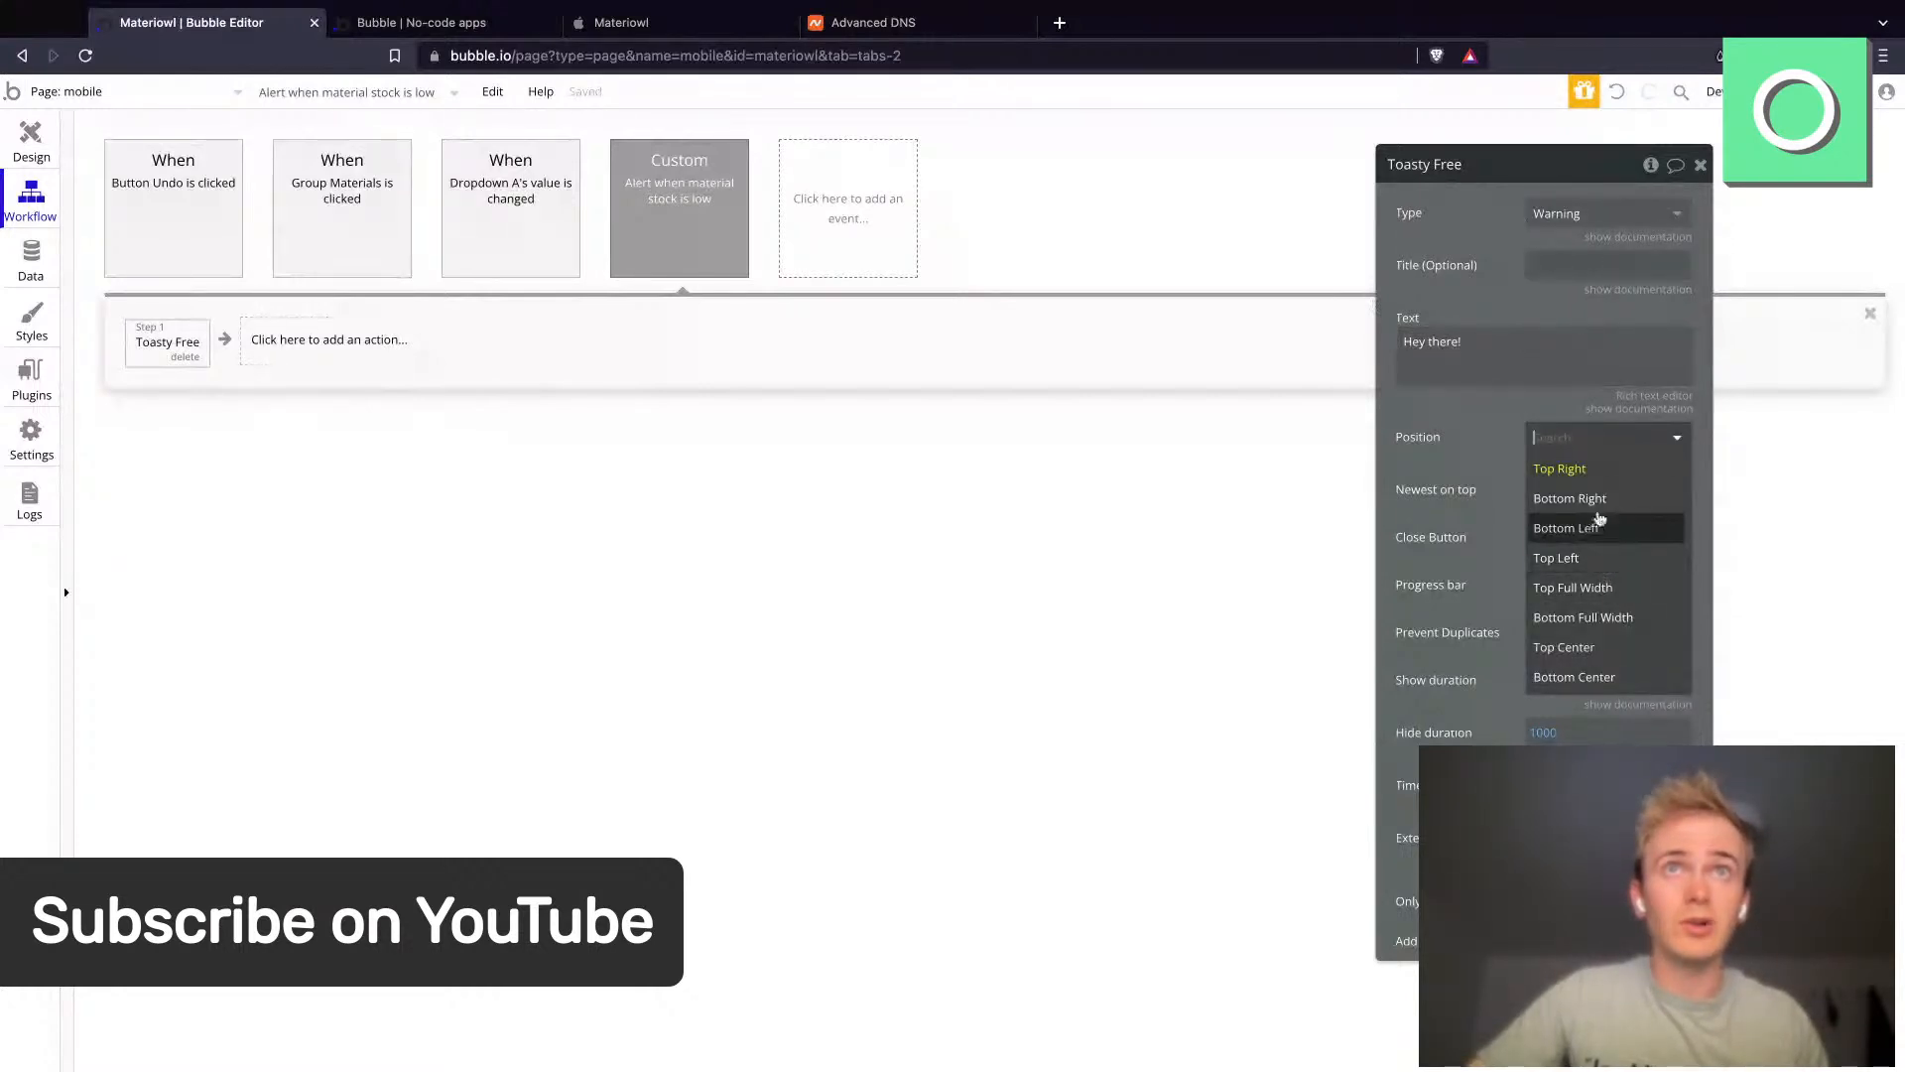
left_click(1602, 499)
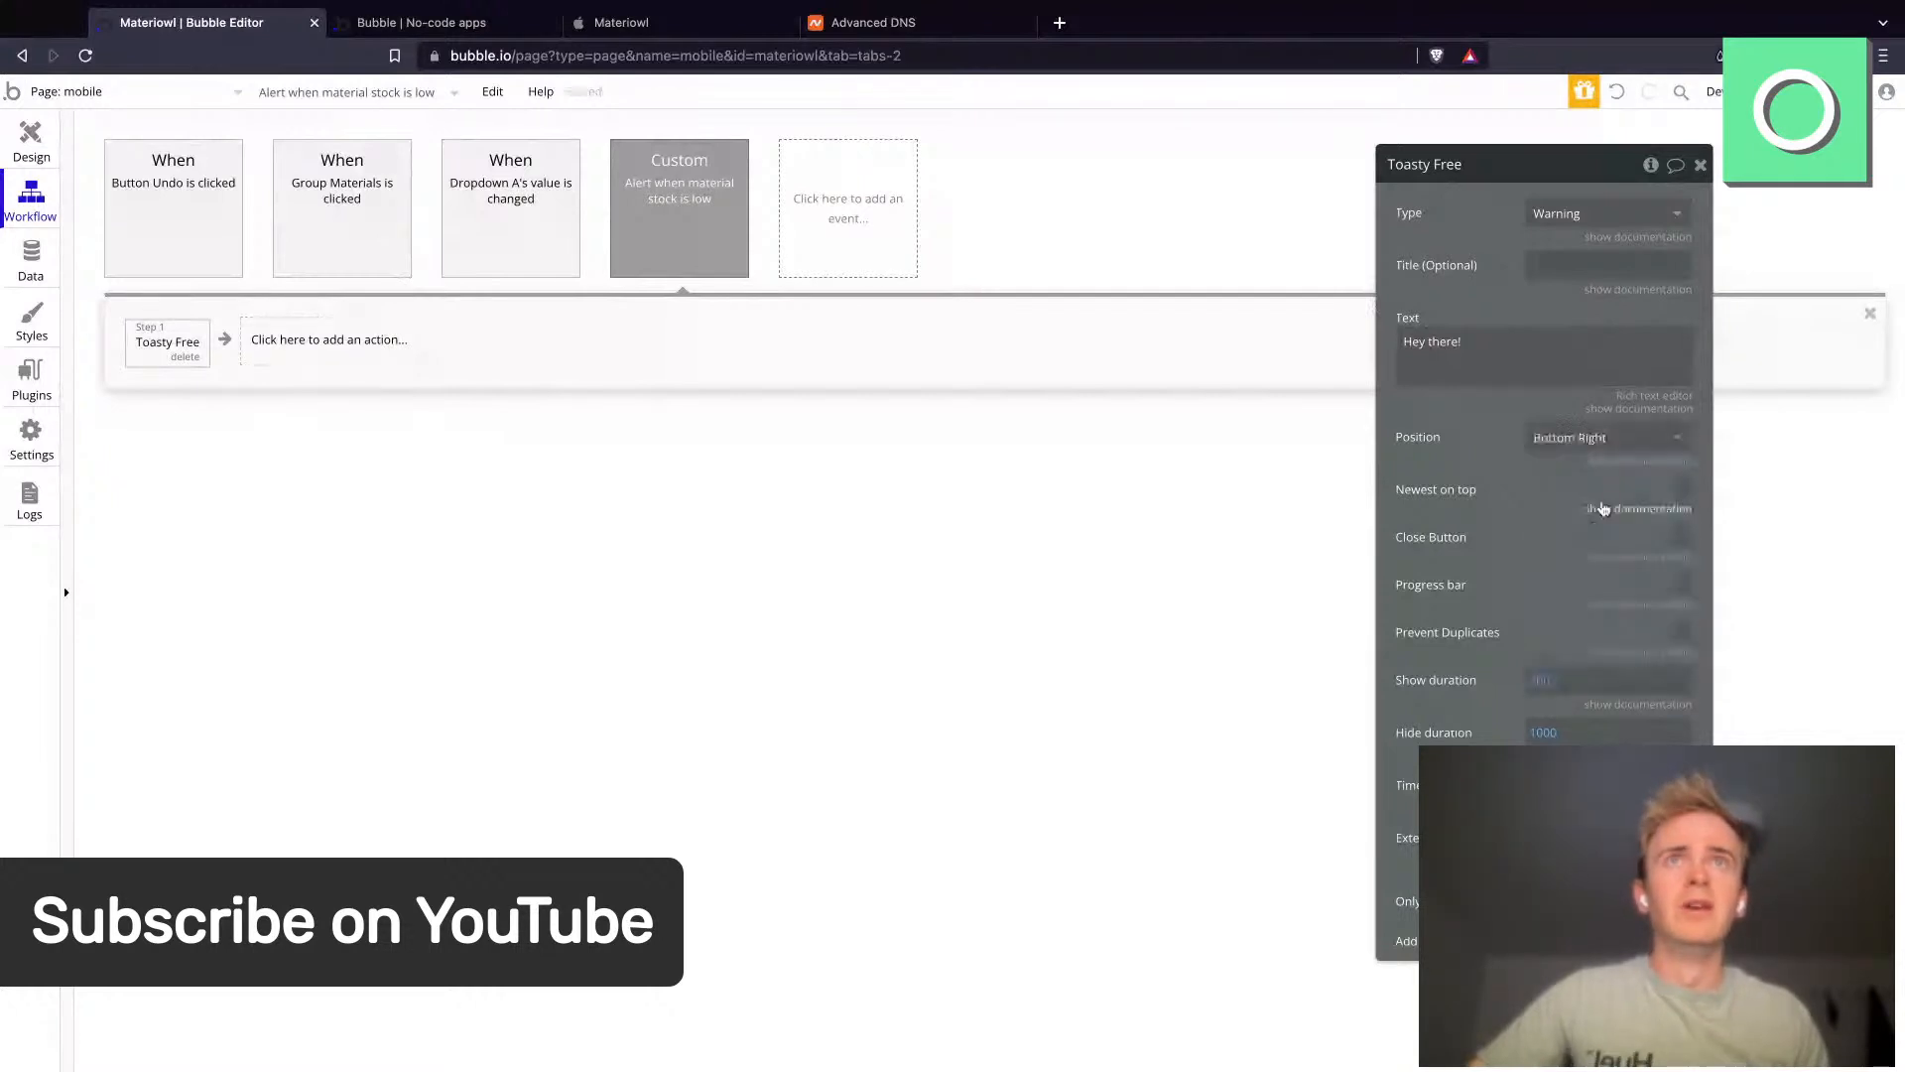
left_click(1582, 437)
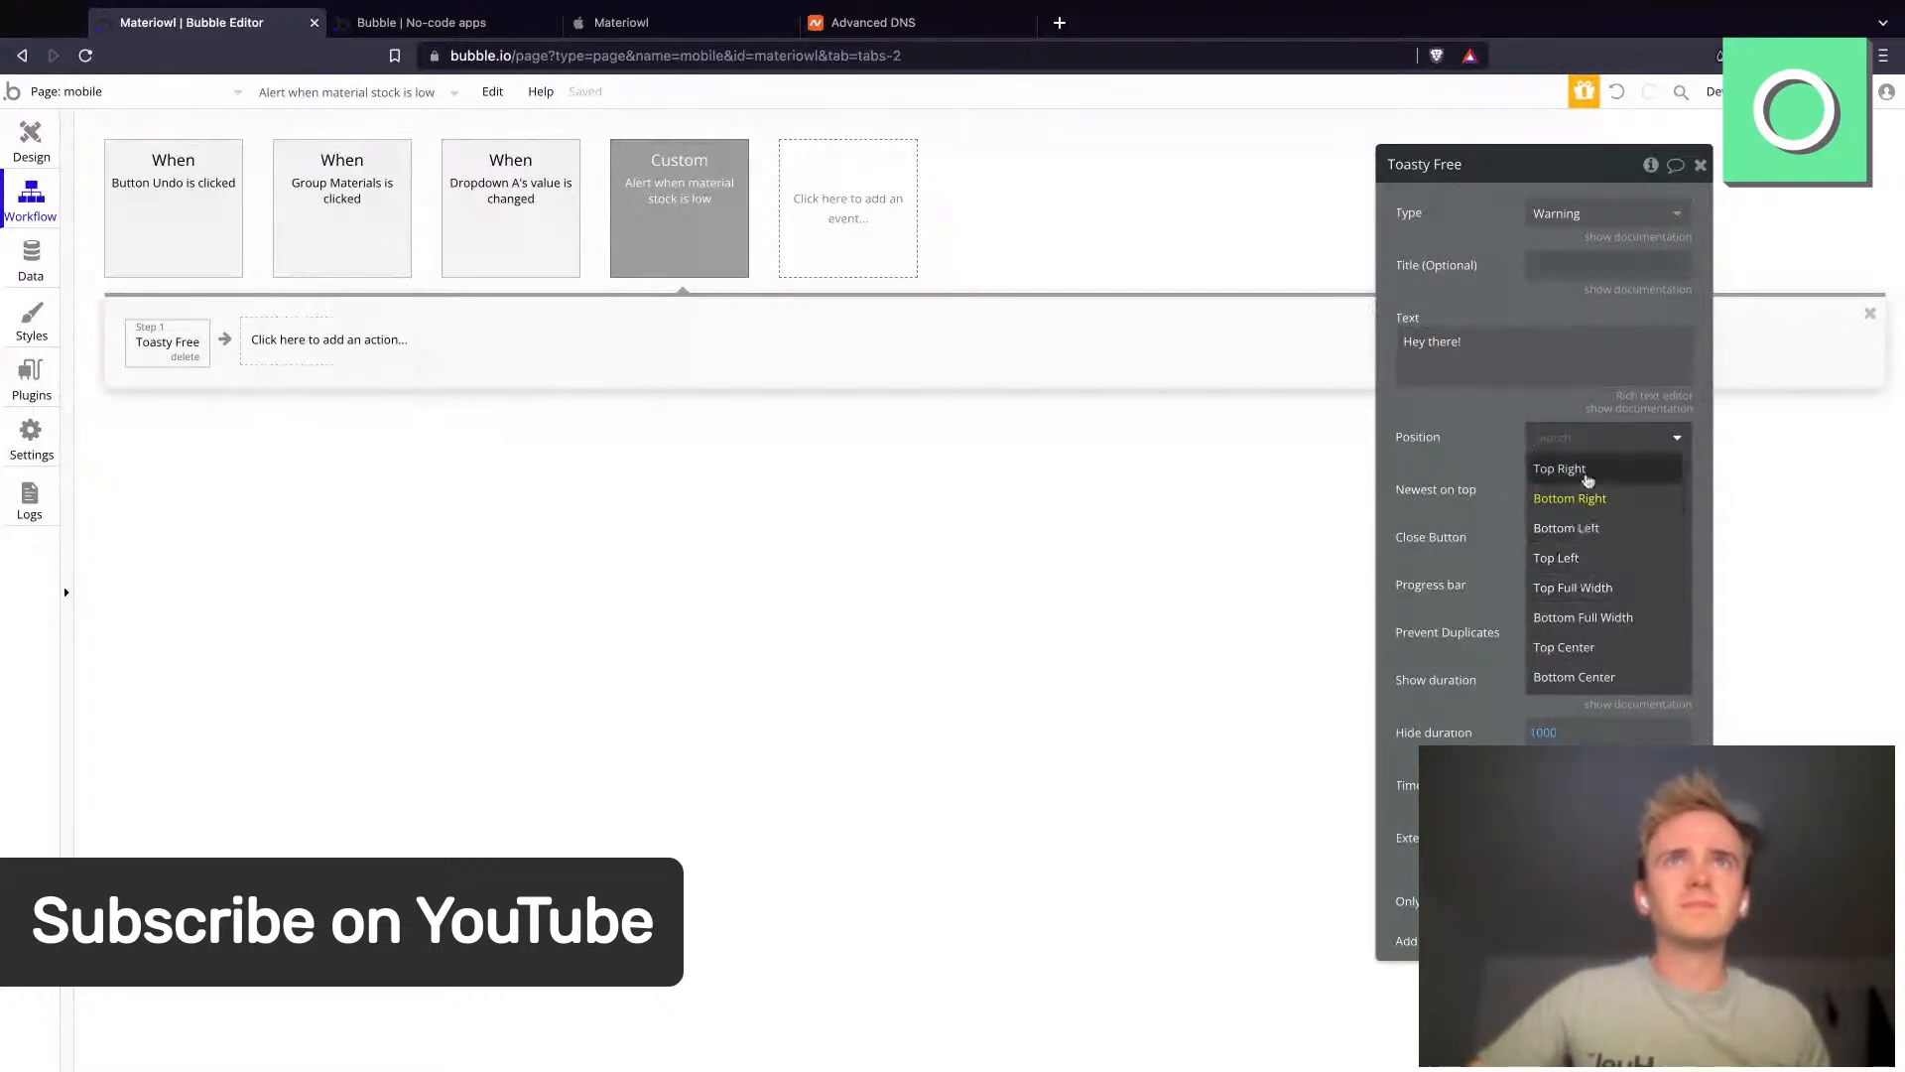
left_click(1578, 471)
left_click(1684, 492)
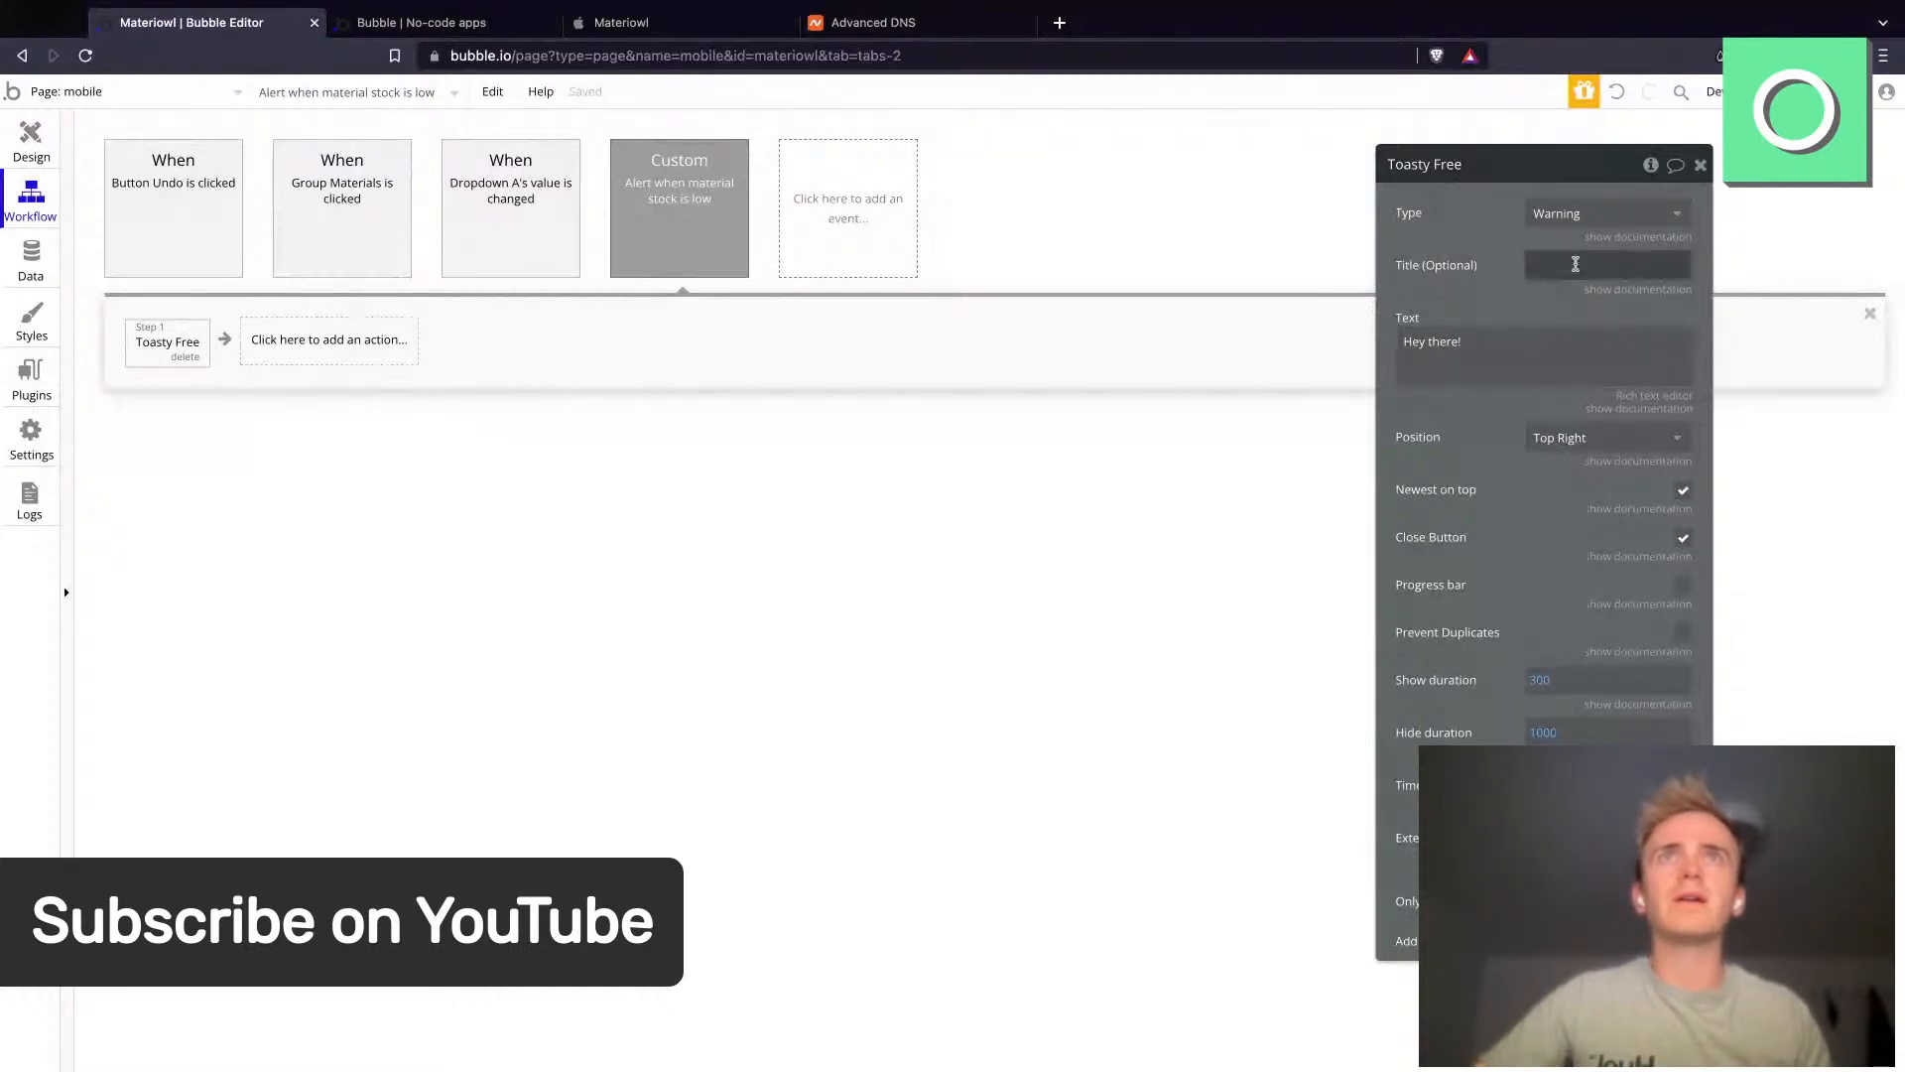
- Set the toast title to Stock is low
left_click(1575, 265)
type("Stoc")
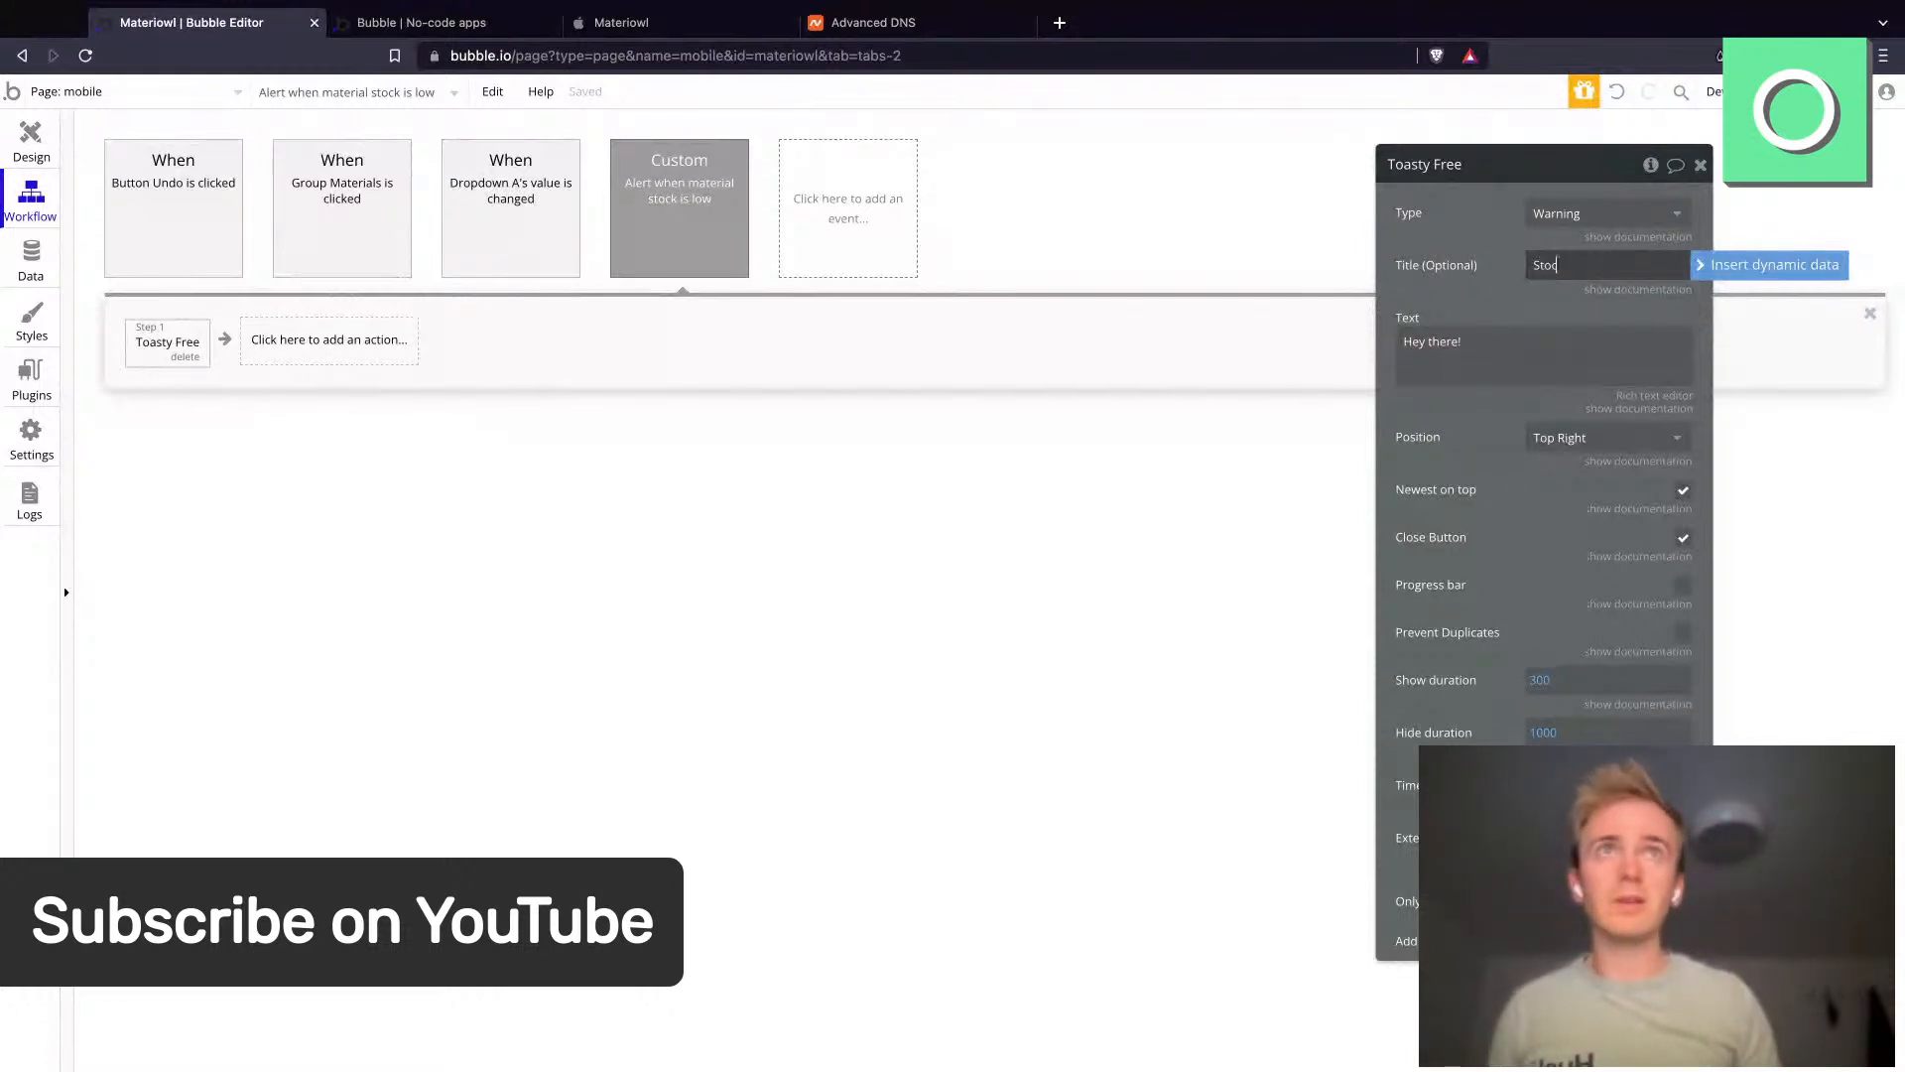
type("k is low")
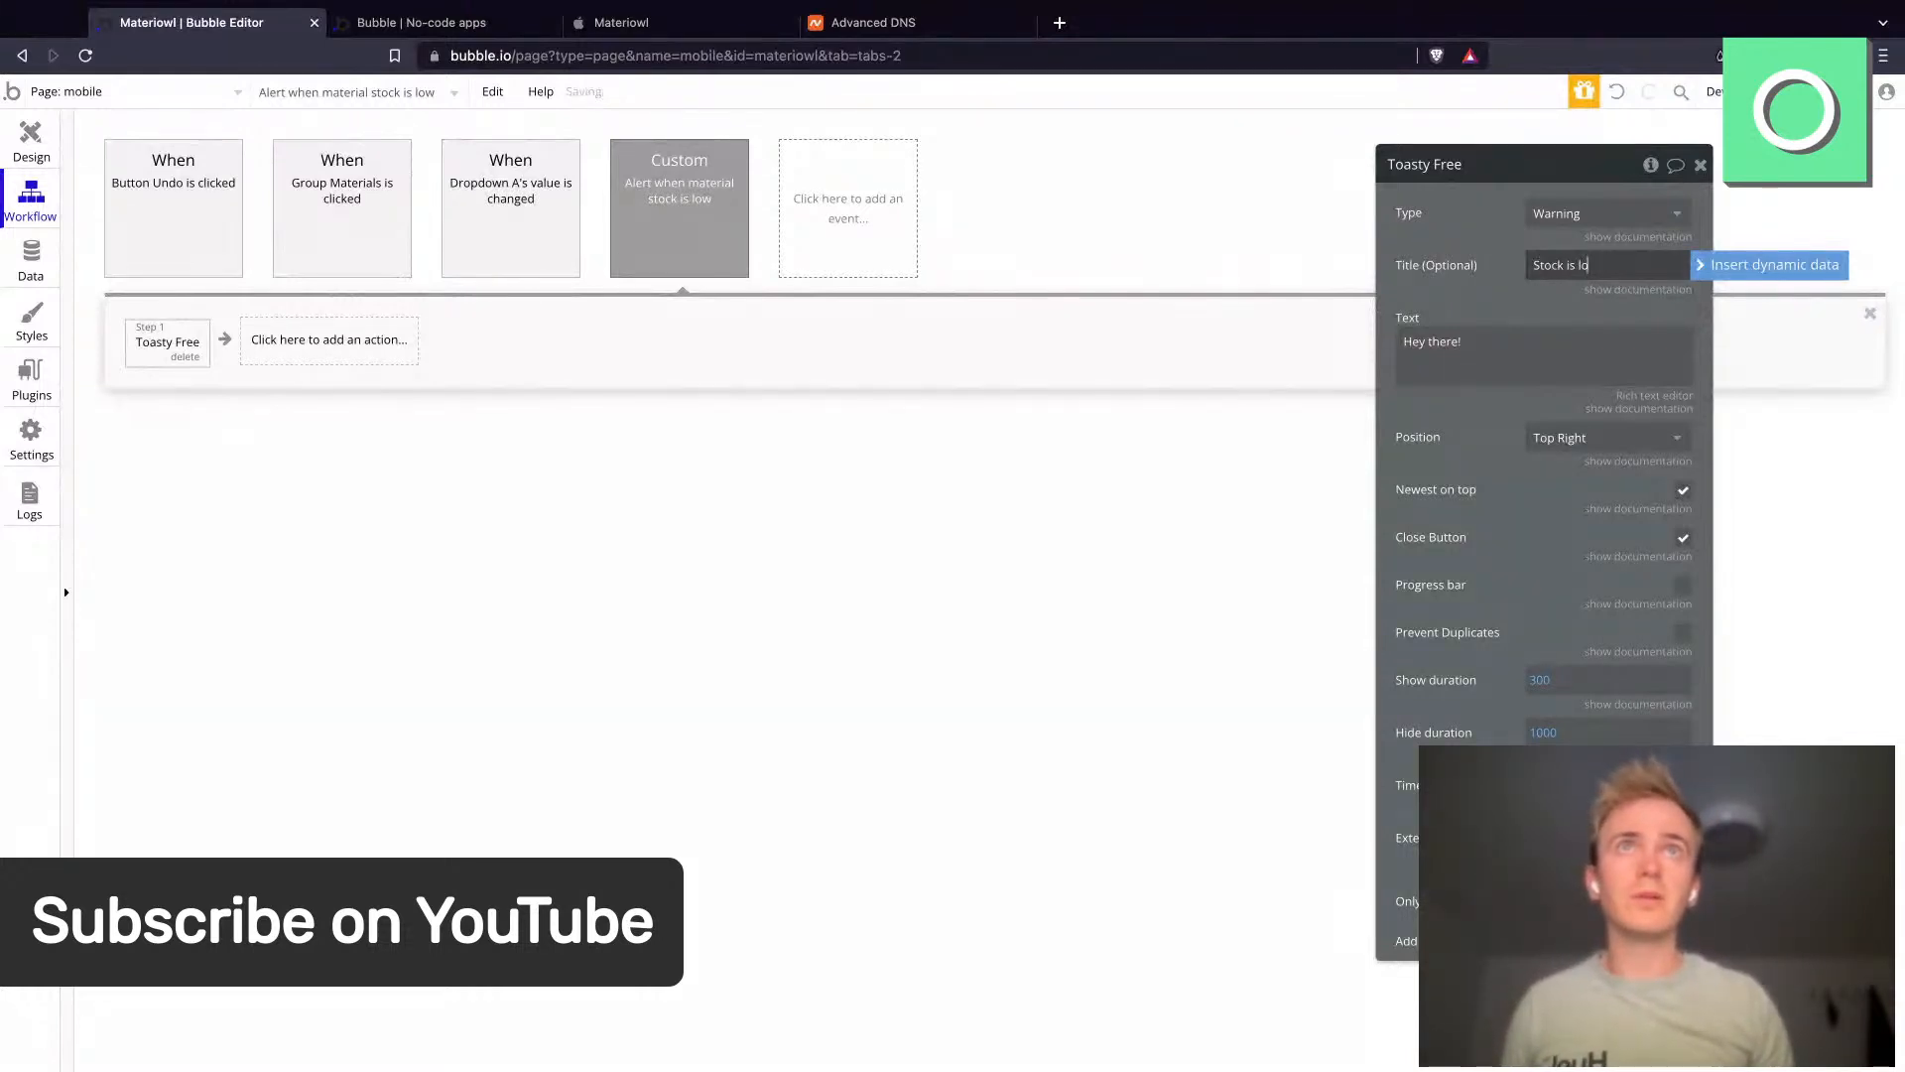
- Replace the toast text with the dynamic value material's Label
left_click(1508, 381)
key("super+a")
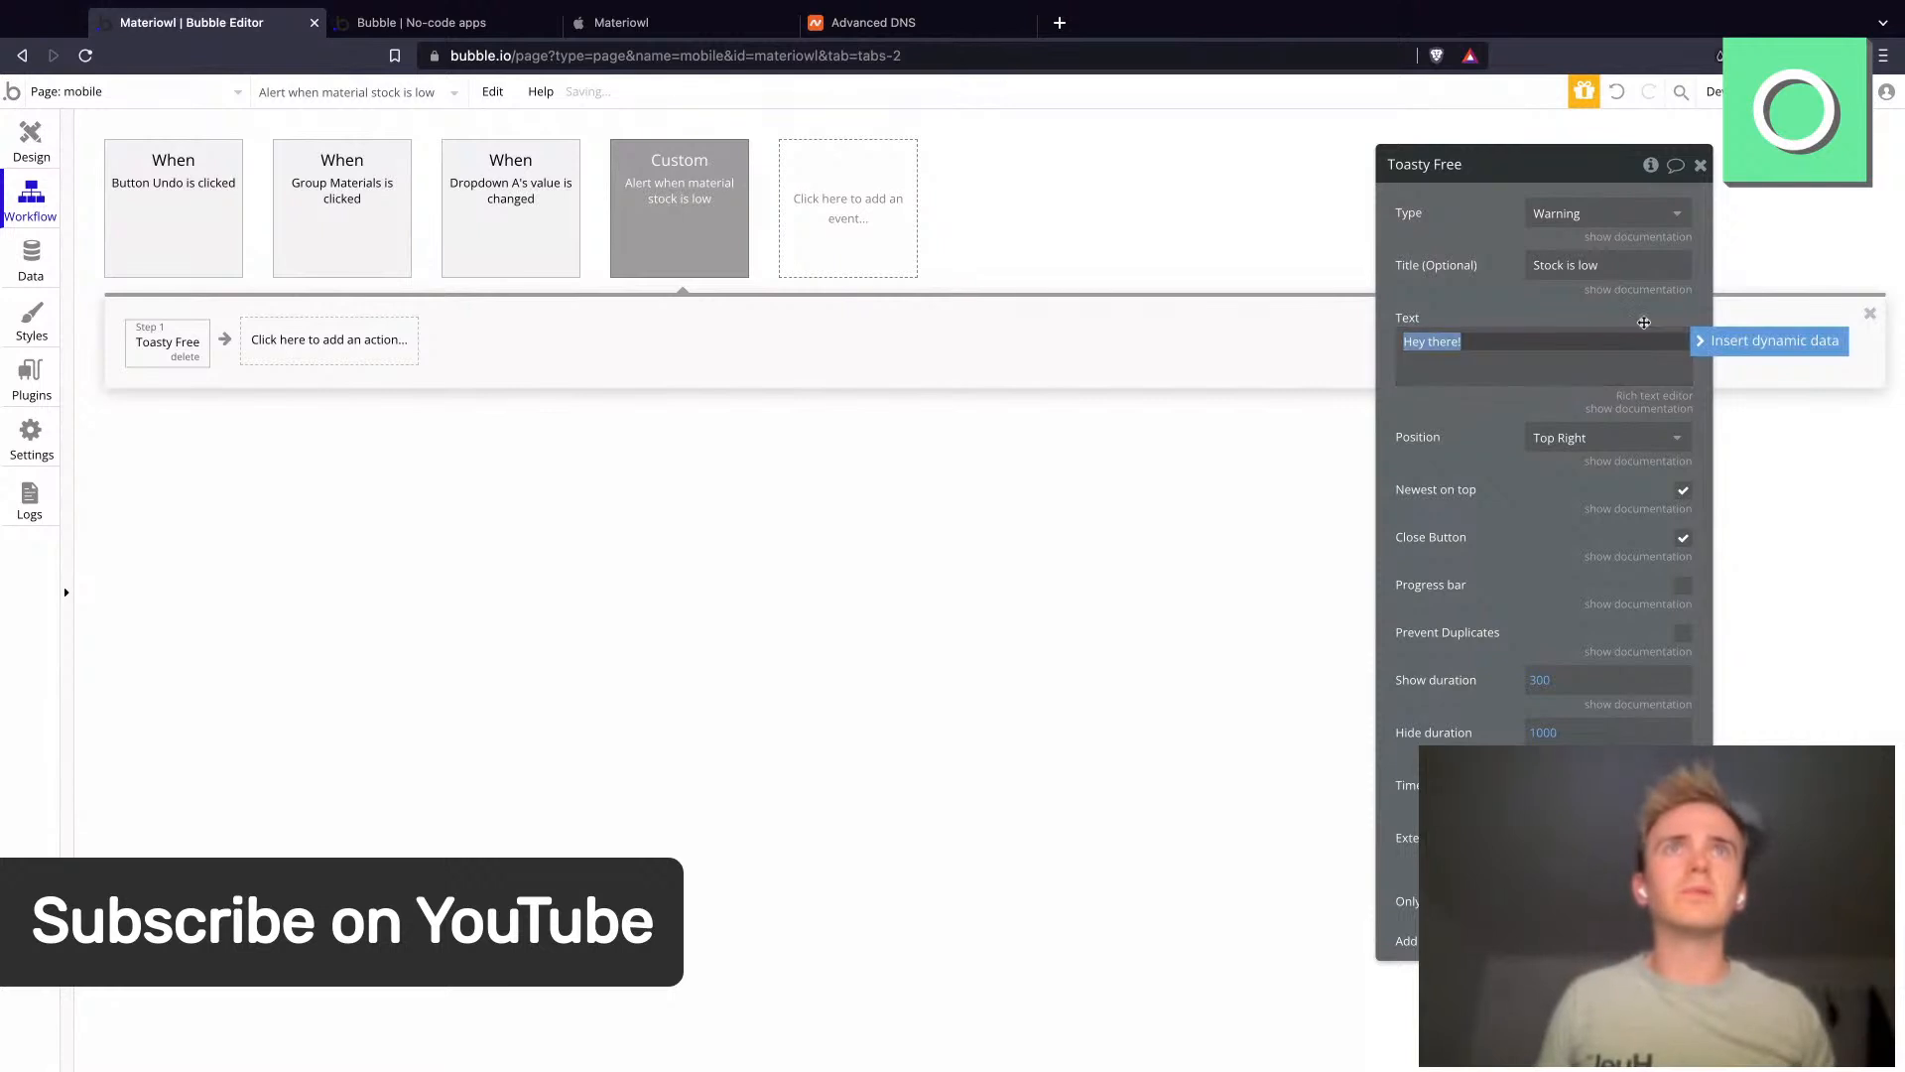
left_click(1697, 343)
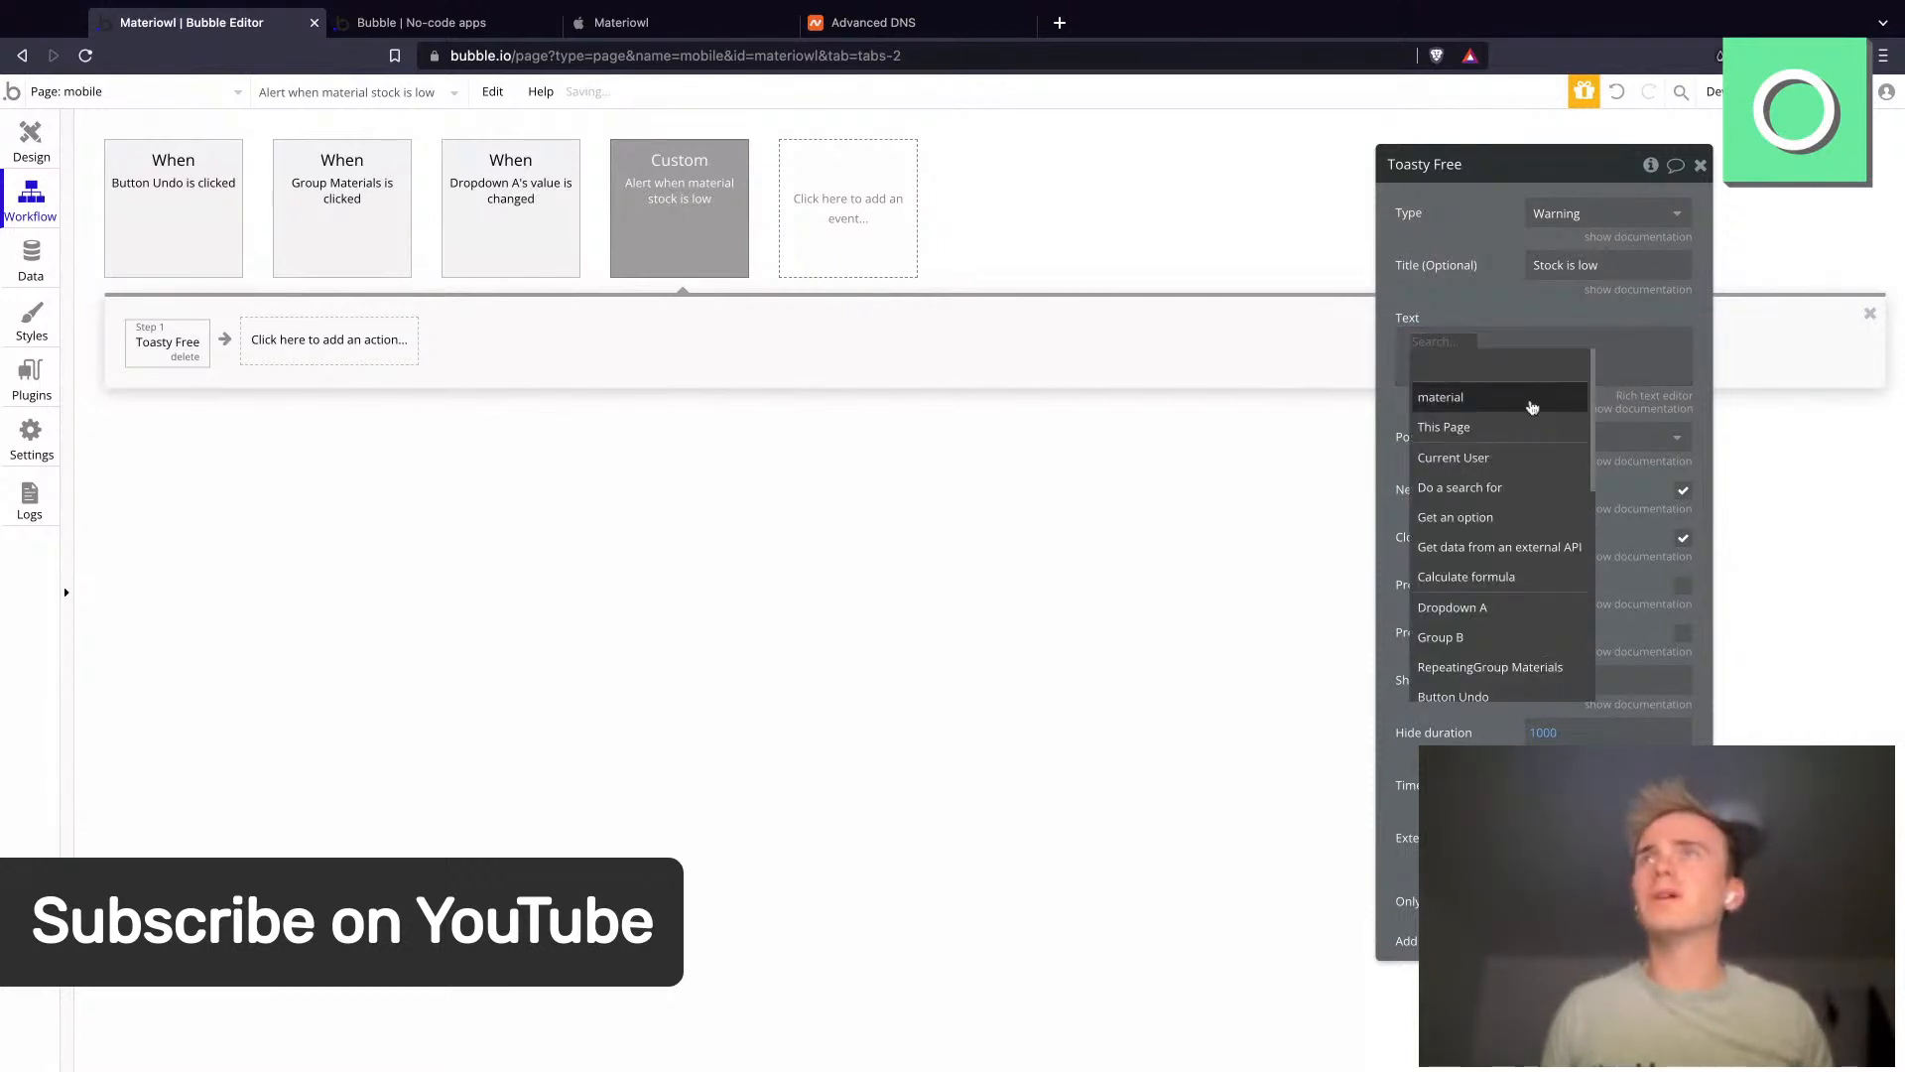
left_click(724, 238)
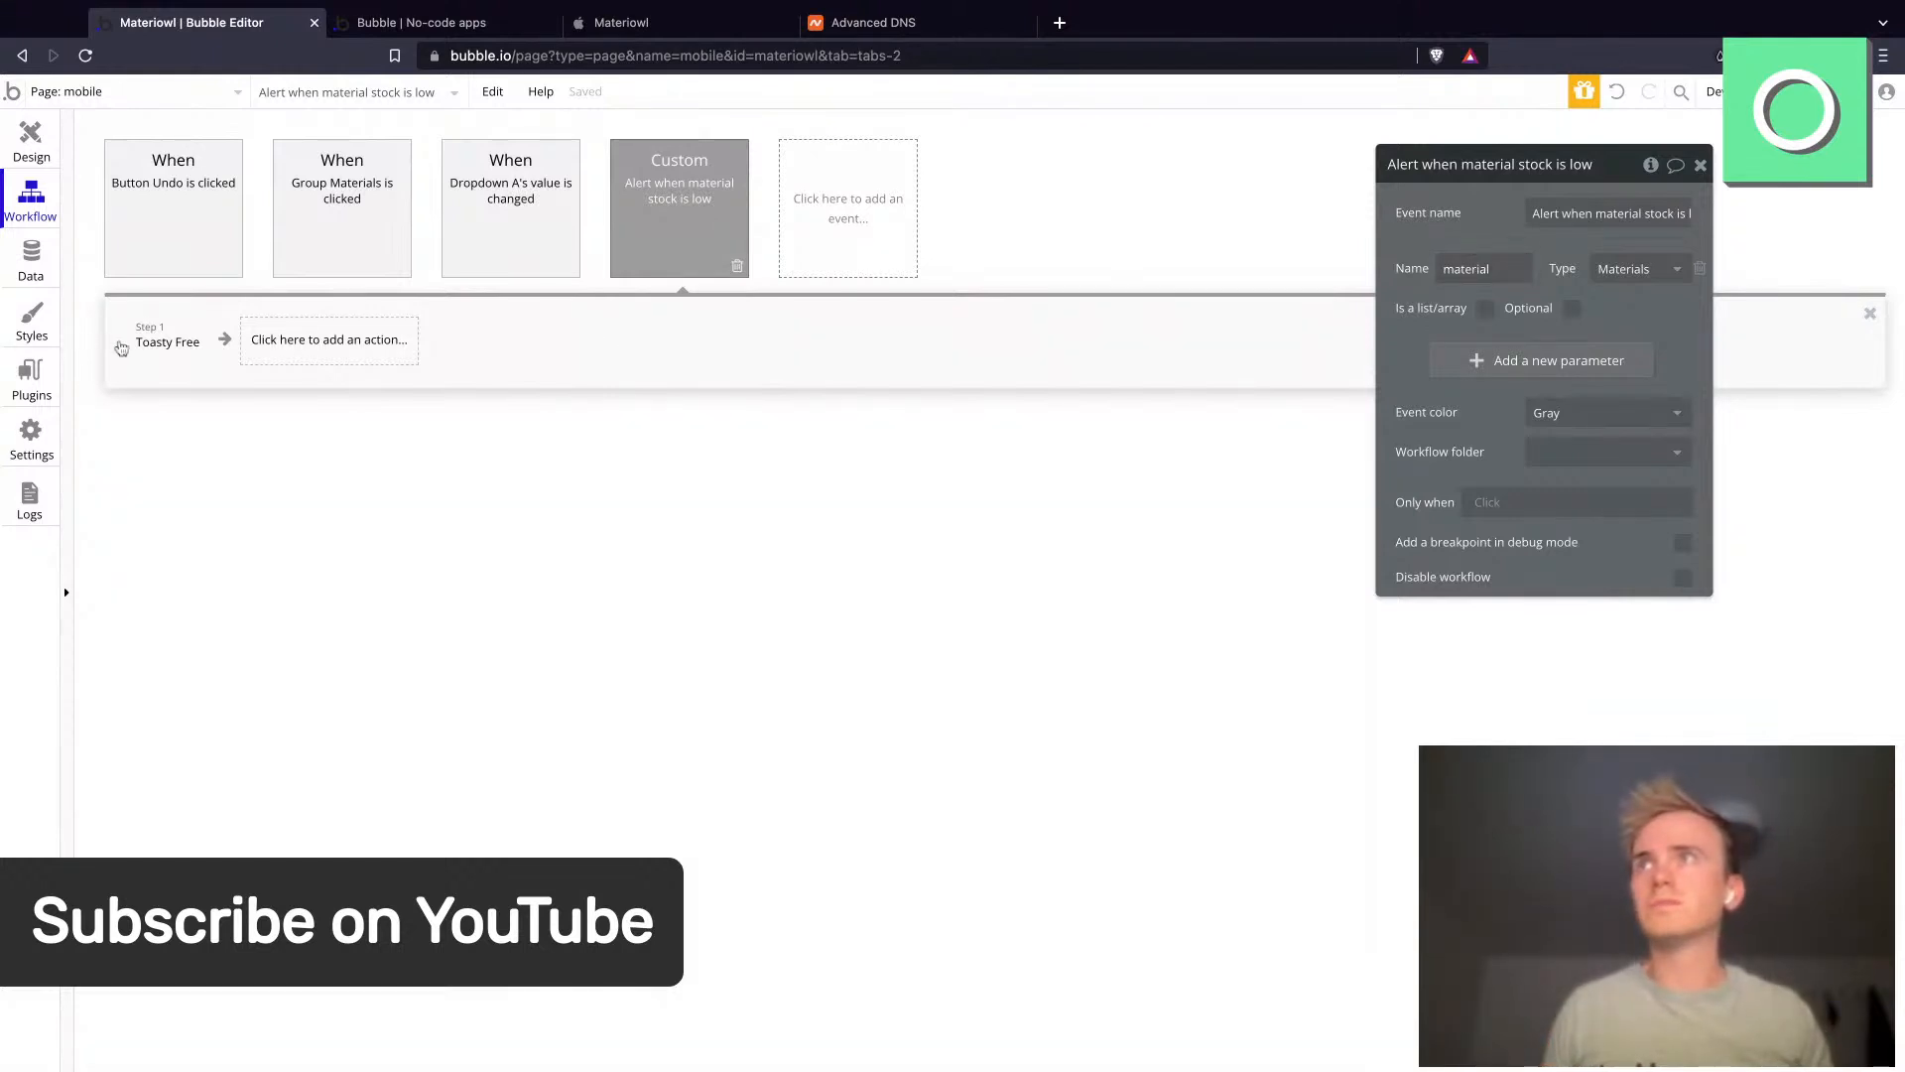
left_click(149, 344)
left_click(1429, 339)
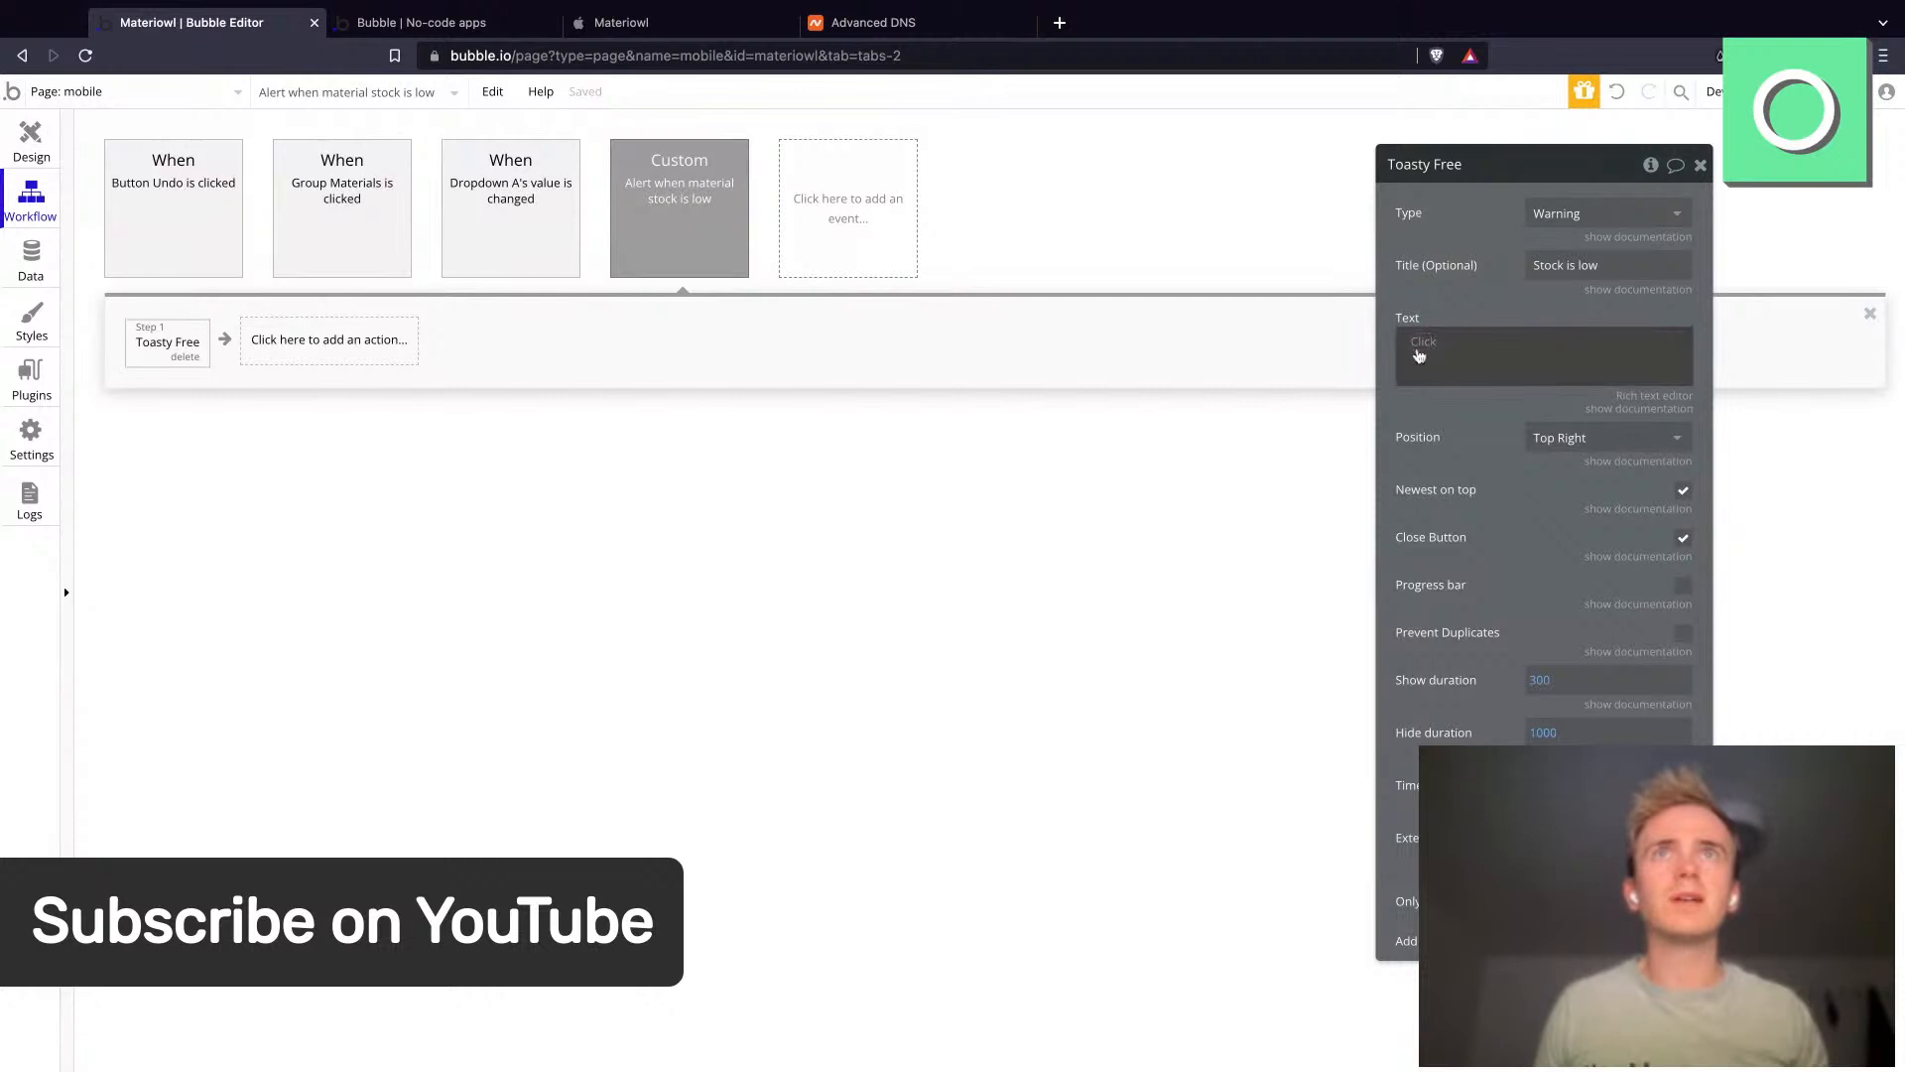
left_click(1479, 385)
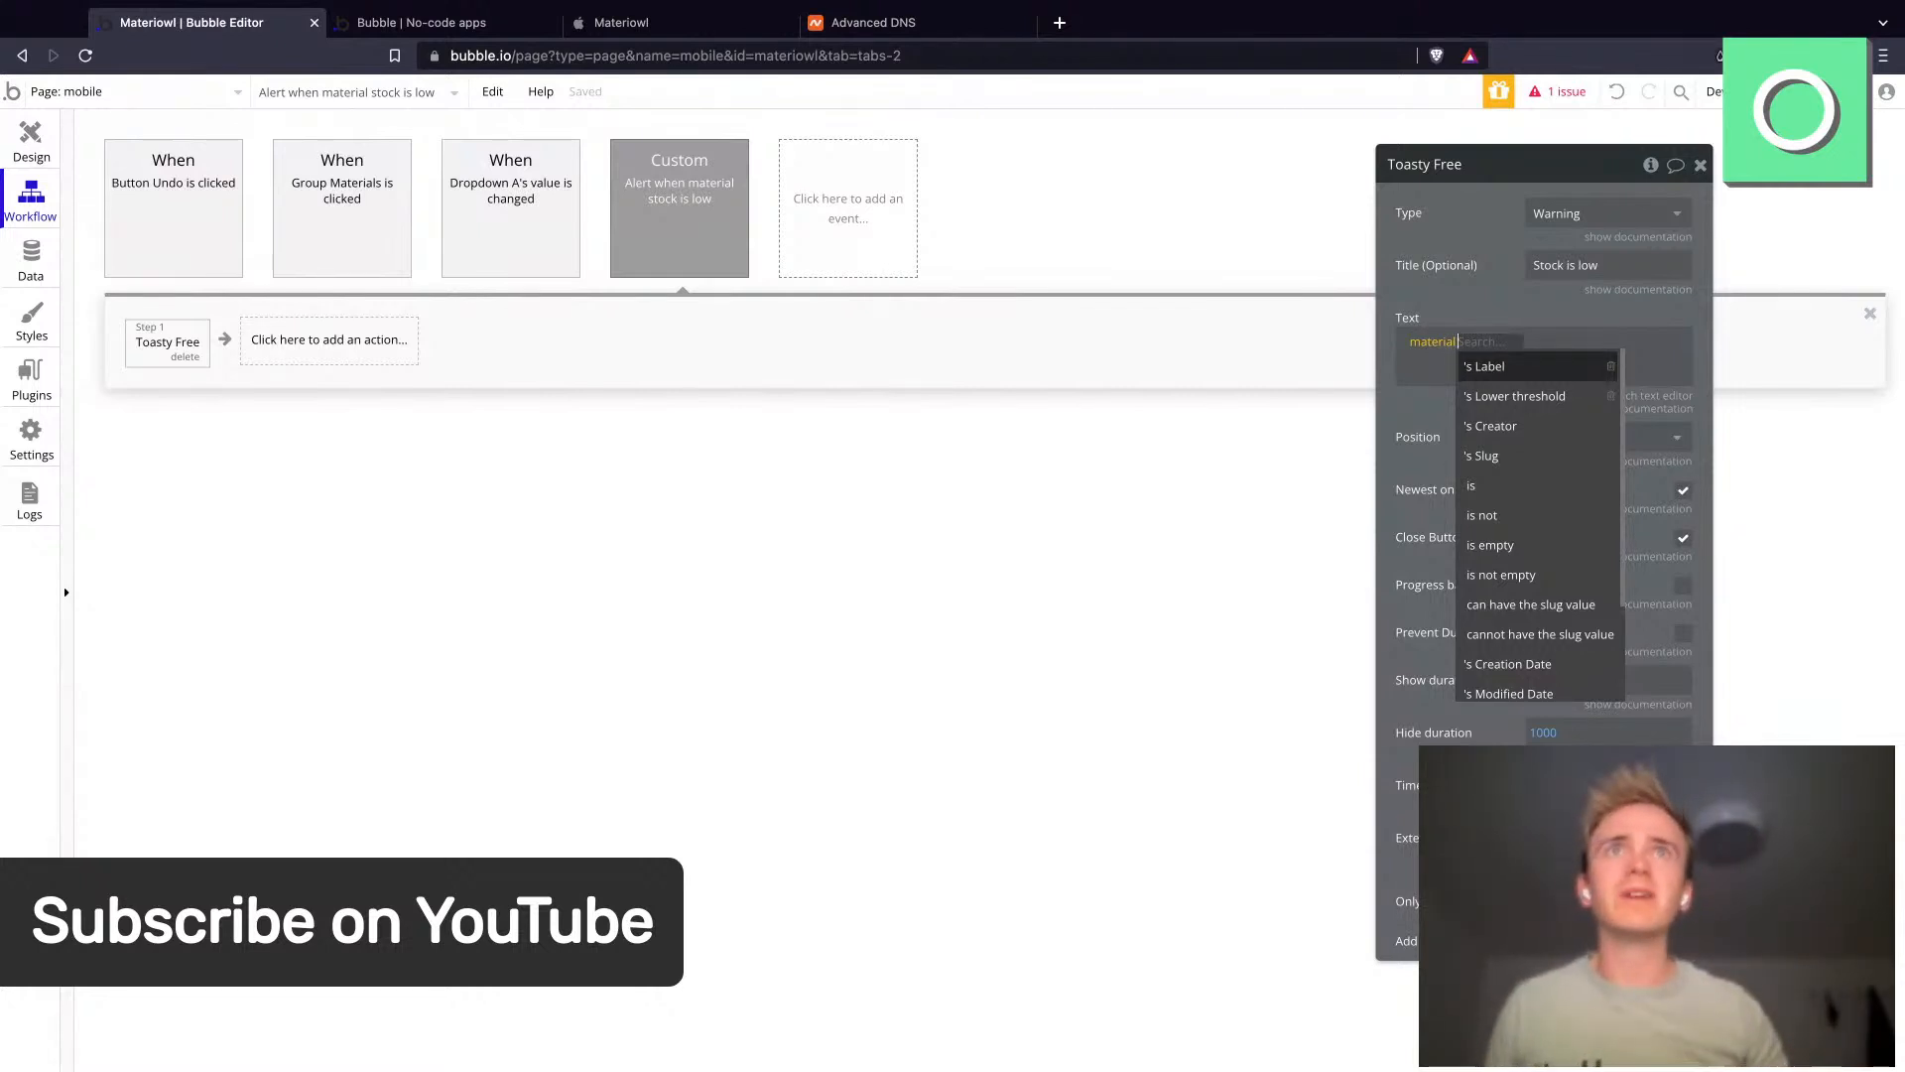
left_click(1498, 366)
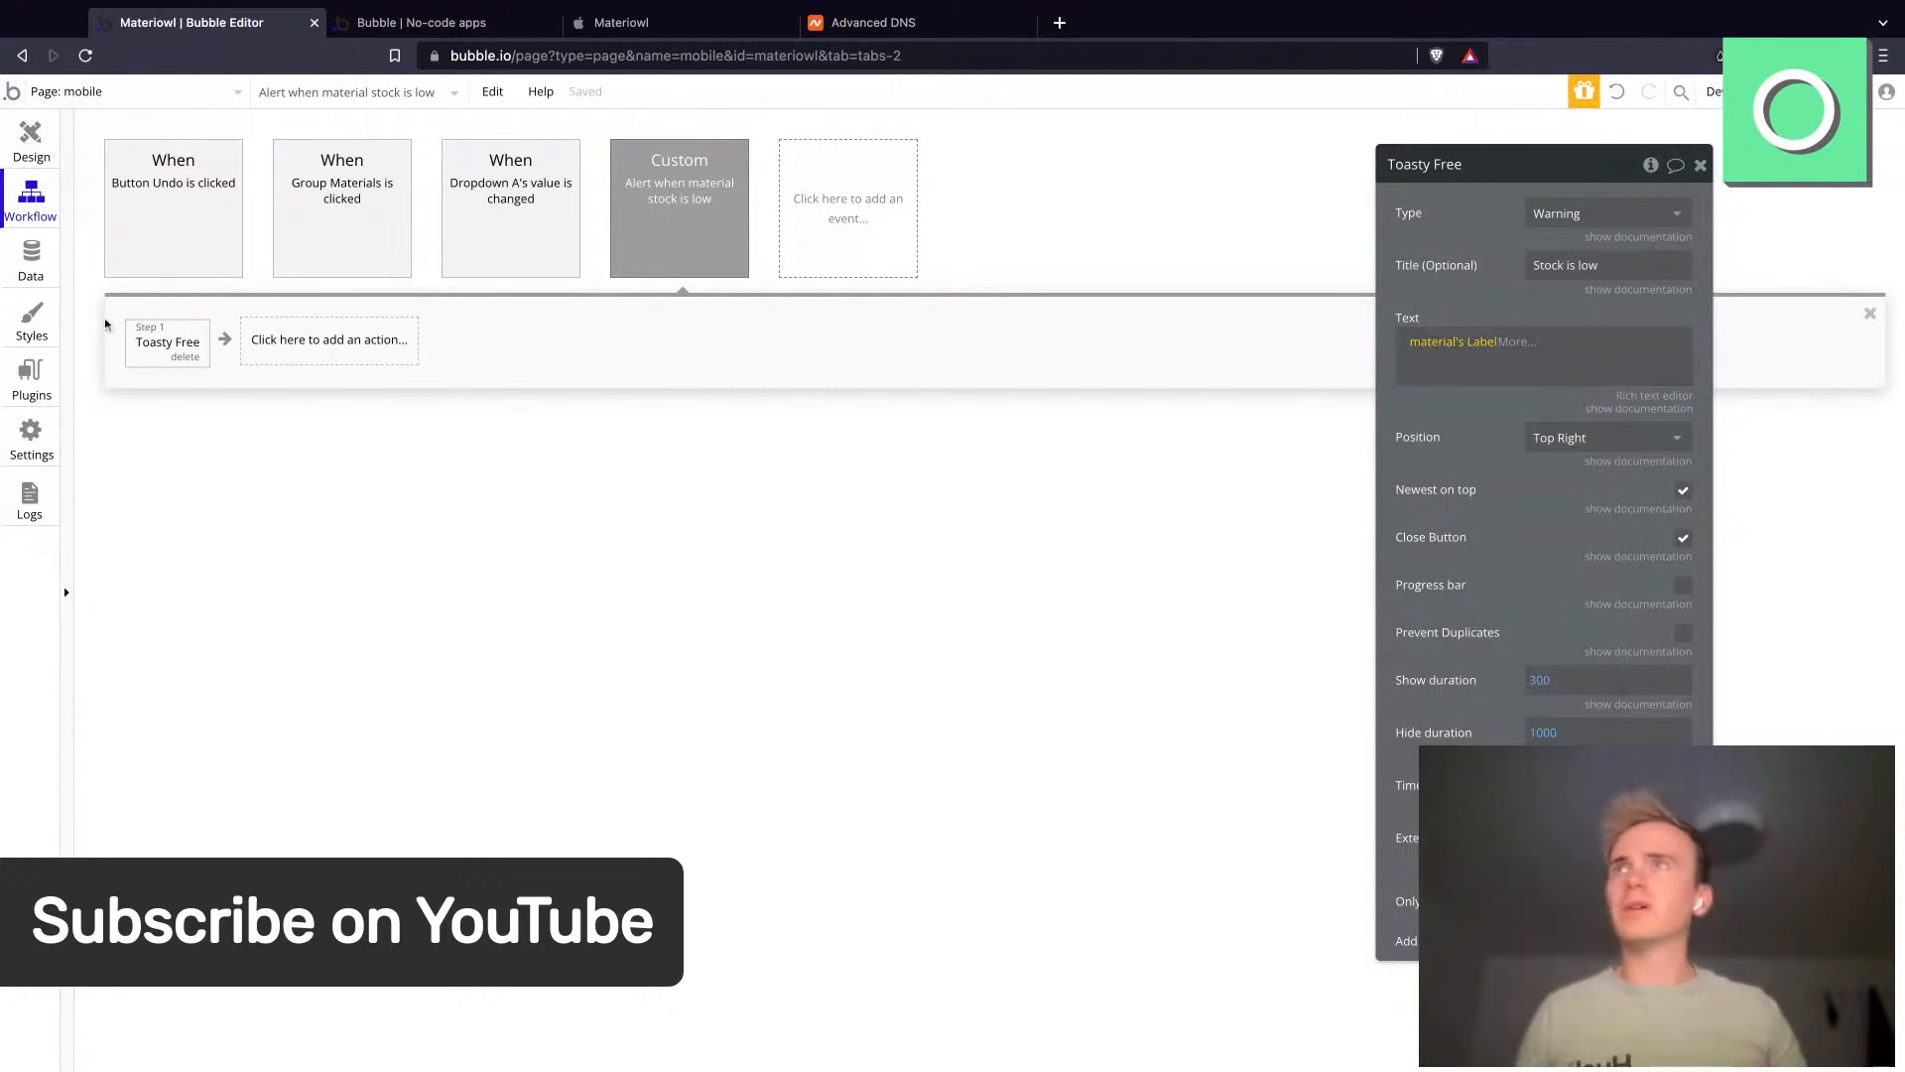
- Select every record except the two Purchased entries in the database's All Records view
left_click(25, 287)
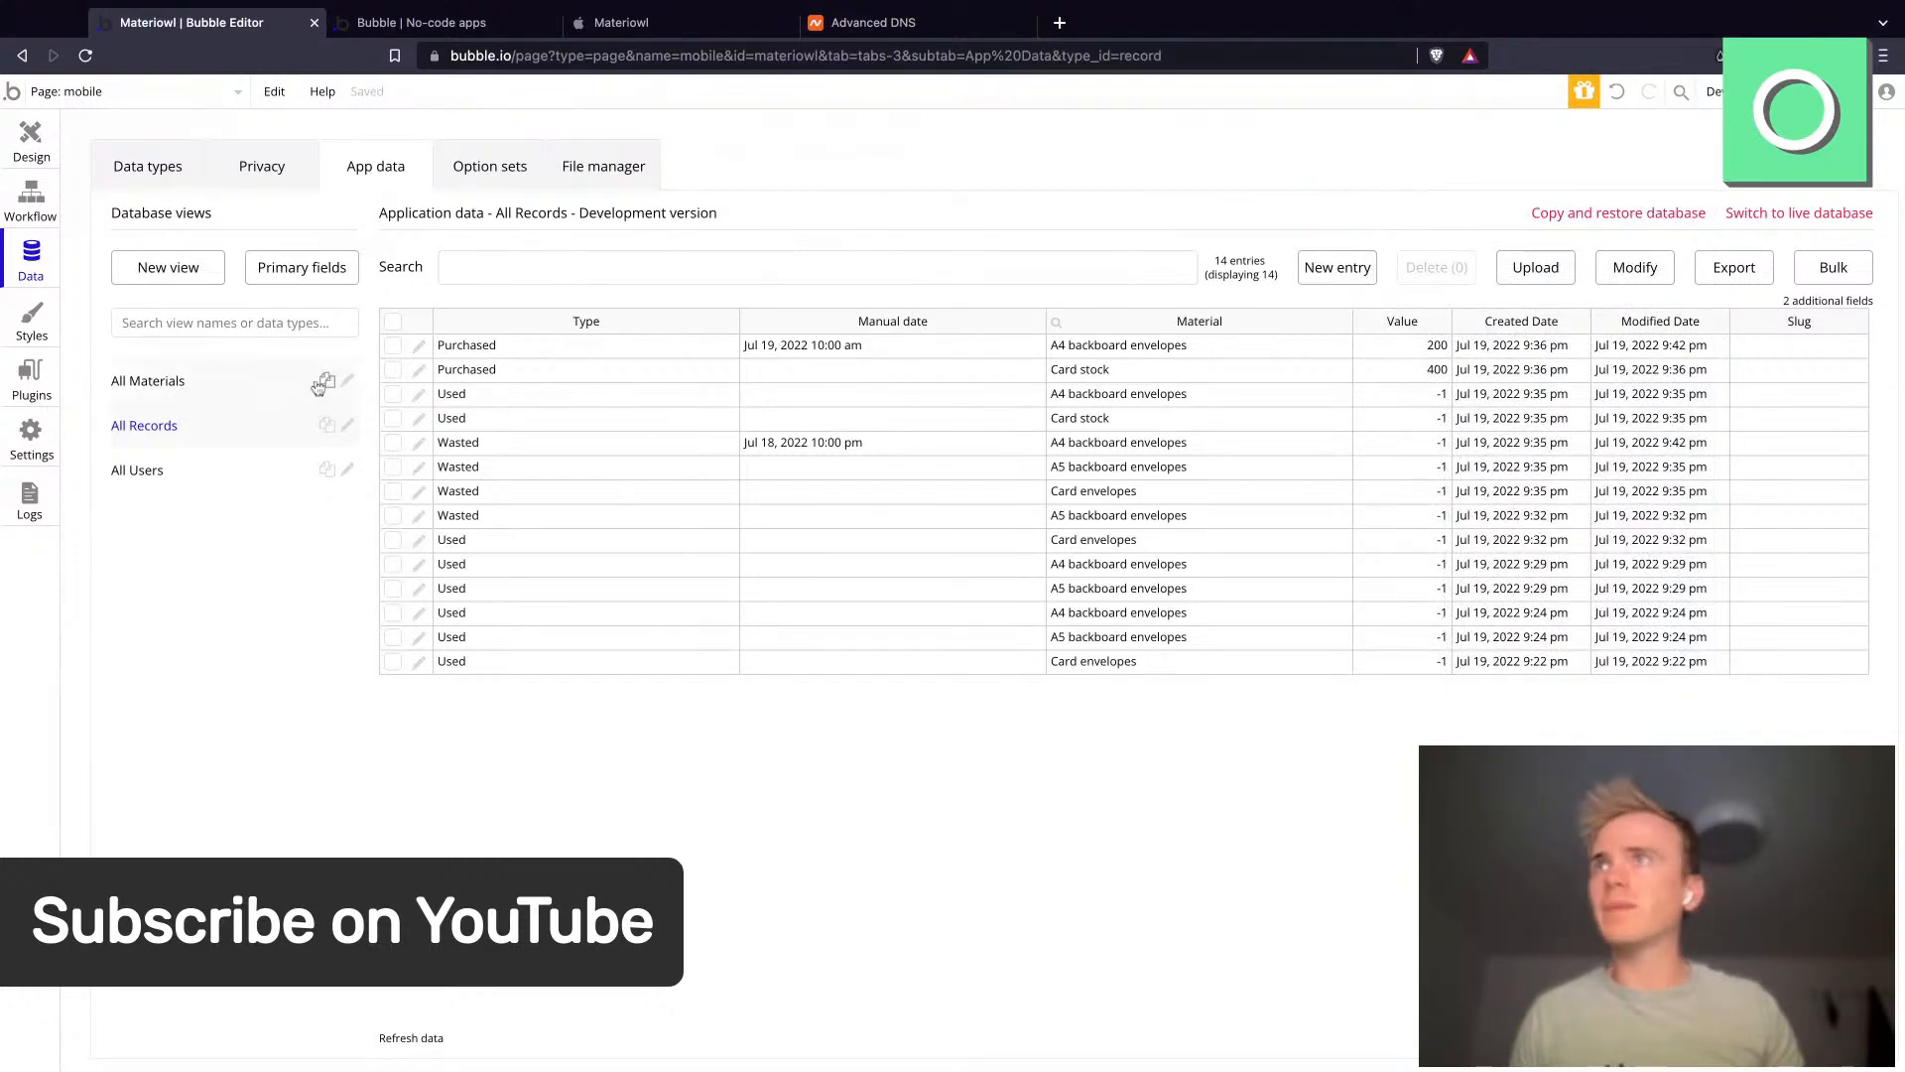
left_click(186, 378)
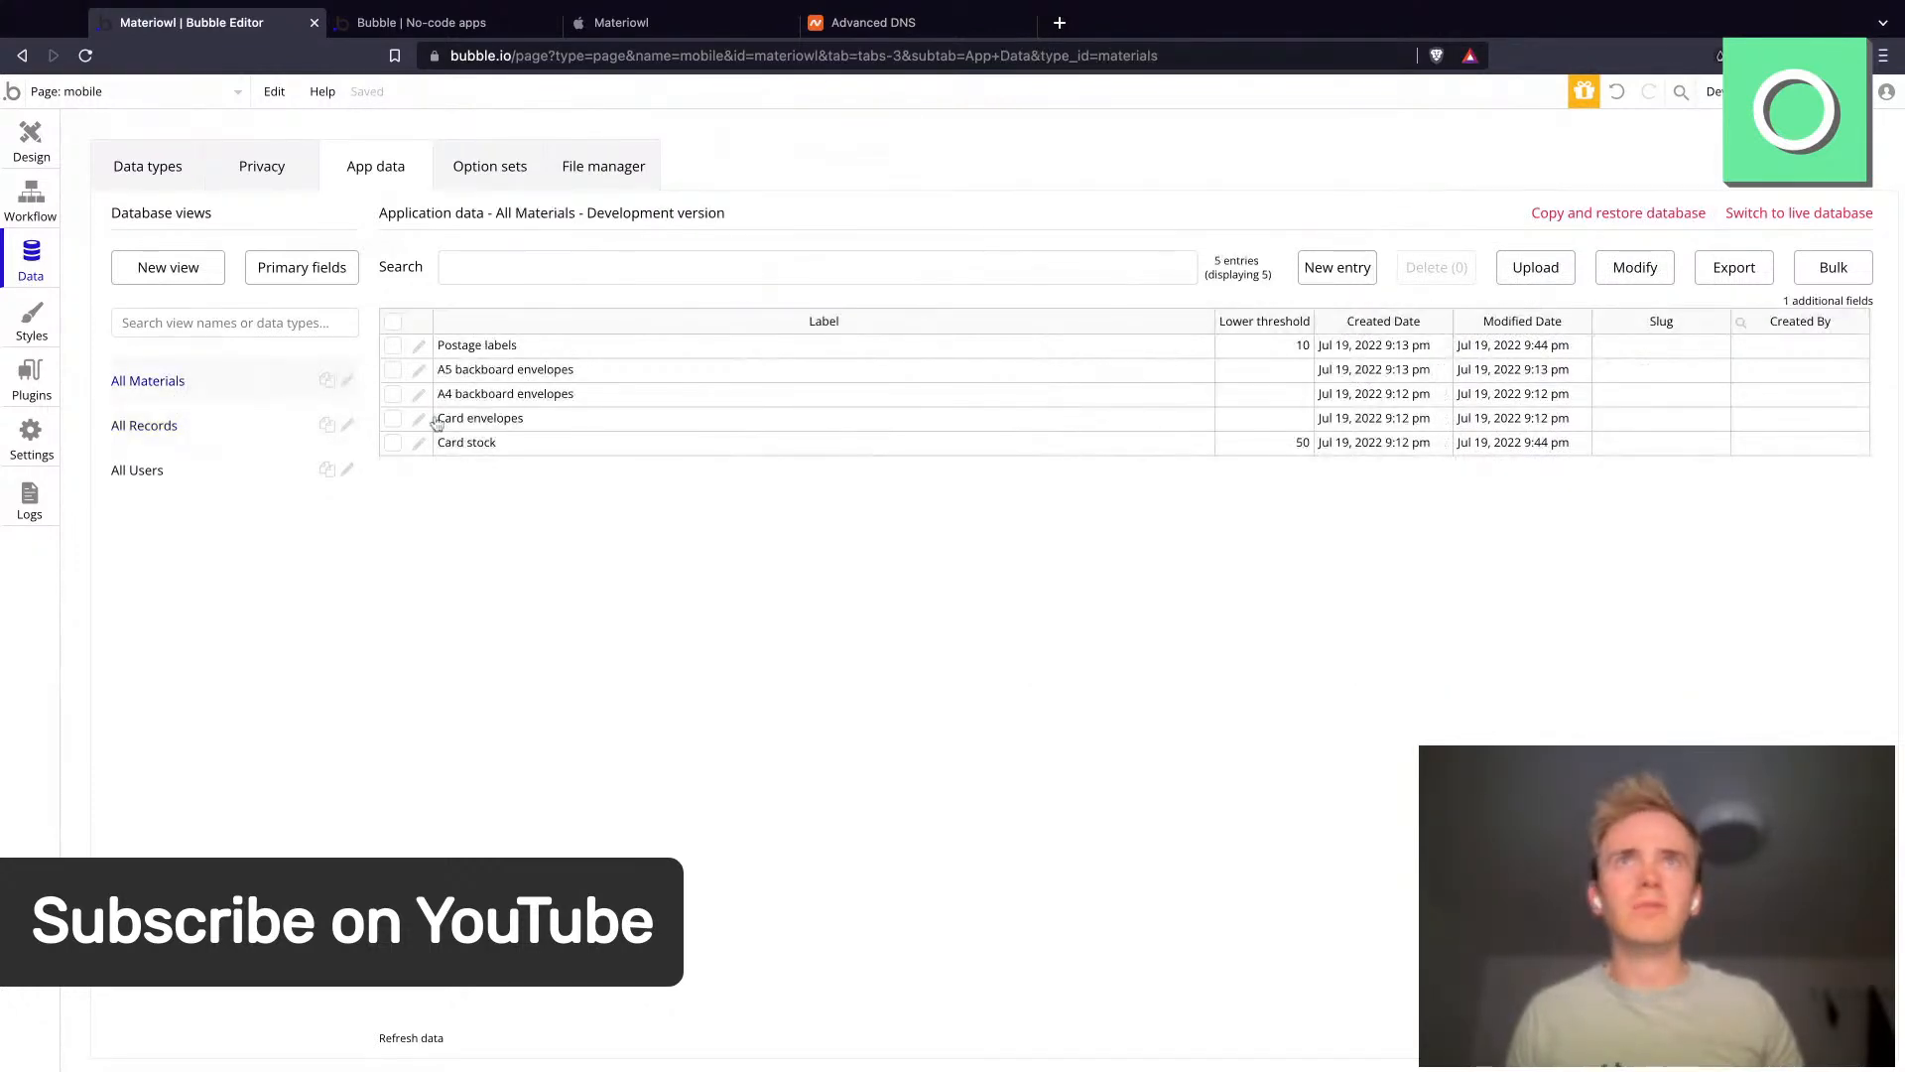
left_click(235, 439)
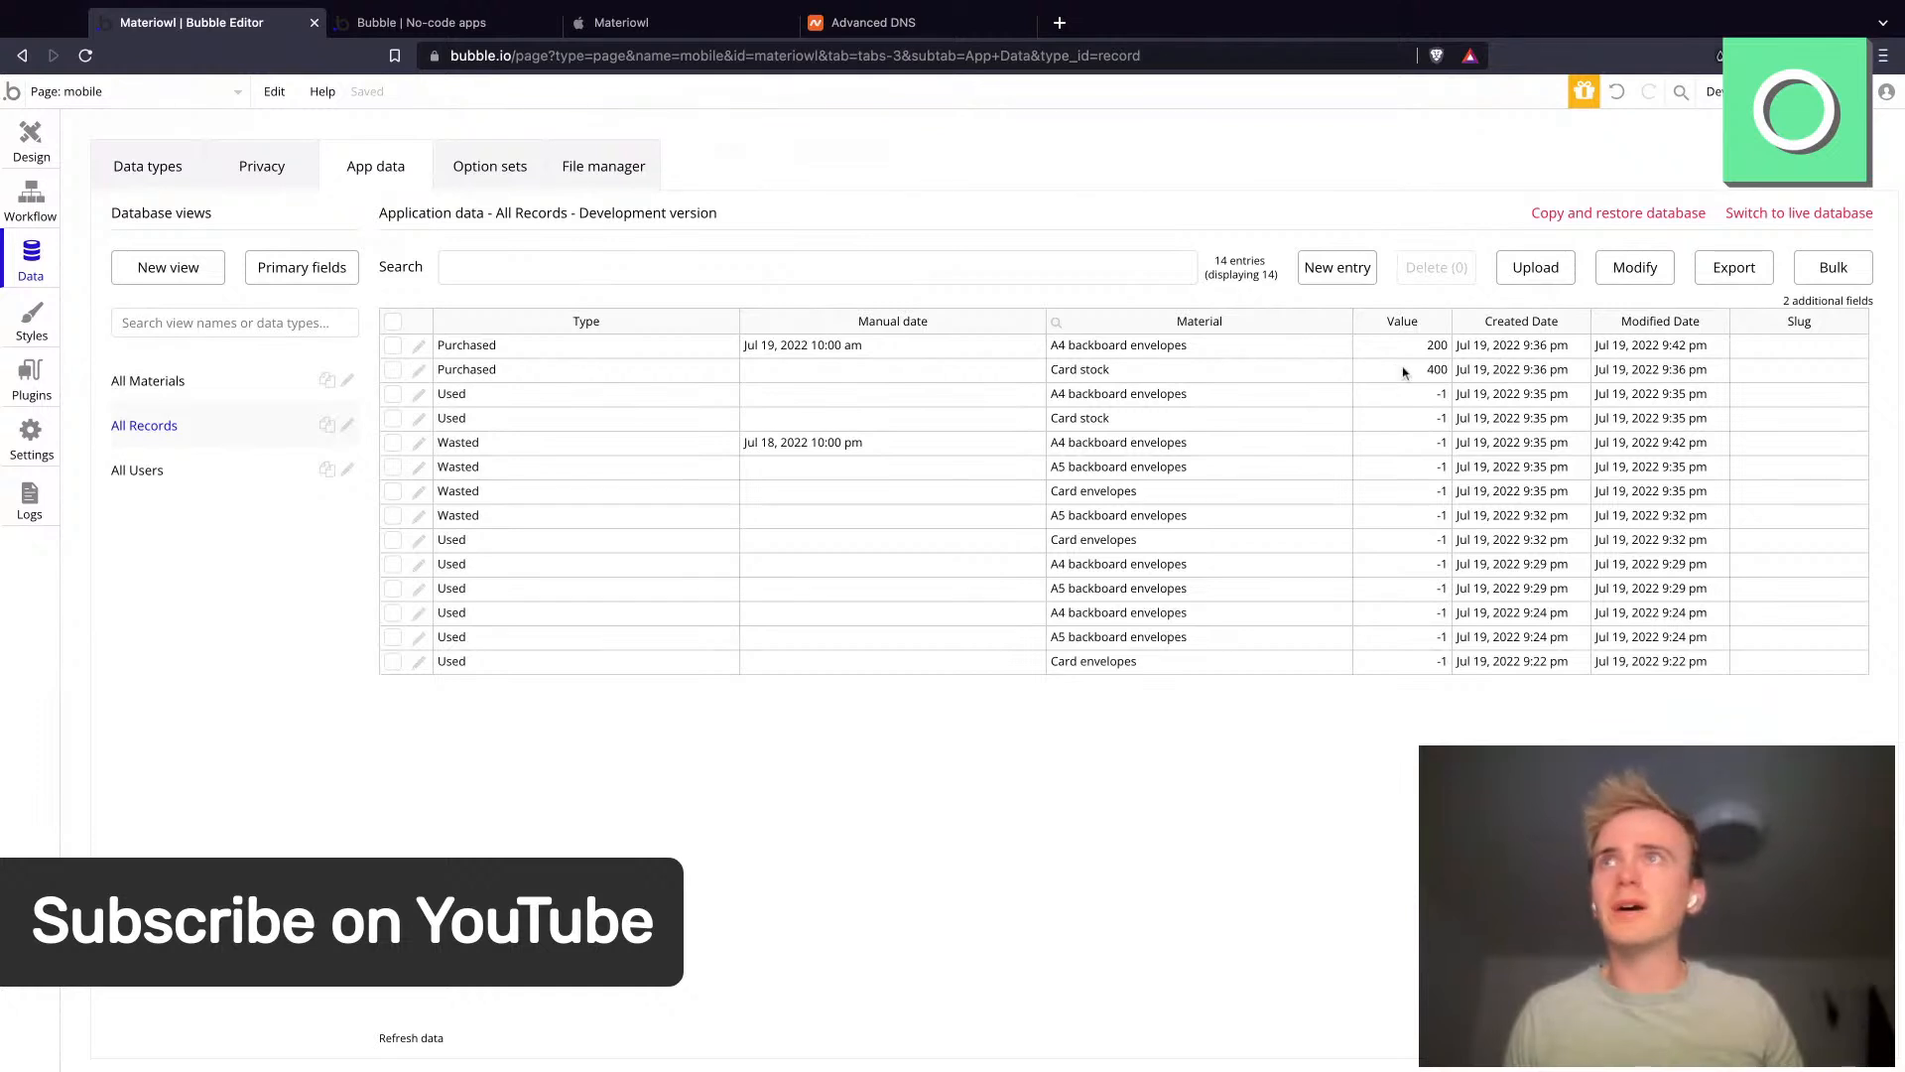
left_click(394, 663)
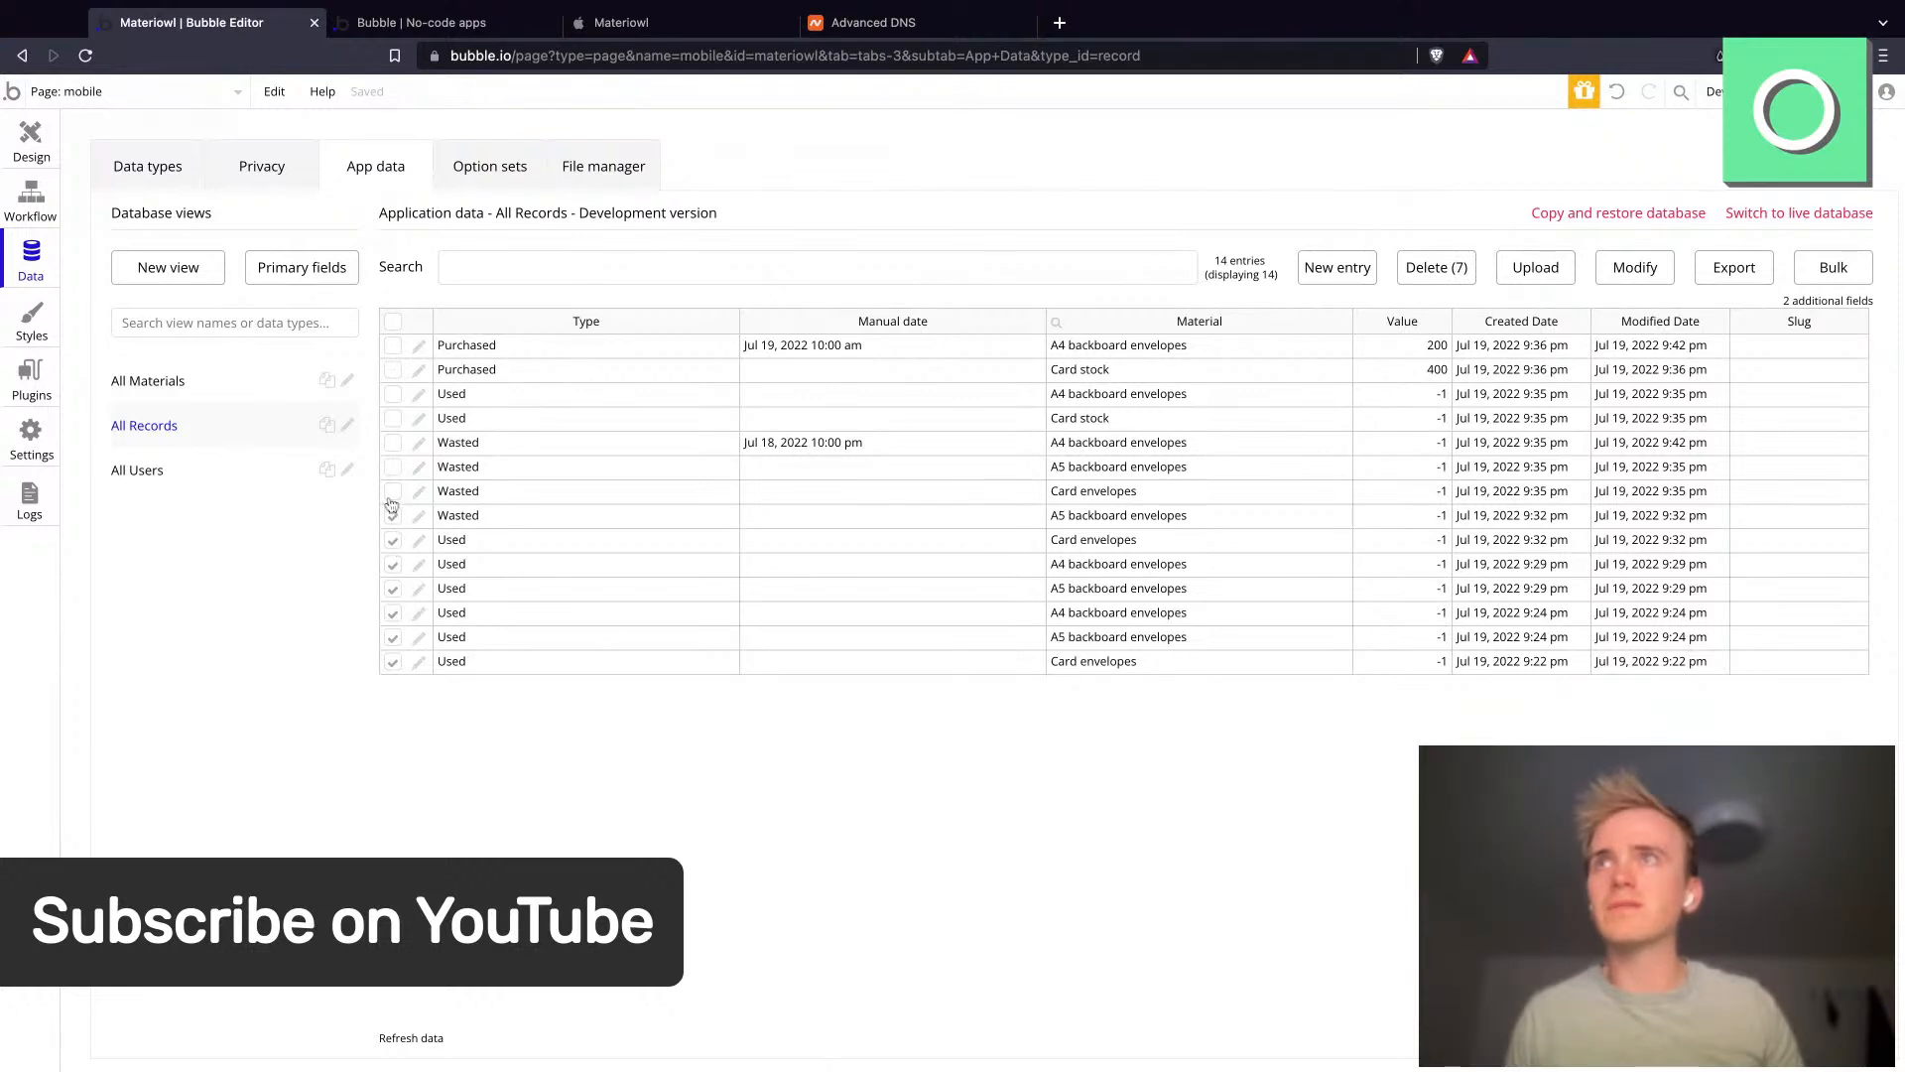
left_click(393, 444)
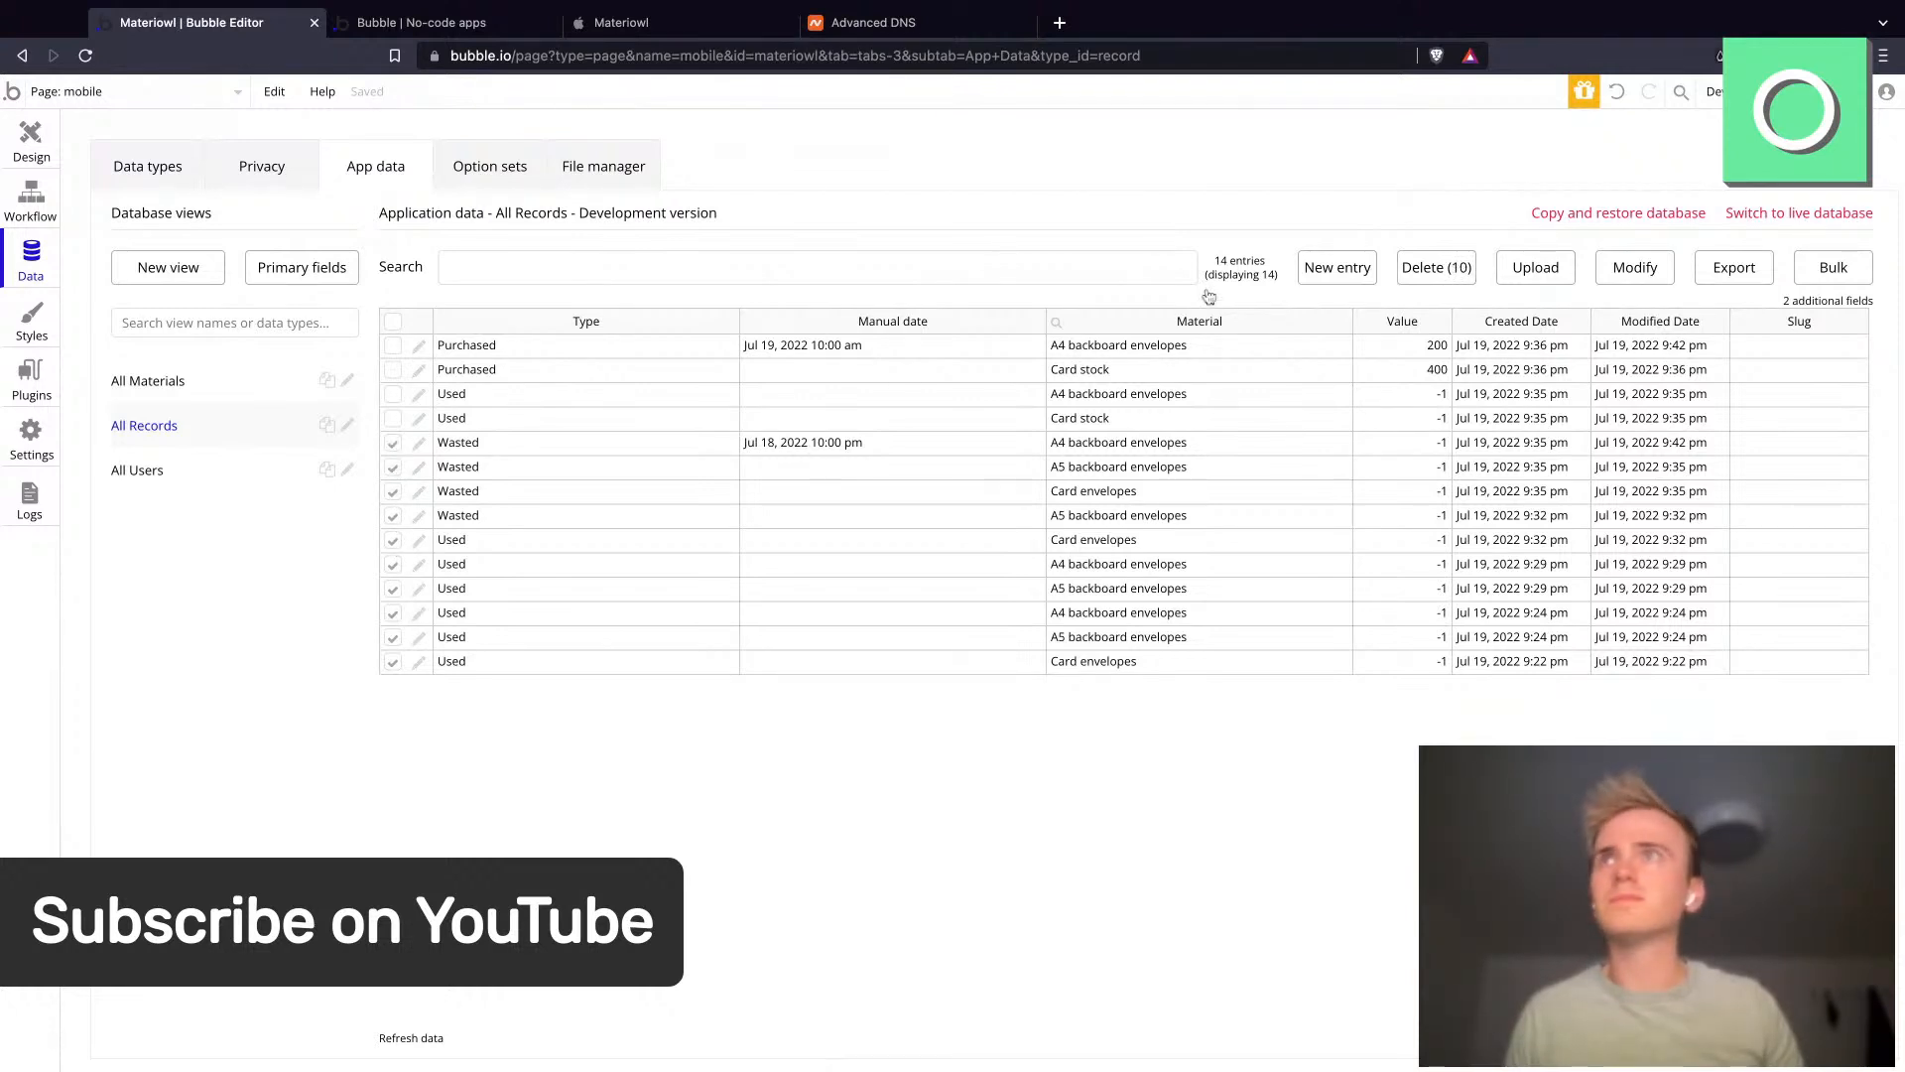
left_click(393, 418)
left_click(393, 394)
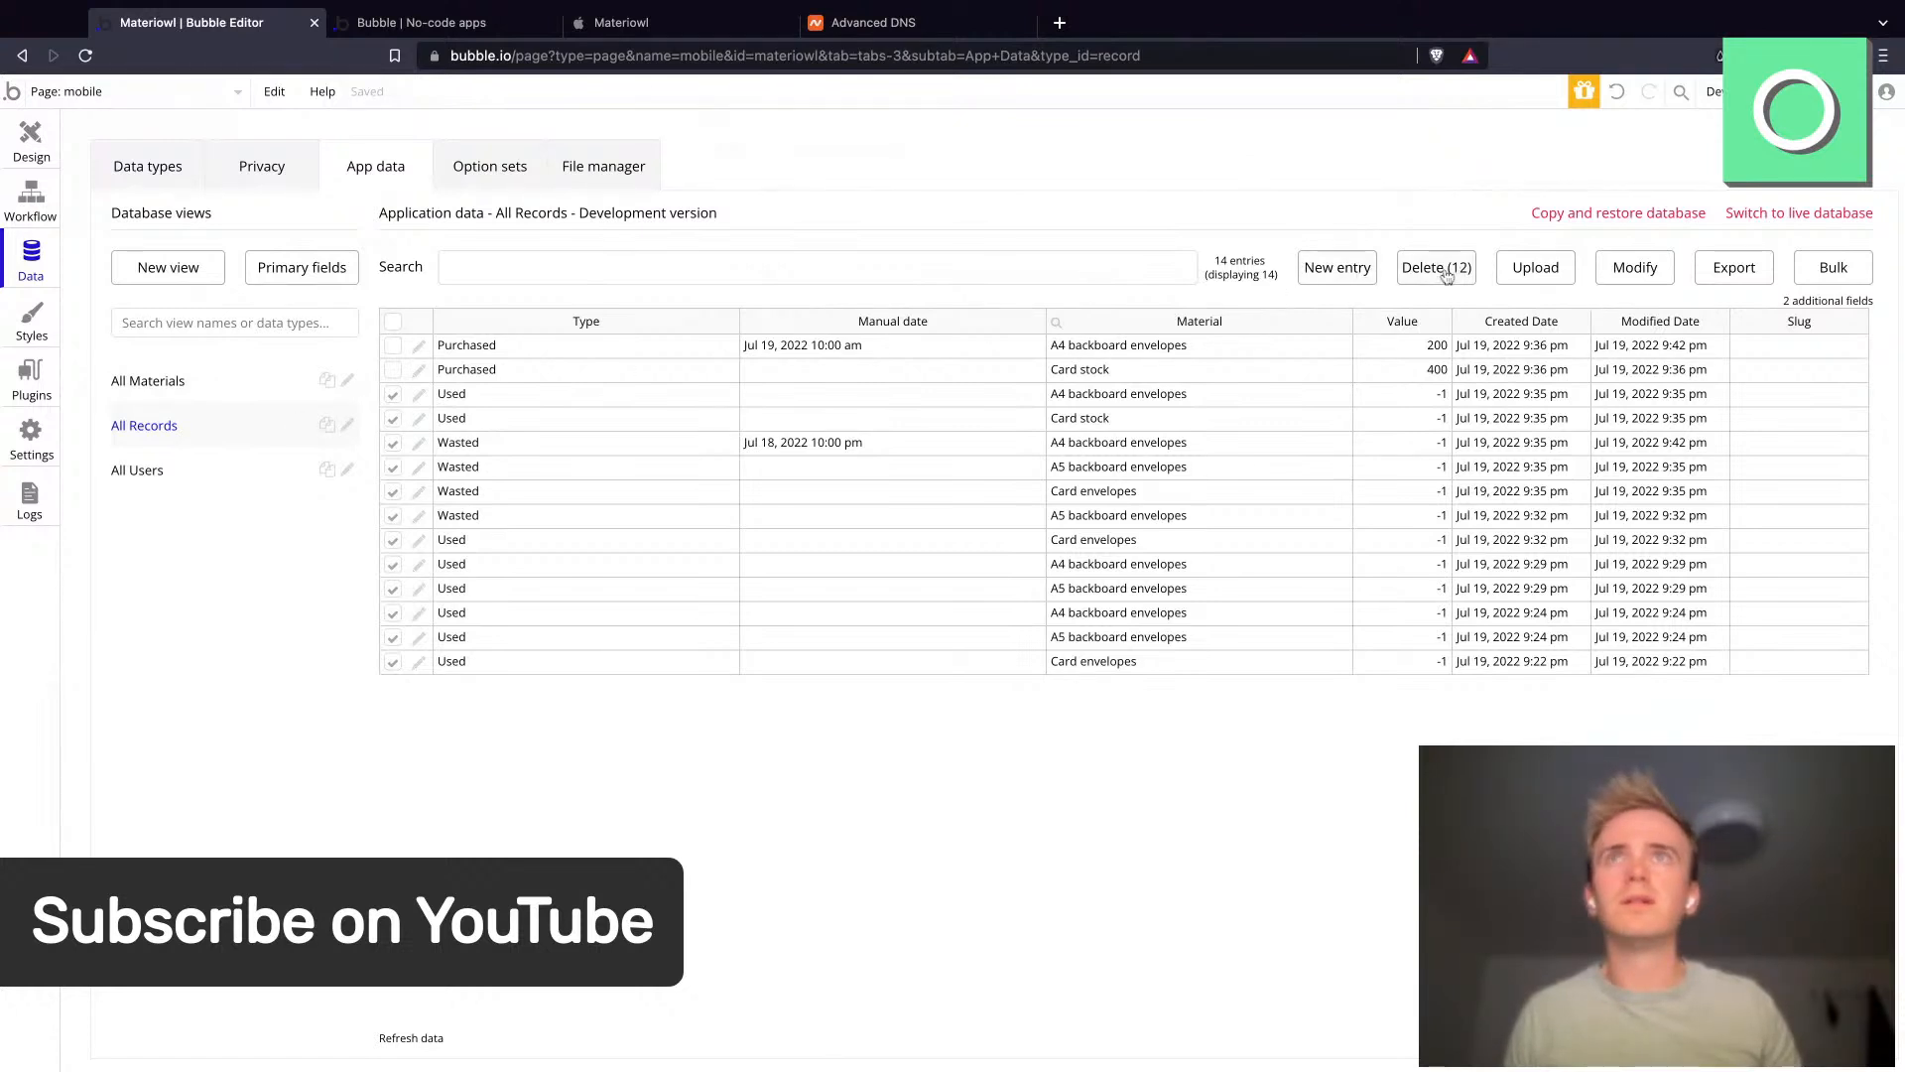
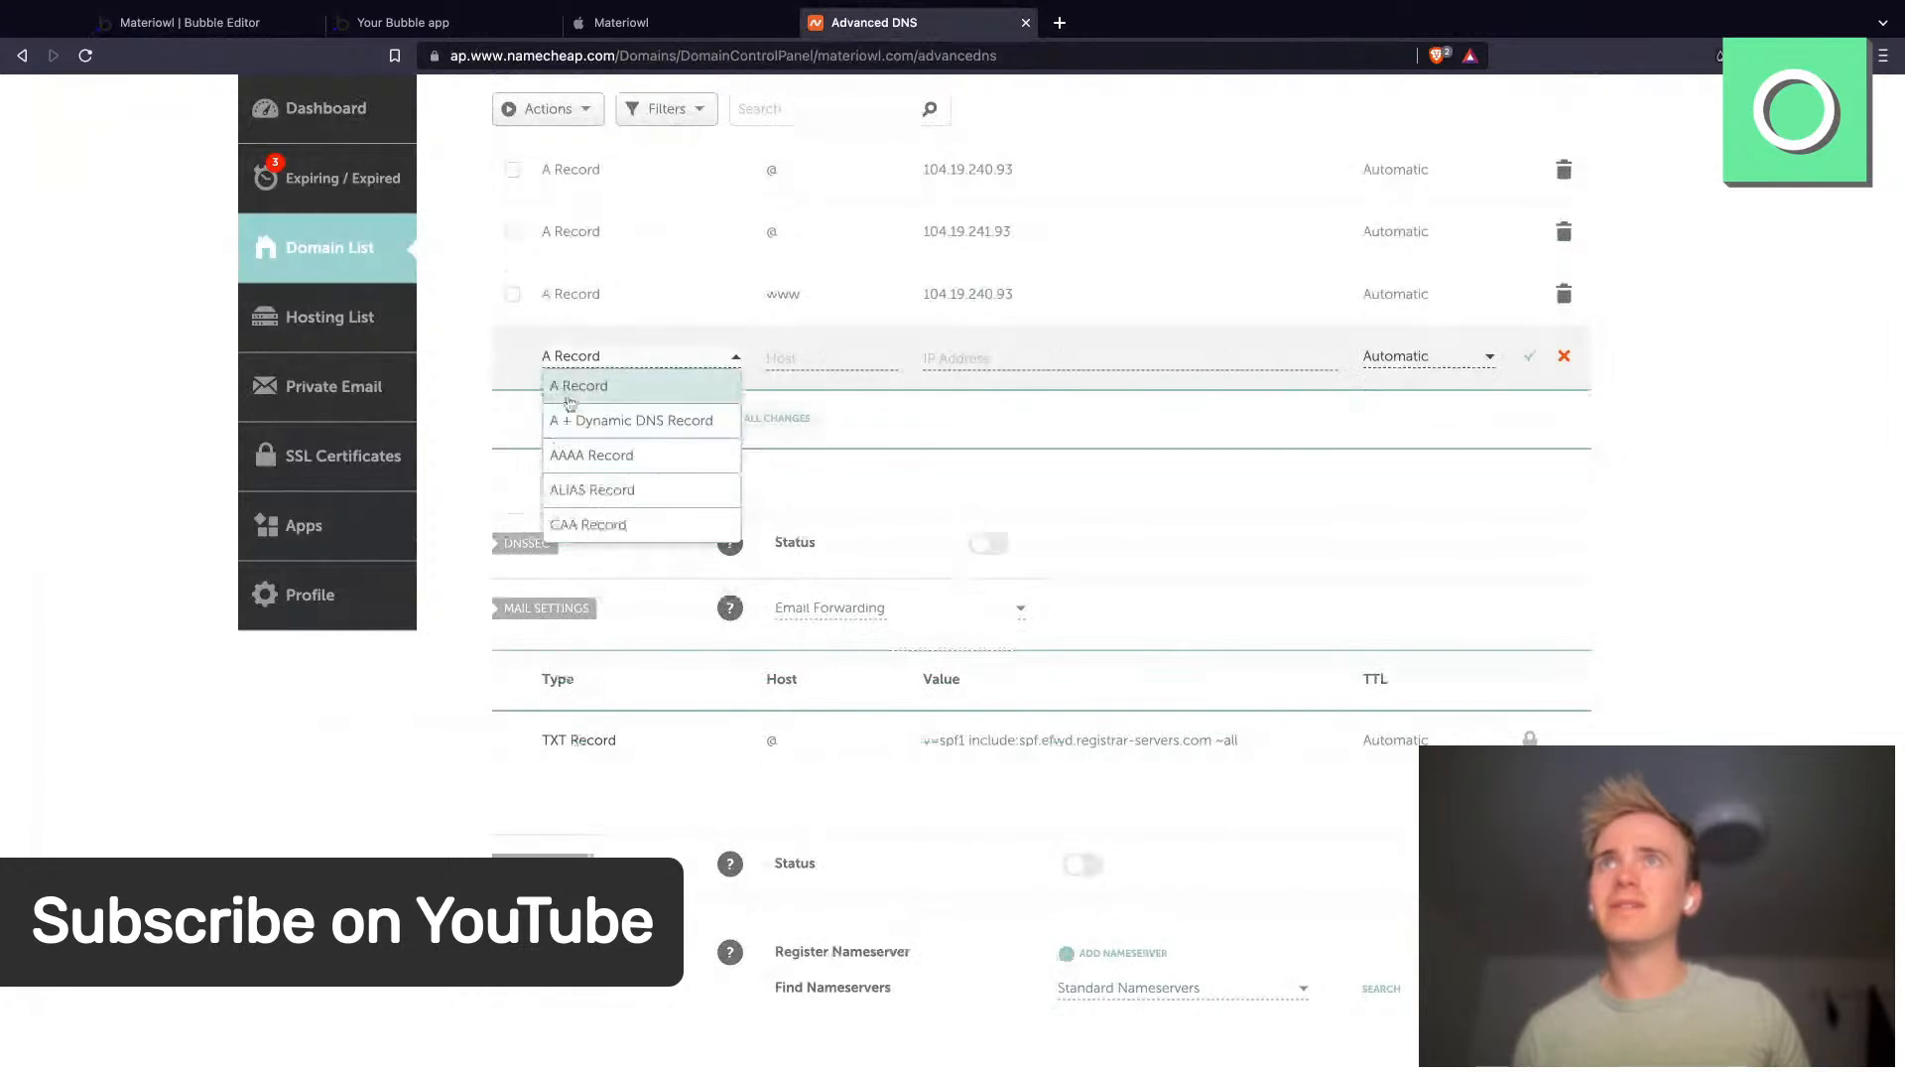
- Add an A record with host www and value 104.19.241.93 to the domain's DNS records
left_click(570, 387)
type("www")
key("Tab")
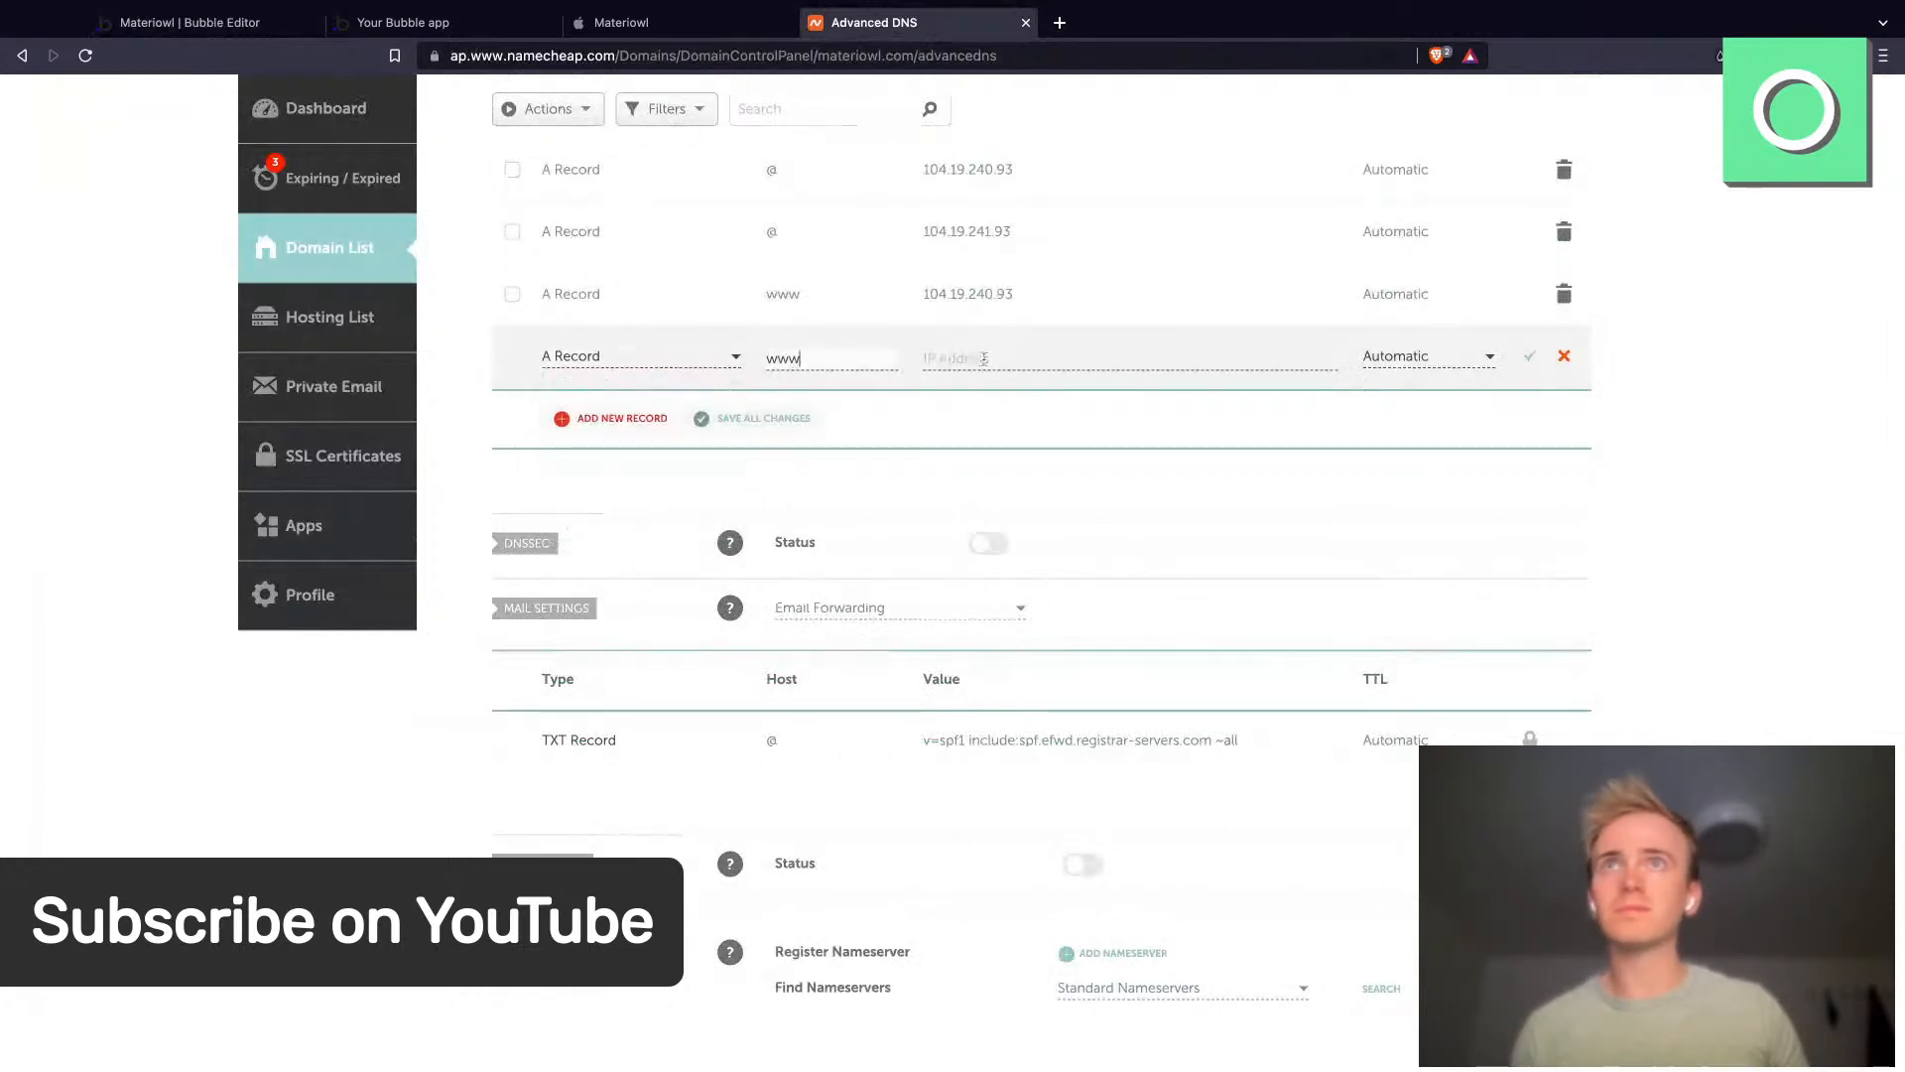
type("104.19.241.93")
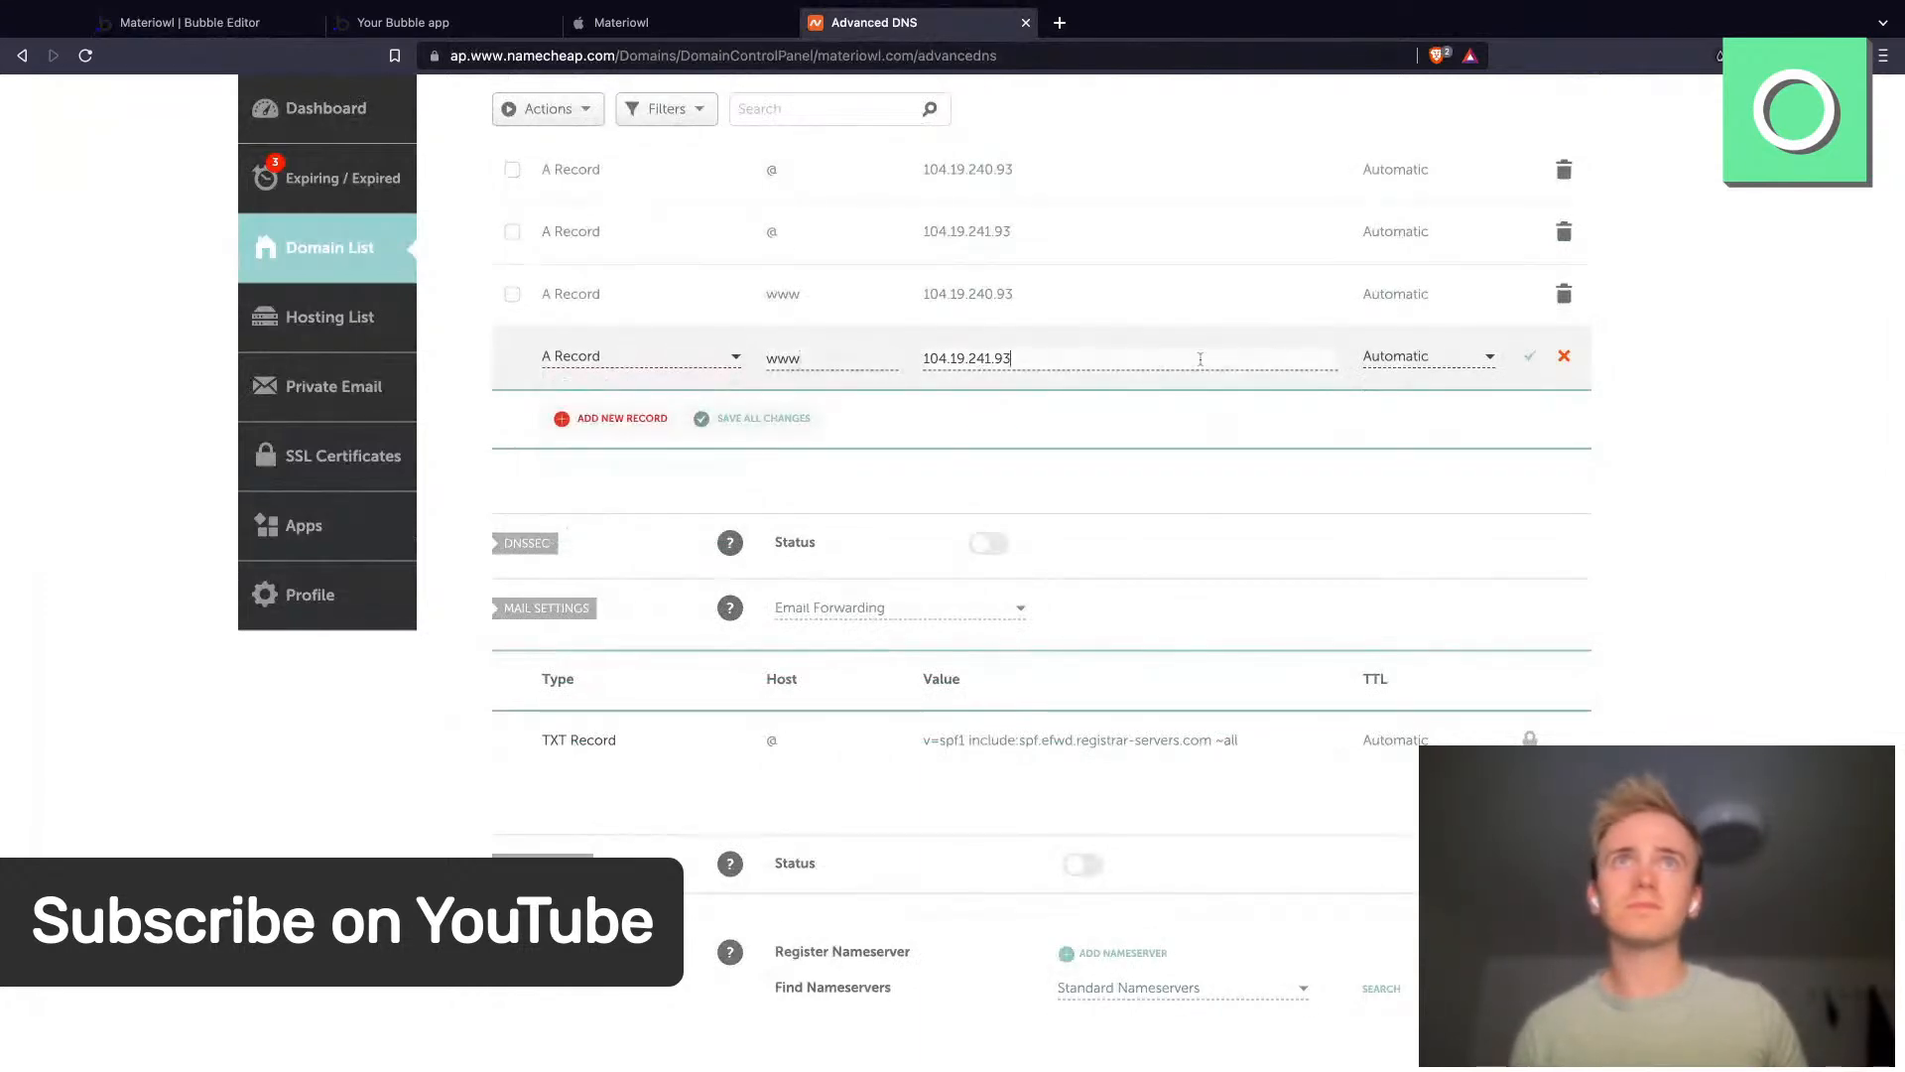
left_click(1529, 356)
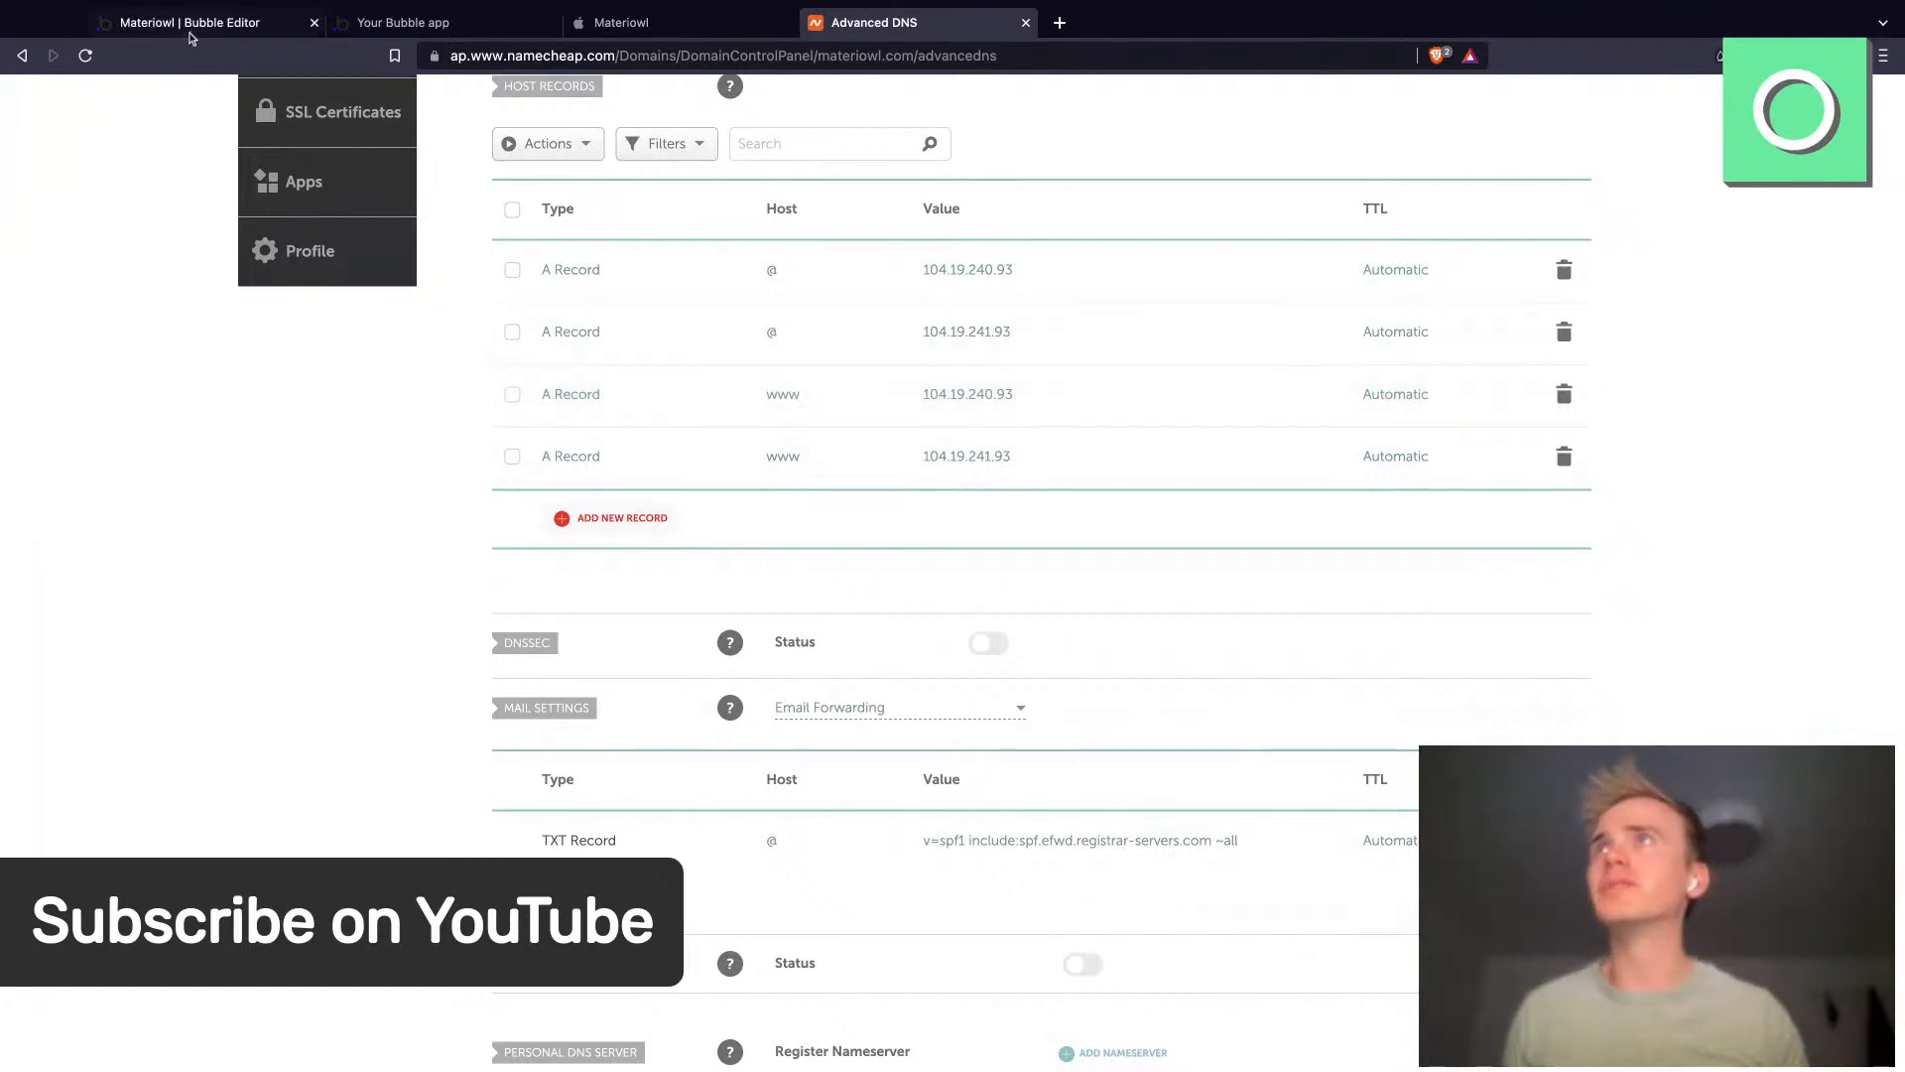
- Check the app's domain DNS settings in the Bubble editor's domain settings
left_click(194, 30)
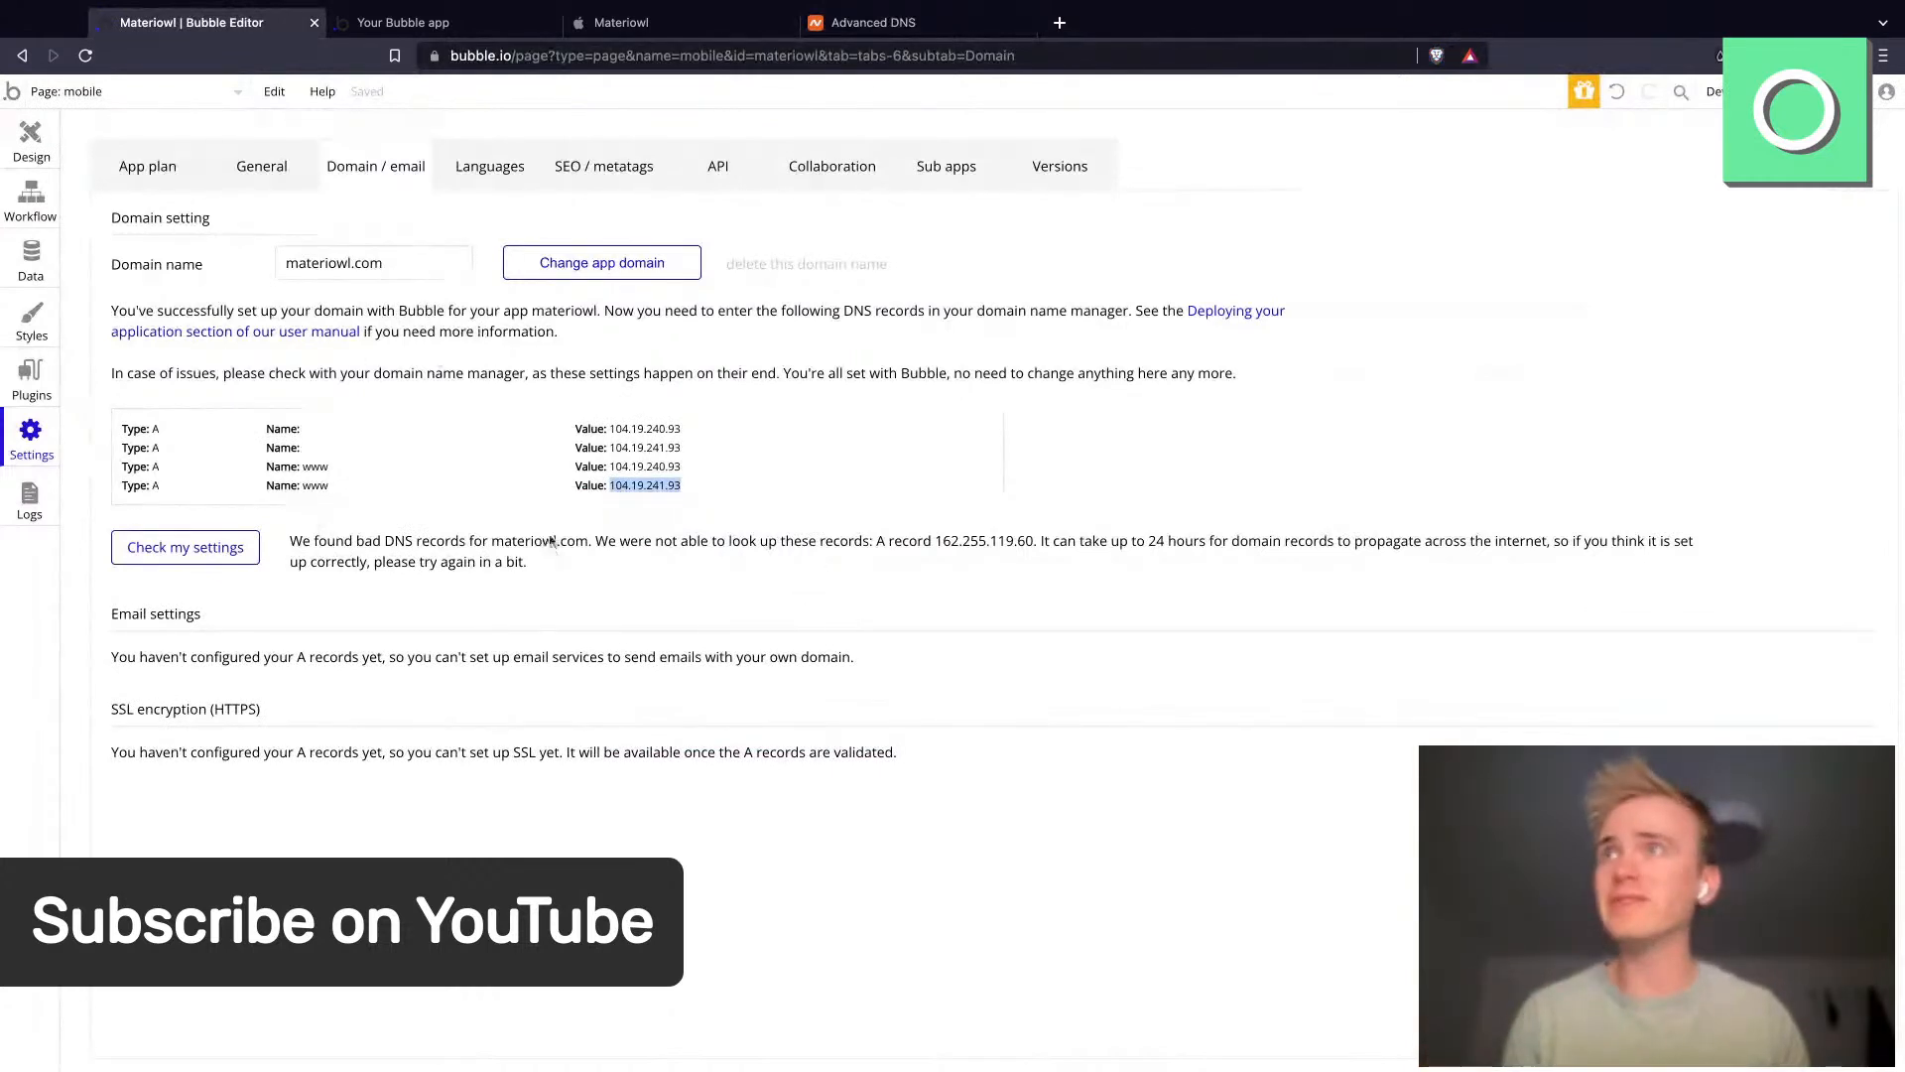
left_click(189, 556)
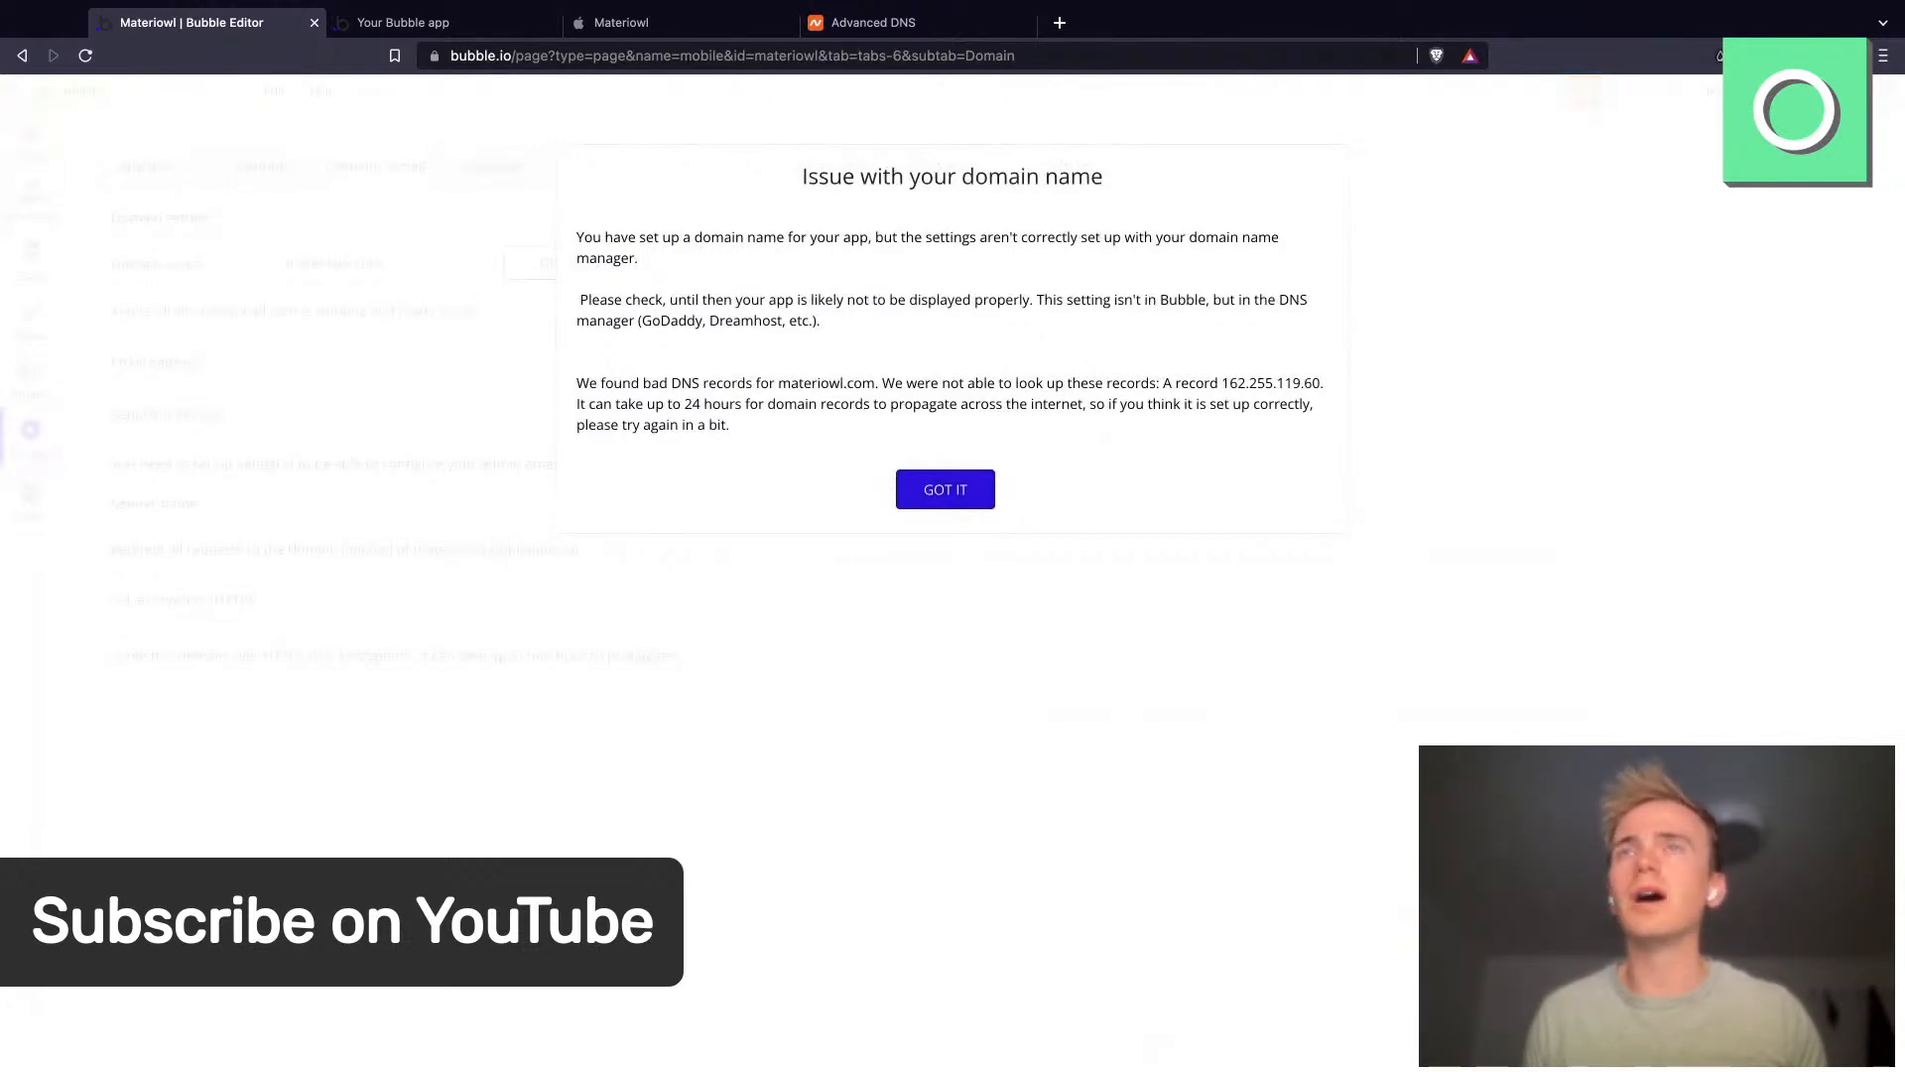
- Reload the materiowl.com site tab and compare it with the domain settings in the editor
key("ctrl+Tab")
key("super+r")
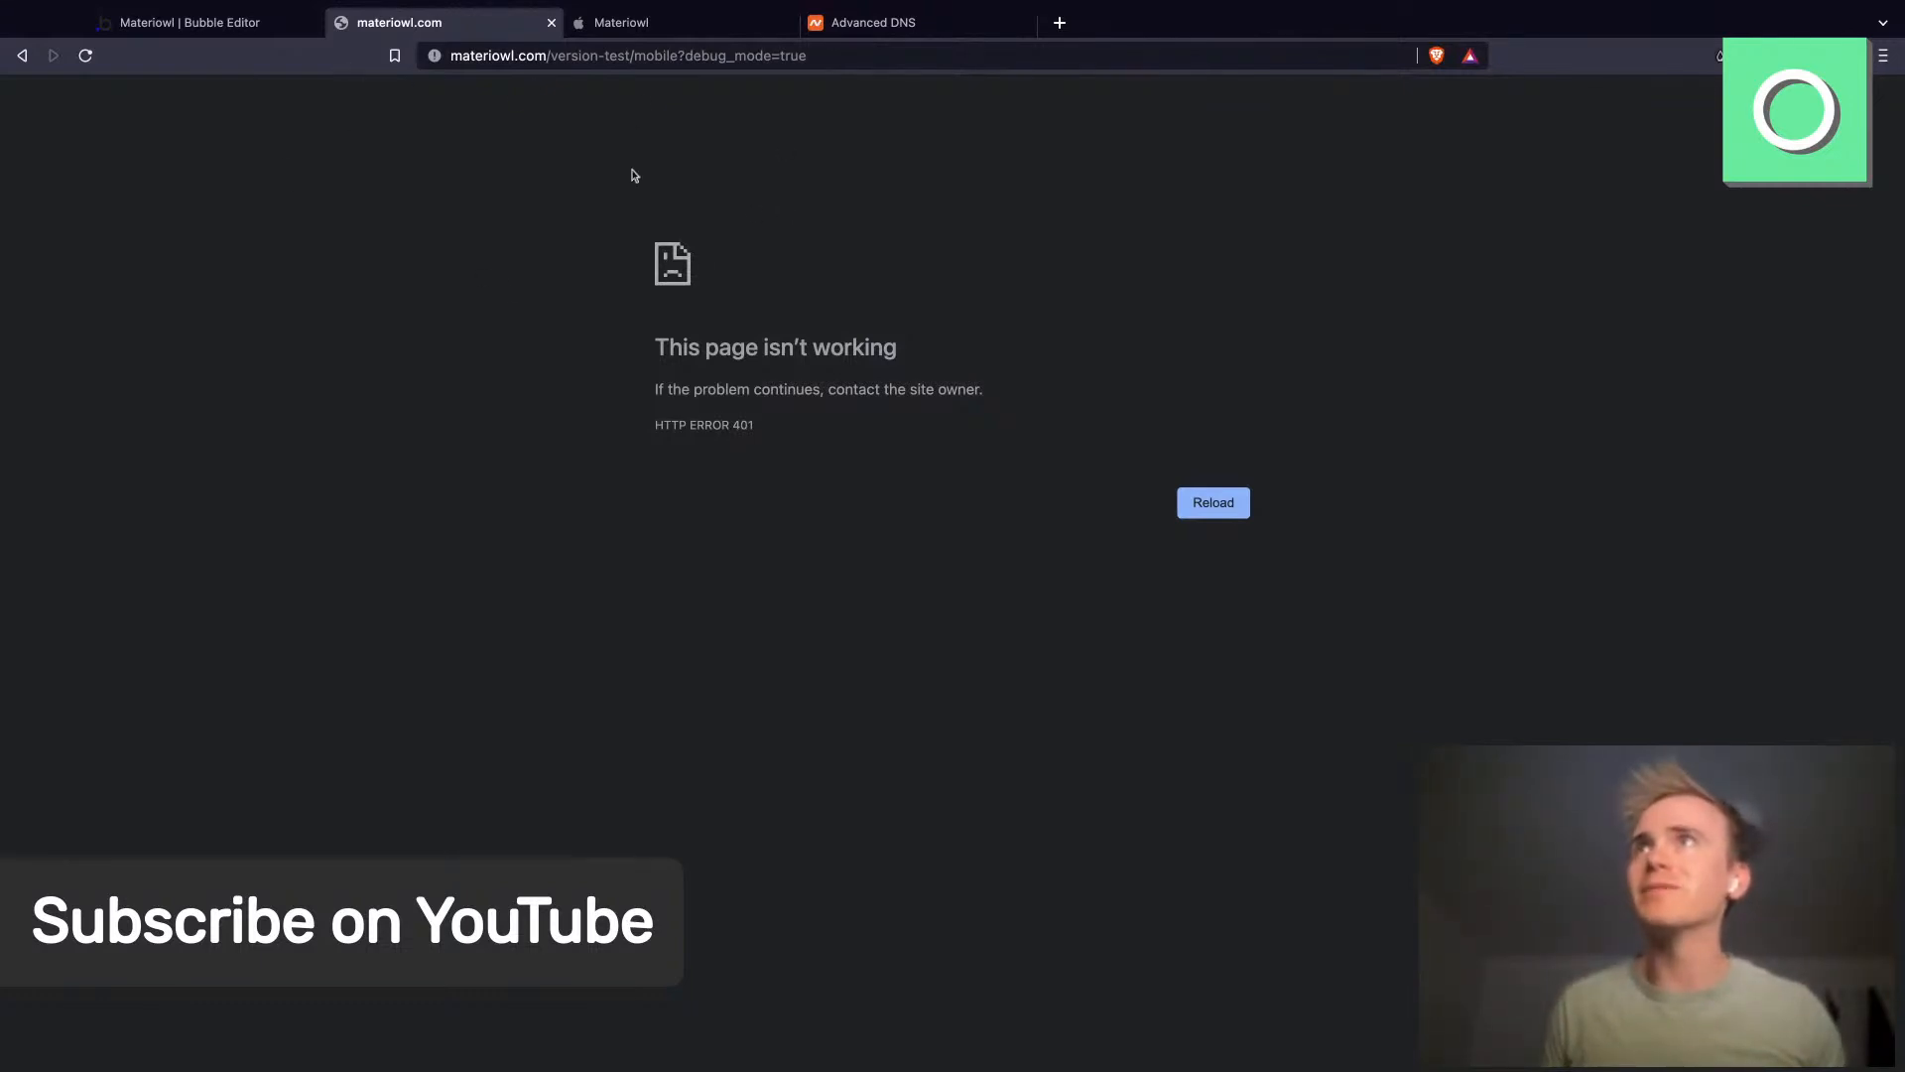
left_click(224, 25)
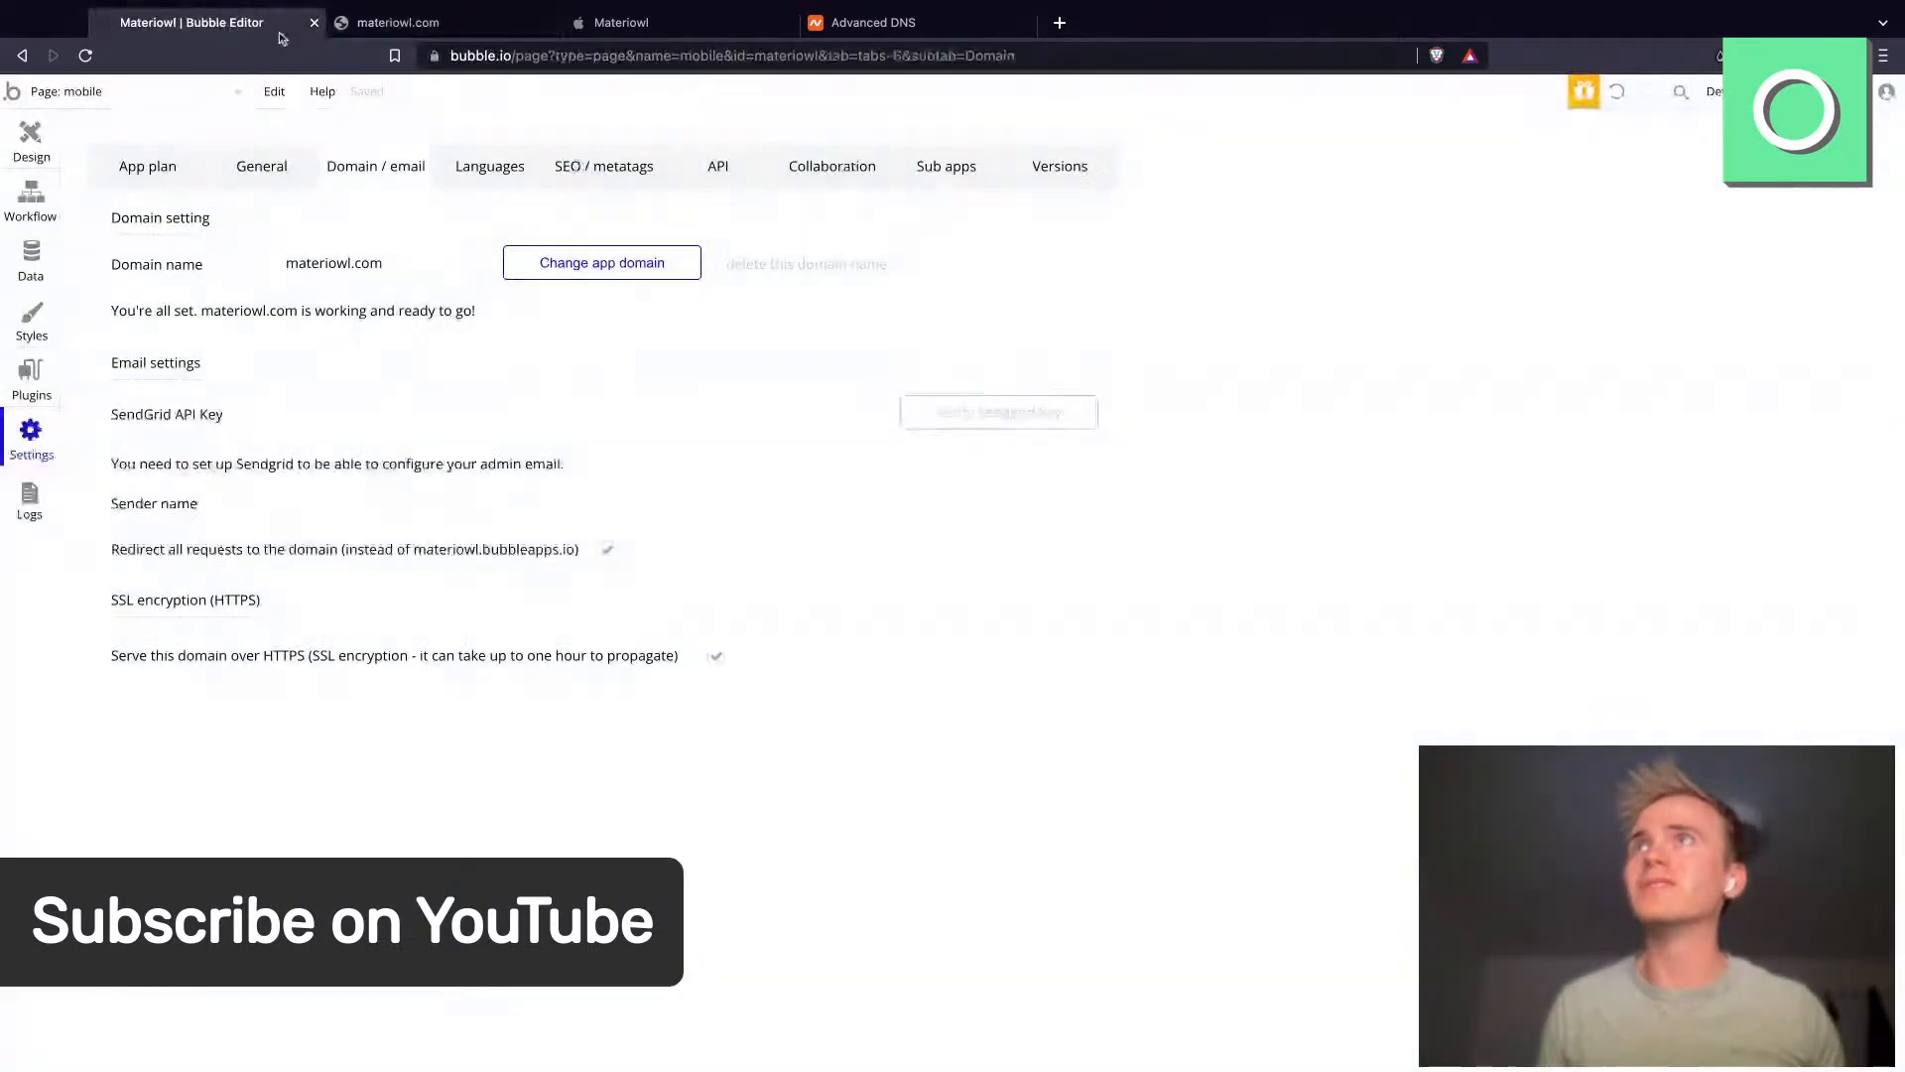
left_click(457, 21)
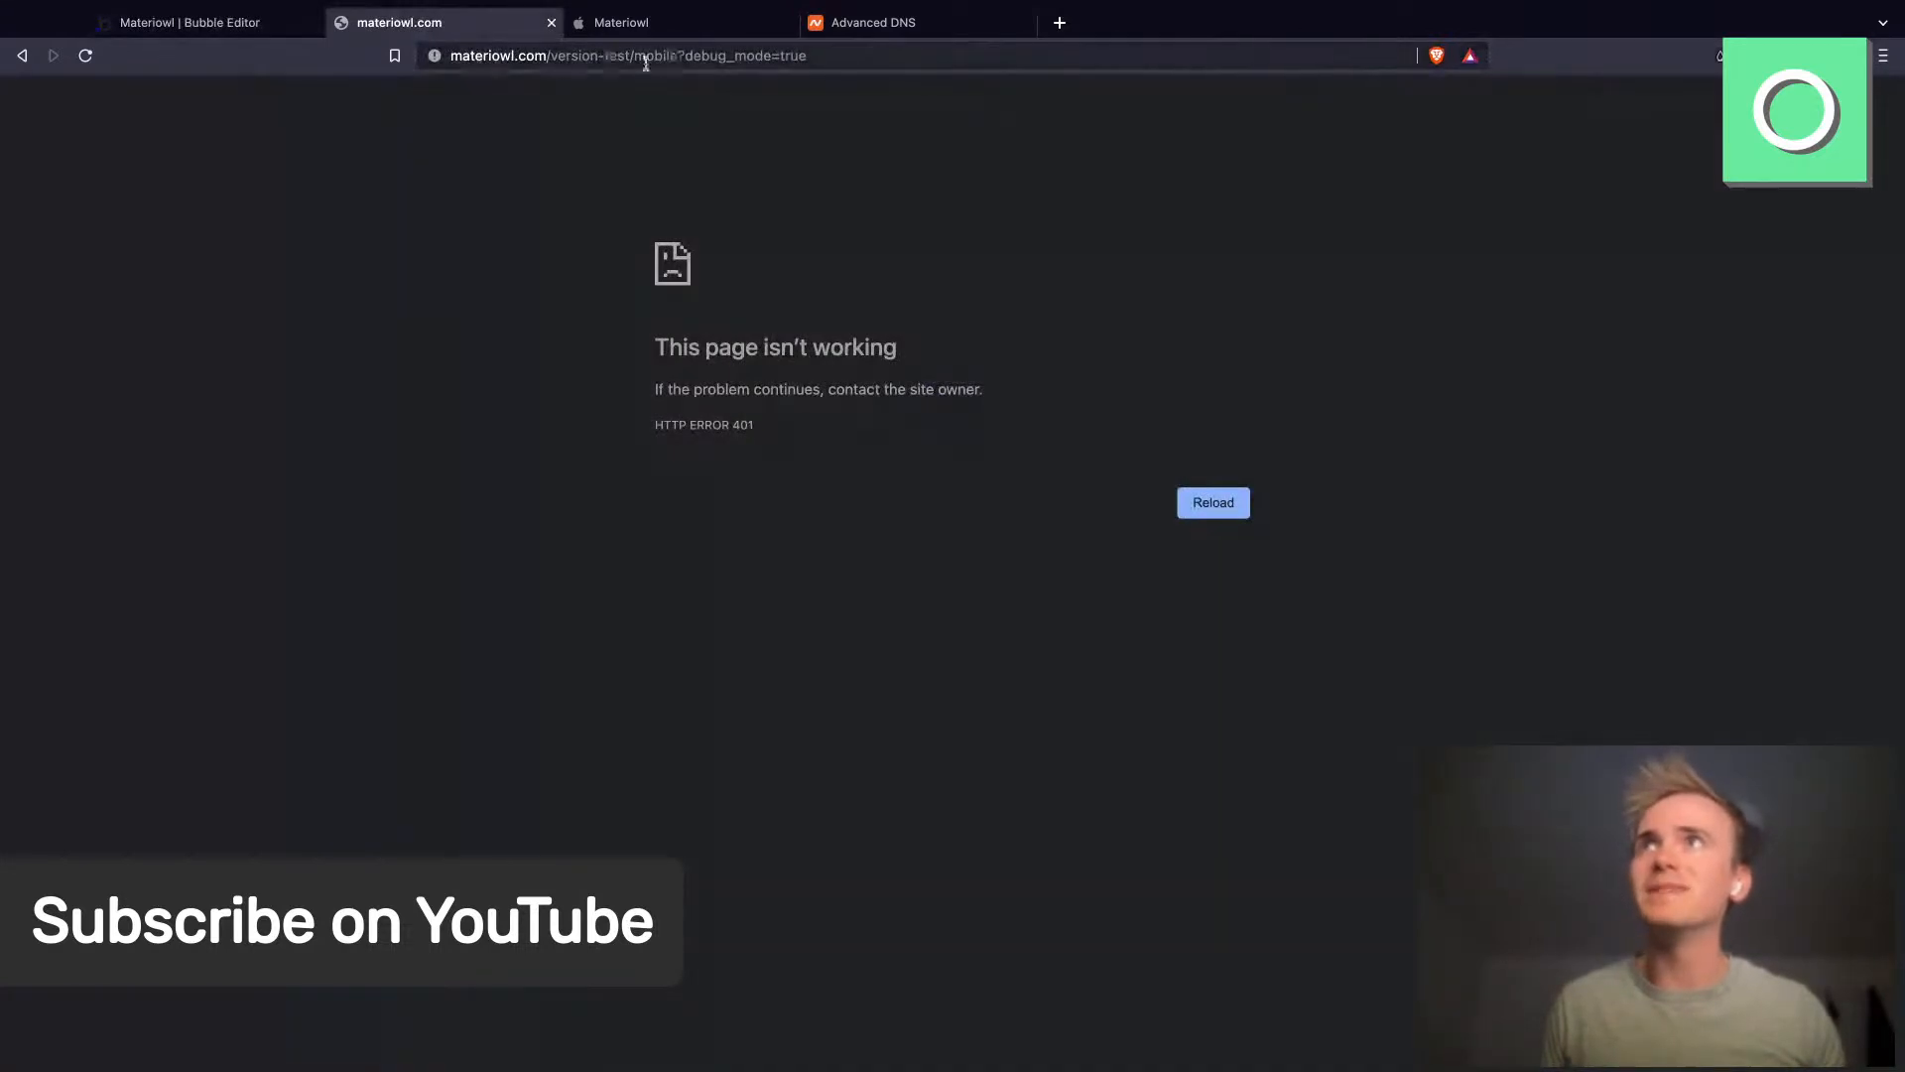
left_click(246, 21)
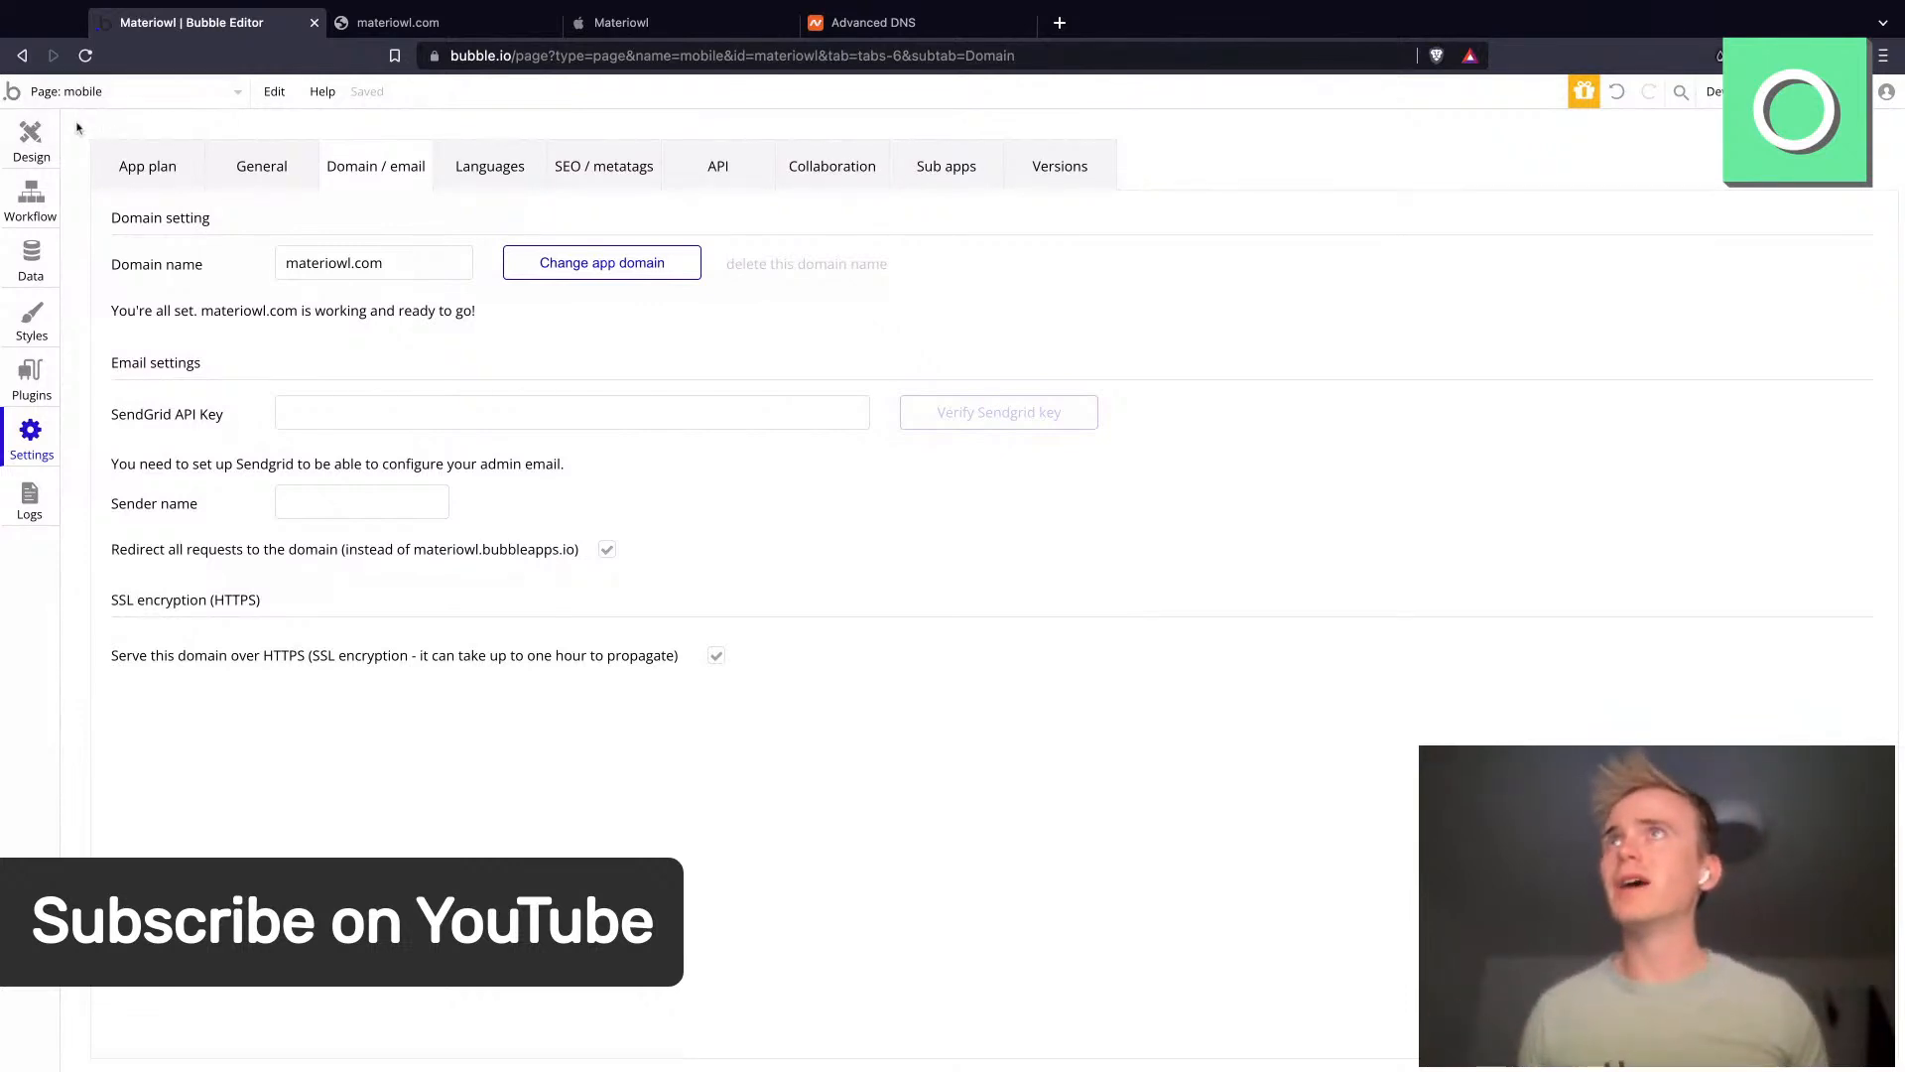
- Switch to the index page in the Design editor and open its page properties
left_click(31, 139)
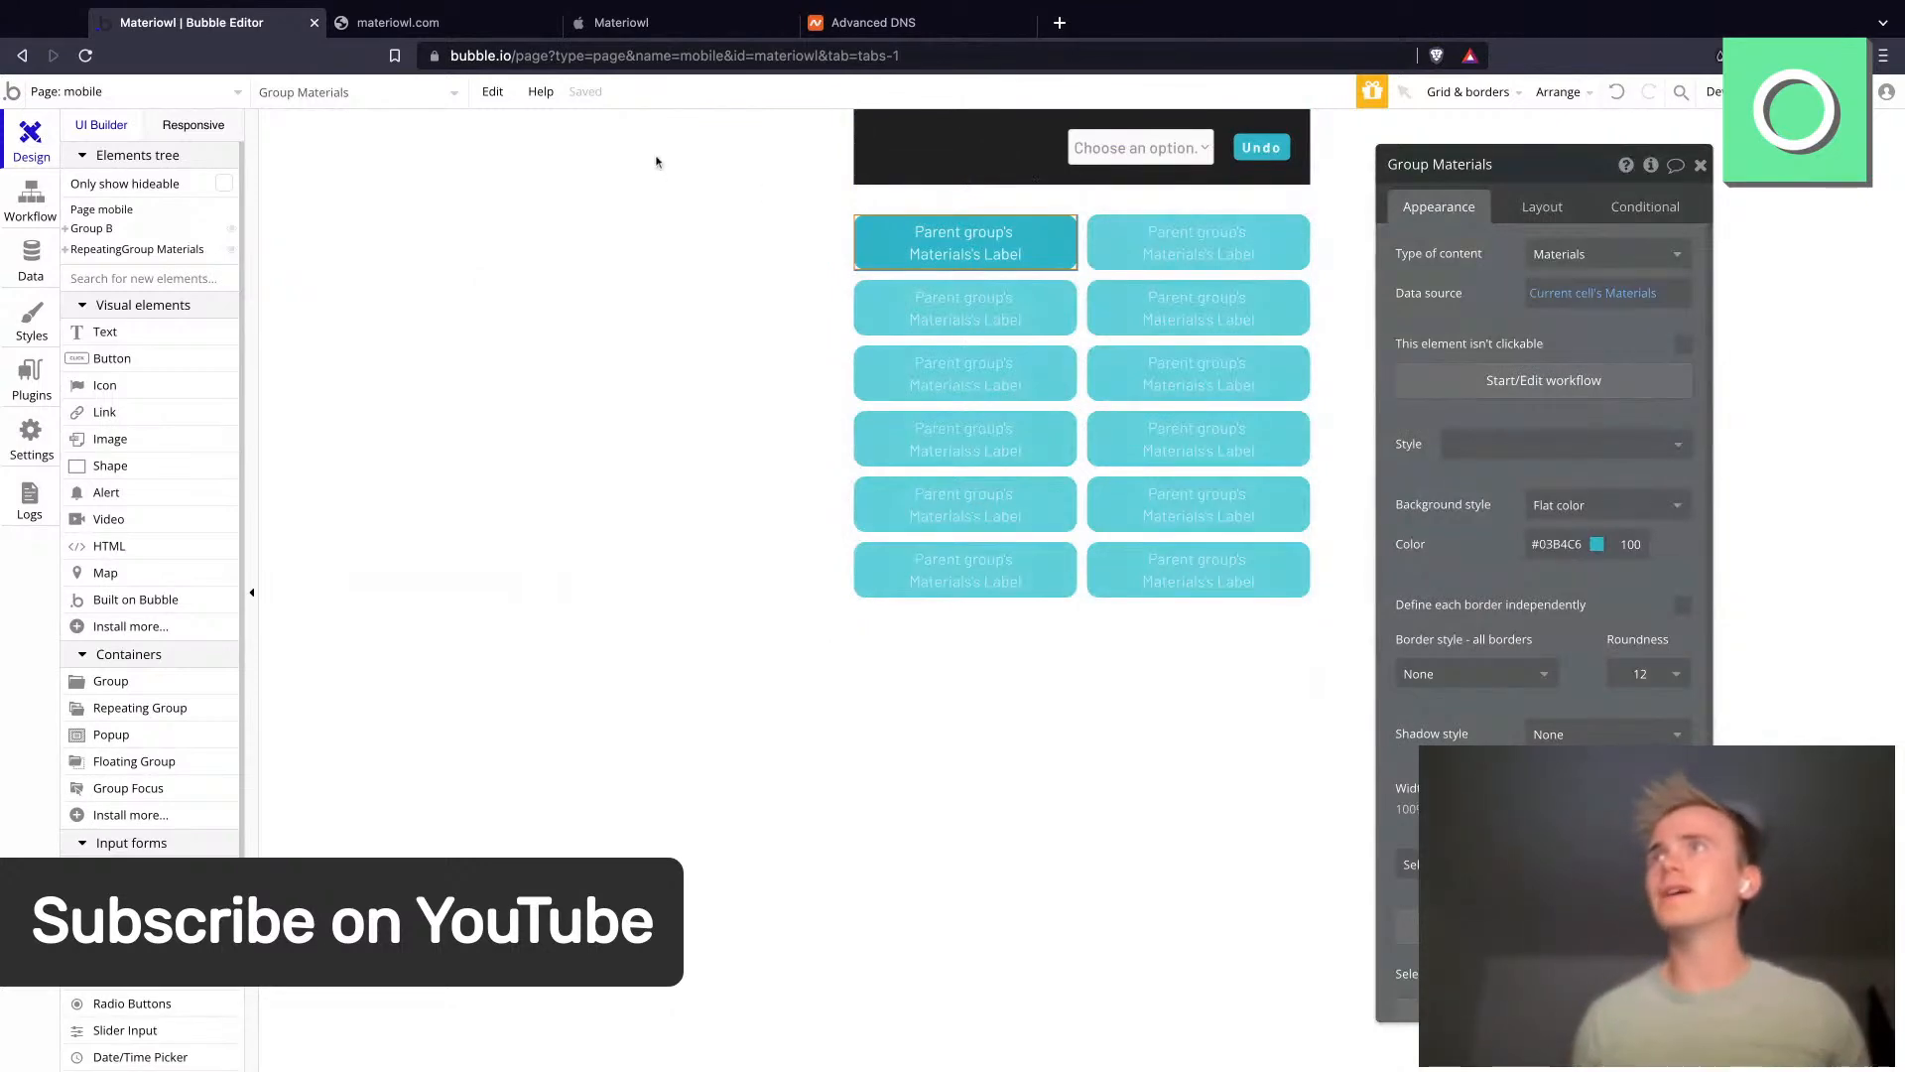
left_click(29, 260)
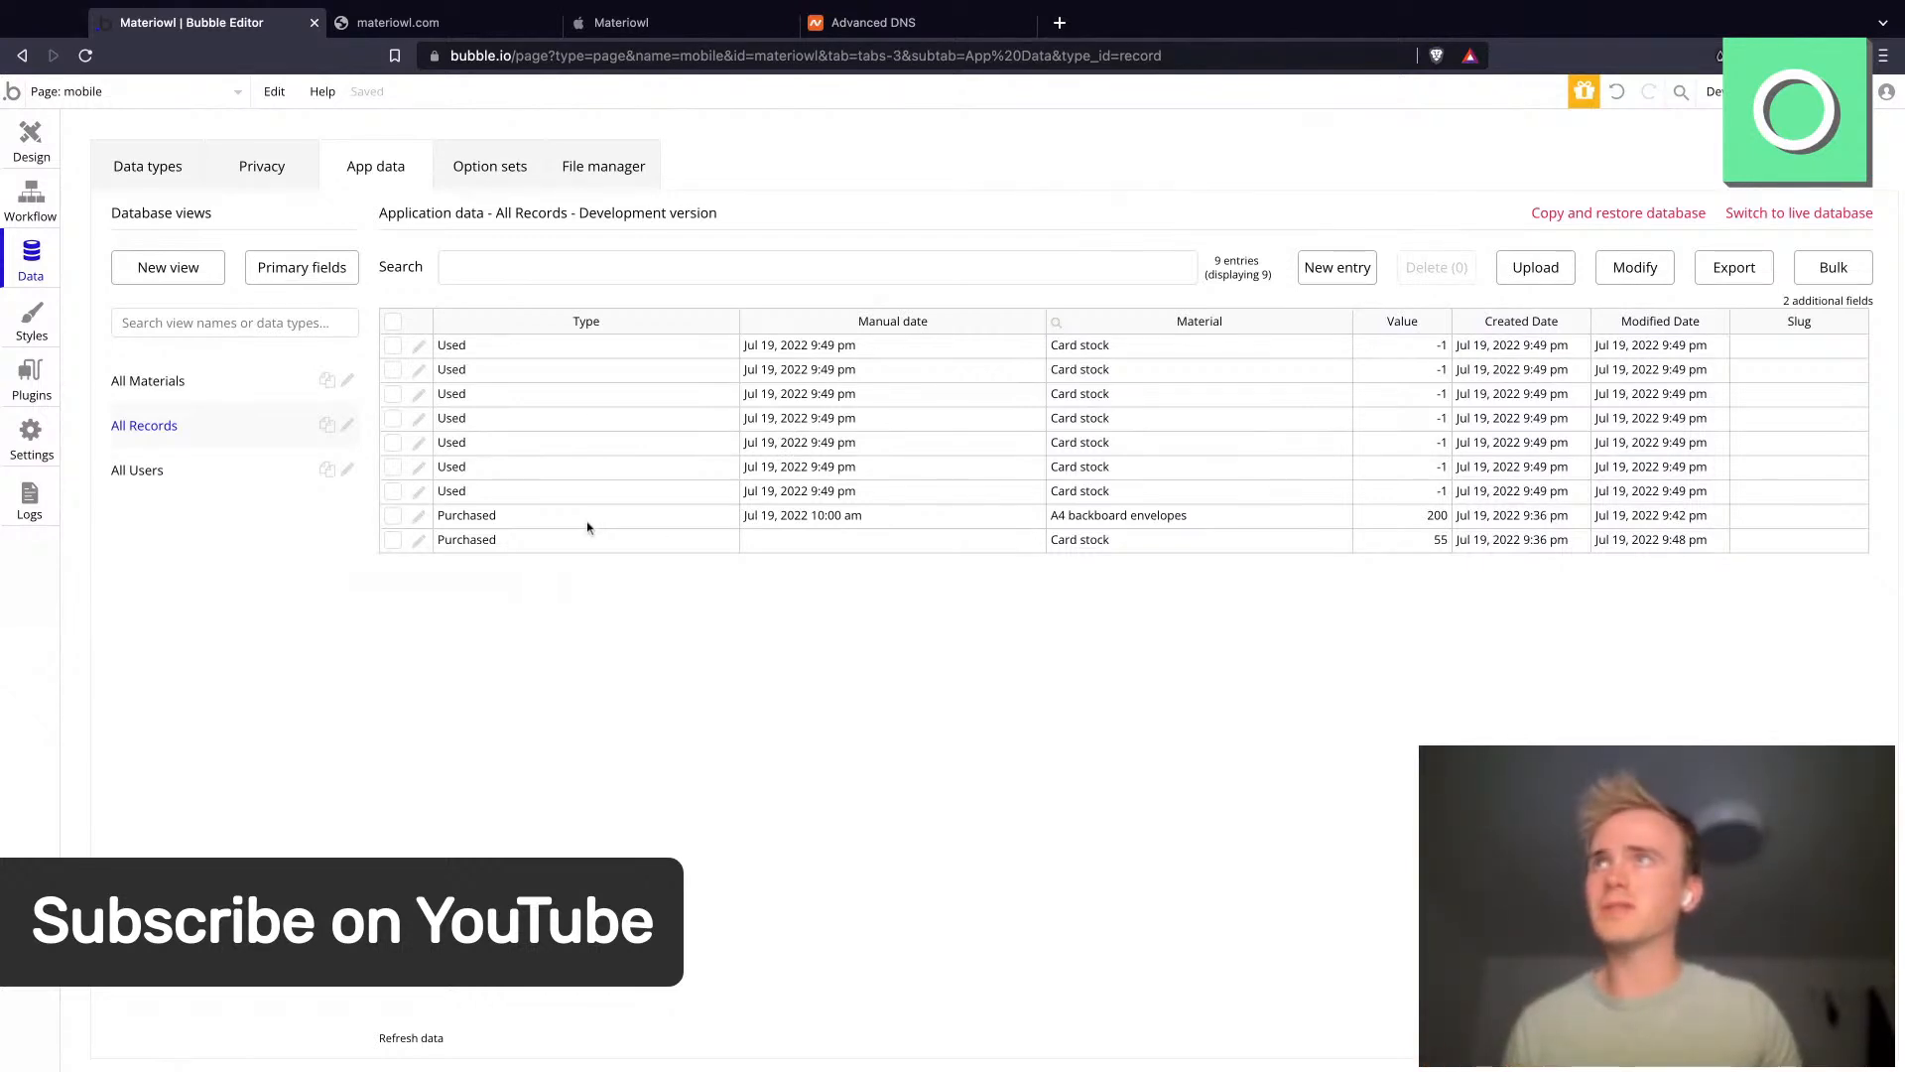
left_click(79, 92)
left_click(103, 159)
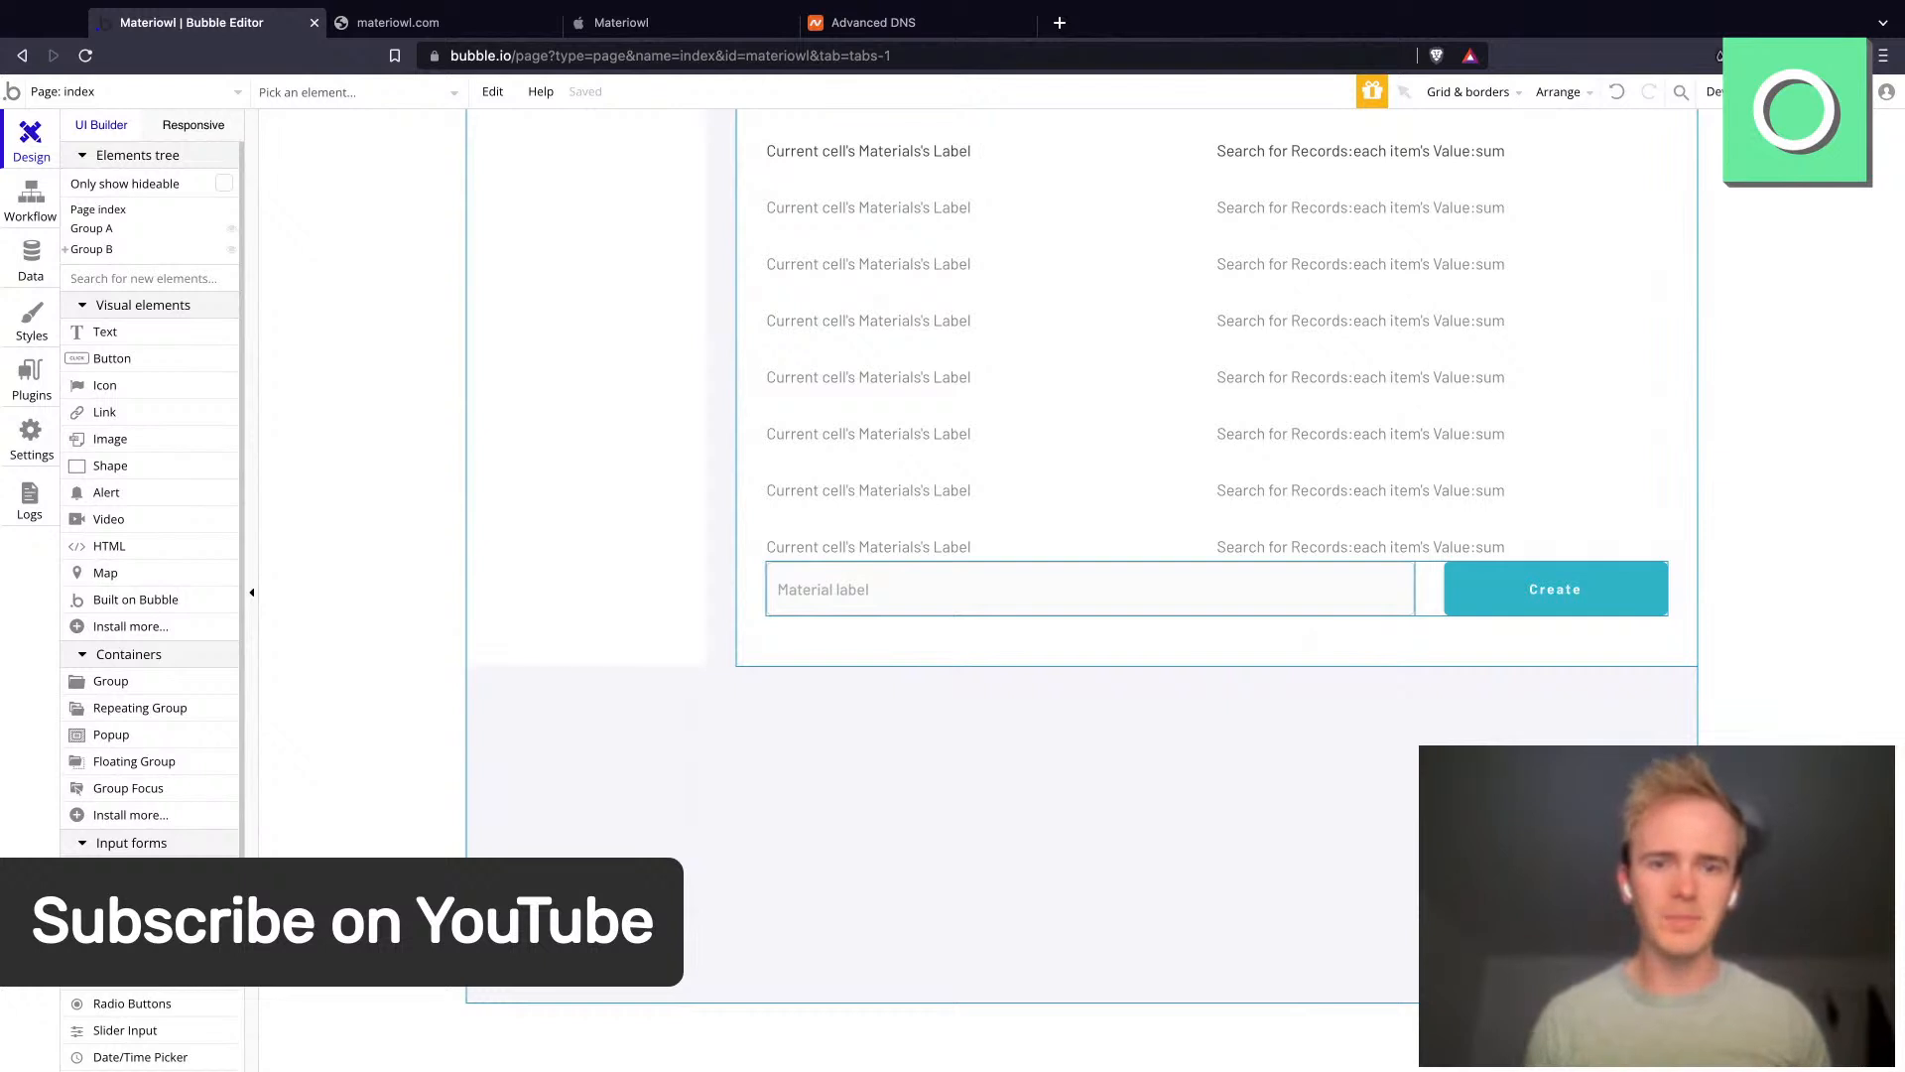
double_click(944, 1038)
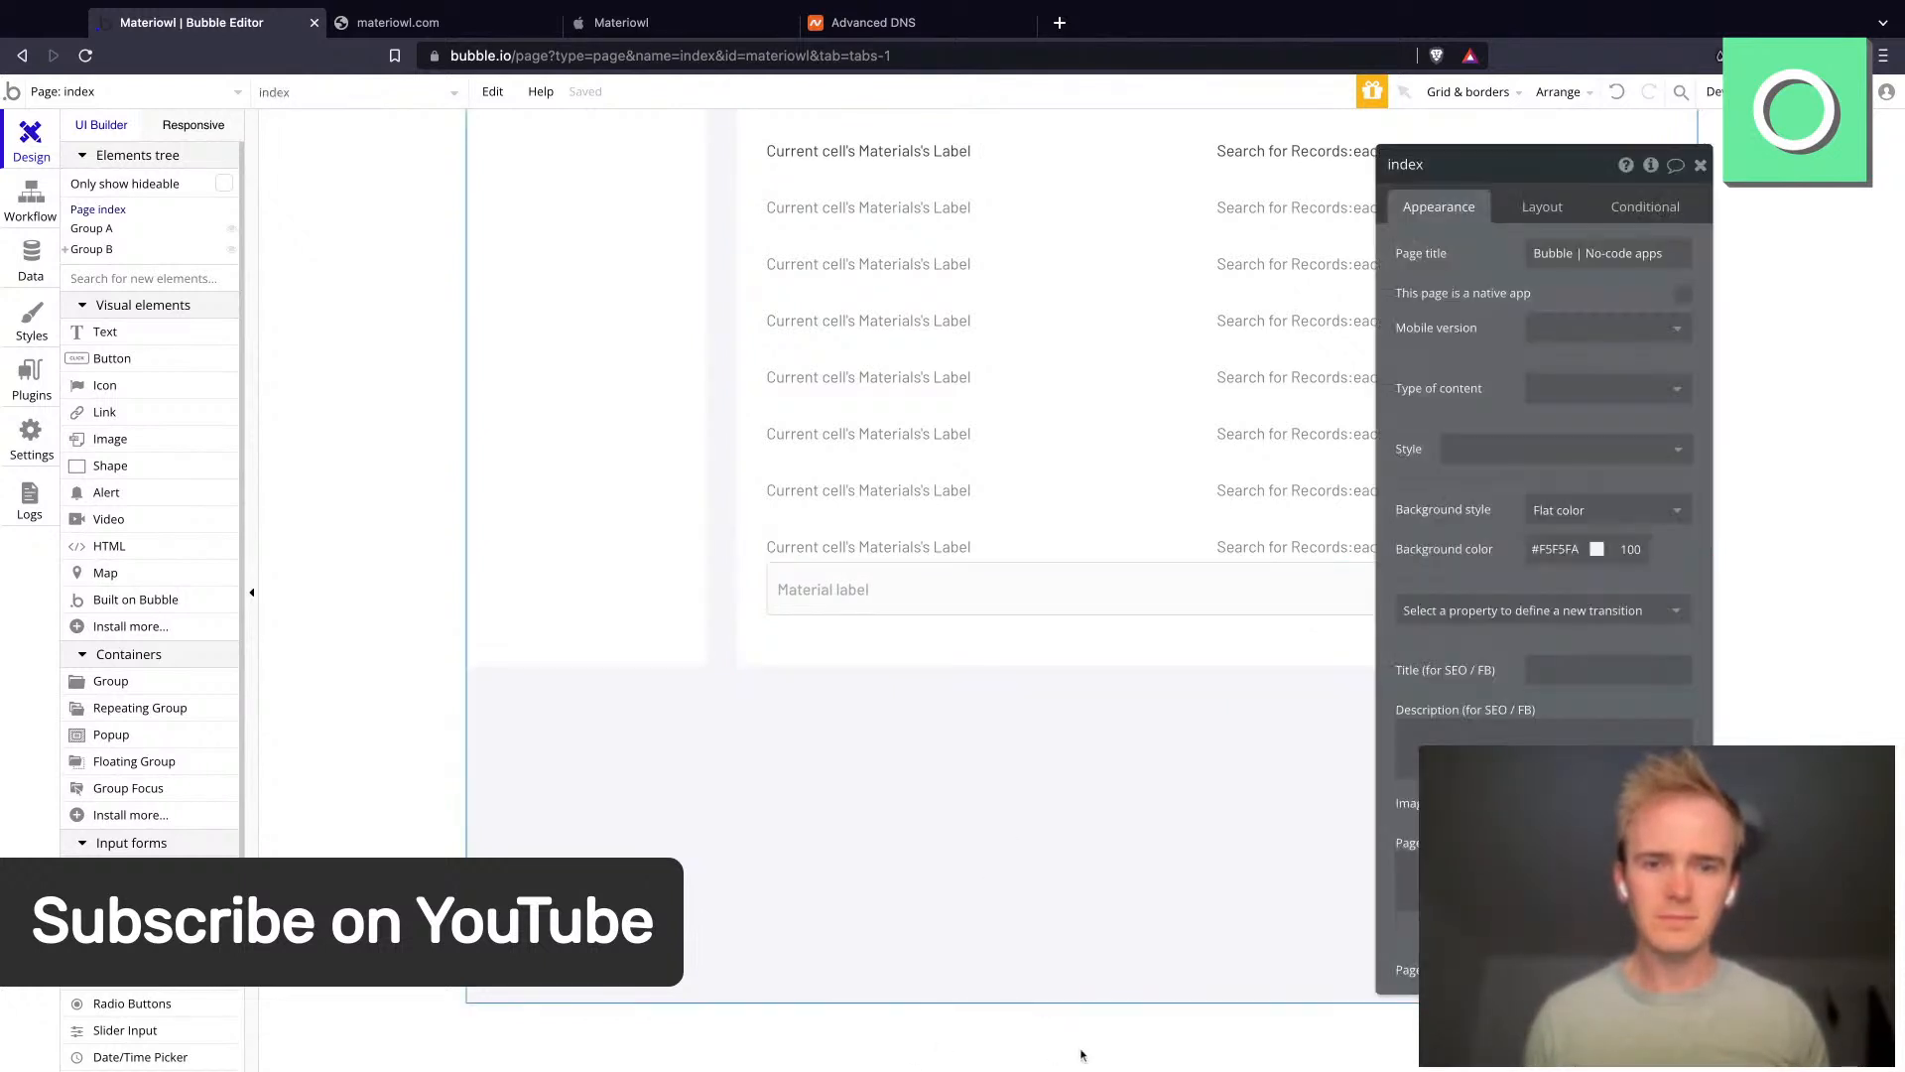